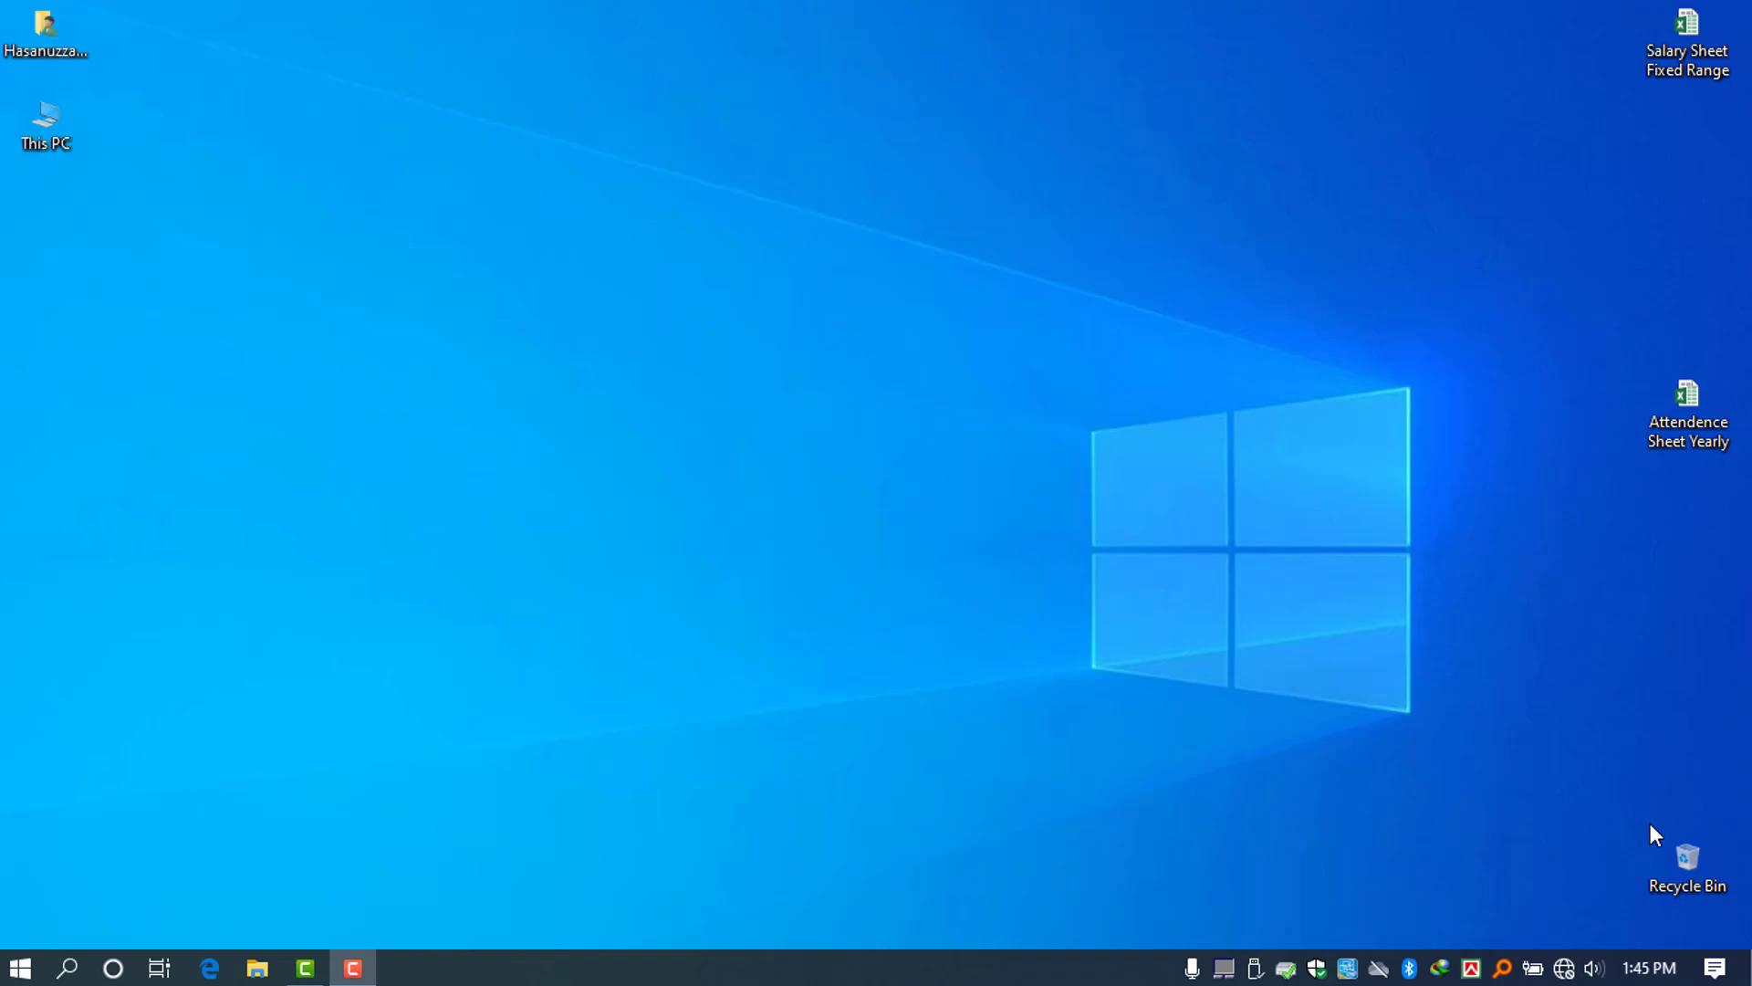
- Search 'e' in the Windows 10 Start menu and launch Excel from the best match
{"action": "key", "text": "super"}
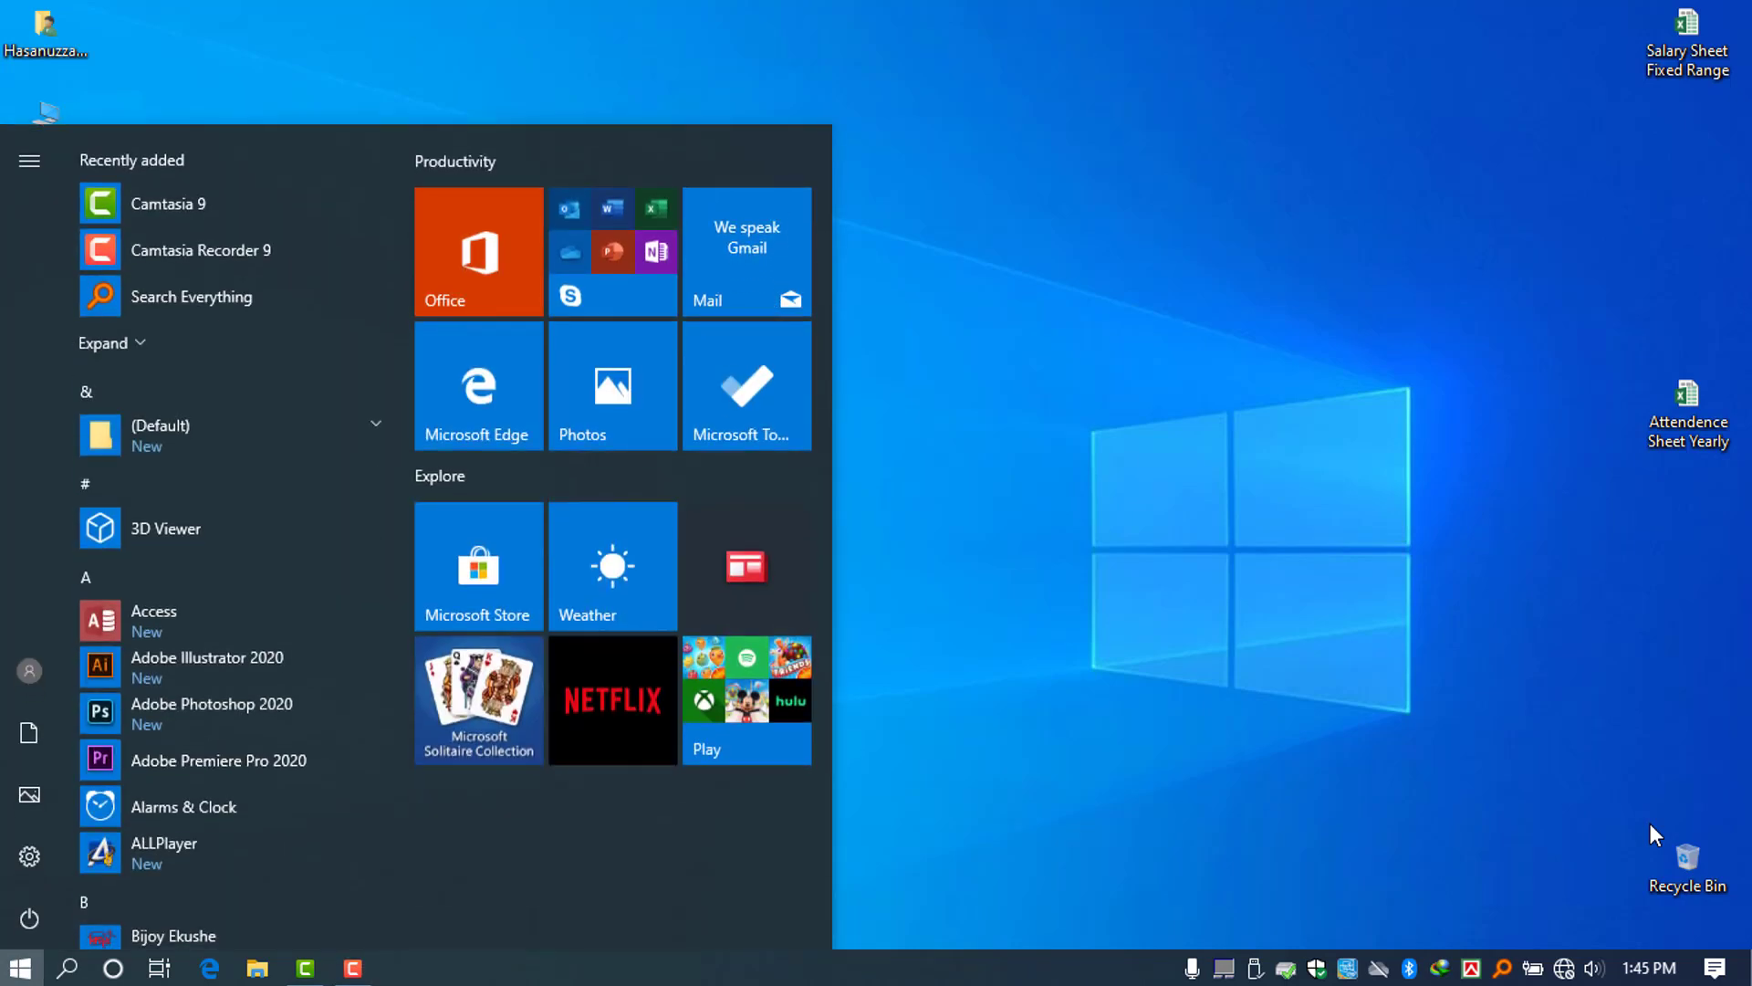
{"action": "type", "text": "e"}
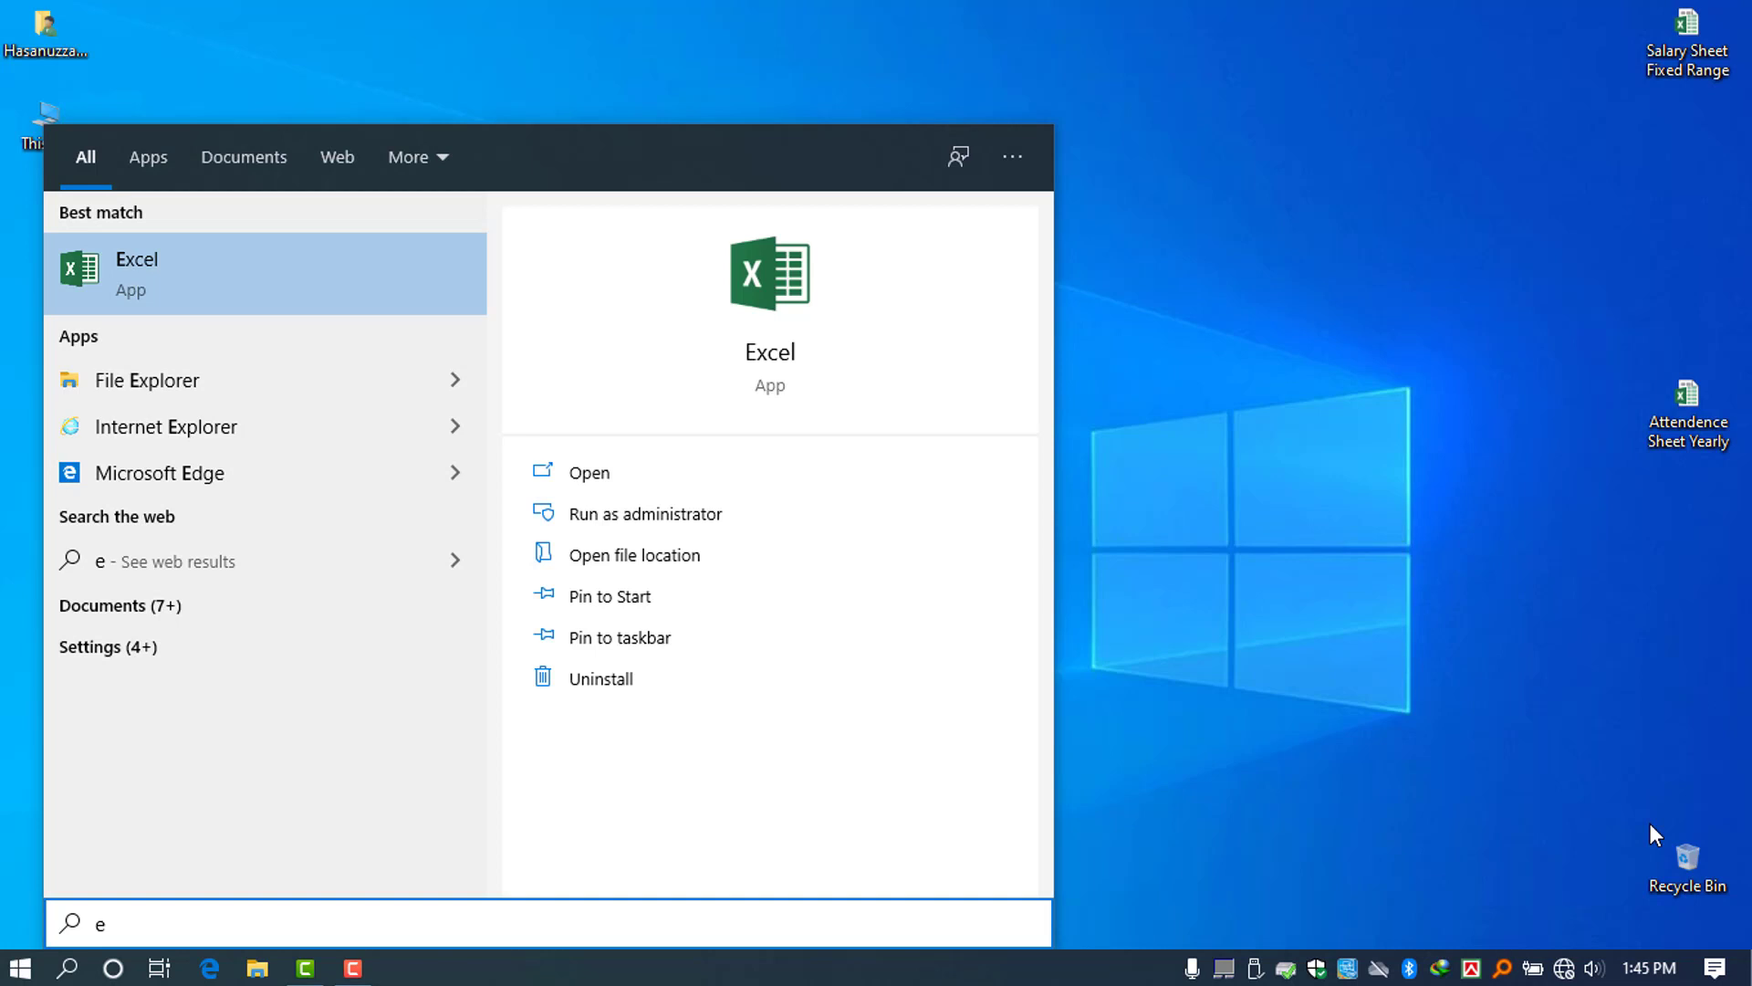
{"action": "left_click", "coordinate": [249, 271]}
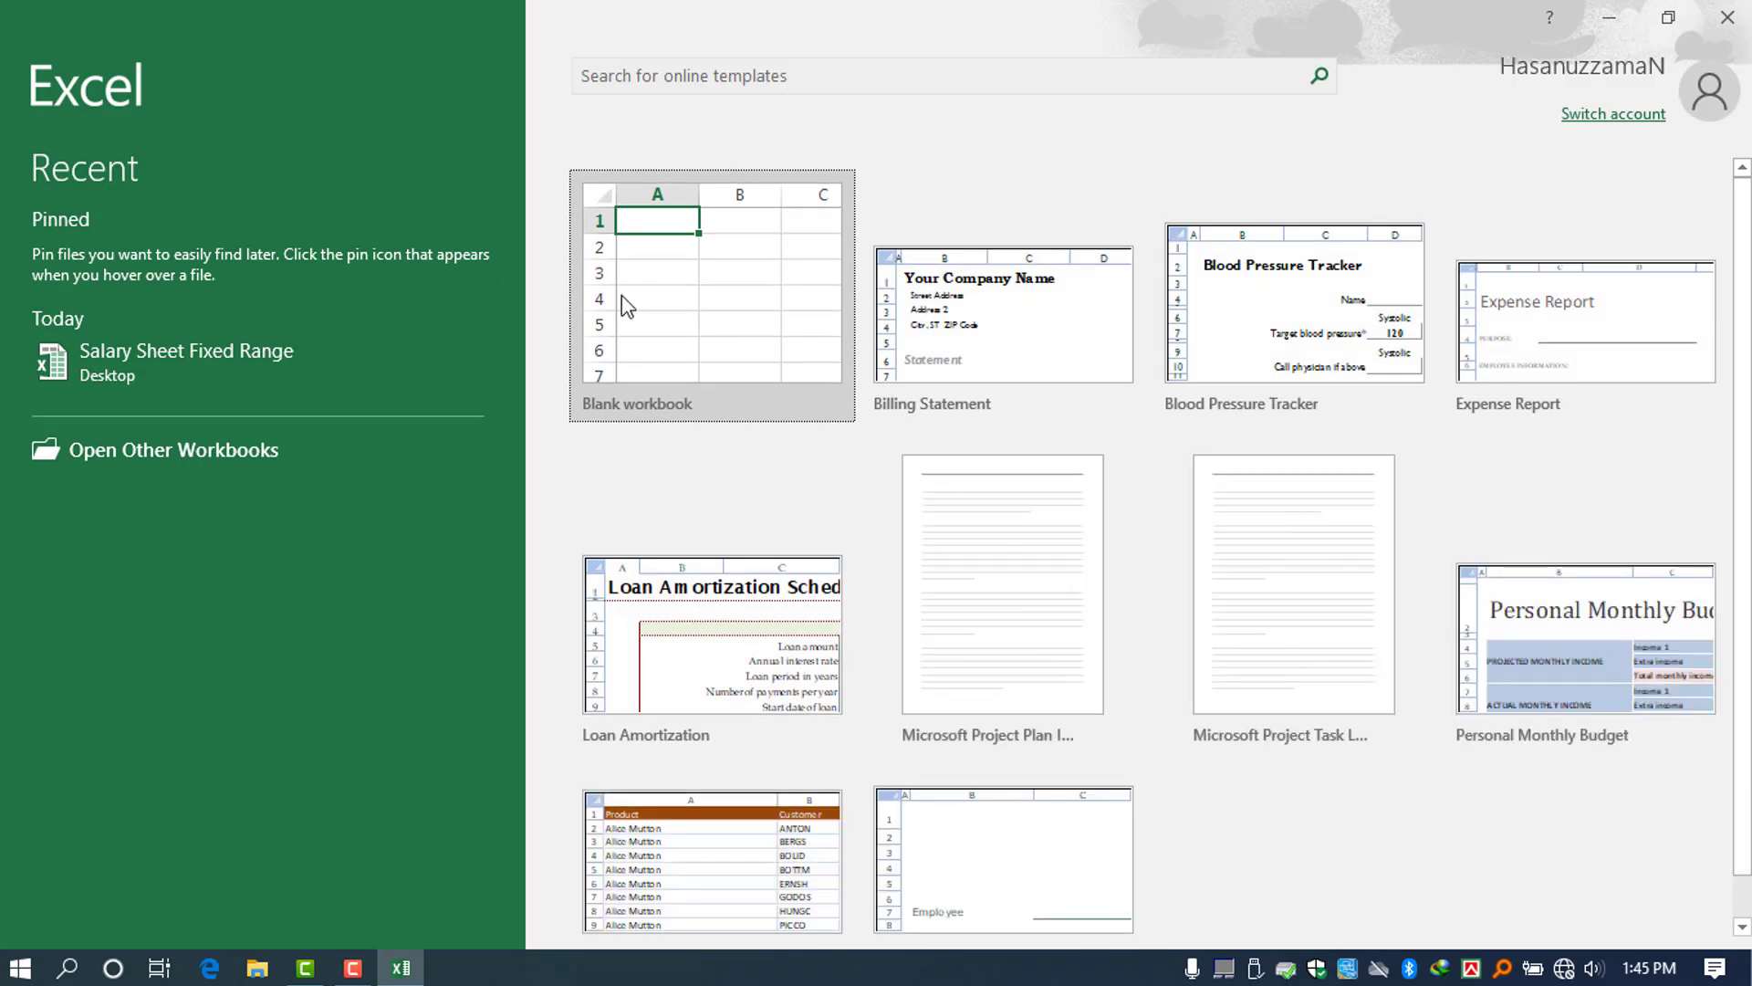
- Create and close a blank workbook, then minimize Excel to reach the desktop
{"action": "left_click", "coordinate": [691, 320]}
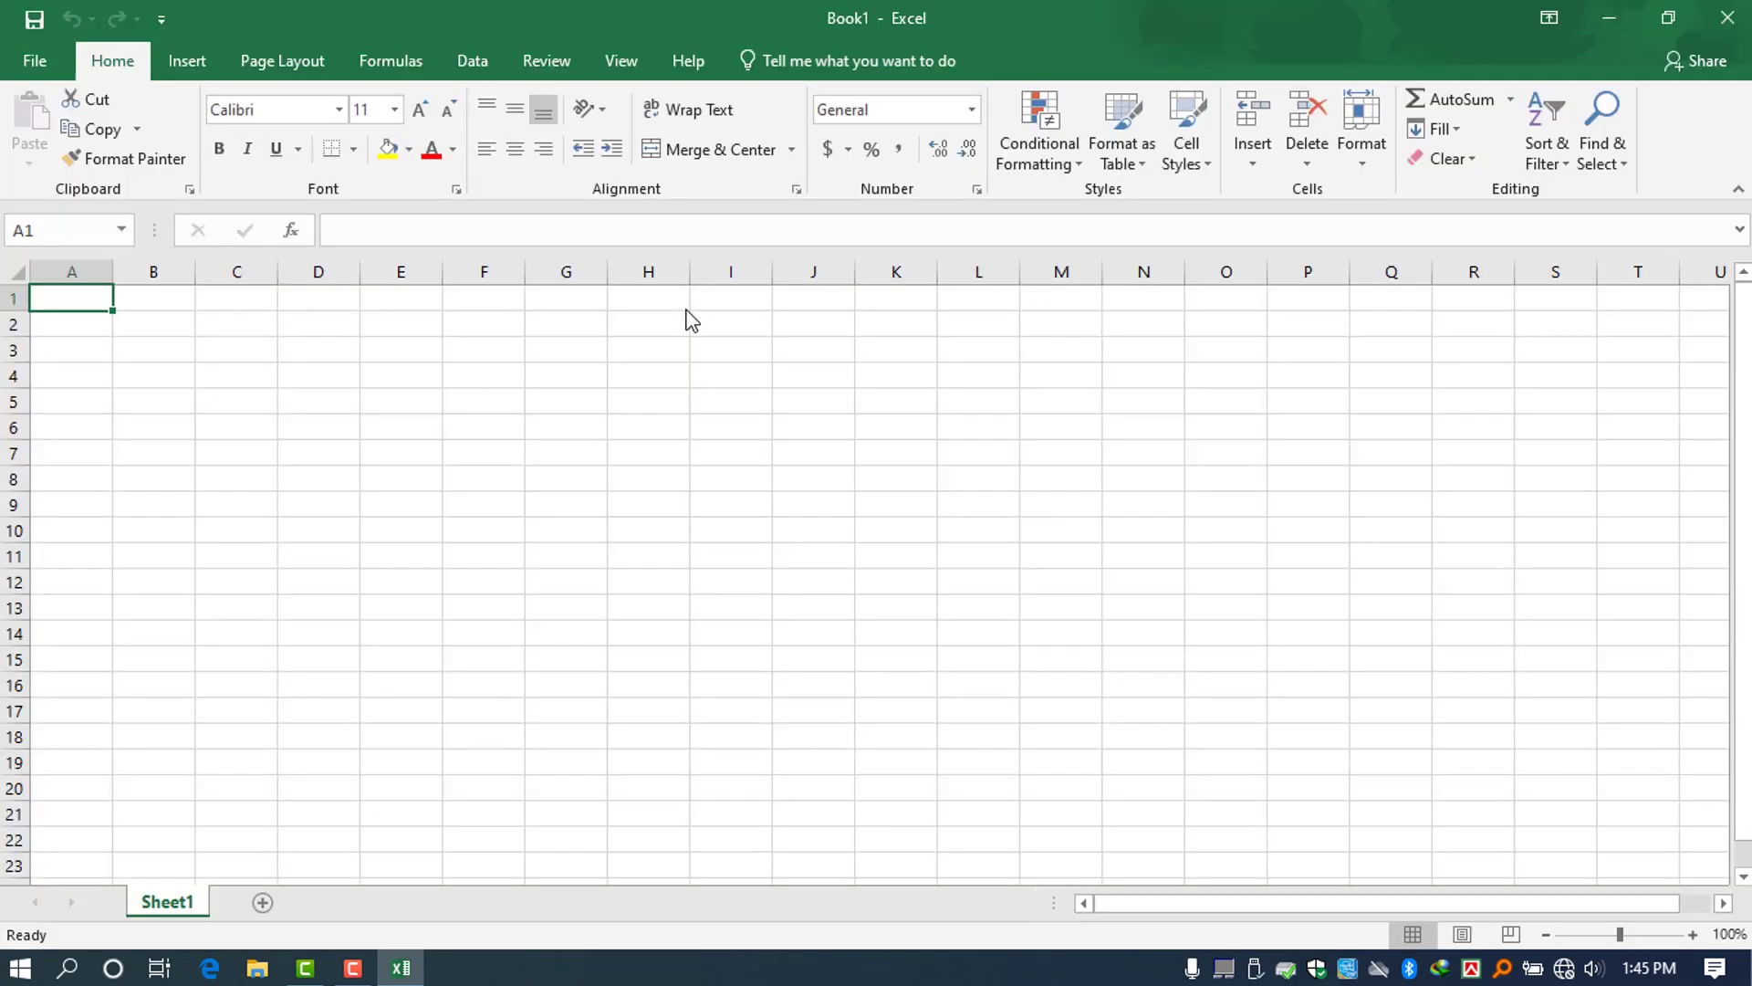
{"action": "key", "text": "ctrl+w"}
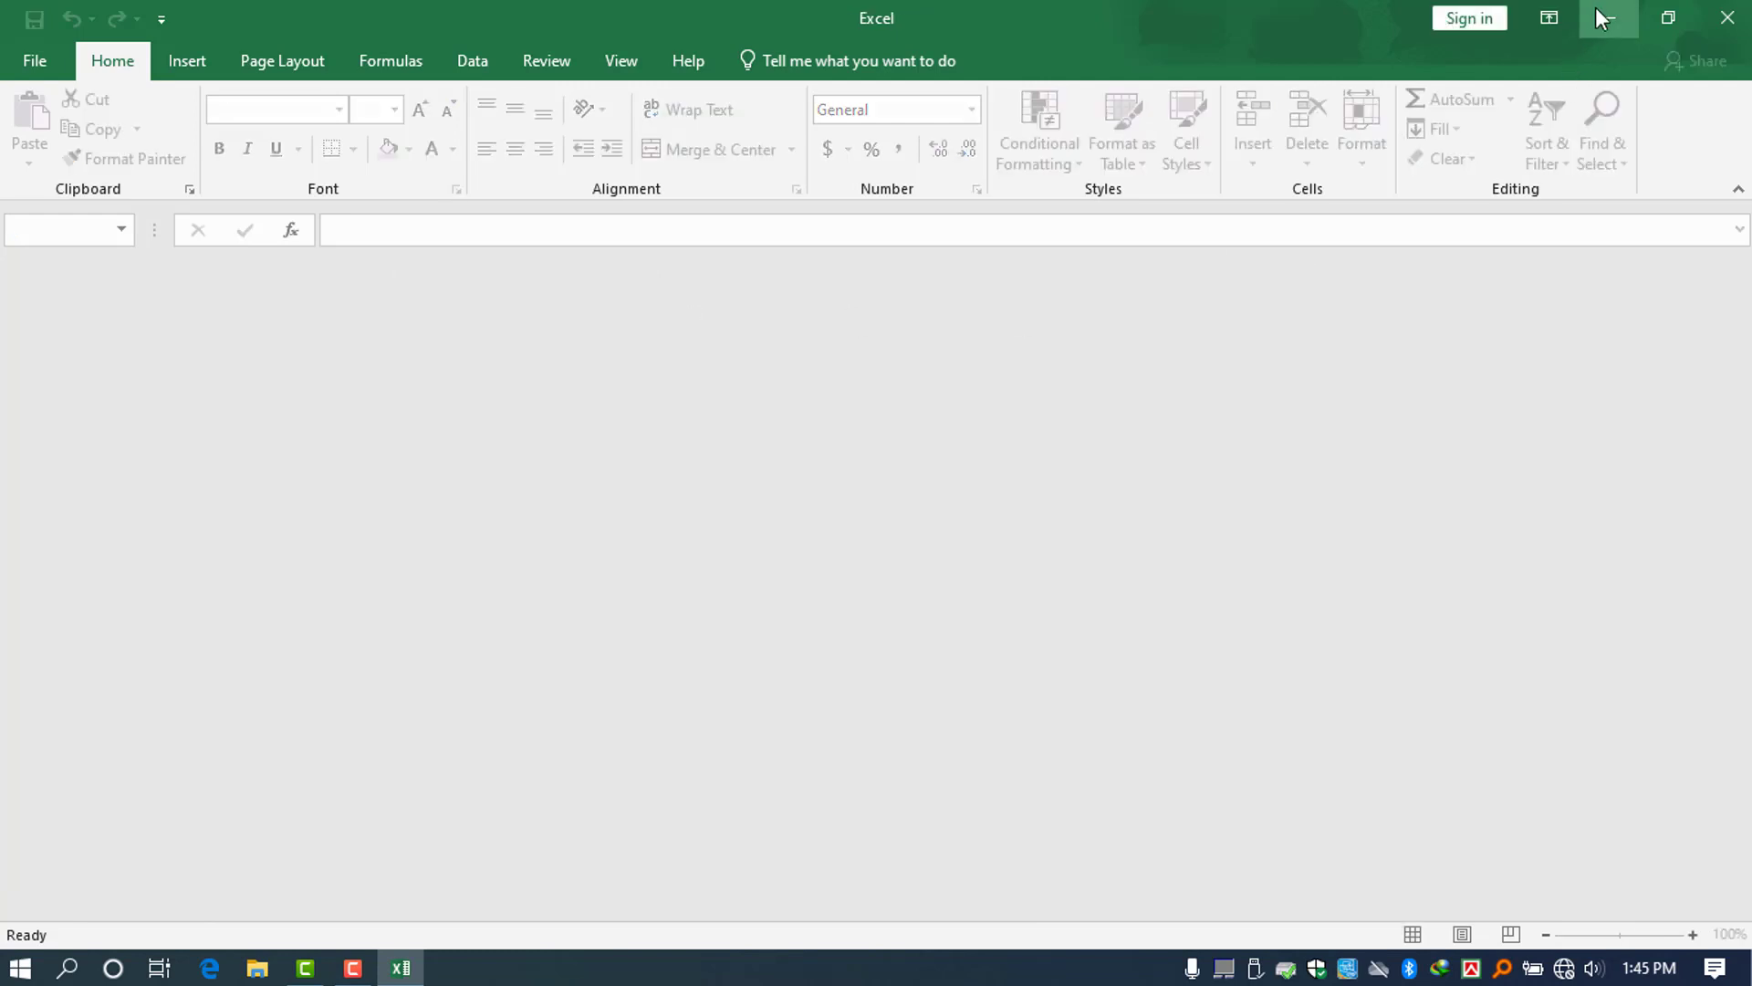
{"action": "left_click", "coordinate": [1602, 19]}
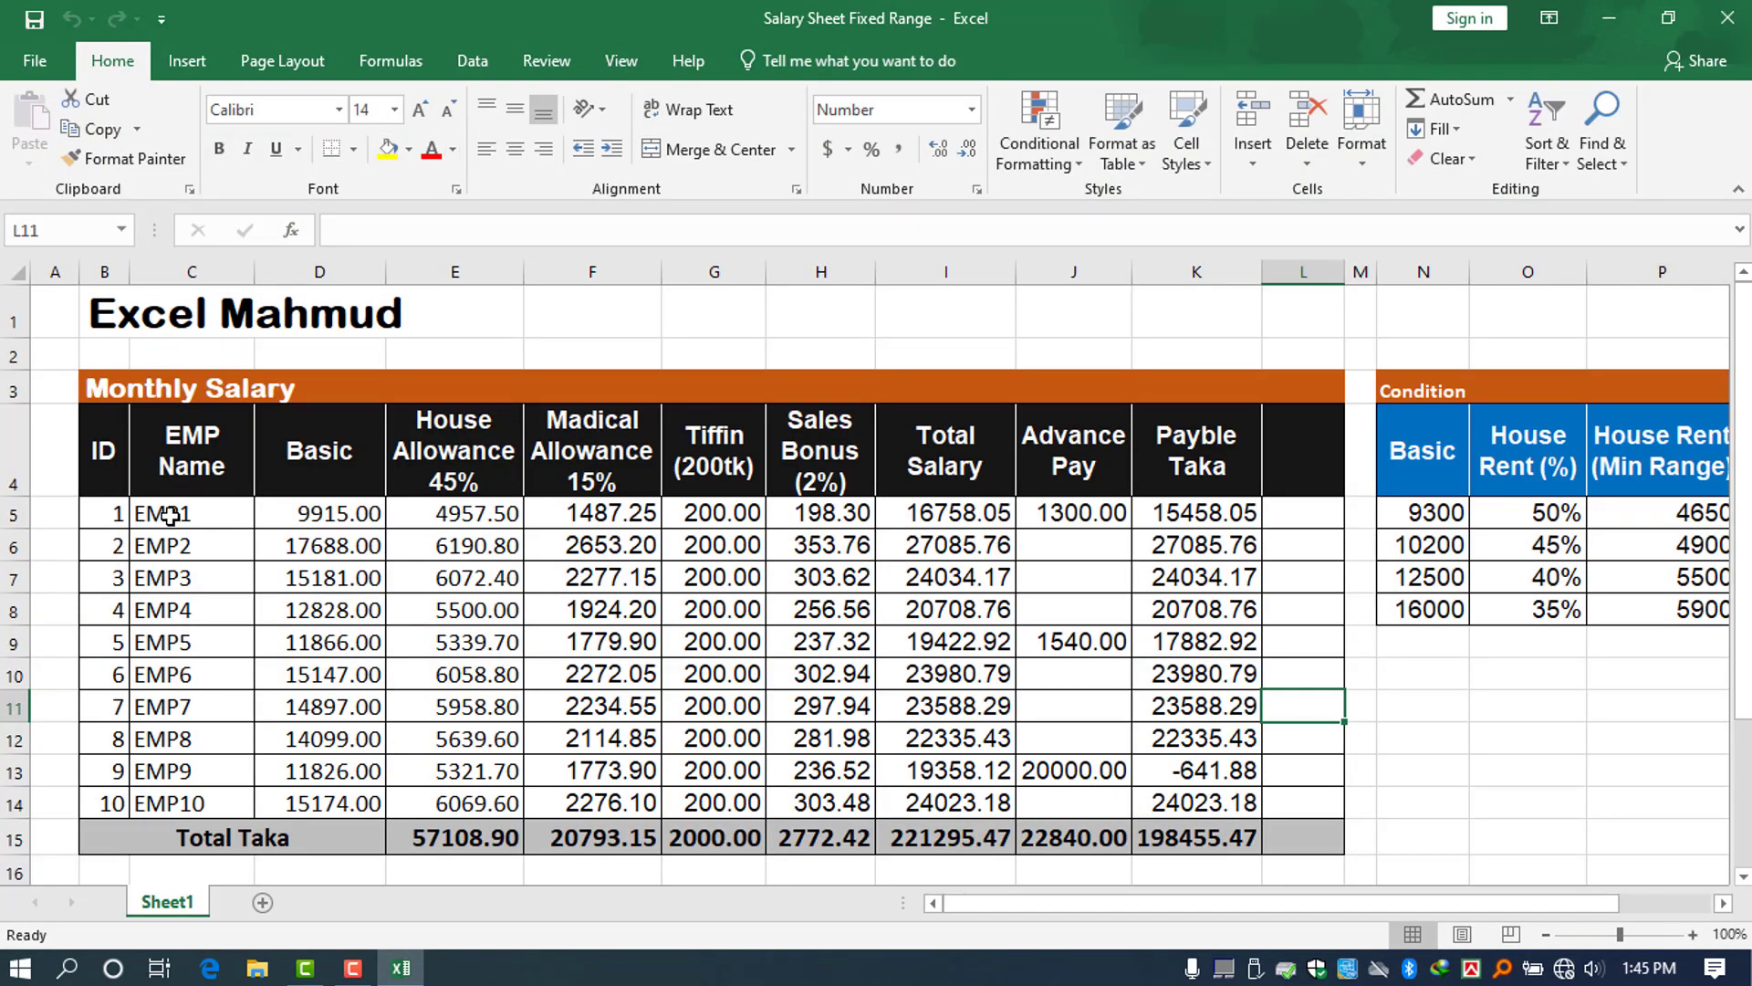
- Review the employee IDs, names and Basic formula, then trim the E4 header to 'House Allowance'
{"action": "left_click_drag", "start_coordinate": [171, 516], "coordinate": [182, 804]}
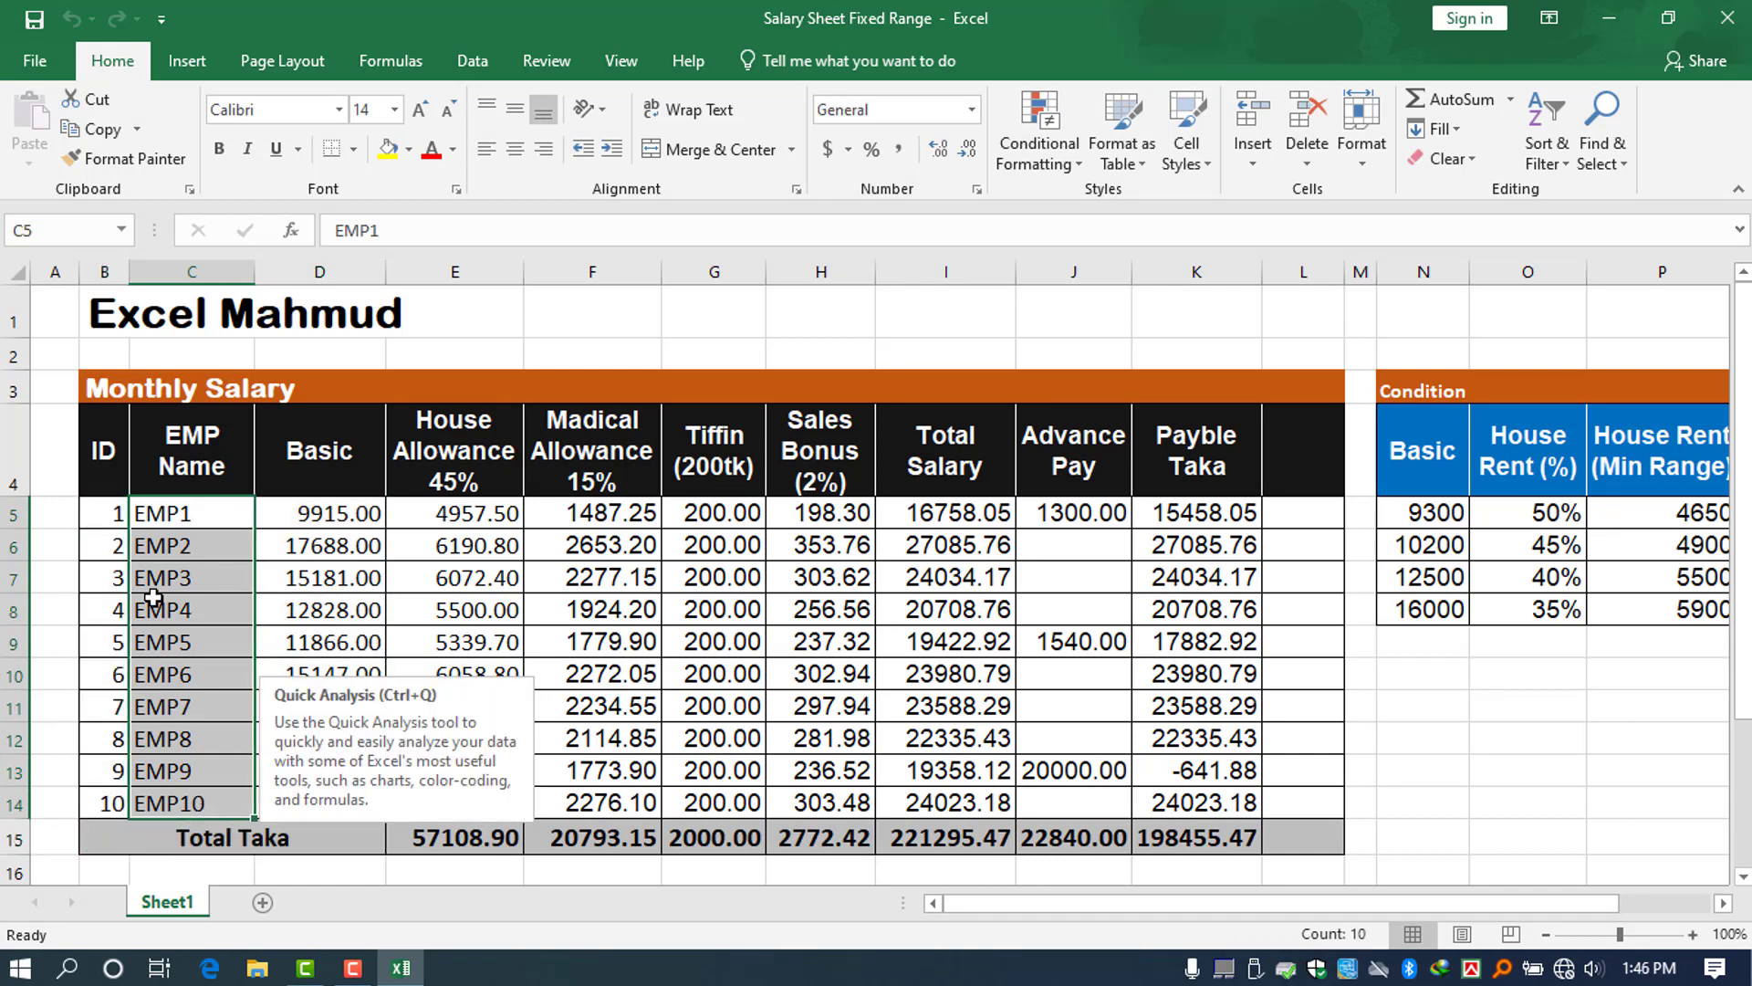
{"action": "left_click_drag", "start_coordinate": [108, 514], "coordinate": [222, 815]}
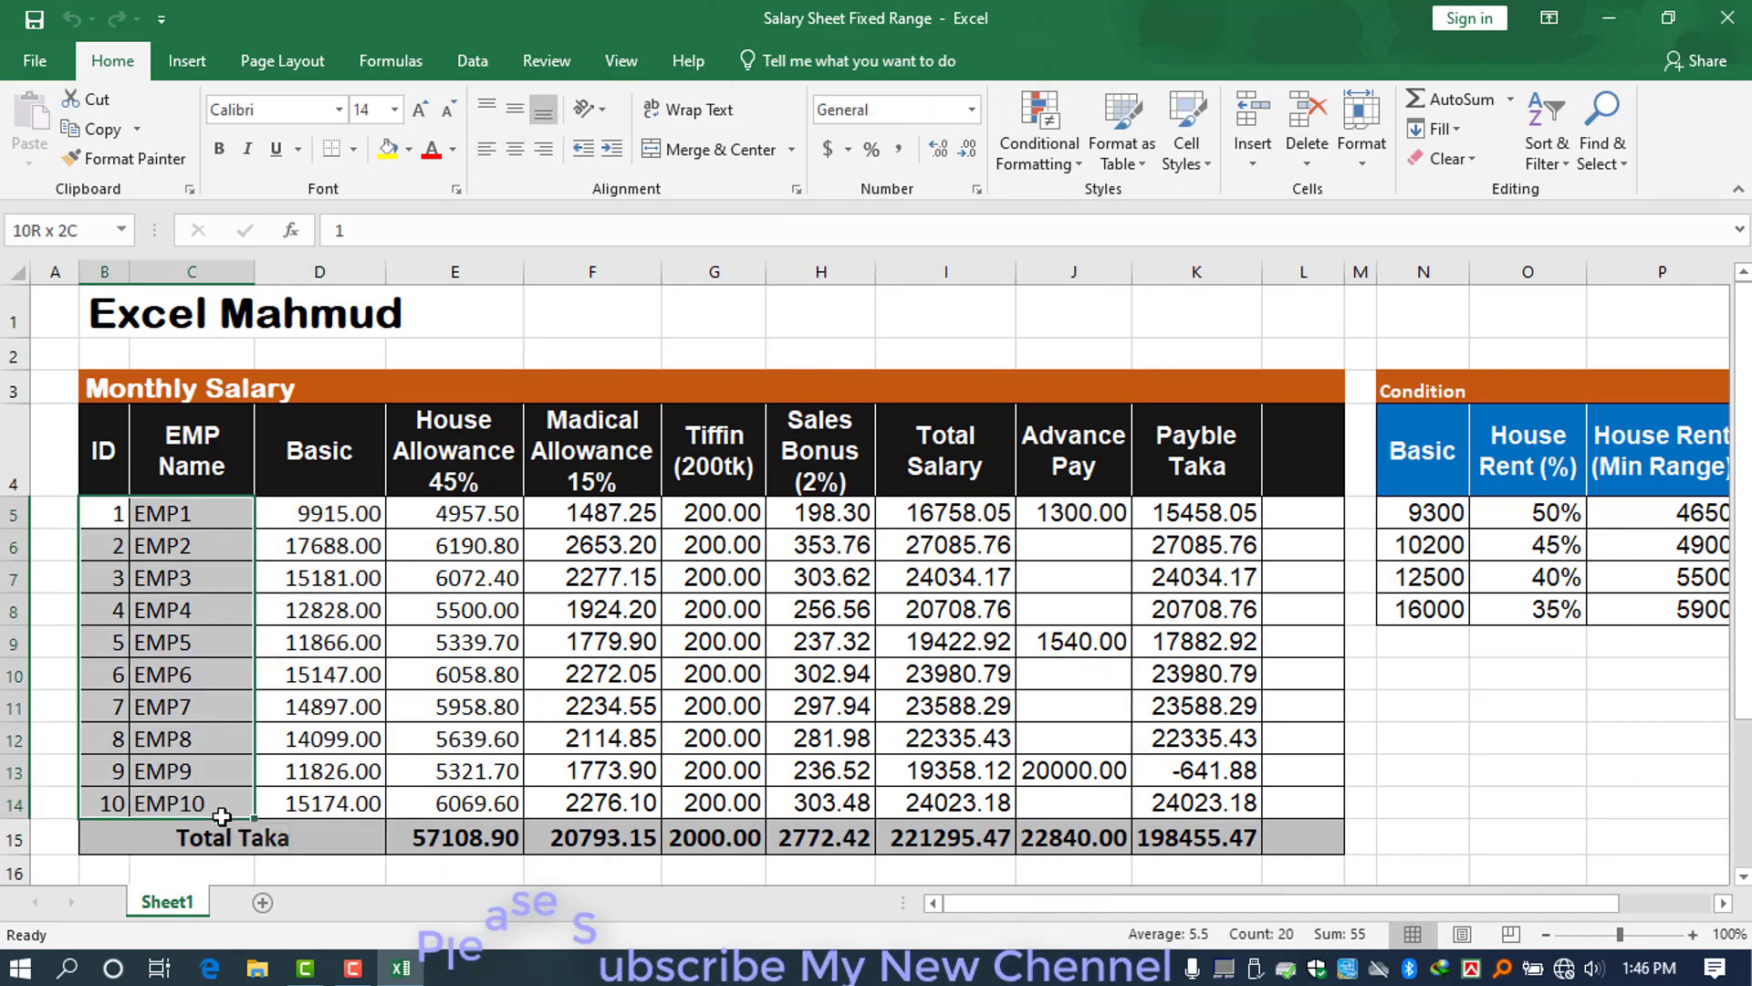
{"action": "left_click", "coordinate": [307, 516]}
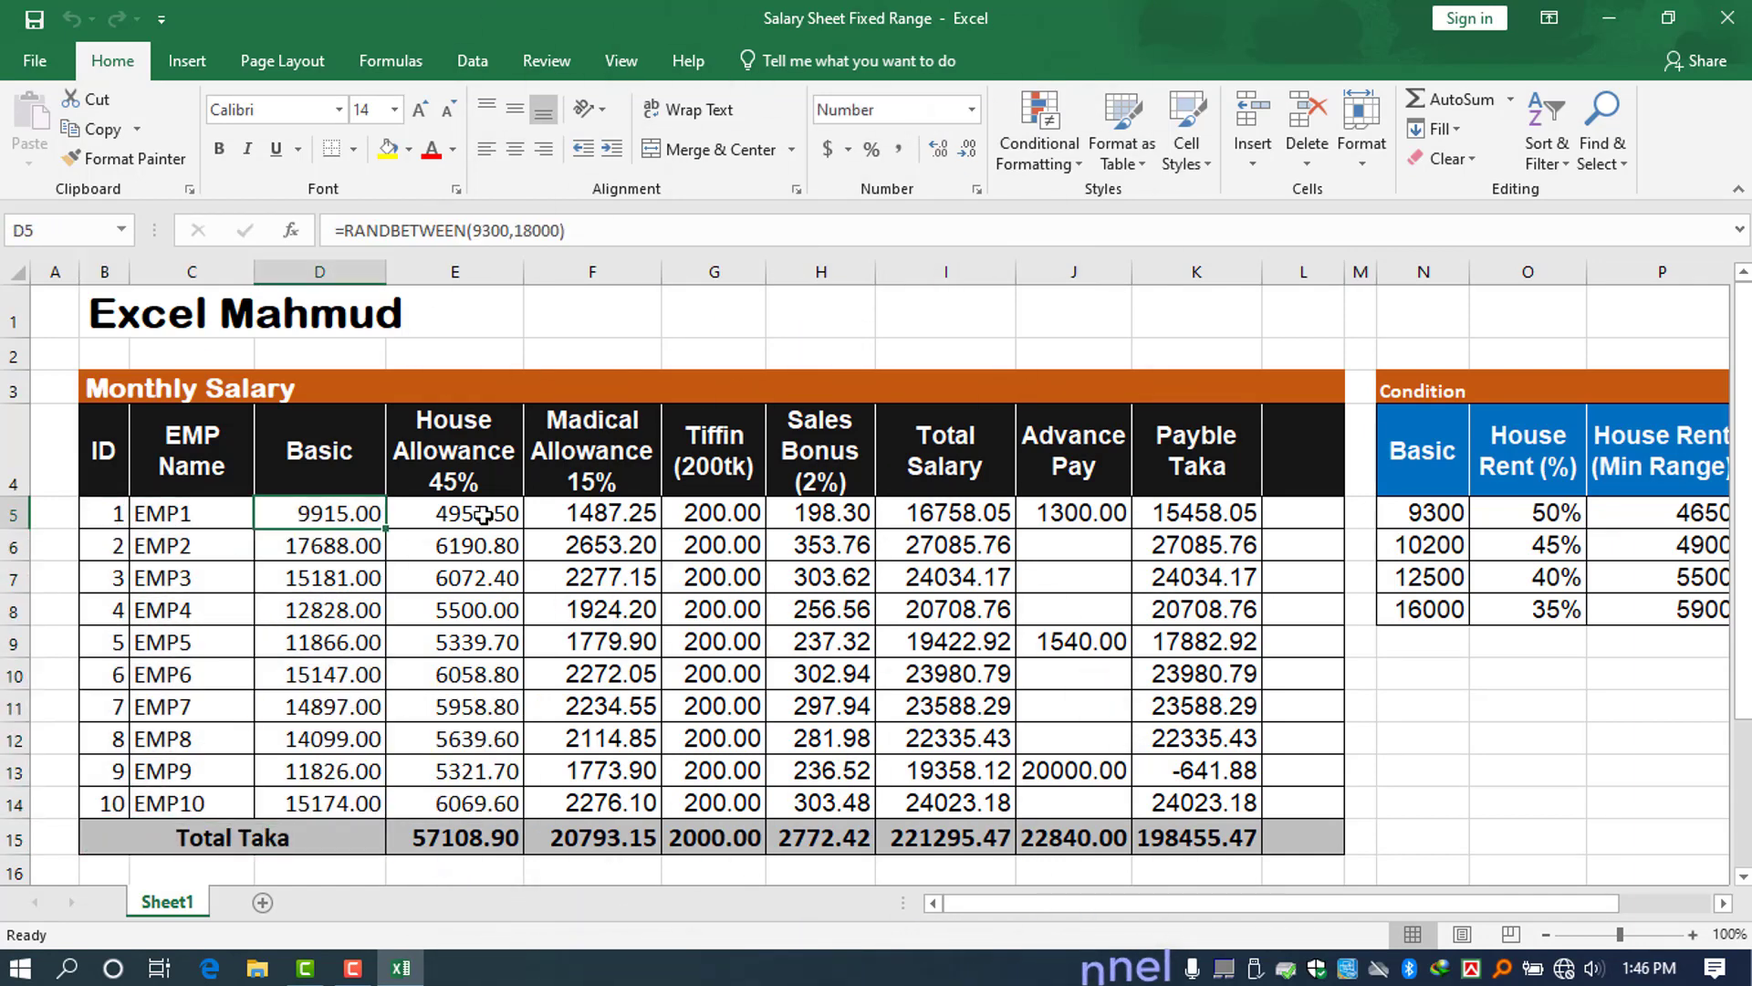
{"action": "left_click", "coordinate": [466, 486]}
{"action": "double_click", "coordinate": [466, 486]}
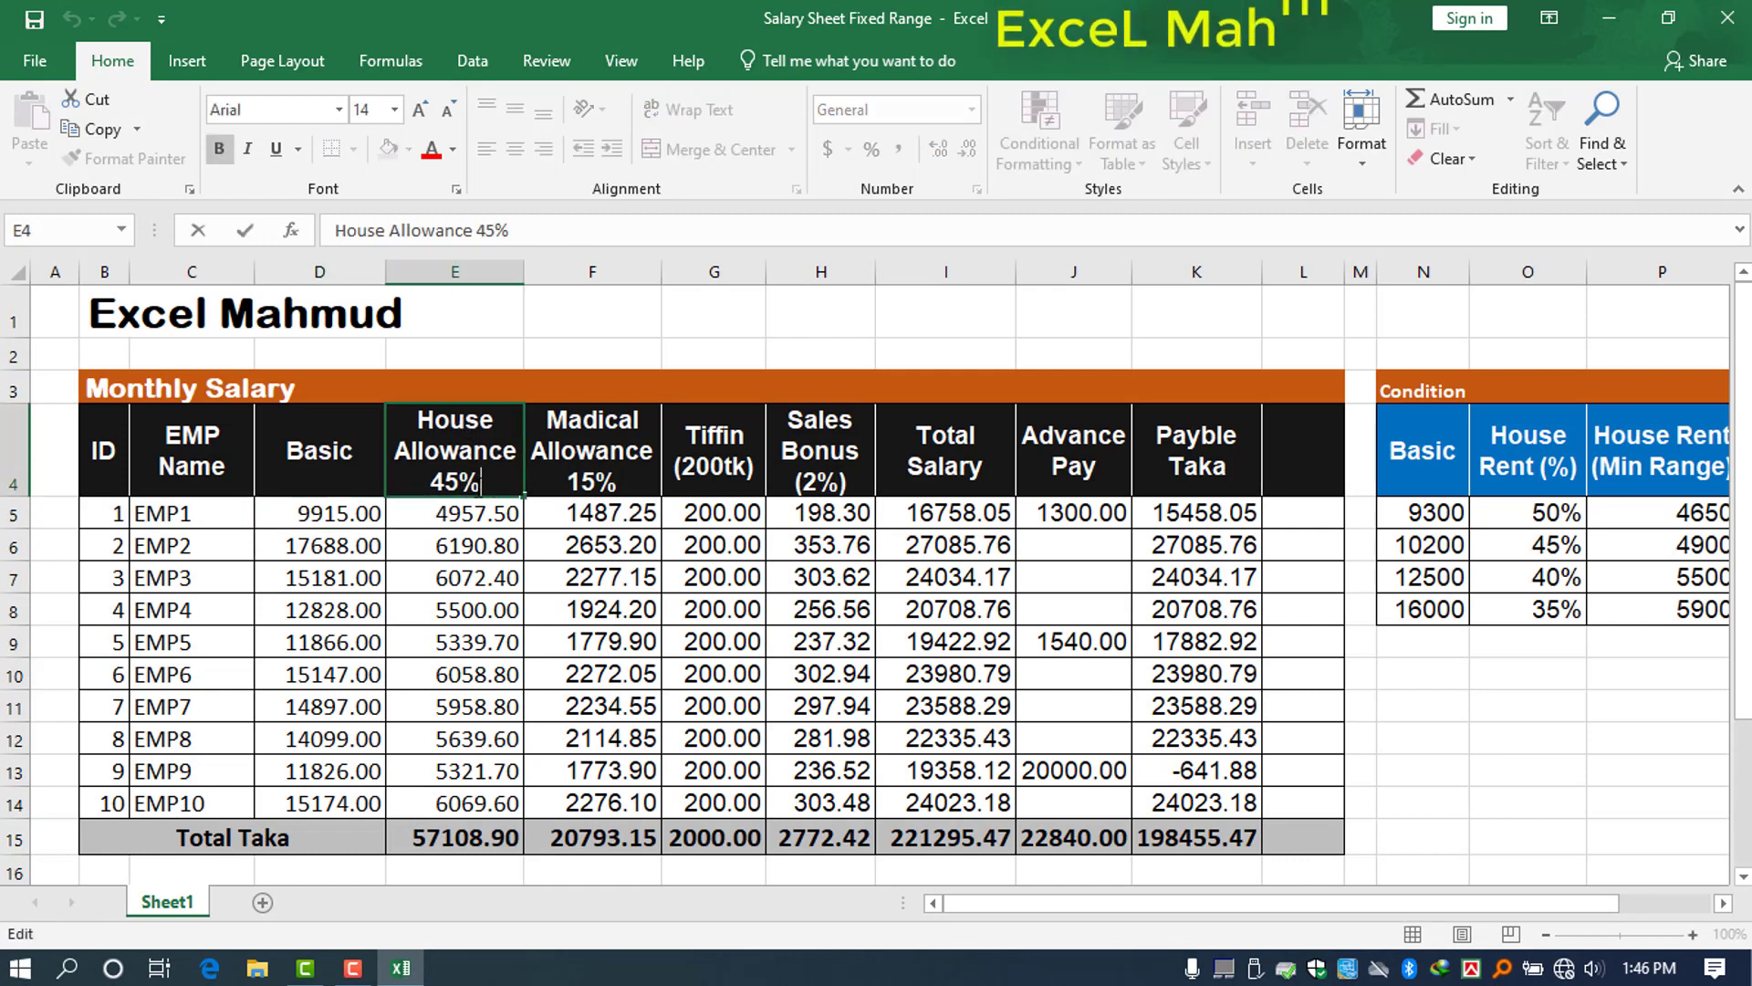
{"action": "double_click", "coordinate": [457, 482]}
{"action": "key", "text": "BackSpace"}
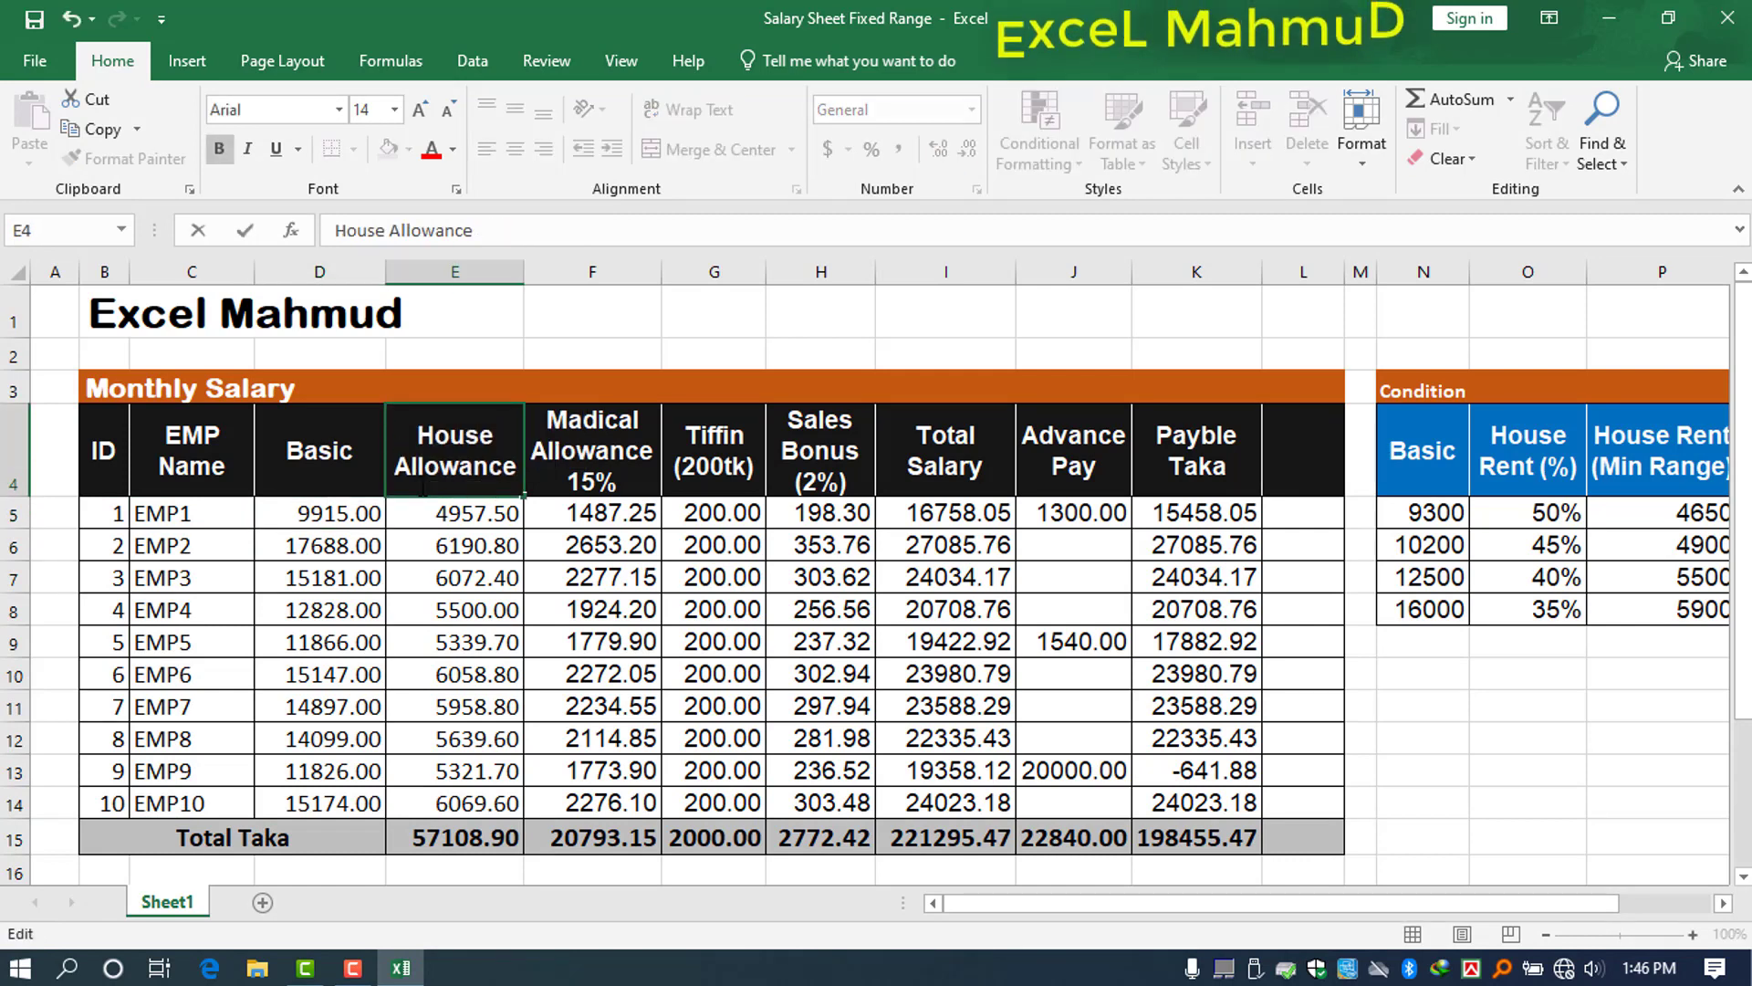
{"action": "key", "text": "Return"}
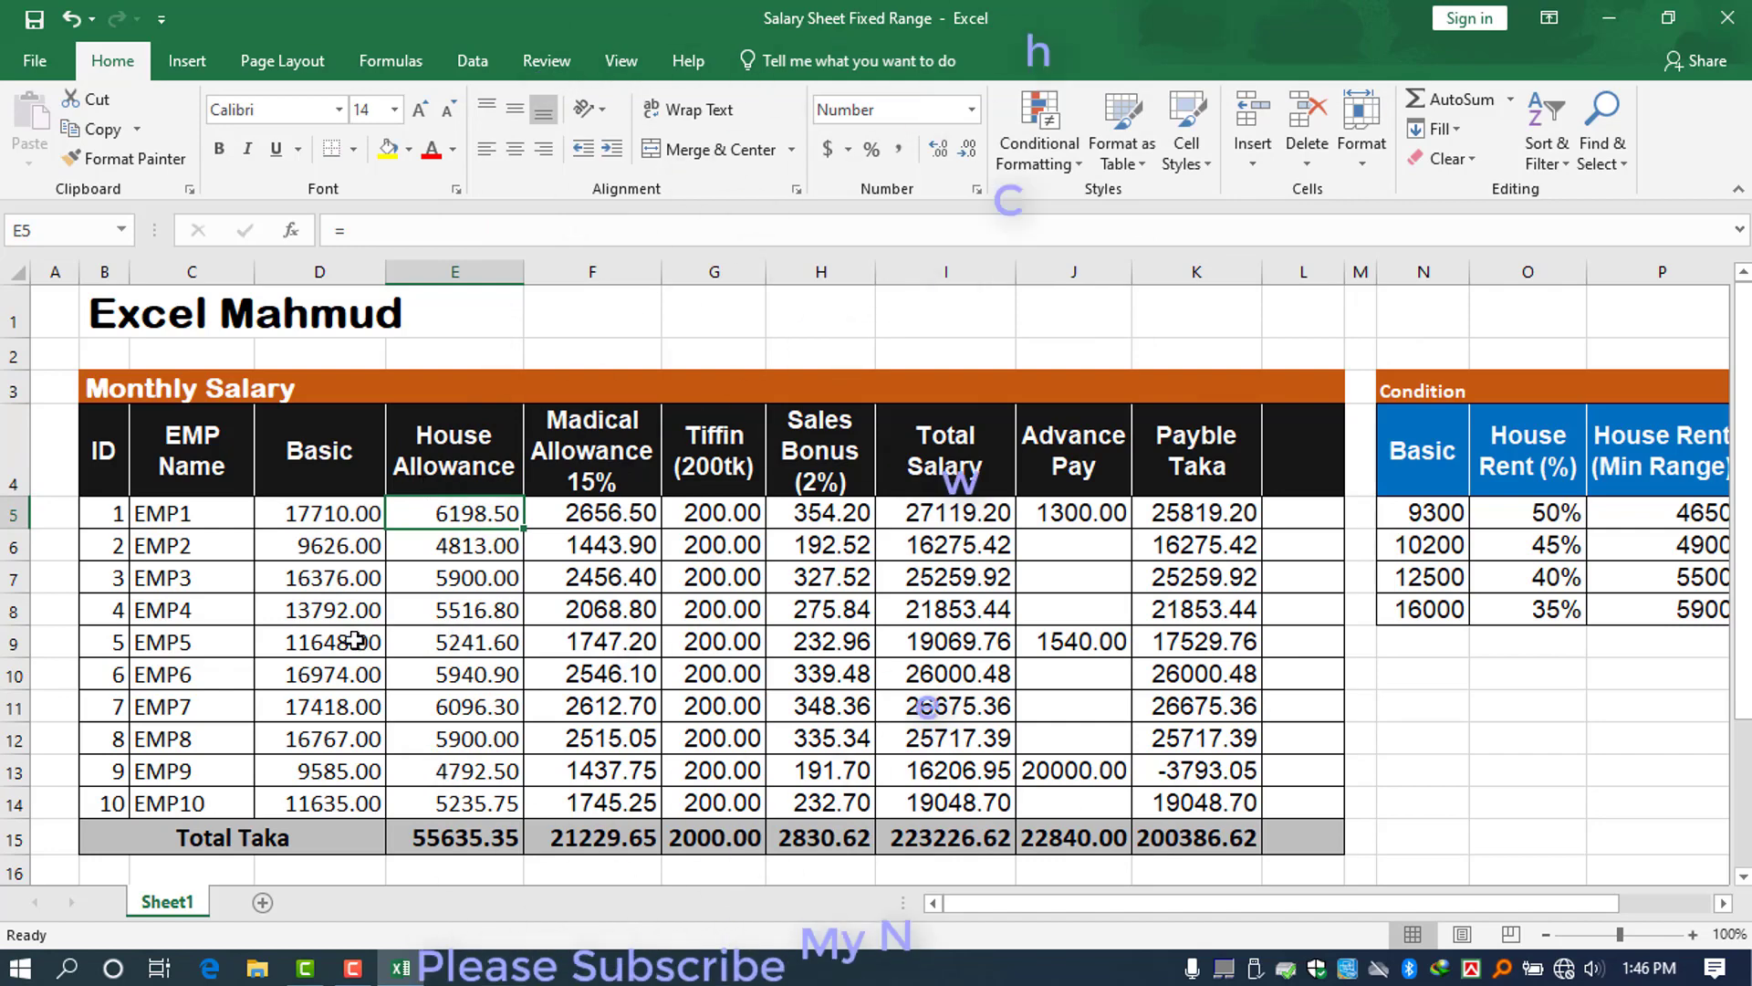
{"action": "left_click_drag", "start_coordinate": [1130, 901], "coordinate": [1242, 918]}
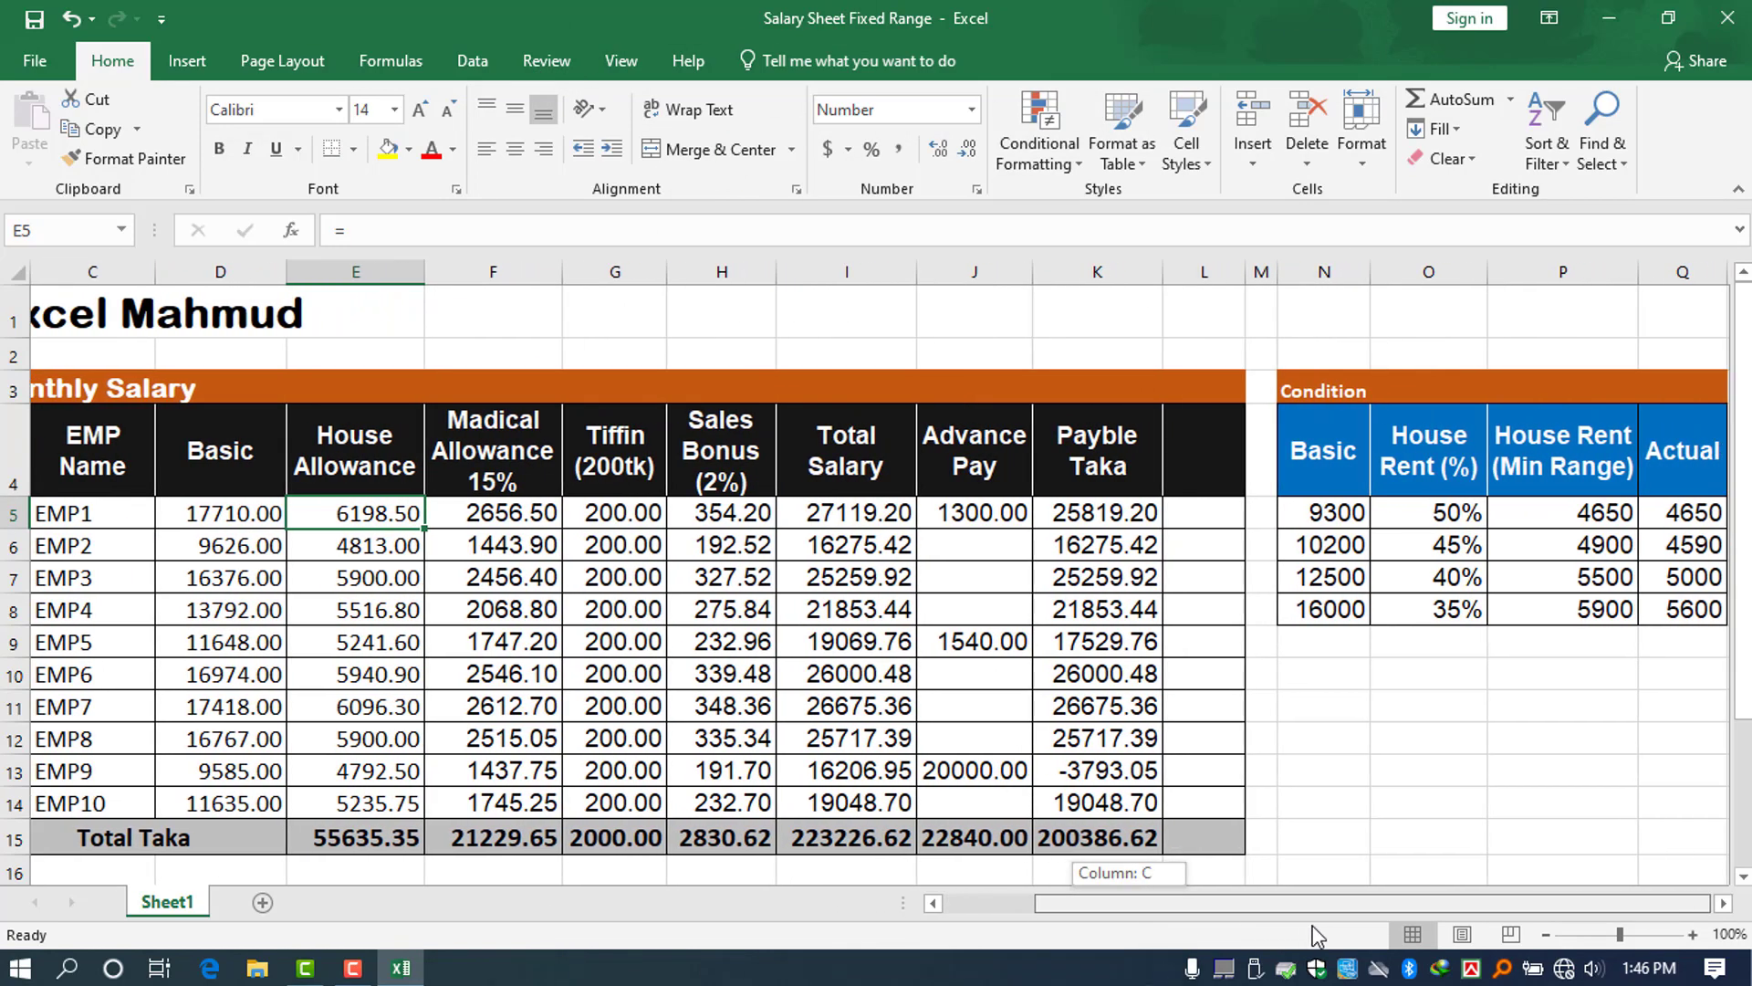
{"action": "left_click", "coordinate": [1349, 514]}
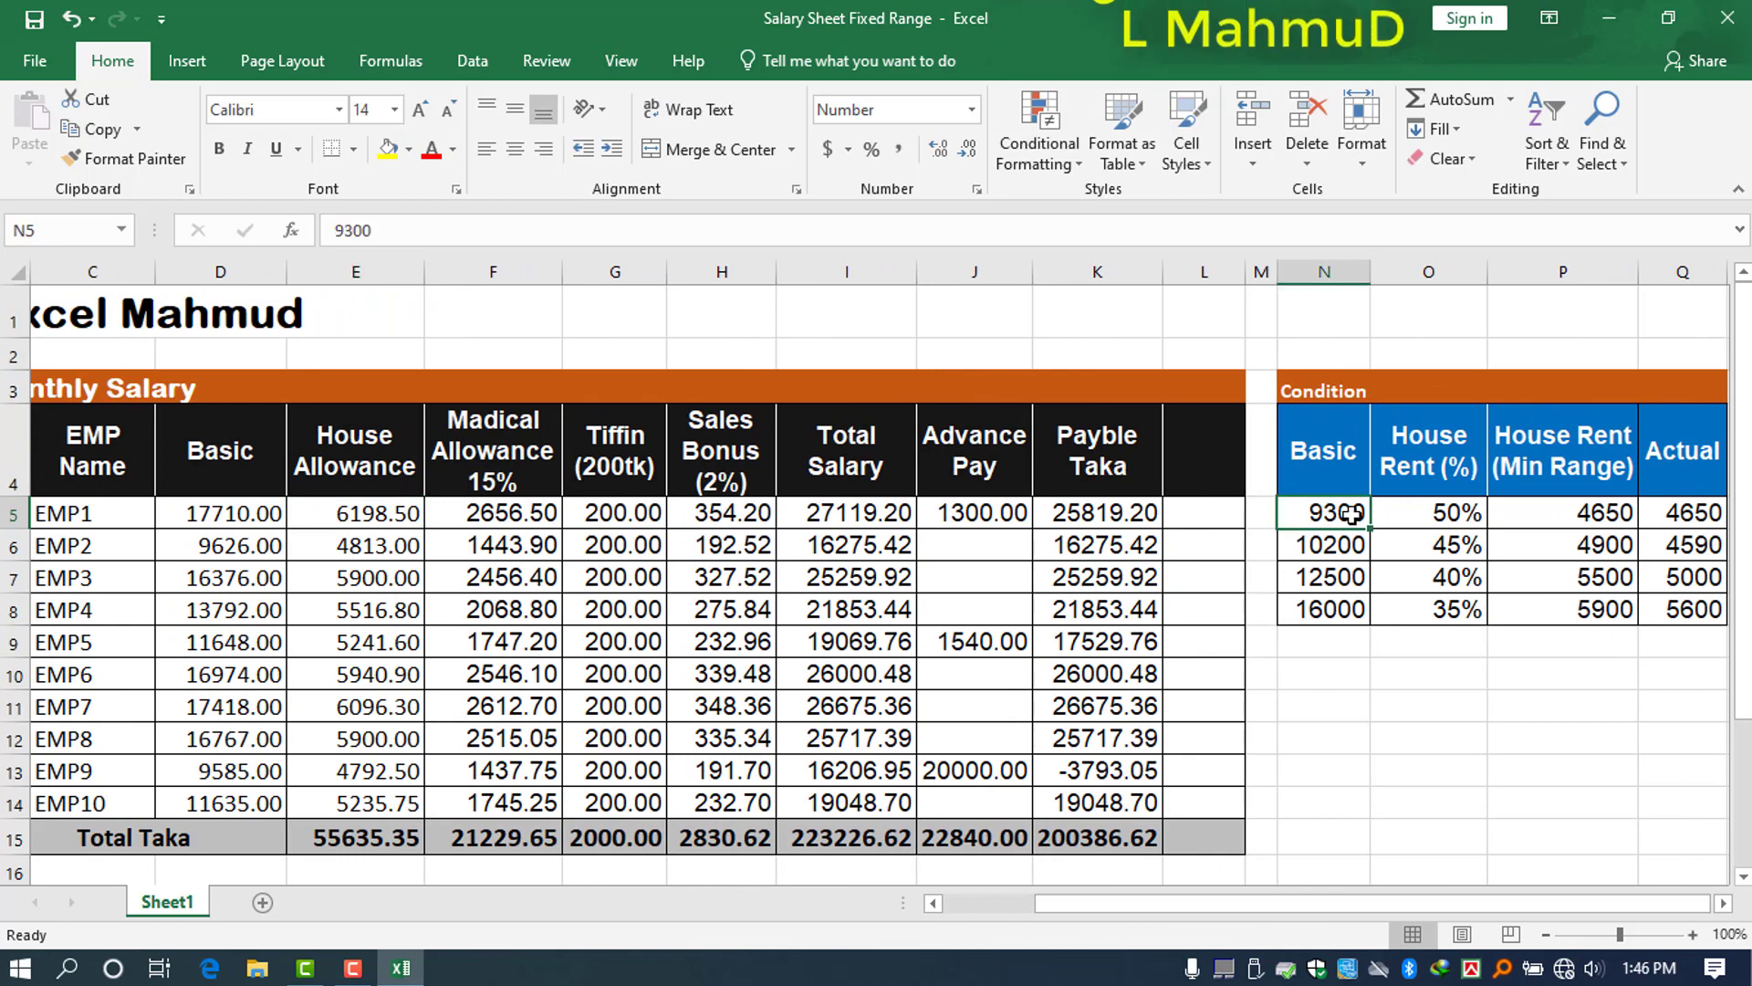
{"action": "left_click", "coordinate": [1465, 525]}
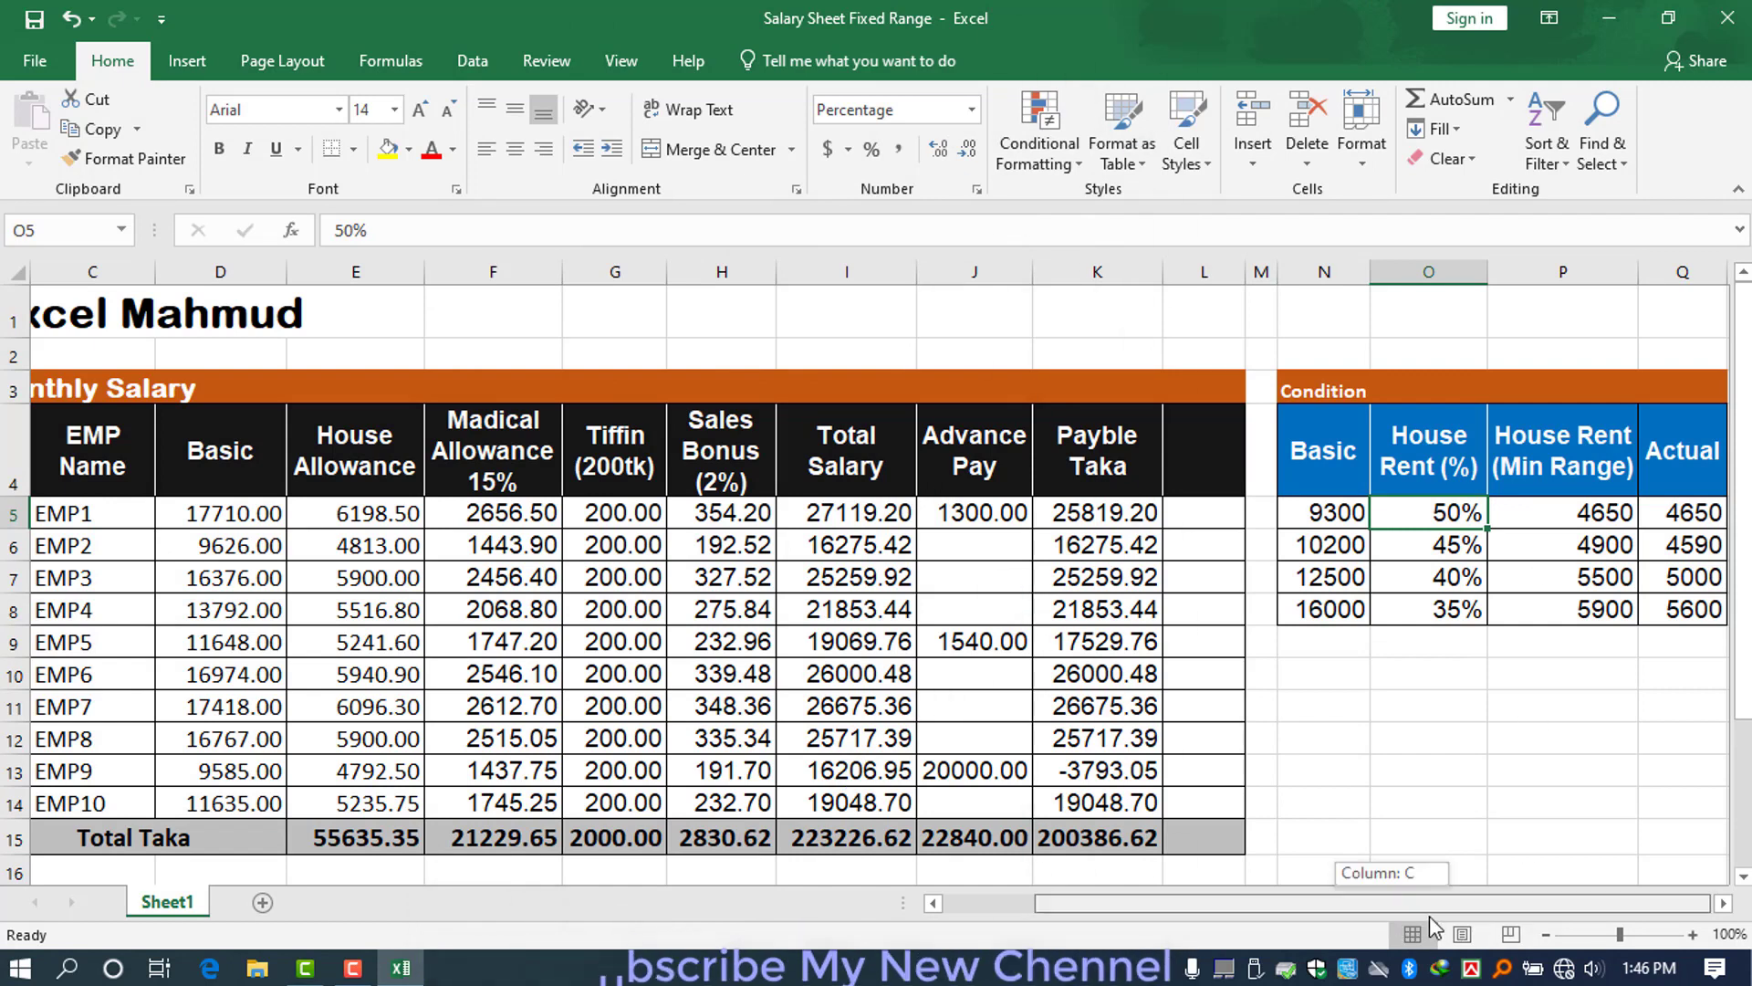
{"action": "left_click", "coordinate": [1617, 517]}
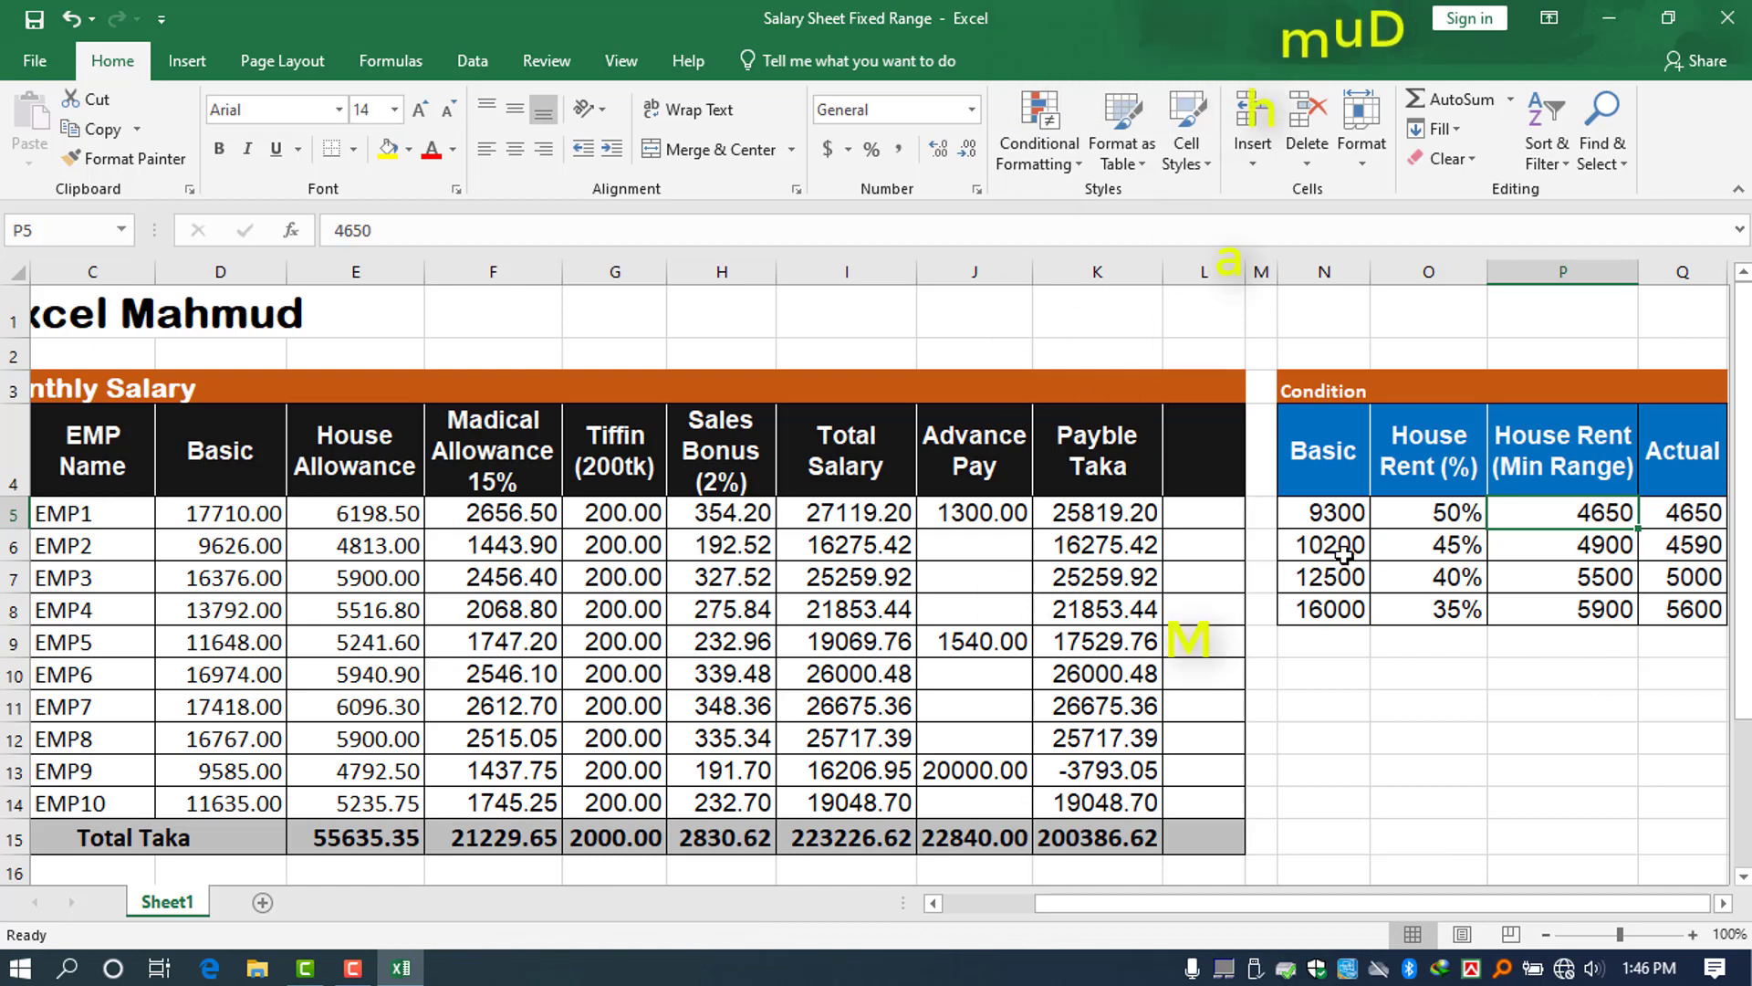
{"action": "left_click_drag", "start_coordinate": [1343, 552], "coordinate": [1428, 545]}
{"action": "left_click", "coordinate": [1428, 545]}
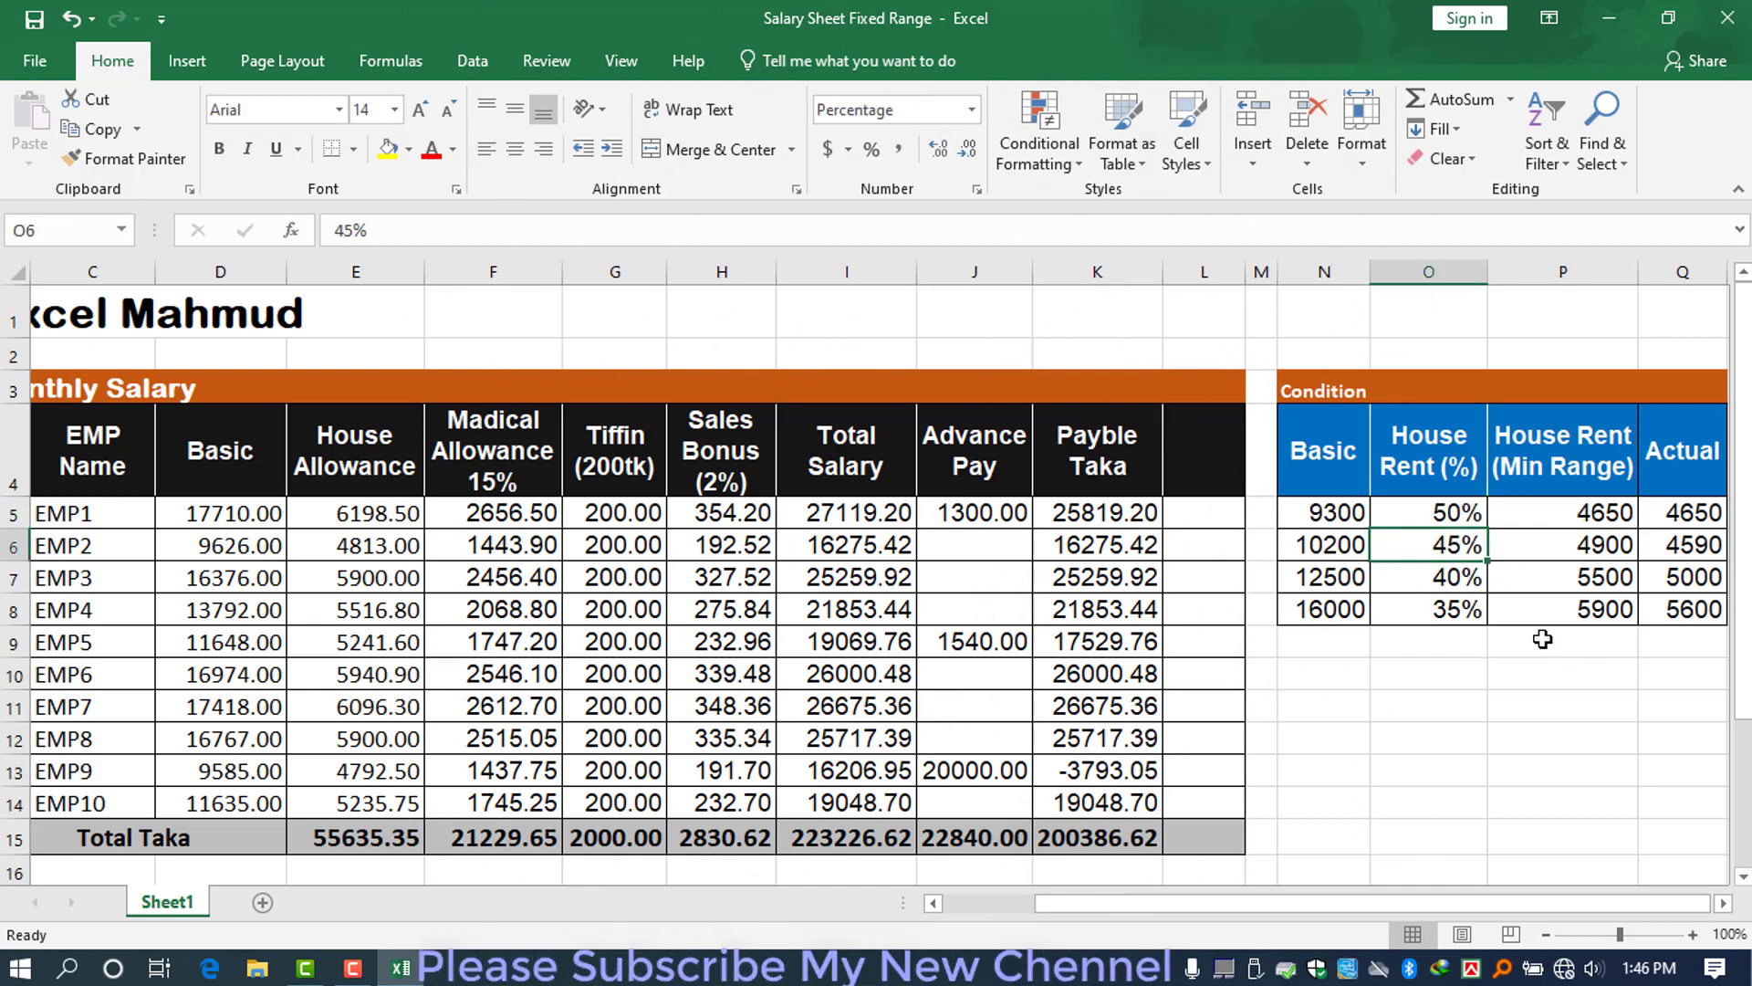
{"action": "left_click", "coordinate": [1621, 545]}
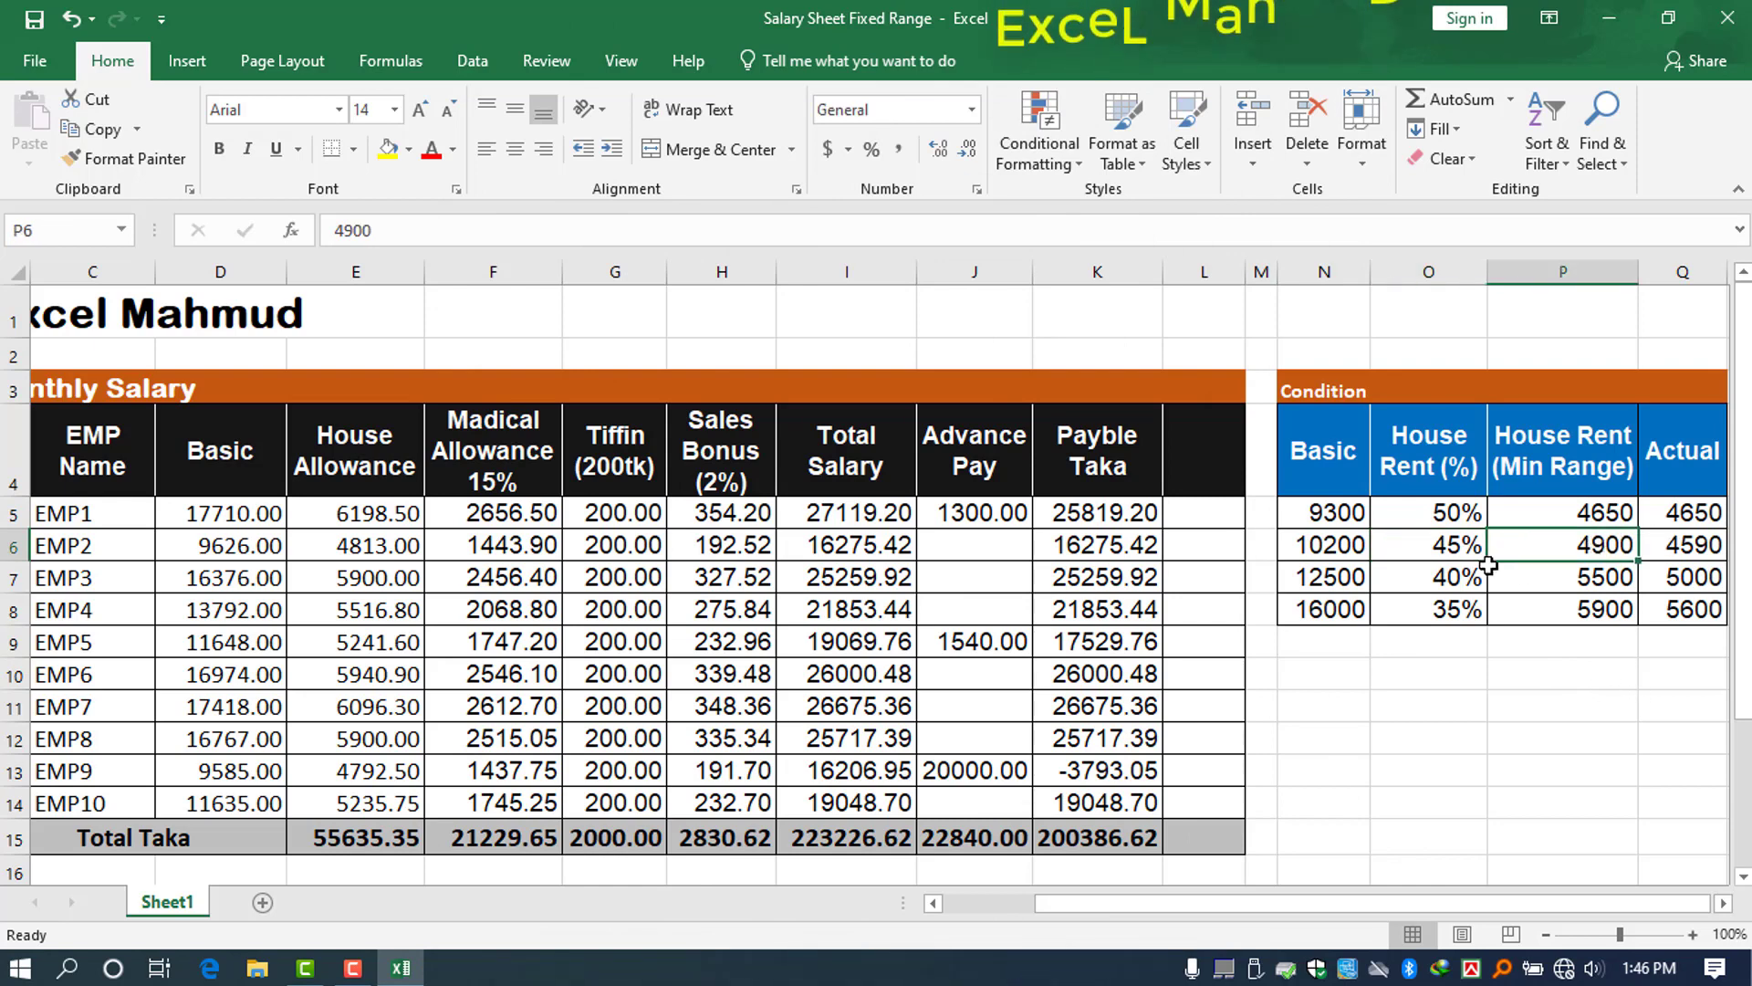
{"action": "left_click_drag", "start_coordinate": [1349, 545], "coordinate": [1455, 545]}
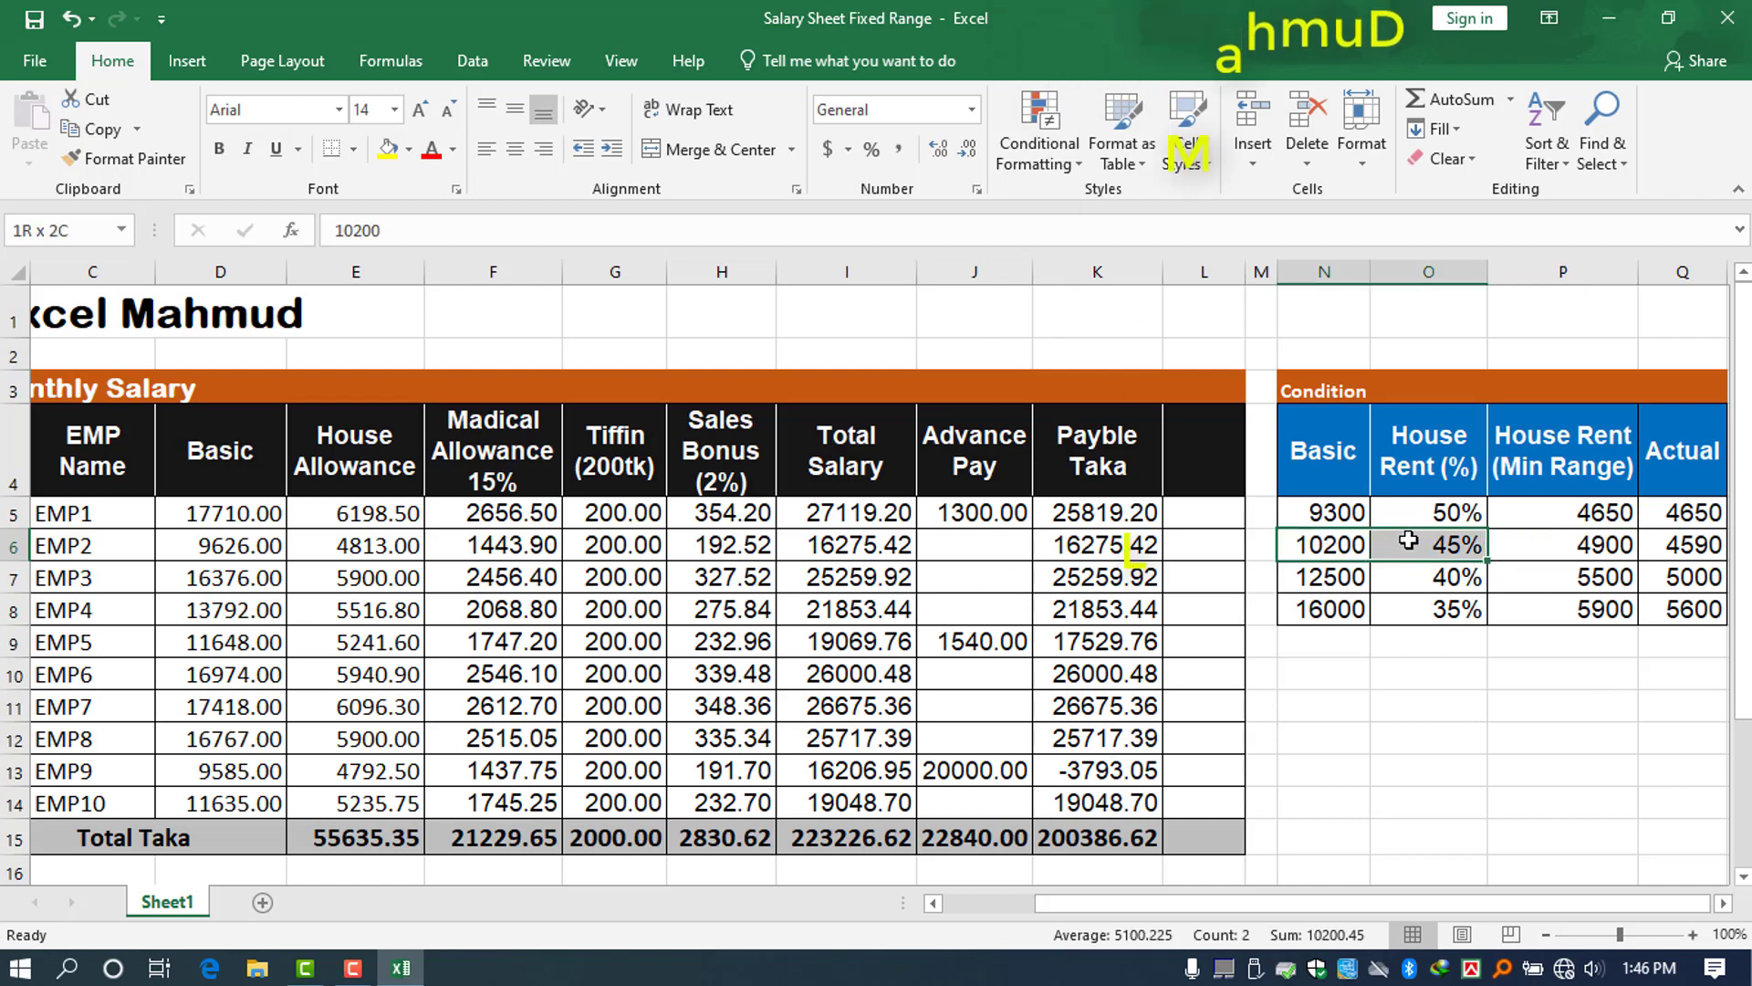
{"action": "left_click", "coordinate": [1684, 548]}
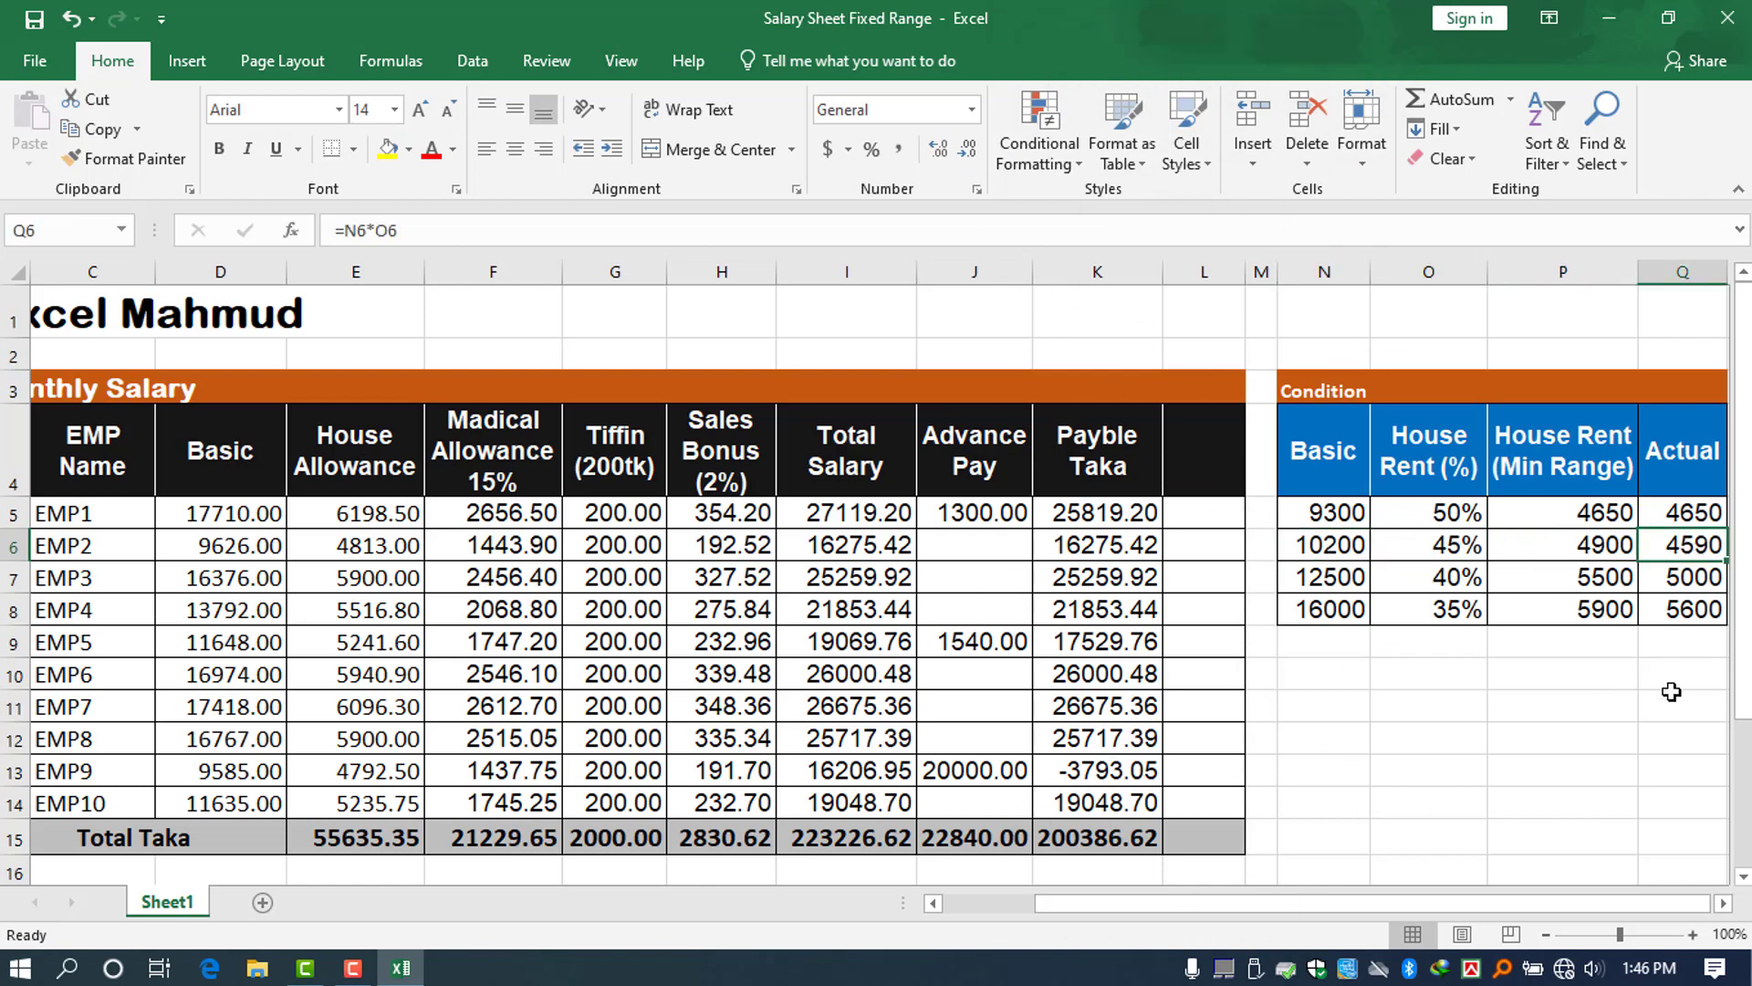
{"action": "left_click", "coordinate": [1613, 540]}
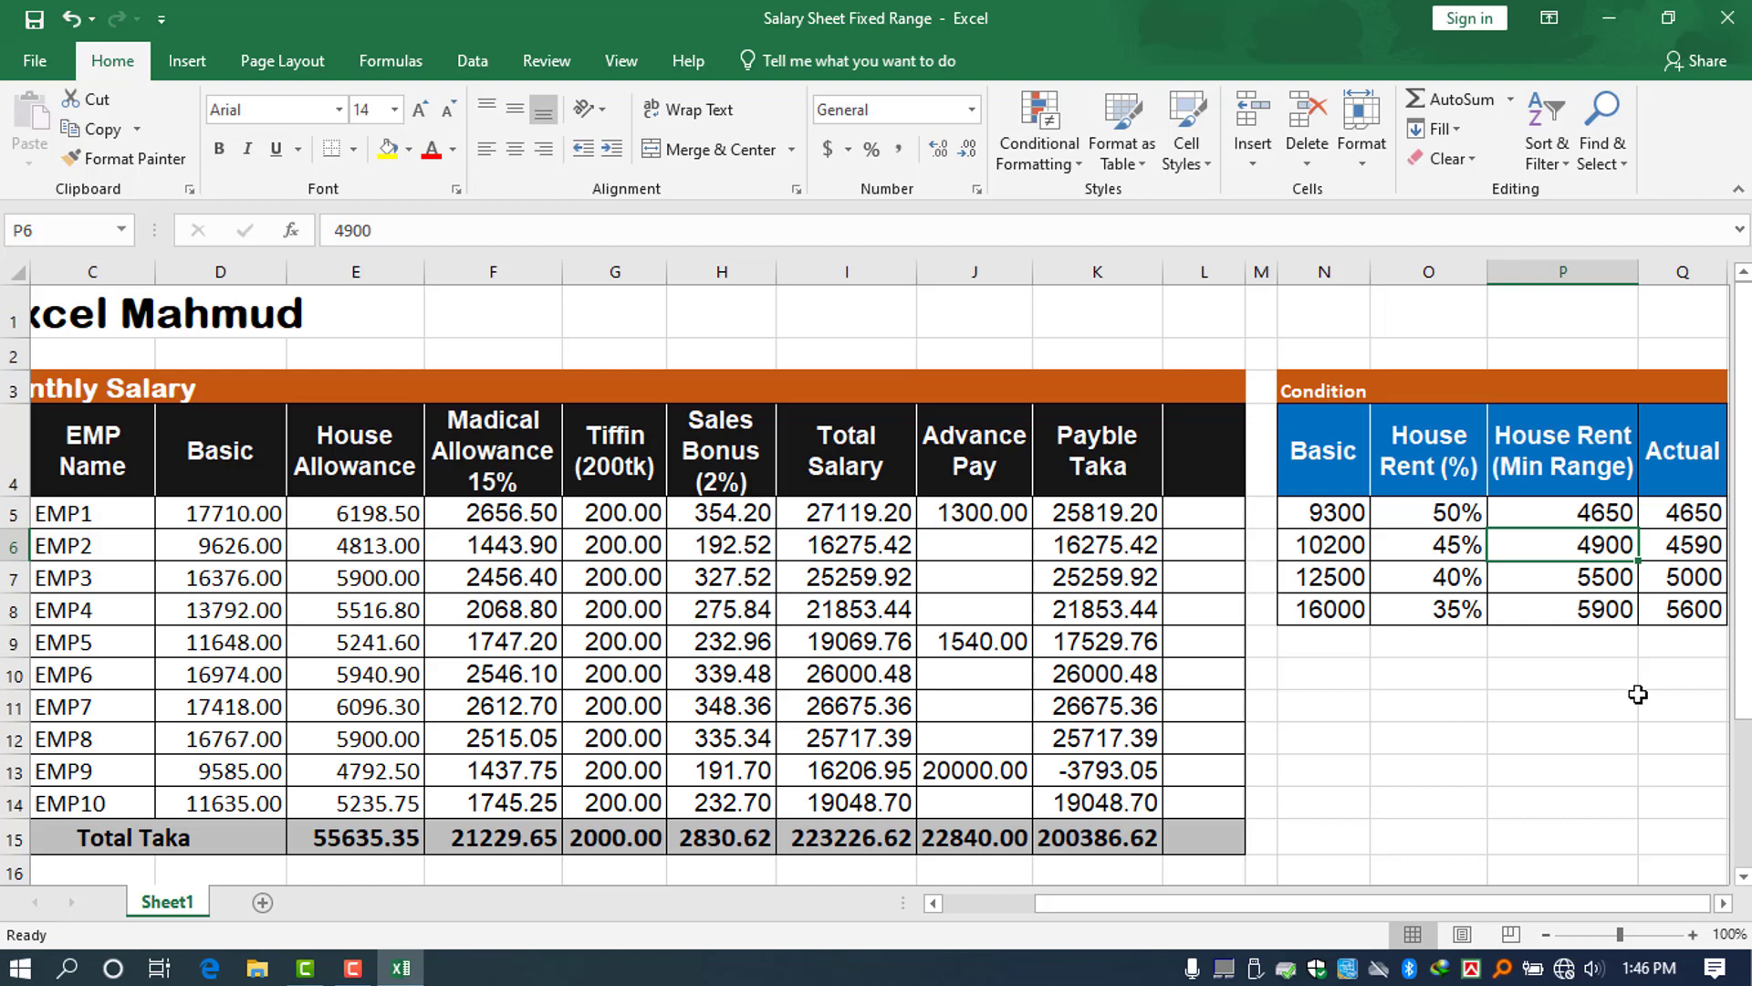
{"action": "left_click_drag", "start_coordinate": [1334, 585], "coordinate": [1412, 585]}
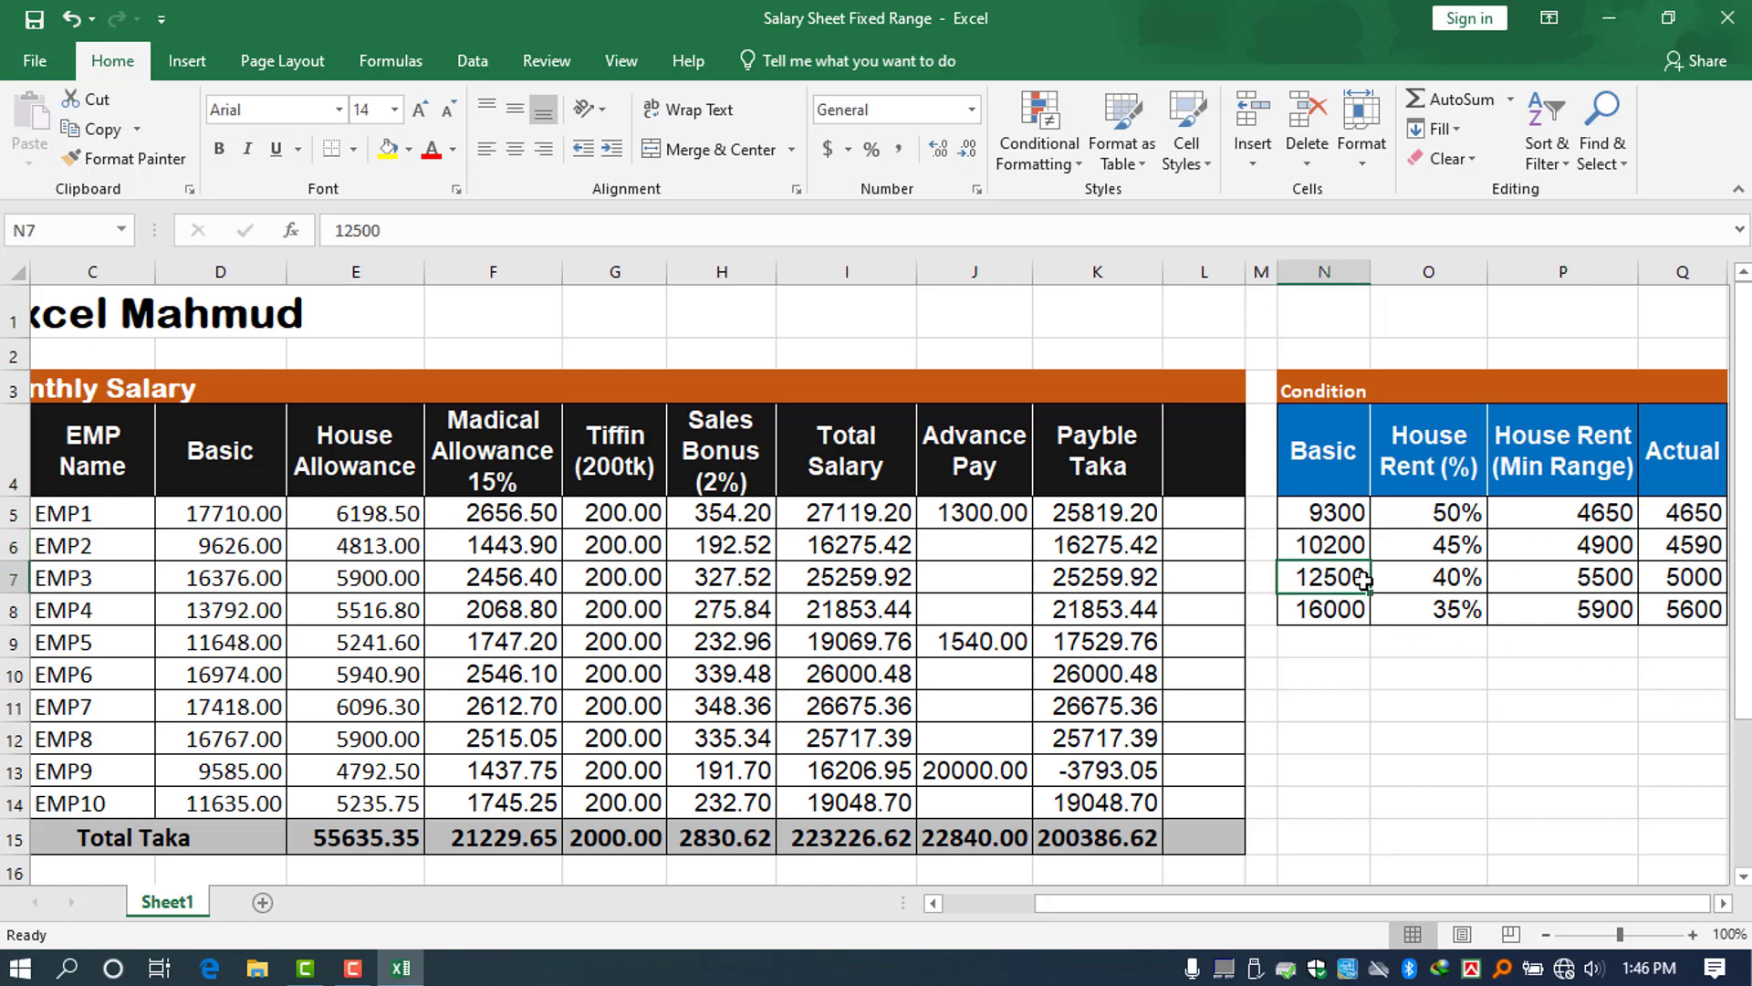
{"action": "left_click", "coordinate": [1457, 578]}
{"action": "left_click", "coordinate": [1609, 584]}
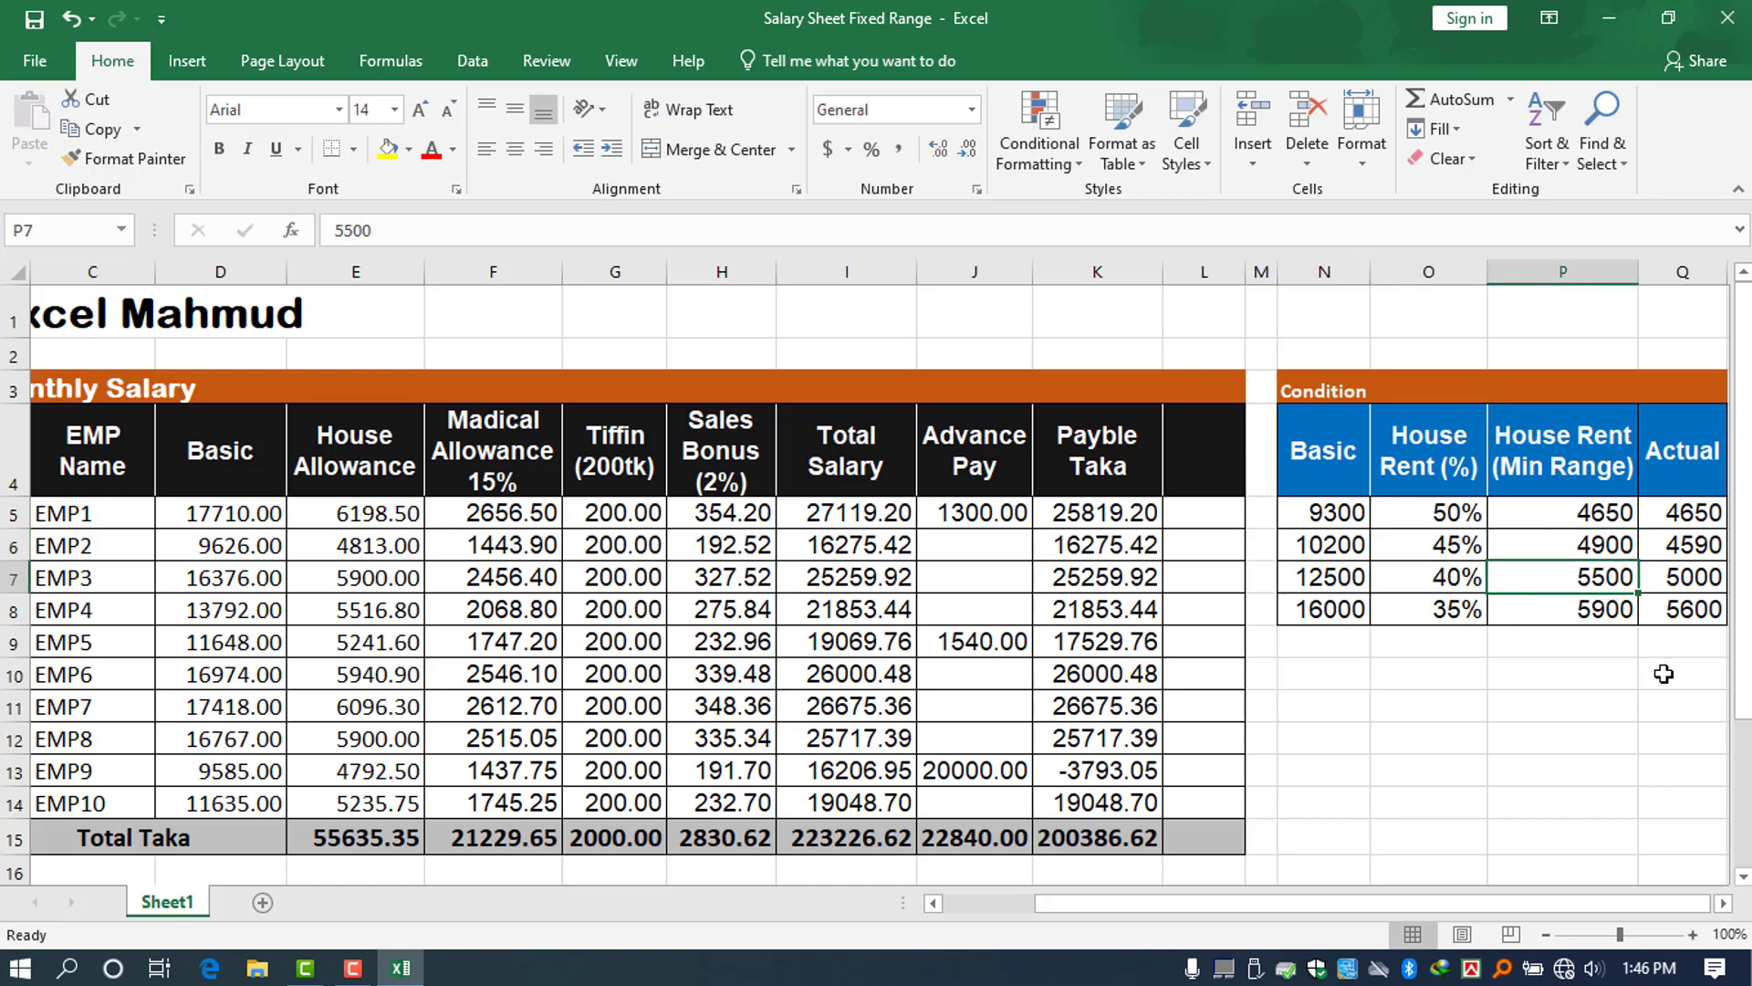
{"action": "left_click", "coordinate": [1700, 580]}
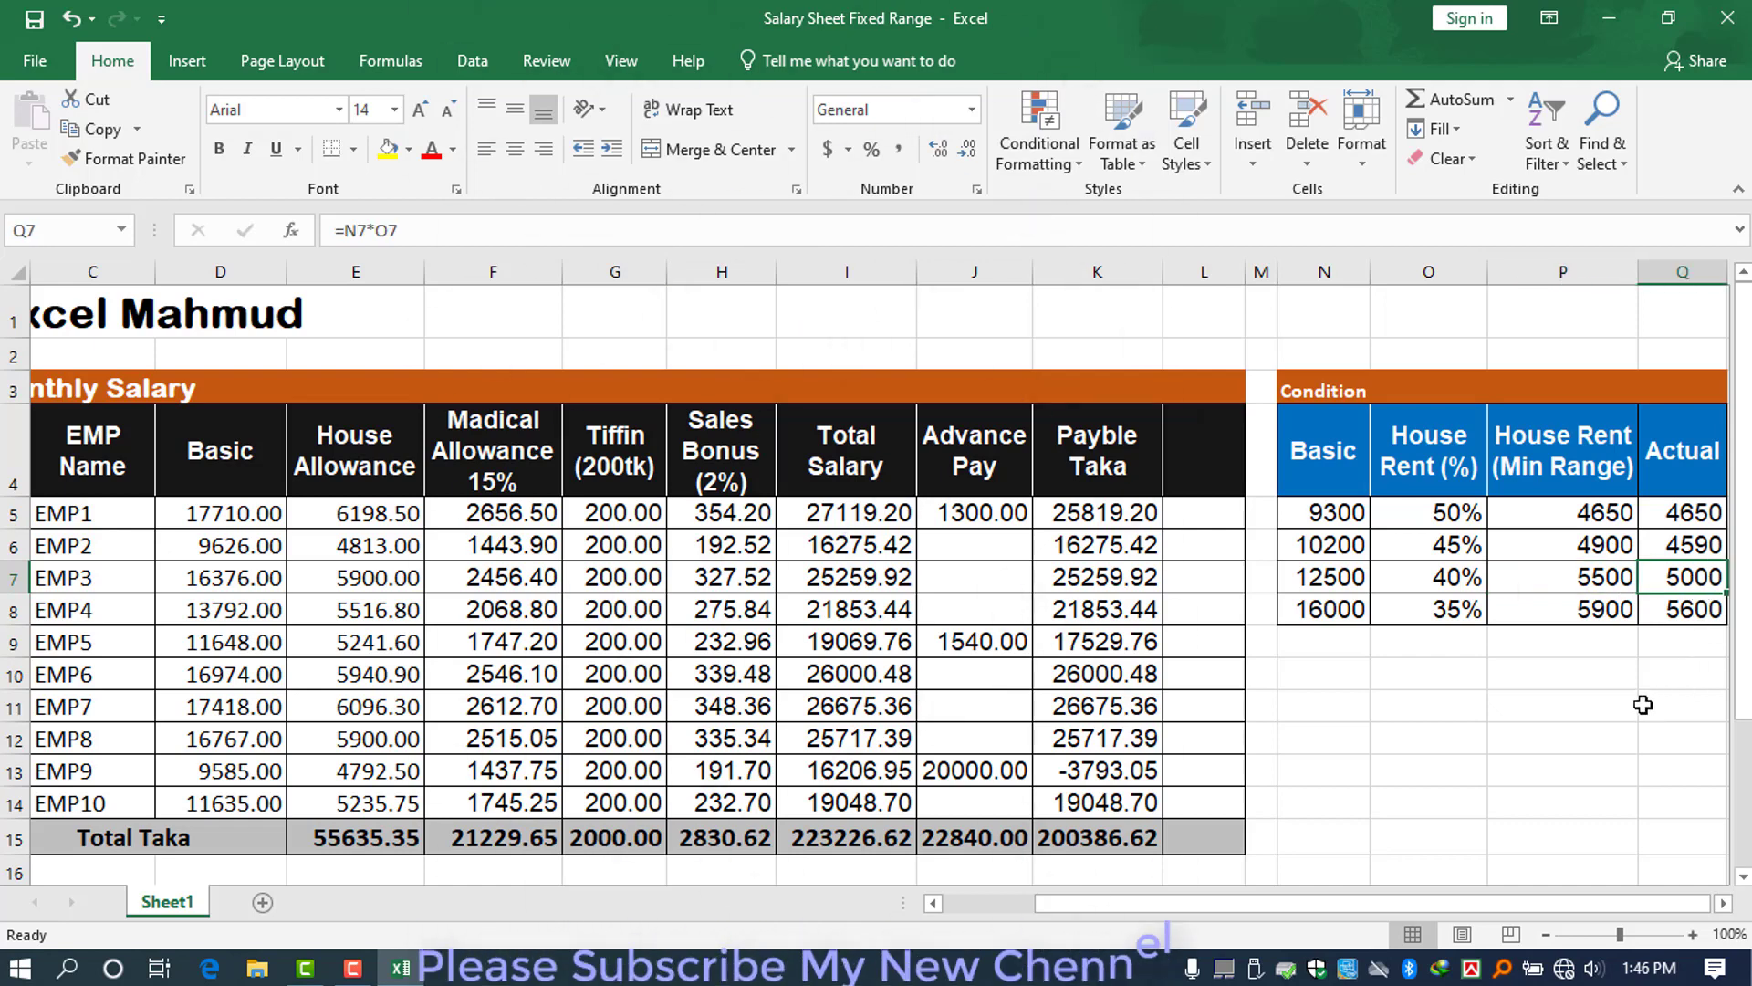
{"action": "left_click_drag", "start_coordinate": [1360, 609], "coordinate": [1394, 613]}
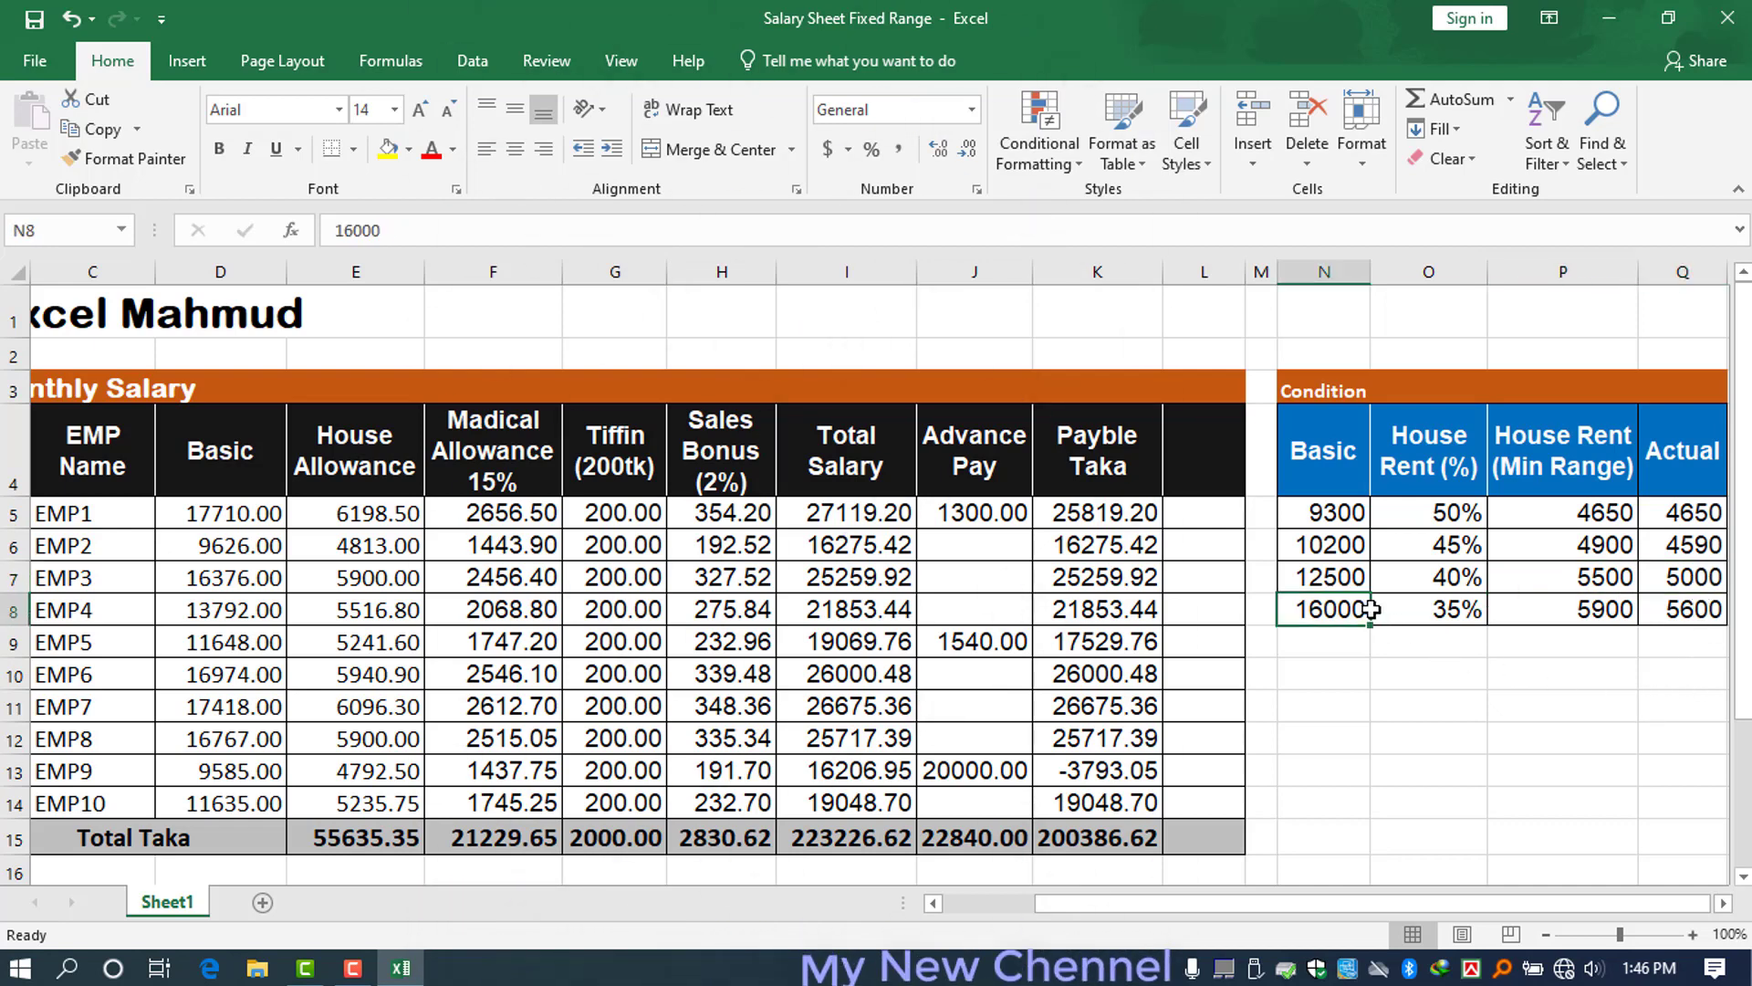
{"action": "left_click", "coordinate": [1582, 618]}
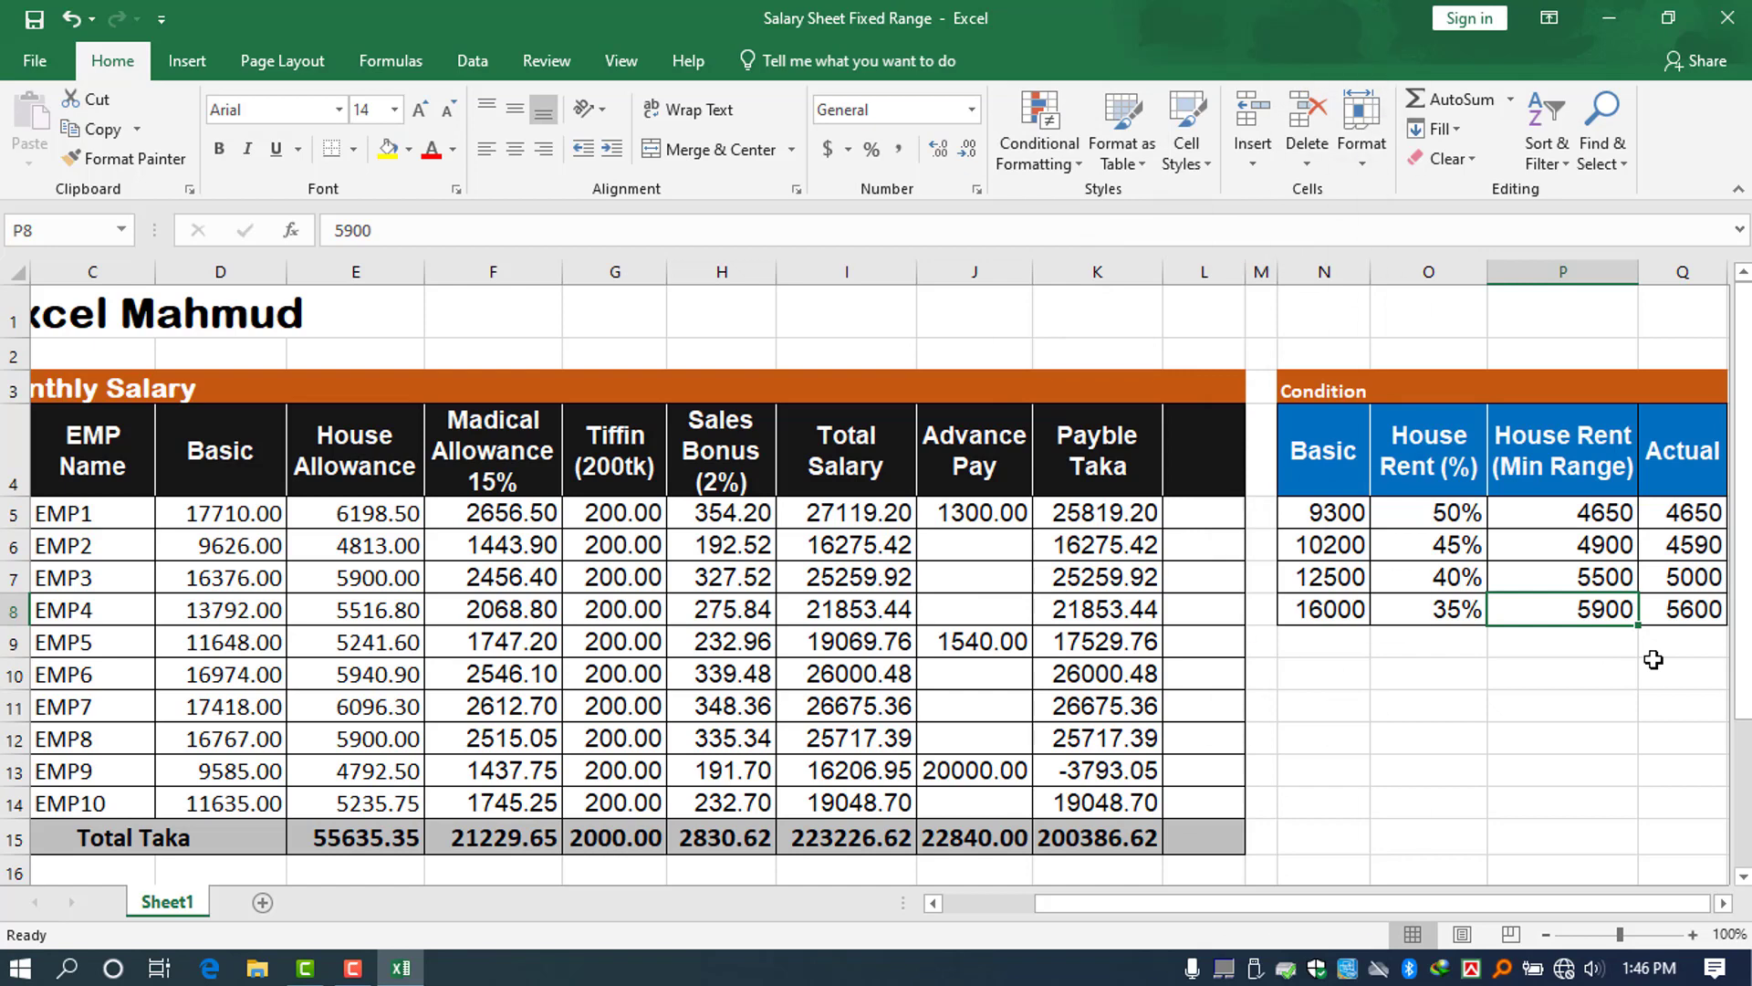
{"action": "left_click_drag", "start_coordinate": [1355, 573], "coordinate": [1583, 577]}
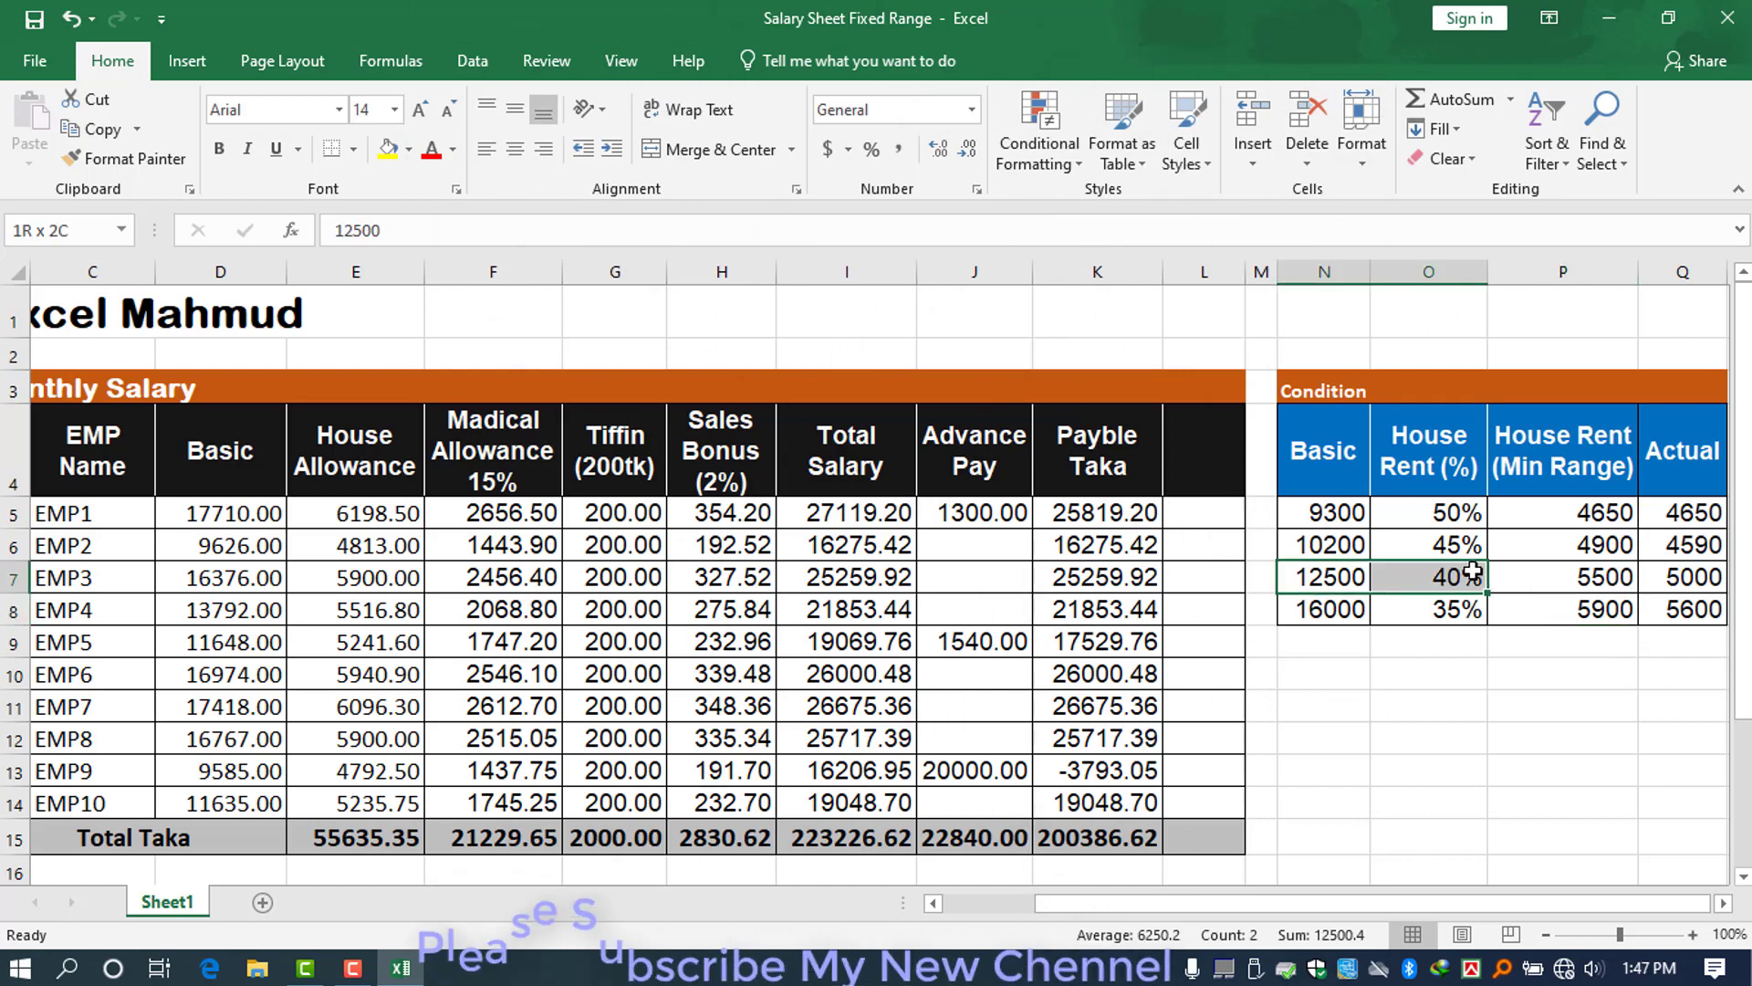
{"action": "mouse_move", "coordinate": [1332, 545]}
{"action": "left_mouse_down"}
{"action": "mouse_move", "coordinate": [1589, 545]}
{"action": "mouse_move", "coordinate": [1532, 539]}
{"action": "mouse_move", "coordinate": [1588, 577]}
{"action": "left_mouse_up"}
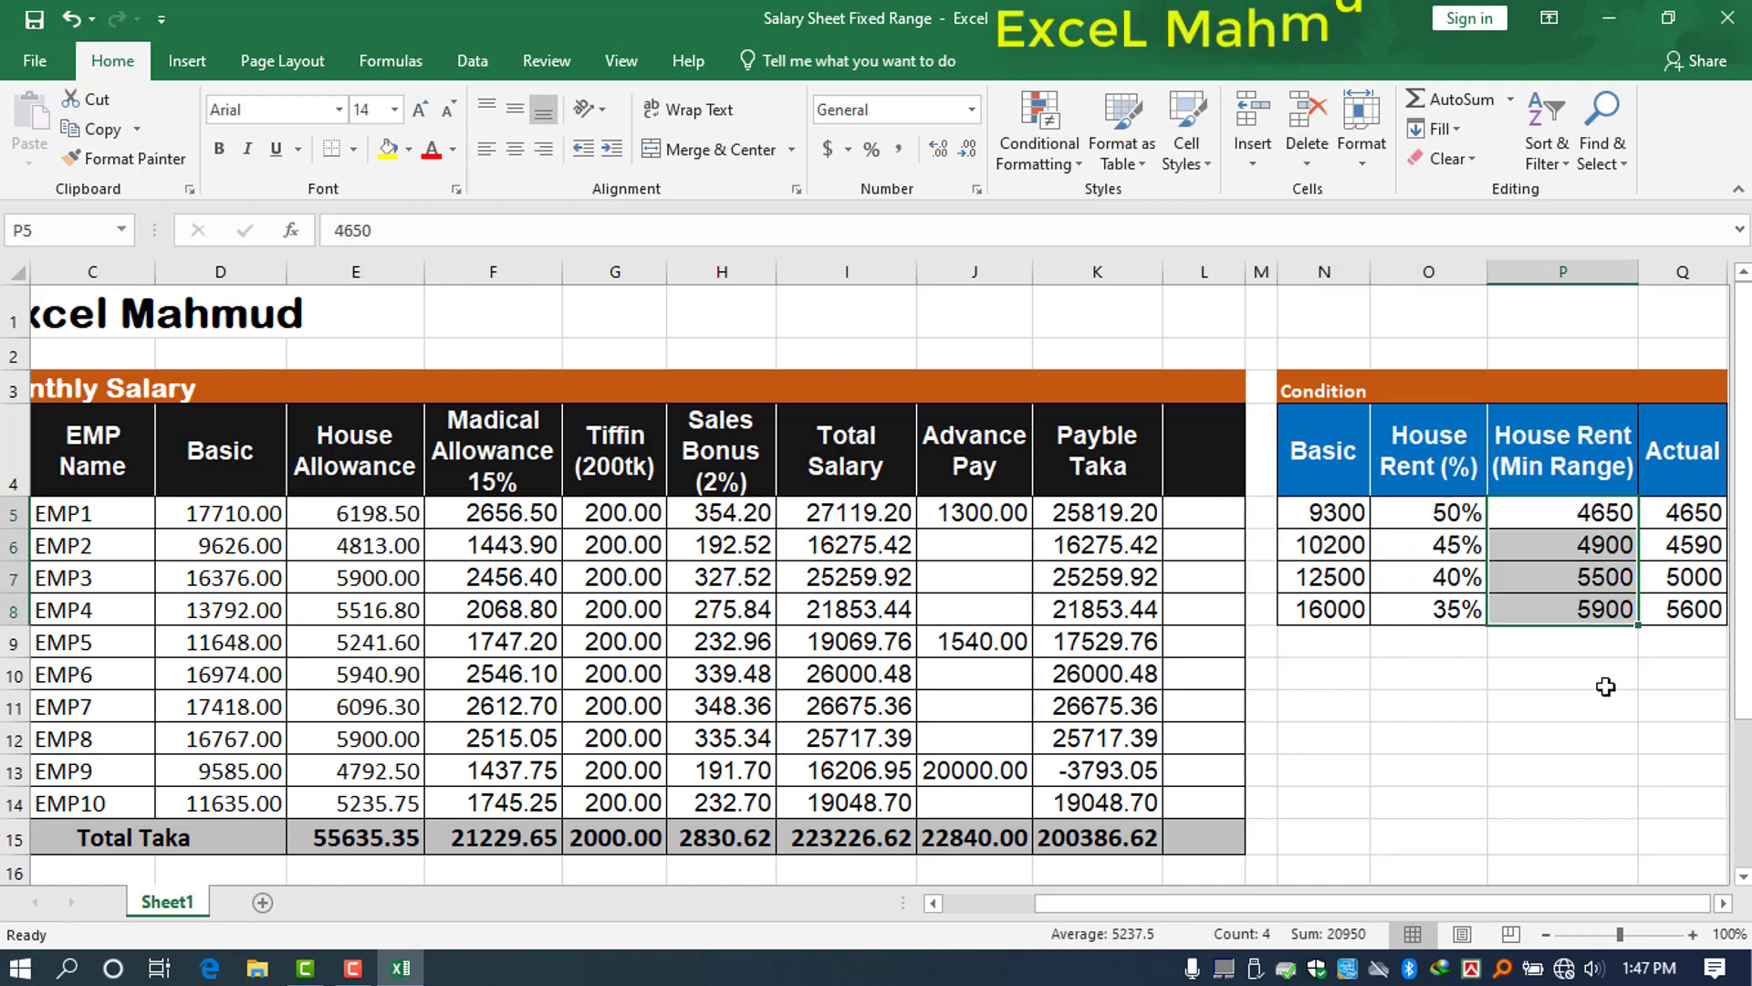
{"action": "left_click", "coordinate": [1682, 706]}
{"action": "left_click_drag", "start_coordinate": [1290, 621], "coordinate": [1447, 609]}
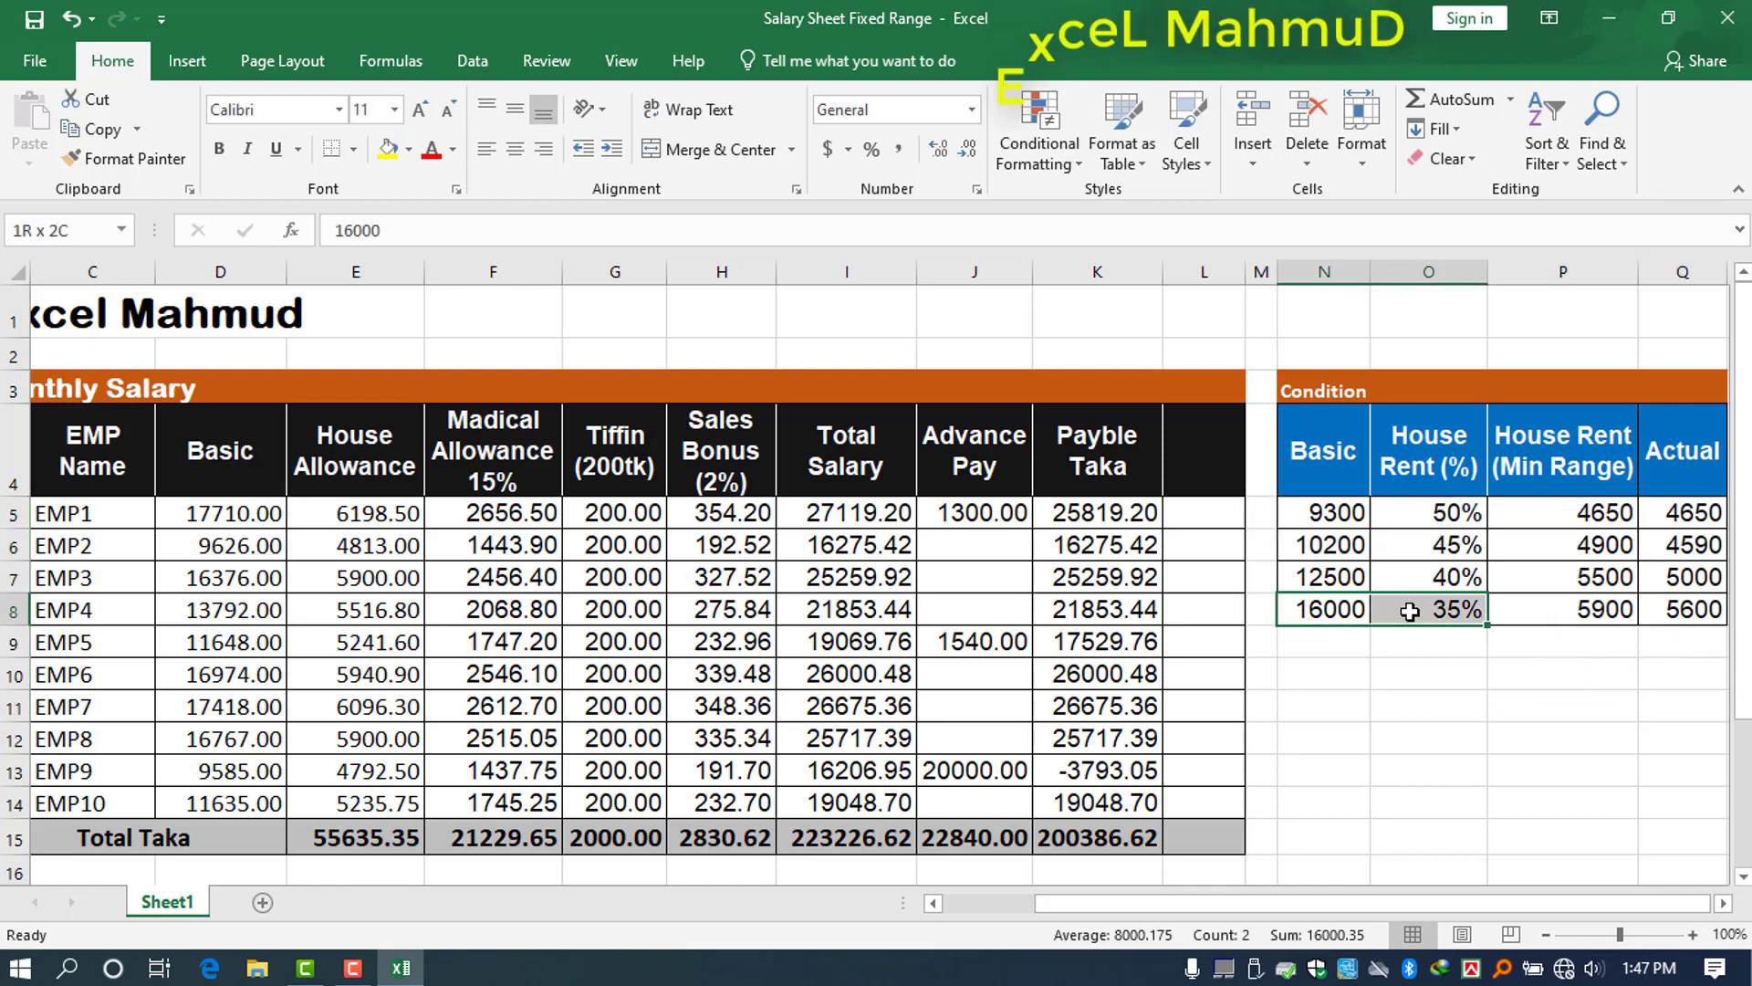
{"action": "left_click", "coordinate": [1685, 612]}
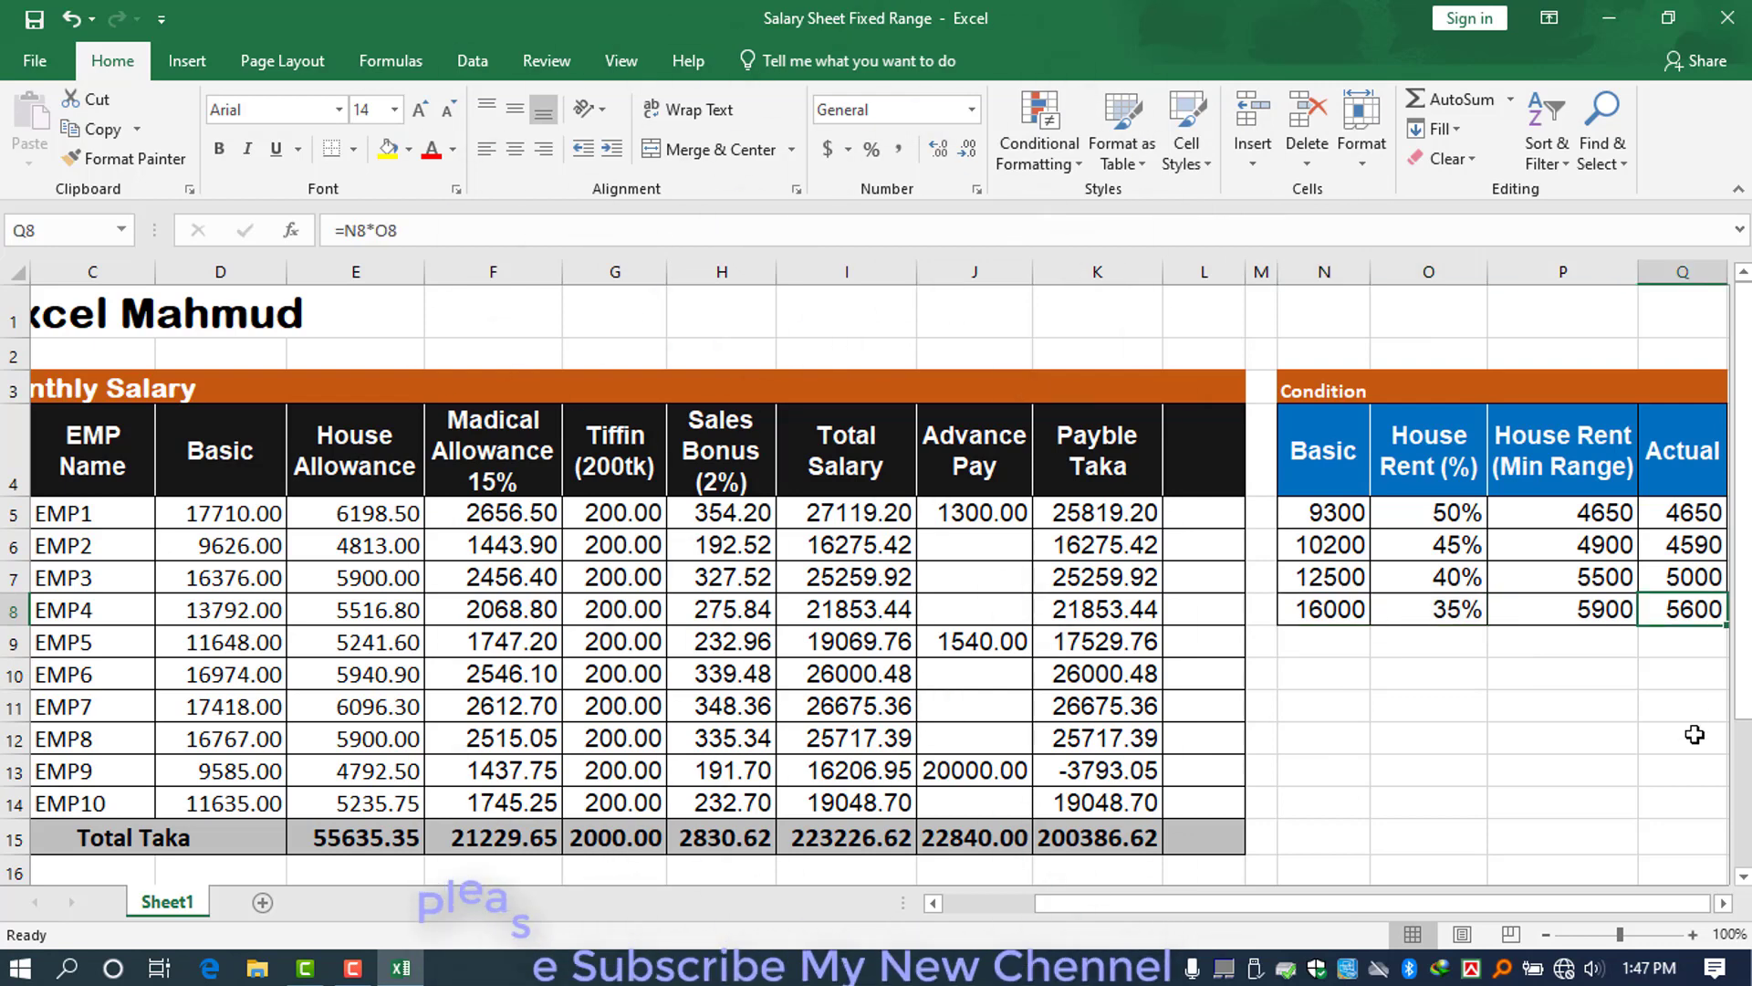
{"action": "left_click", "coordinate": [1605, 609]}
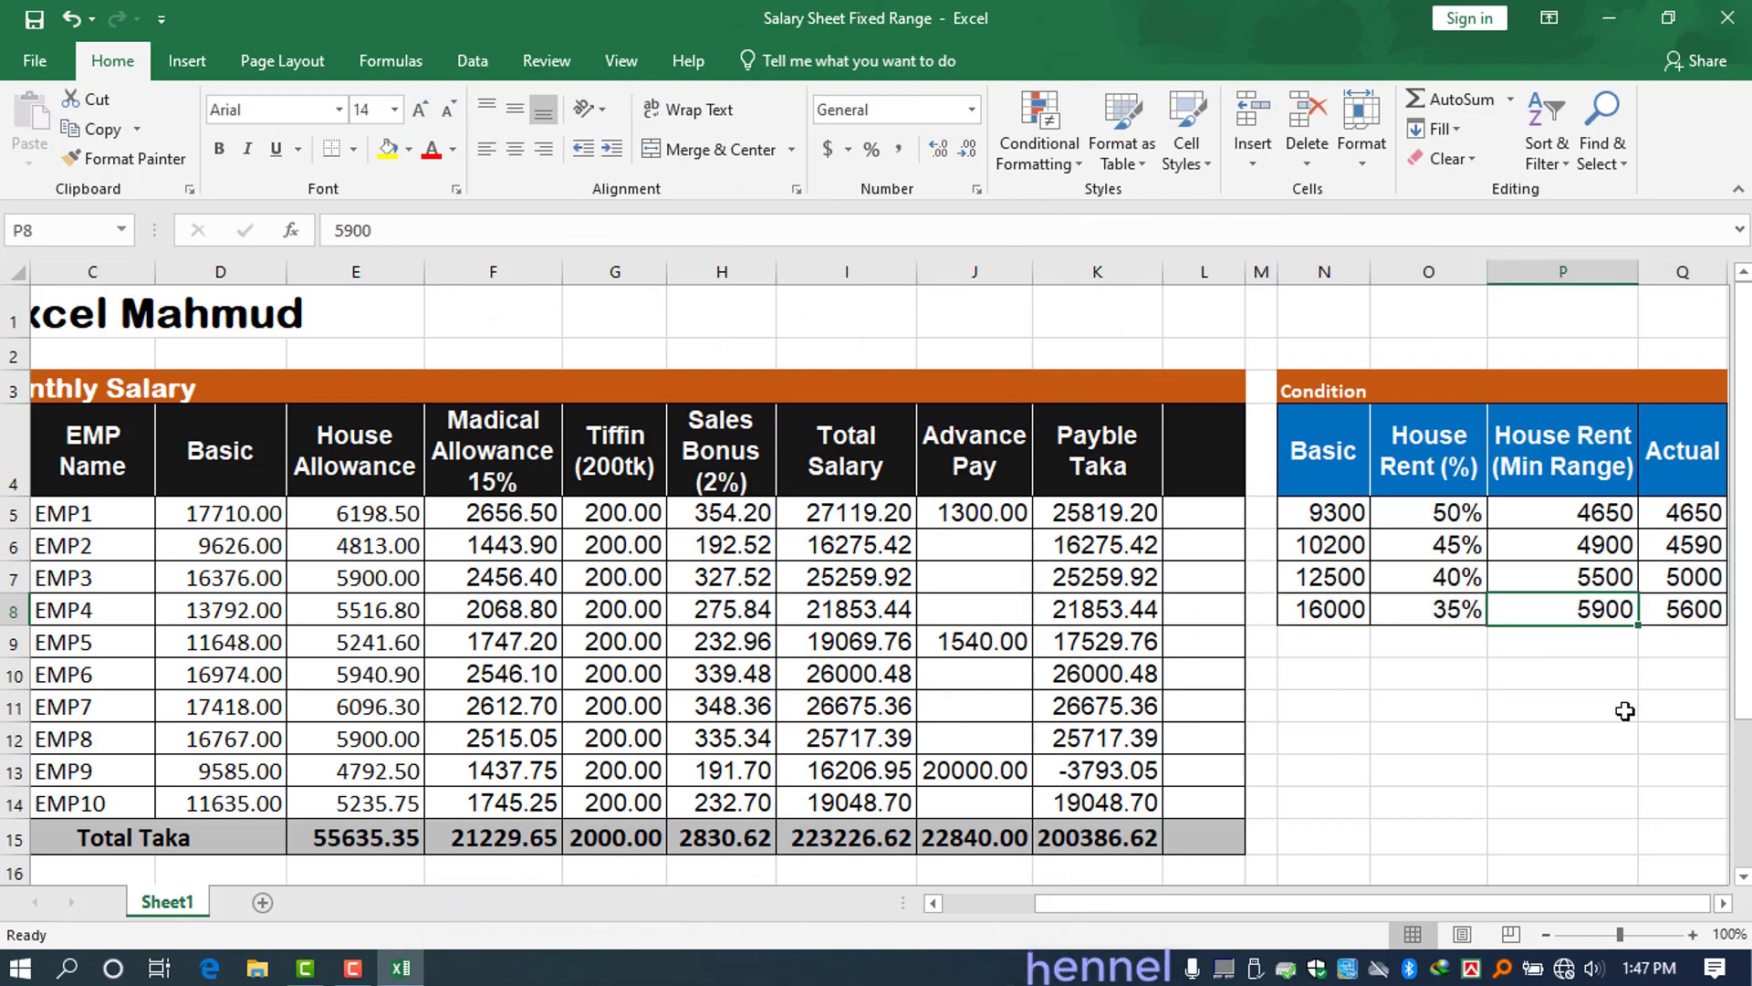
{"action": "left_click_drag", "start_coordinate": [1554, 609], "coordinate": [1562, 513]}
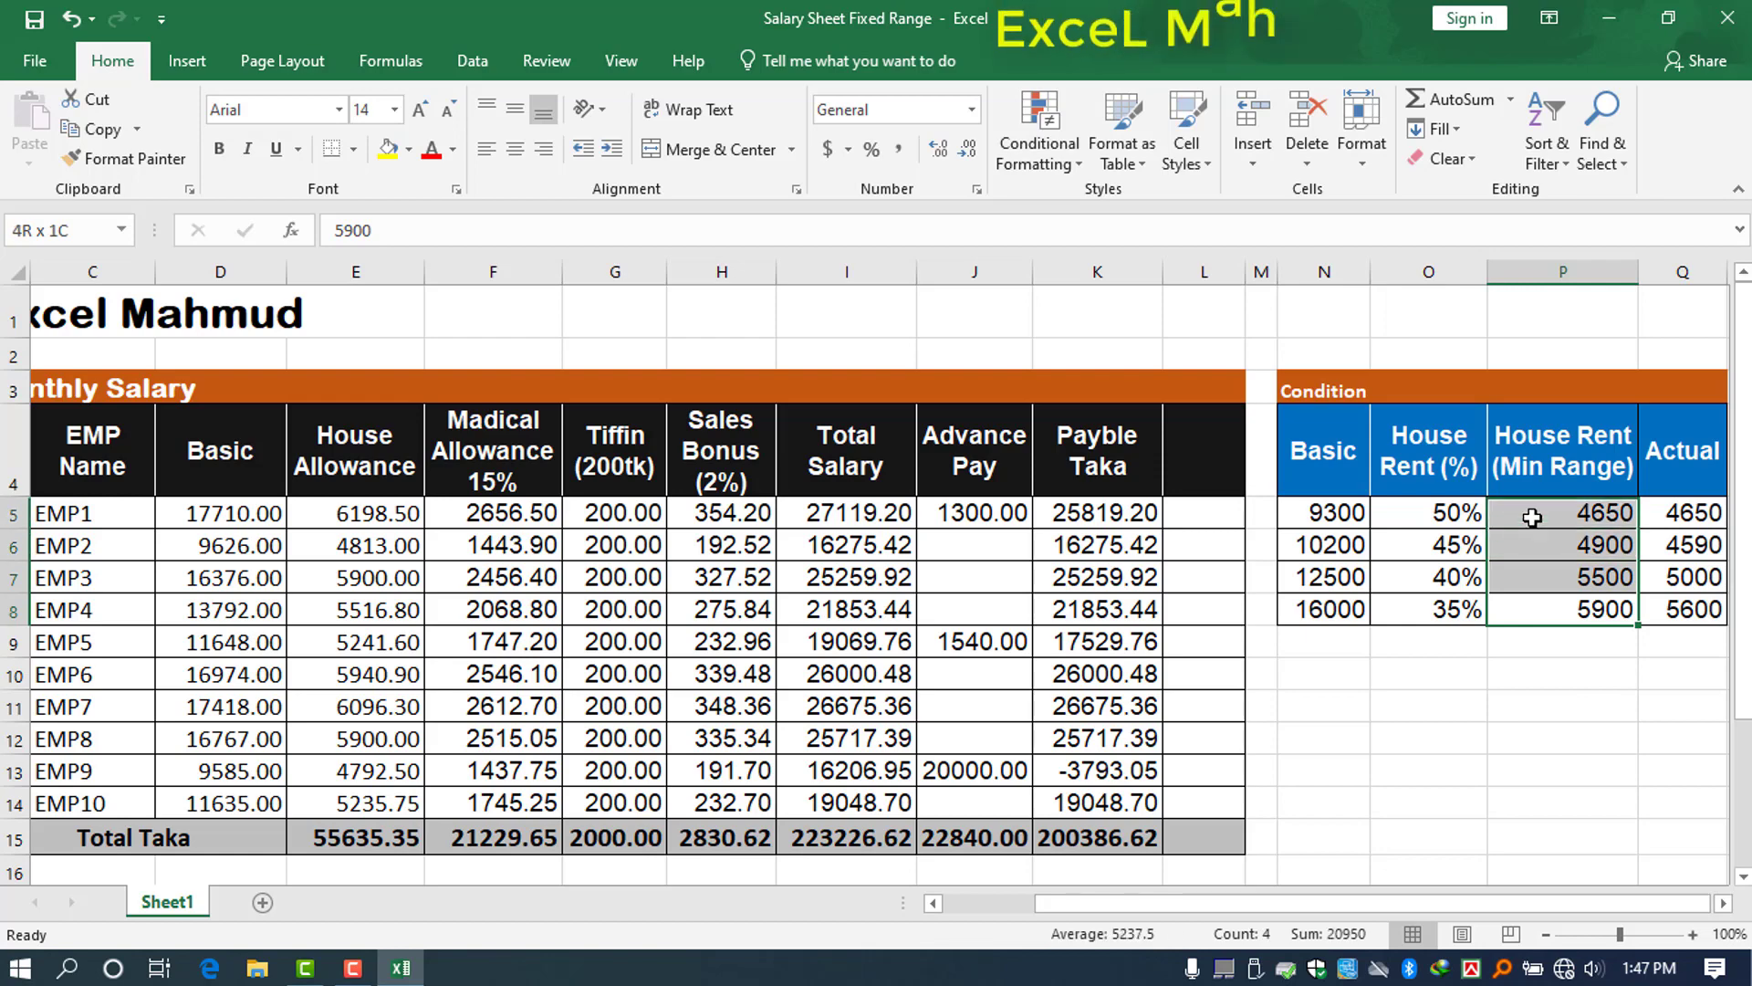
{"action": "left_click", "coordinate": [1564, 675]}
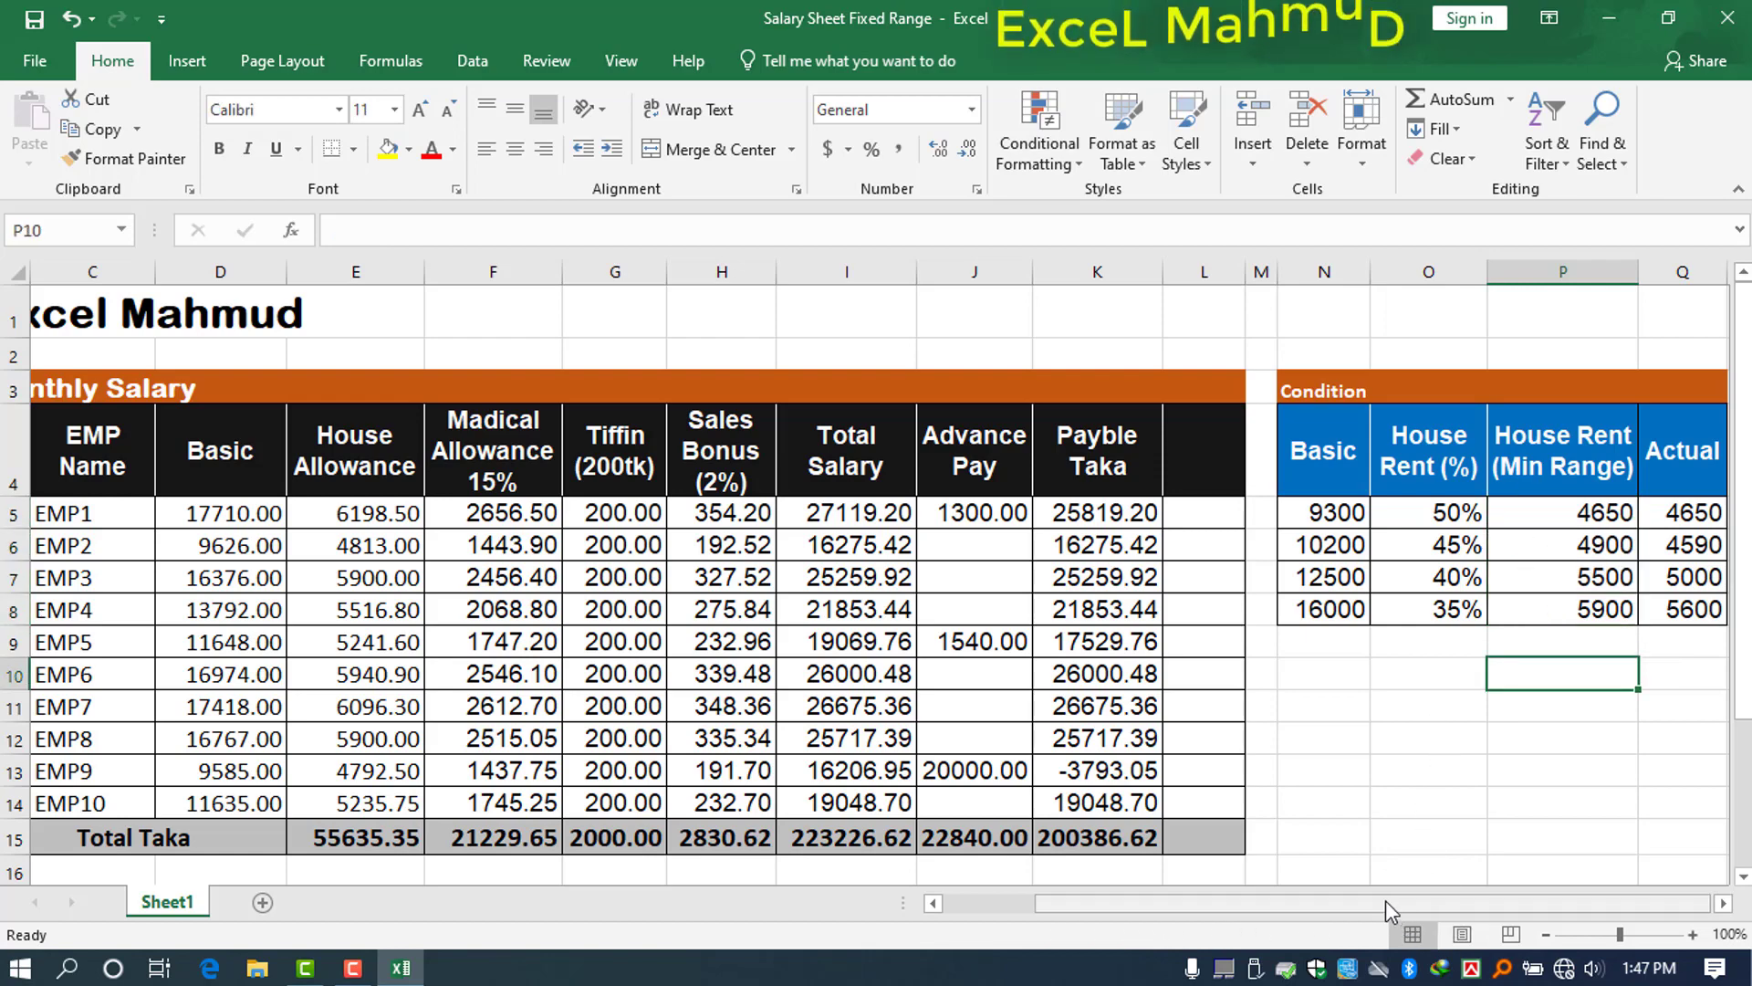
{"action": "mouse_move", "coordinate": [1385, 904]}
{"action": "left_mouse_down"}
{"action": "mouse_move", "coordinate": [1333, 903]}
{"action": "mouse_move", "coordinate": [1373, 900]}
{"action": "left_mouse_up"}
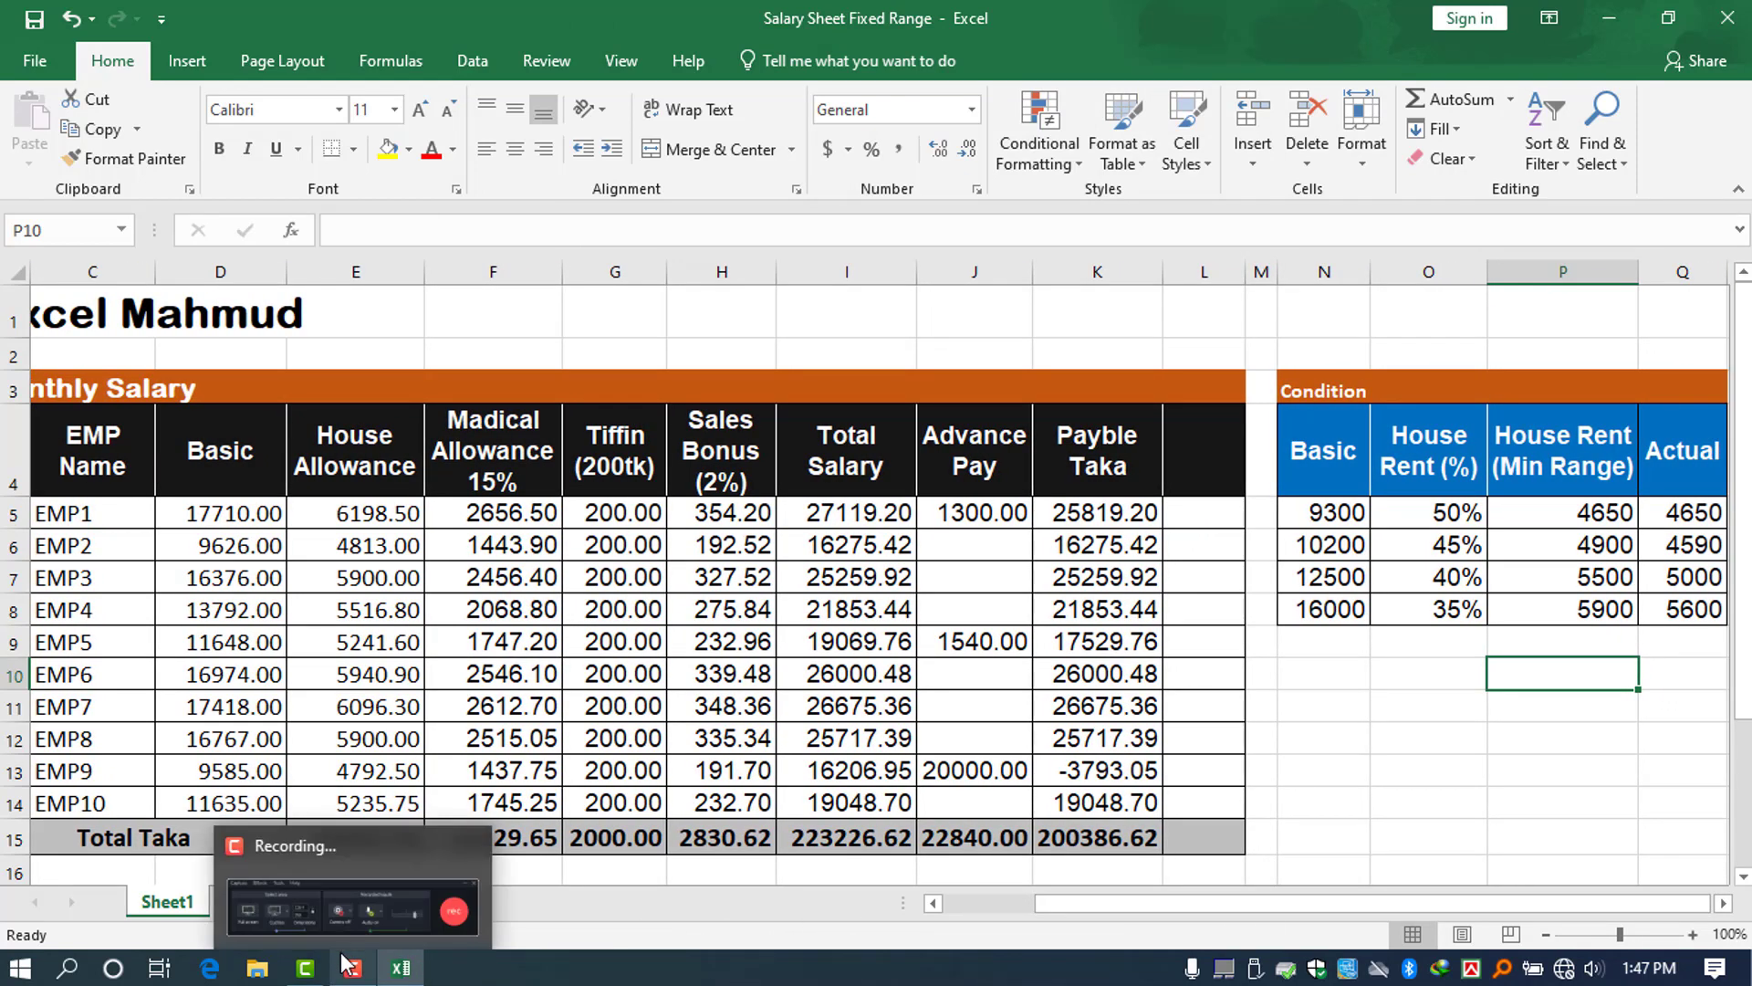
{"action": "left_click", "coordinate": [1530, 771]}
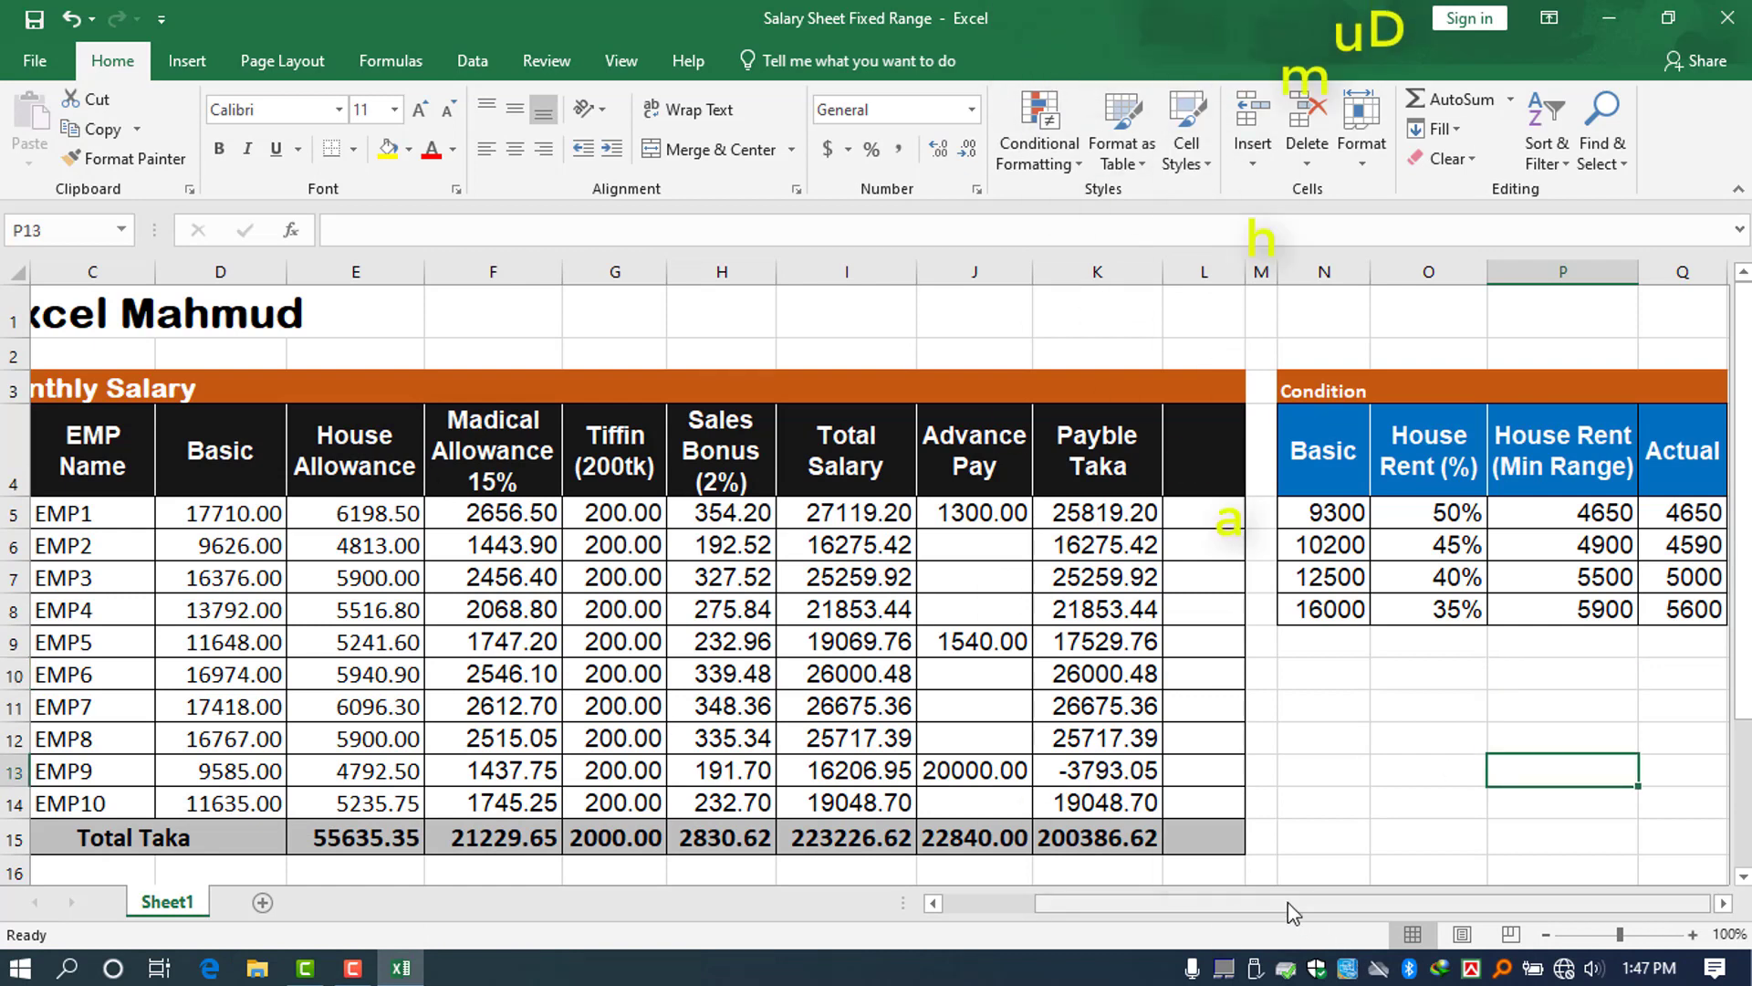
{"action": "left_click_drag", "start_coordinate": [1292, 911], "coordinate": [1201, 908]}
{"action": "left_click_drag", "start_coordinate": [416, 511], "coordinate": [1228, 807]}
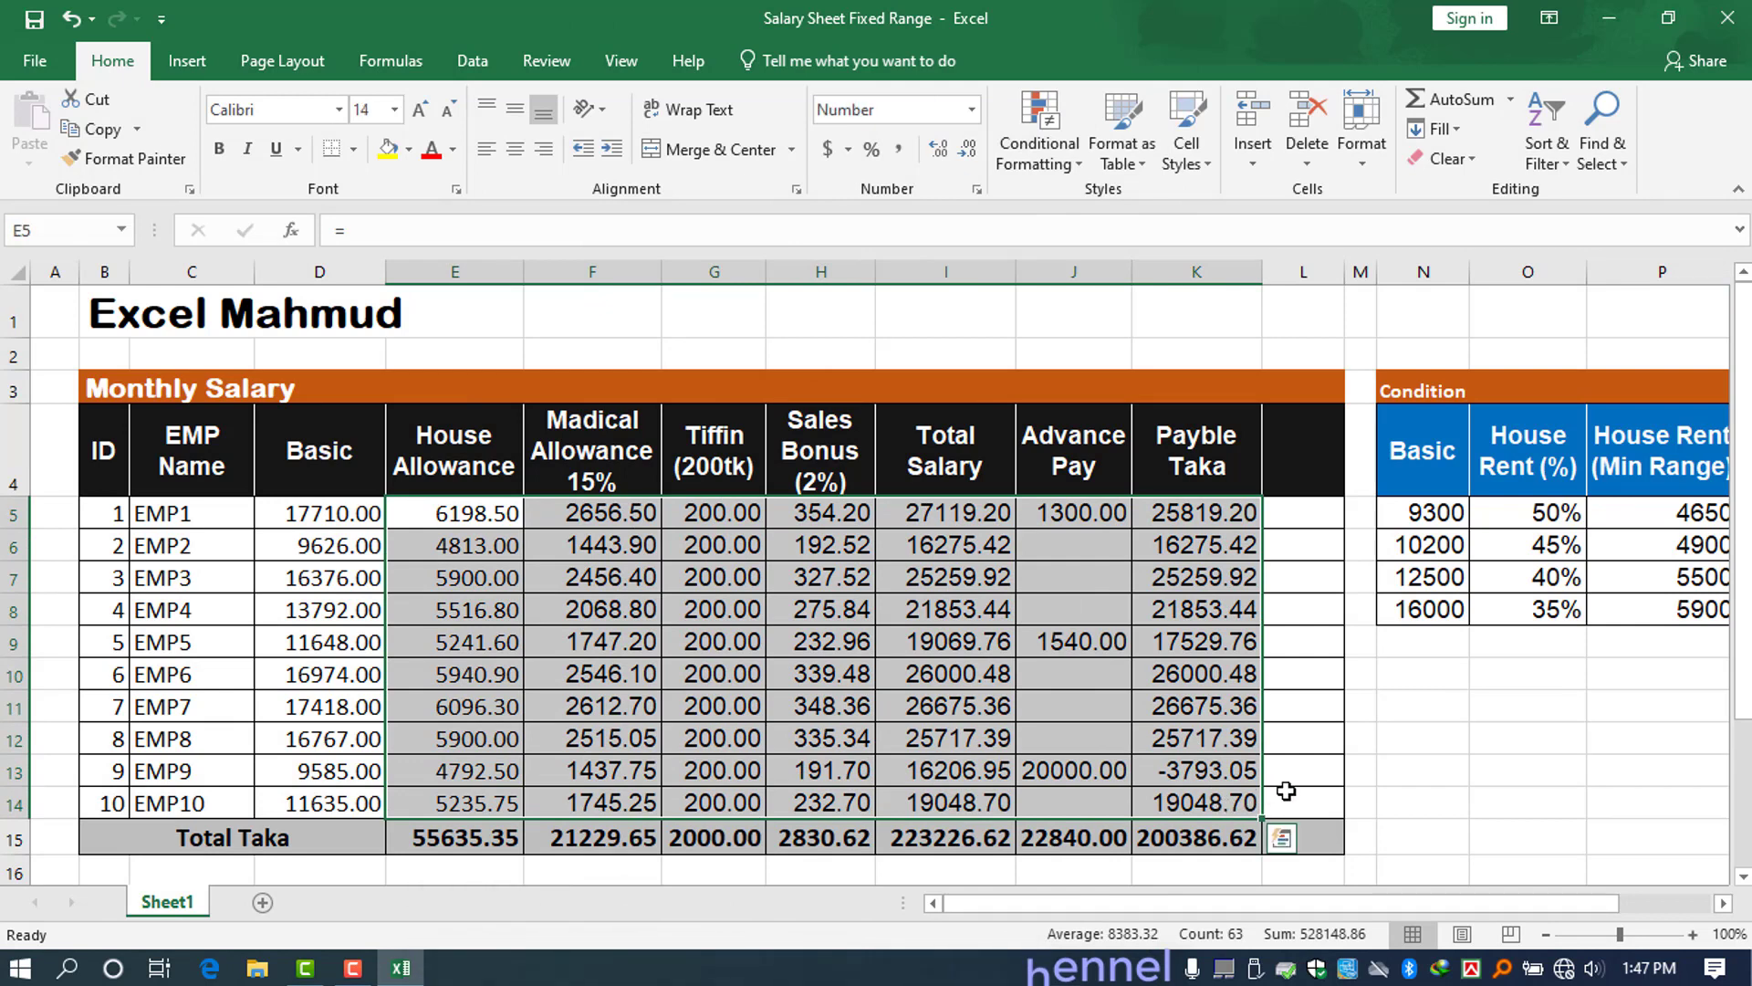
- Clear the calculated figures in E5:K14 and Basic values in D5:E14, then select column E
{"action": "key", "text": "Delete"}
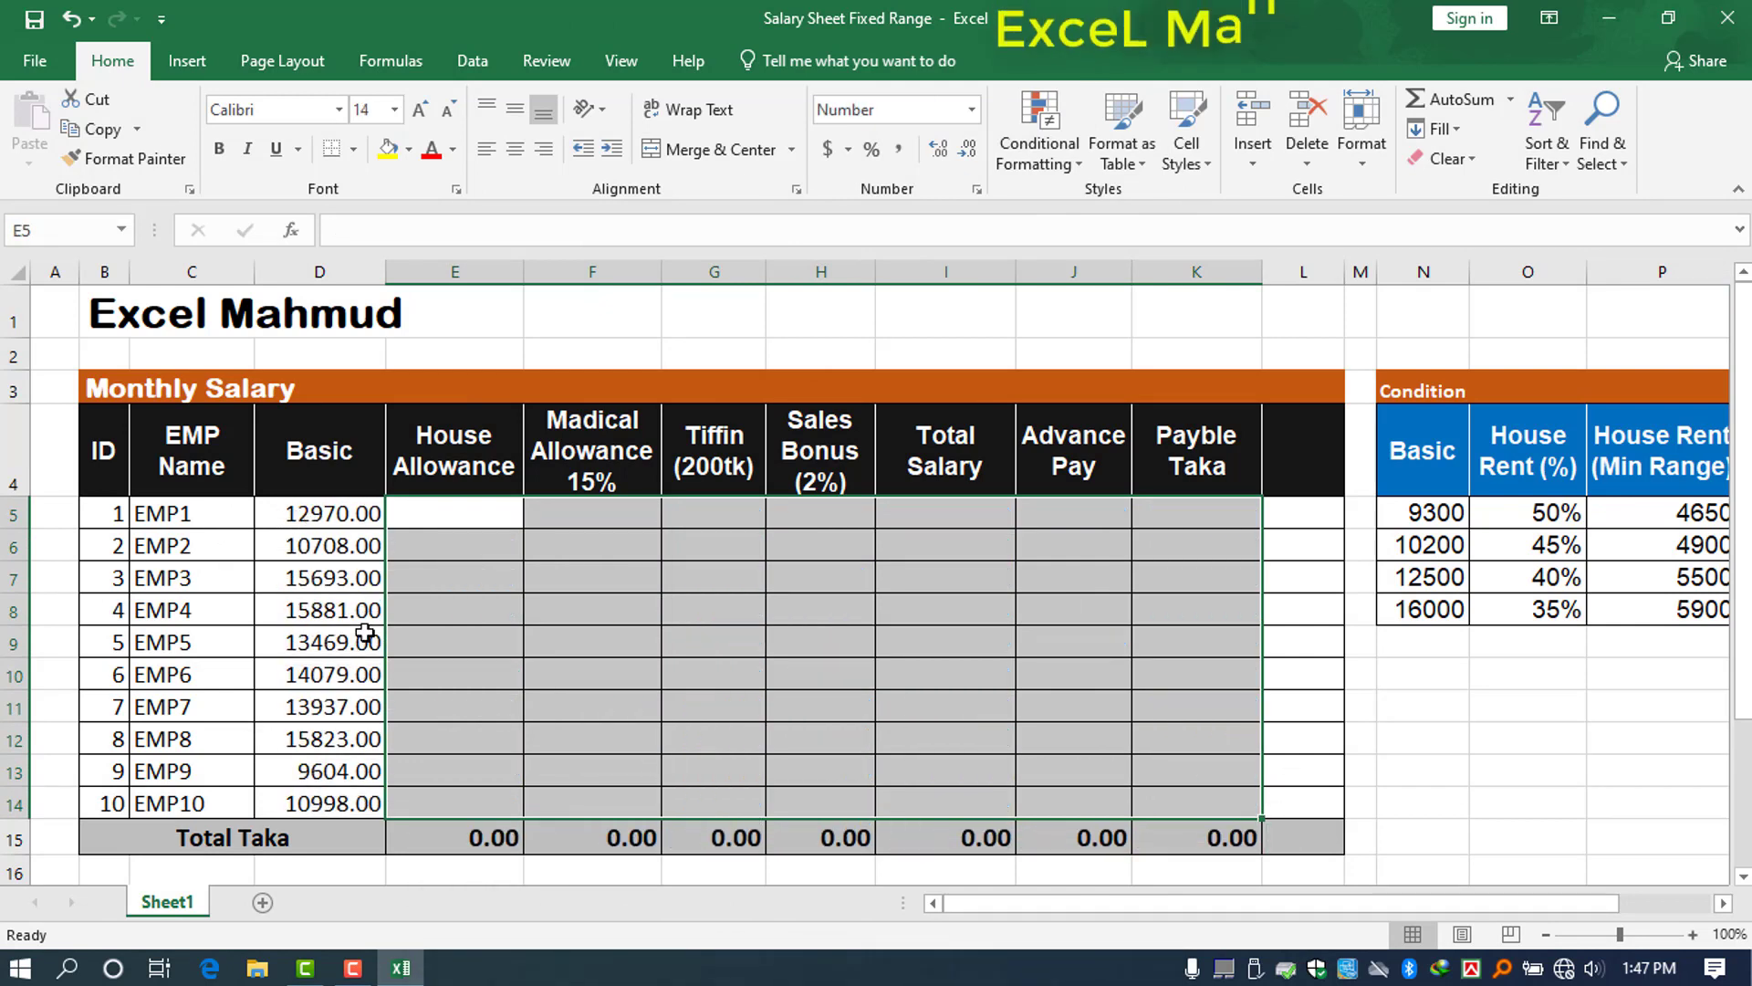
{"action": "left_click_drag", "start_coordinate": [310, 513], "coordinate": [466, 802]}
{"action": "key", "text": "Delete"}
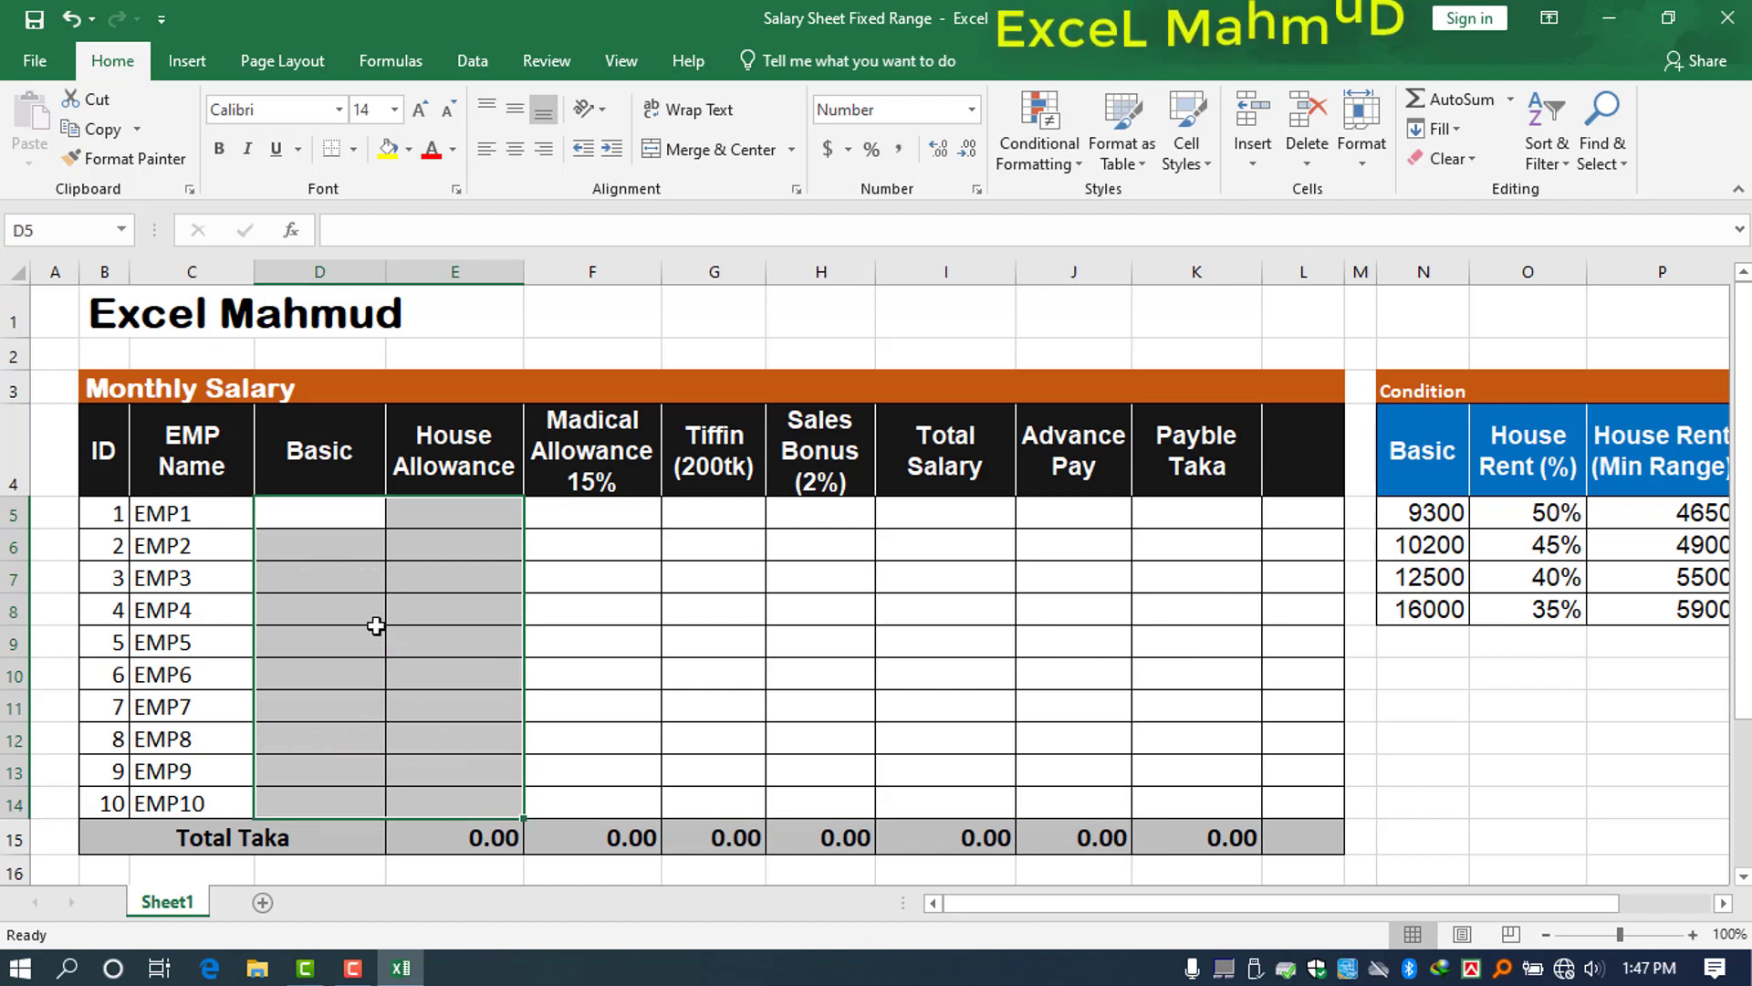
{"action": "left_click", "coordinate": [192, 450]}
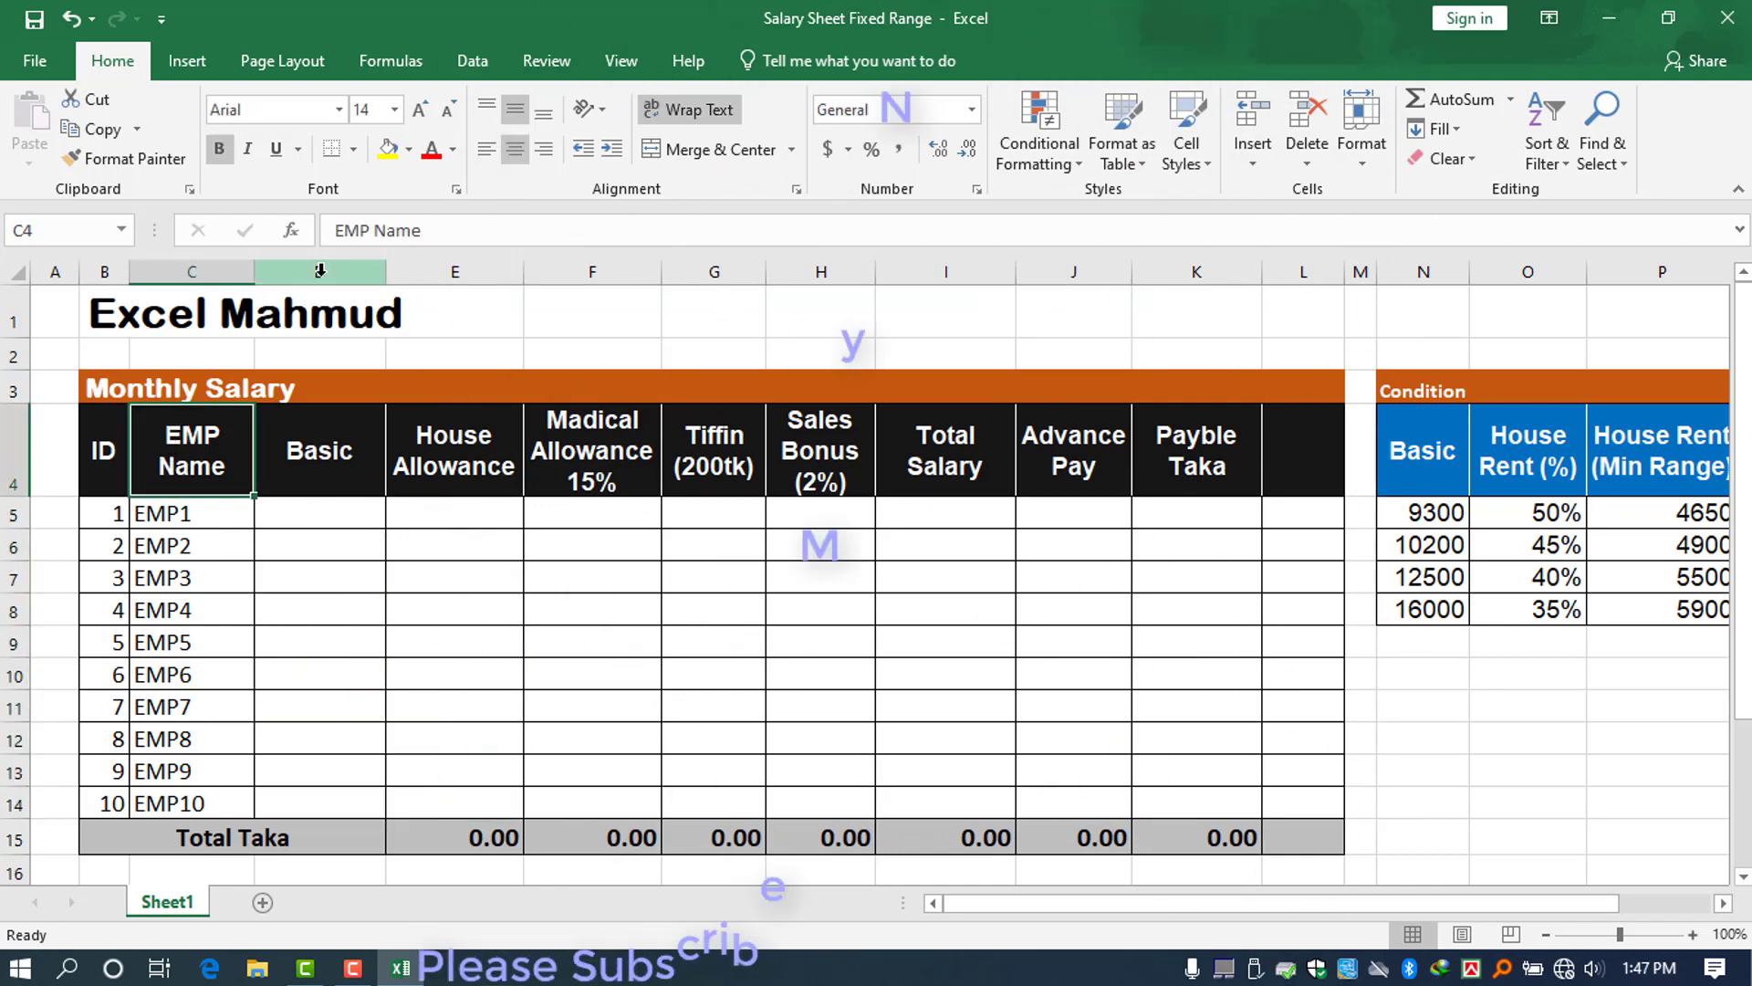
{"action": "left_click", "coordinate": [319, 271]}
{"action": "left_click", "coordinate": [444, 272]}
{"action": "left_click", "coordinate": [318, 270]}
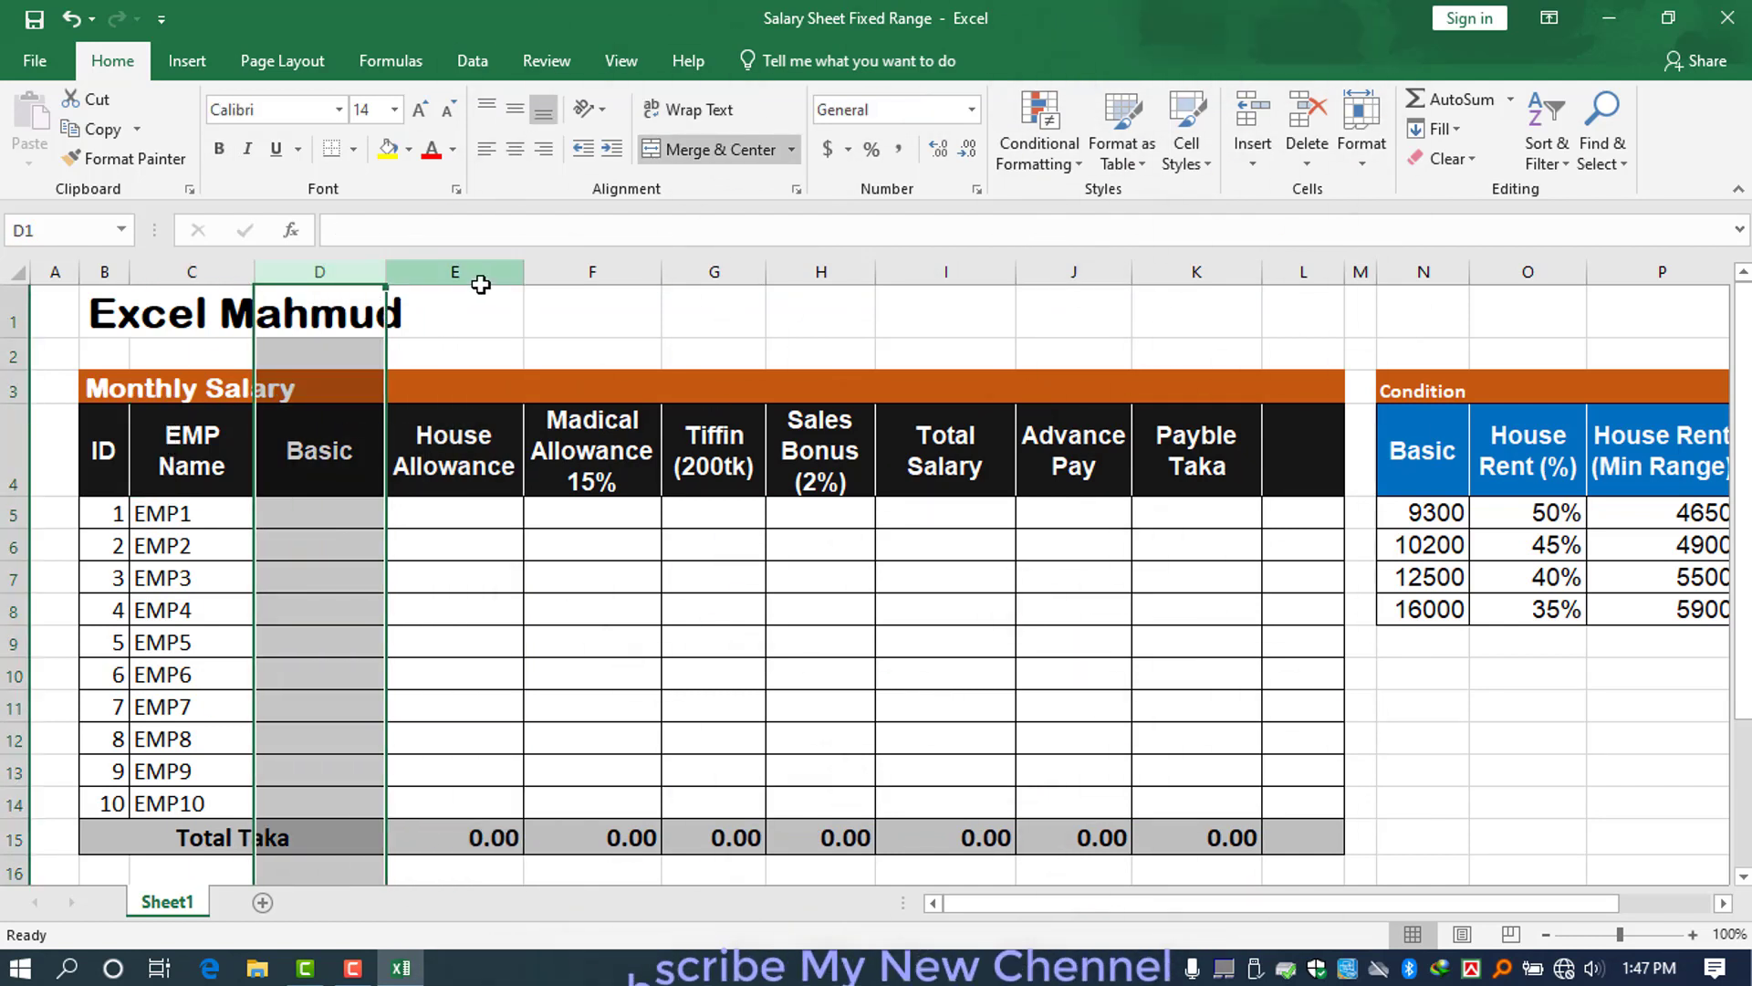
{"action": "left_click", "coordinate": [455, 271]}
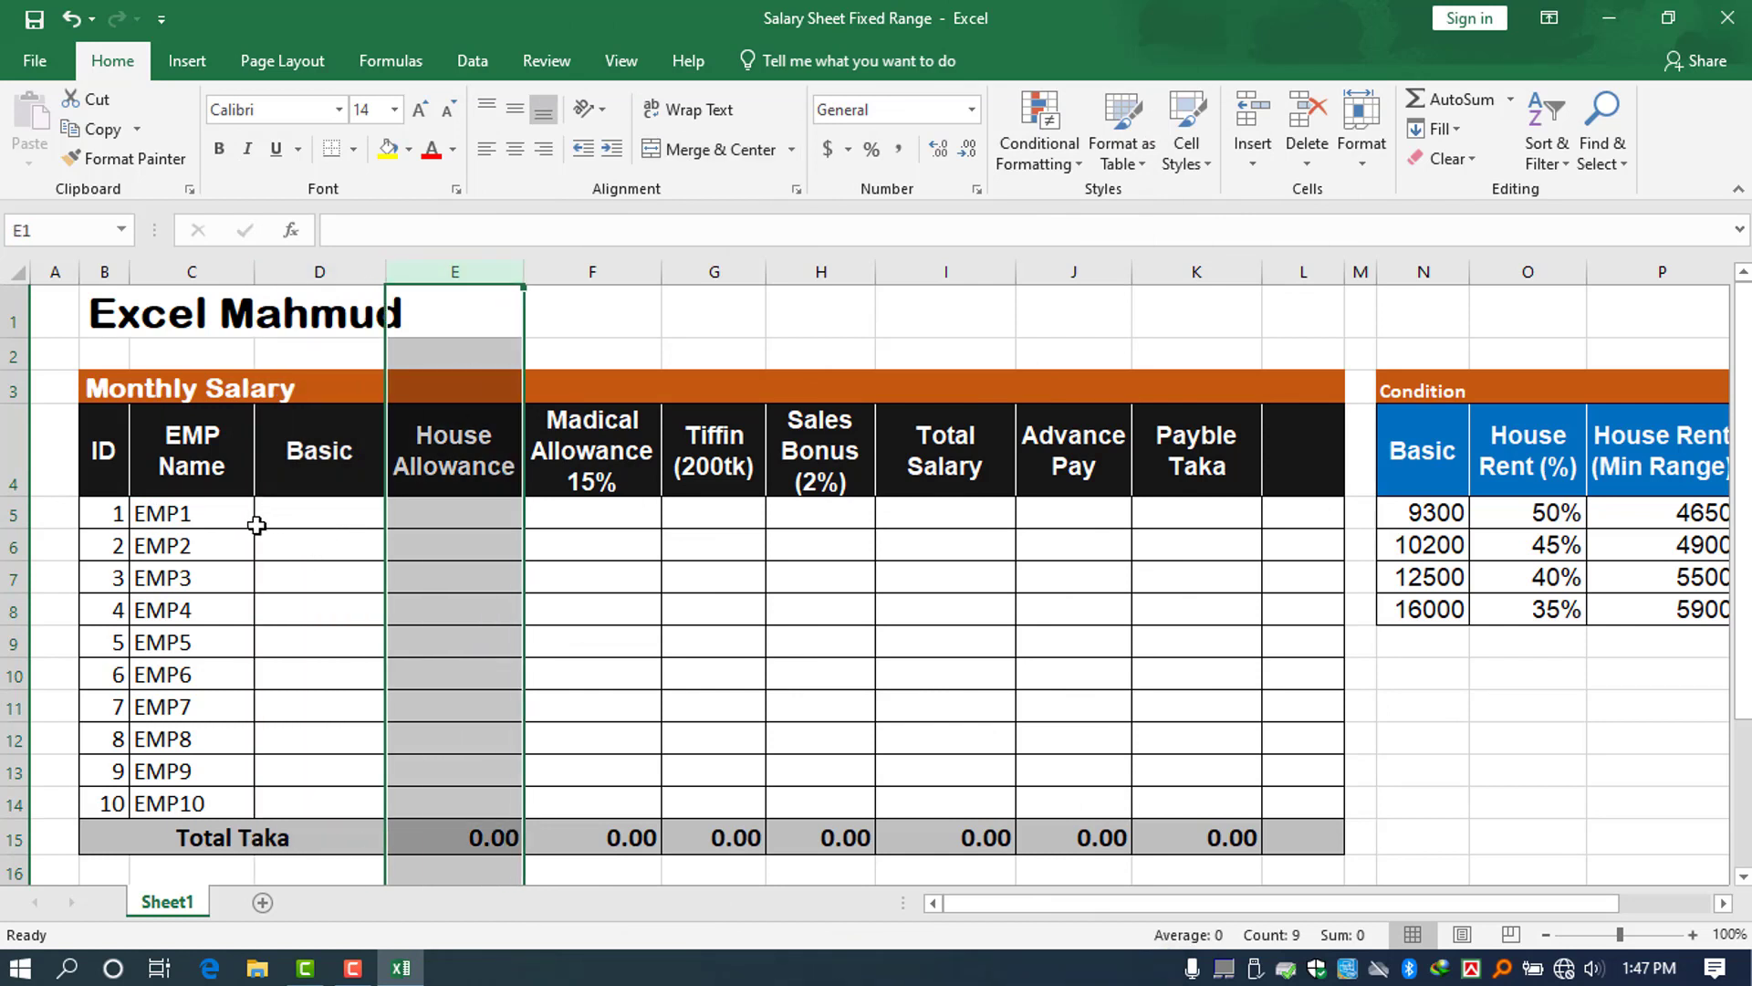
- Enter Basic salaries for EMP1–EMP9: 9300, 9300, 10200, 12500, 14000, 16000, 17000, 10000, 9000
{"action": "left_click", "coordinate": [283, 514]}
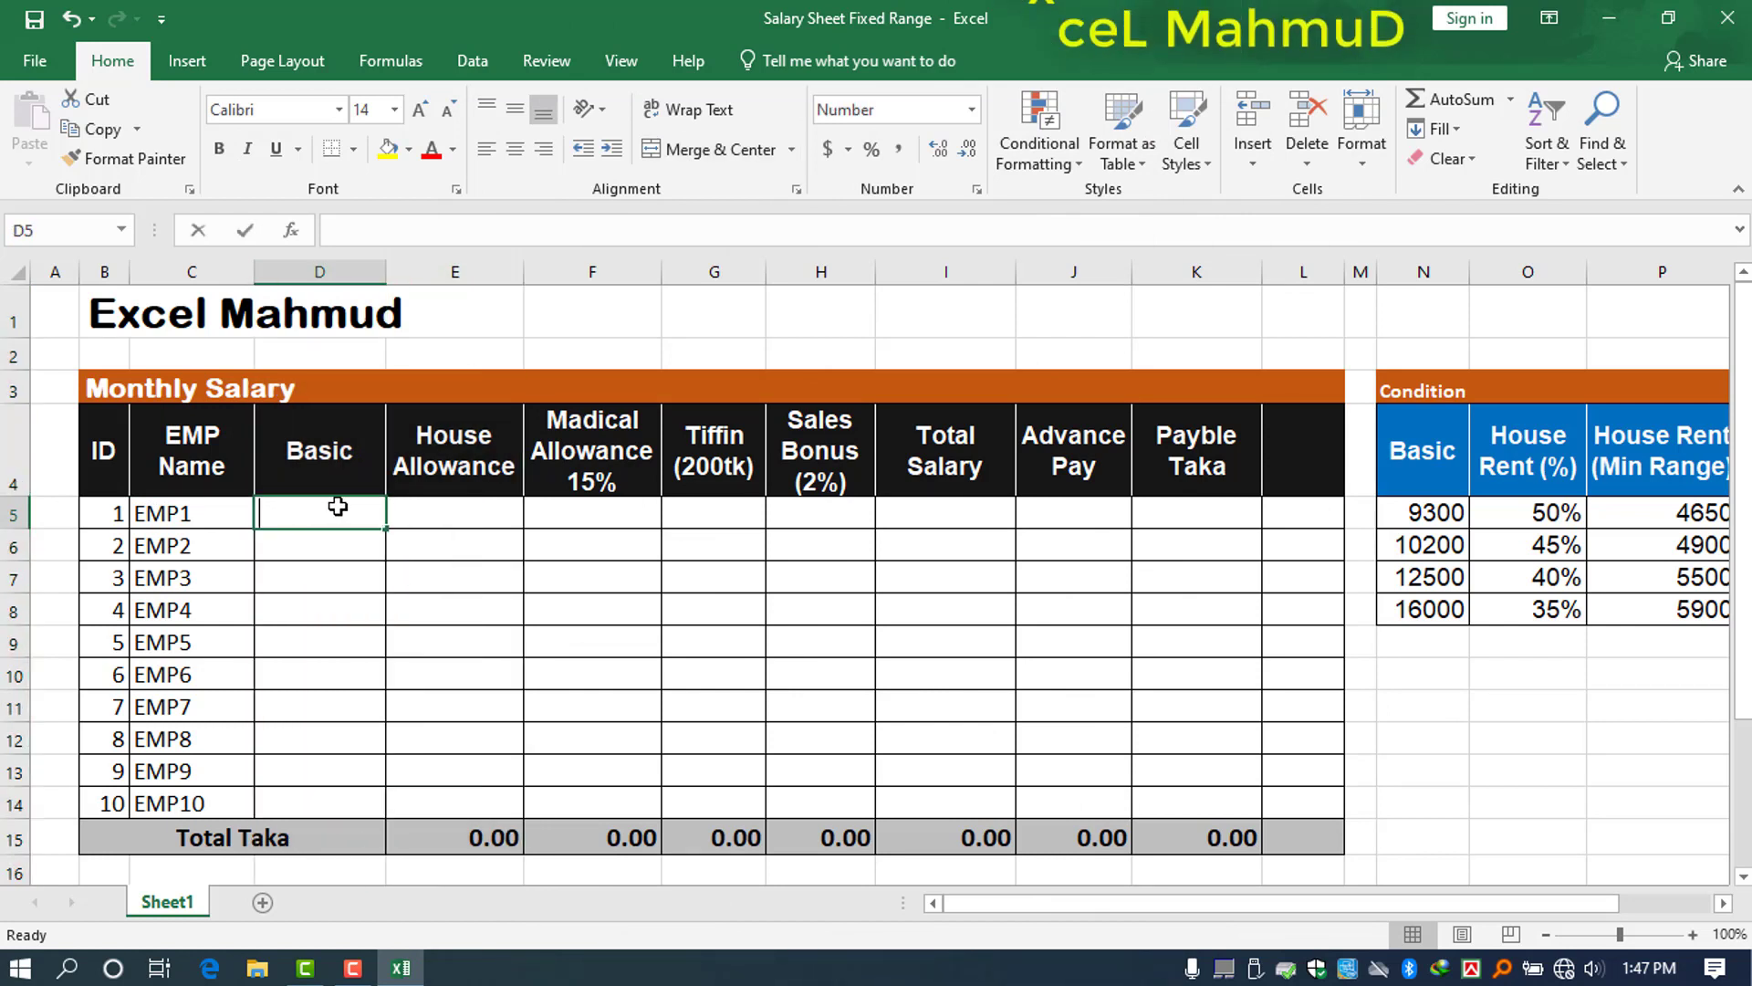
{"action": "type", "text": "9300"}
{"action": "key", "text": "Return"}
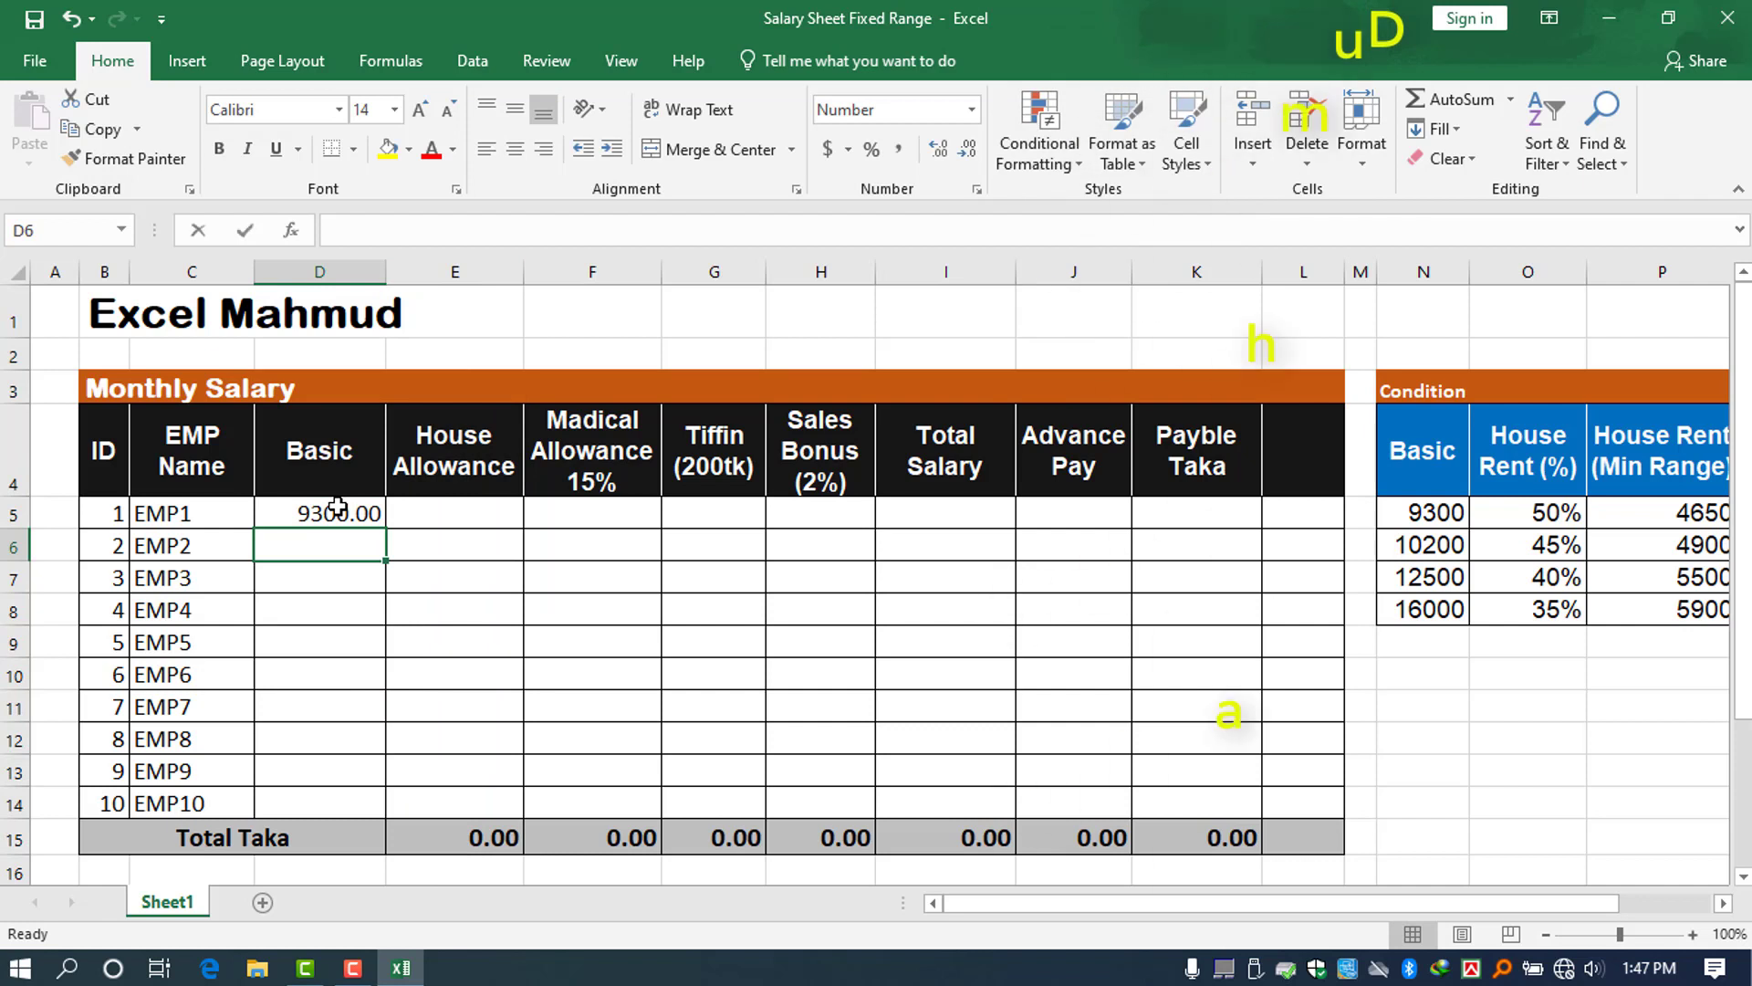
{"action": "type", "text": "9300"}
{"action": "key", "text": "Return"}
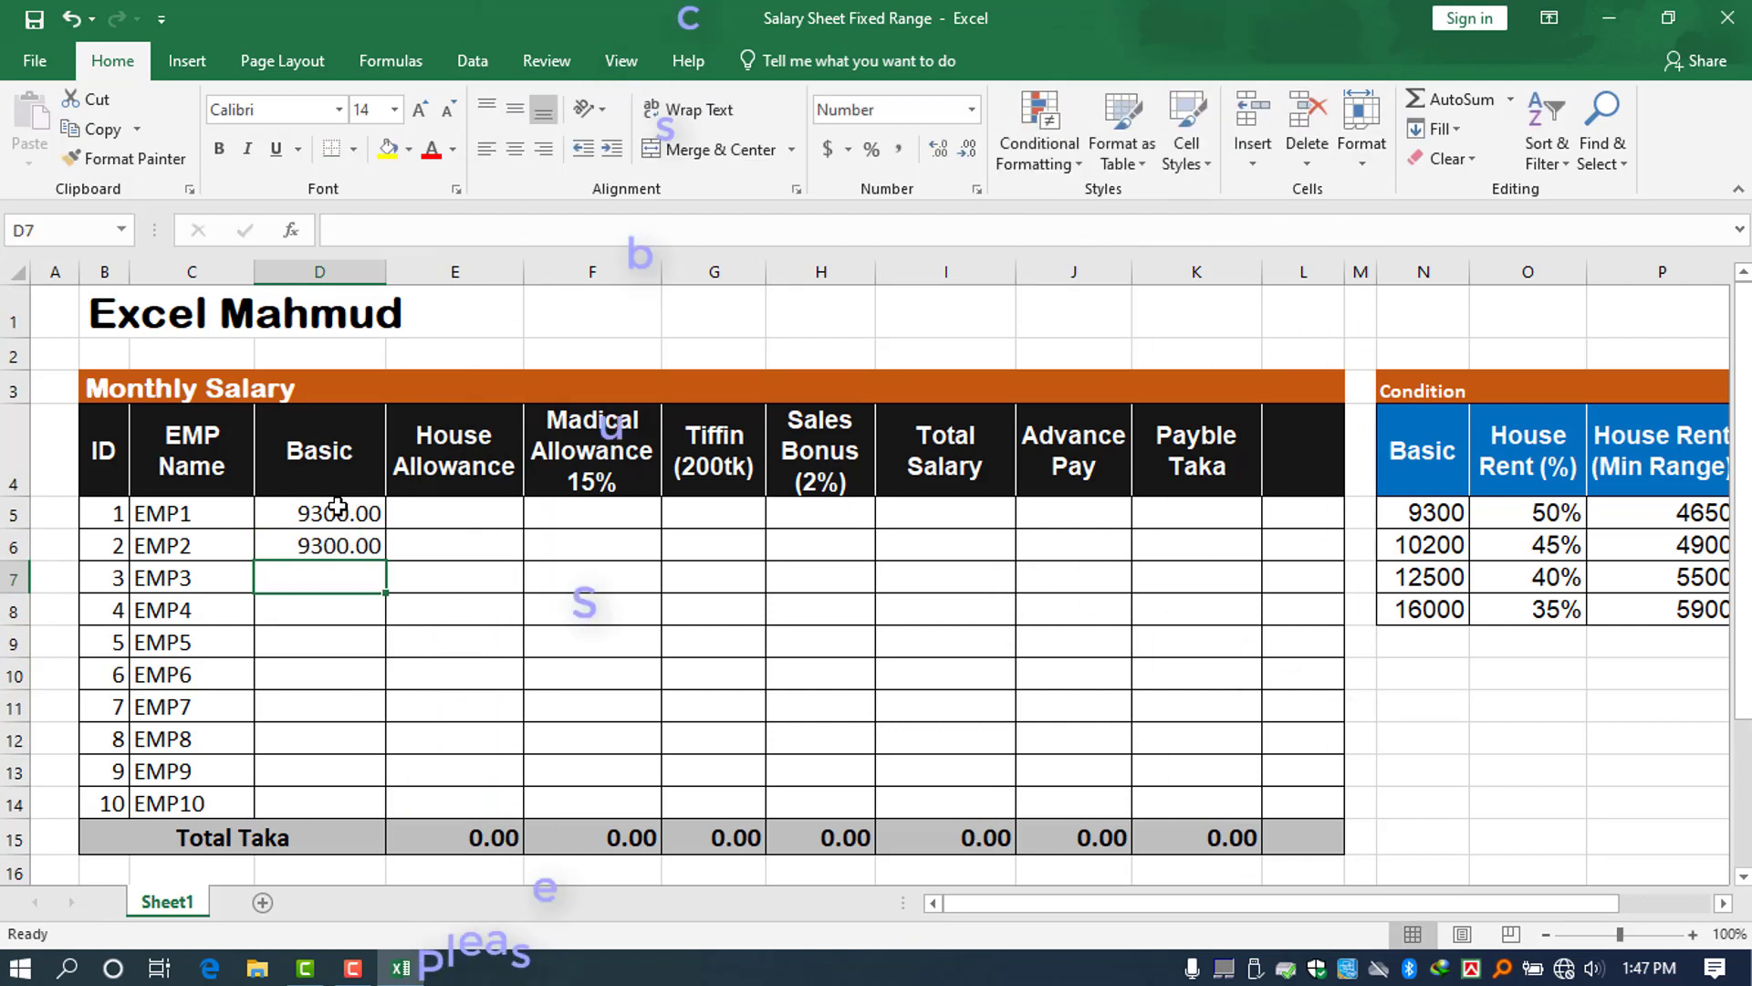
{"action": "type", "text": "10200"}
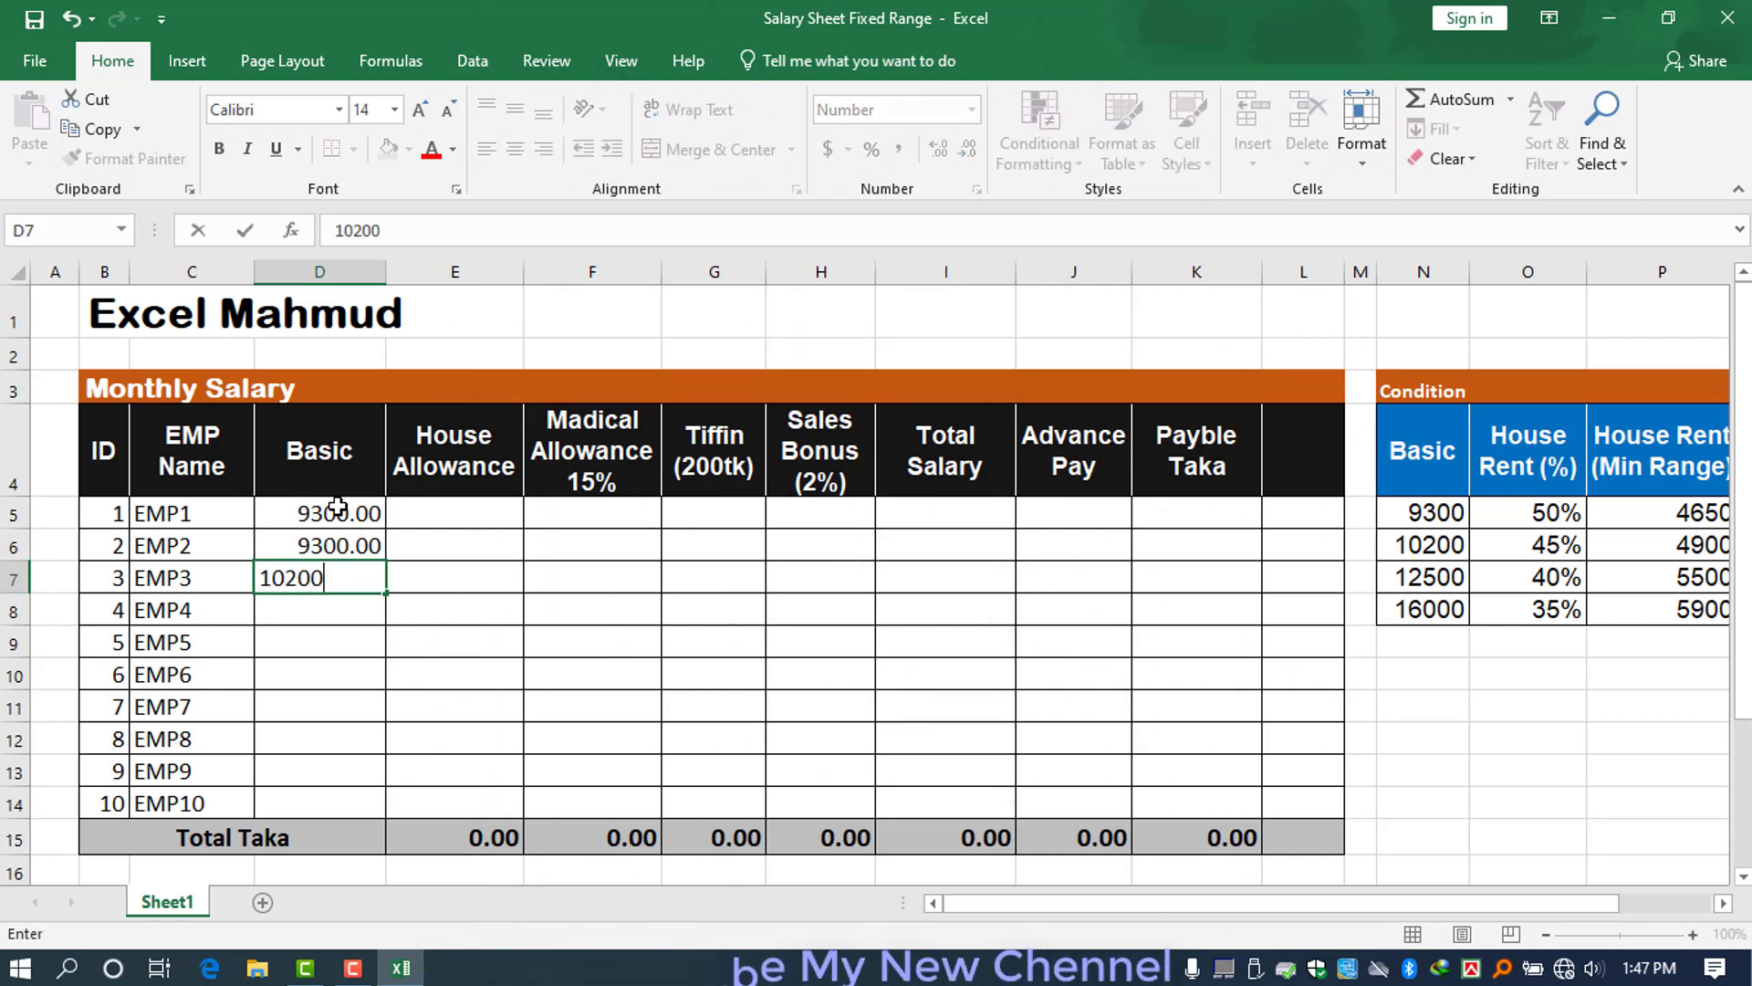
{"action": "key", "text": "Return"}
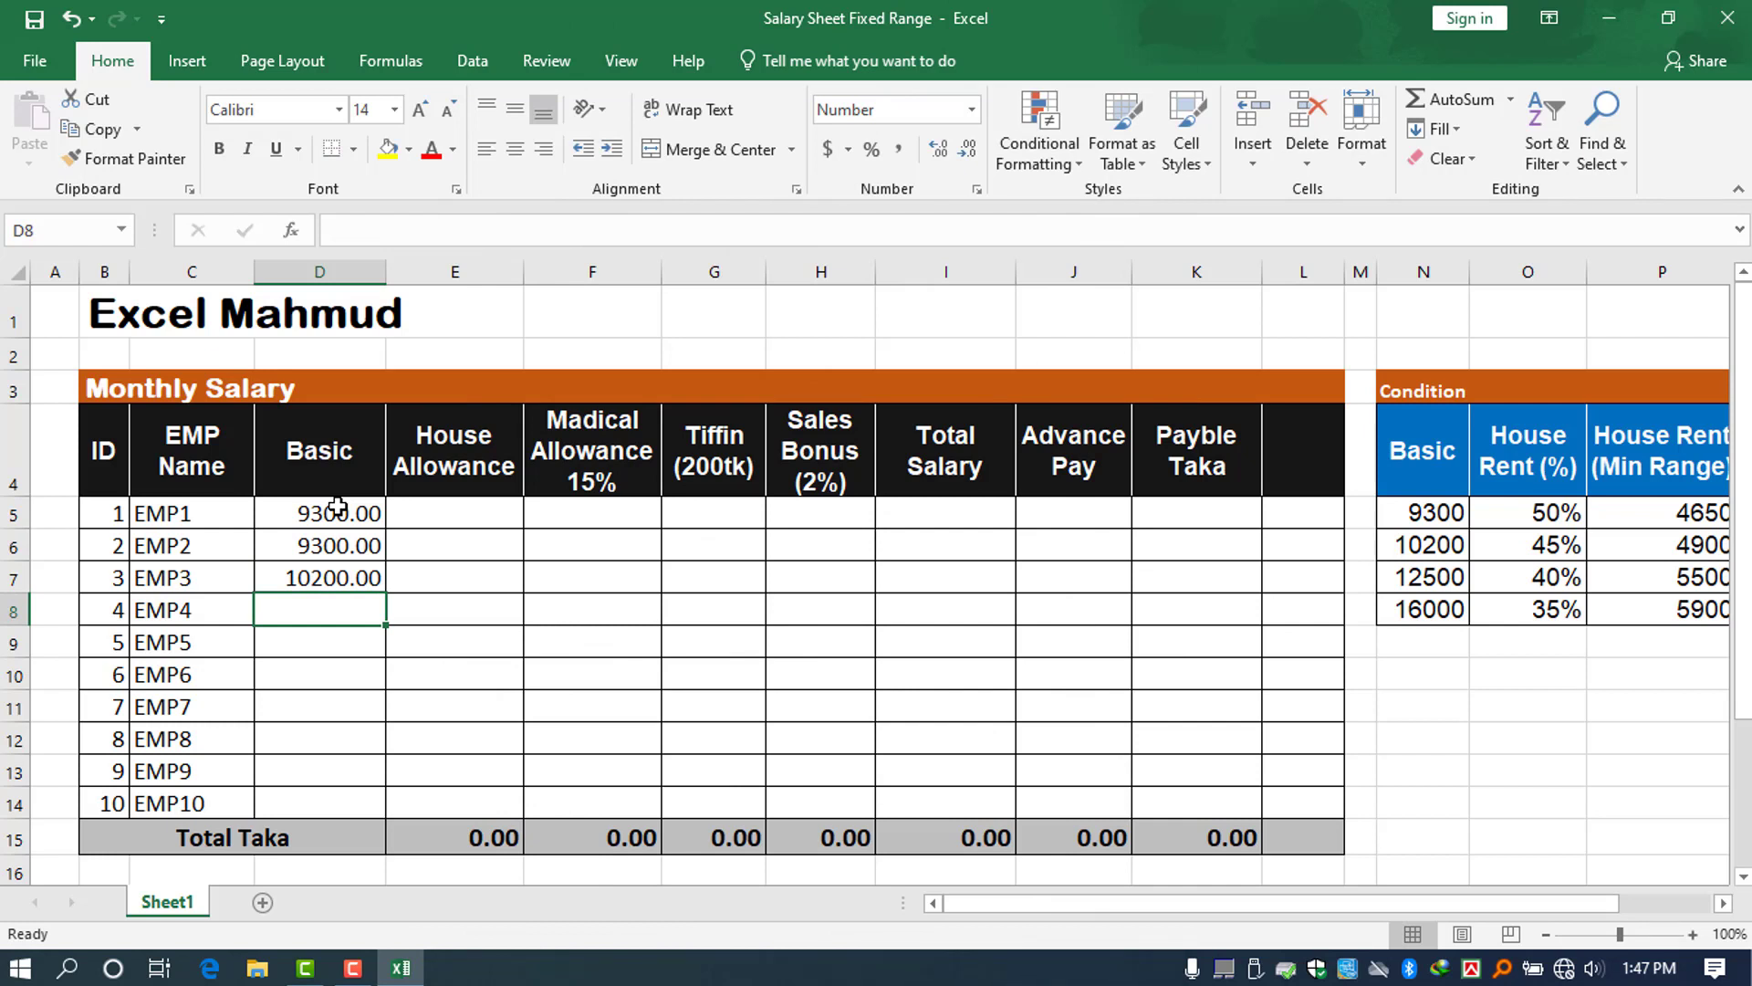
{"action": "type", "text": "12500"}
{"action": "key", "text": "Return"}
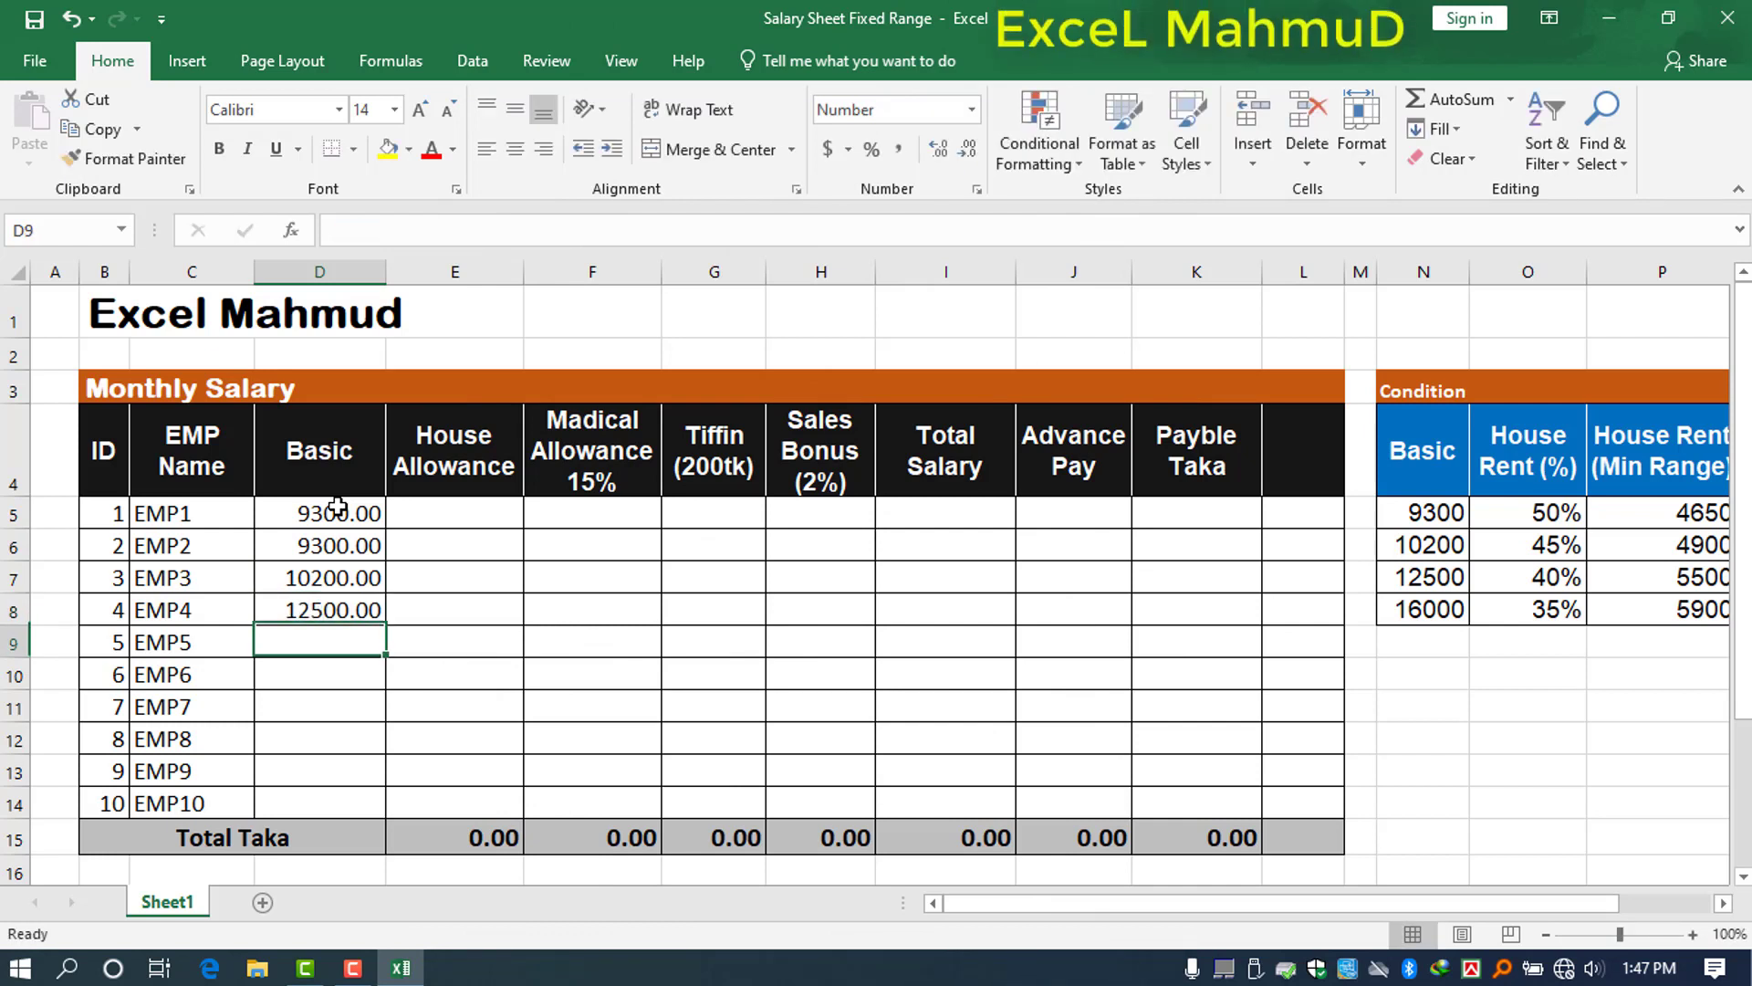
{"action": "type", "text": "1400"}
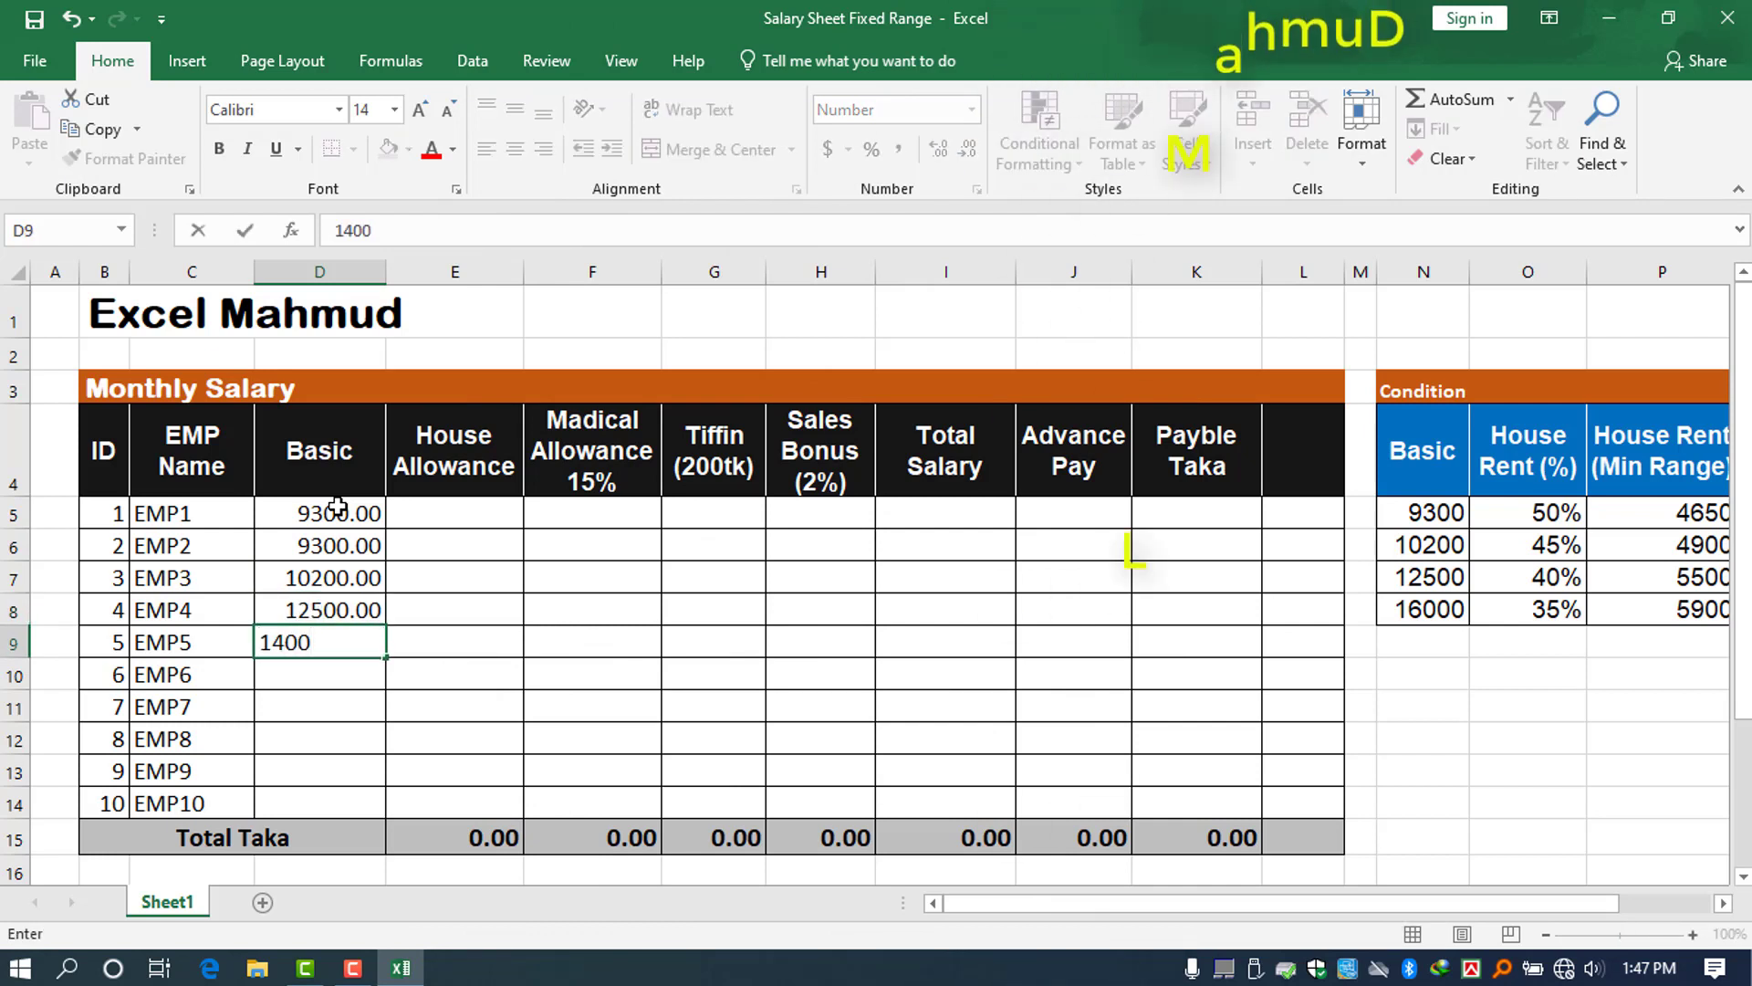
{"action": "type", "text": "0"}
{"action": "key", "text": "Return"}
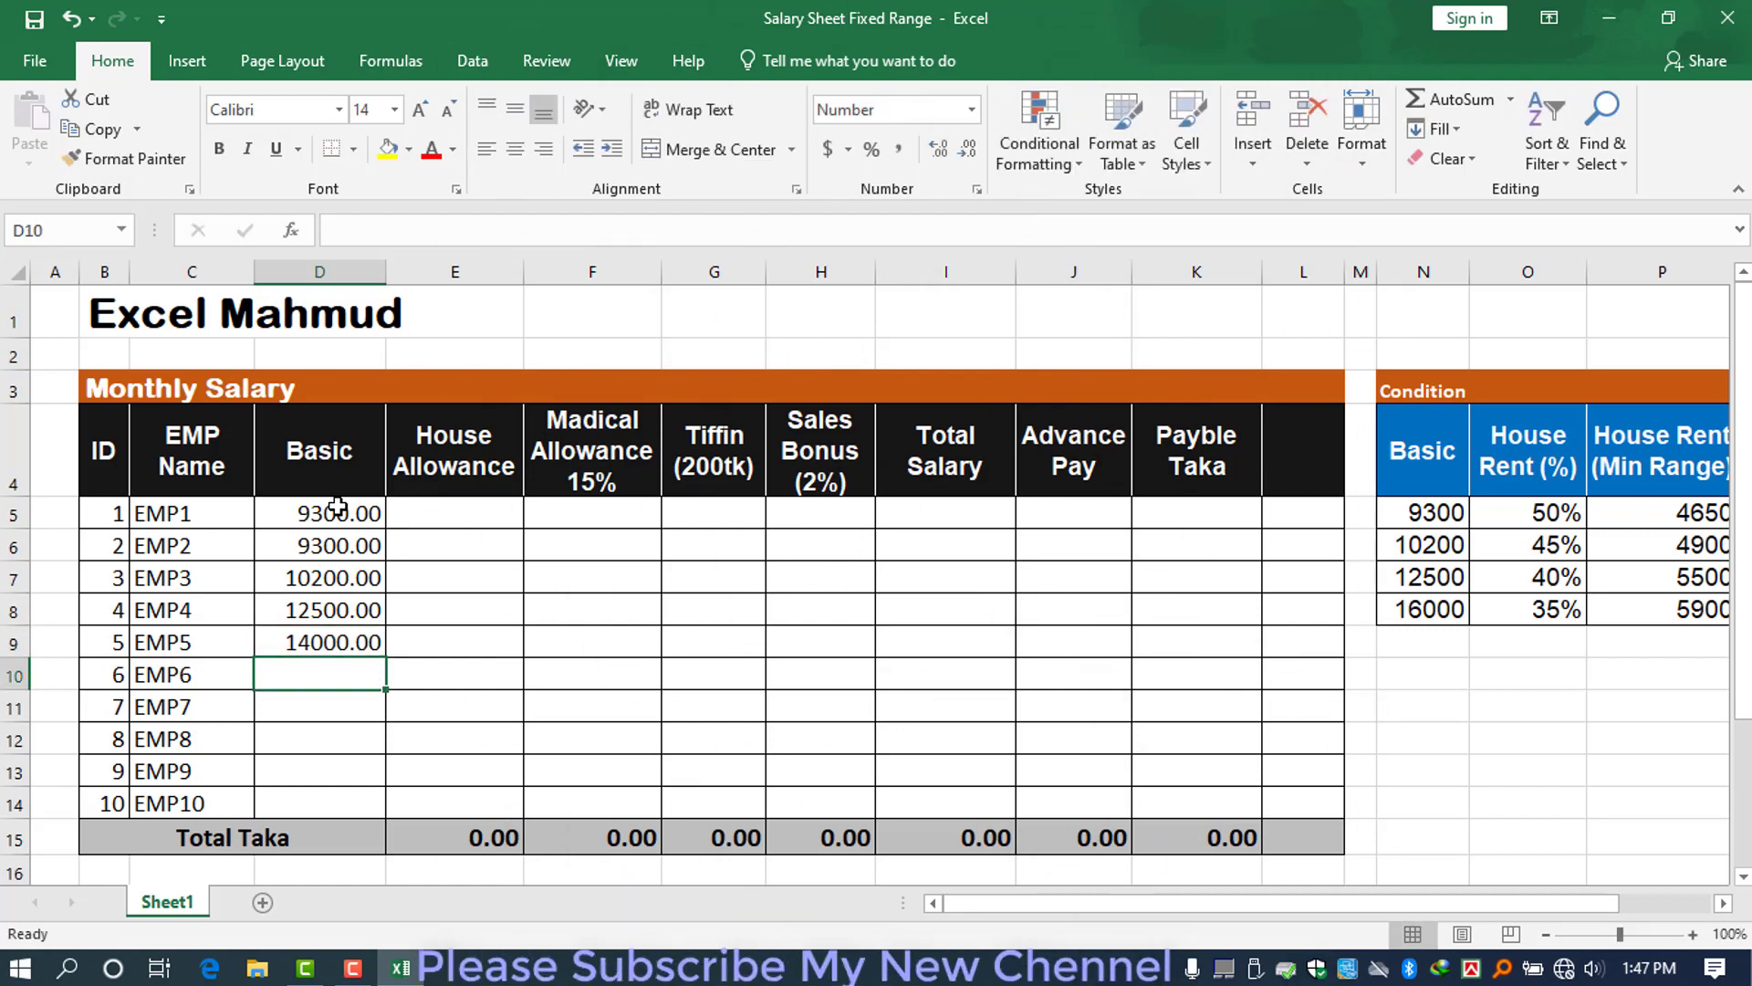
{"action": "type", "text": "16000"}
{"action": "key", "text": "Return"}
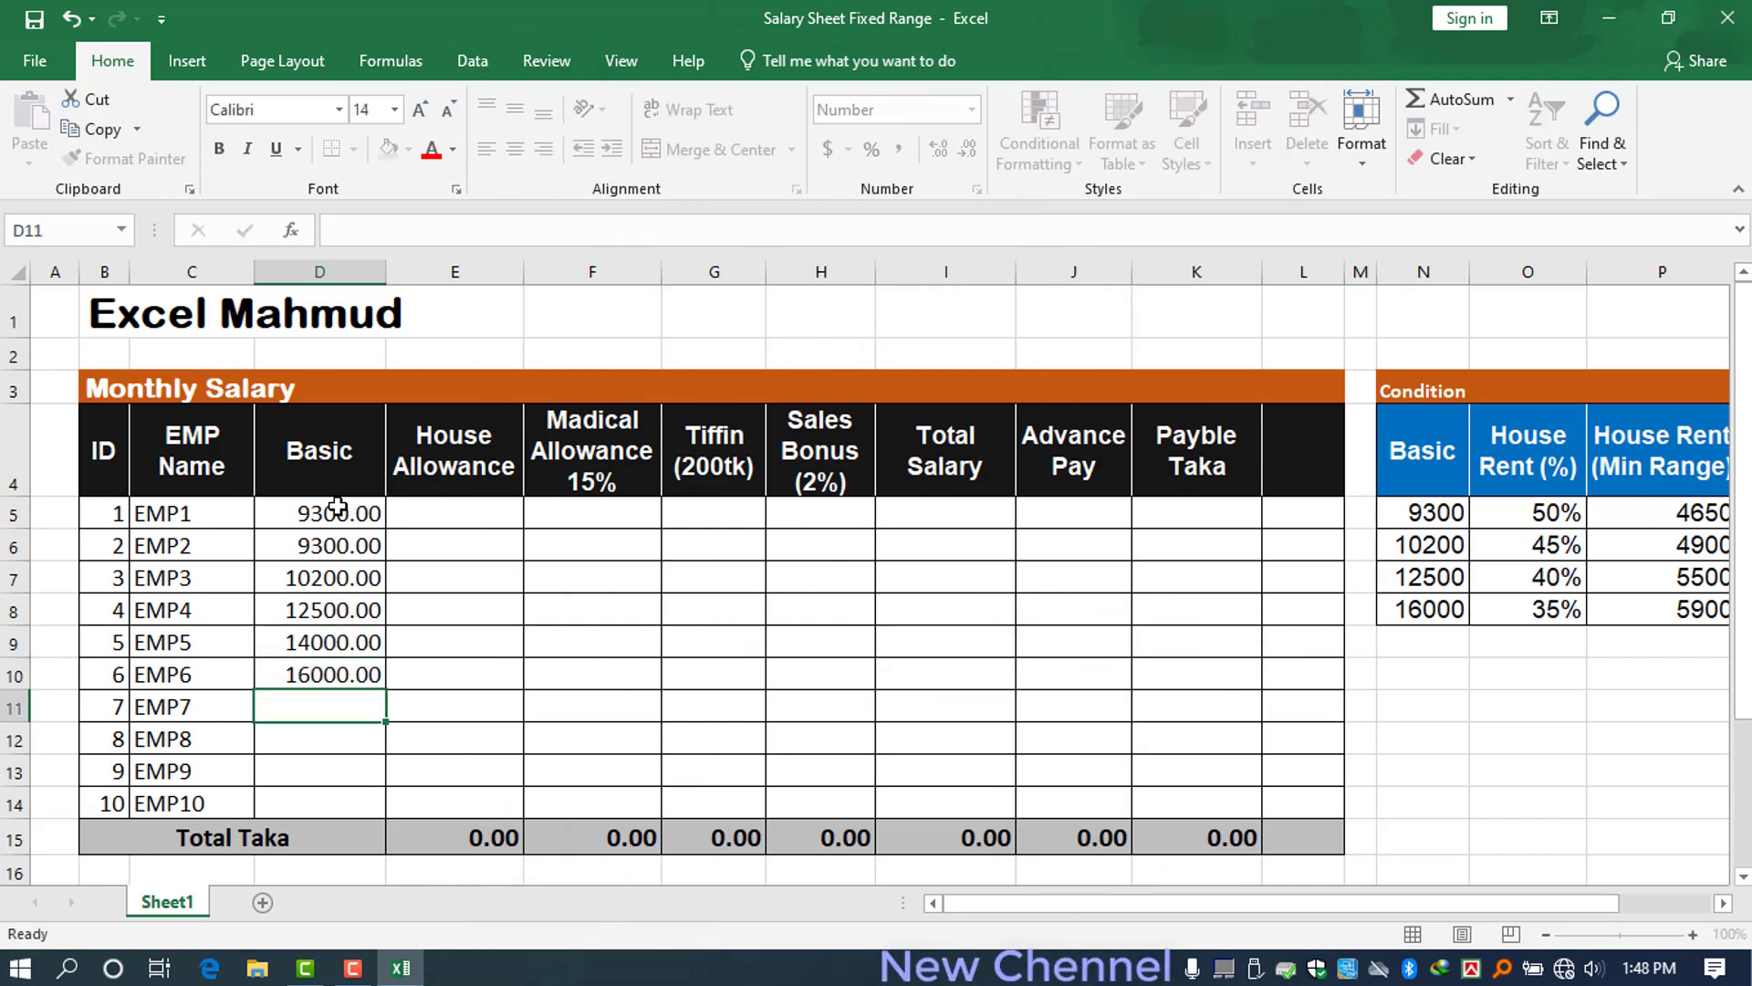
{"action": "type", "text": "17000"}
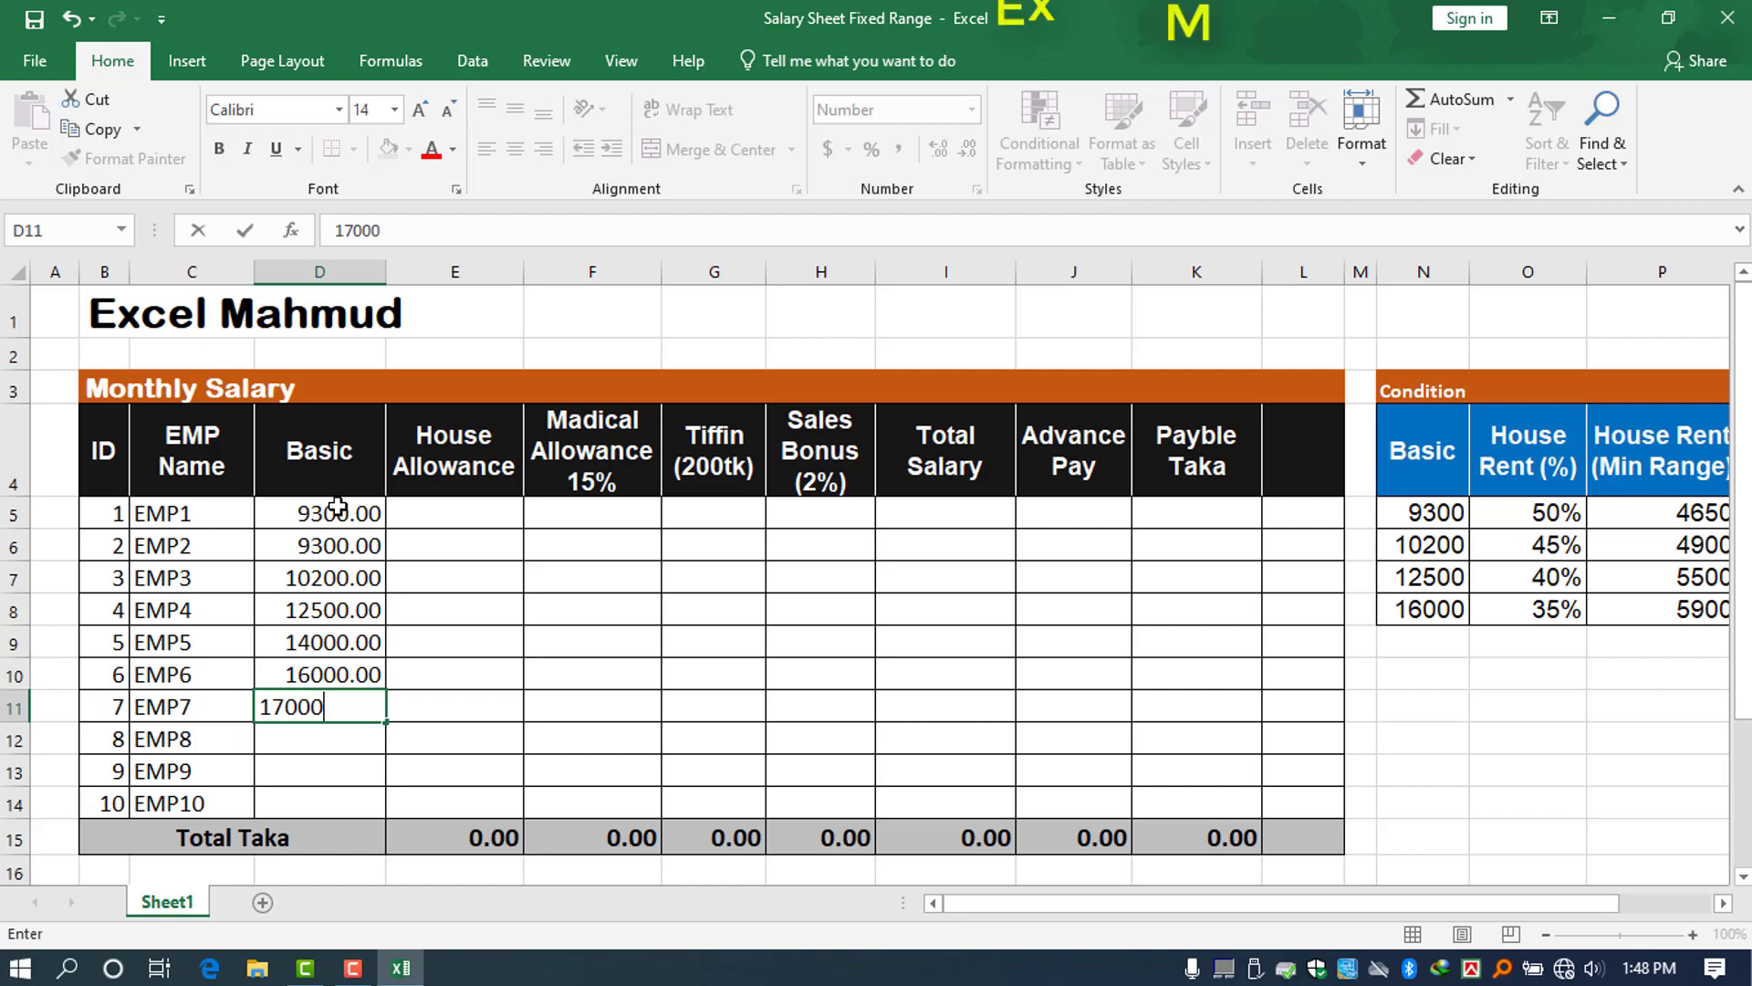
{"action": "key", "text": "Return"}
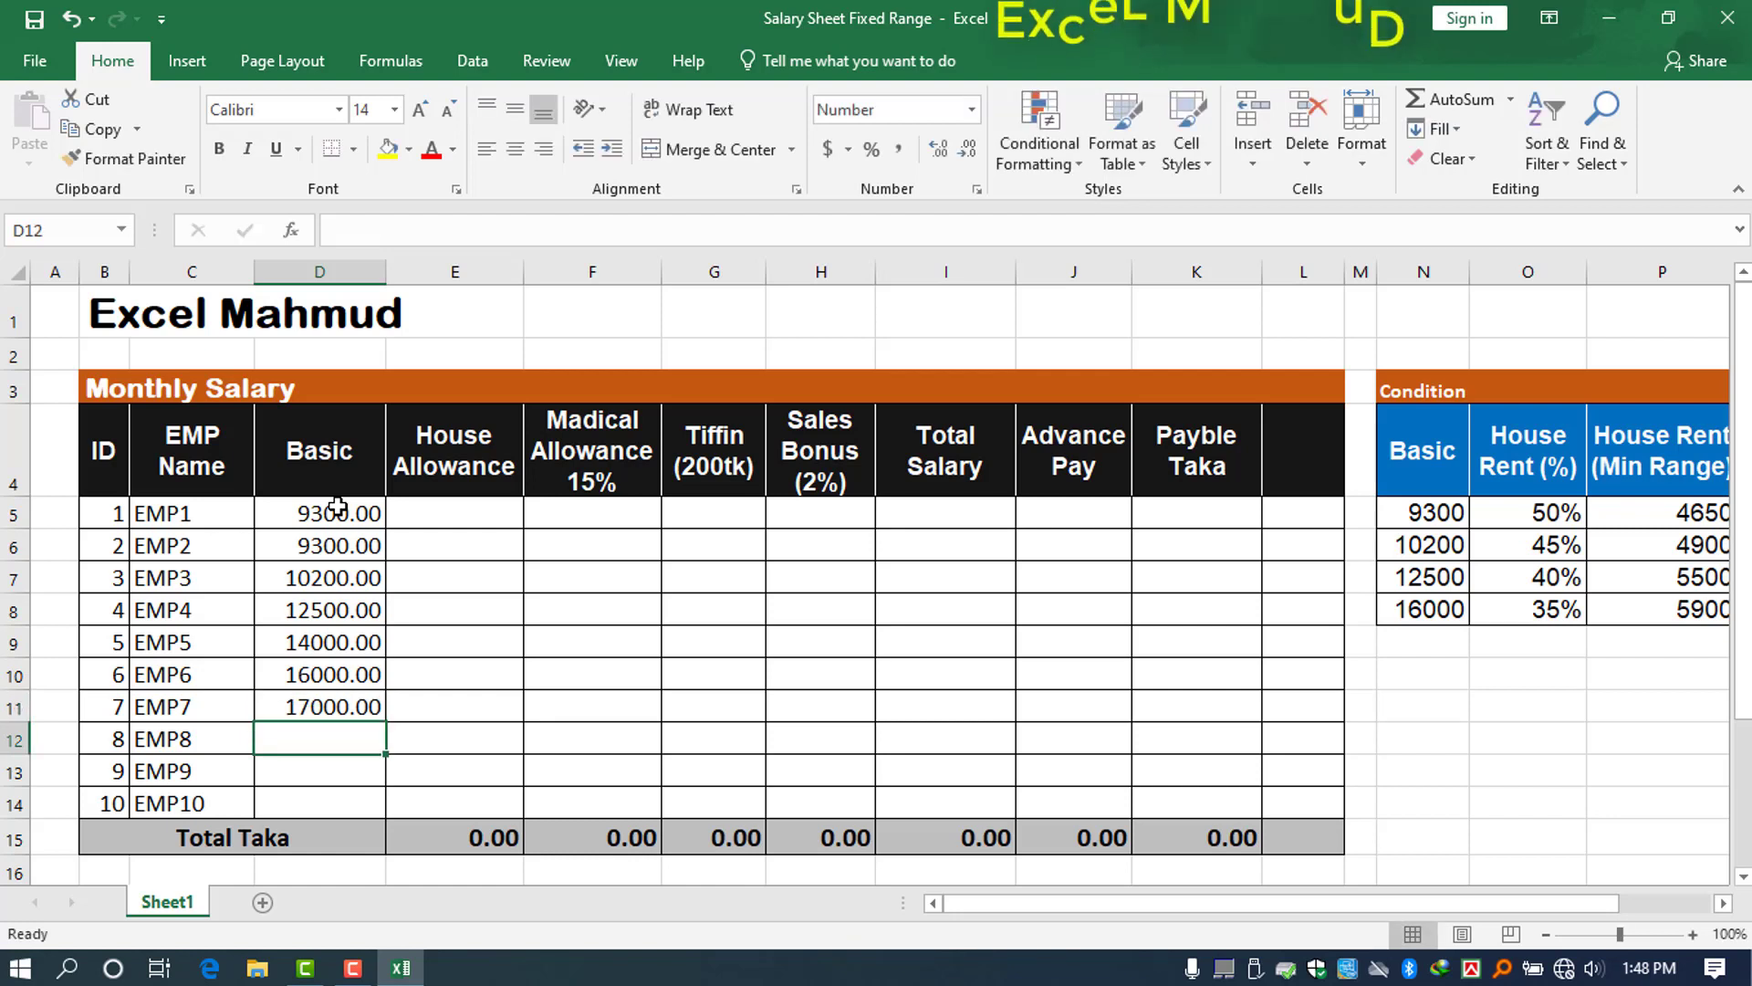
{"action": "type", "text": "10000"}
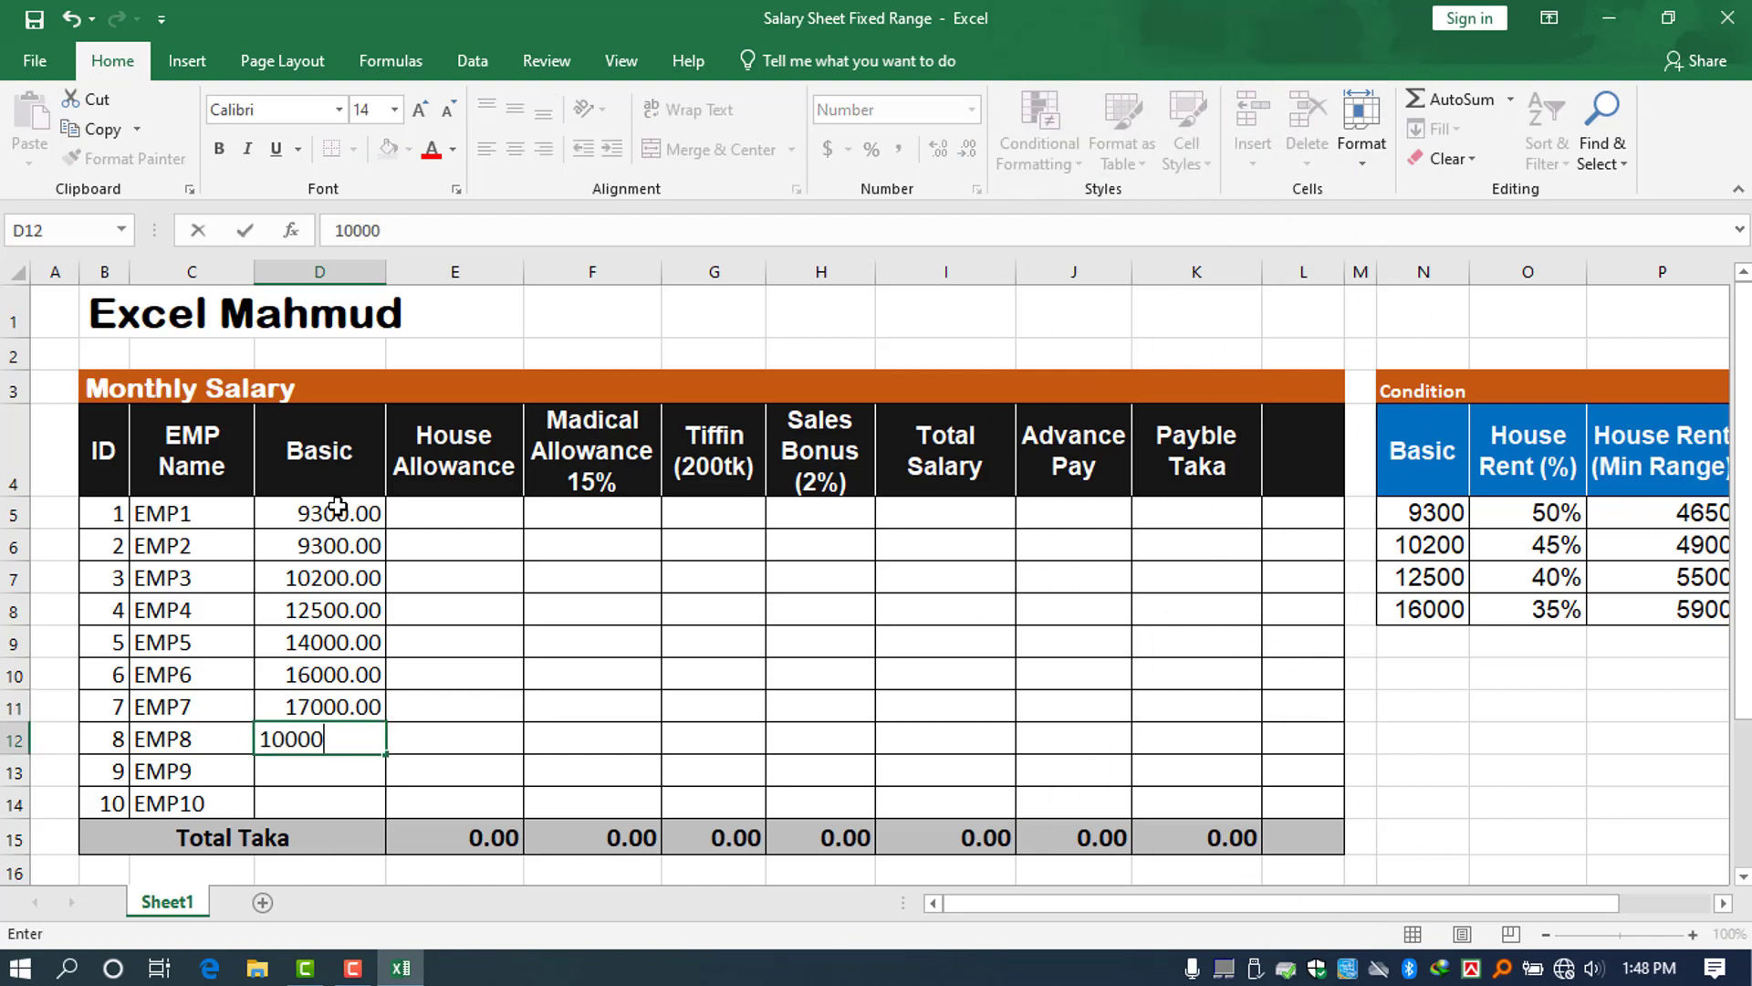
{"action": "key", "text": "Return"}
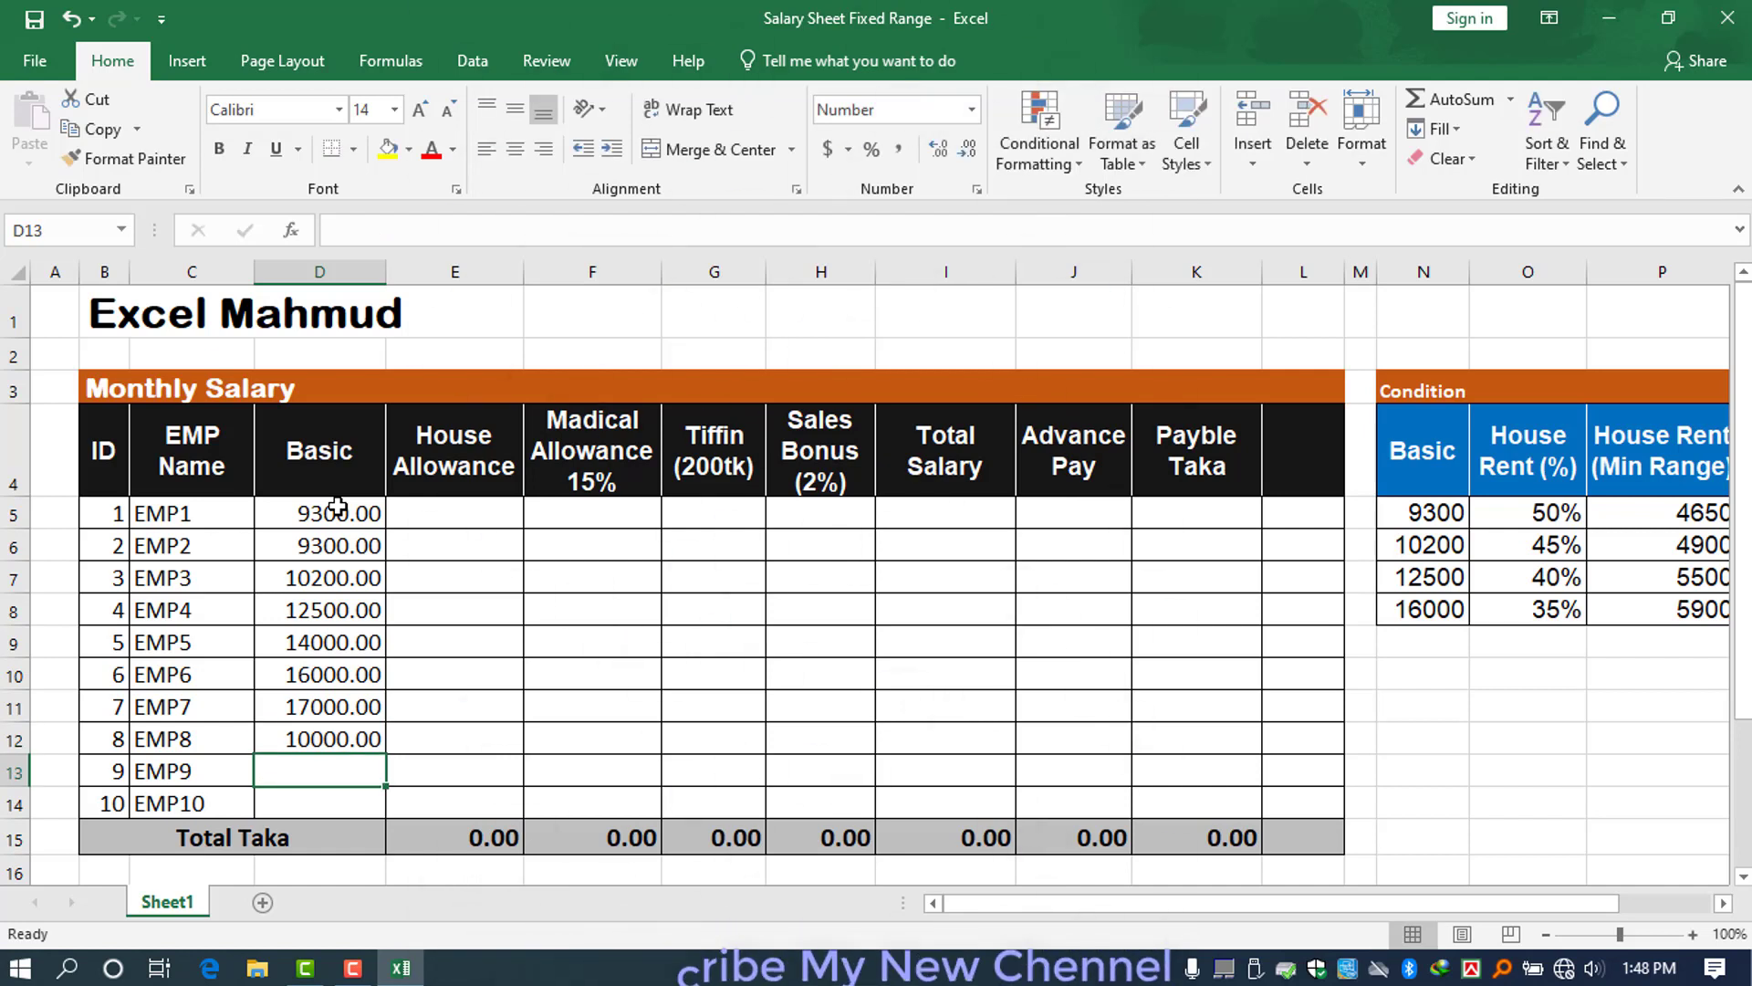
{"action": "type", "text": "9000"}
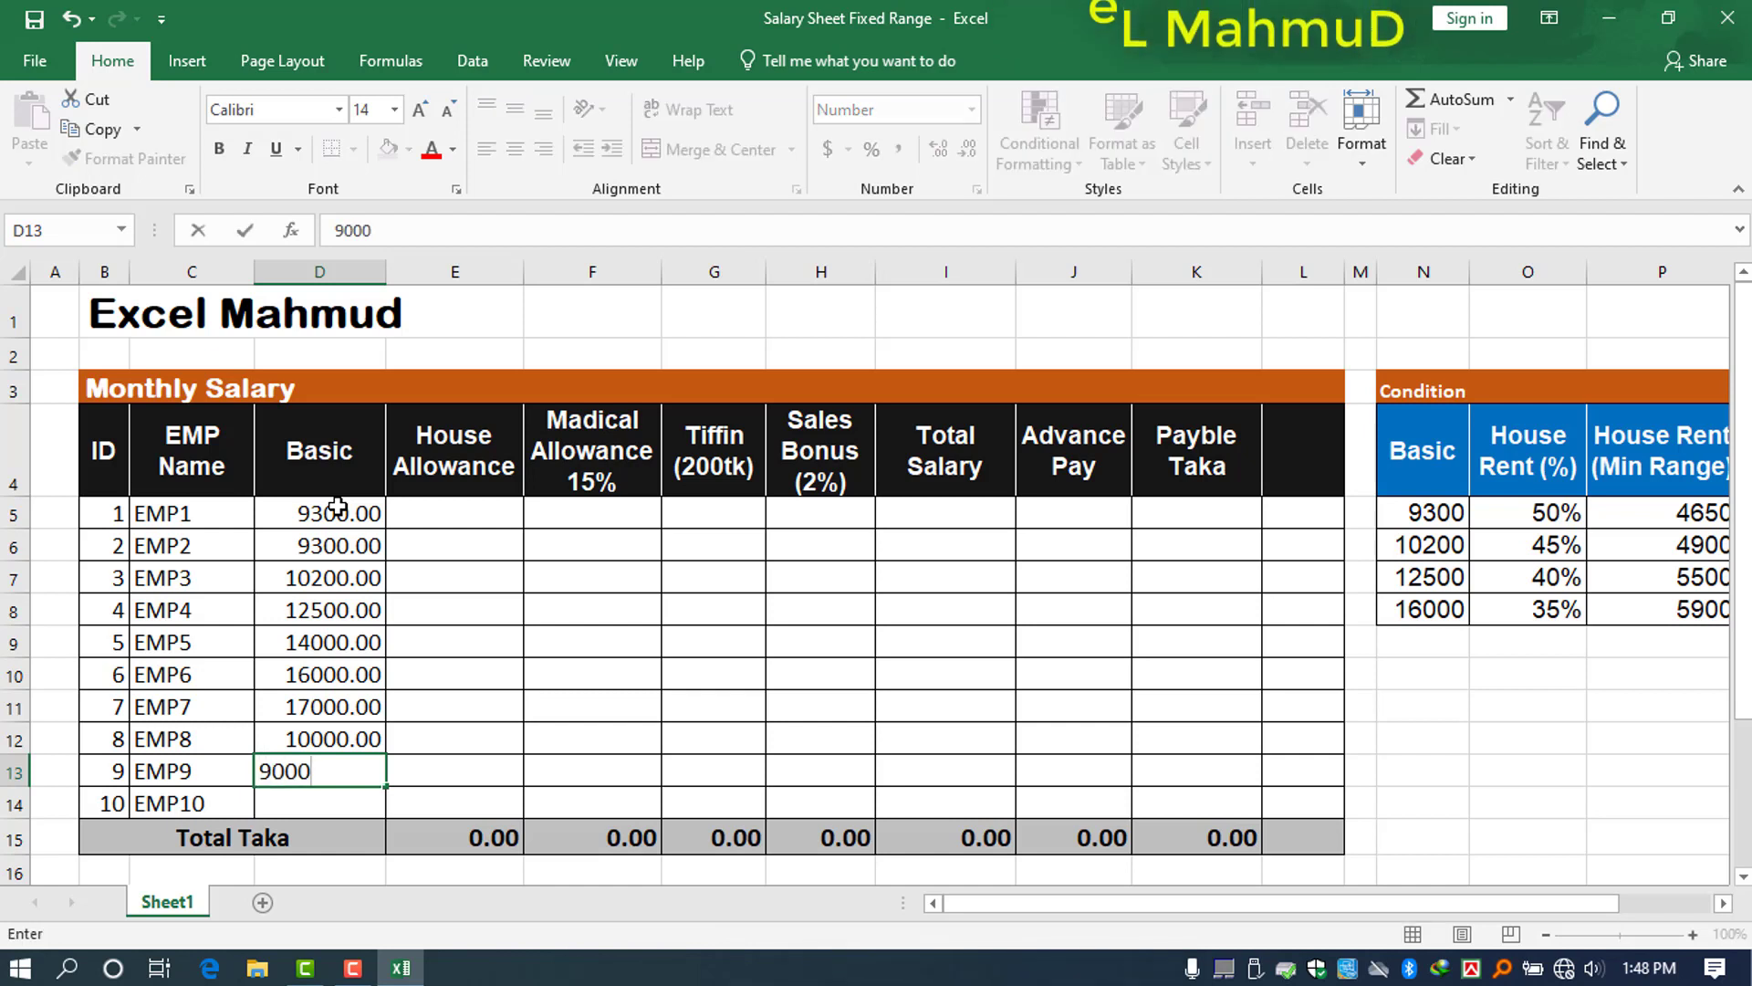
{"action": "key", "text": "Return"}
- Enter 11000 as EMP10's Basic salary in D14
{"action": "key", "text": "Right"}
{"action": "key", "text": "Up"}
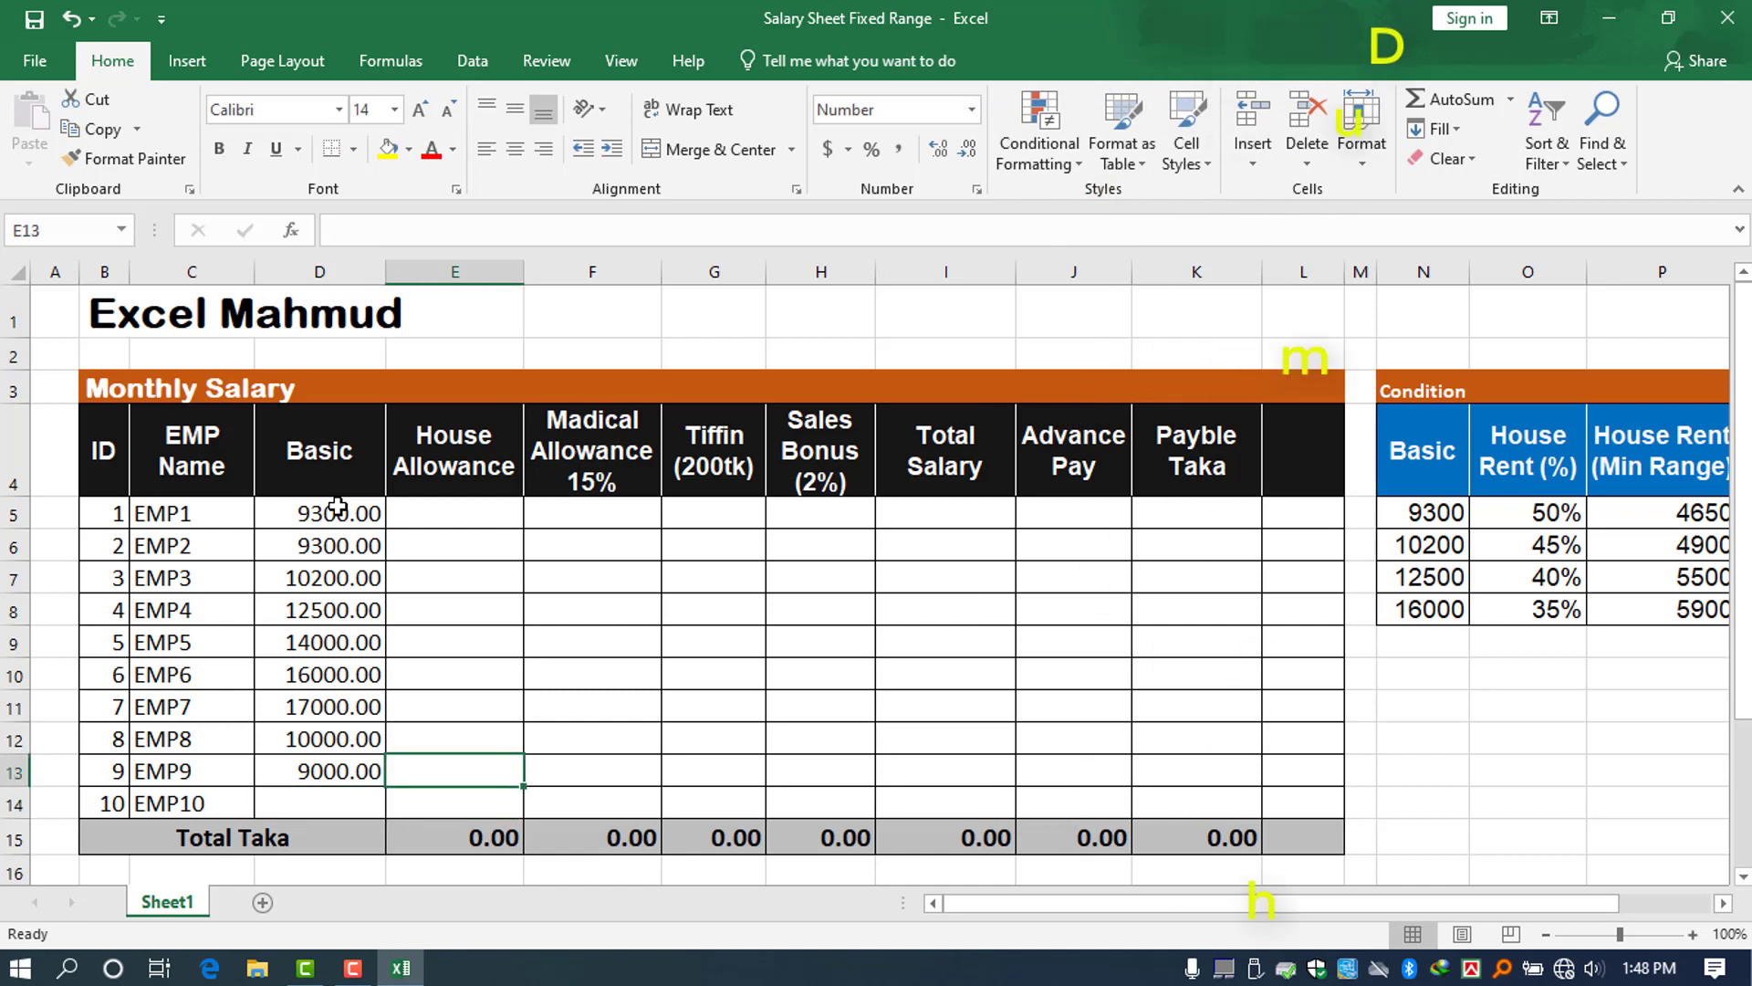
{"action": "key", "text": "Left"}
{"action": "key", "text": "Down"}
{"action": "key", "text": "Right"}
{"action": "key", "text": "Up"}
{"action": "key", "text": "Left"}
{"action": "key", "text": "Down"}
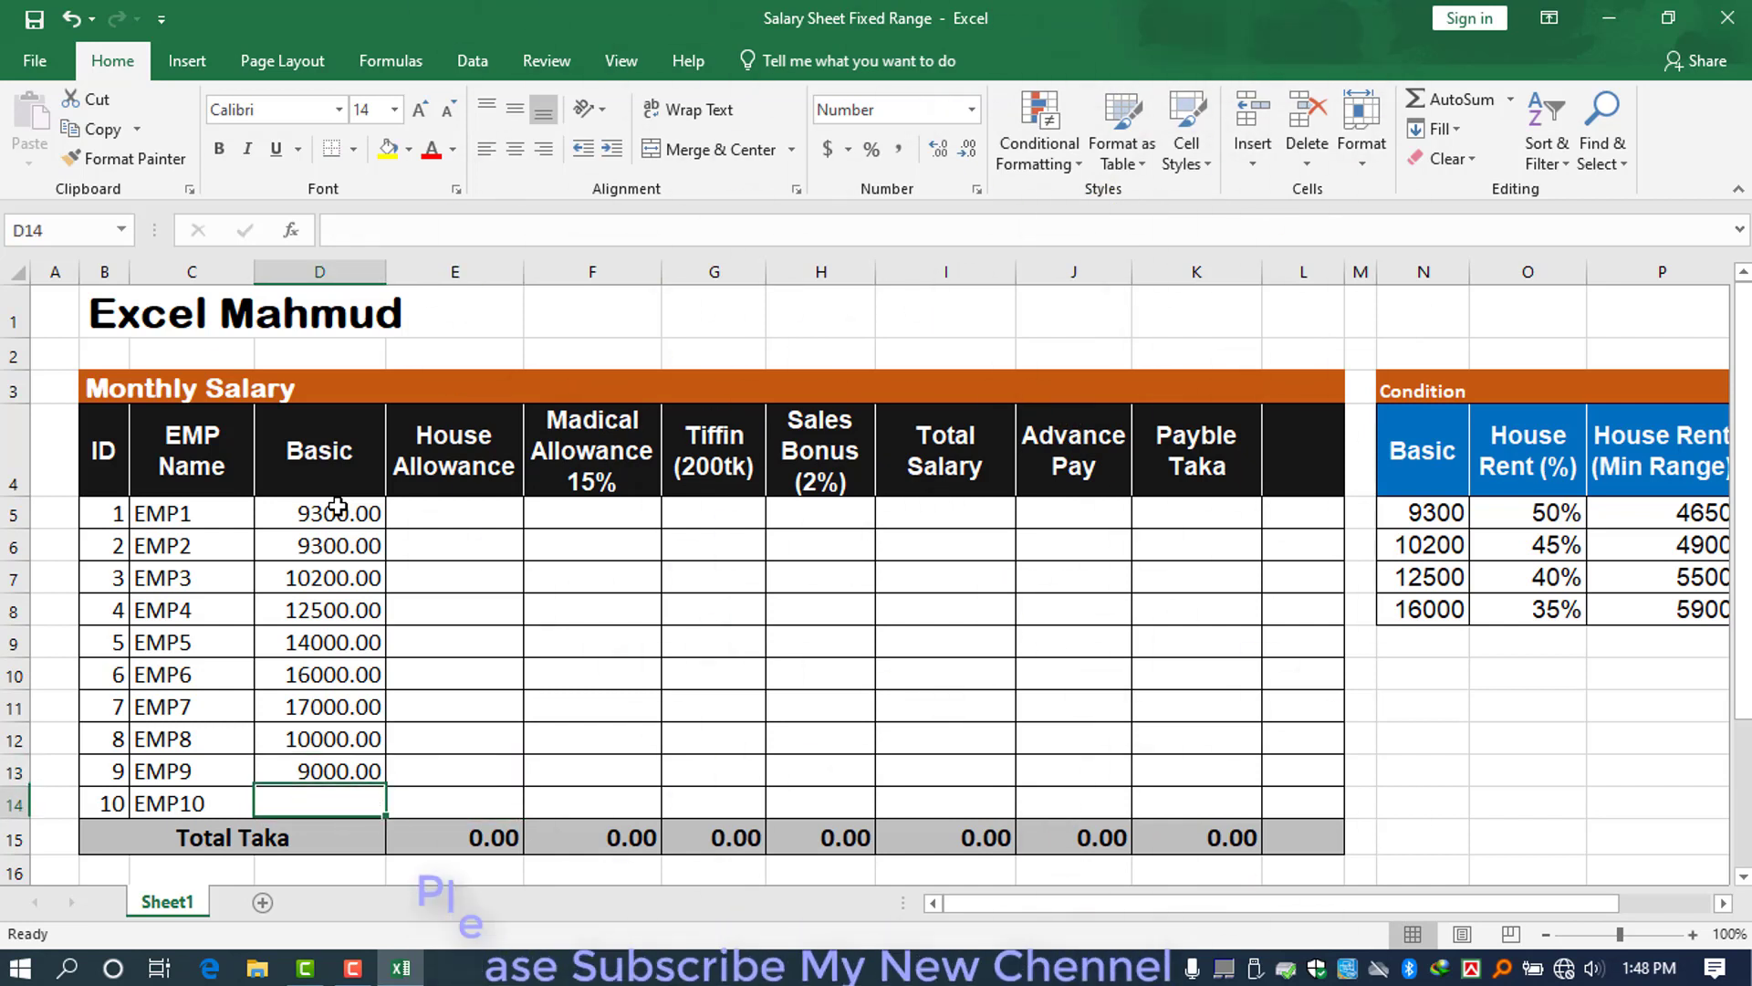
{"action": "key", "text": "Up"}
{"action": "key", "text": "Right"}
{"action": "key", "text": "Left"}
{"action": "key", "text": "Down"}
{"action": "key", "text": "Right"}
{"action": "key", "text": "Up"}
{"action": "key", "text": "Left"}
{"action": "key", "text": "Down"}
{"action": "key", "text": "Right"}
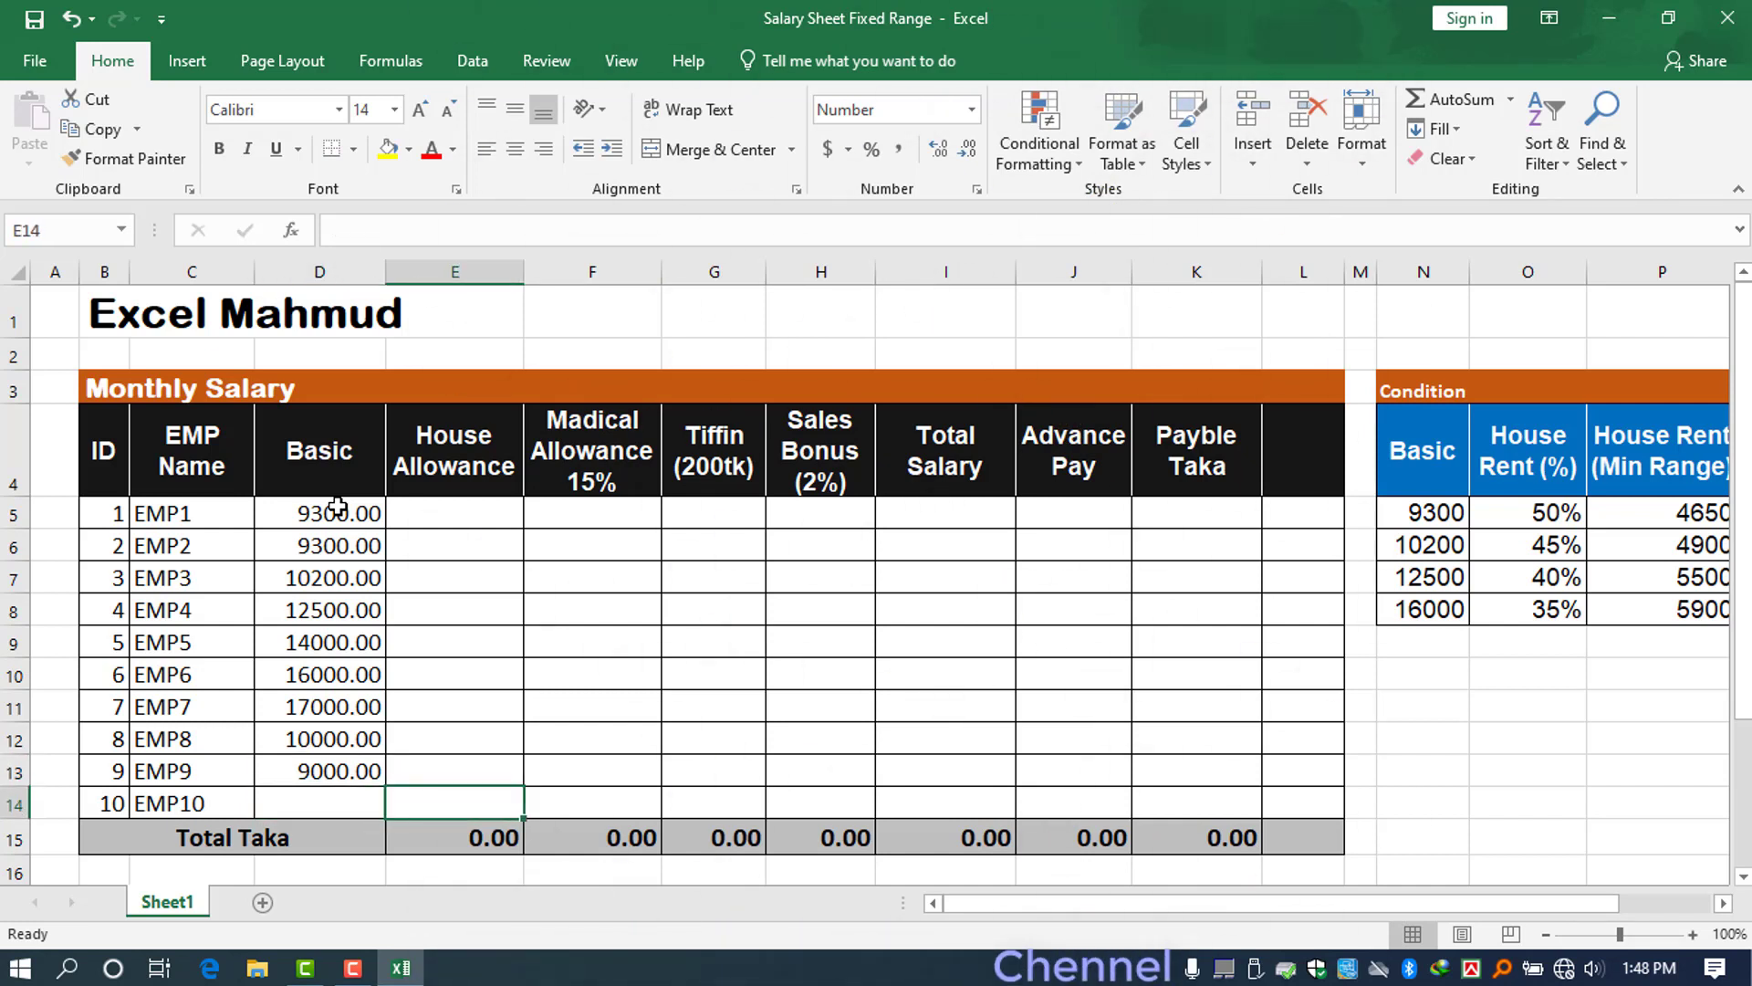
{"action": "key", "text": "Up"}
{"action": "key", "text": "Left"}
{"action": "key", "text": "Right"}
{"action": "key", "text": "Down"}
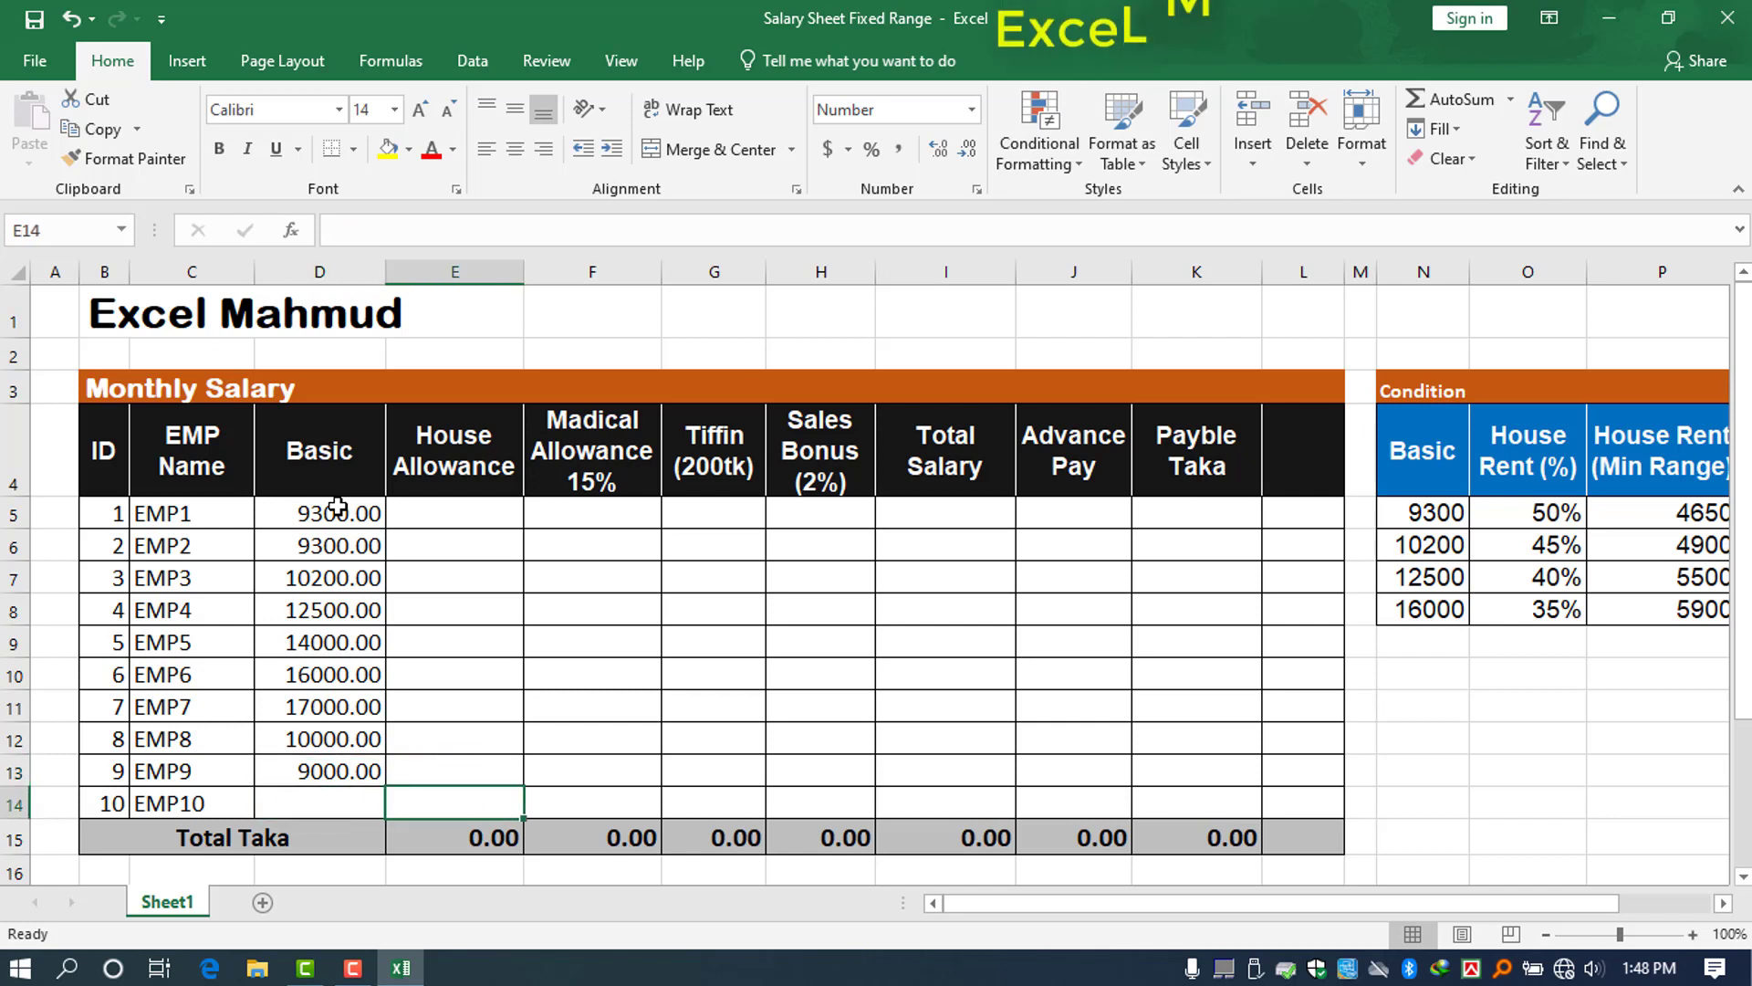
{"action": "key", "text": "Left"}
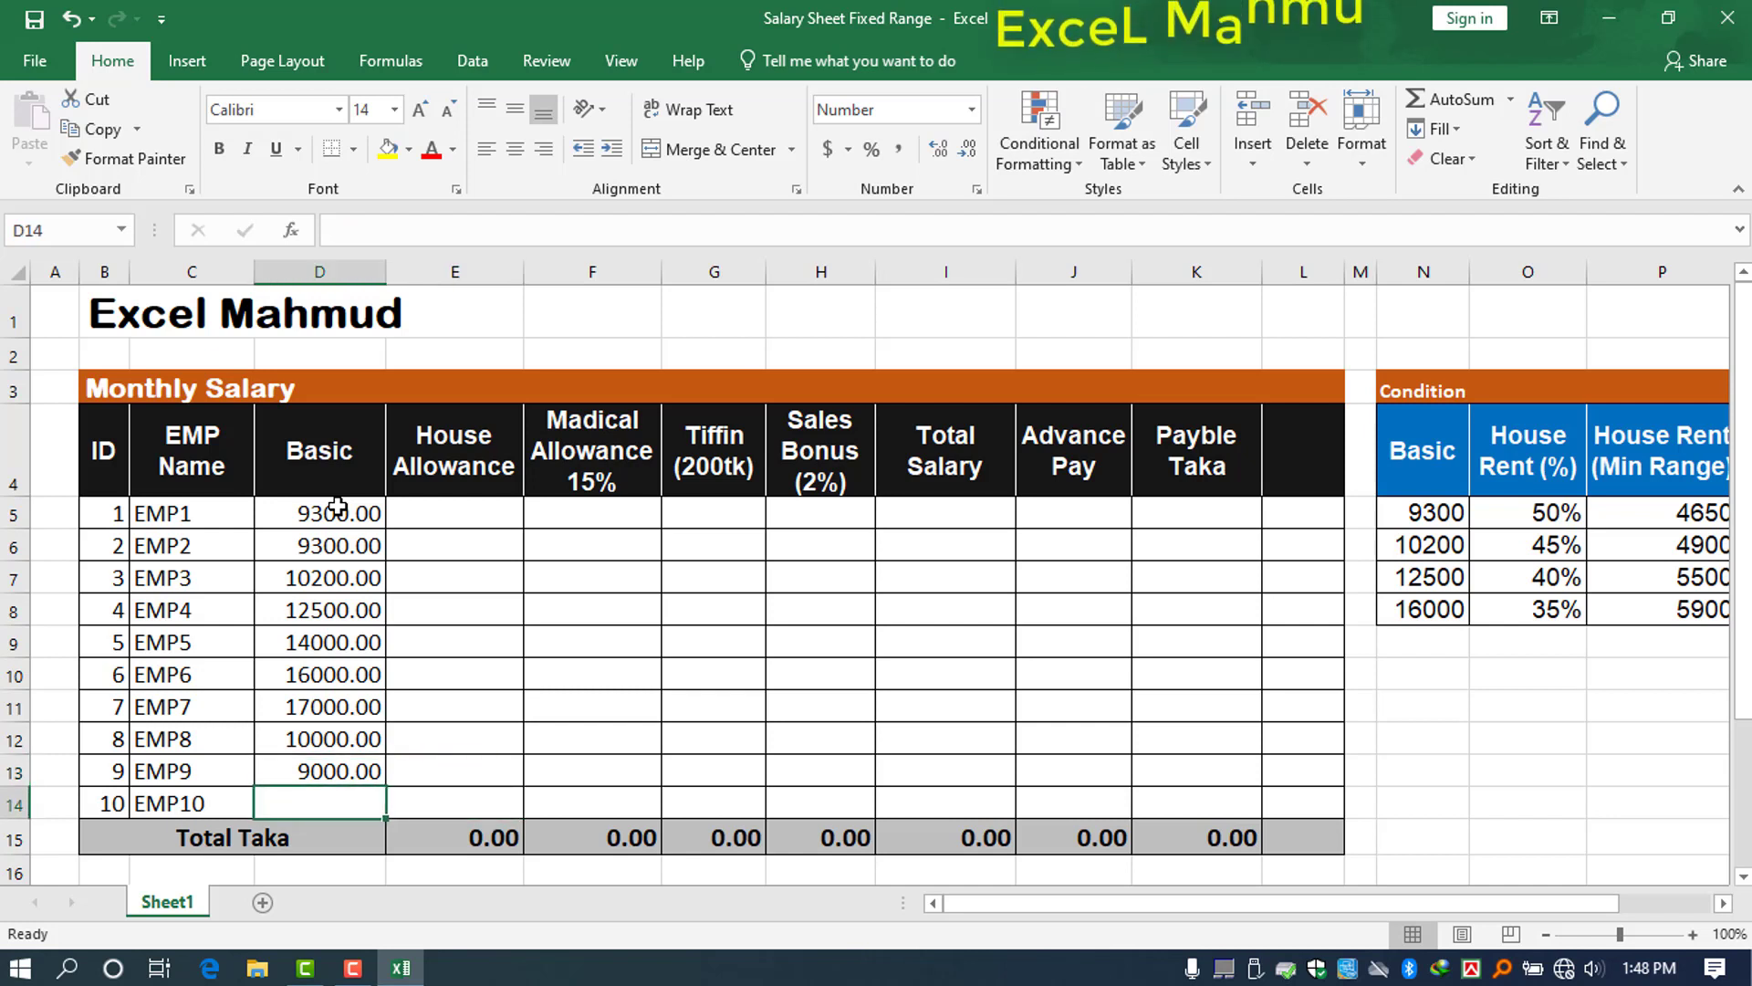
{"action": "type", "text": "1"}
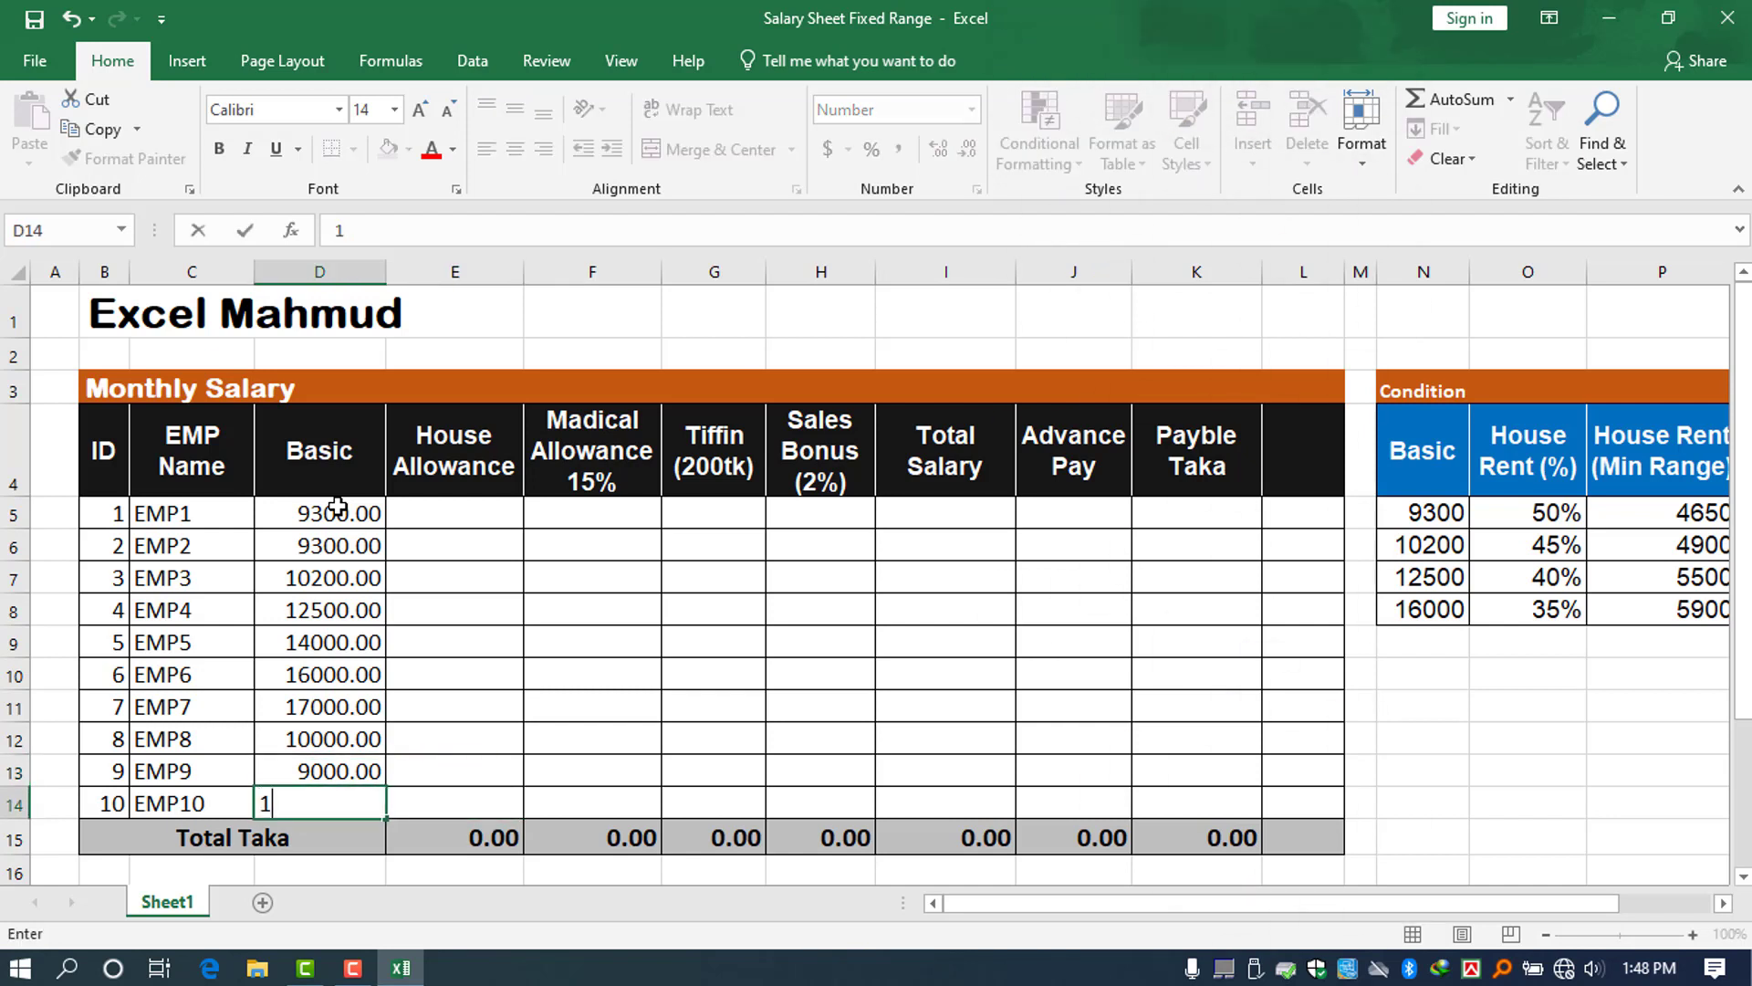
{"action": "type", "text": "01"}
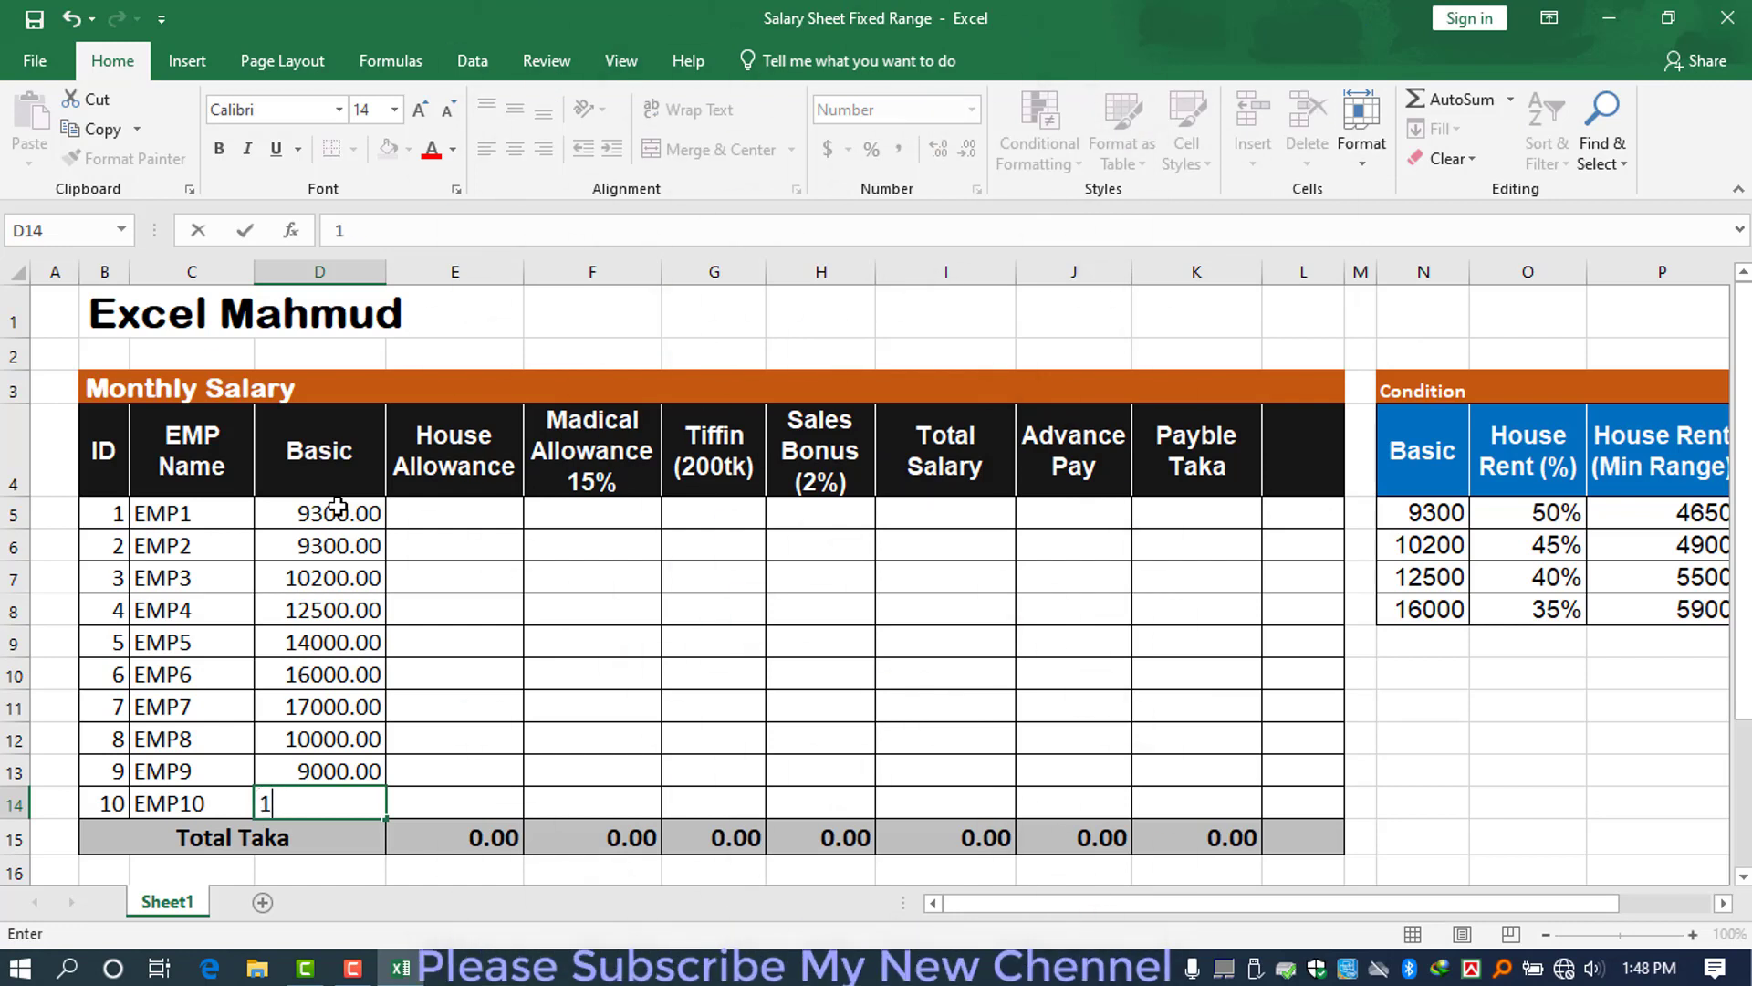
{"action": "type", "text": "11"}
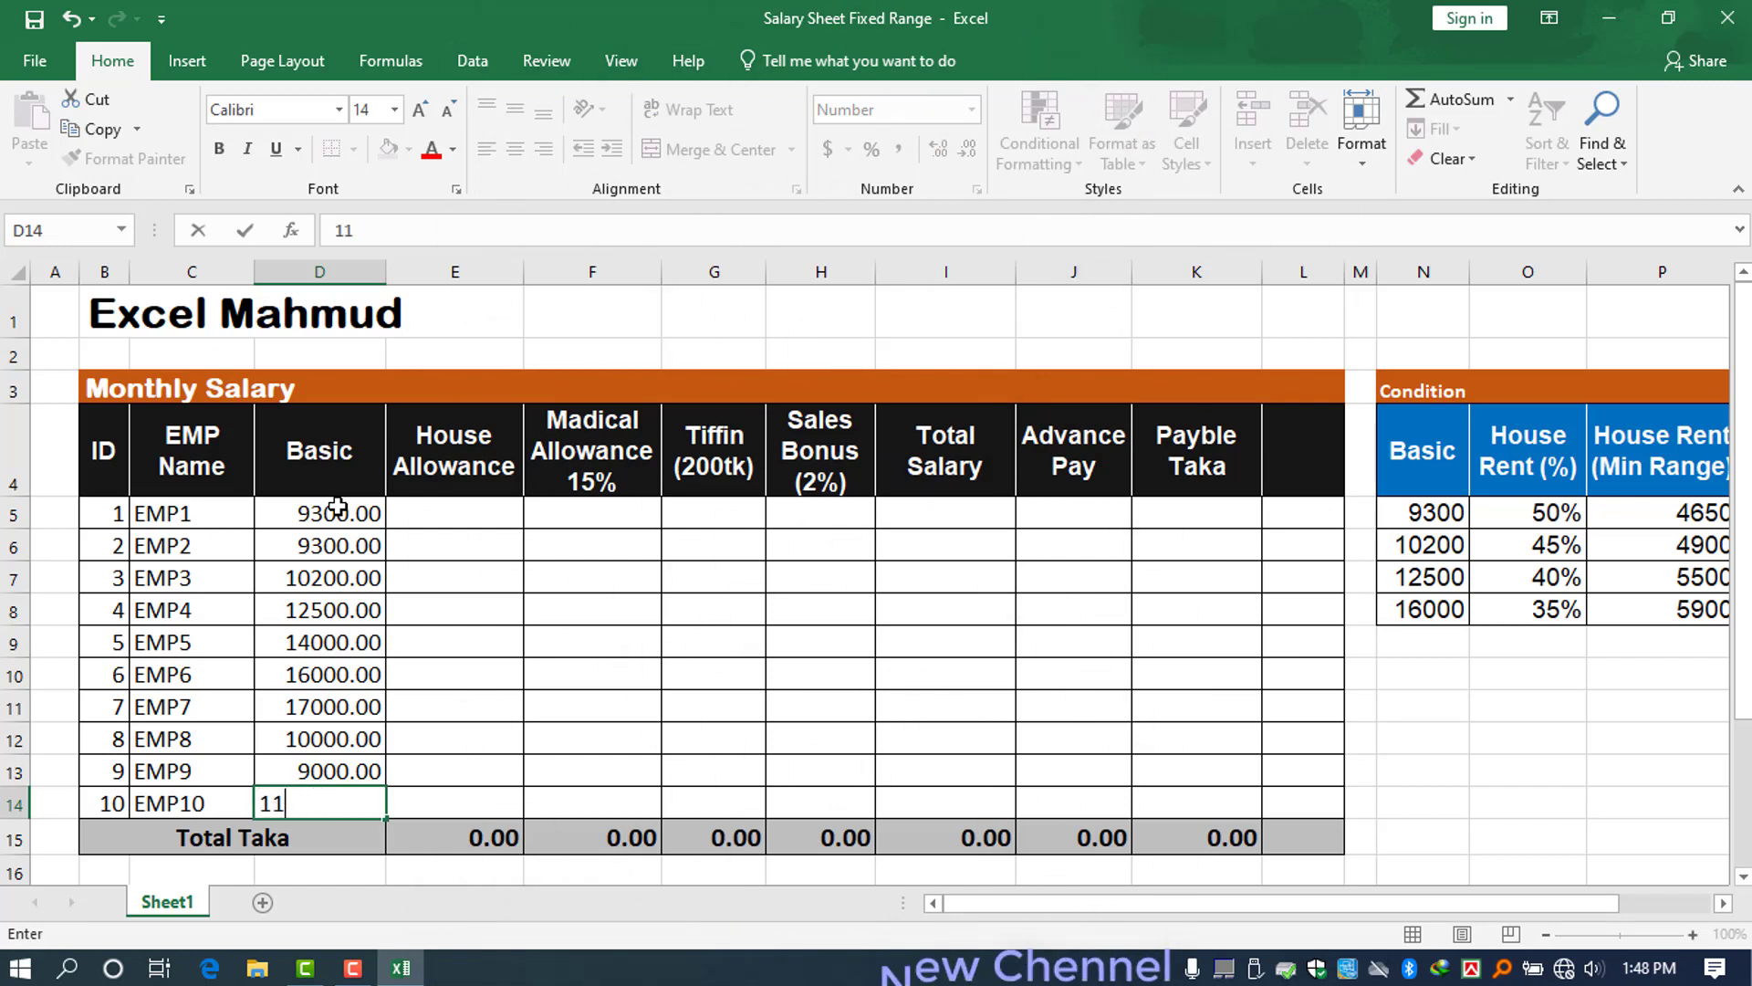
{"action": "type", "text": "0000"}
{"action": "key", "text": "Return"}
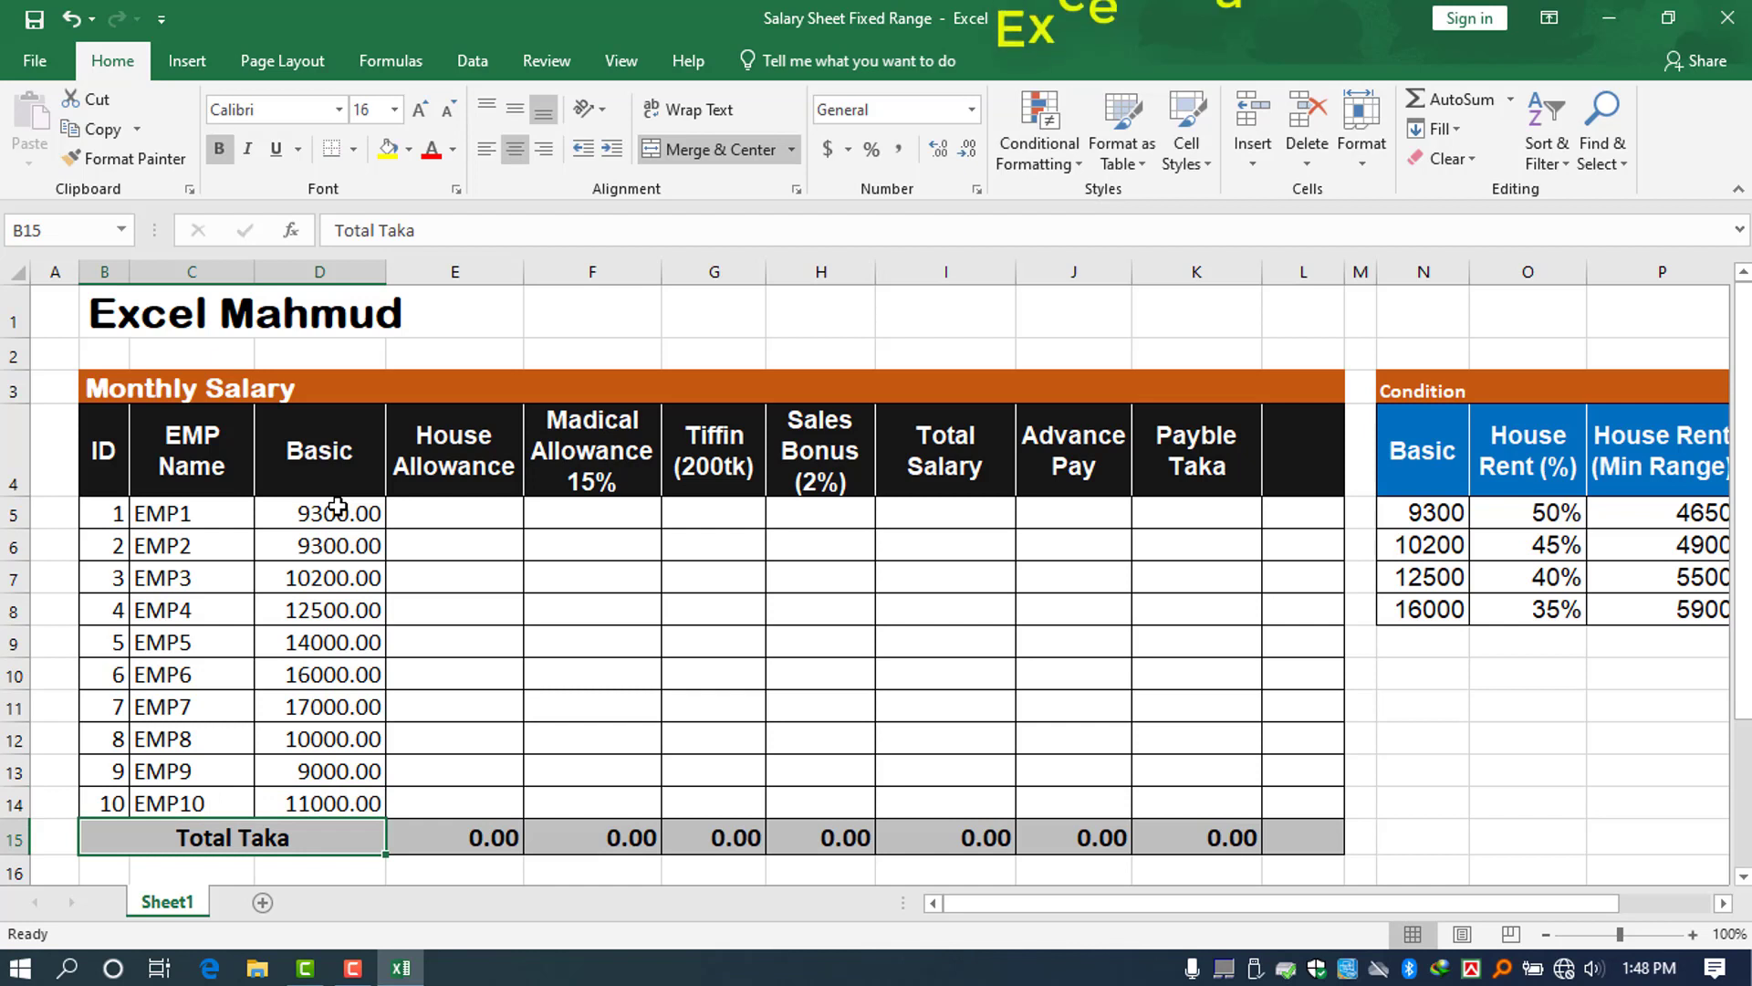
{"action": "left_click_drag", "start_coordinate": [155, 801], "coordinate": [347, 802]}
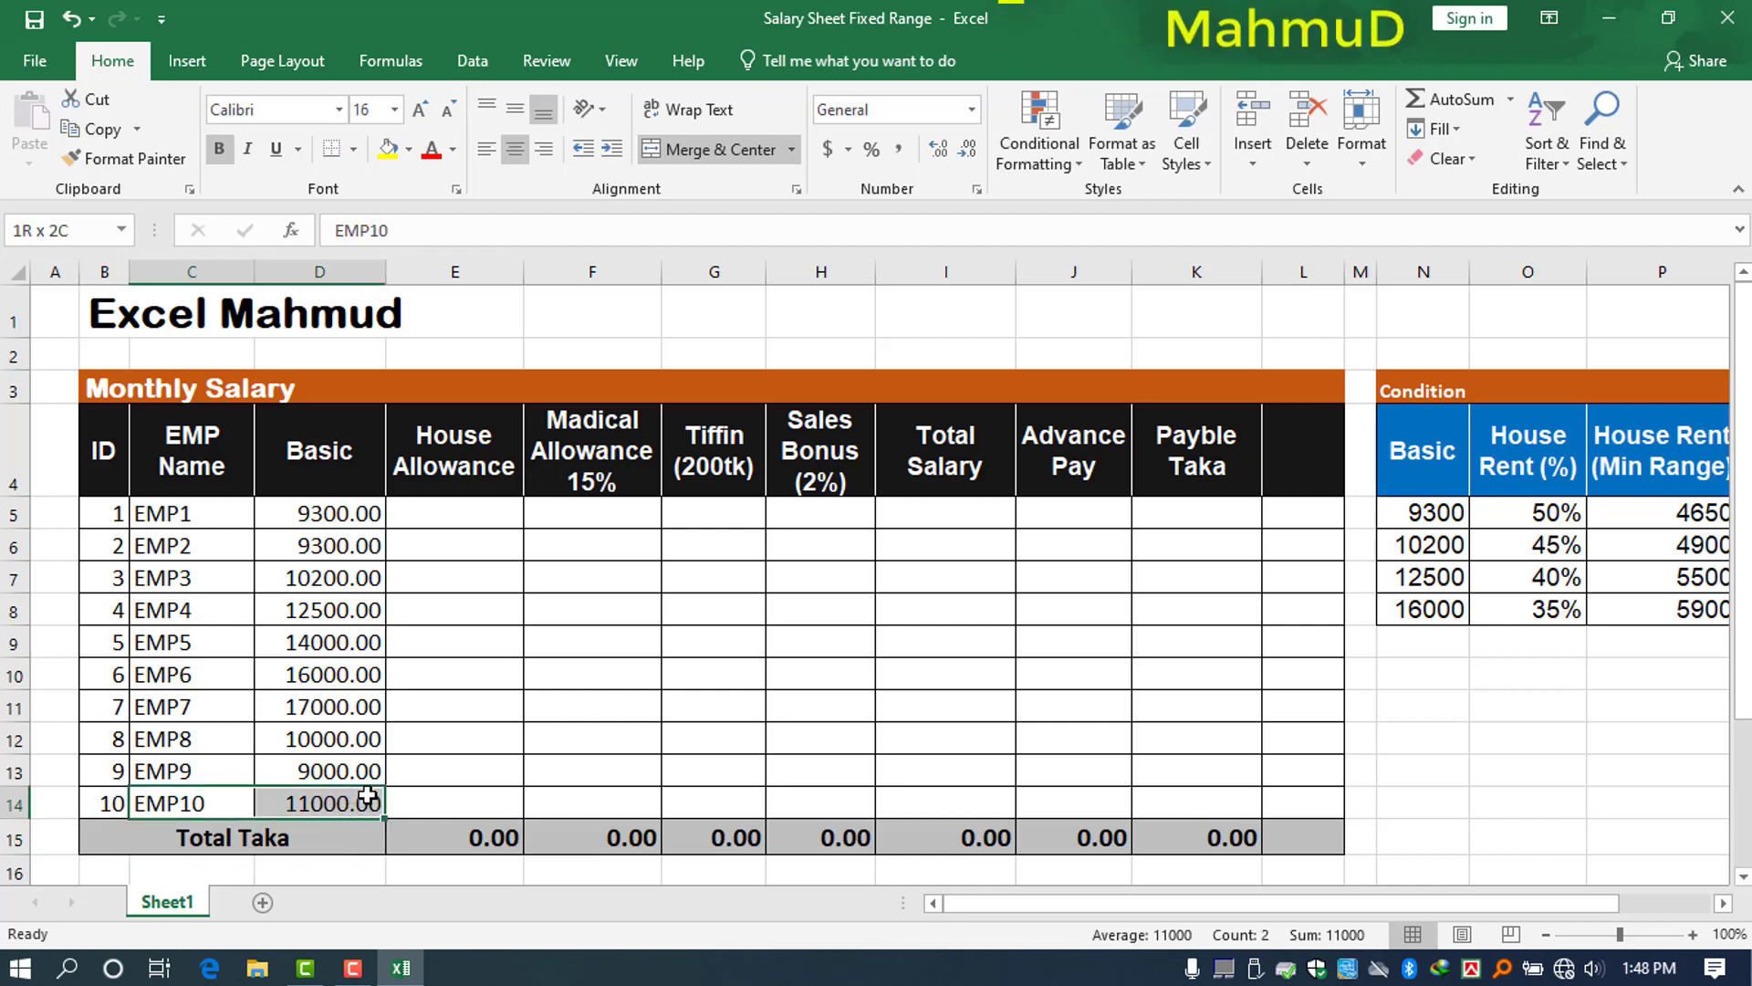
{"action": "left_click", "coordinate": [466, 803]}
{"action": "left_click", "coordinate": [446, 513]}
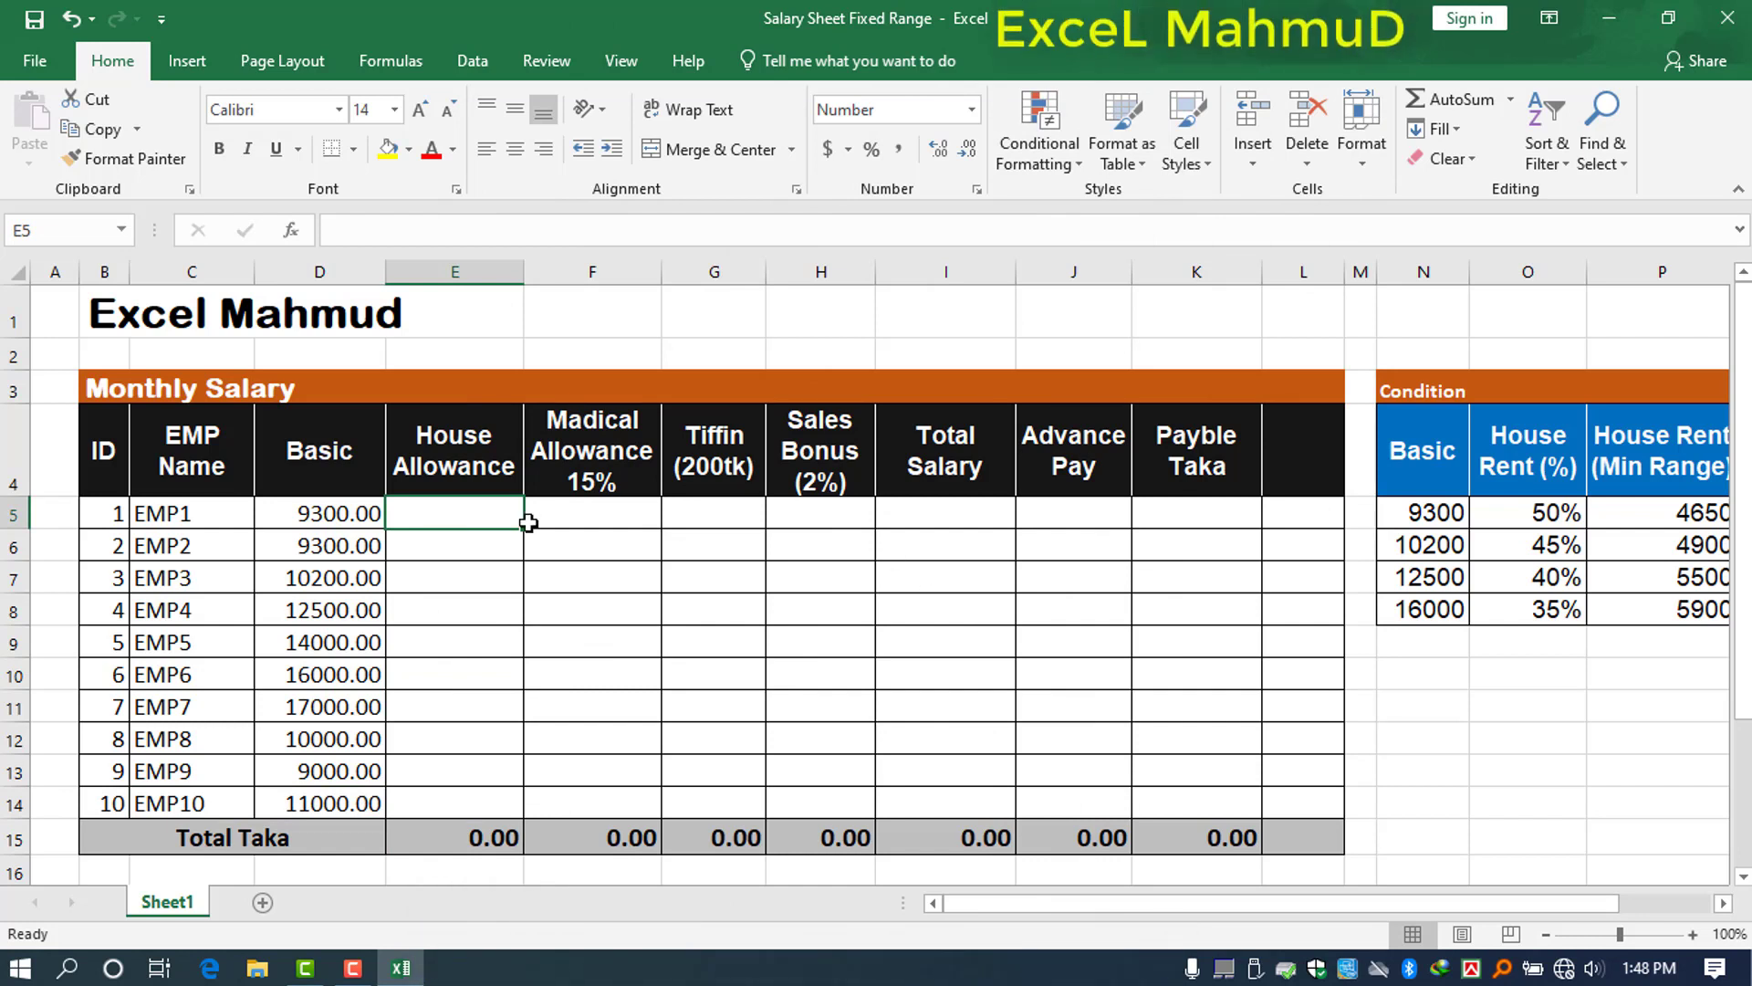
{"action": "type", "text": "="}
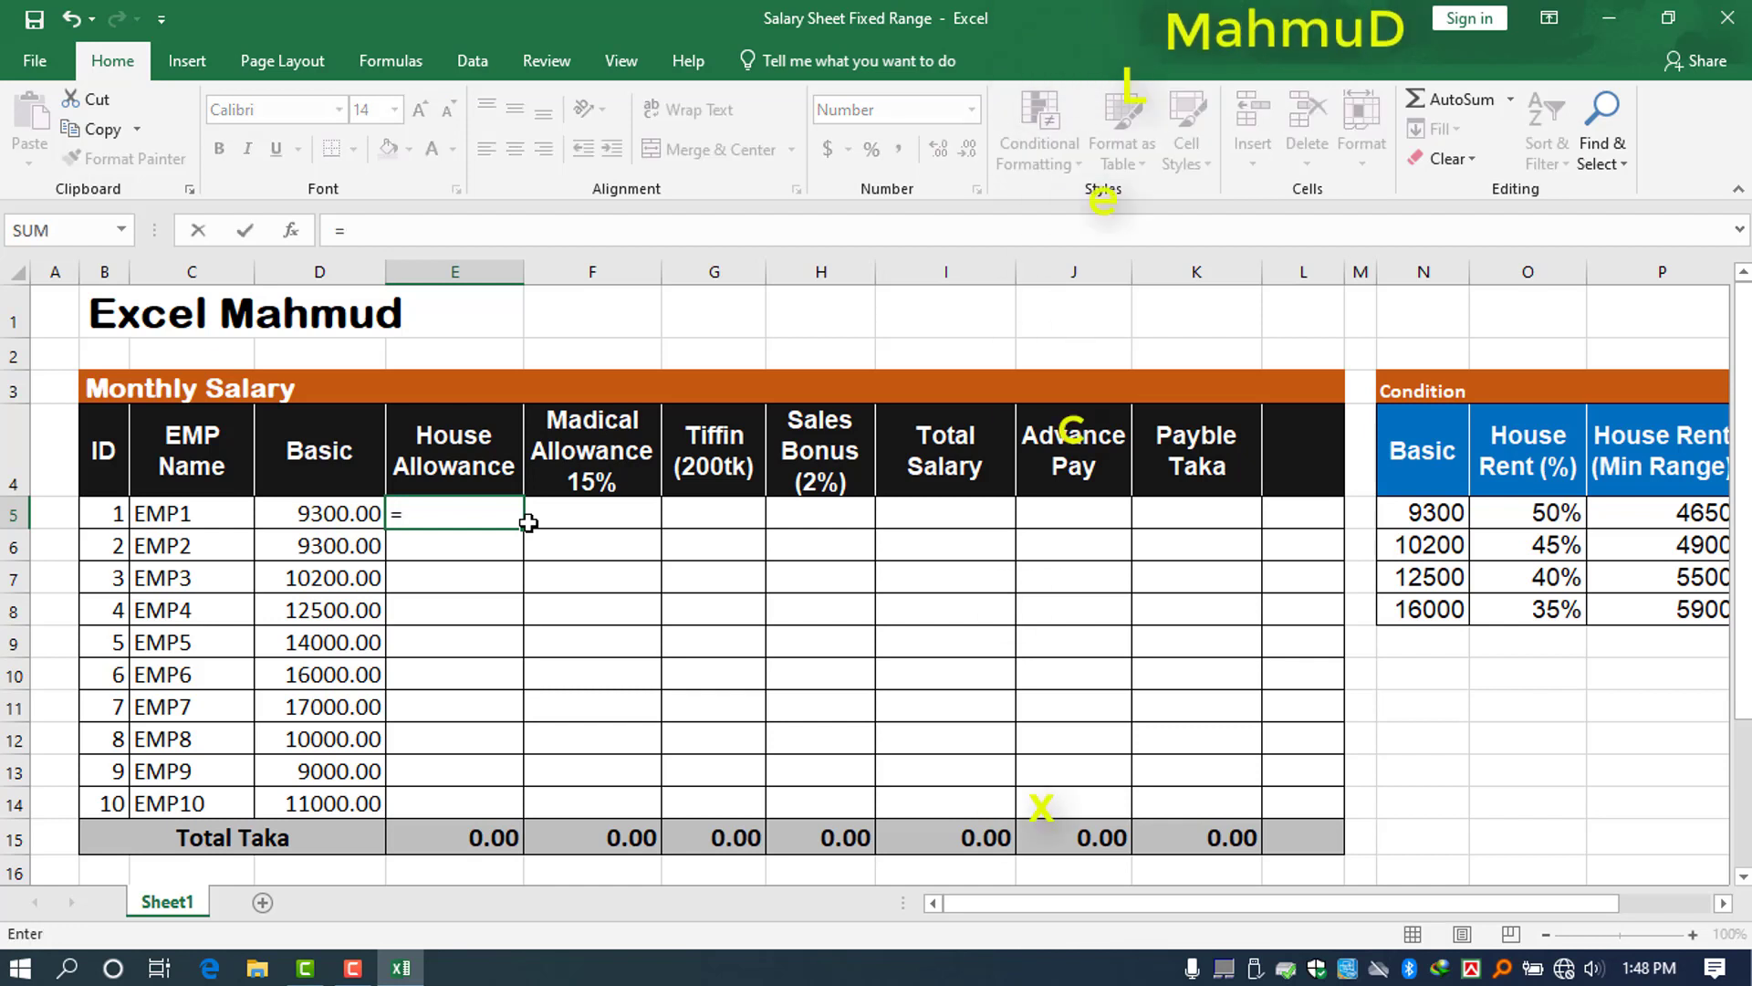
{"action": "key", "text": "Escape"}
{"action": "key", "text": "Return"}
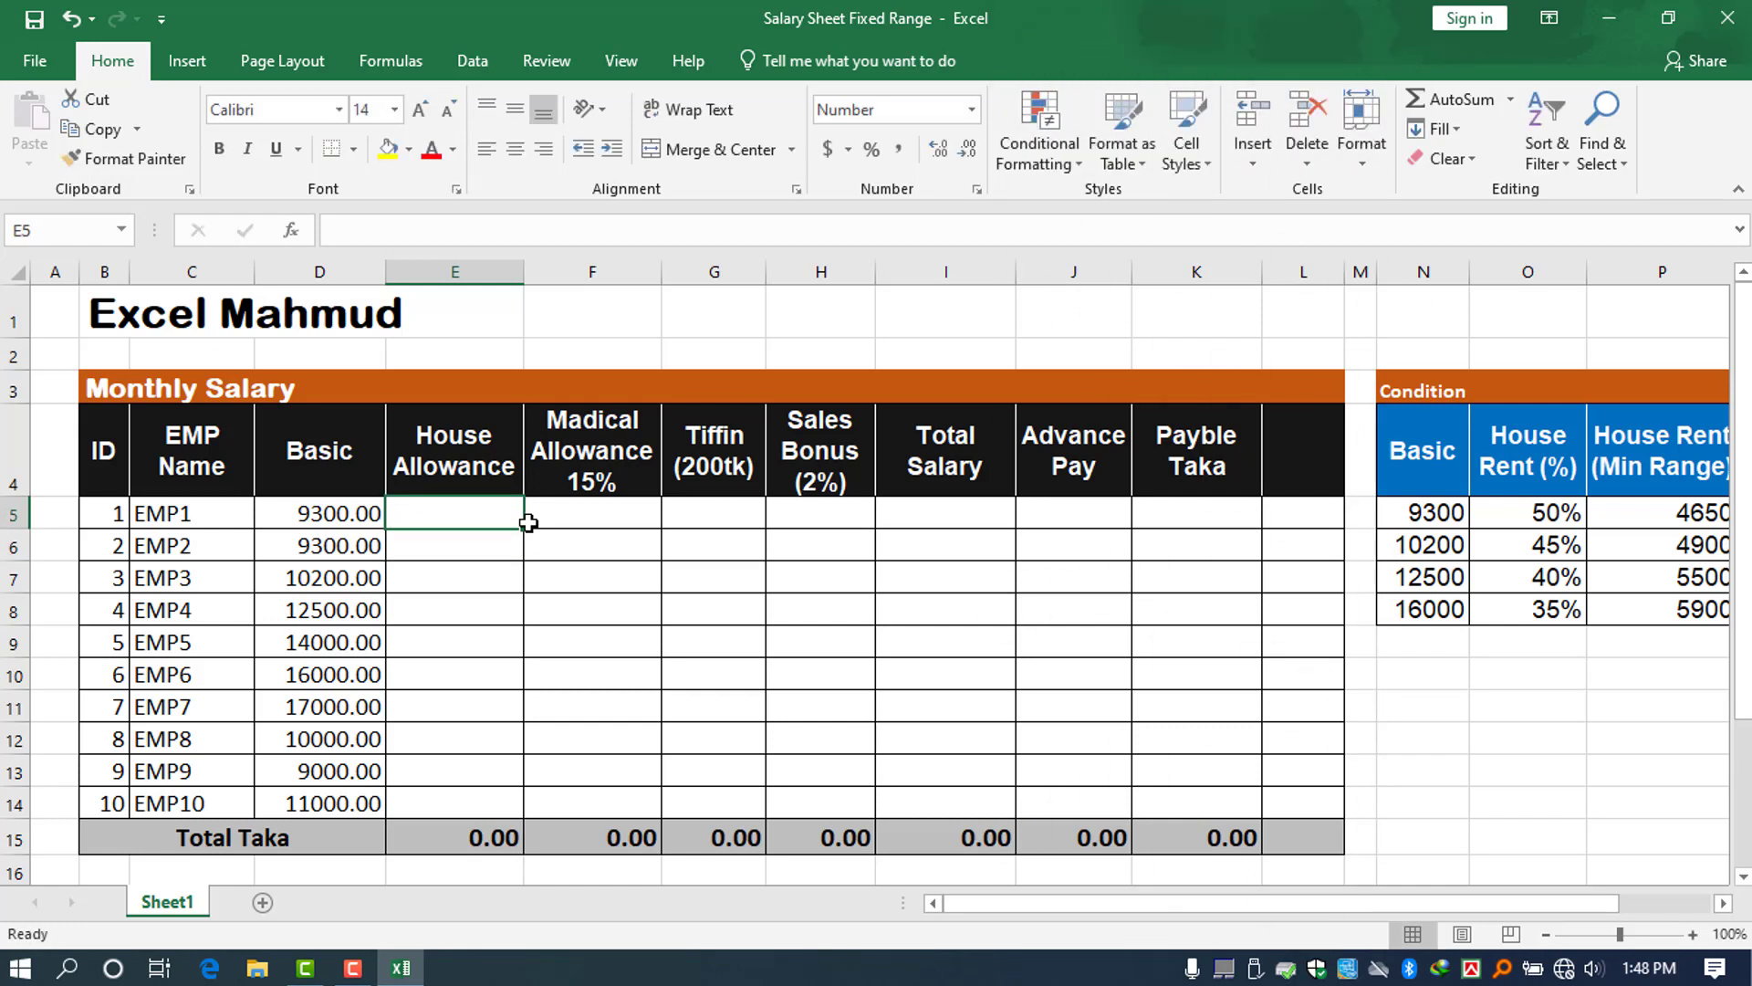
{"action": "left_click_drag", "start_coordinate": [1395, 485], "coordinate": [1669, 609]}
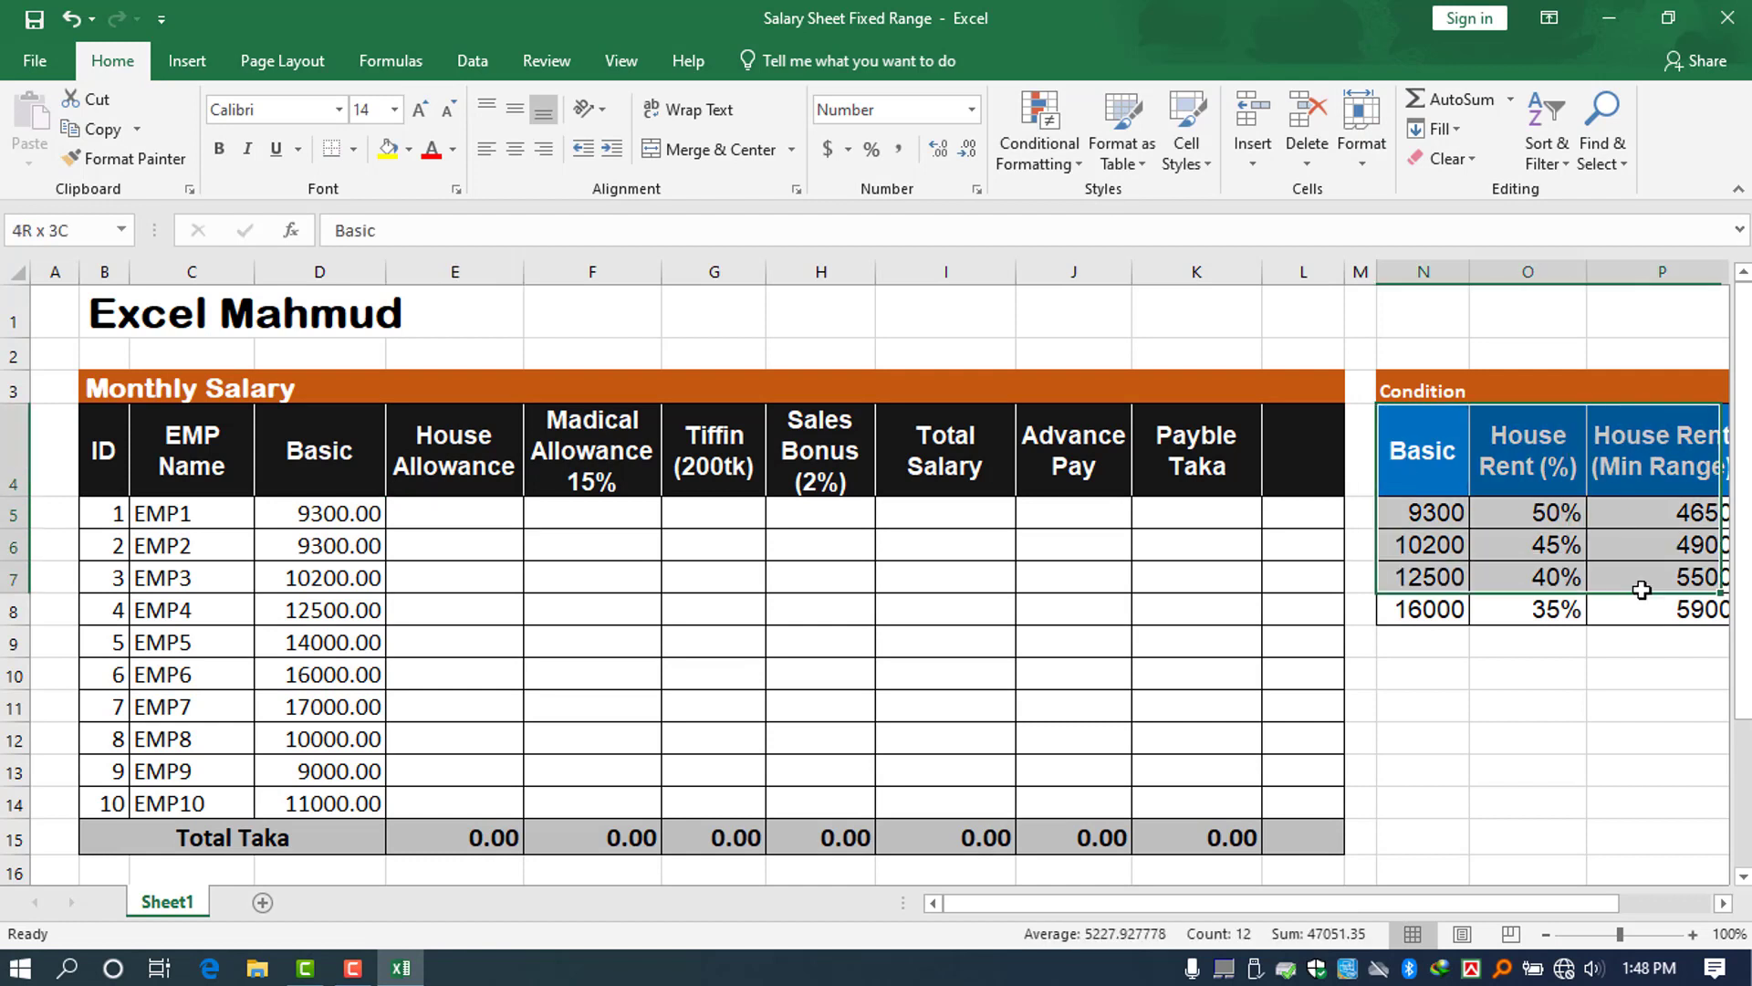
{"action": "left_click_drag", "start_coordinate": [1670, 525], "coordinate": [1670, 577]}
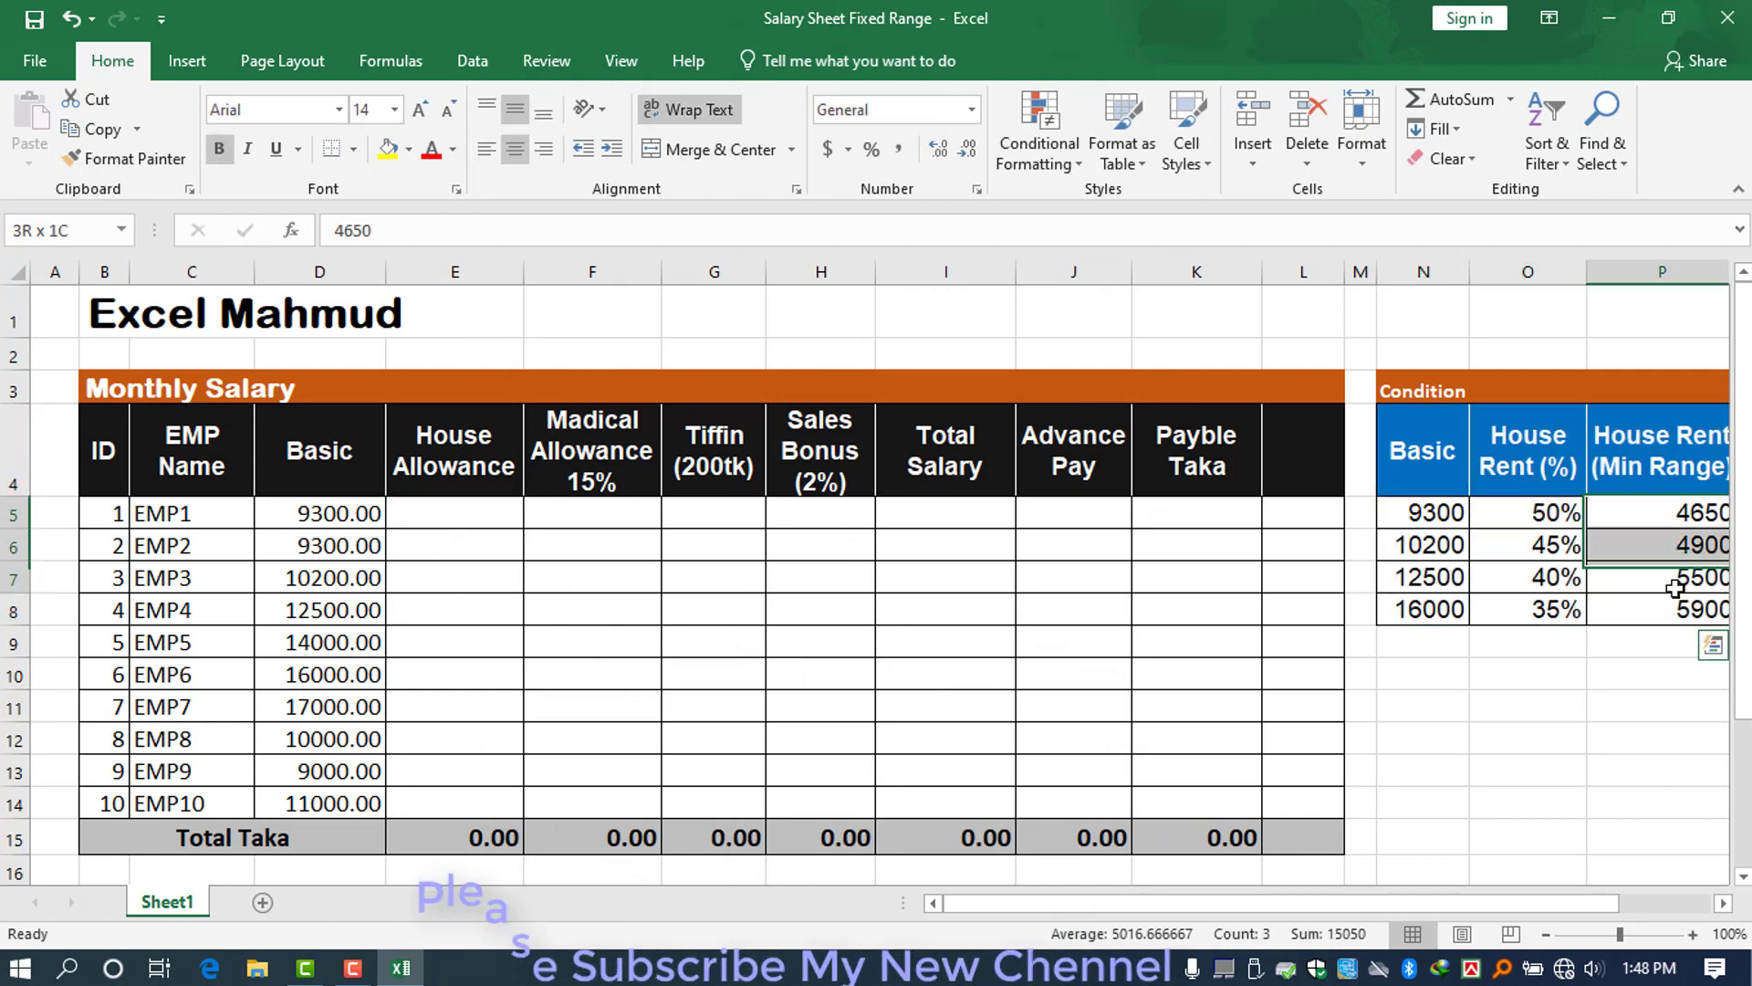
{"action": "left_click_drag", "start_coordinate": [1430, 512], "coordinate": [1539, 595]}
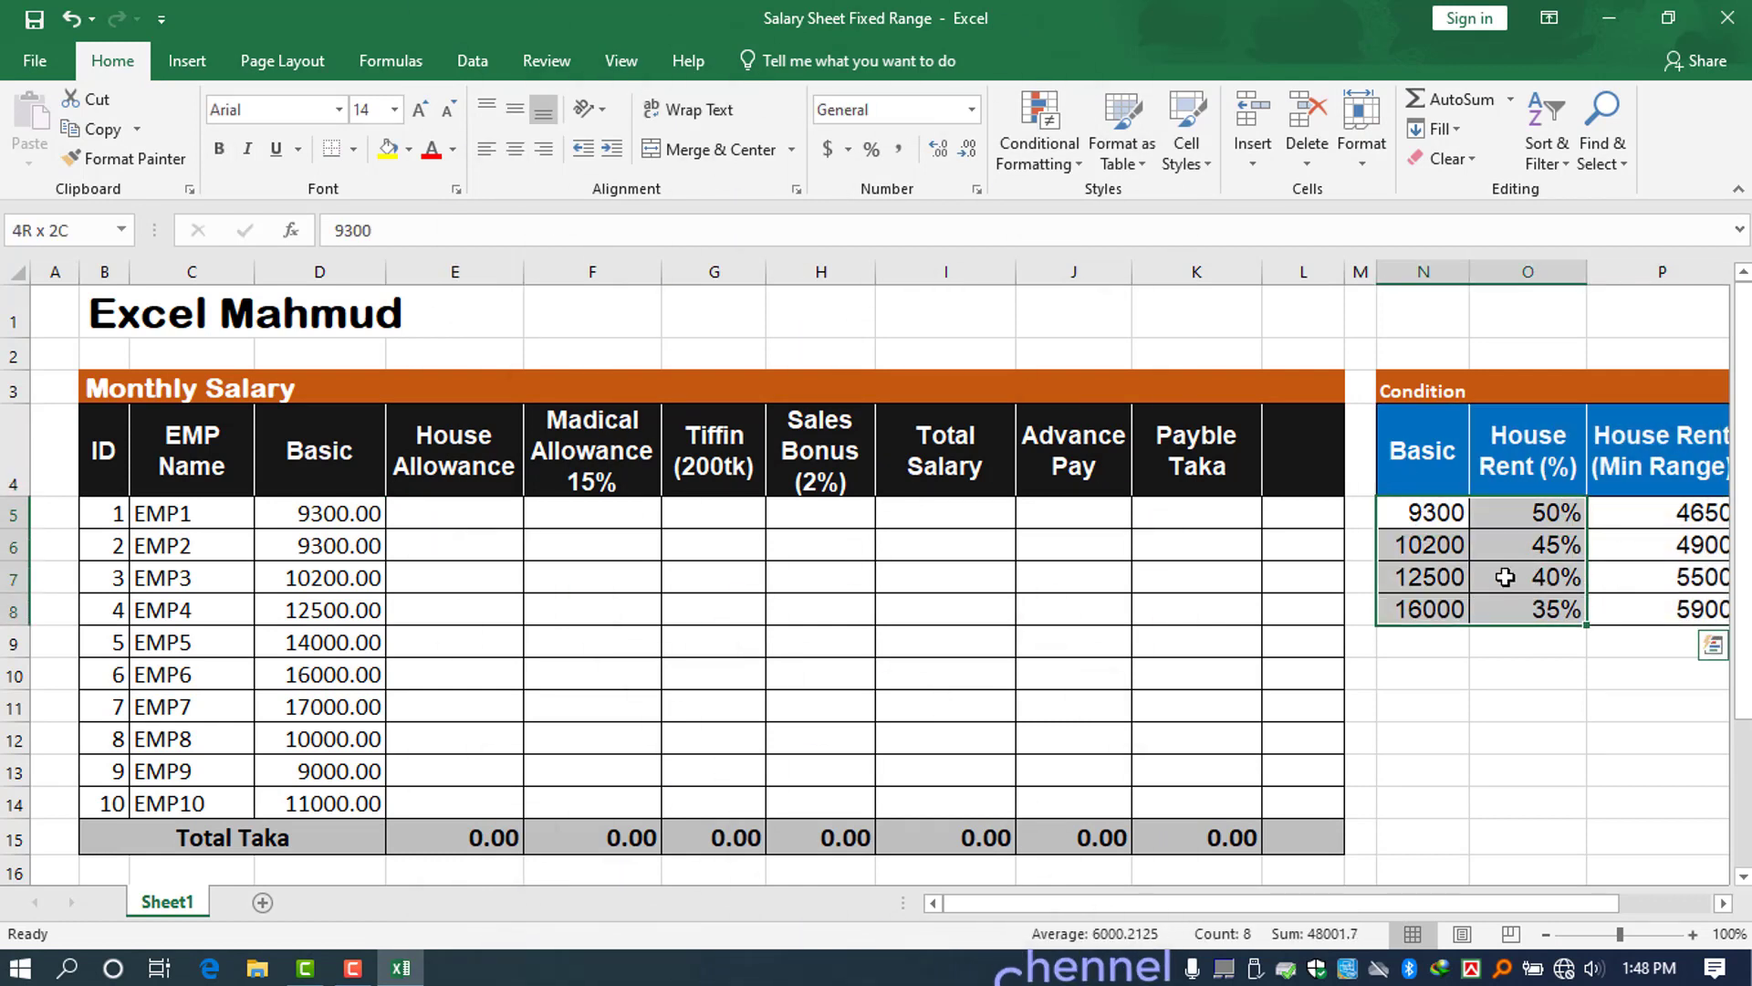
{"action": "left_click_drag", "start_coordinate": [1437, 545], "coordinate": [1542, 576]}
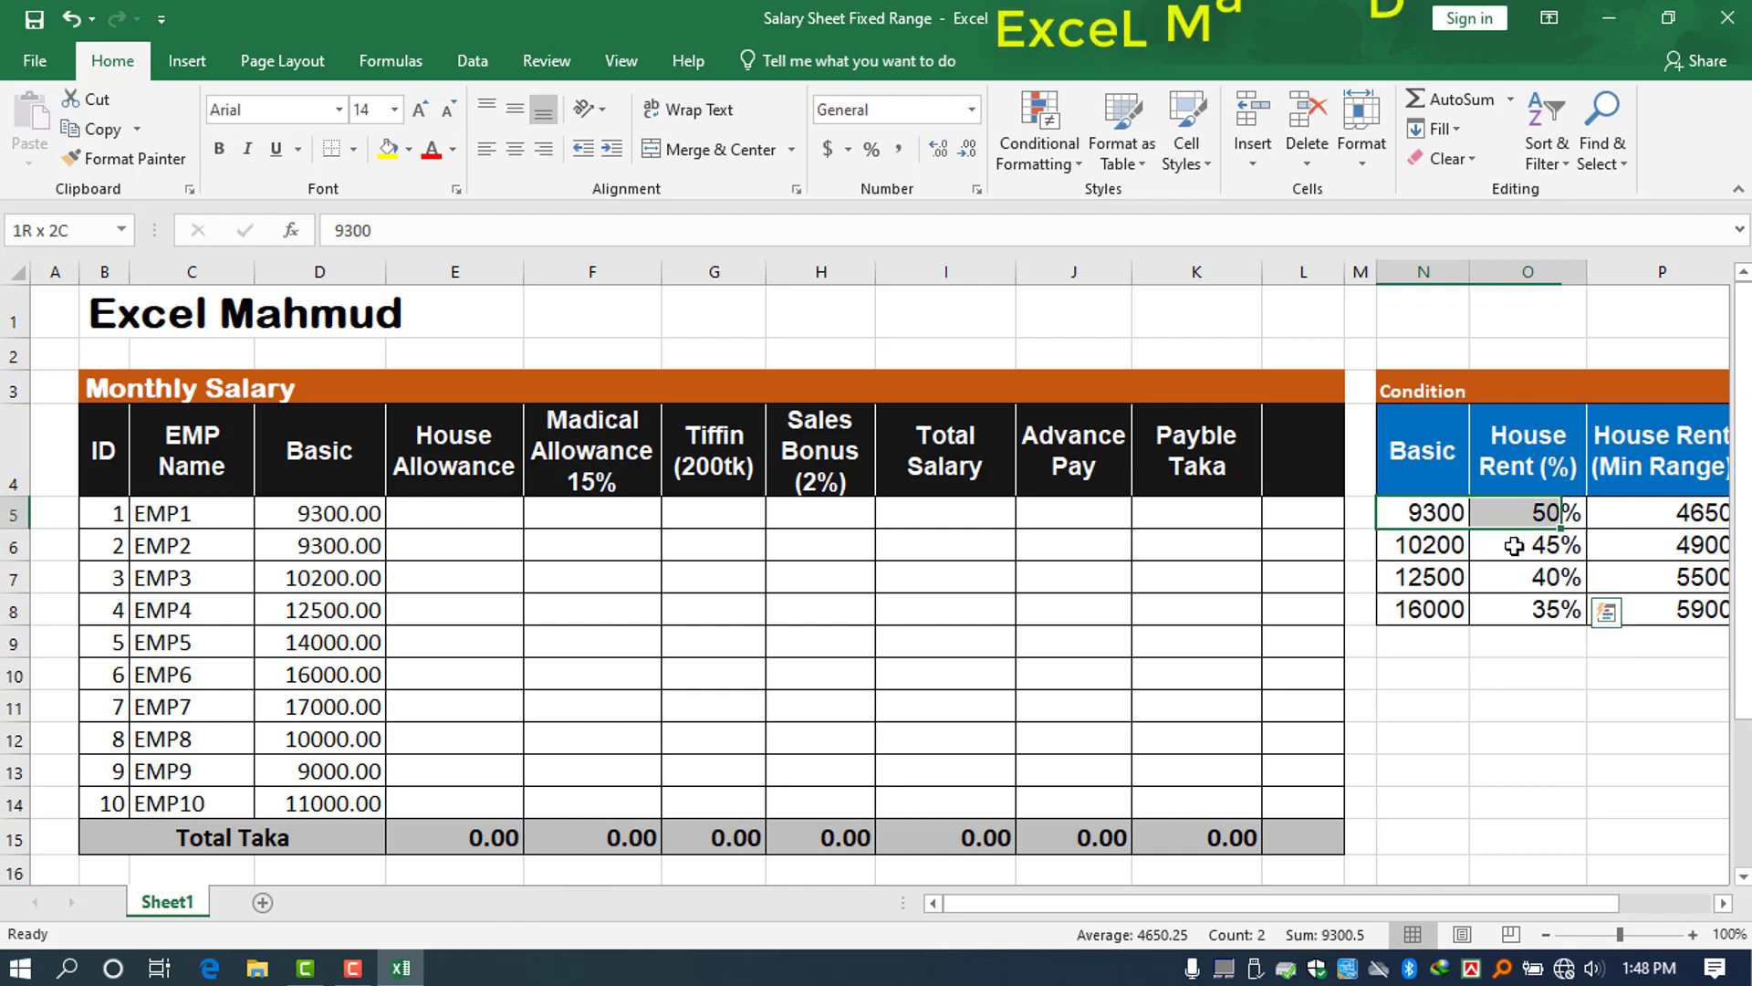
{"action": "left_click_drag", "start_coordinate": [1451, 514], "coordinate": [1528, 623]}
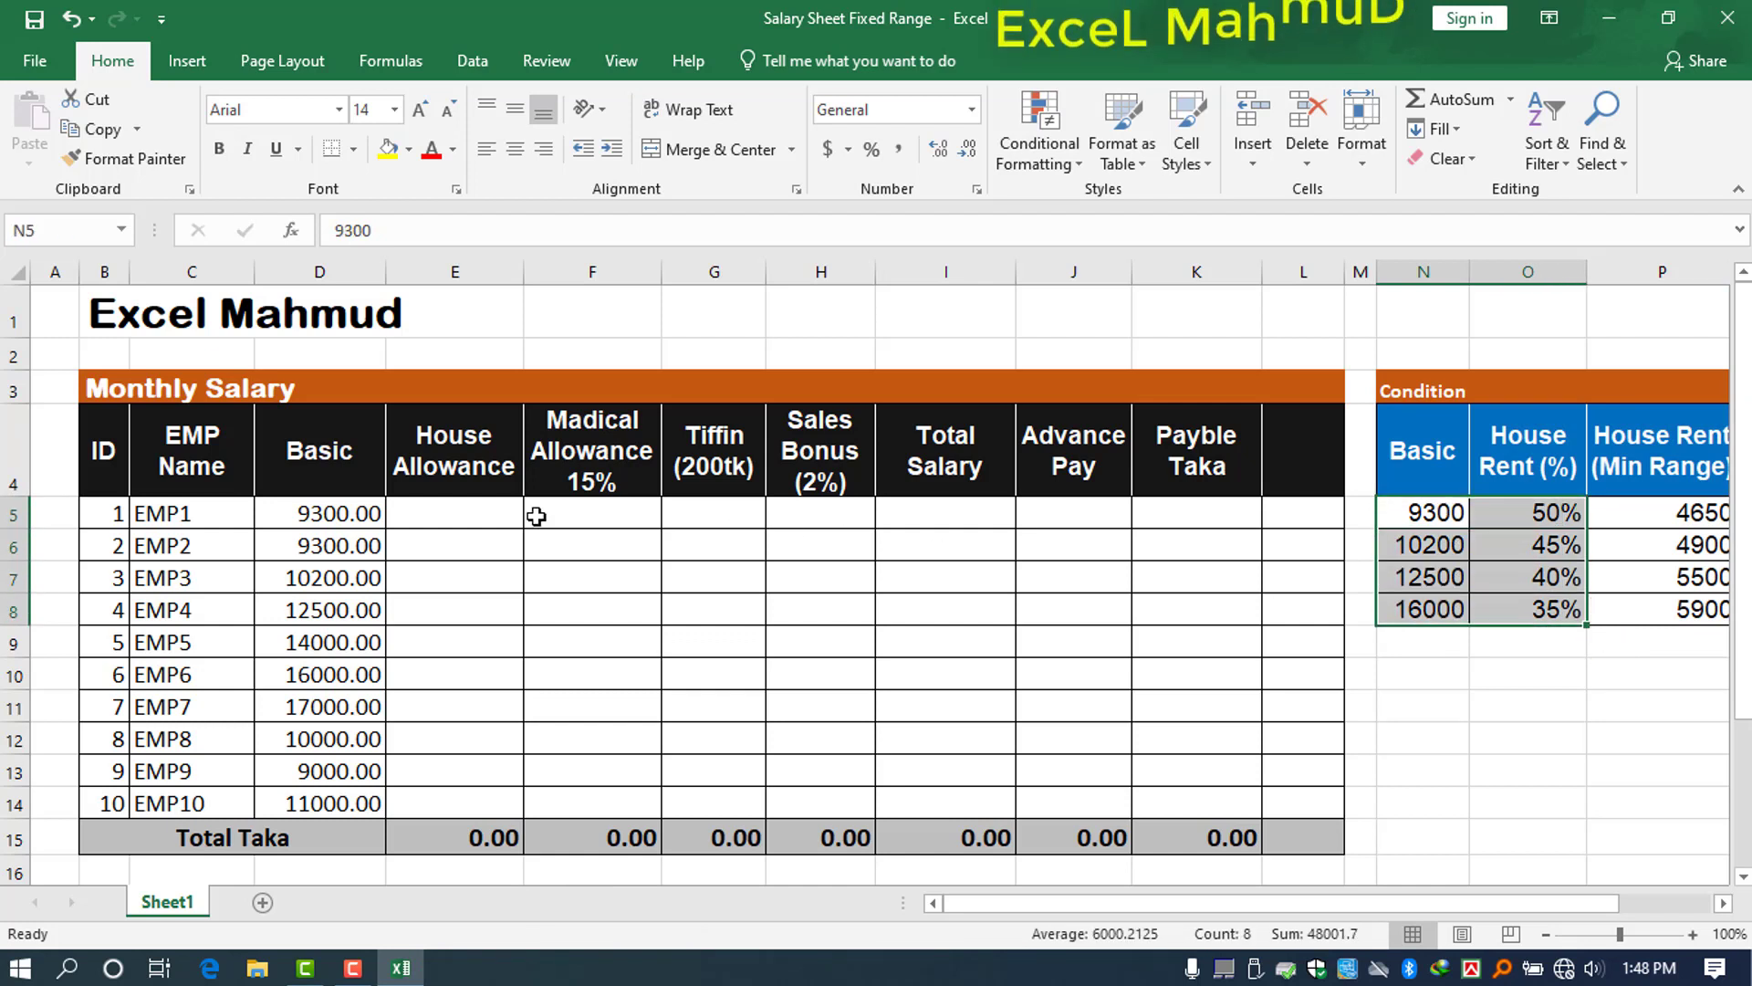
{"action": "left_click", "coordinate": [498, 513]}
{"action": "type", "text": "="}
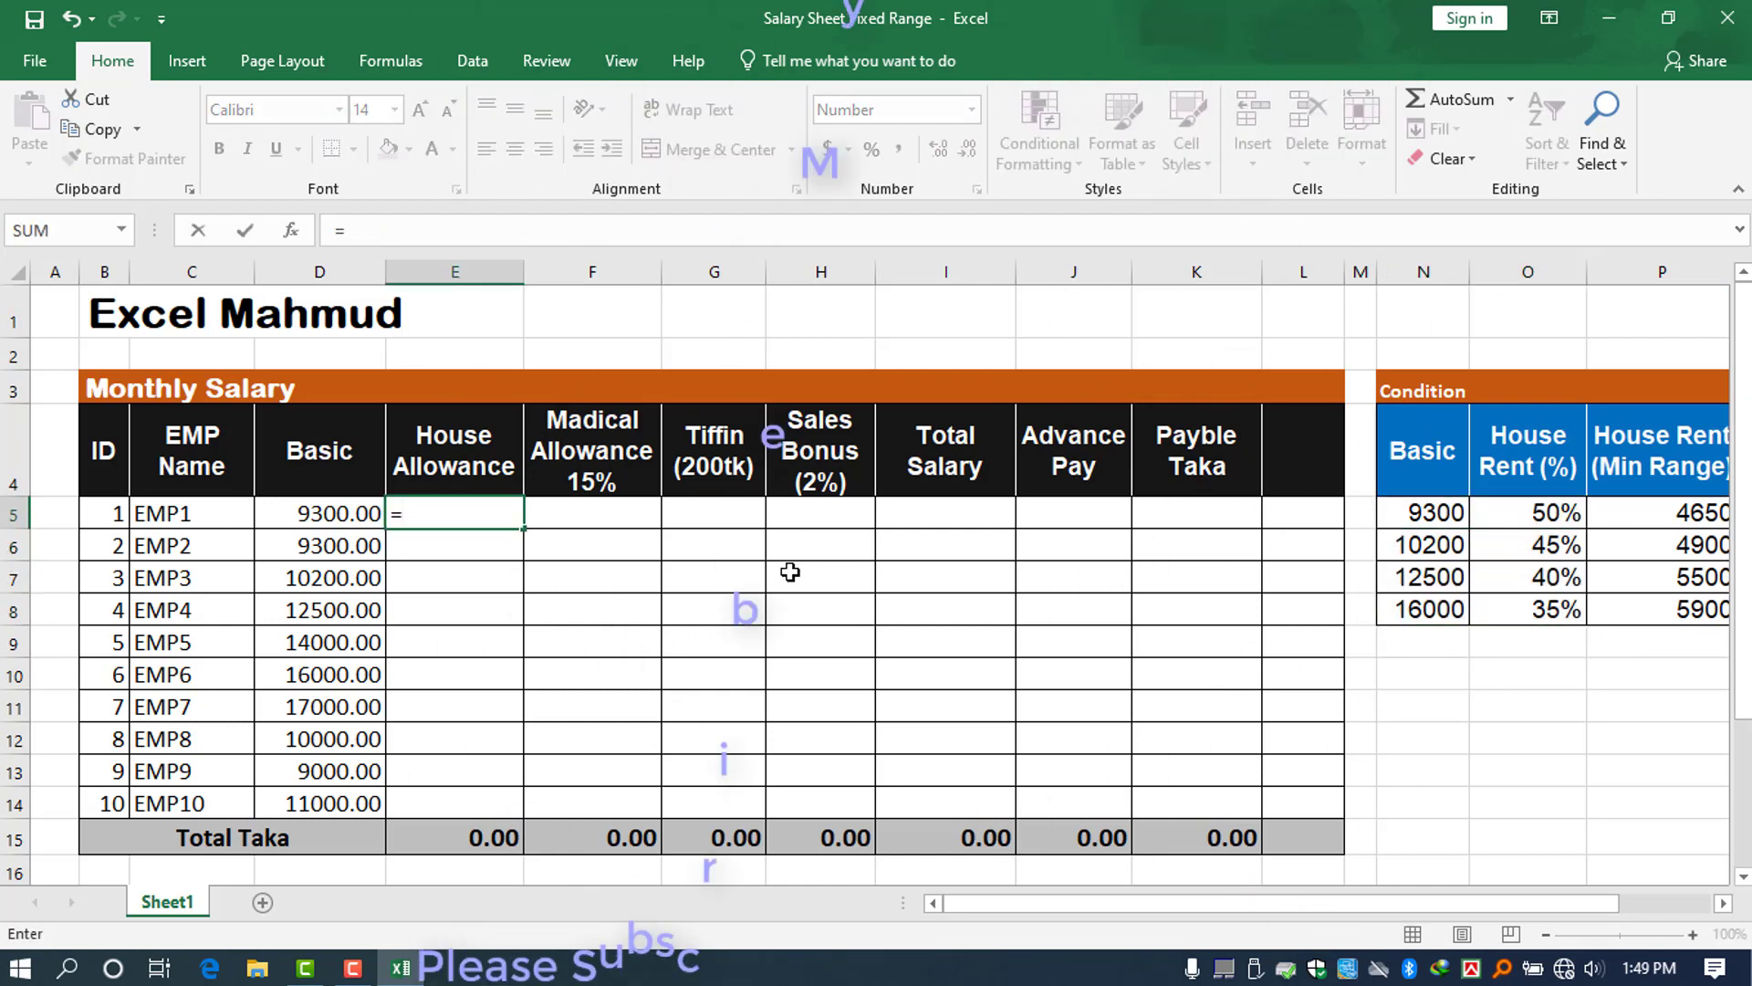
{"action": "type", "text": "if"}
{"action": "key", "text": "Tab"}
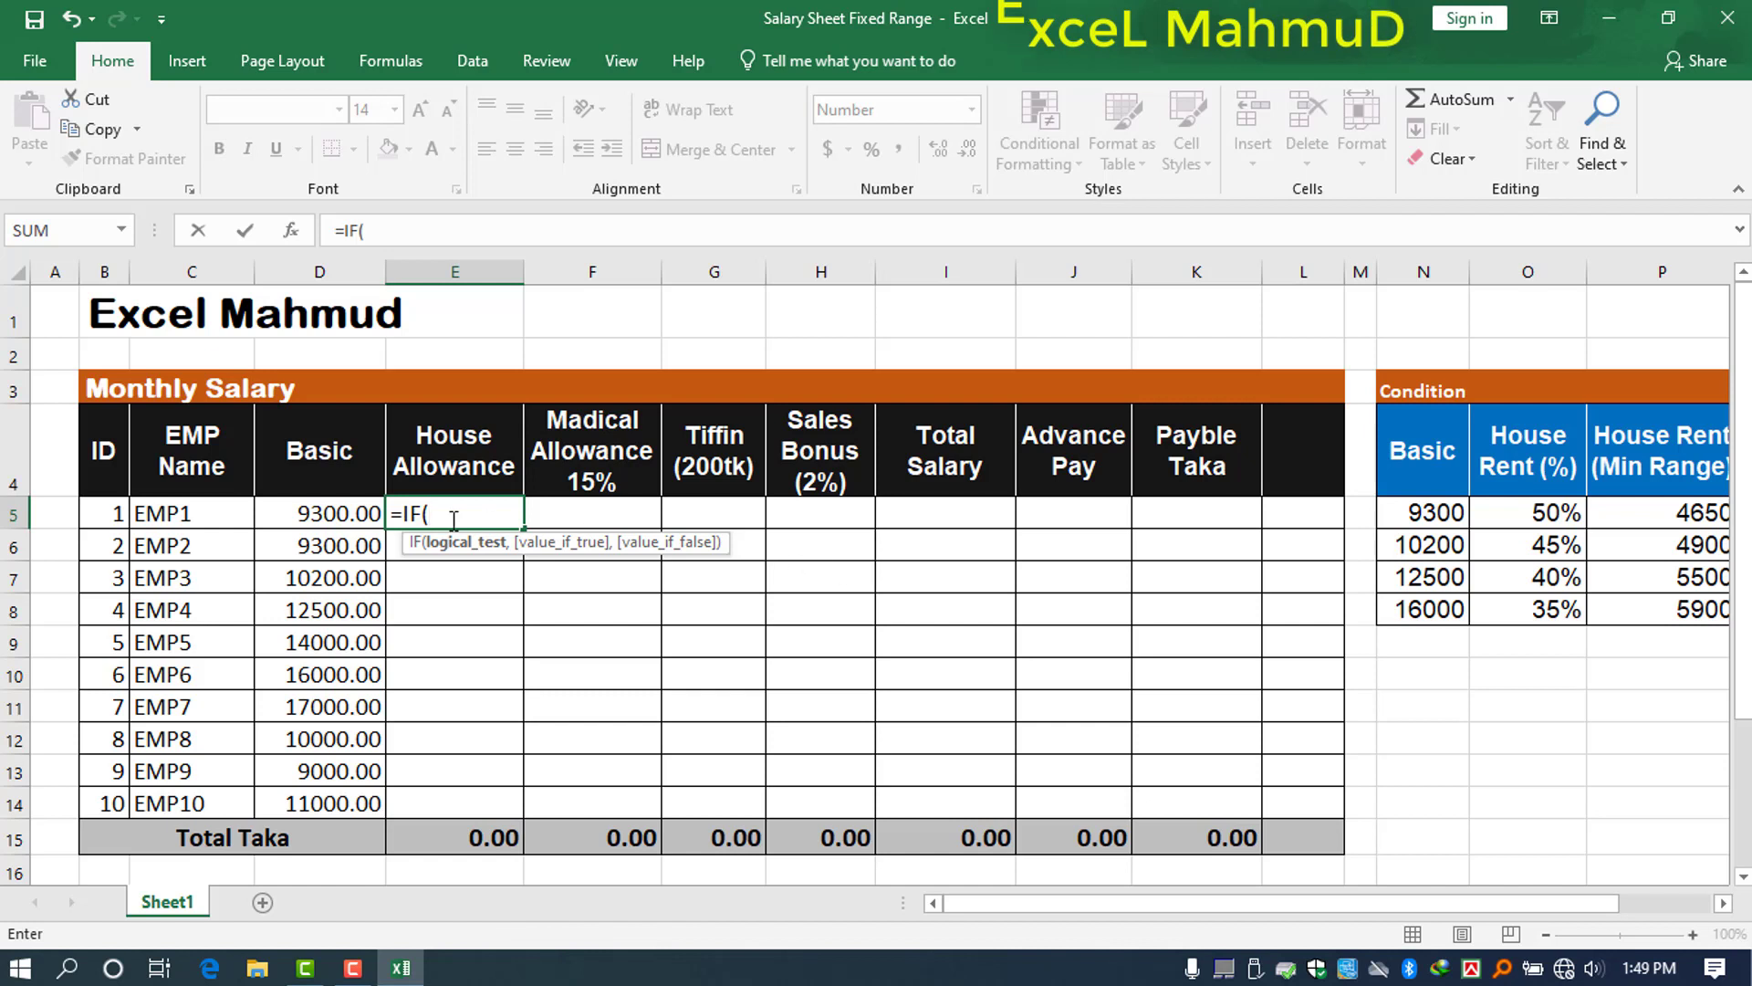
{"action": "left_click", "coordinate": [315, 513]}
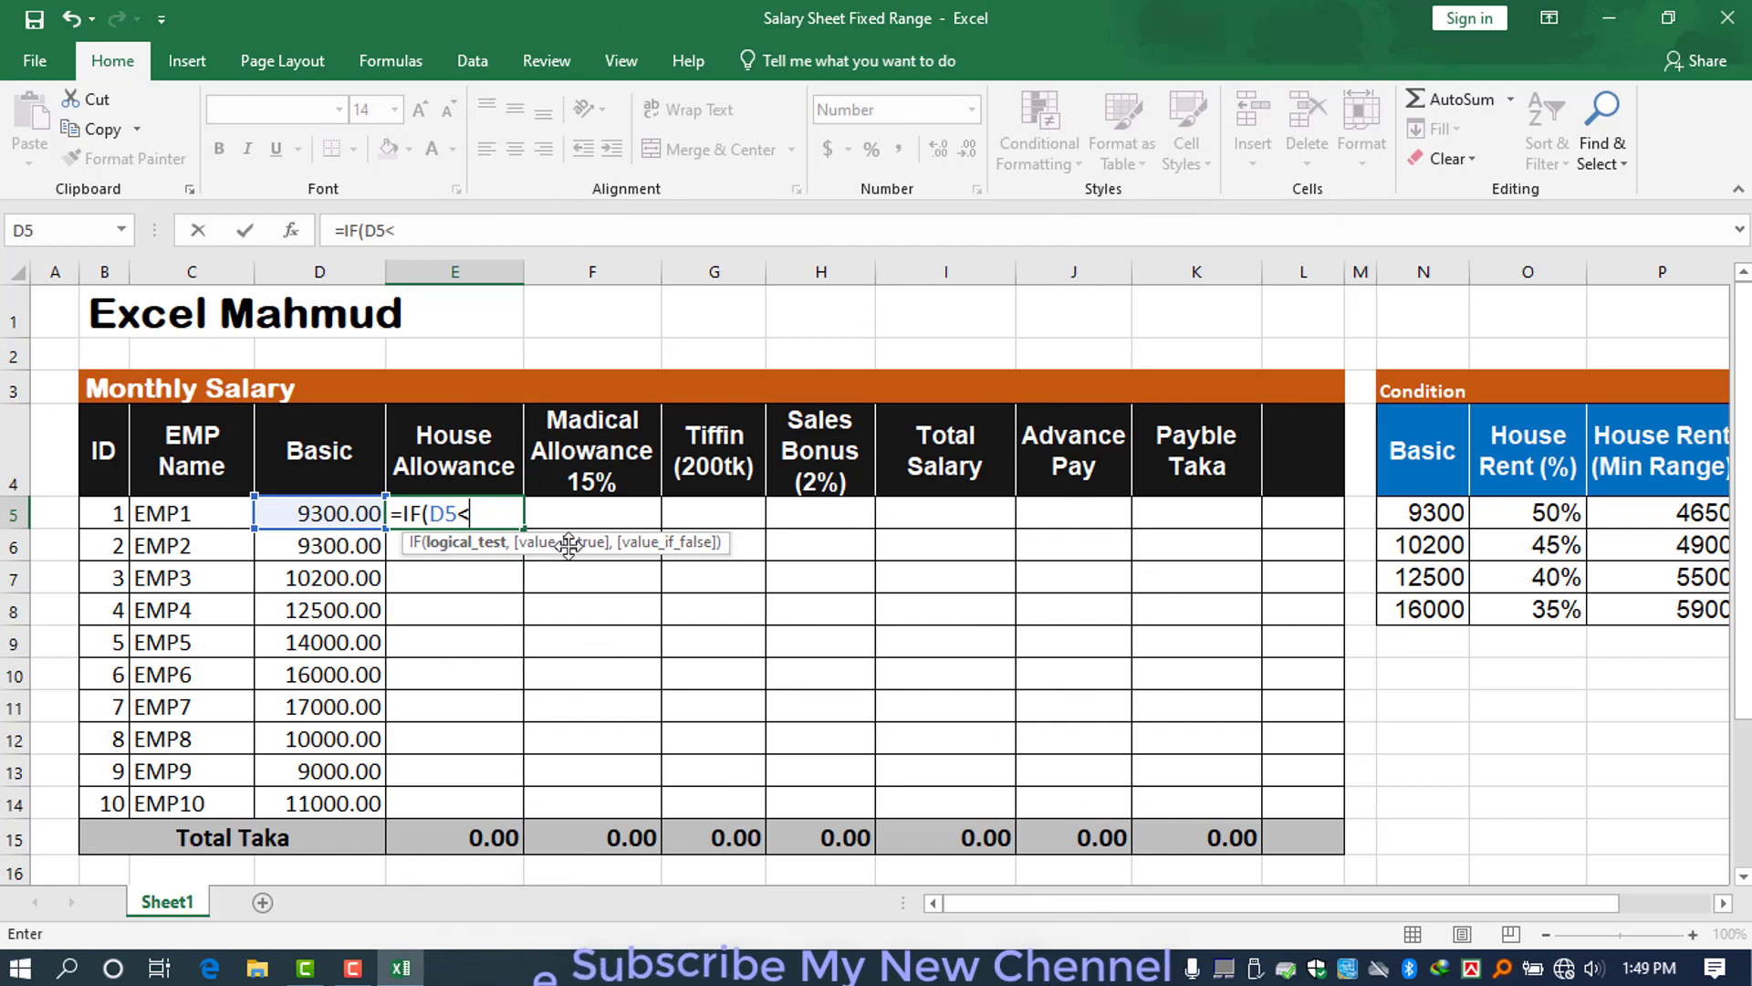
{"action": "left_click", "coordinate": [1427, 614]}
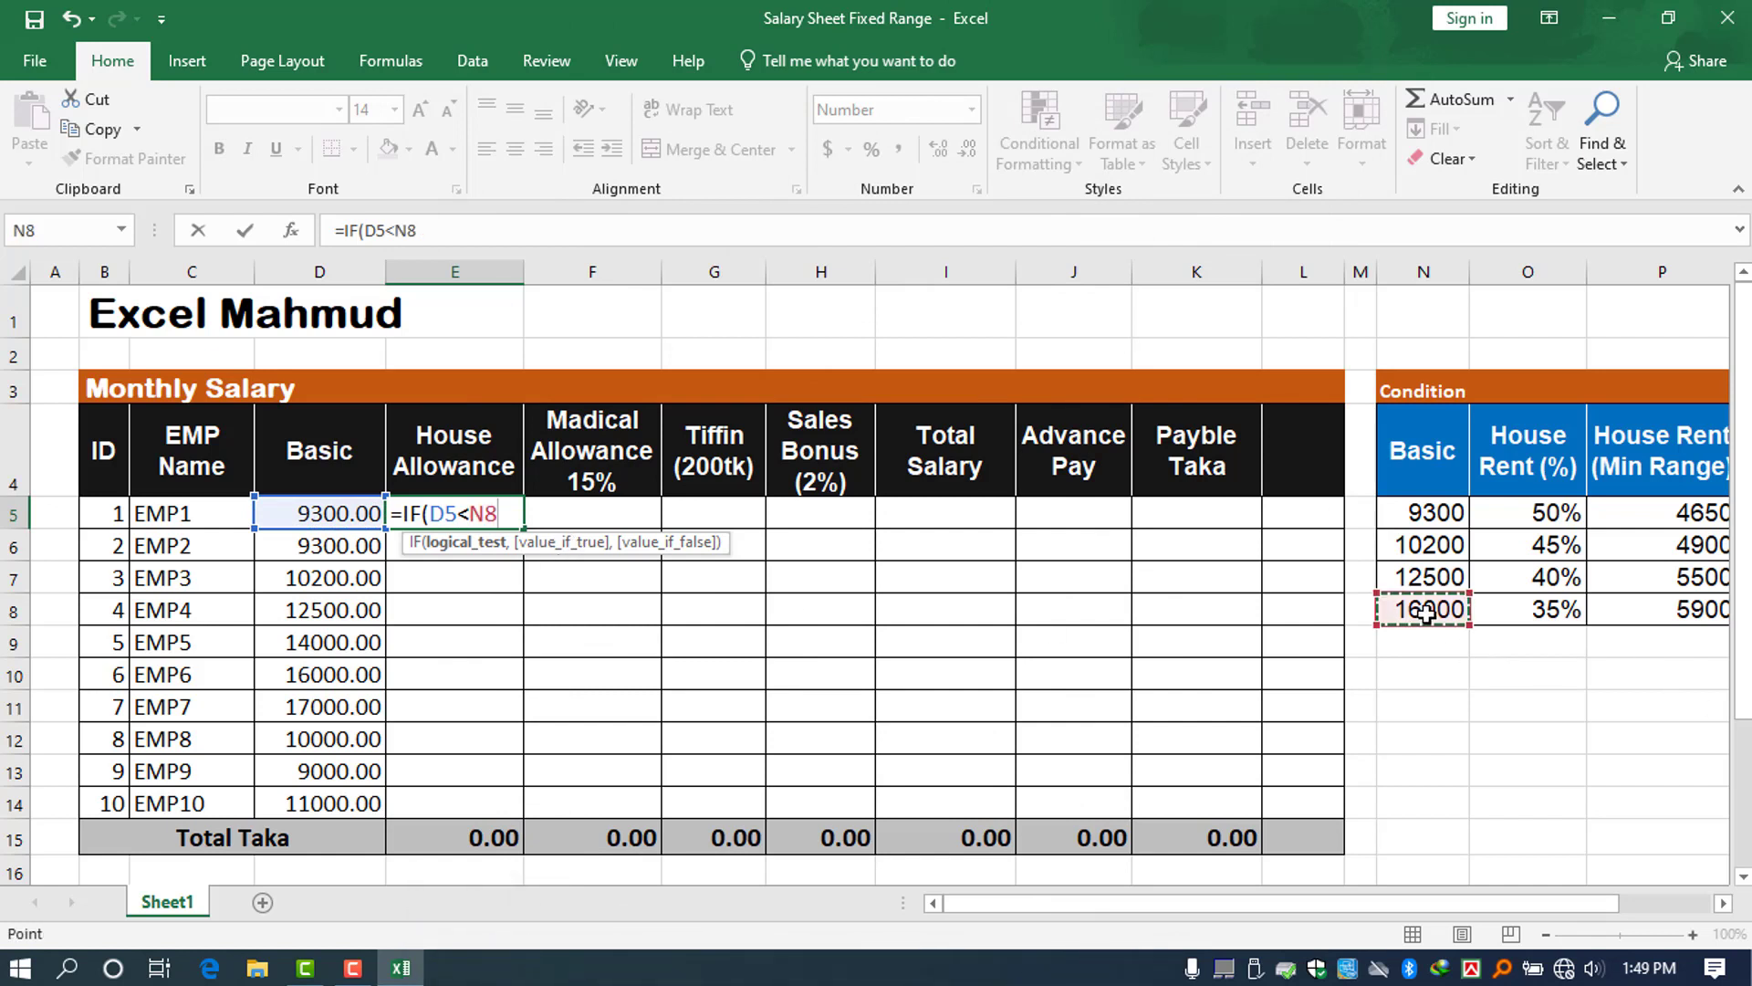
{"action": "key", "text": "BackSpace"}
{"action": "key", "text": "BackSpace"}
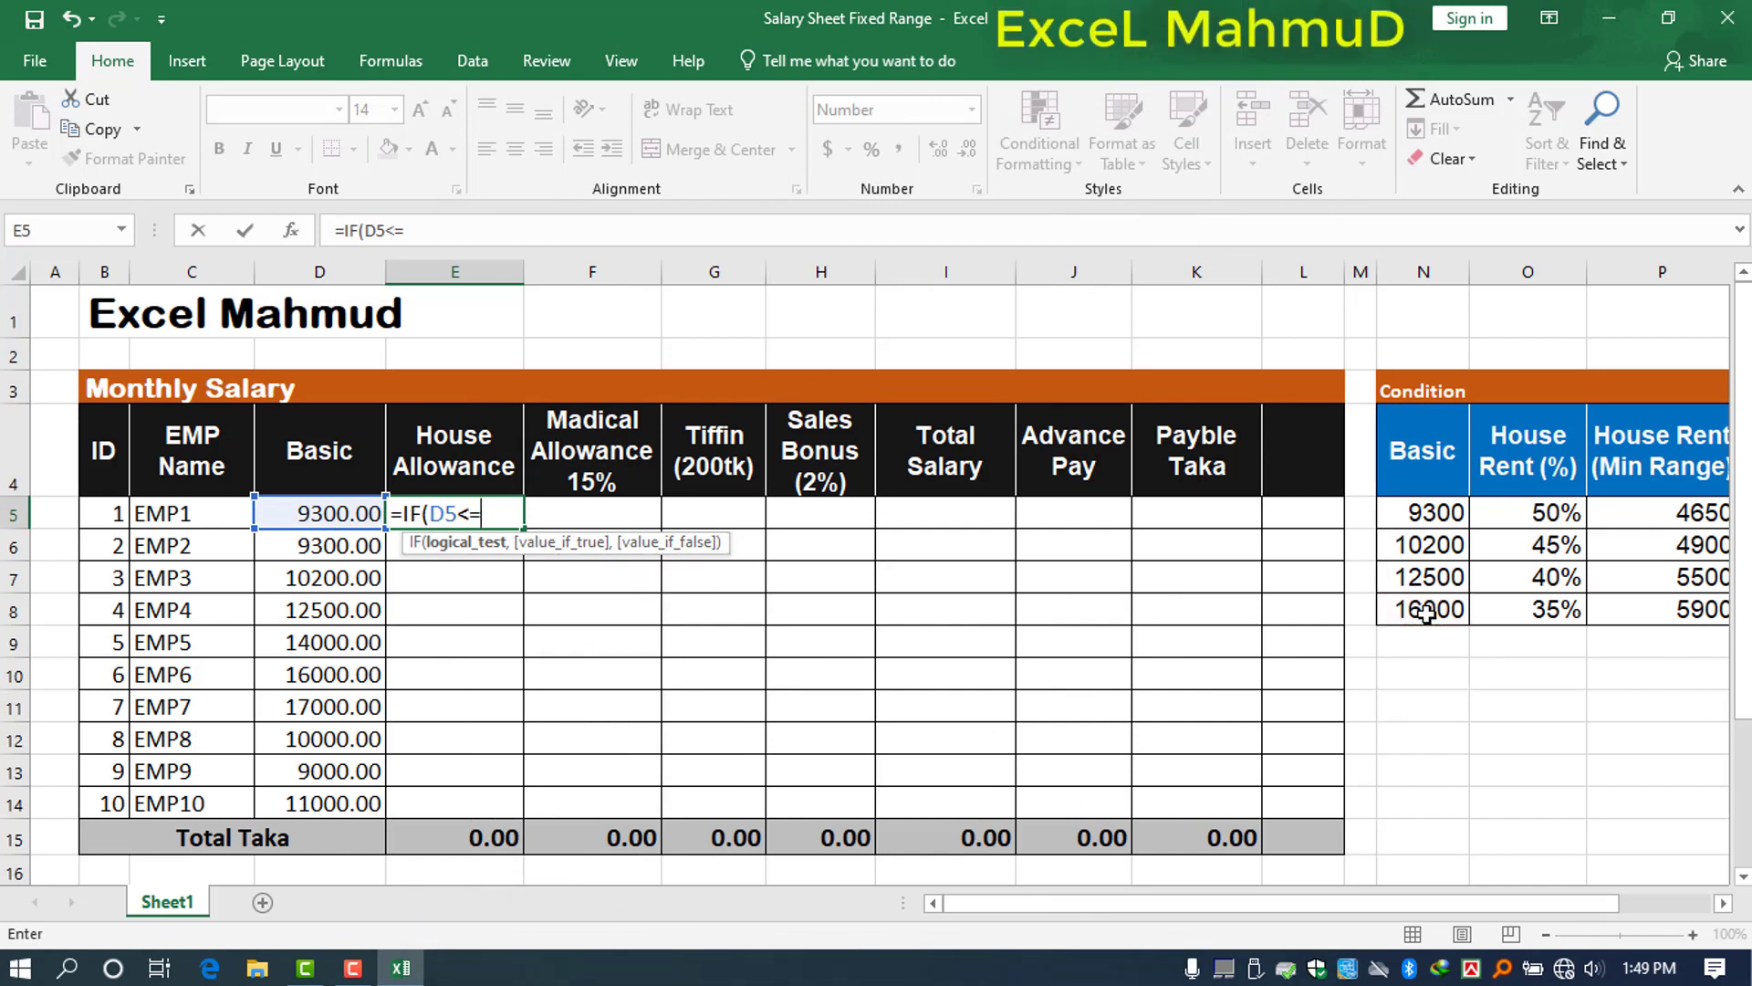
{"action": "left_click", "coordinate": [1458, 606]}
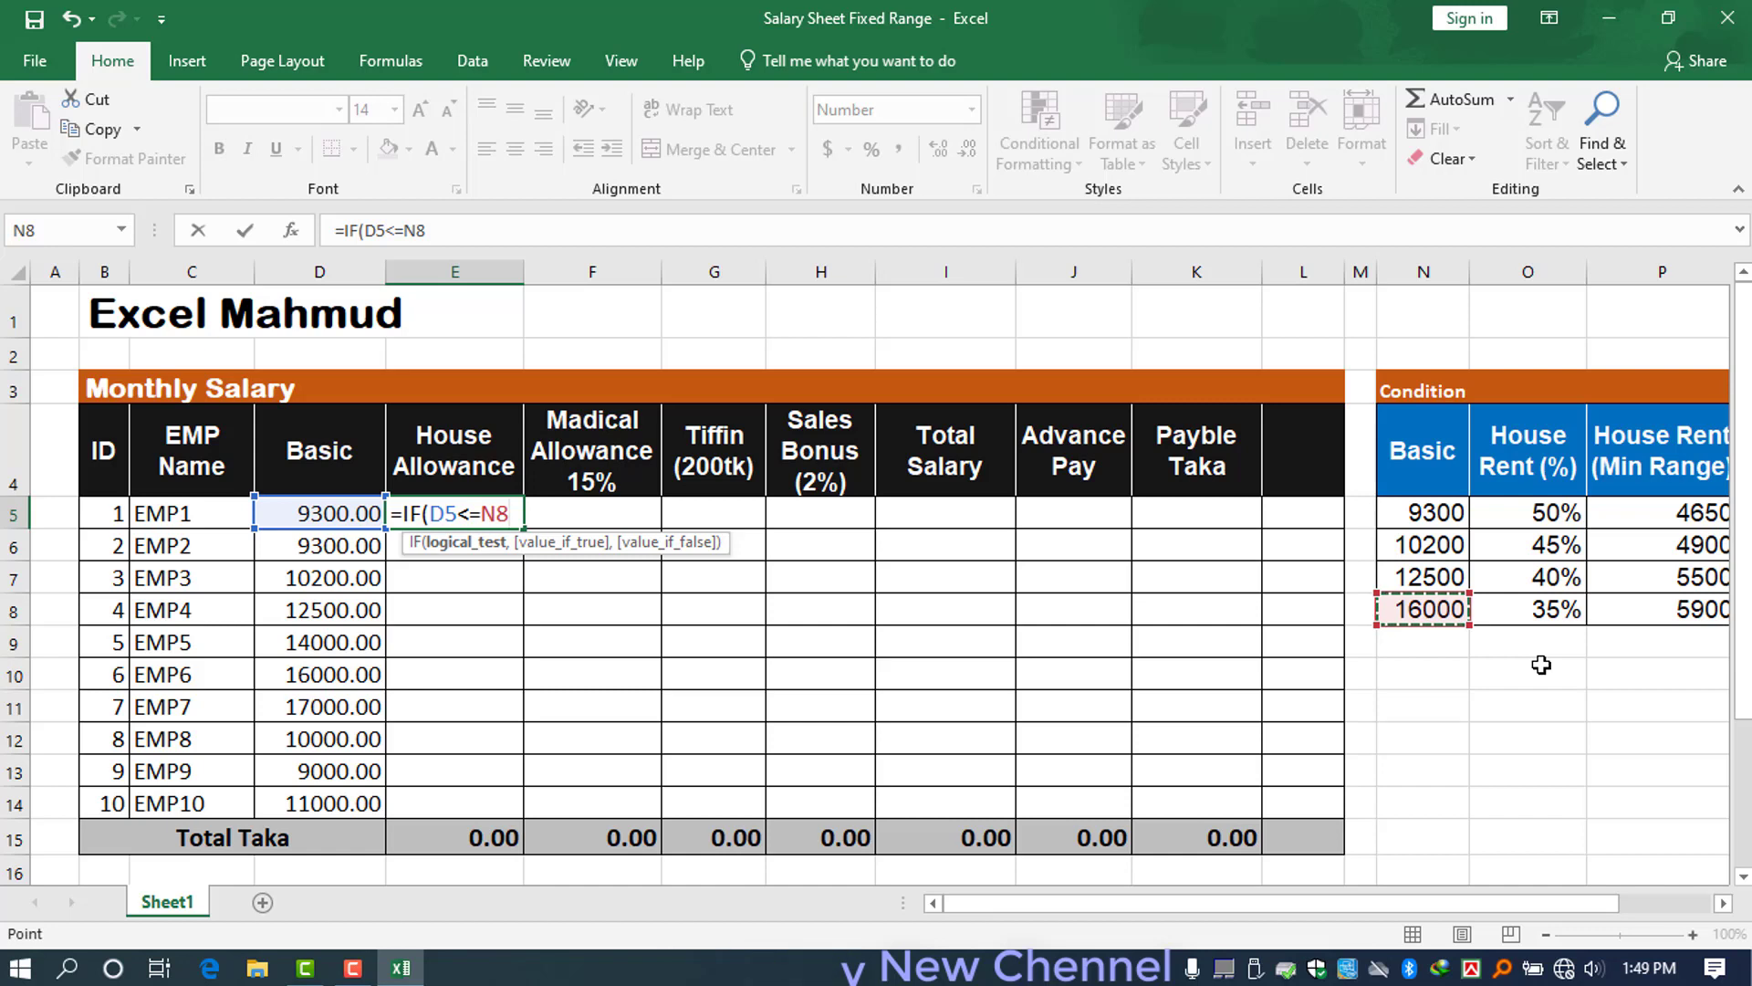
{"action": "scroll", "coordinate": [1543, 666], "scroll_direction": "down", "scroll_amount": 3}
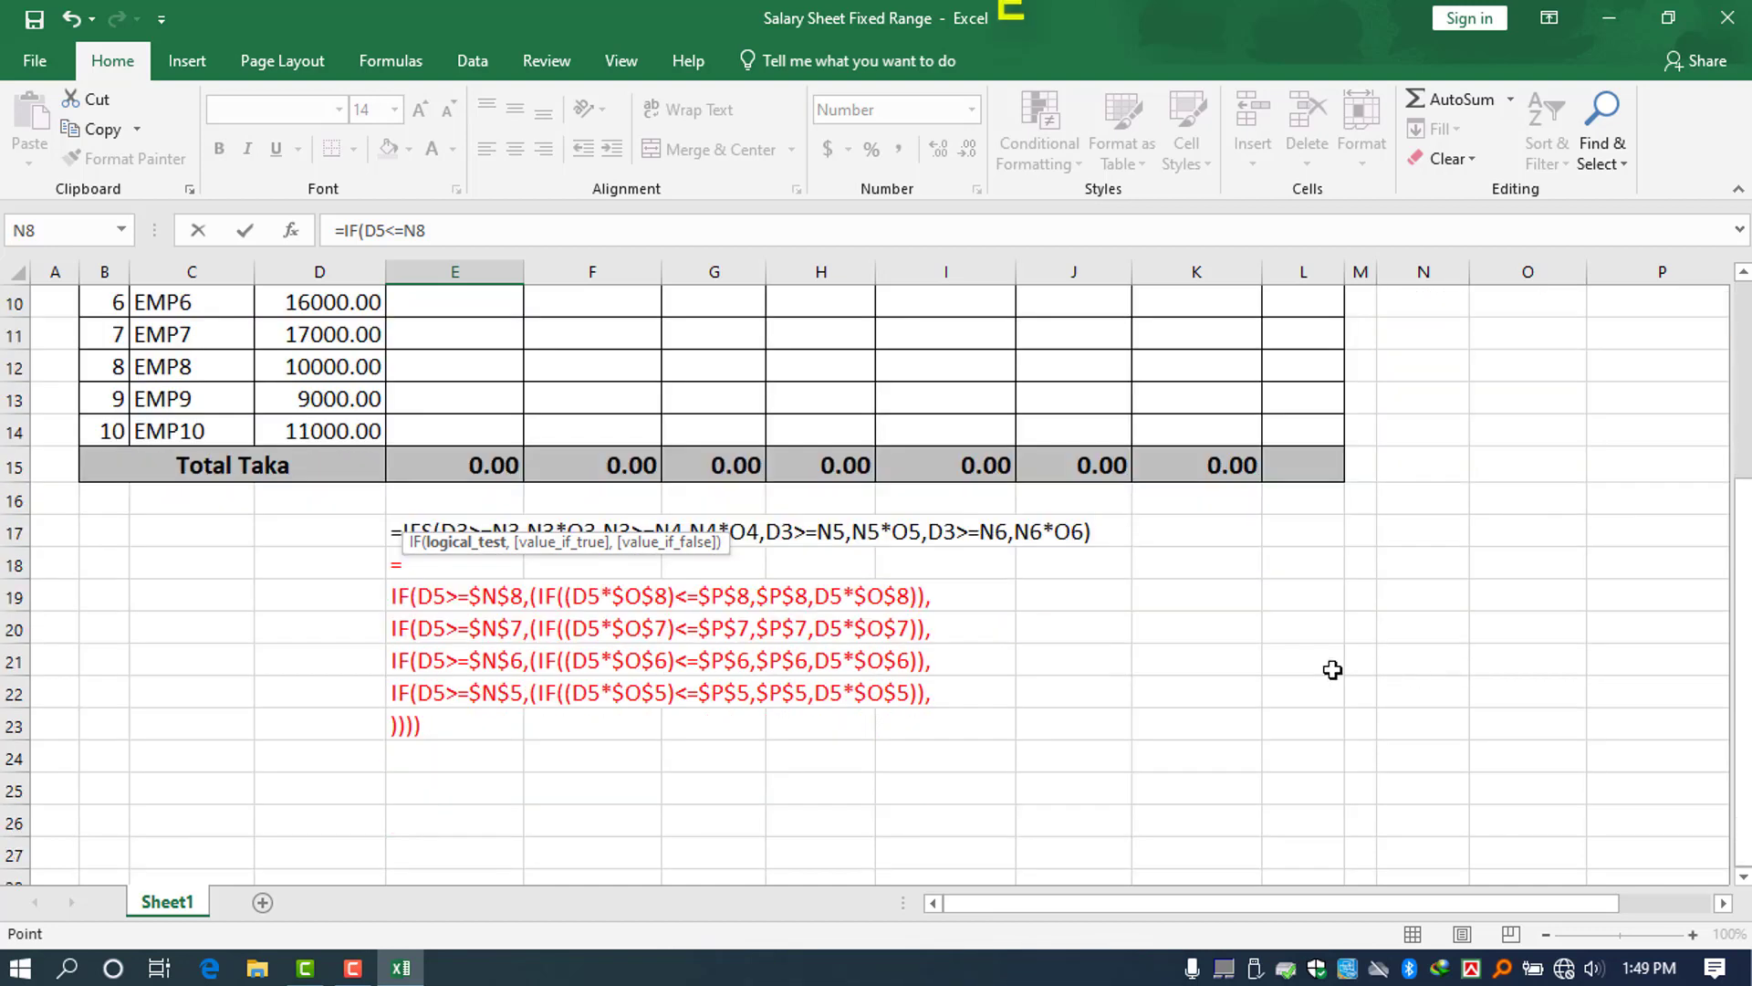
{"action": "scroll", "coordinate": [615, 667], "scroll_direction": "up", "scroll_amount": 3}
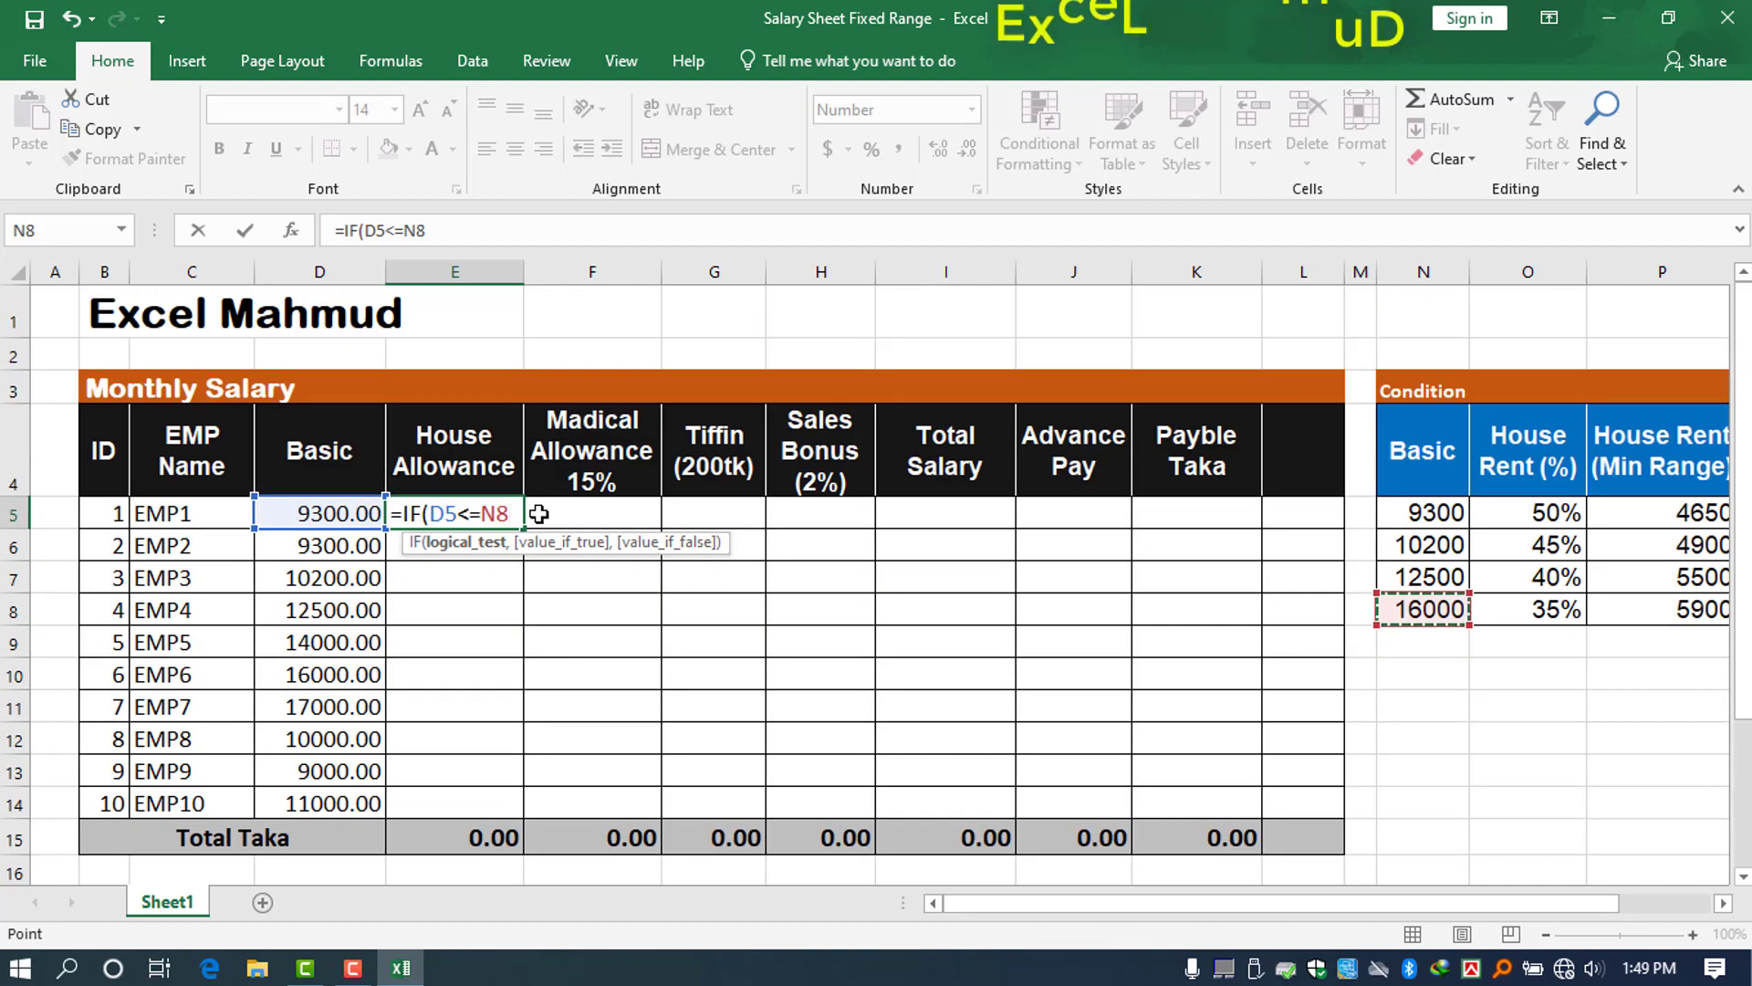
{"action": "key", "text": "BackSpace"}
{"action": "key", "text": "BackSpace"}
{"action": "key", "text": "BackSpace"}
{"action": "key", "text": "BackSpace"}
{"action": "type", "text": "\\"}
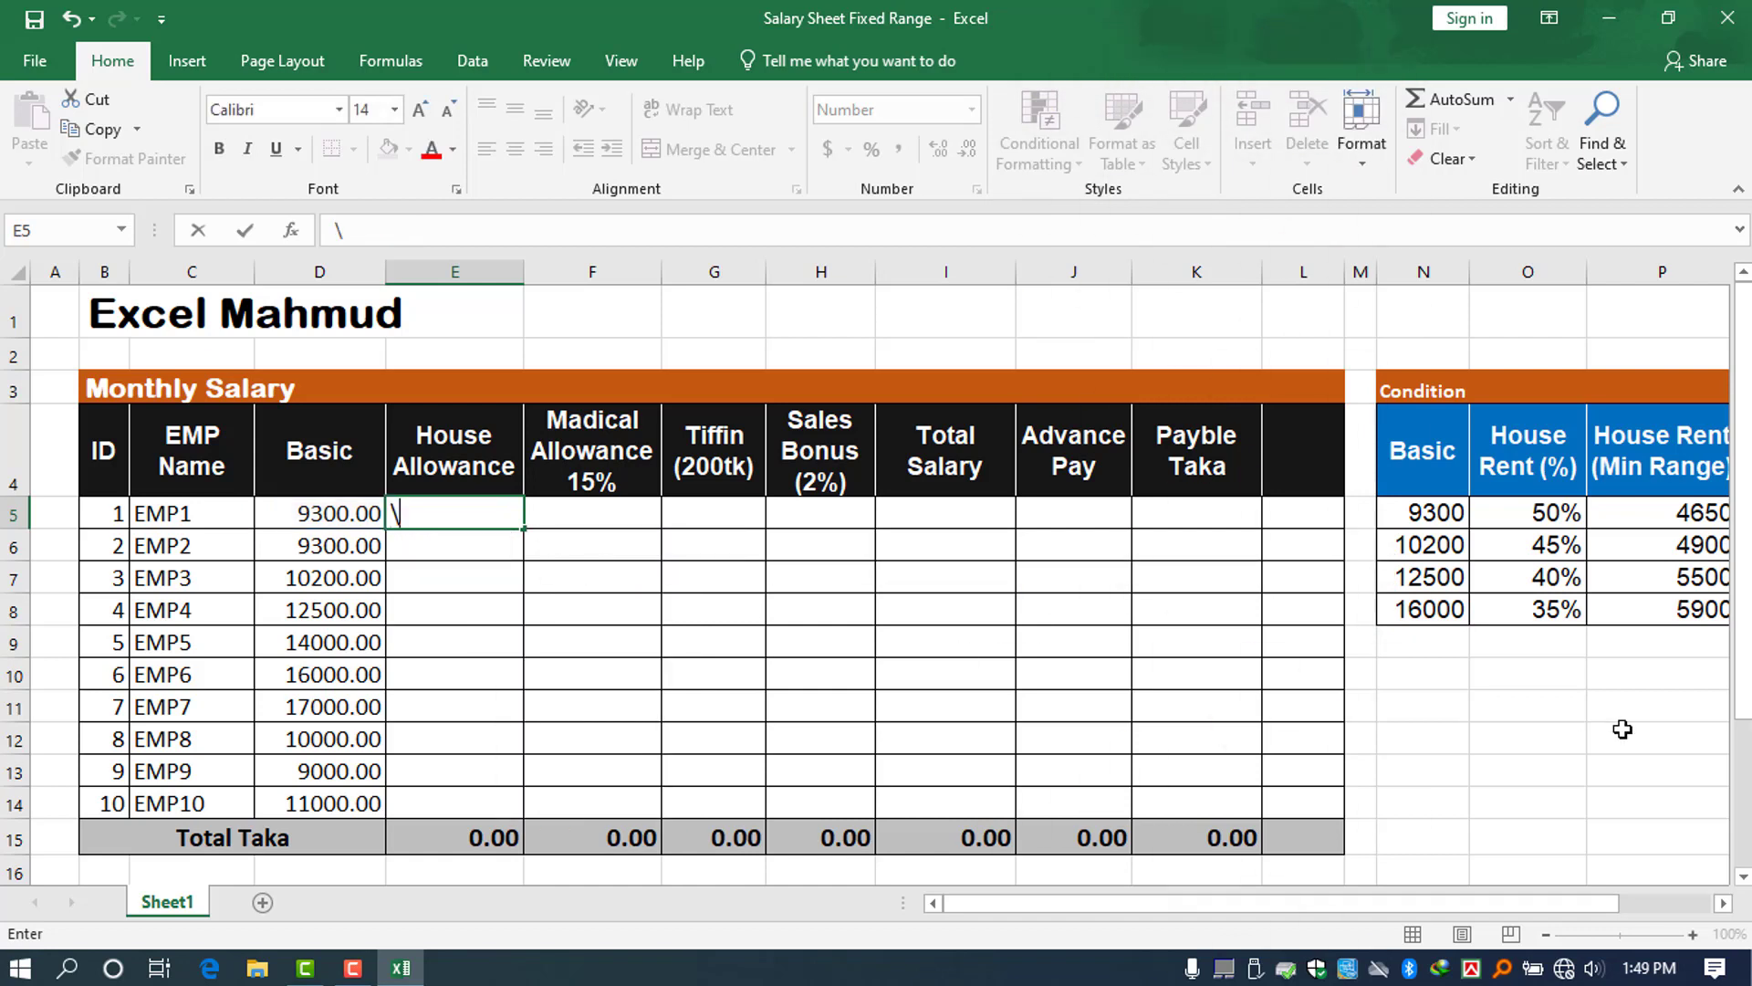
{"action": "key", "text": "Return"}
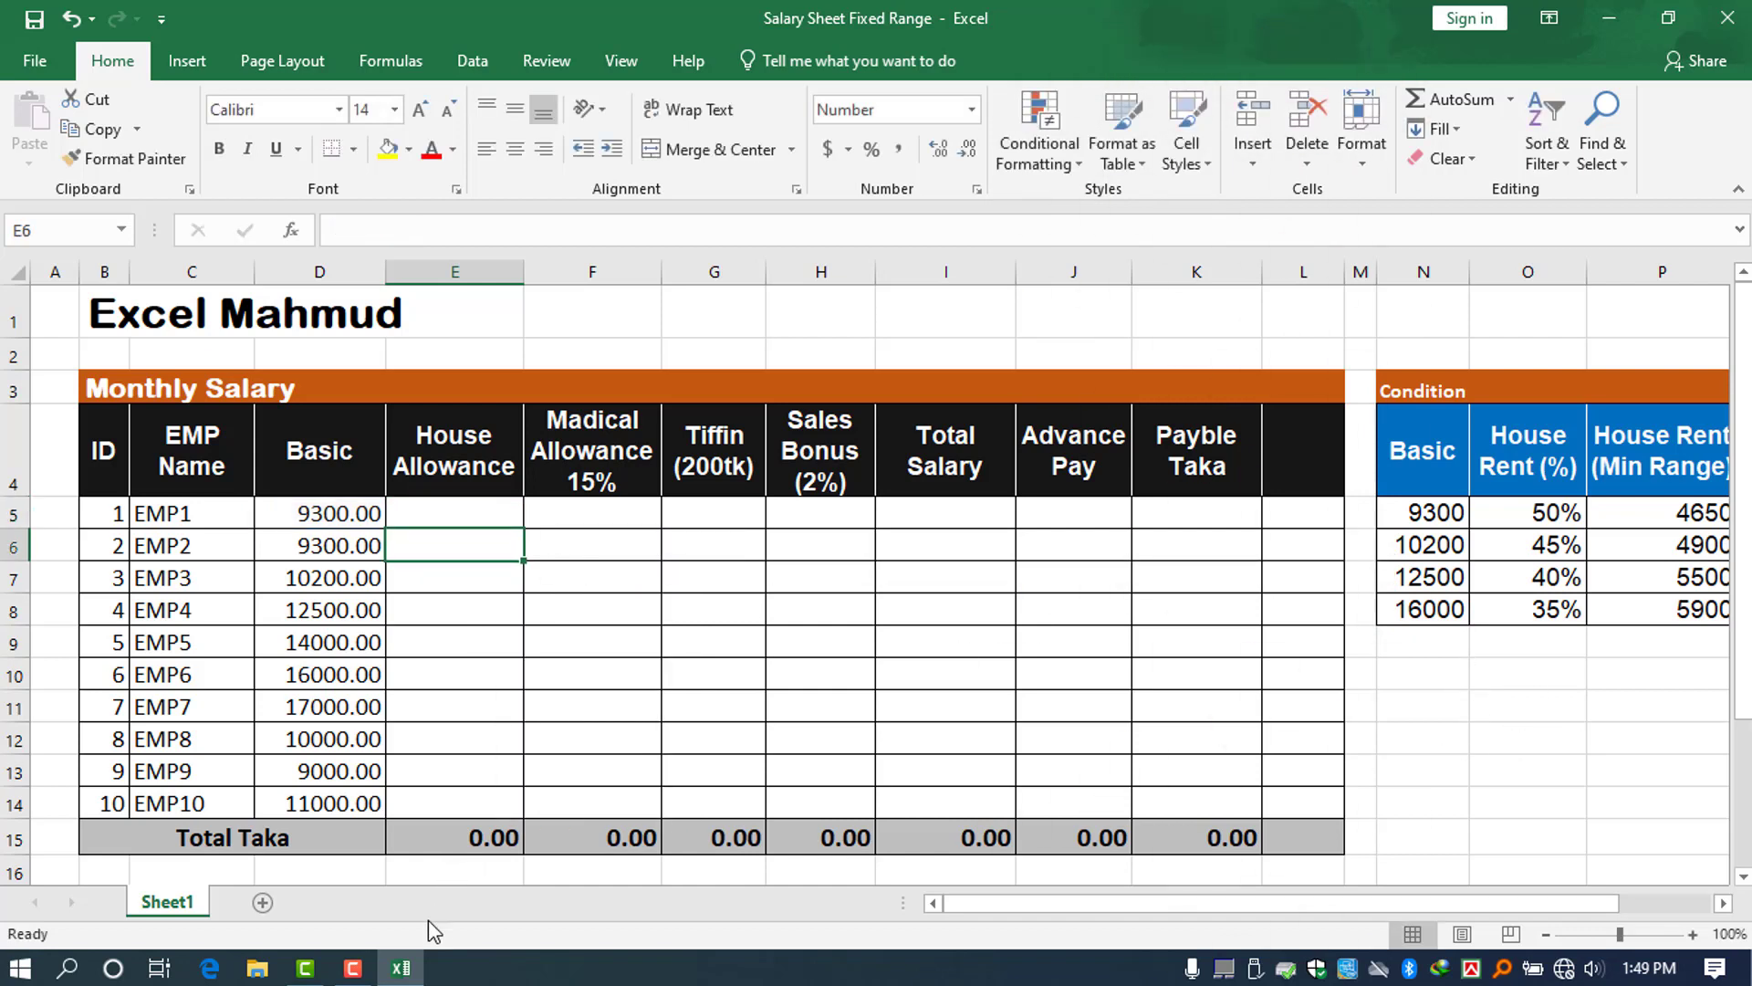
{"action": "left_click", "coordinate": [340, 976]}
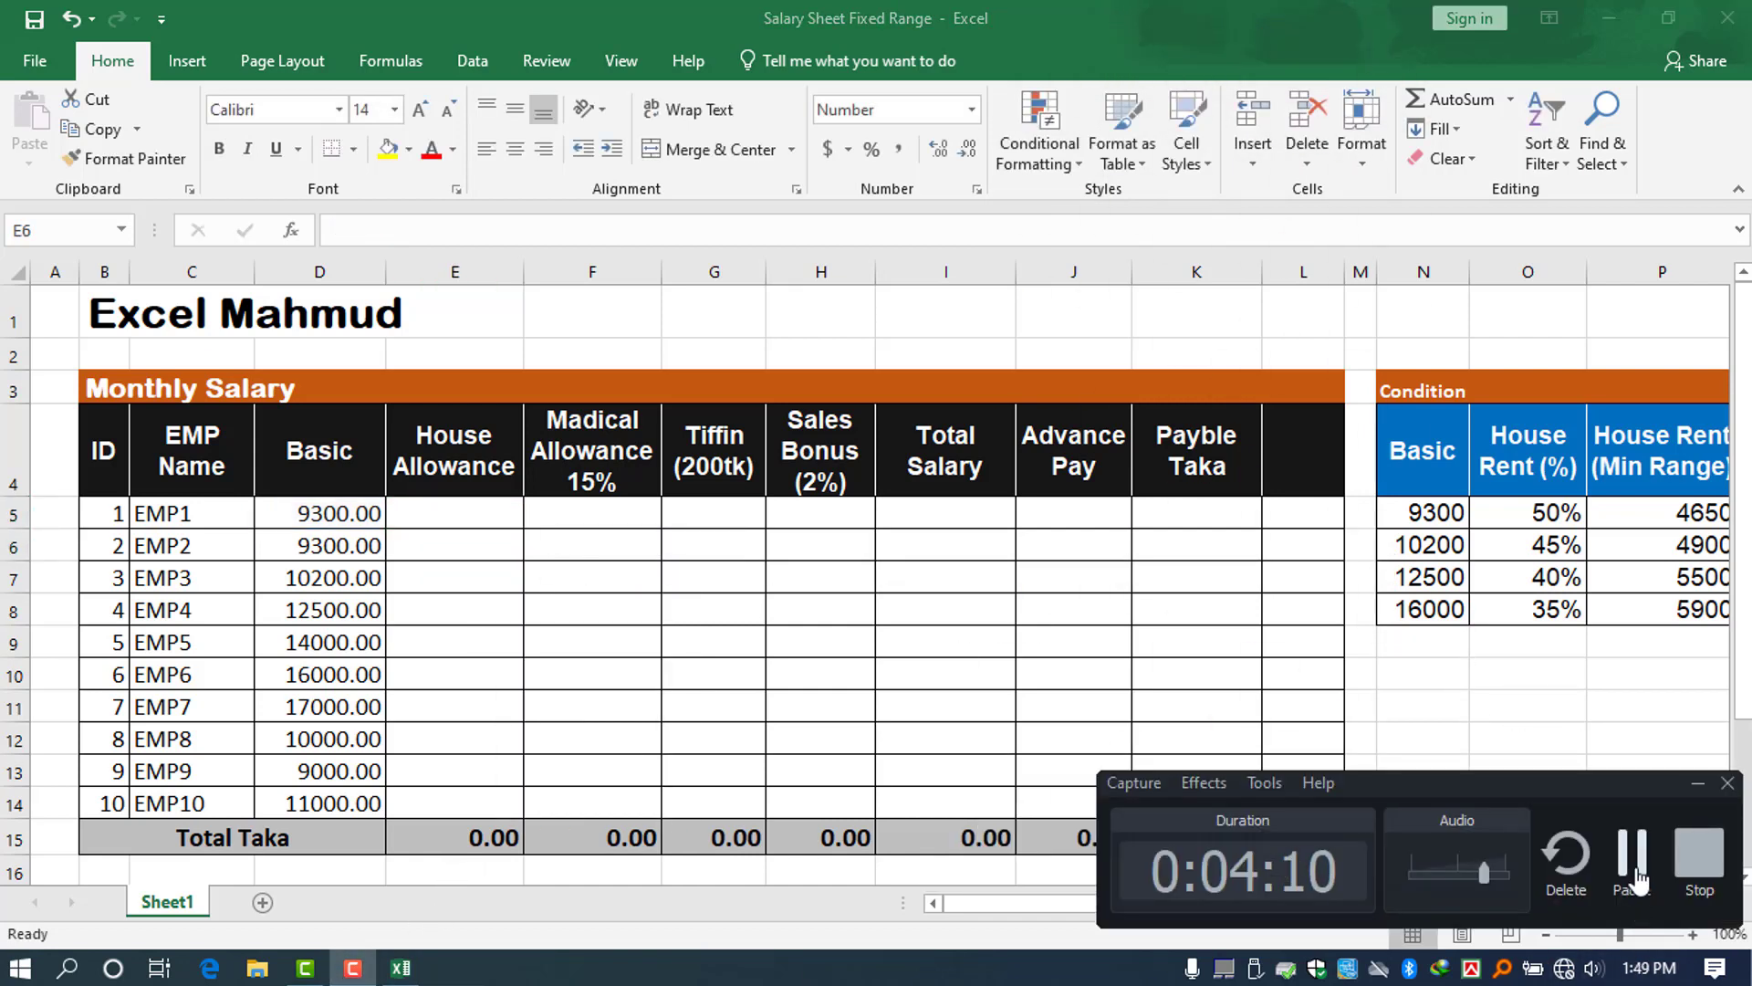
{"action": "left_click", "coordinate": [1639, 881]}
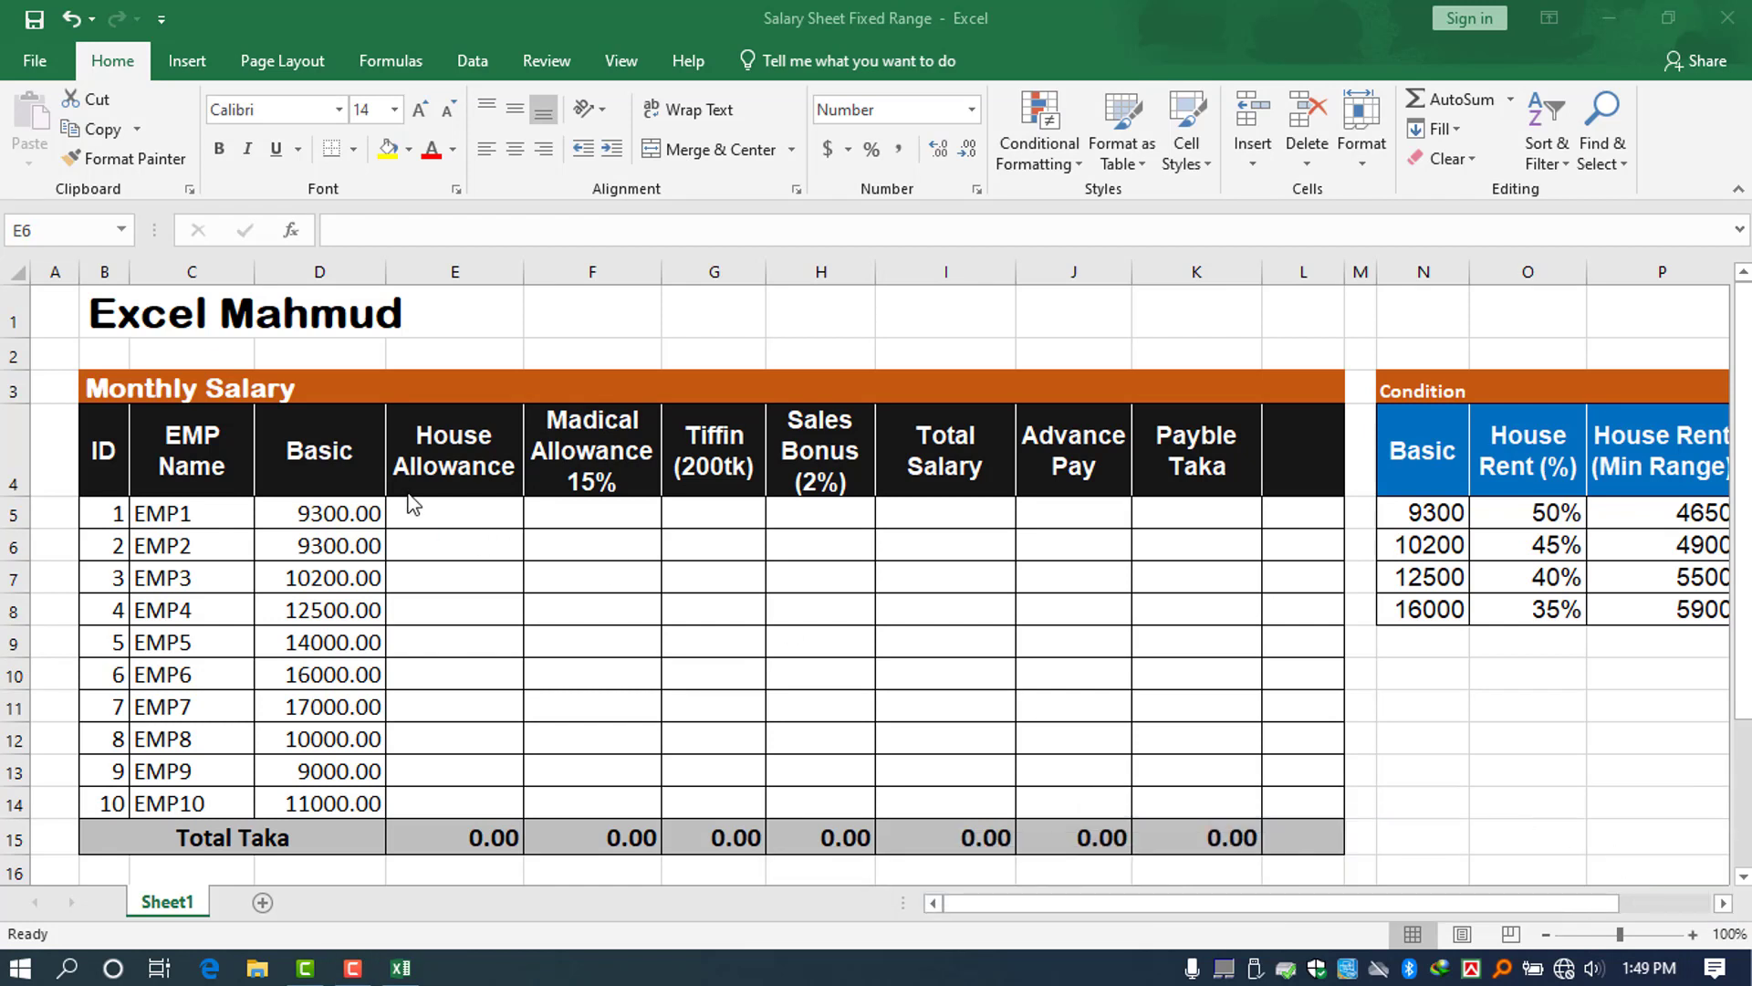
{"action": "left_click", "coordinate": [456, 507]}
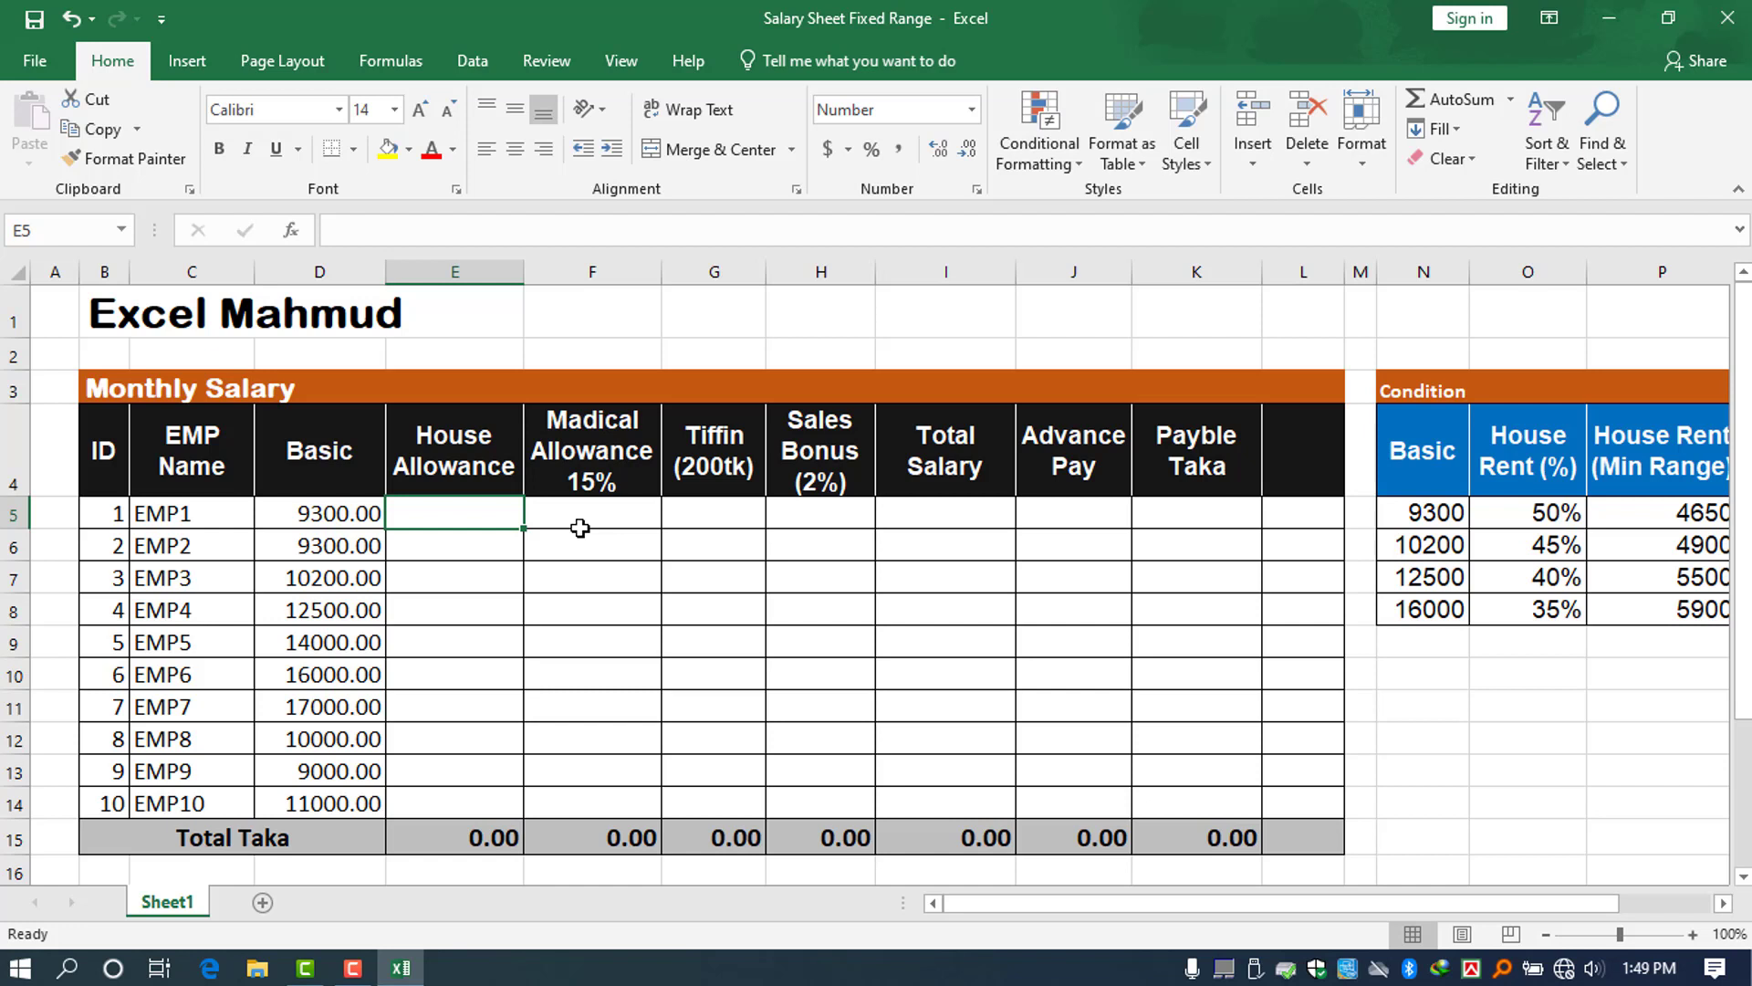
- Start E5's formula as =IF(D5>=N8, testing against the 16000 threshold
{"action": "type", "text": "=if"}
{"action": "key", "text": "Tab"}
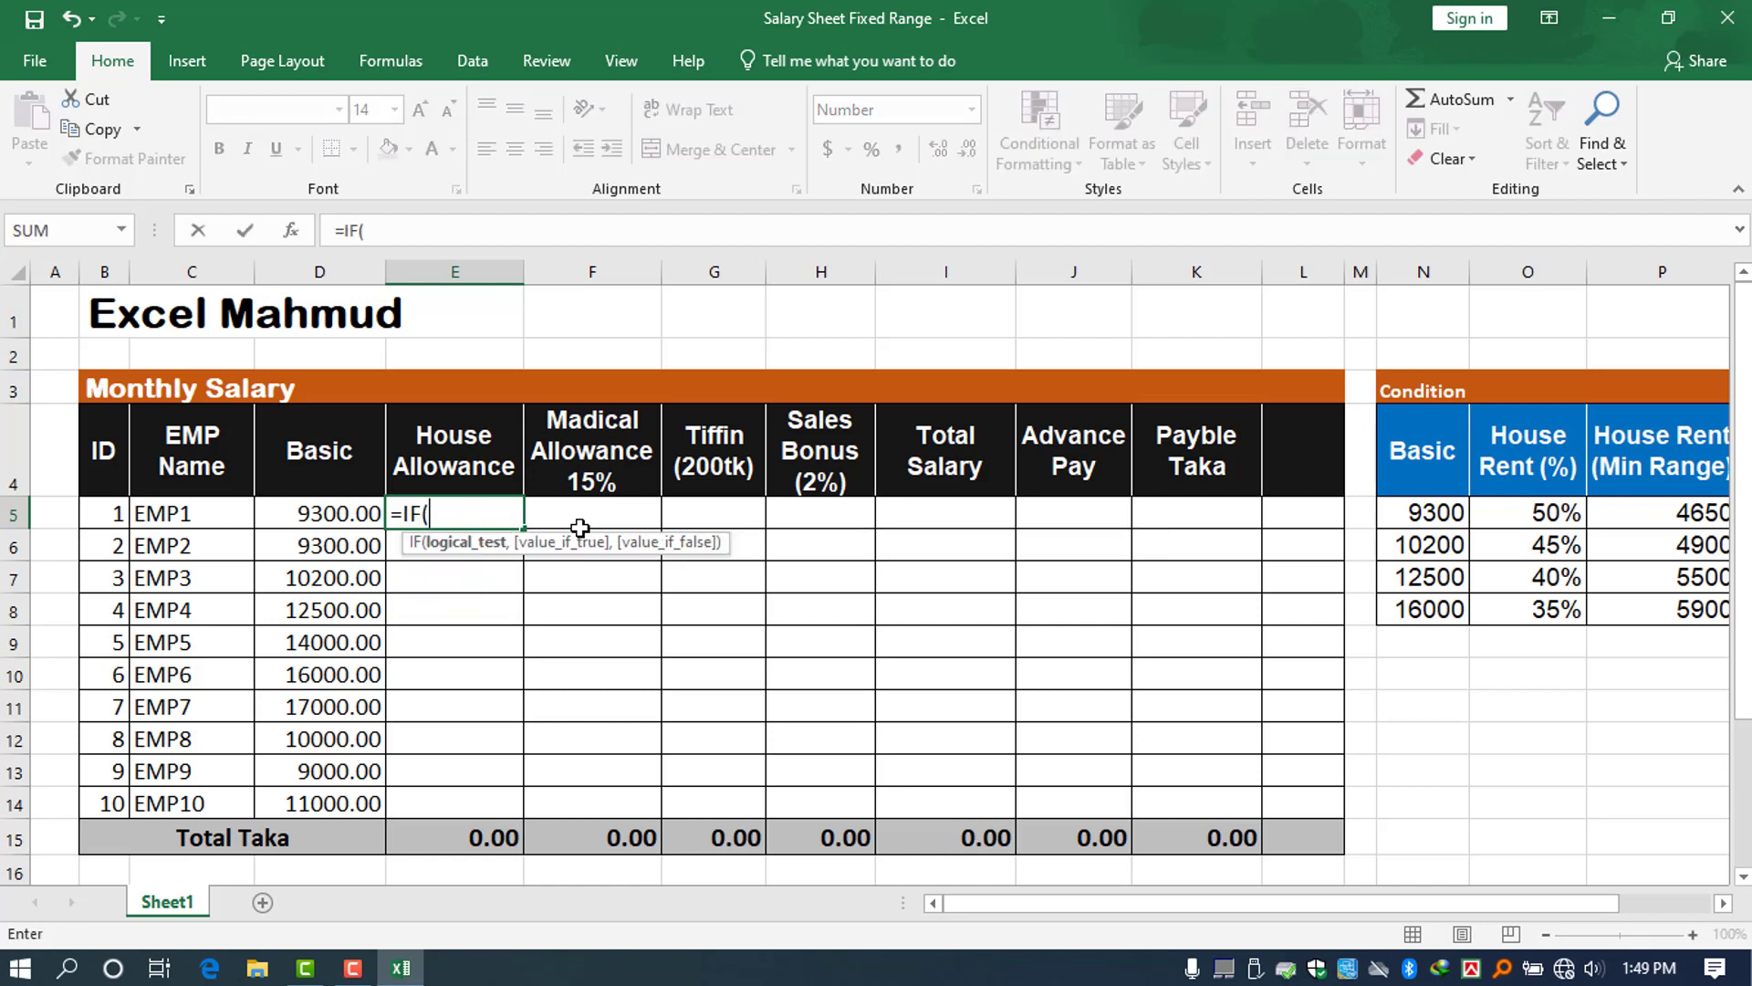
{"action": "left_click", "coordinate": [342, 508]}
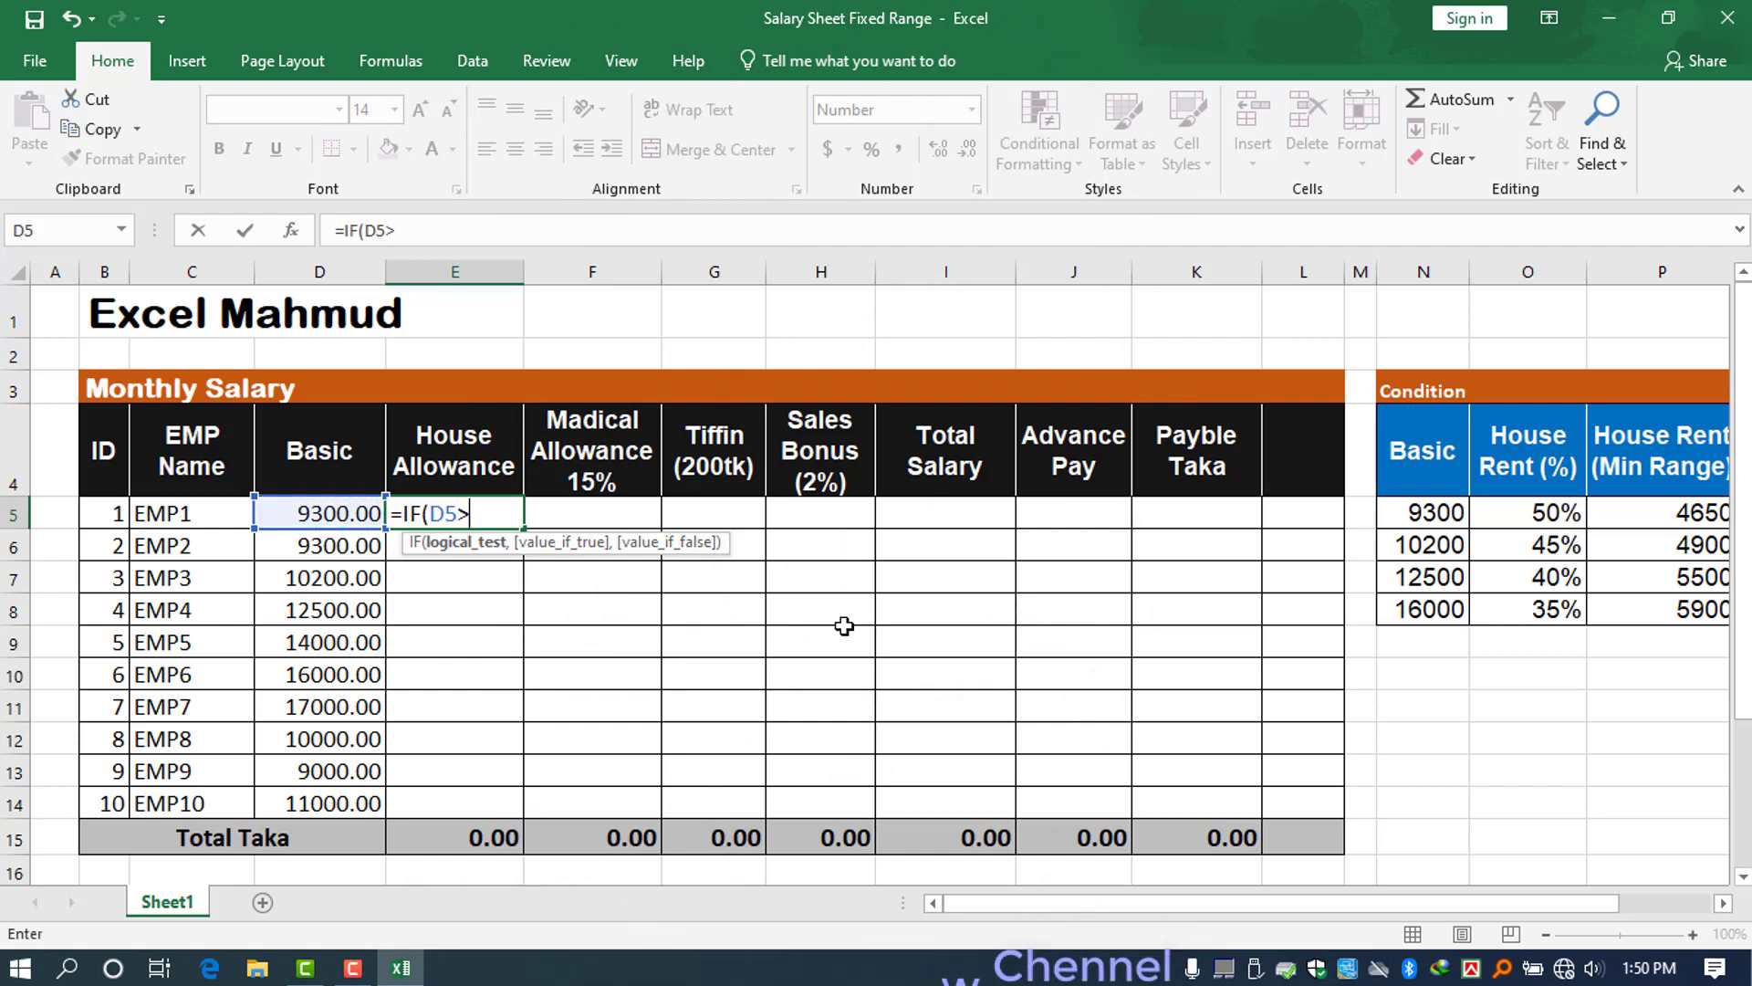
{"action": "left_click", "coordinate": [1428, 610]}
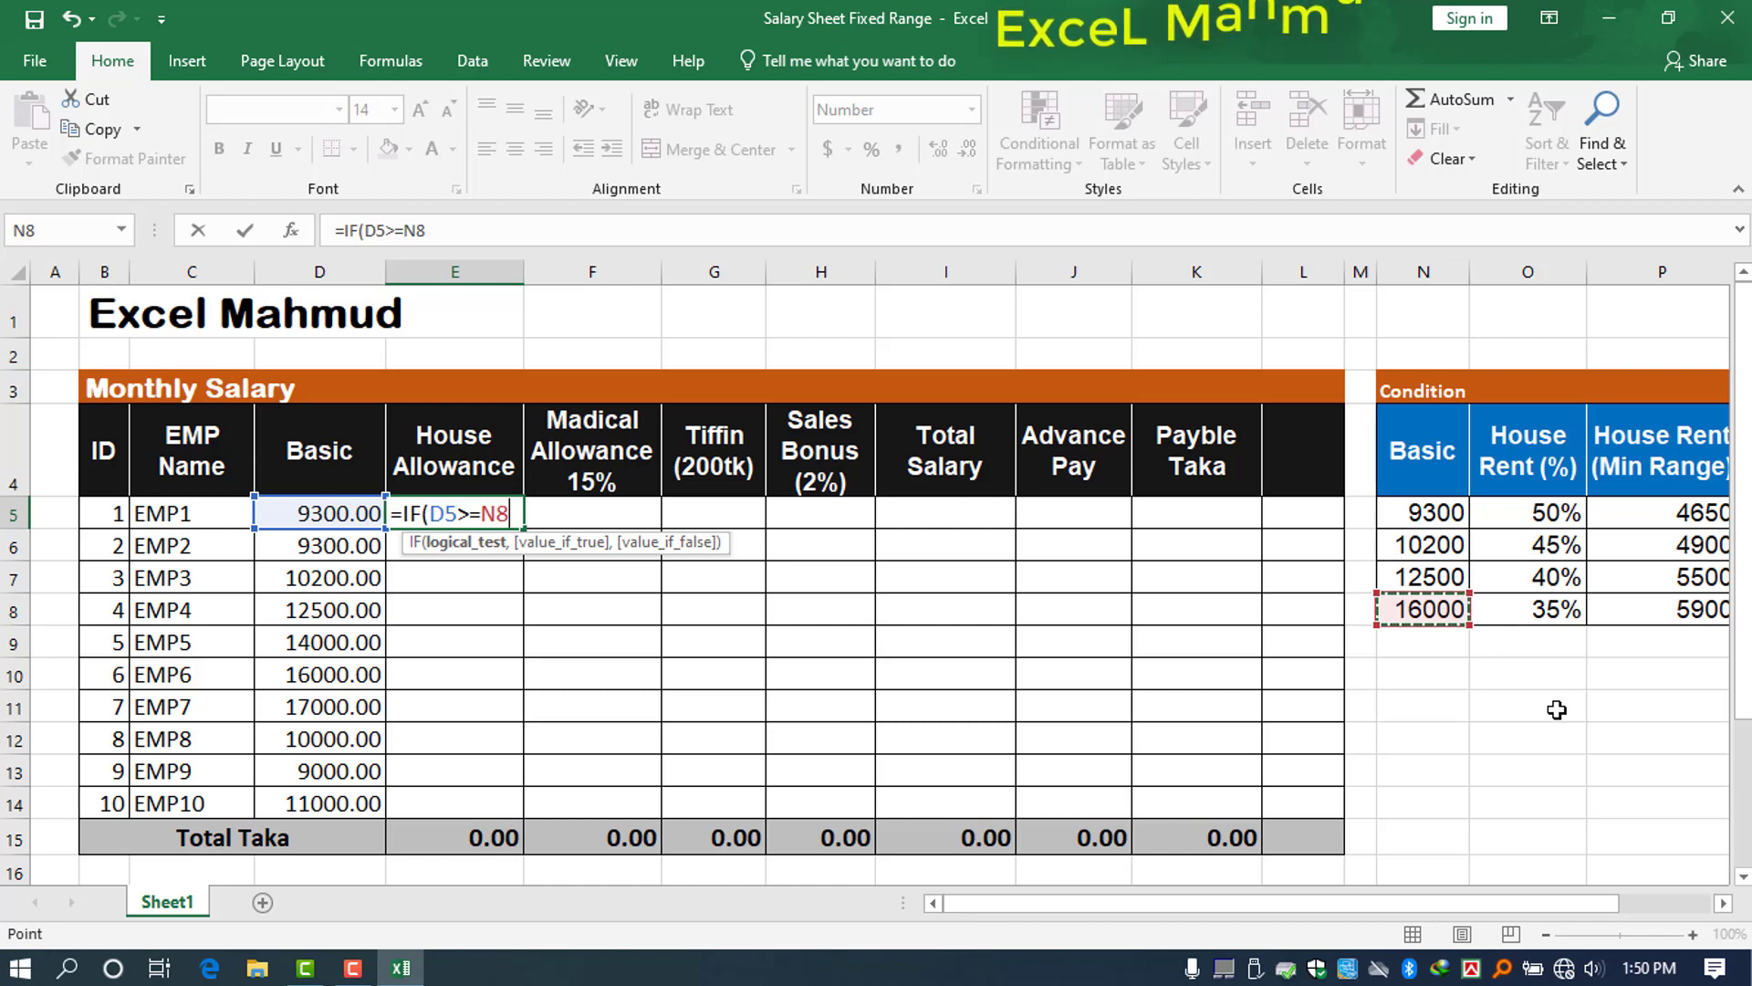
{"action": "left_click_drag", "start_coordinate": [1422, 450], "coordinate": [1557, 609]}
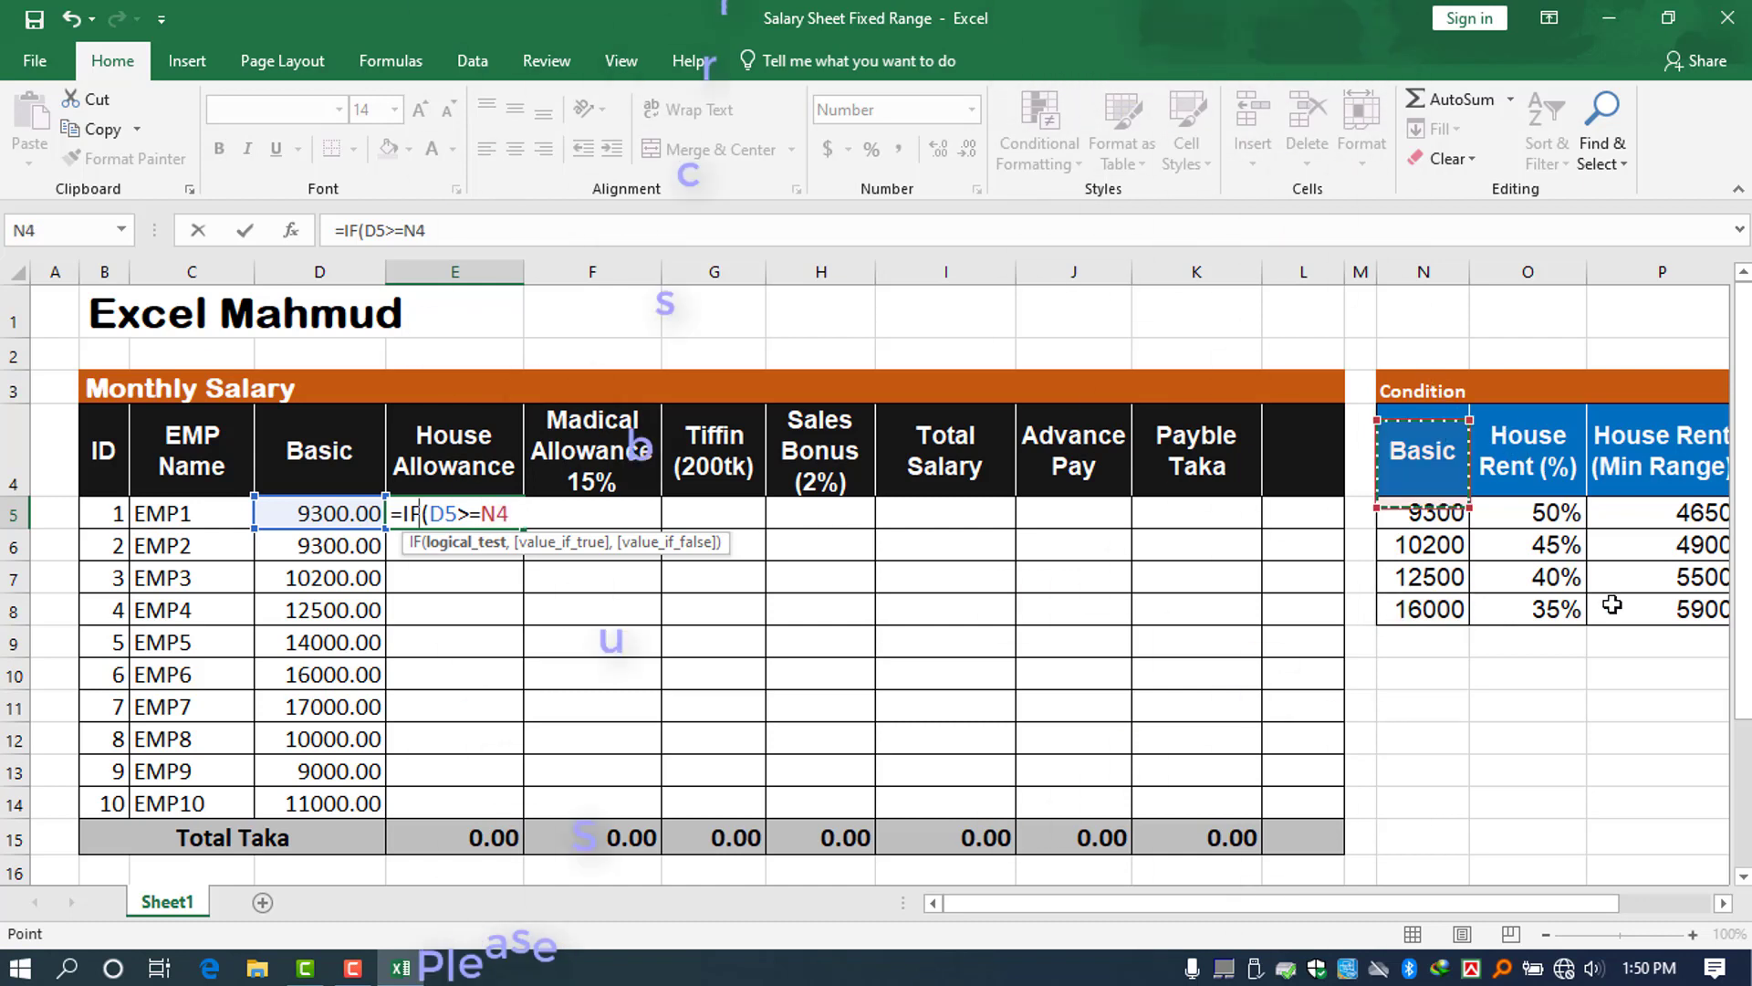
{"action": "mouse_move", "coordinate": [1183, 416]}
{"action": "left_mouse_down"}
{"action": "mouse_move", "coordinate": [1444, 594]}
{"action": "mouse_move", "coordinate": [1593, 610]}
{"action": "left_mouse_up"}
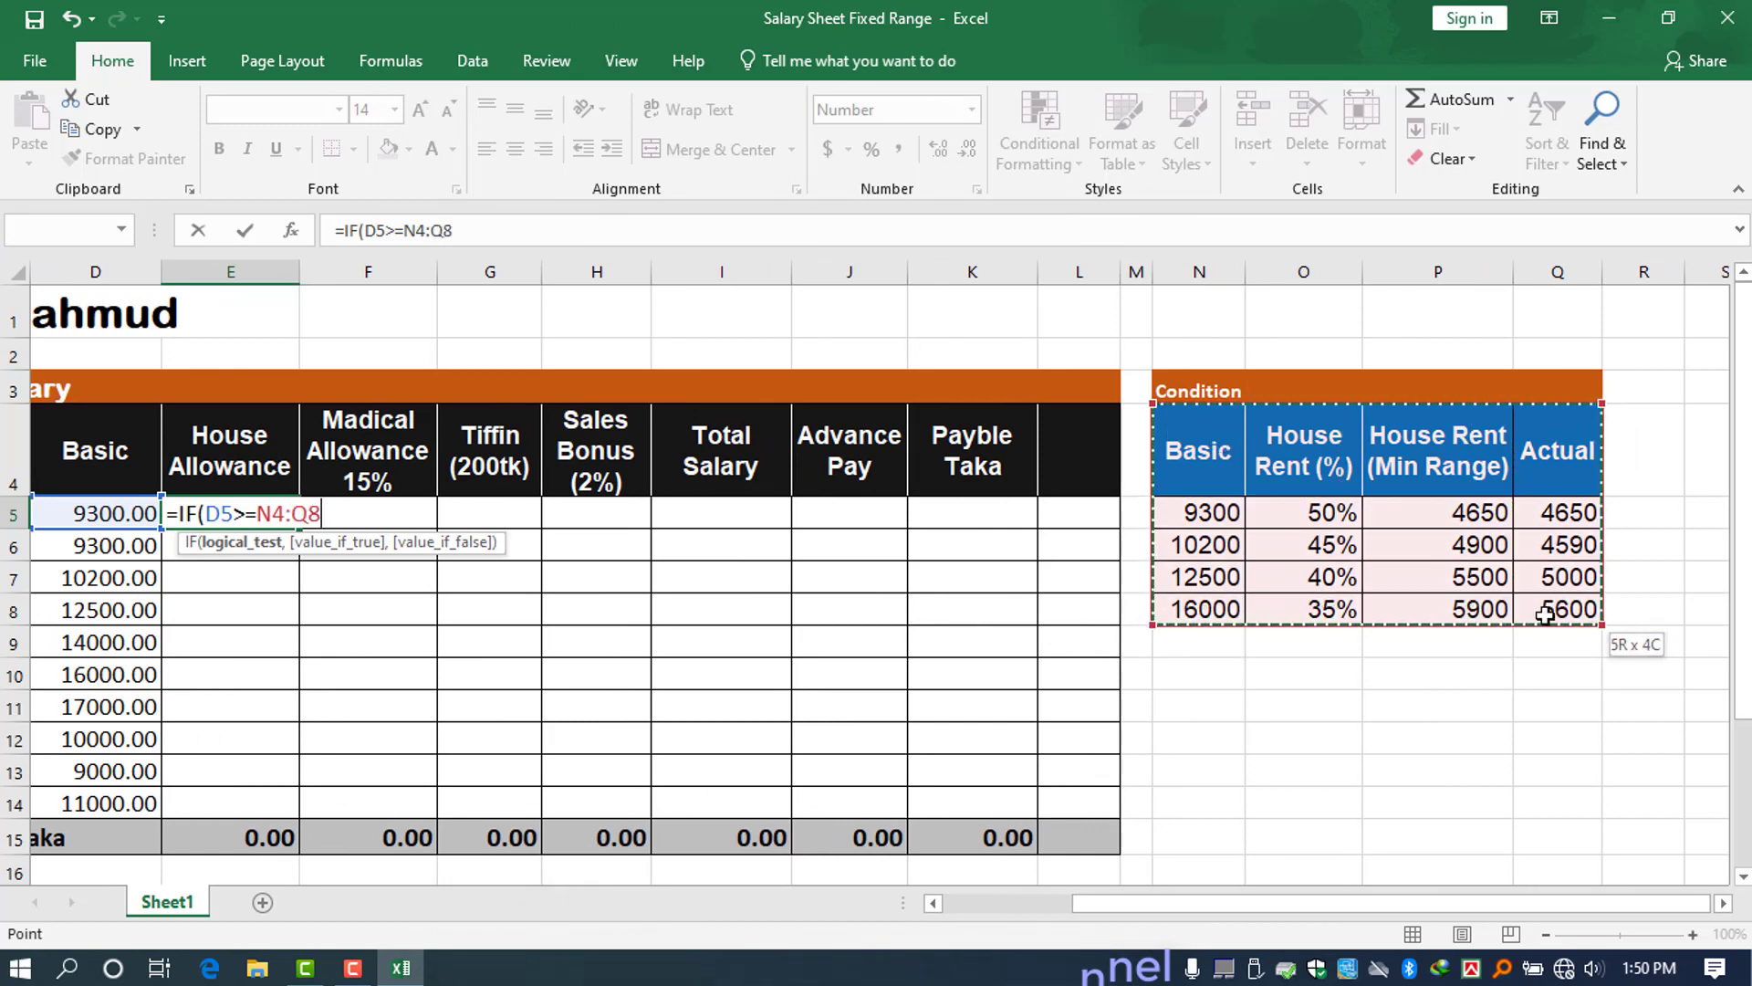
{"action": "left_click", "coordinate": [1200, 609]}
{"action": "left_click_drag", "start_coordinate": [1207, 904], "coordinate": [1113, 904]}
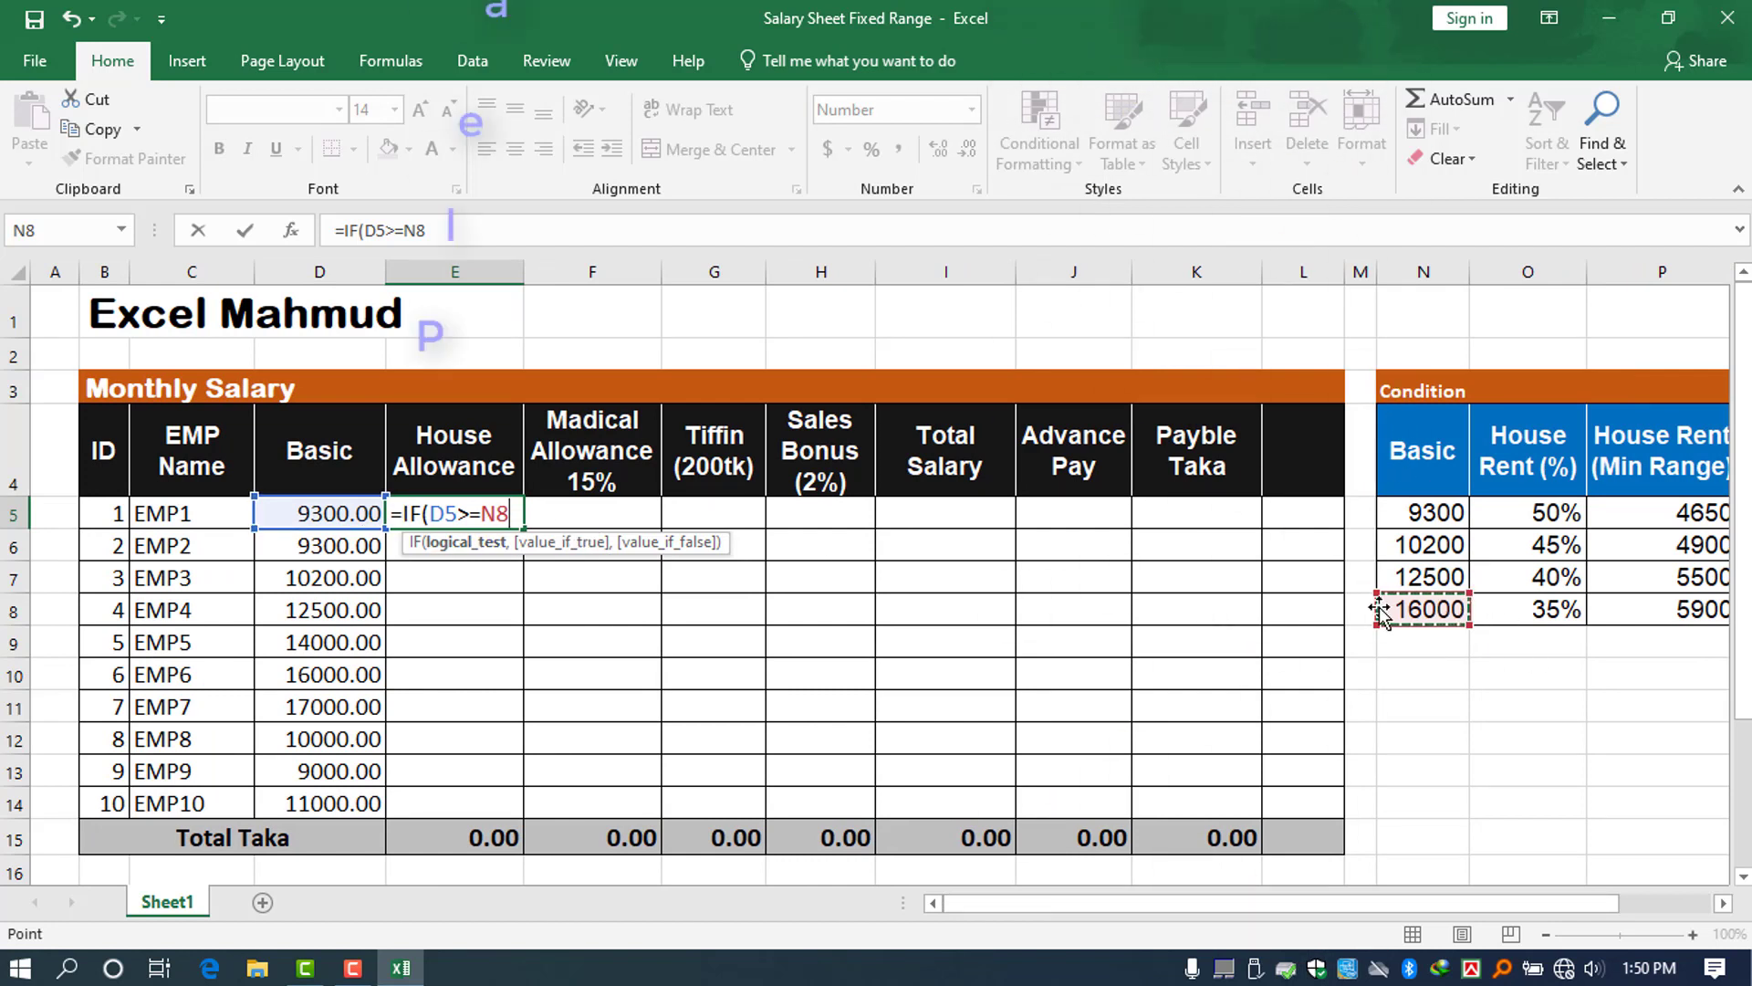
- Add D5*O8 as the first result and open a nested IF
{"action": "type", "text": ","}
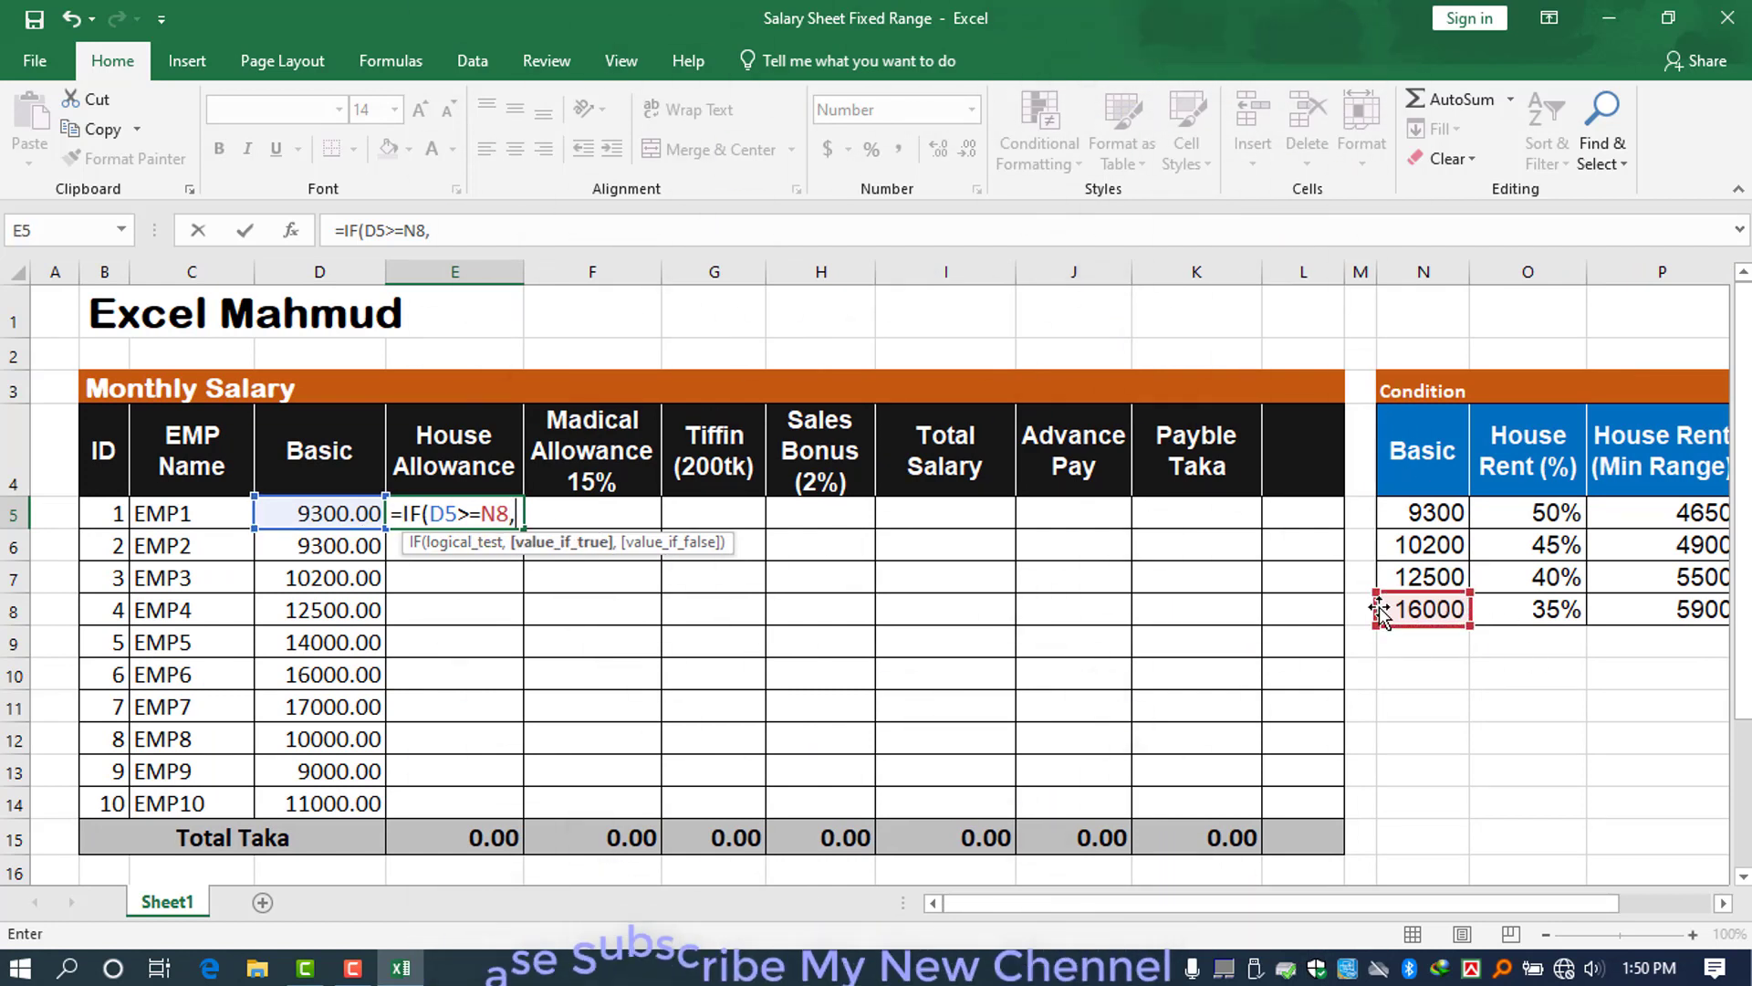
{"action": "left_click", "coordinate": [347, 514]}
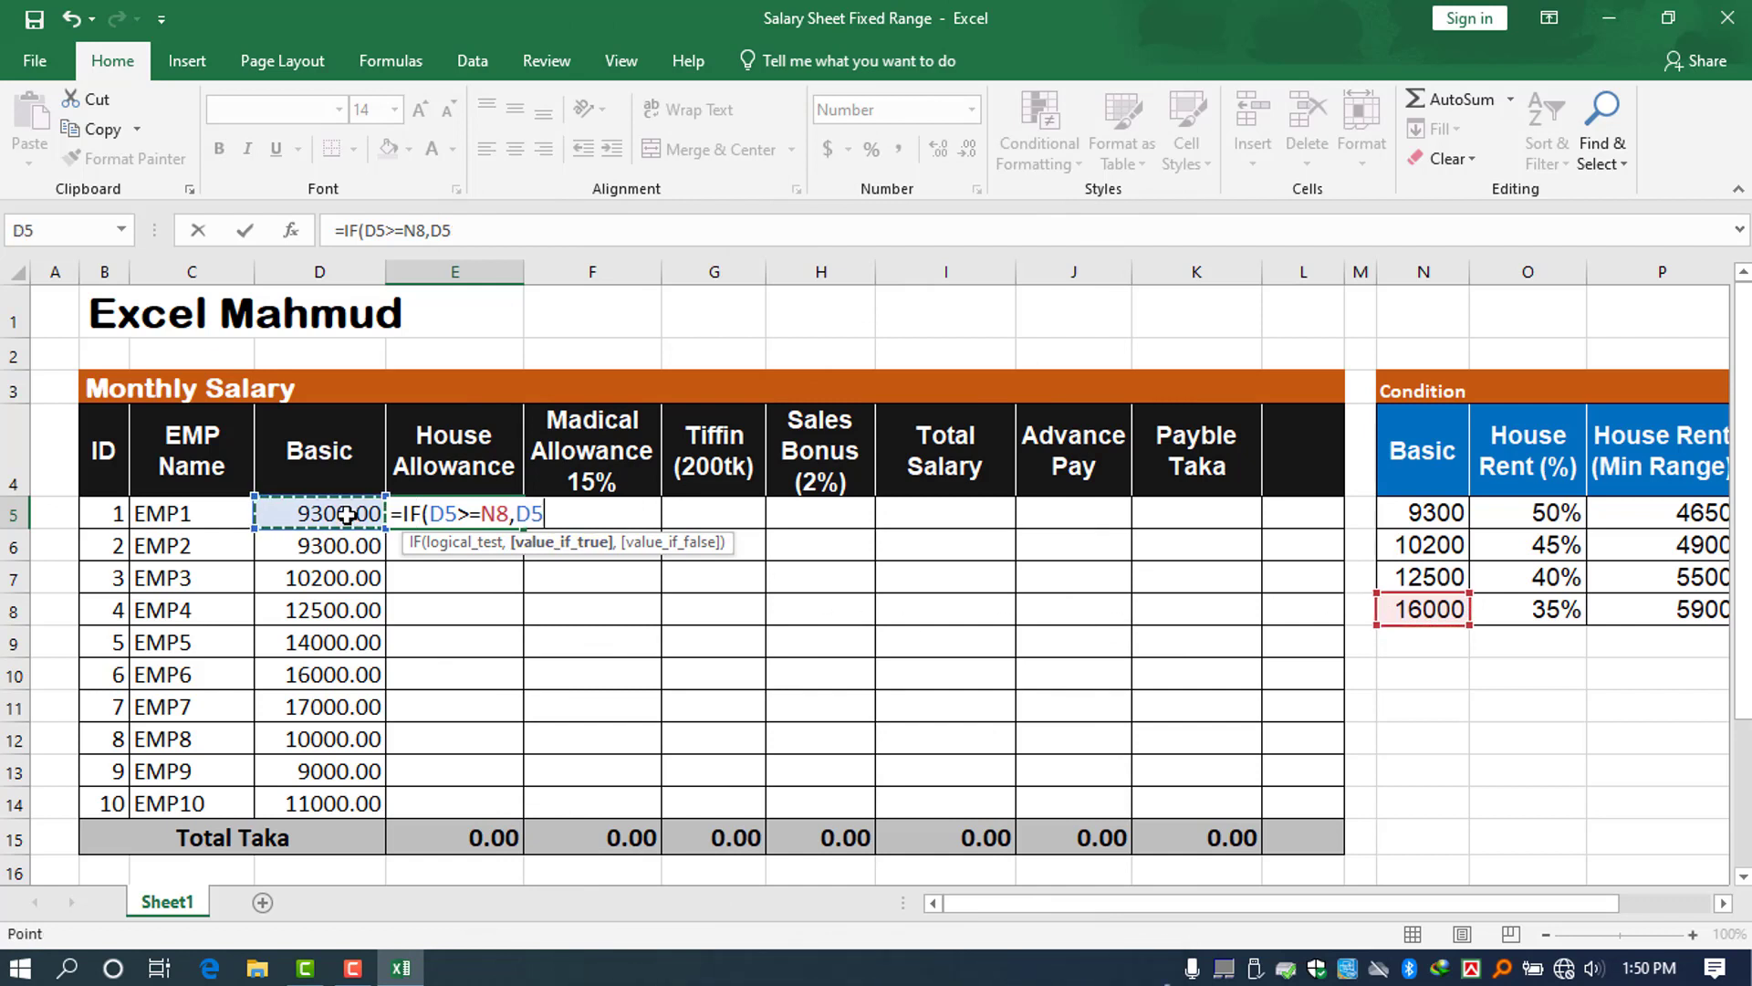
{"action": "left_click", "coordinate": [1543, 610]}
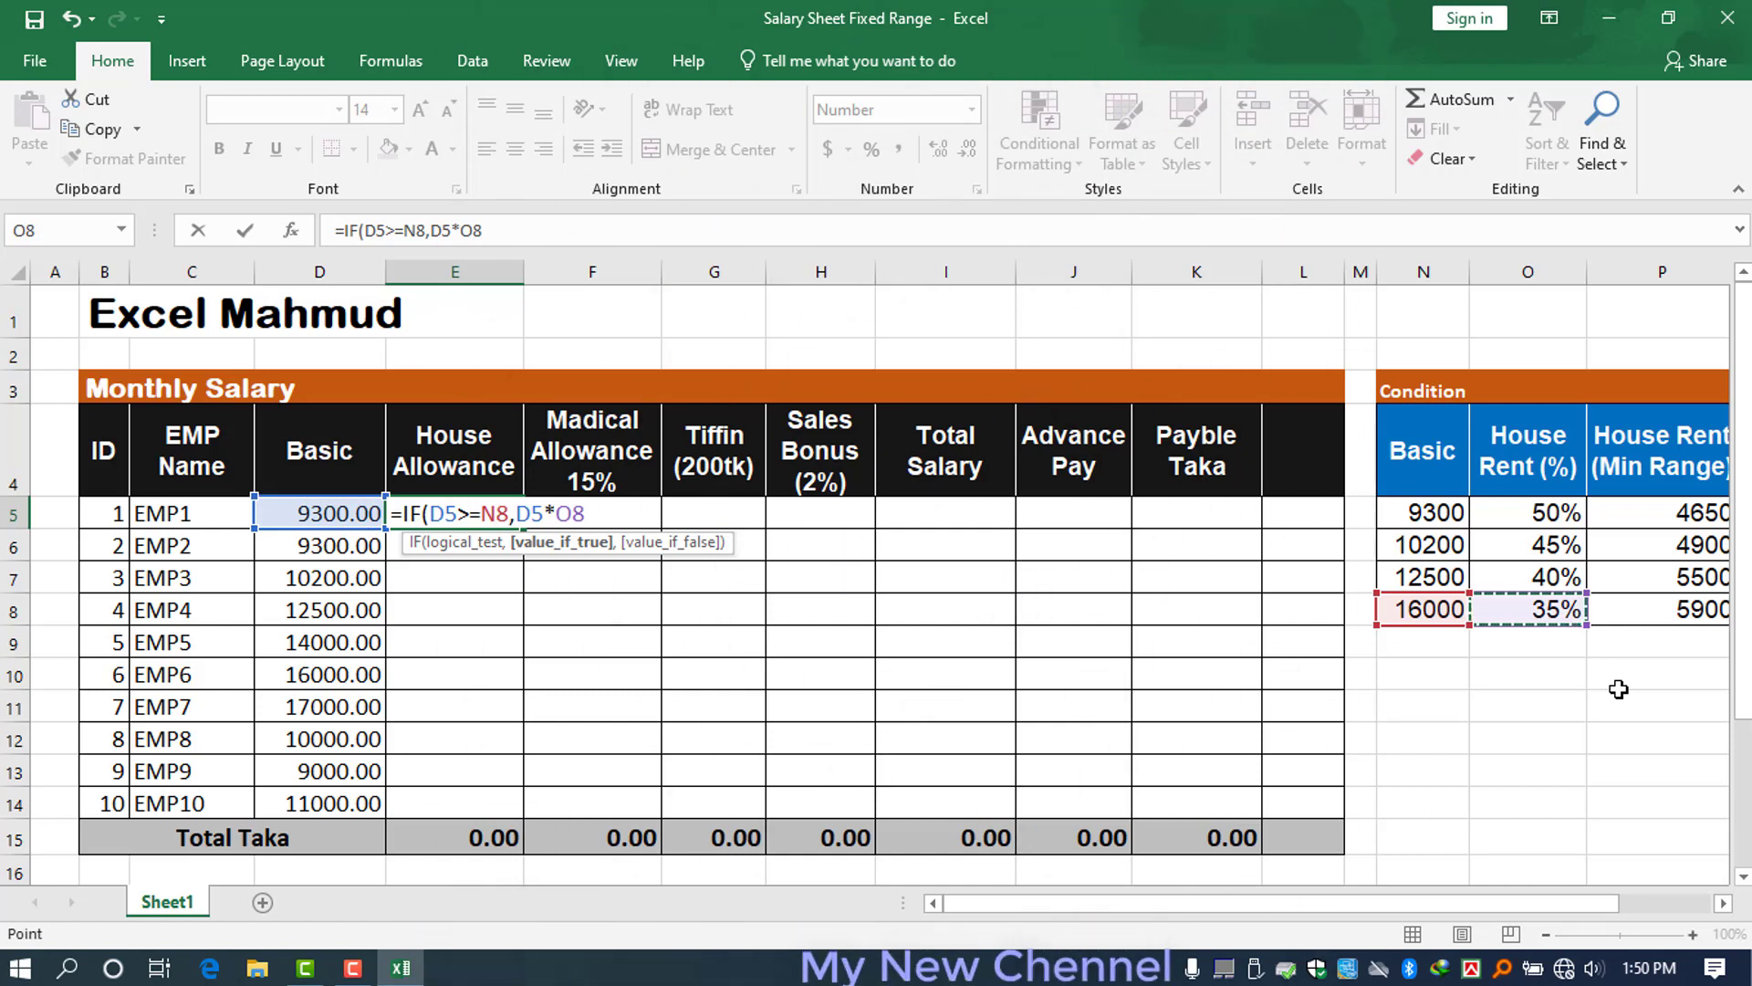
{"action": "type", "text": ",IF"}
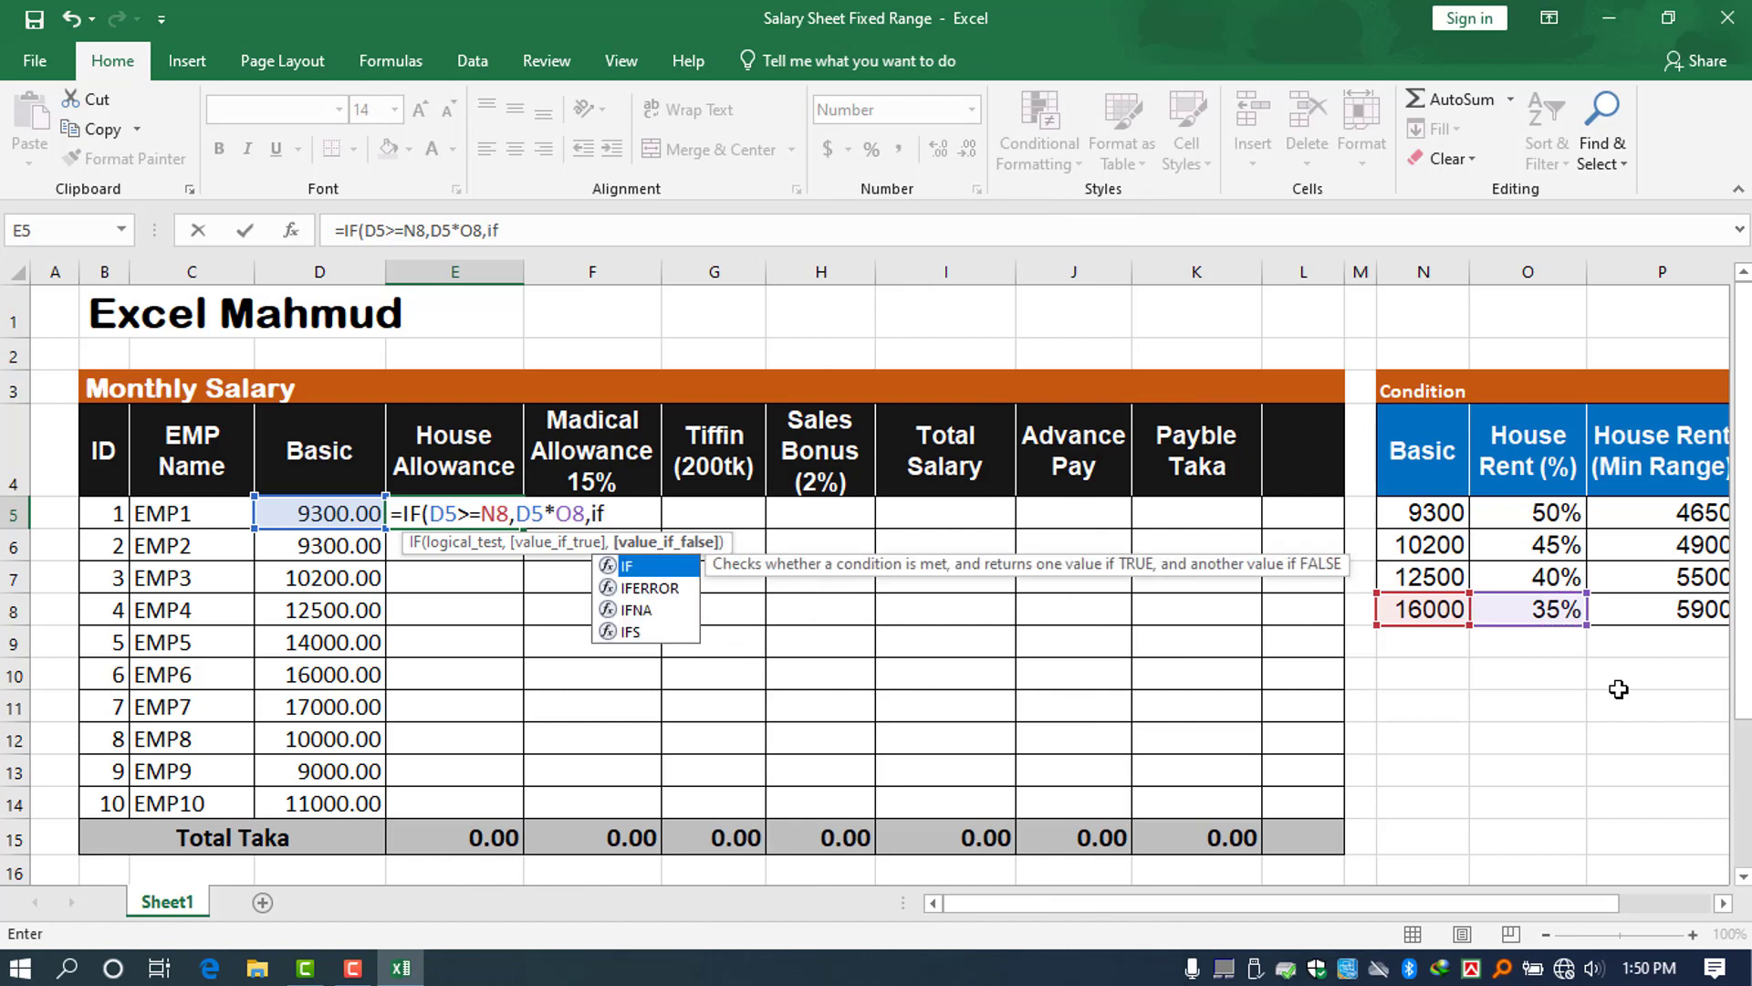
{"action": "type", "text": "("}
- Add the second tier IF(D5>=N7,D5*O7, and open another nested IF
{"action": "left_click", "coordinate": [333, 513]}
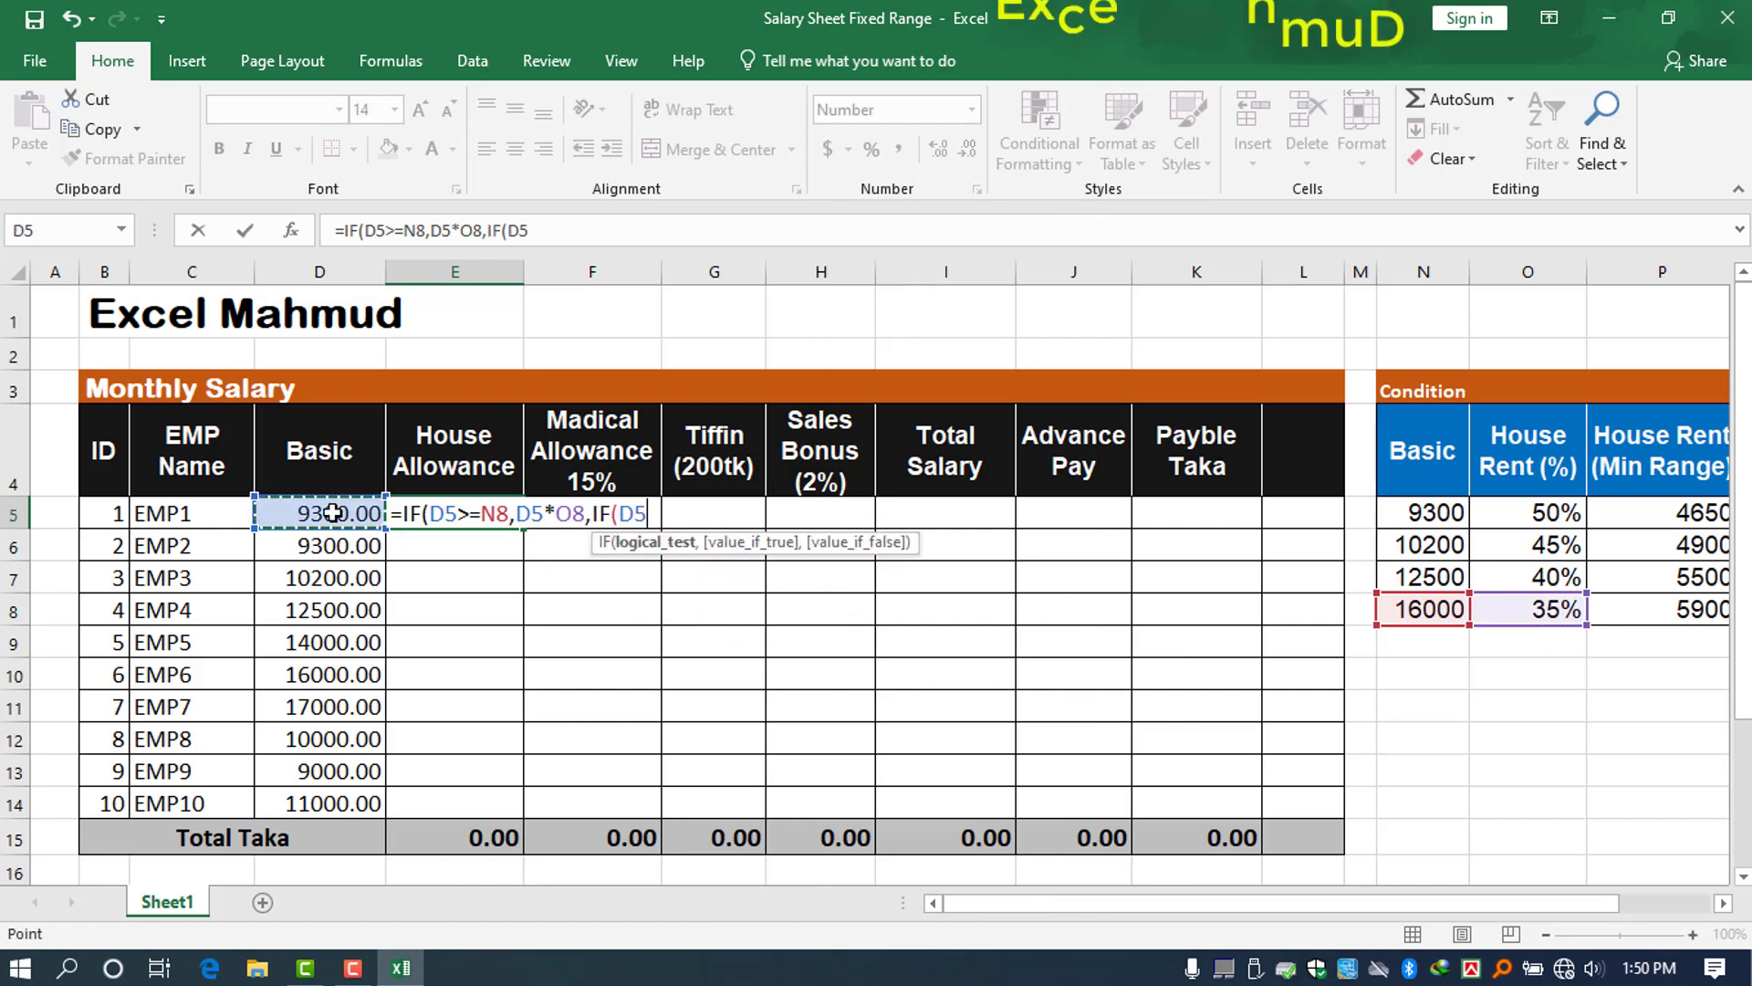
{"action": "type", "text": ">="}
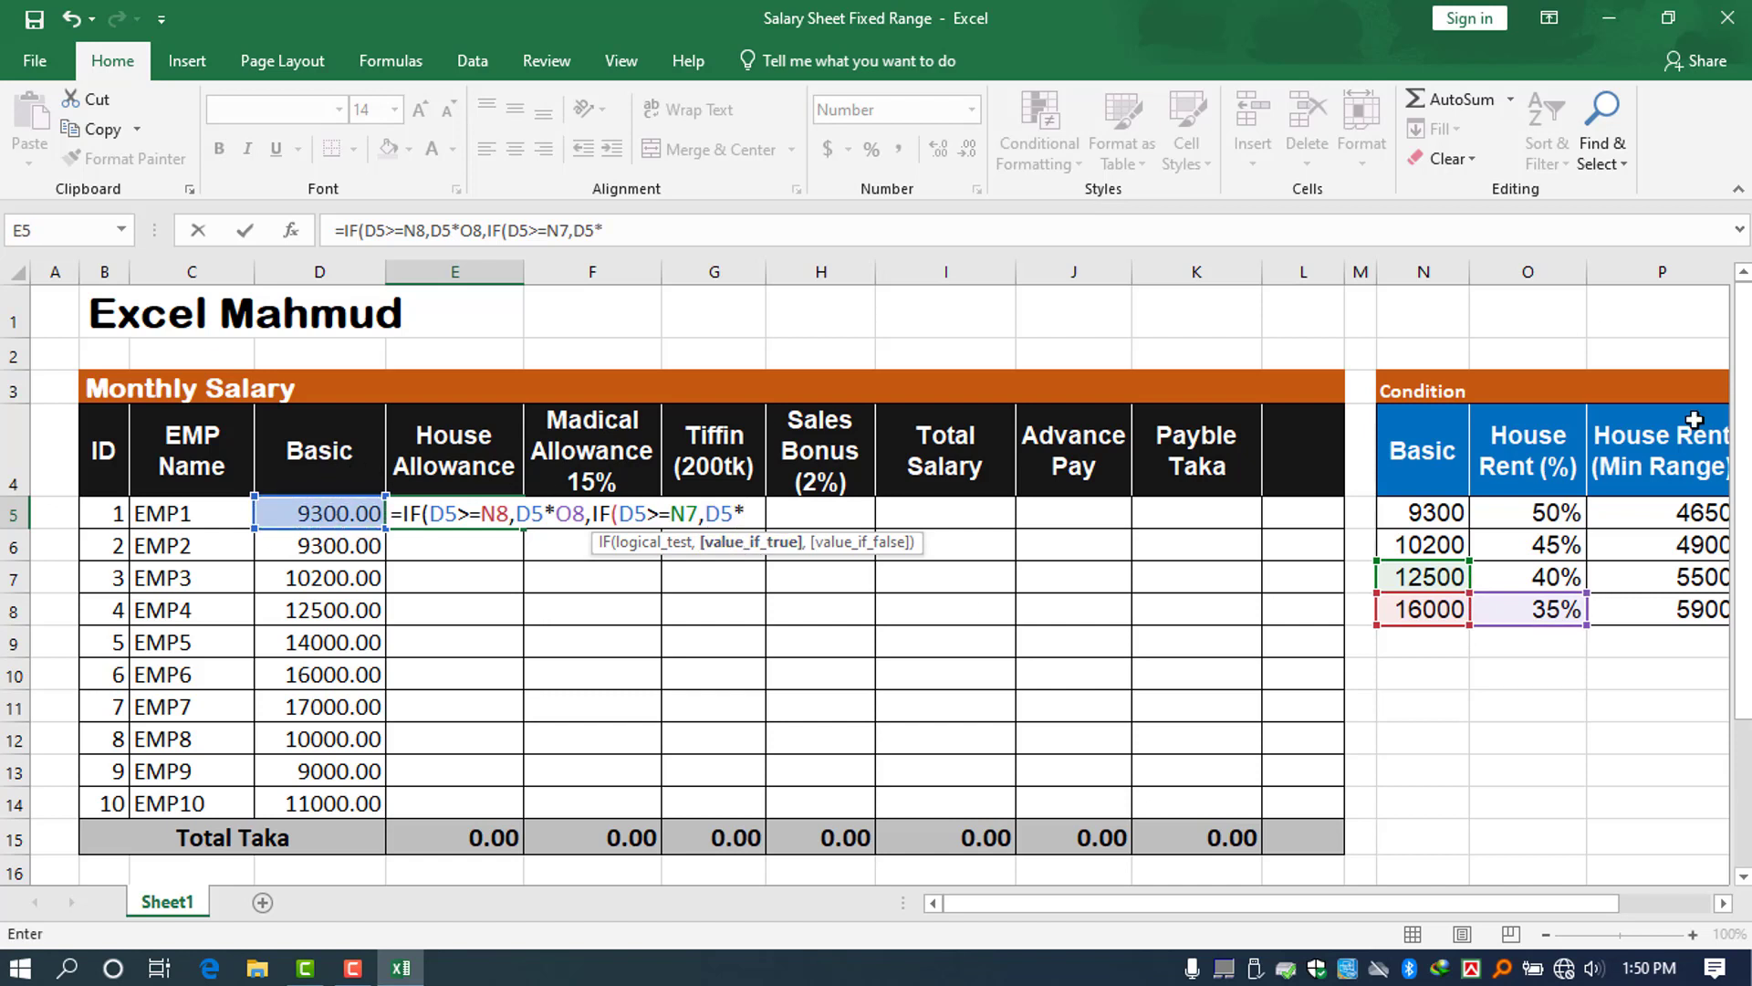
{"action": "left_click", "coordinate": [1500, 580]}
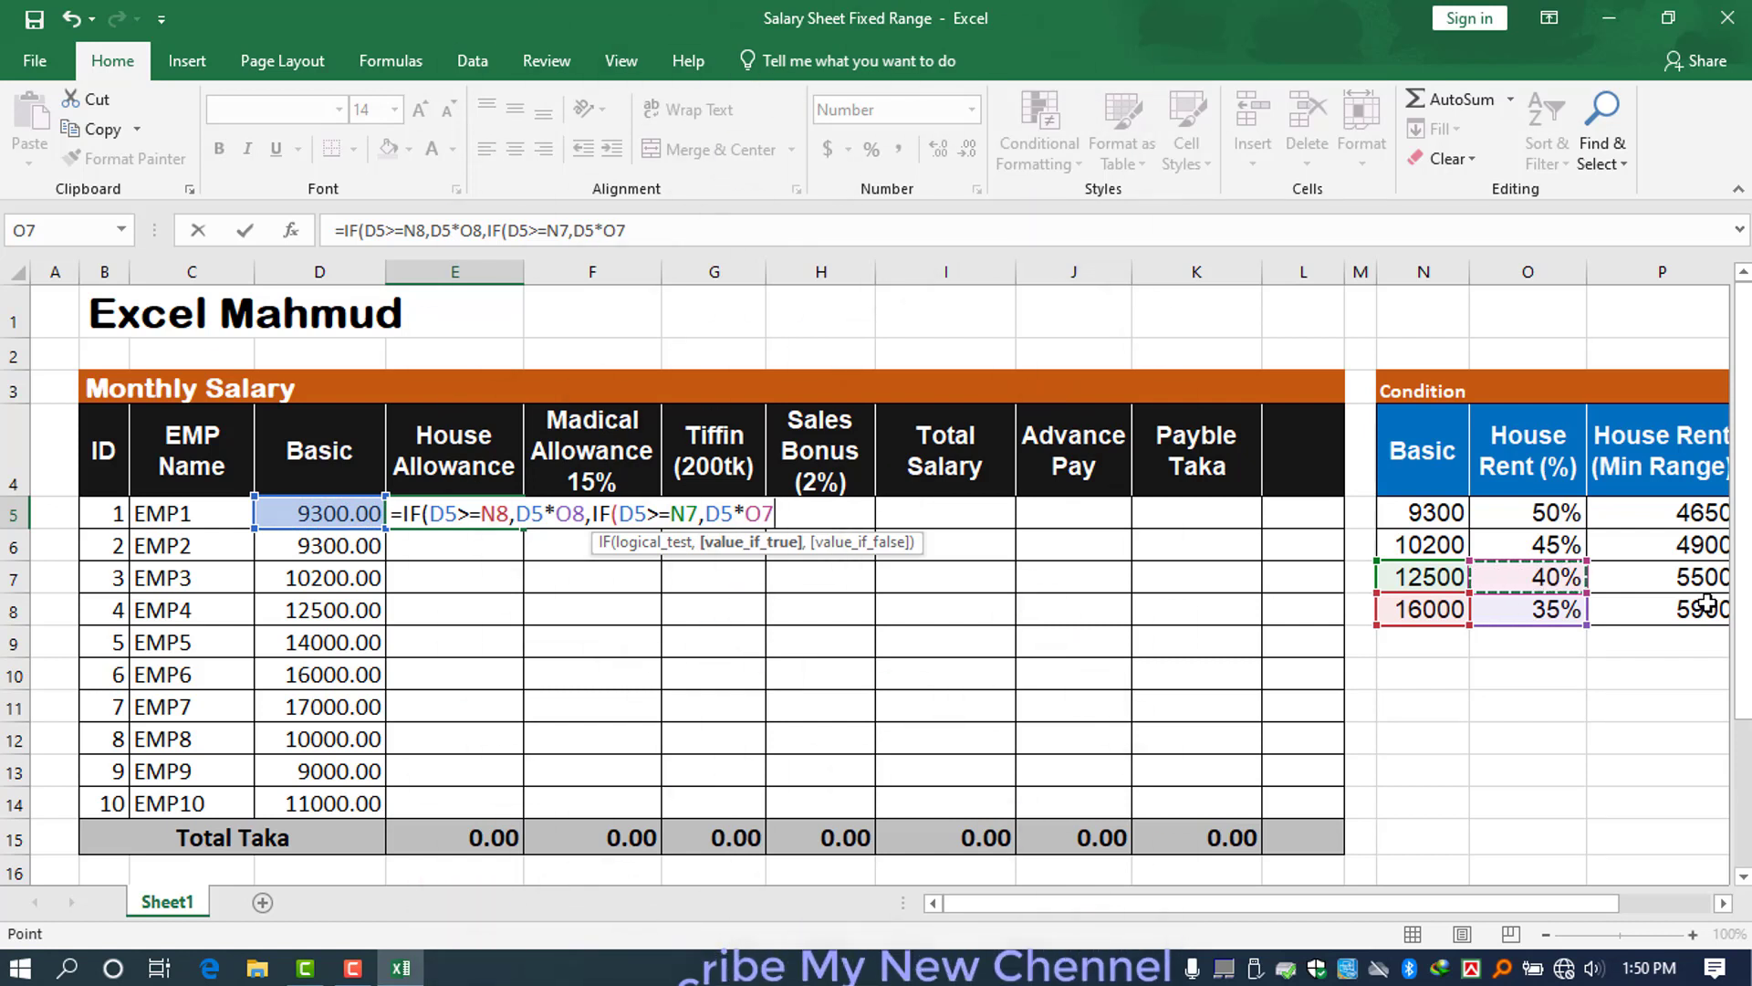
{"action": "type", "text": ","}
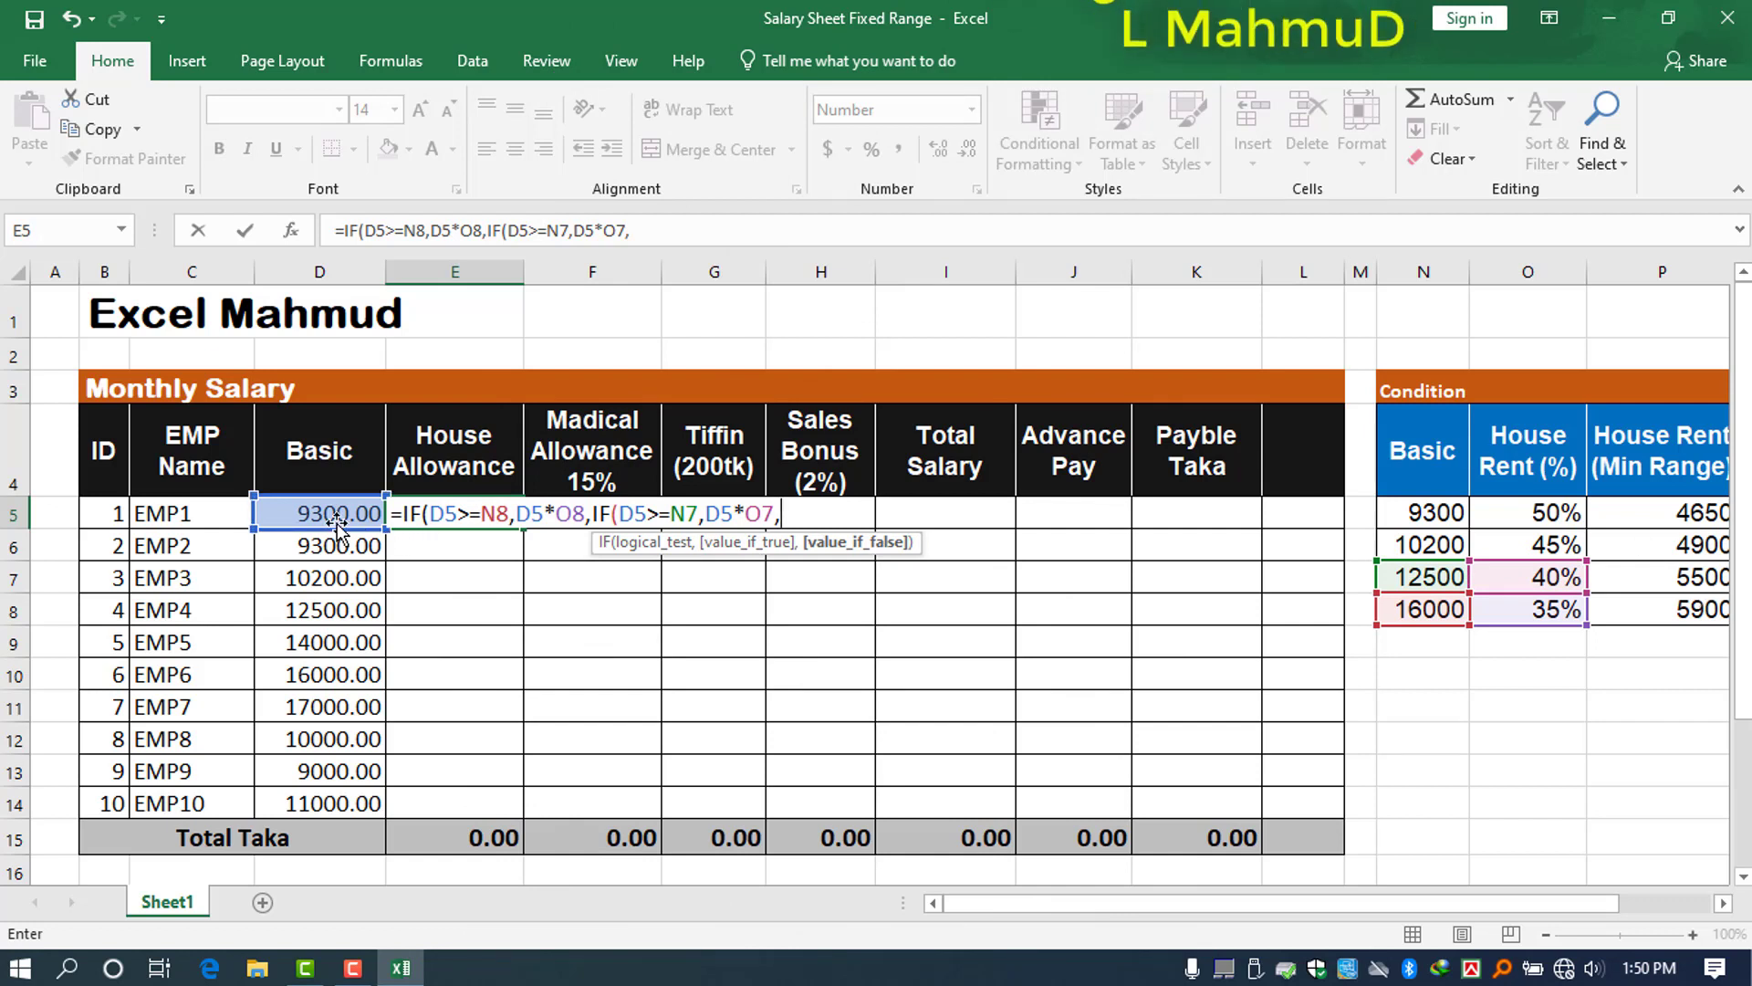
{"action": "type", "text": "IF("}
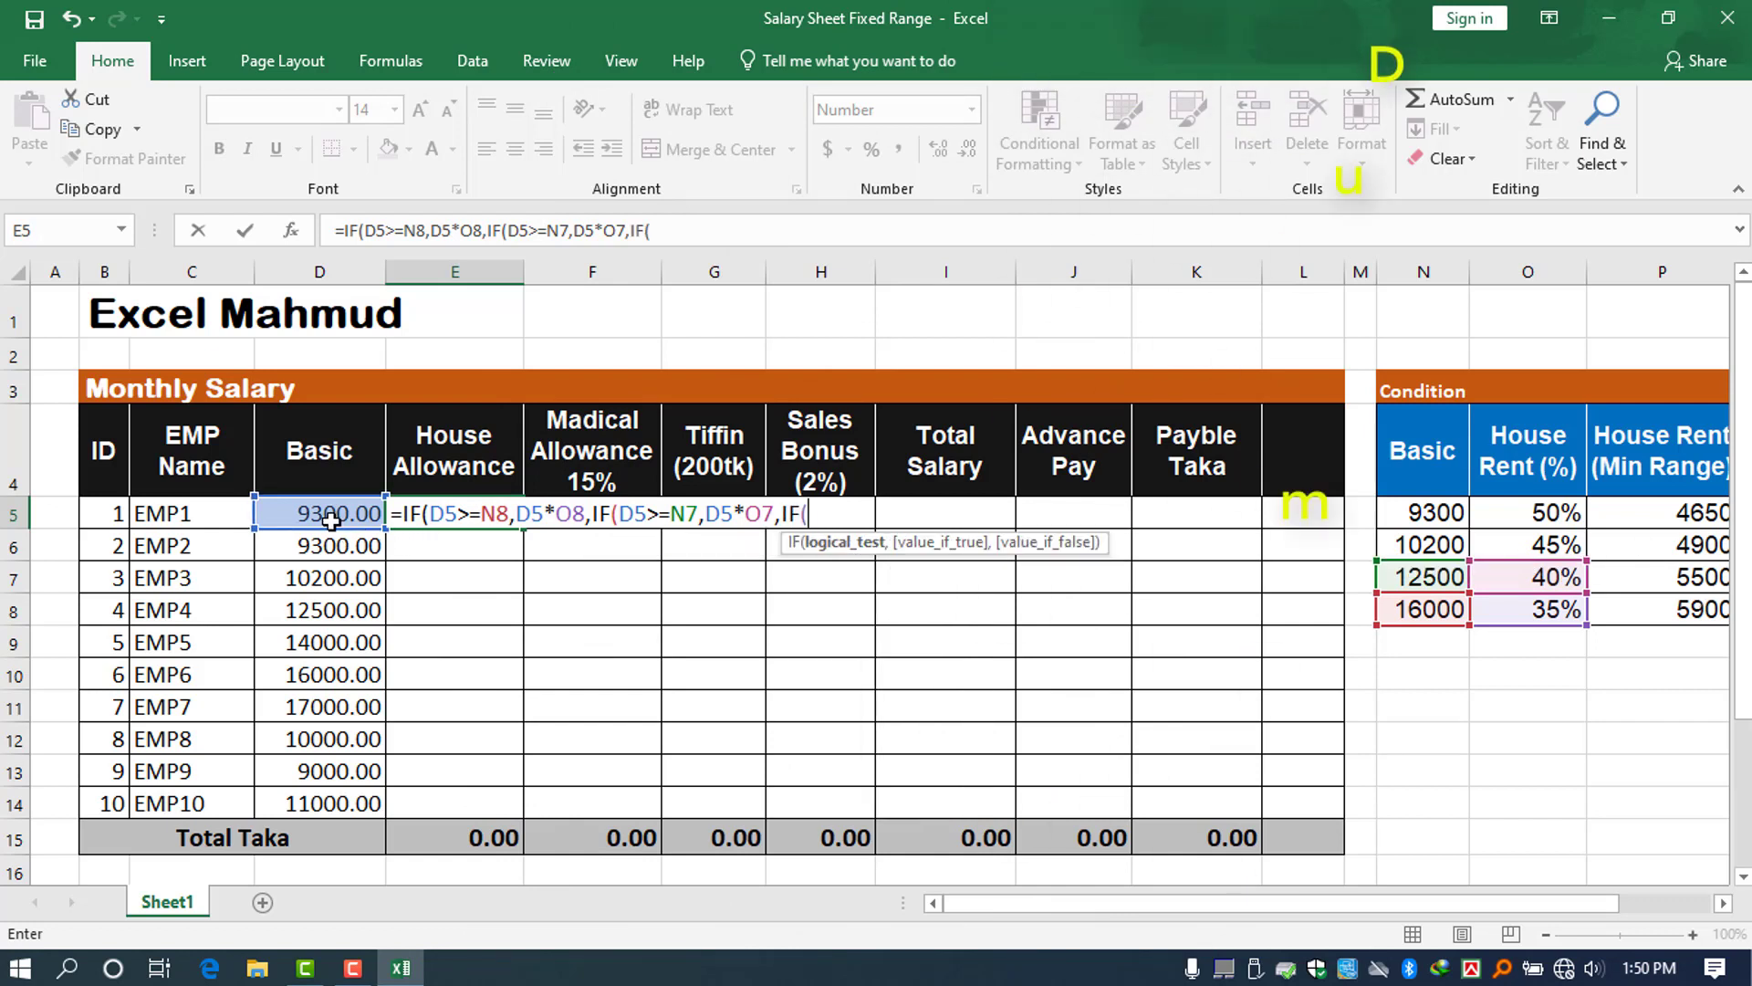
- Add the third tier IF(D5>=N6,D5*O6, using the 10200 threshold, and open a fourth IF
{"action": "left_click", "coordinate": [341, 518]}
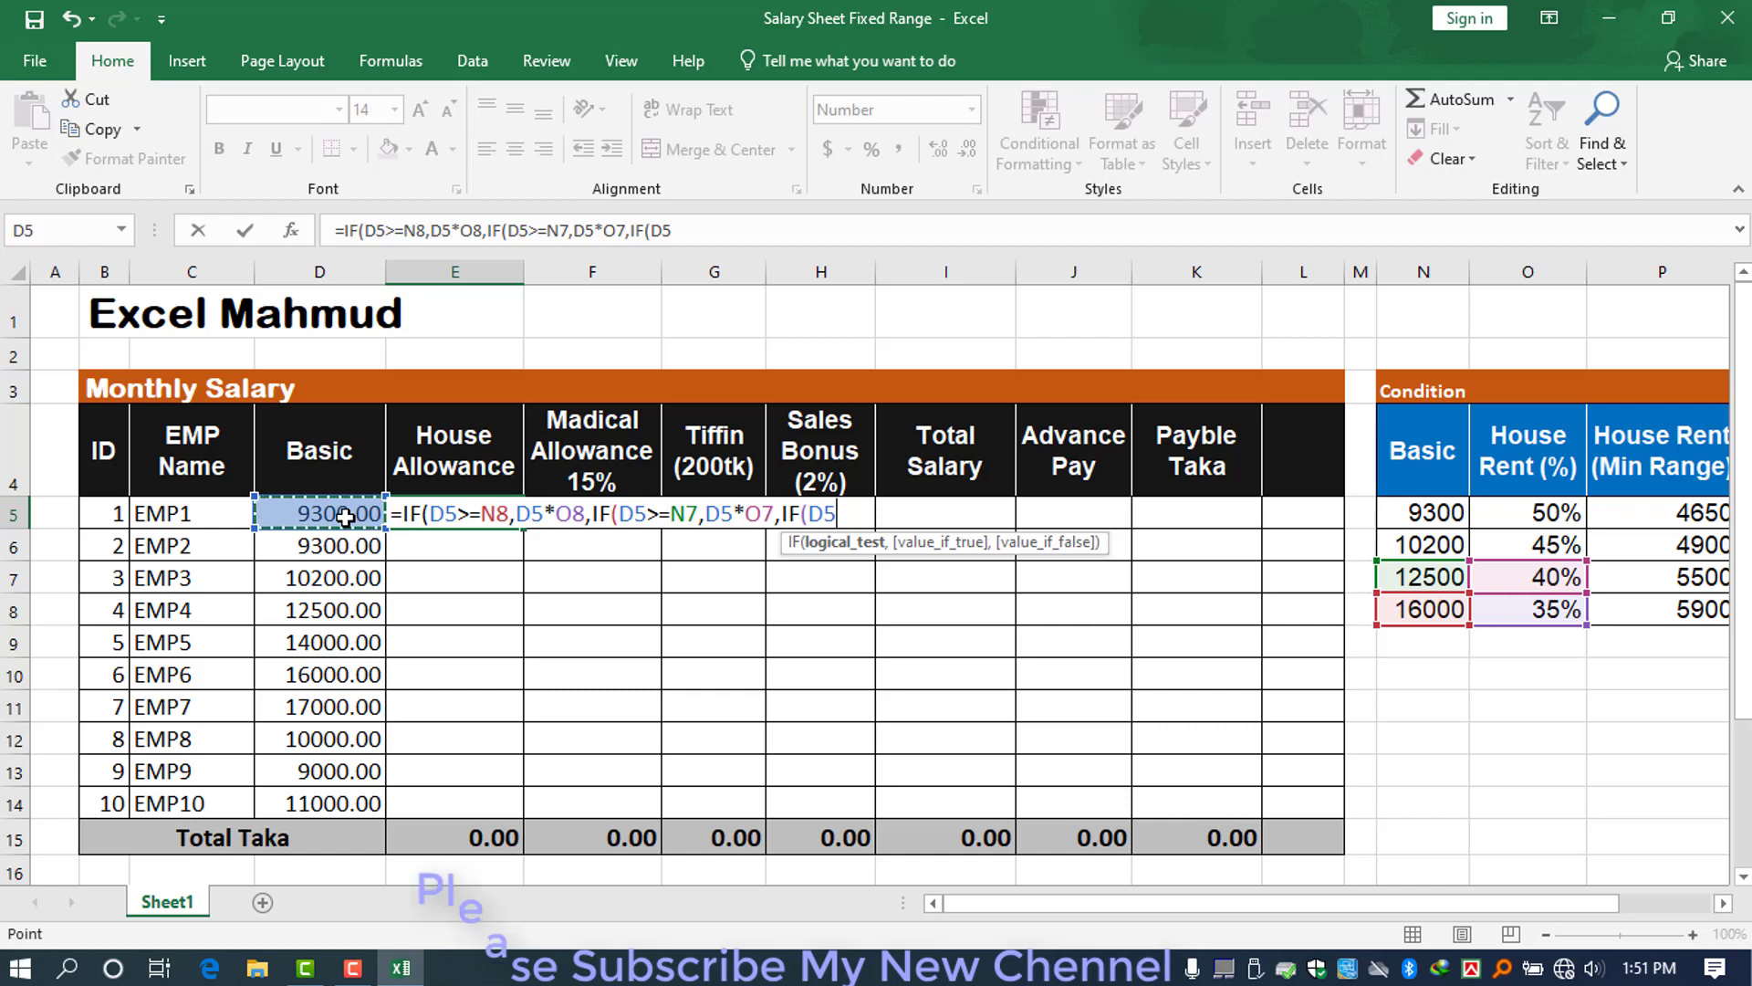
{"action": "left_click", "coordinate": [1430, 545]}
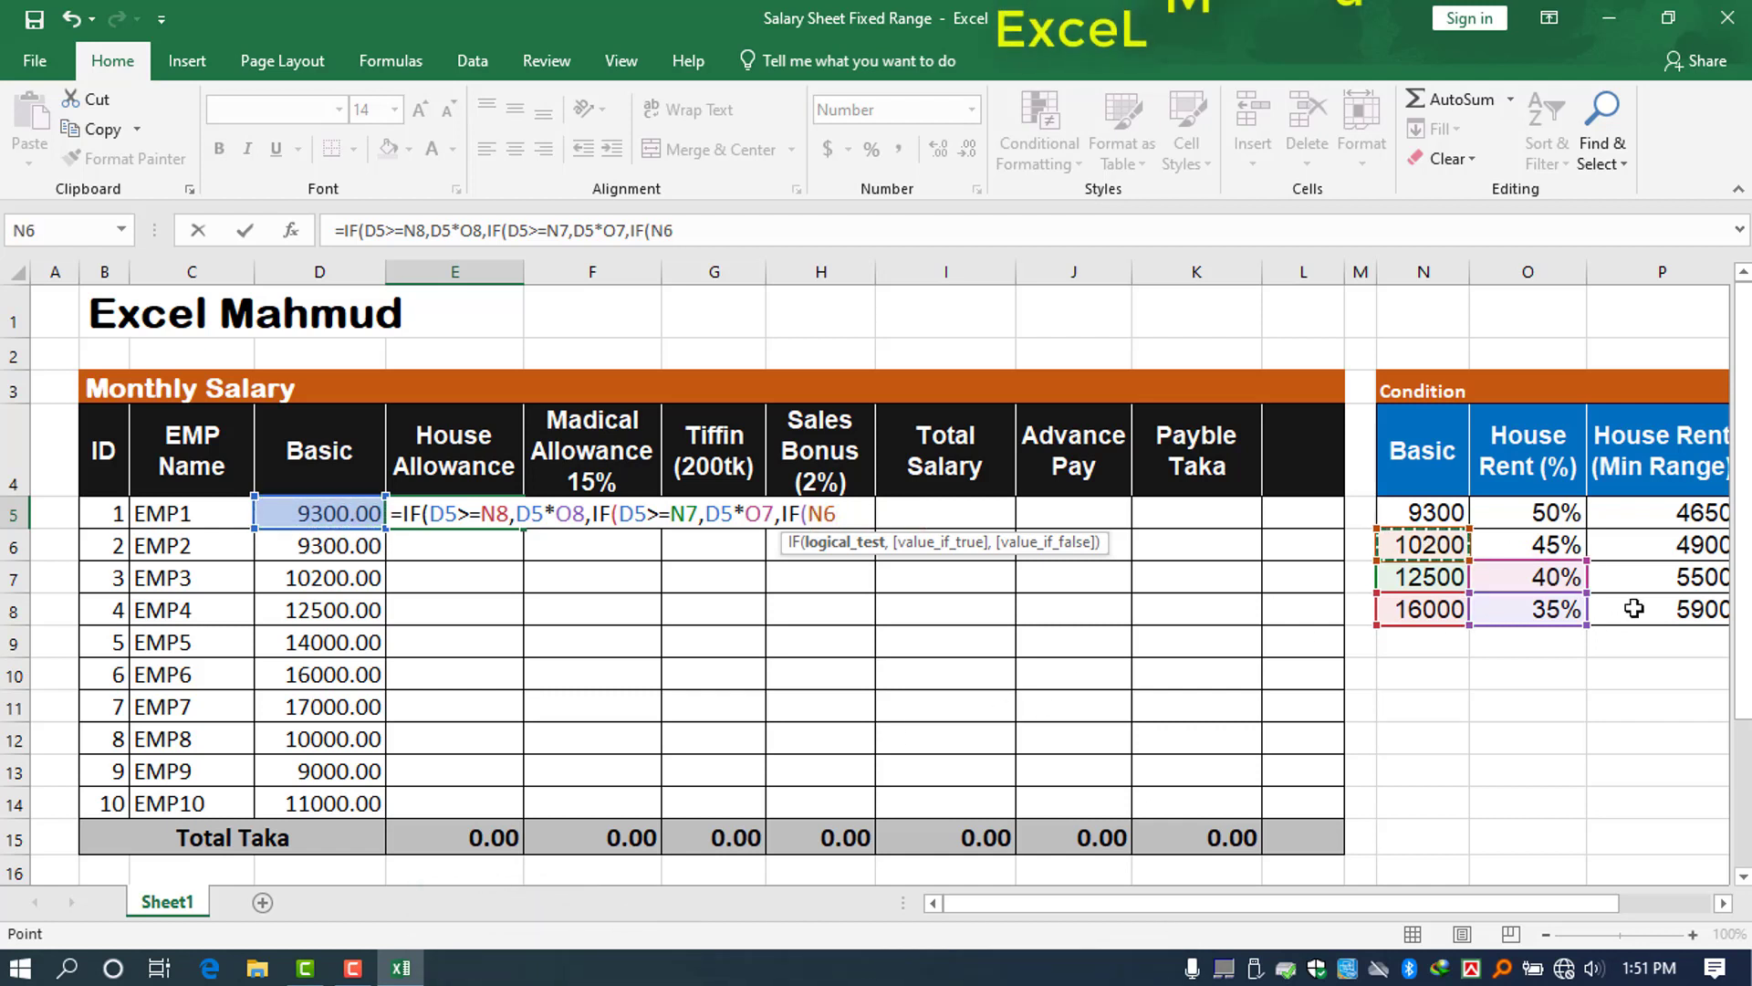
{"action": "type", "text": ">="}
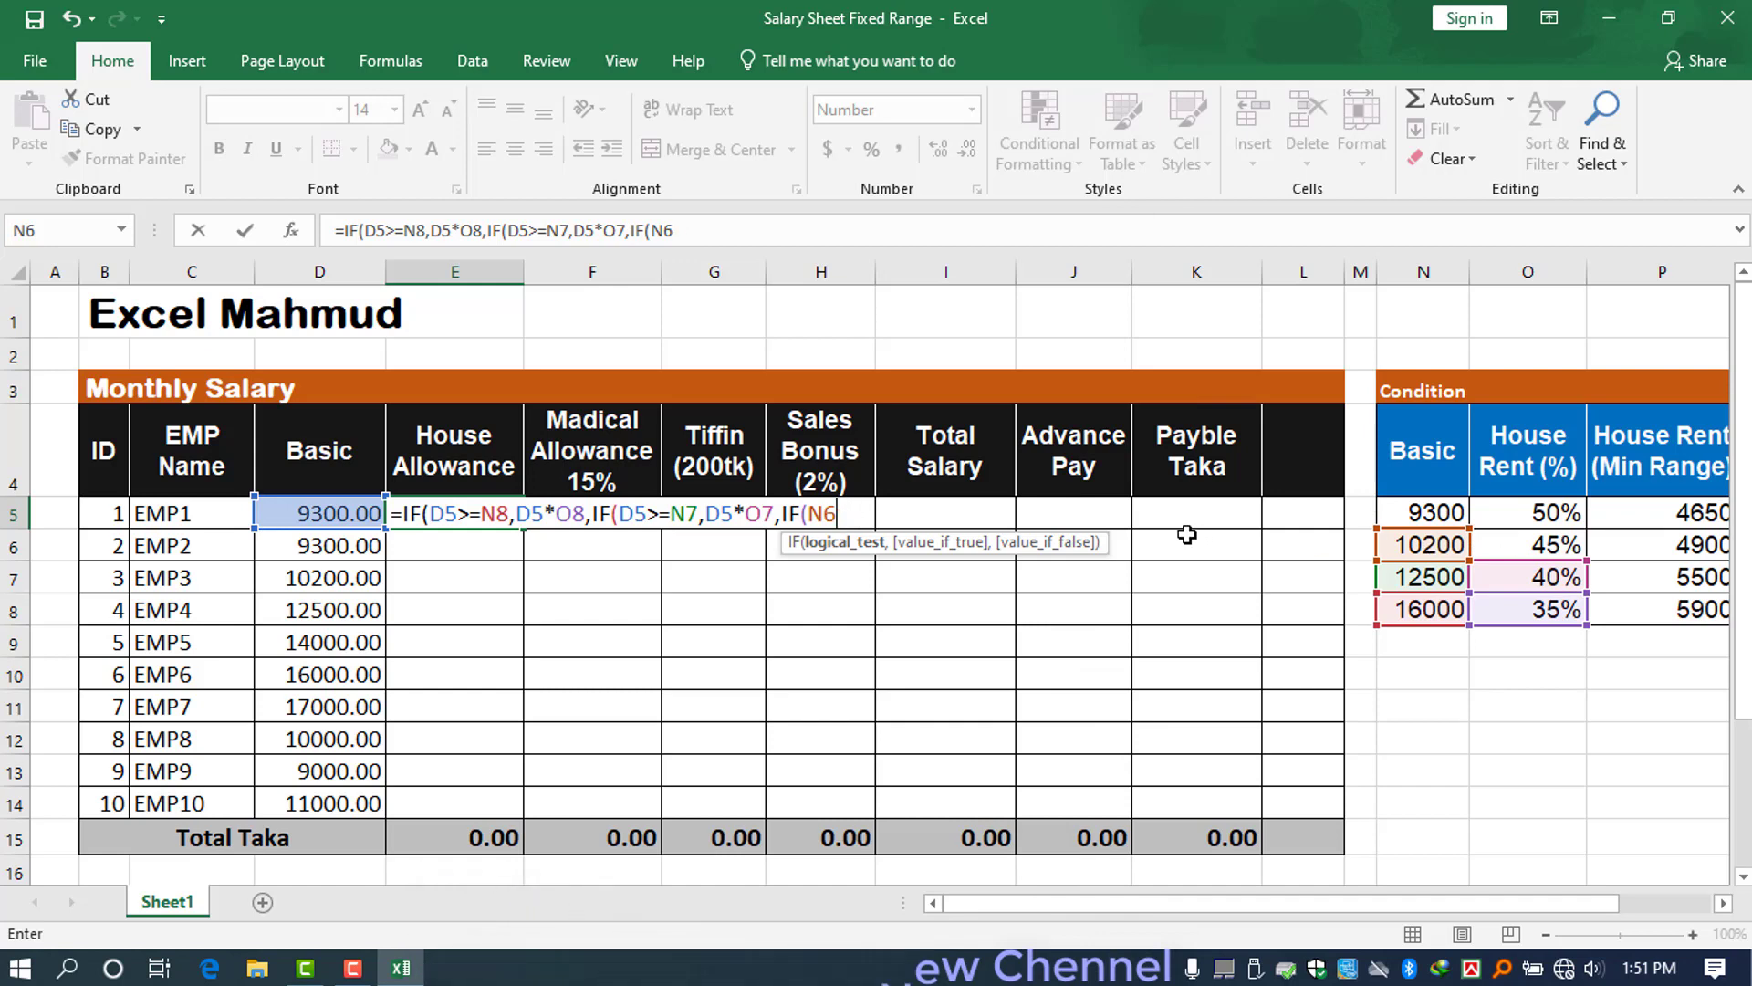
{"action": "key", "text": "BackSpace"}
{"action": "key", "text": "BackSpace"}
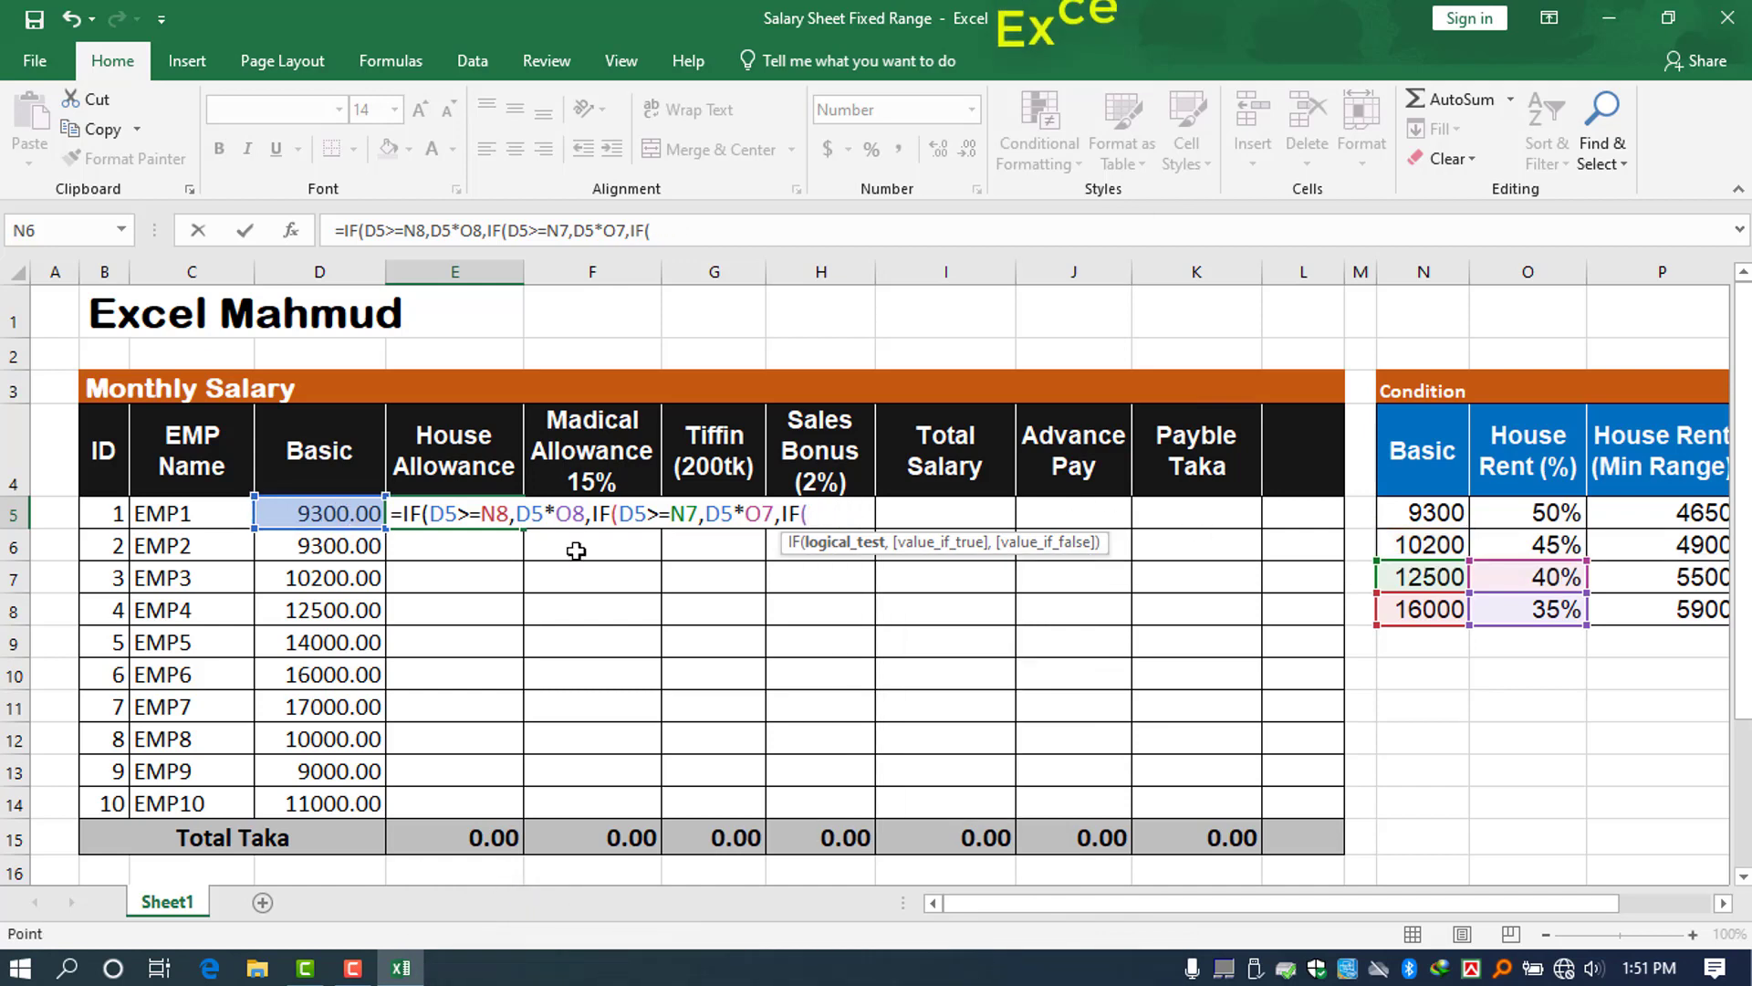
{"action": "key", "text": "Left"}
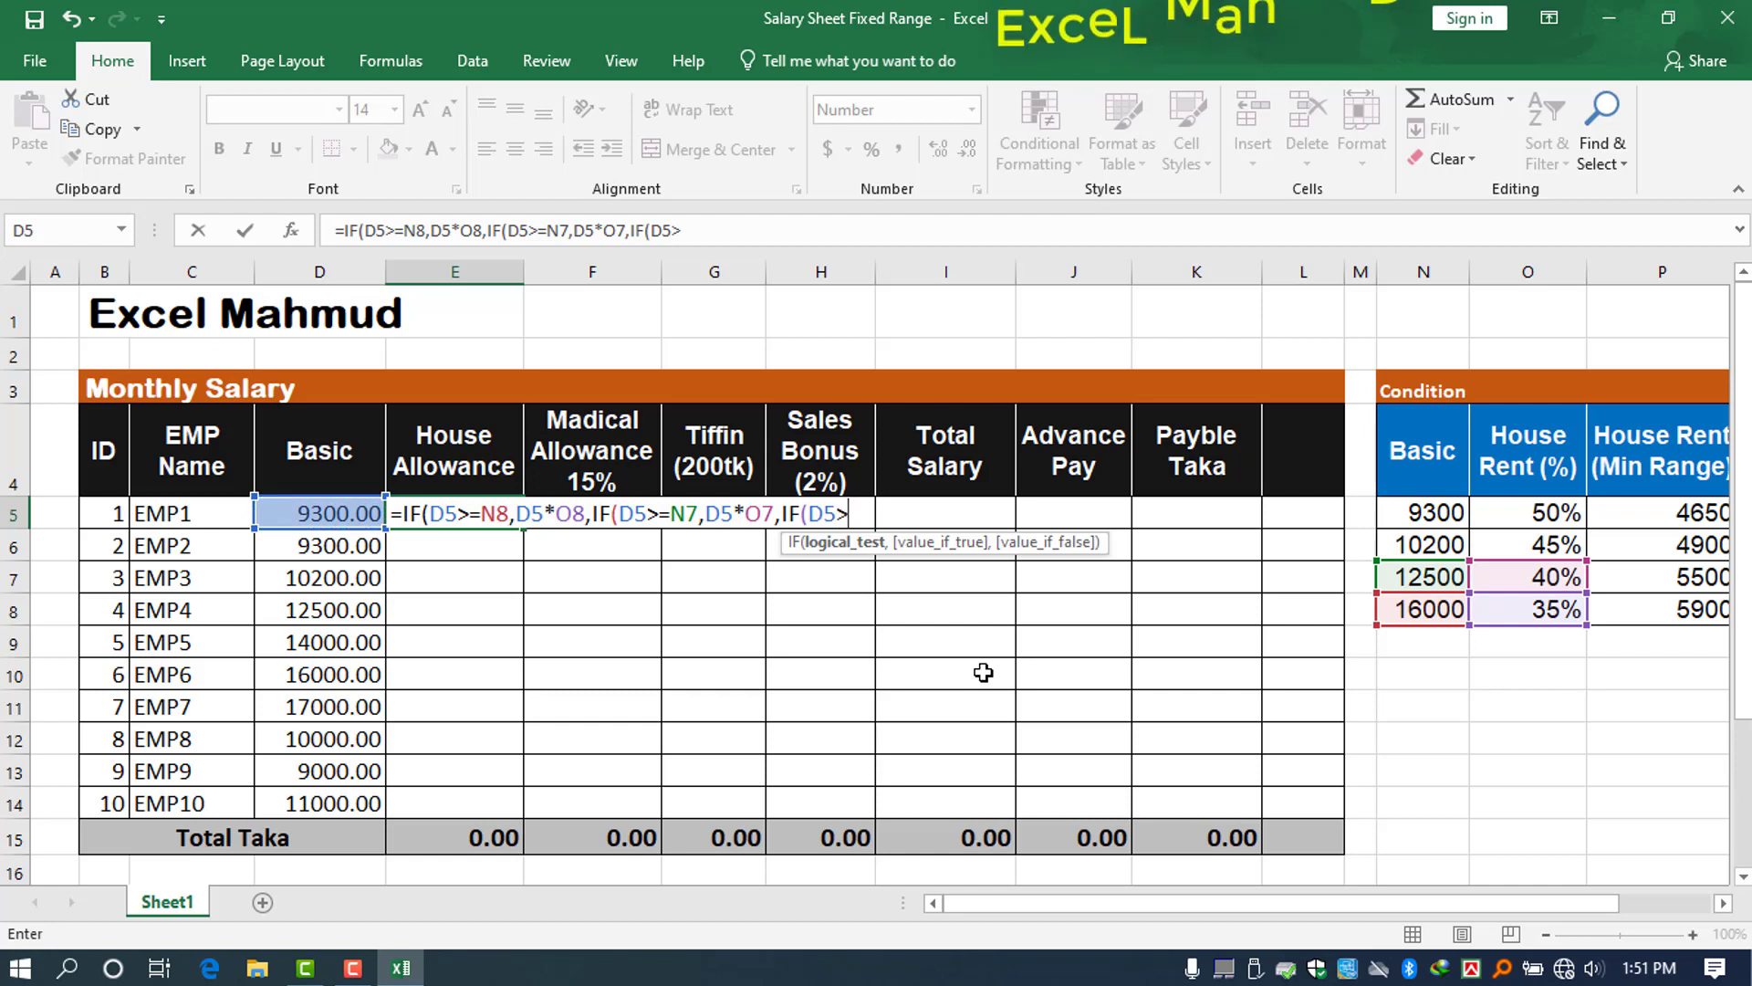
{"action": "type", "text": ">="}
{"action": "left_click", "coordinate": [1424, 545]}
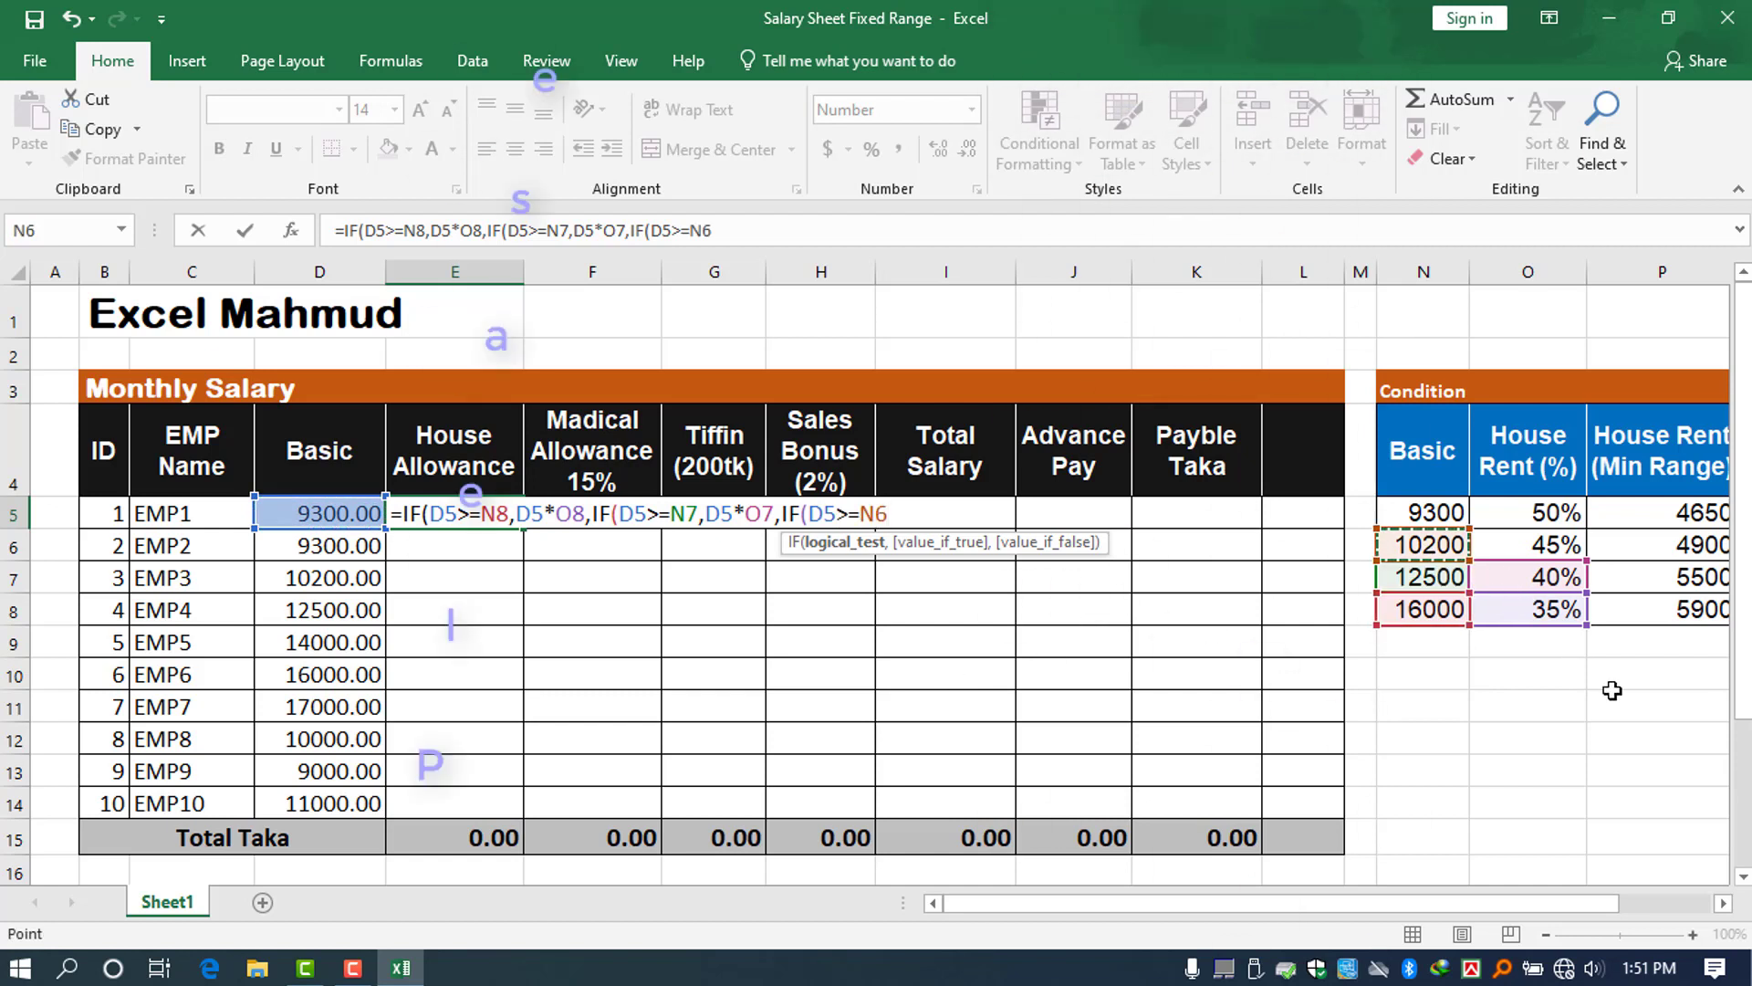
{"action": "type", "text": ","}
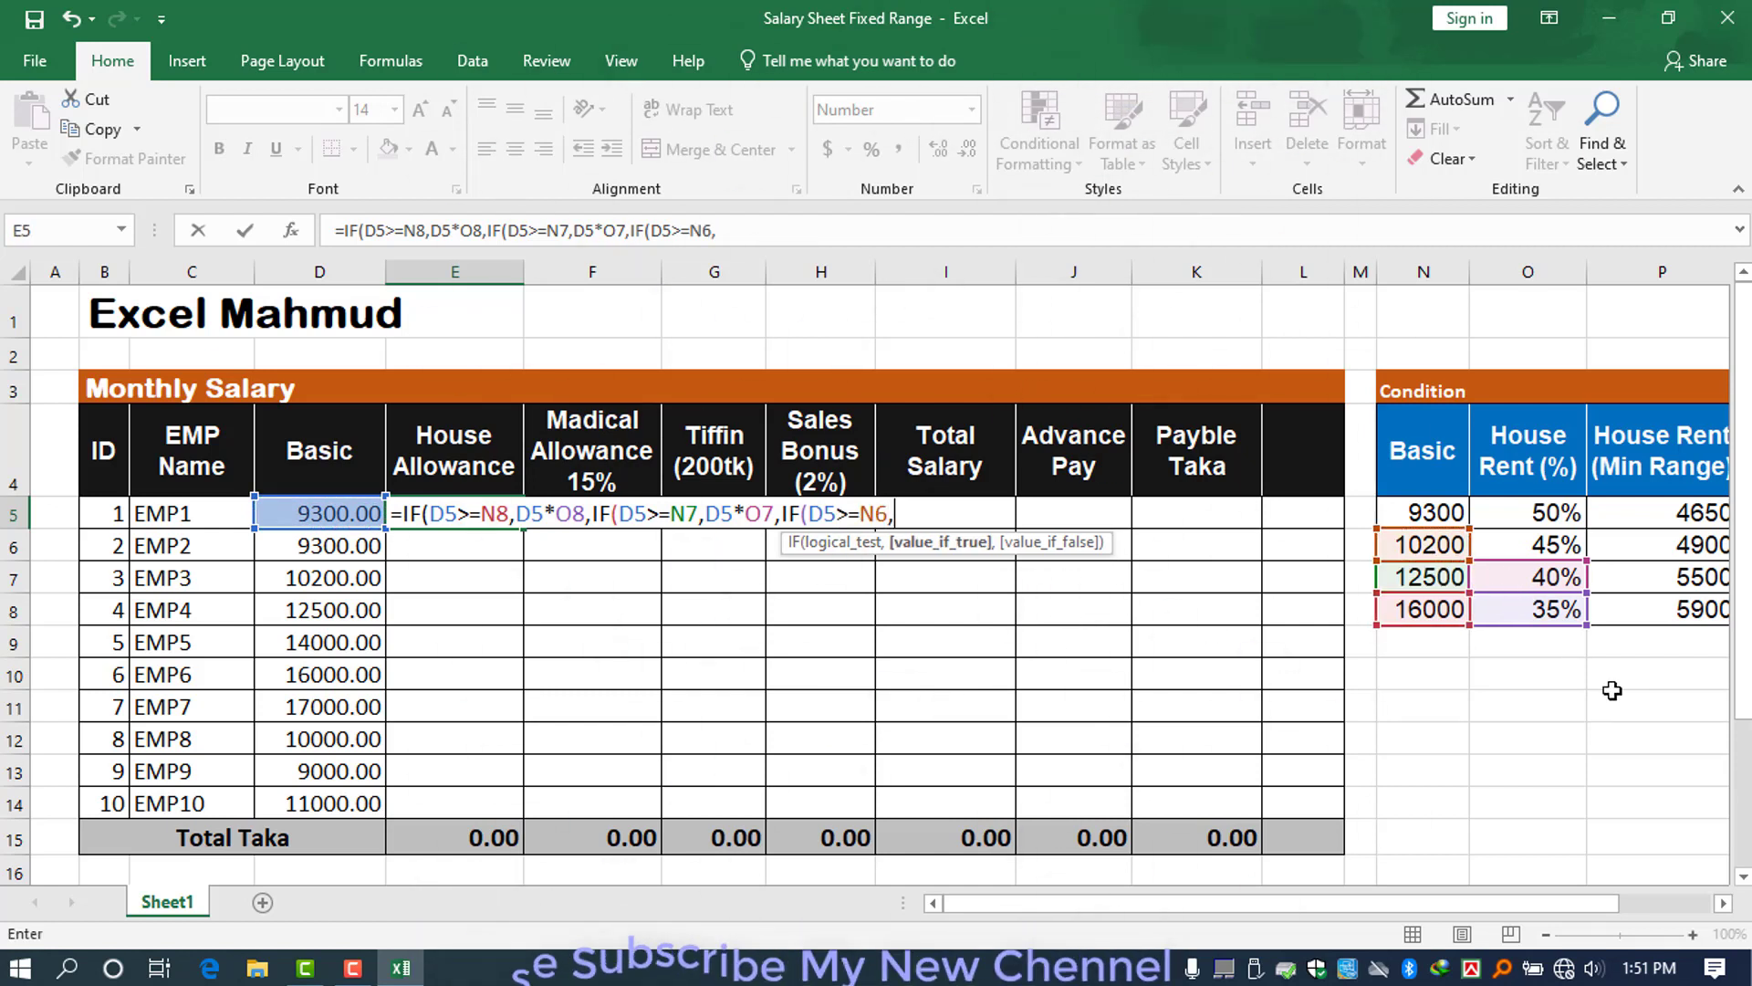
{"action": "left_click", "coordinate": [346, 512]}
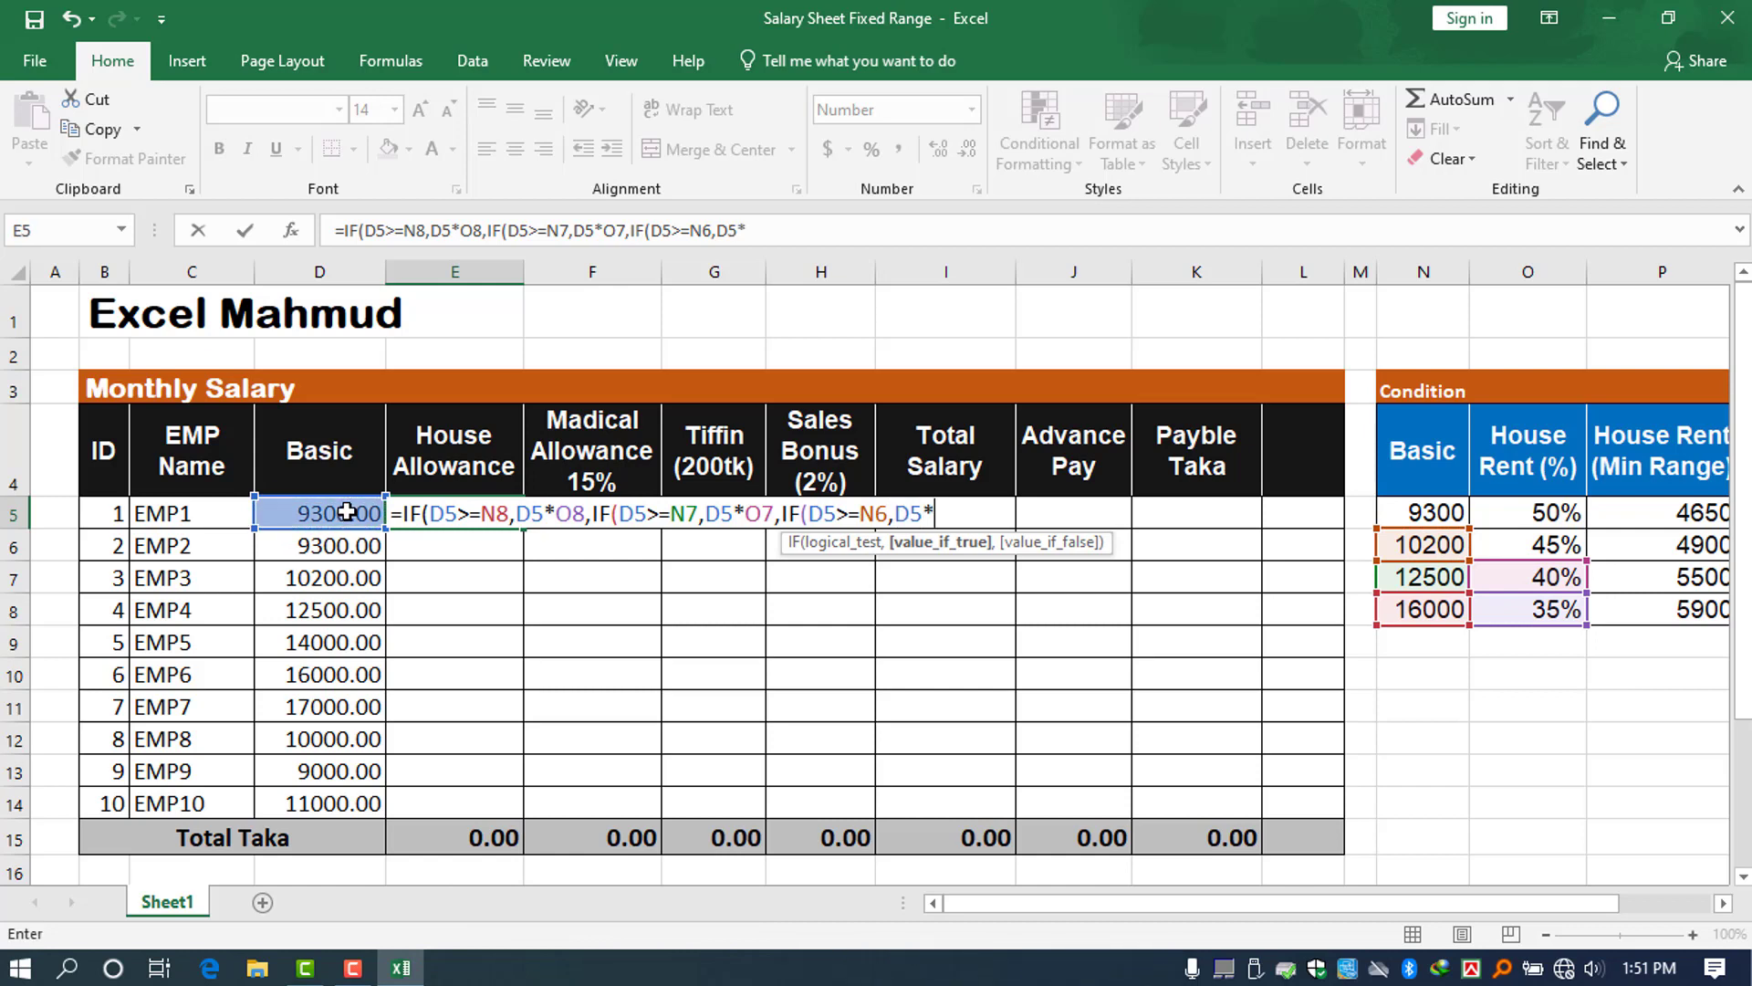
{"action": "left_click", "coordinate": [1496, 545]}
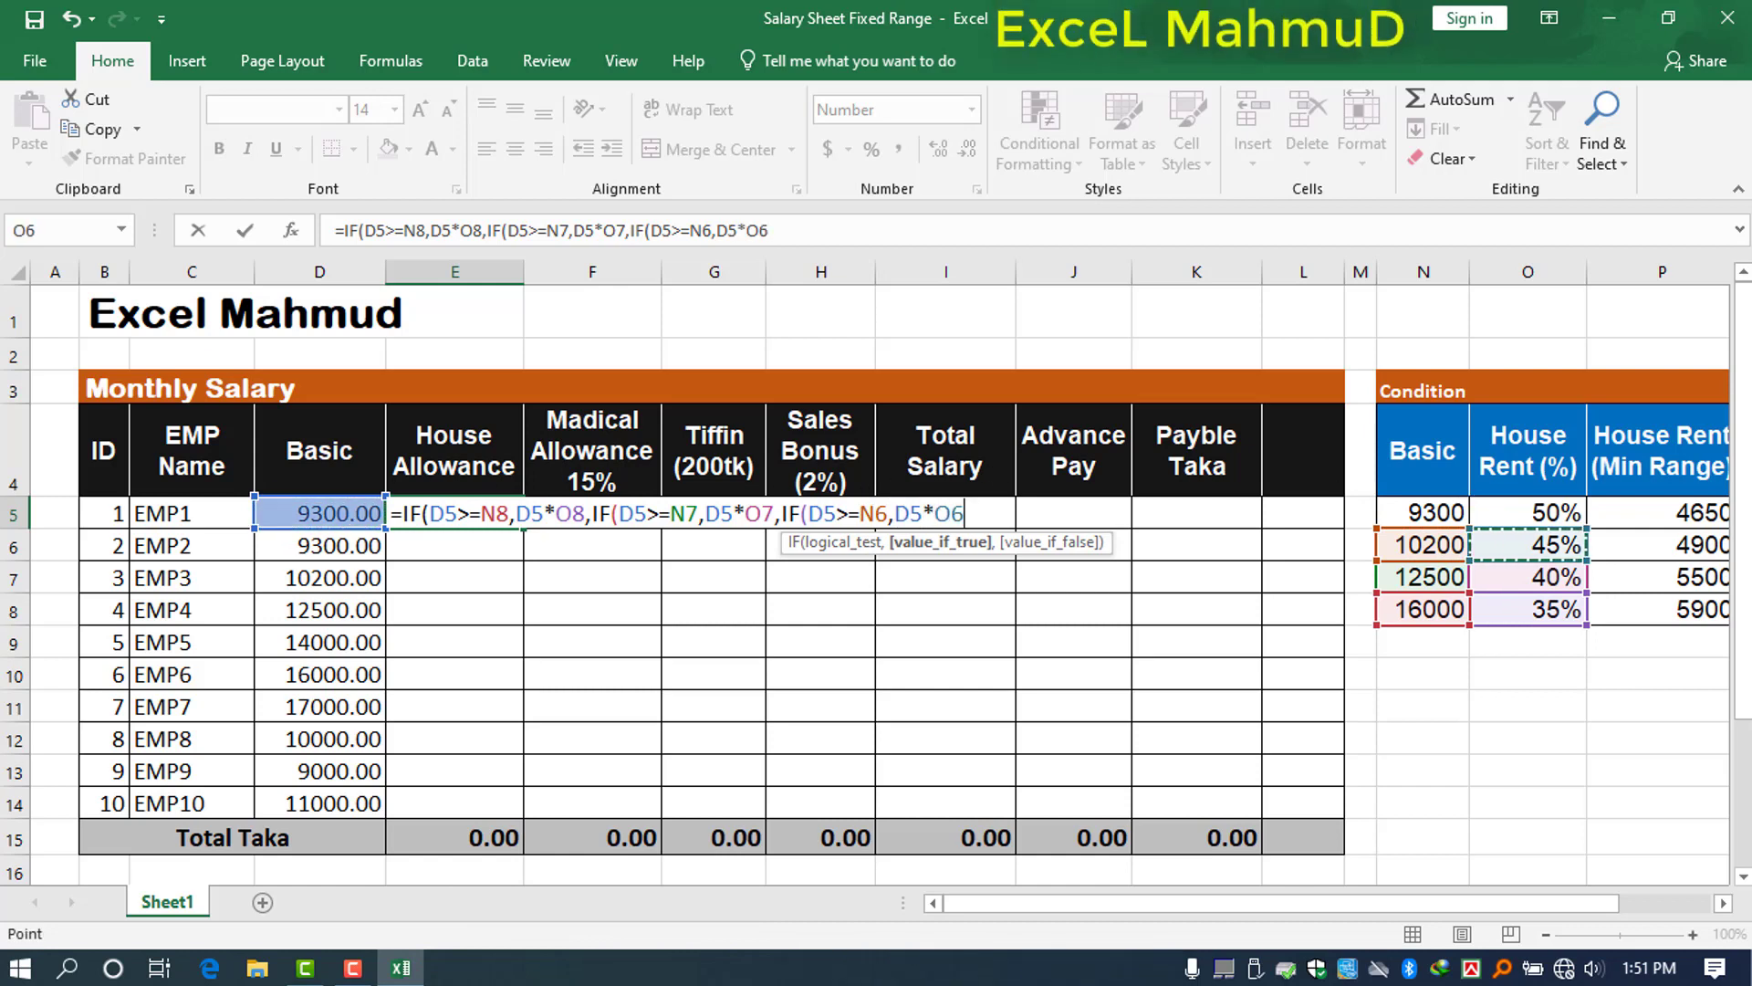
{"action": "type", "text": ",IF"}
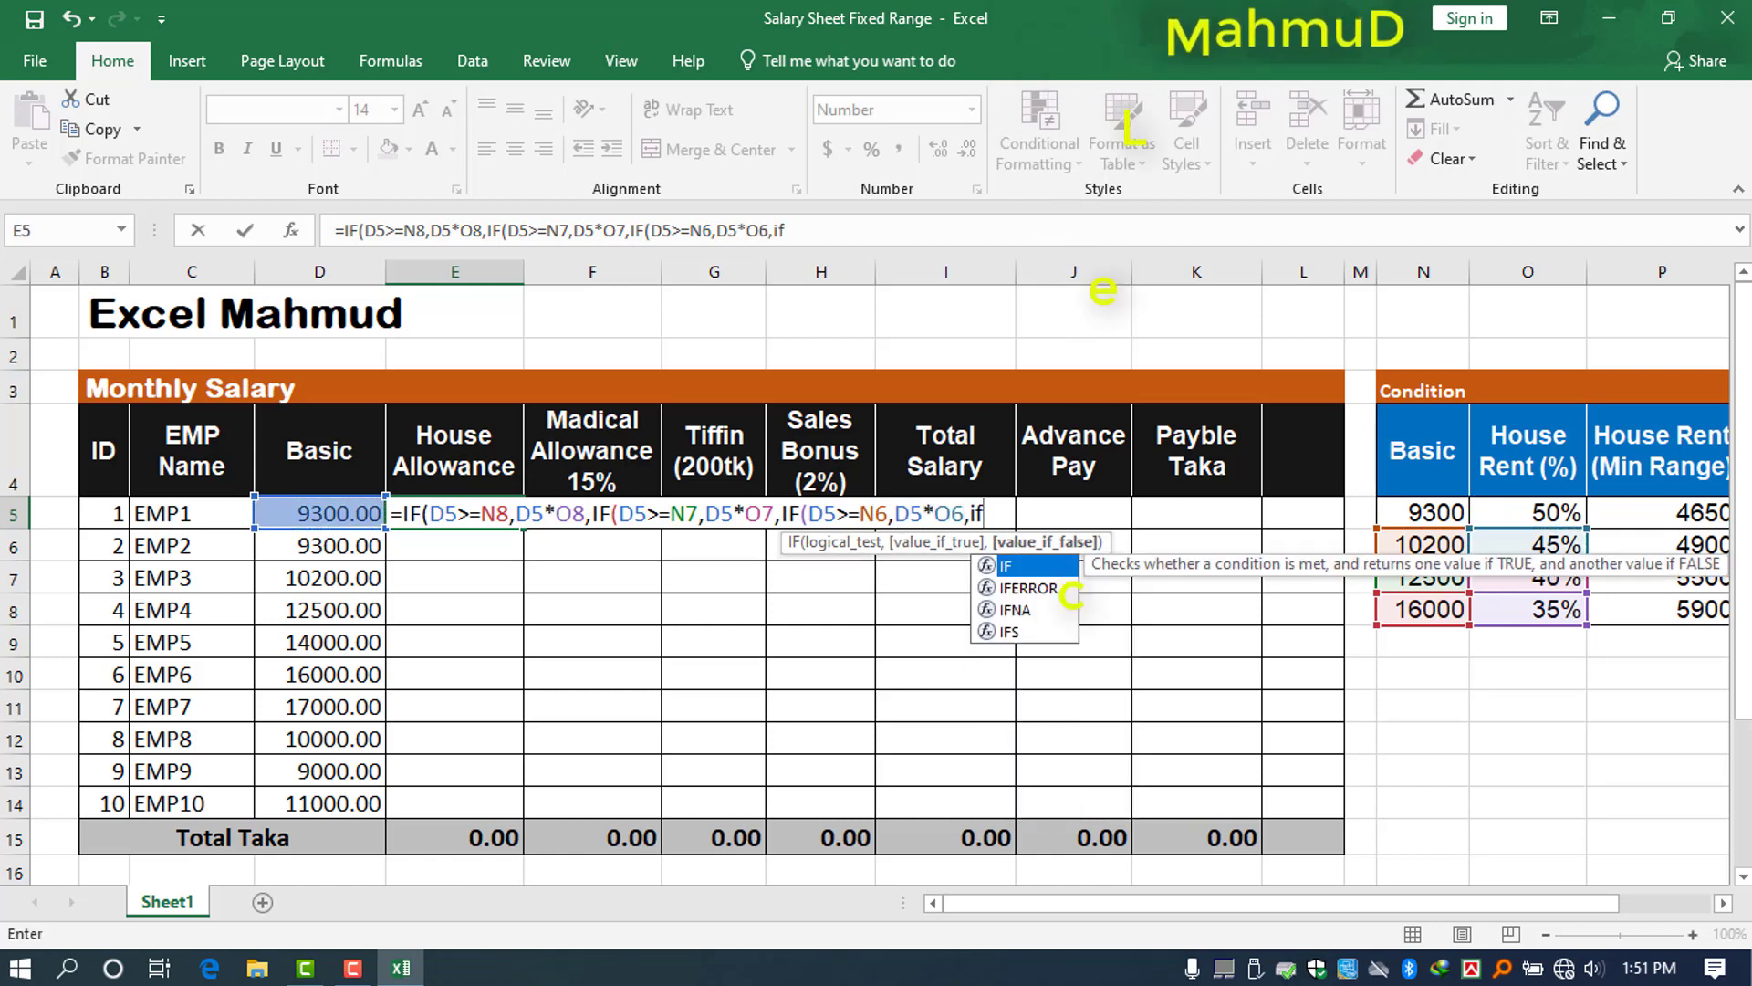
{"action": "type", "text": "("}
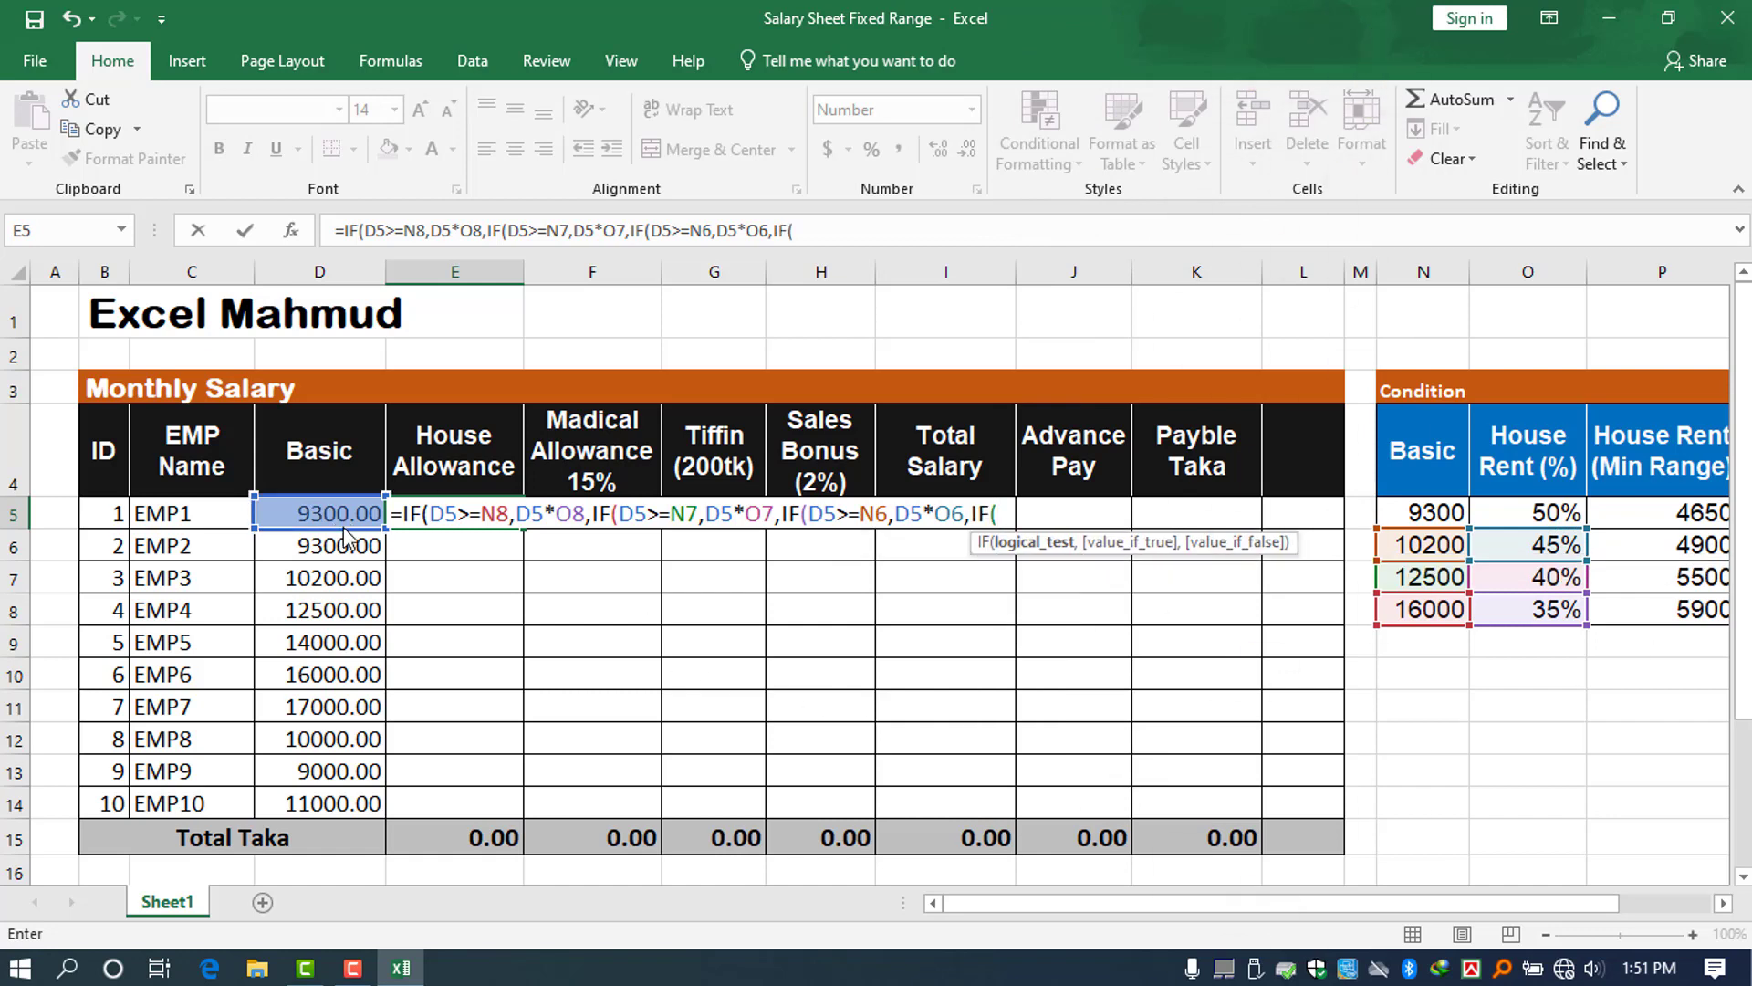
- Build the innermost tier D5>=N5 returning D5*O5, using the 9300 threshold and 50% rate
{"action": "left_click", "coordinate": [356, 513]}
{"action": "type", "text": ">"}
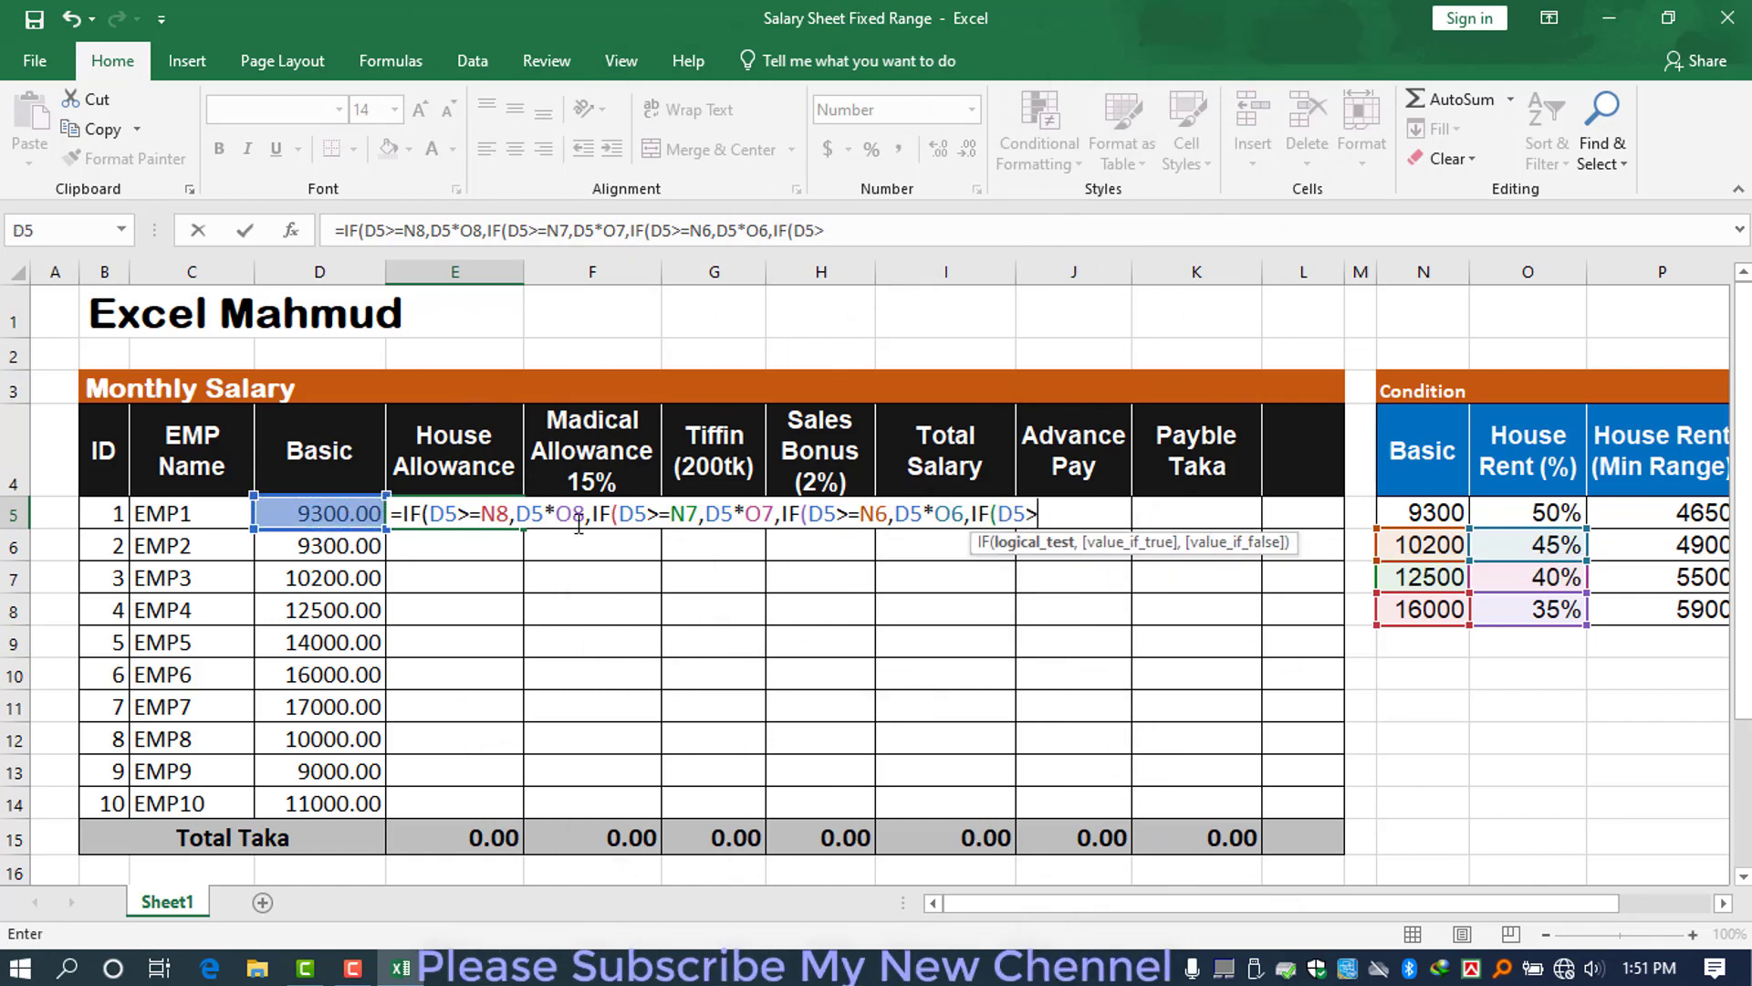
{"action": "type", "text": "="}
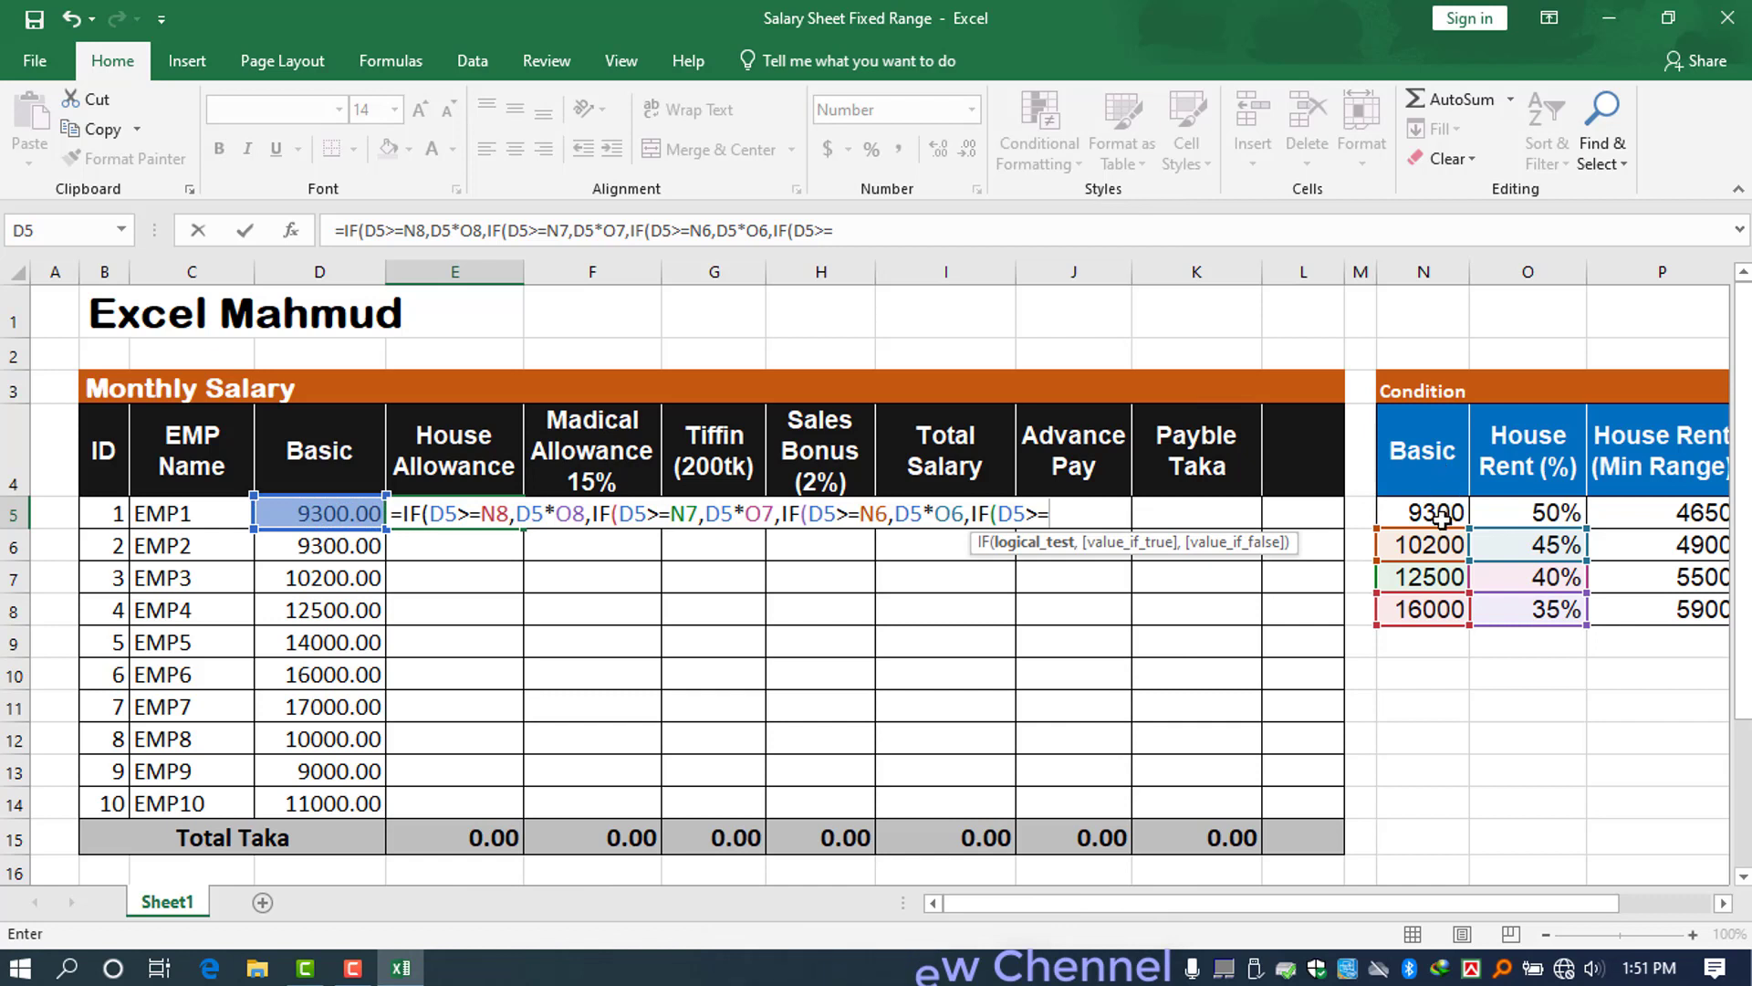
{"action": "left_click", "coordinate": [1443, 515]}
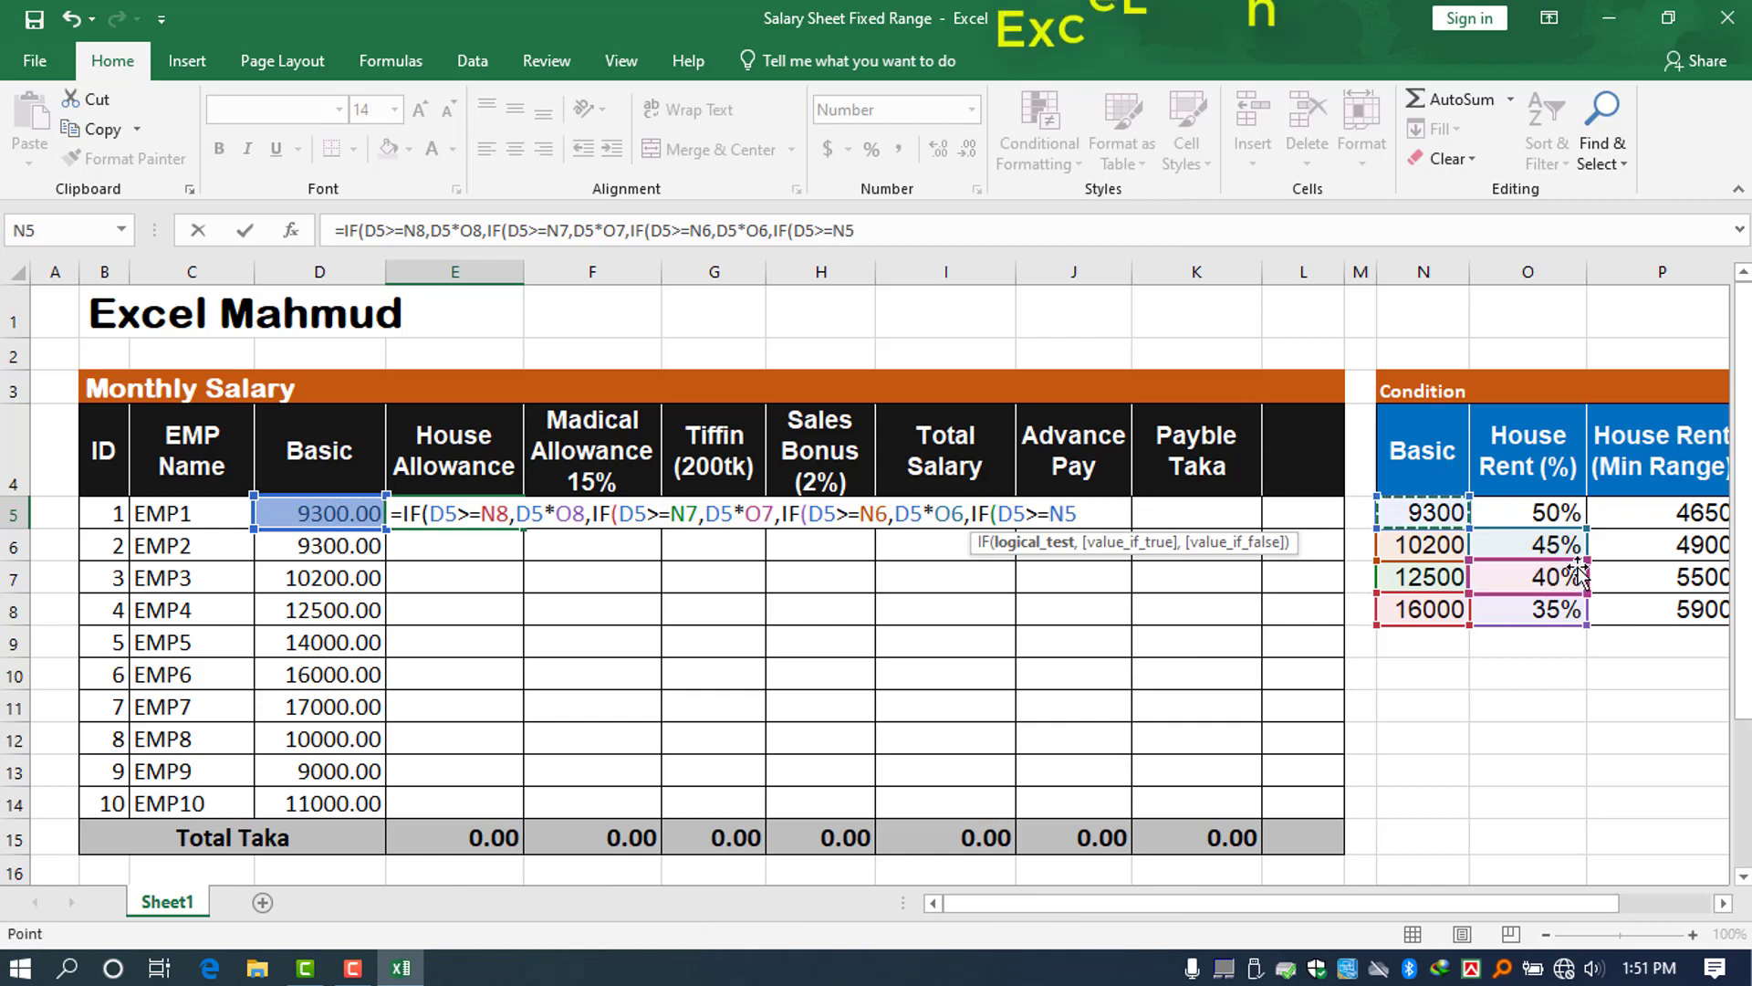
{"action": "type", "text": ","}
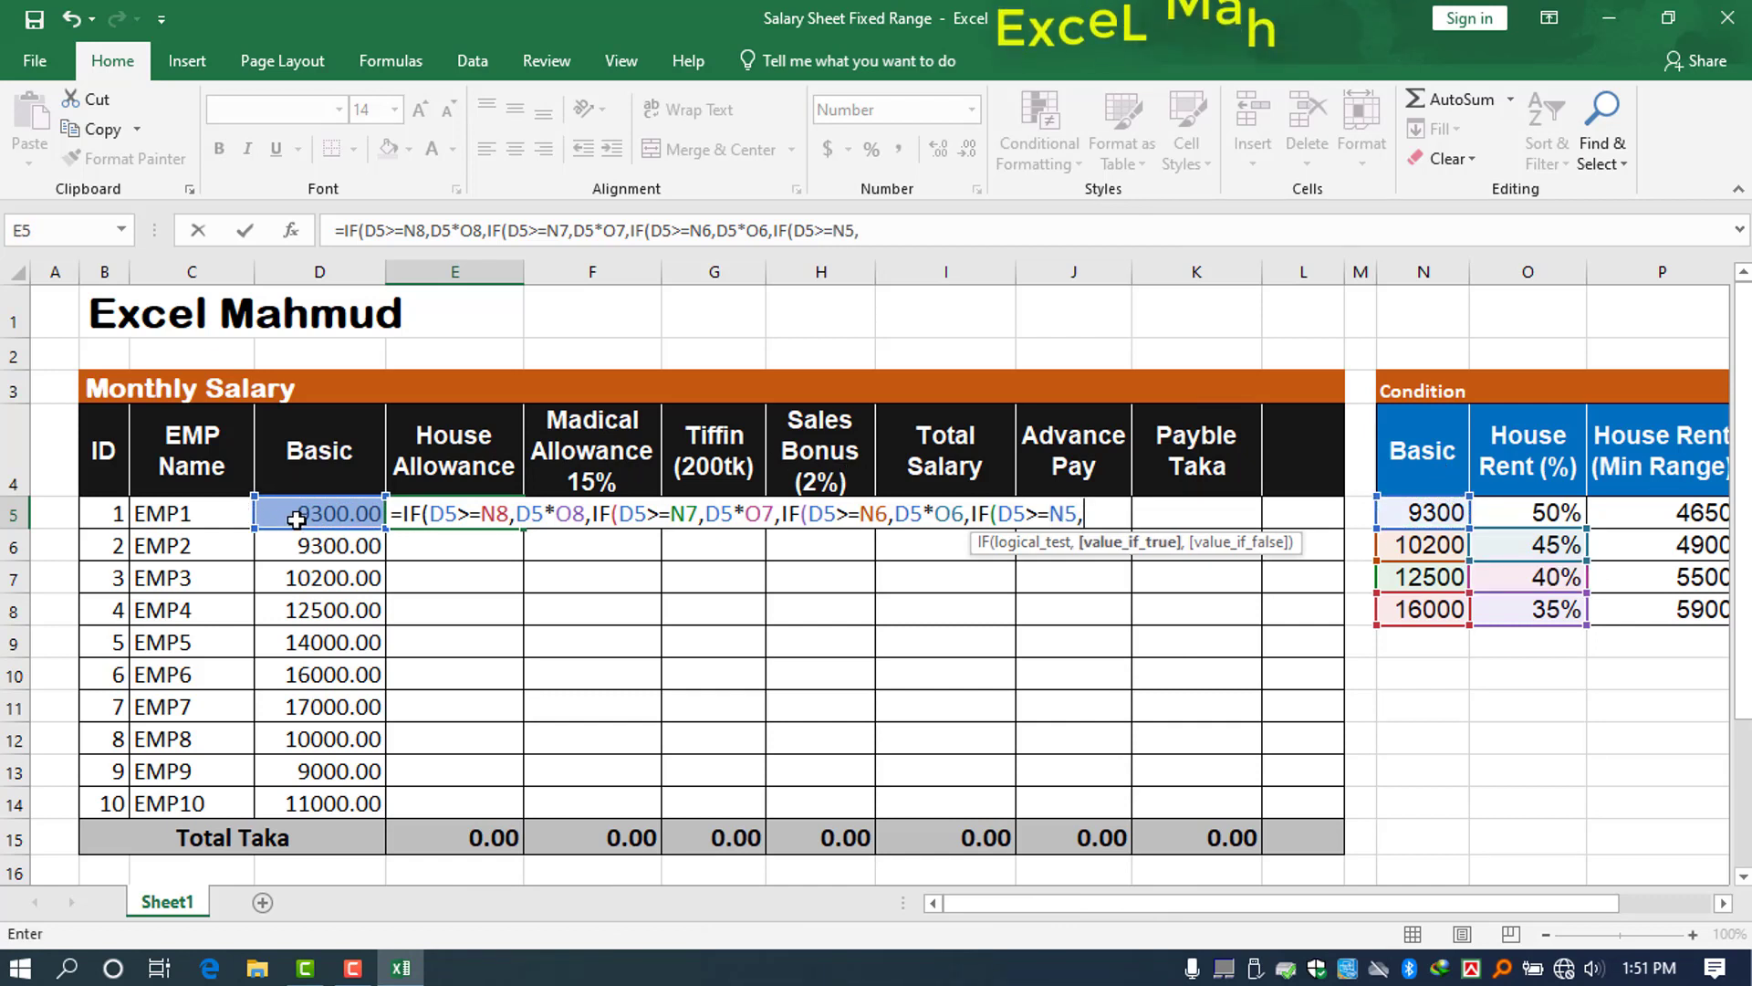
{"action": "left_click", "coordinate": [297, 519]}
{"action": "type", "text": "*"}
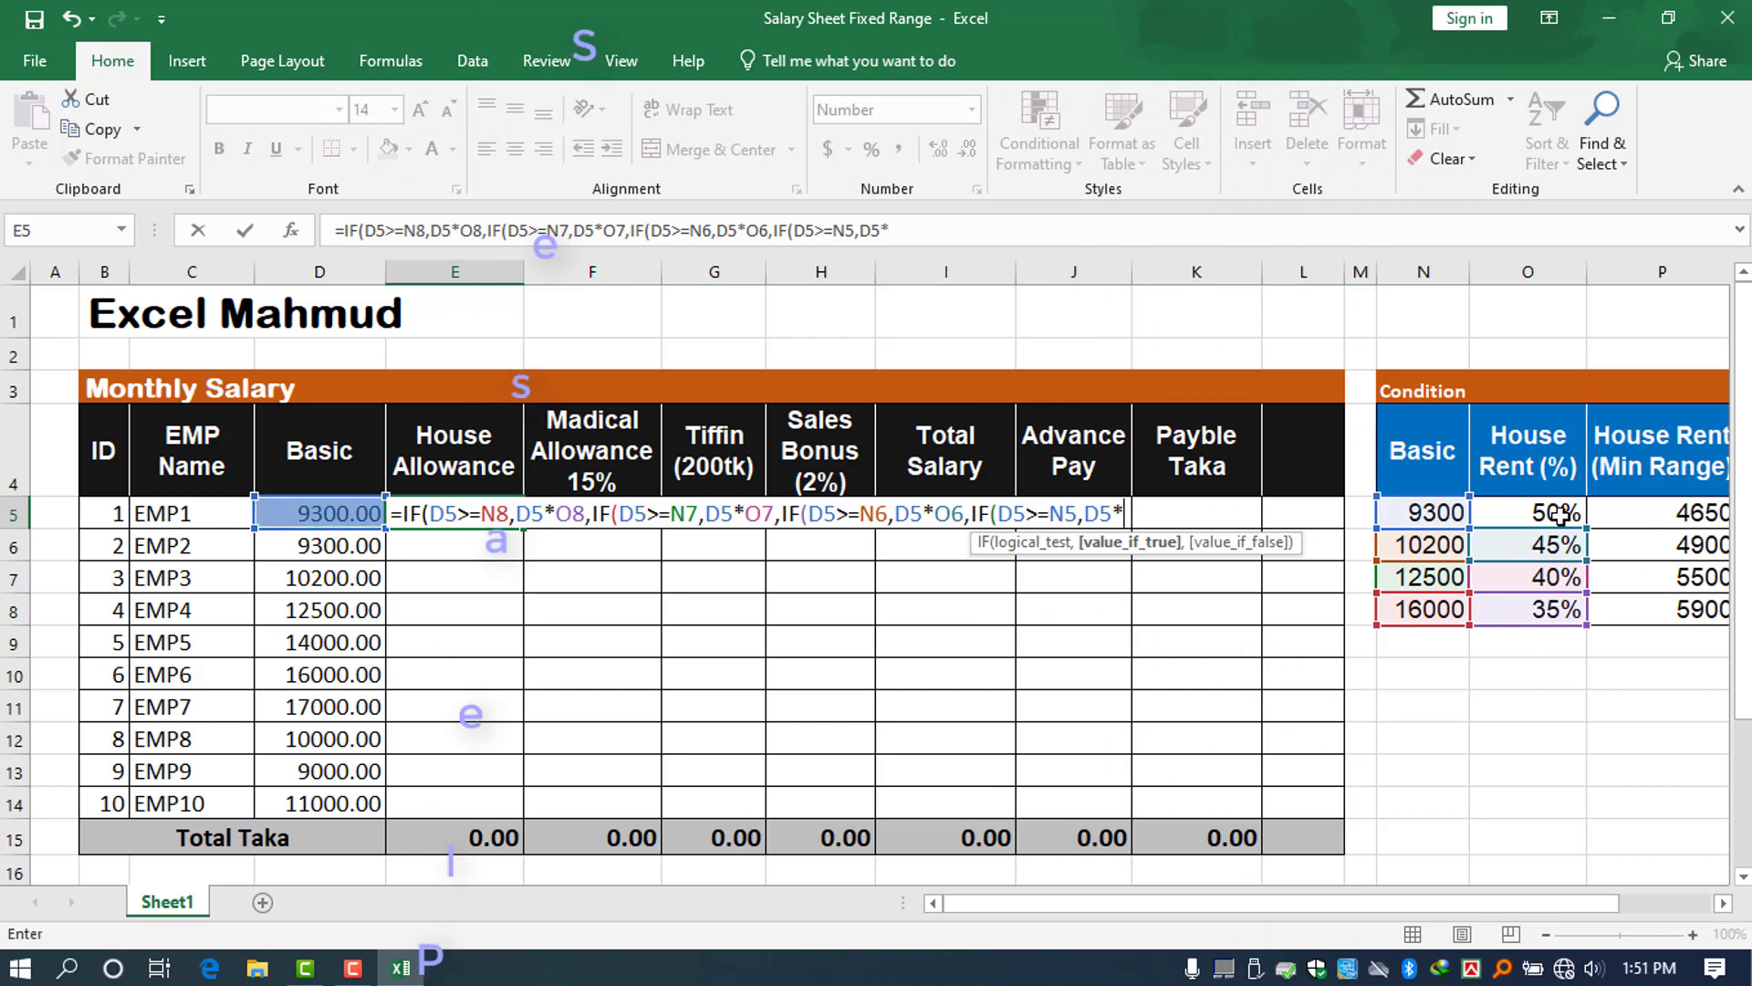
{"action": "left_click", "coordinate": [1562, 515]}
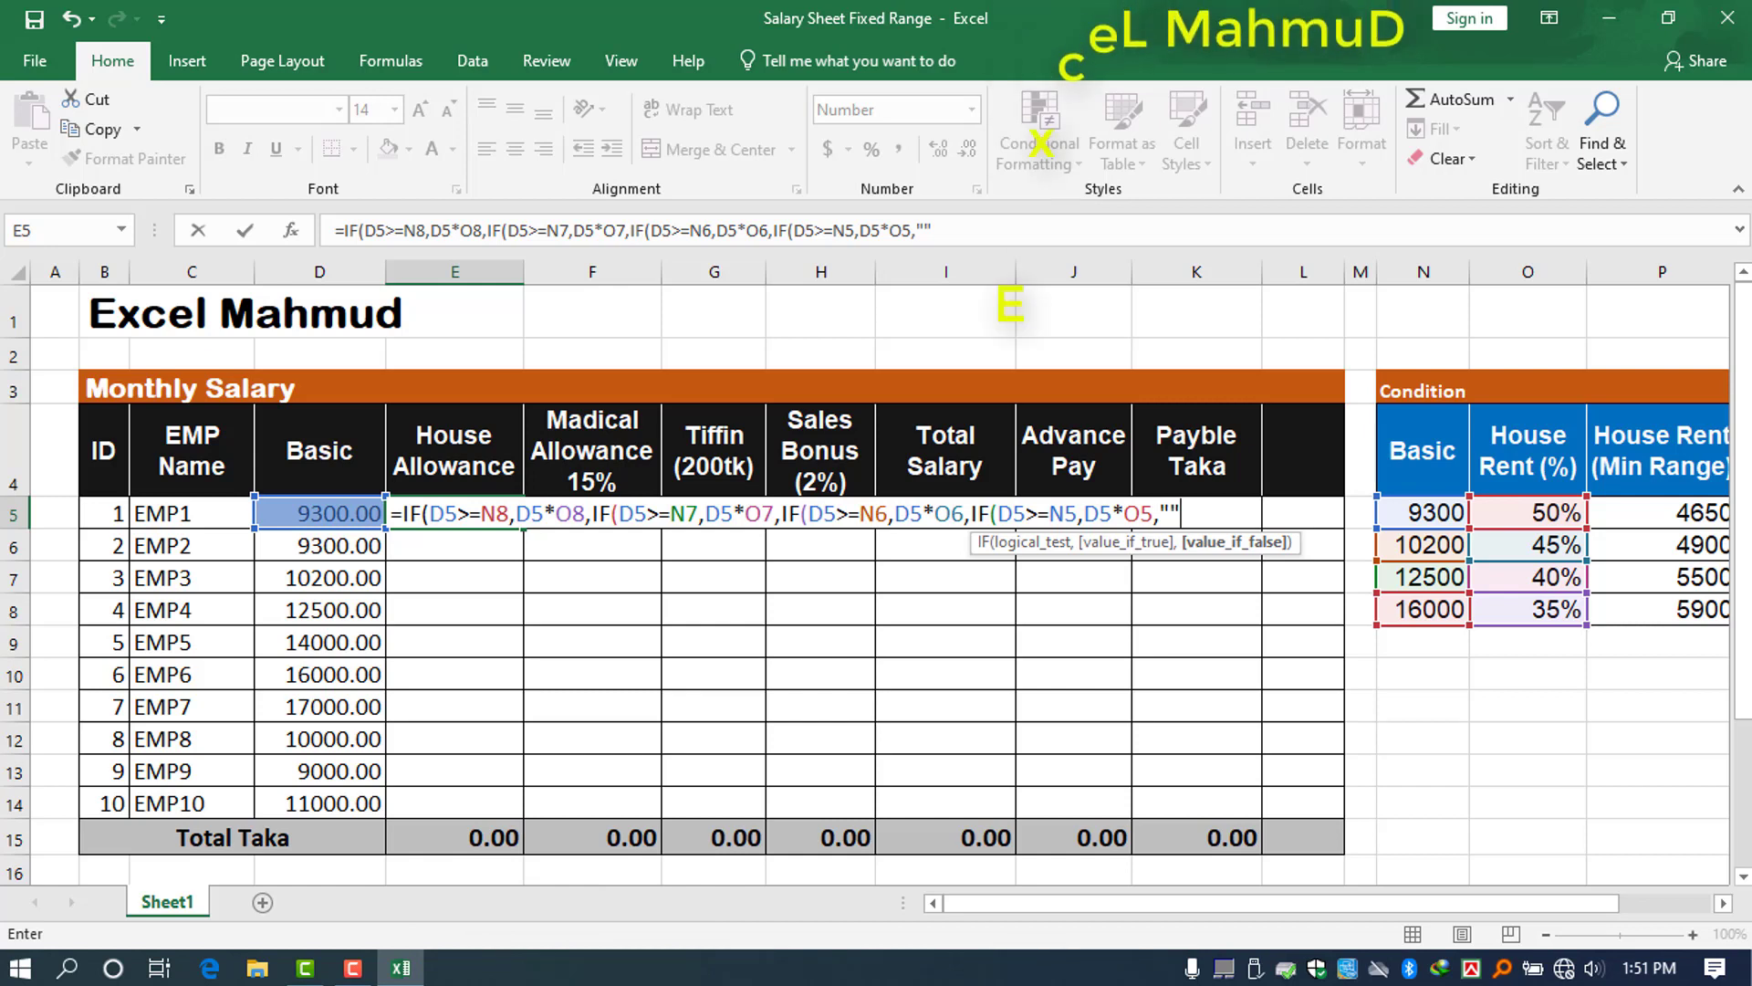
- Commit E5's nested IF formula and review it alongside EMP1's Basic in D5
{"action": "key", "text": "Return"}
{"action": "key", "text": "Return"}
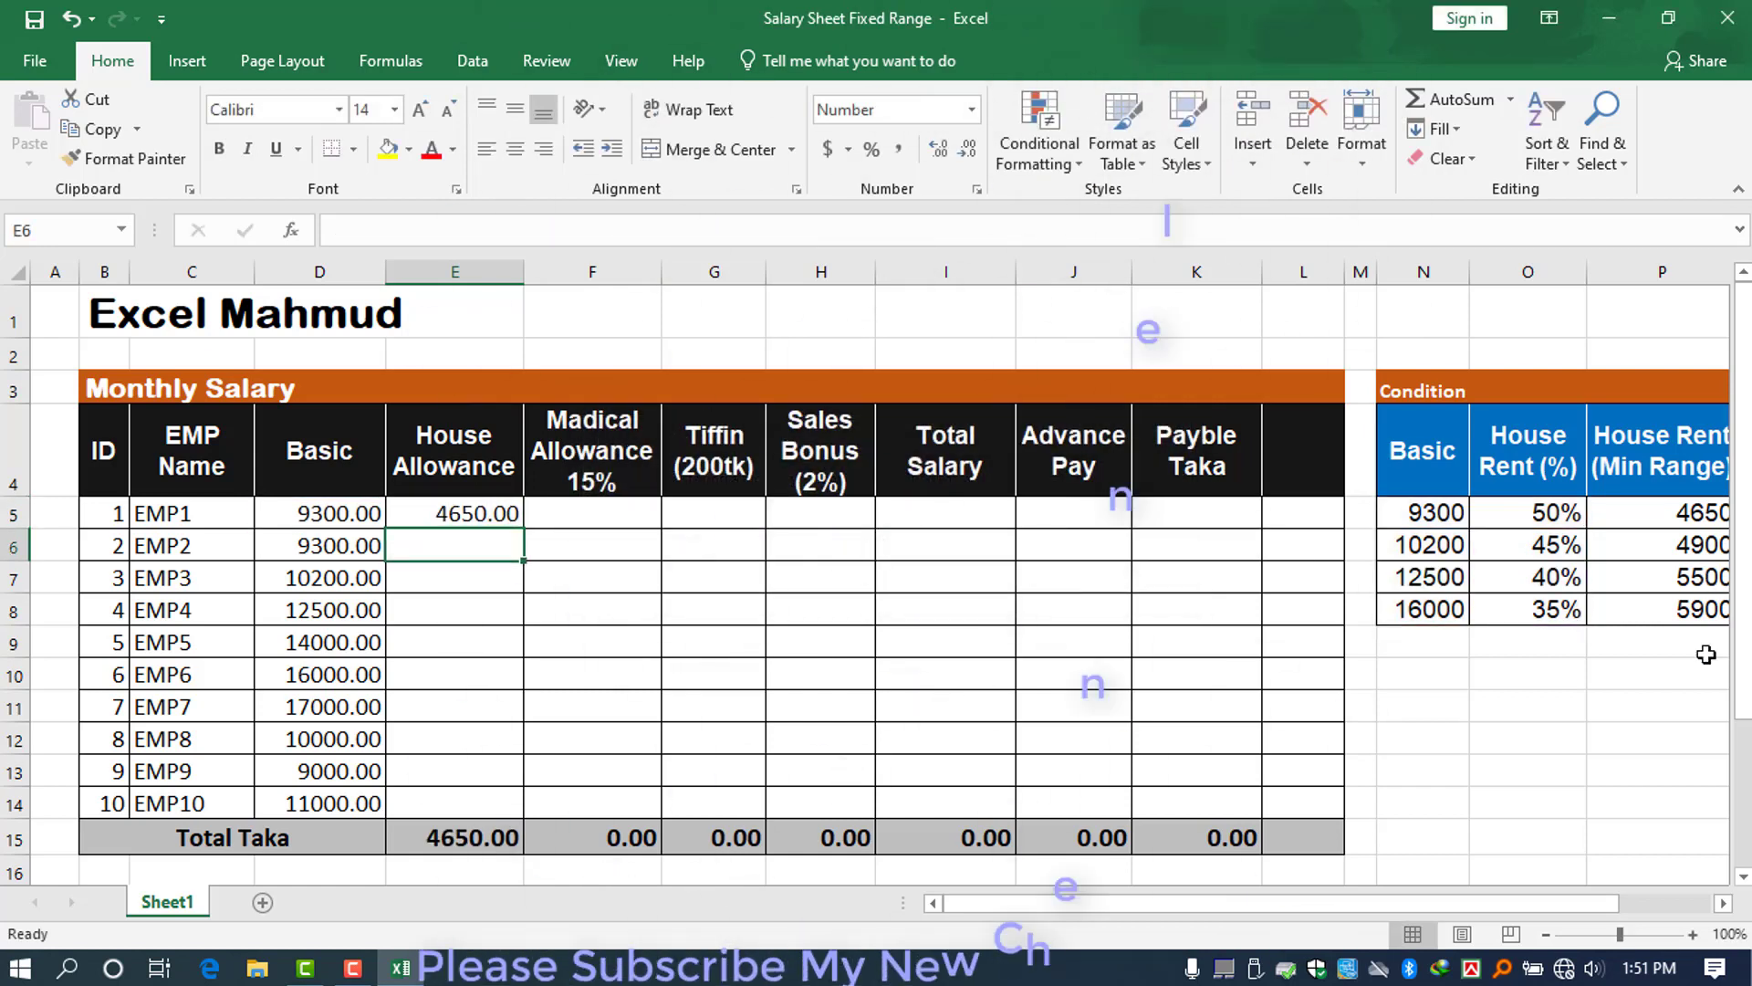
{"action": "left_click", "coordinate": [519, 516]}
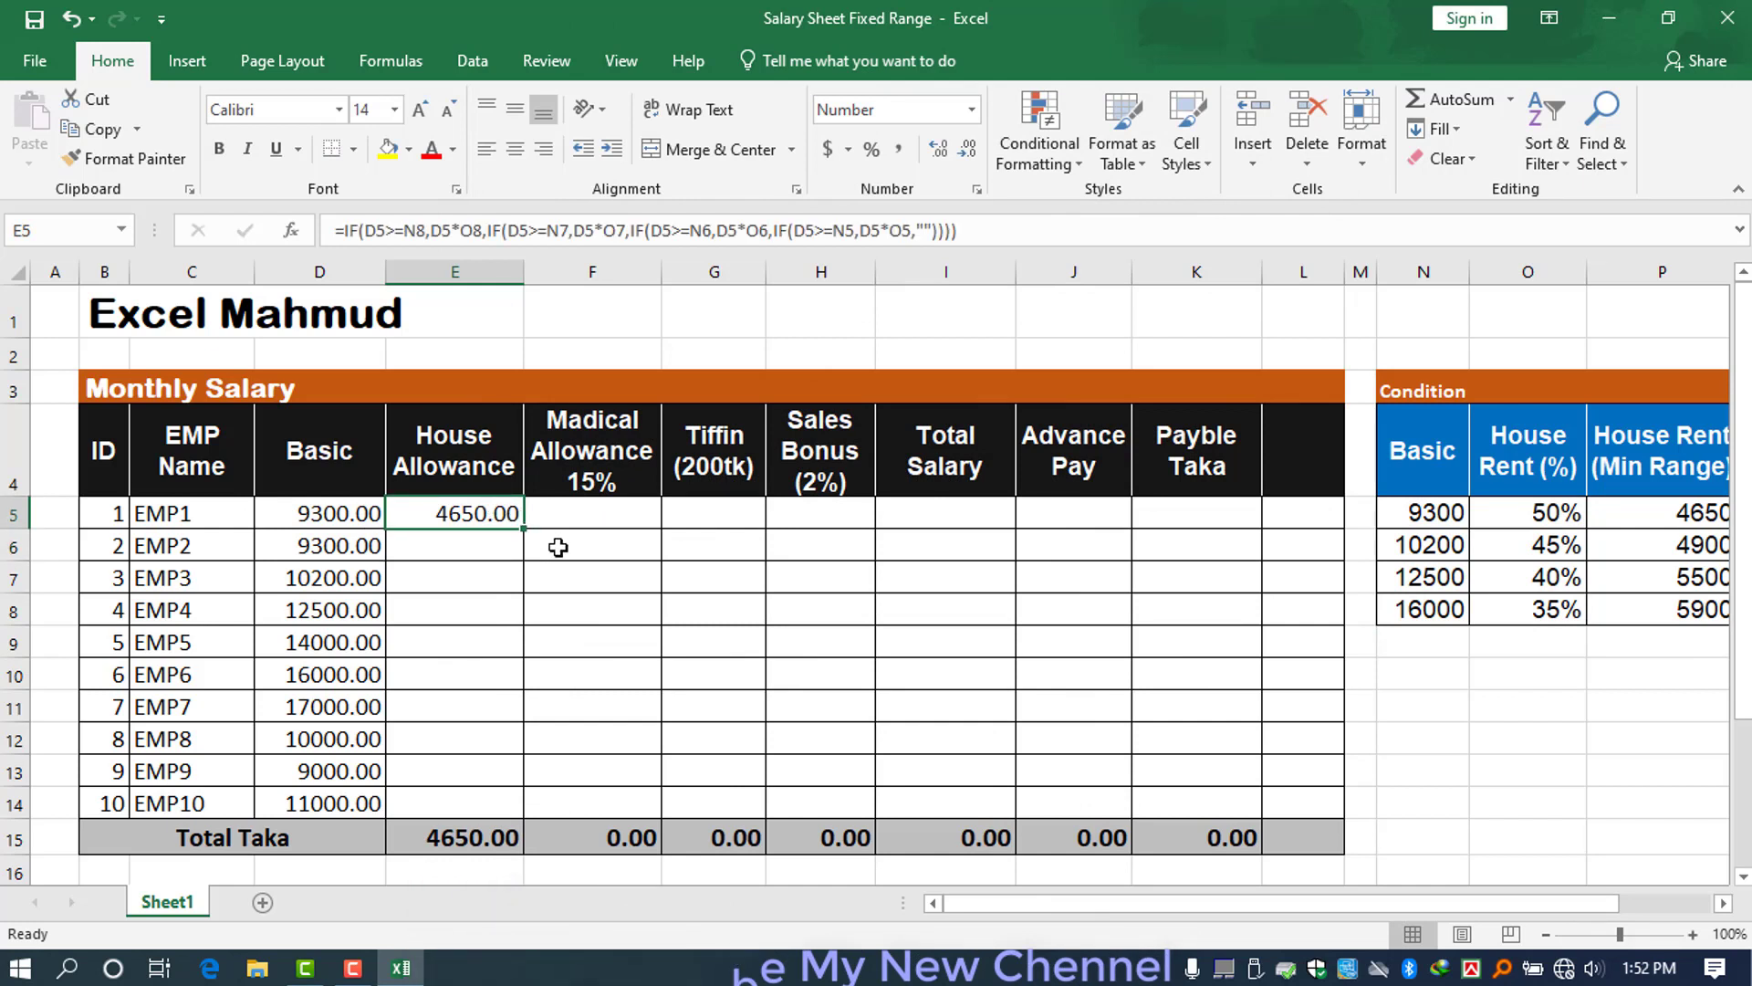
{"action": "left_click", "coordinate": [342, 529]}
{"action": "left_click", "coordinate": [475, 514]}
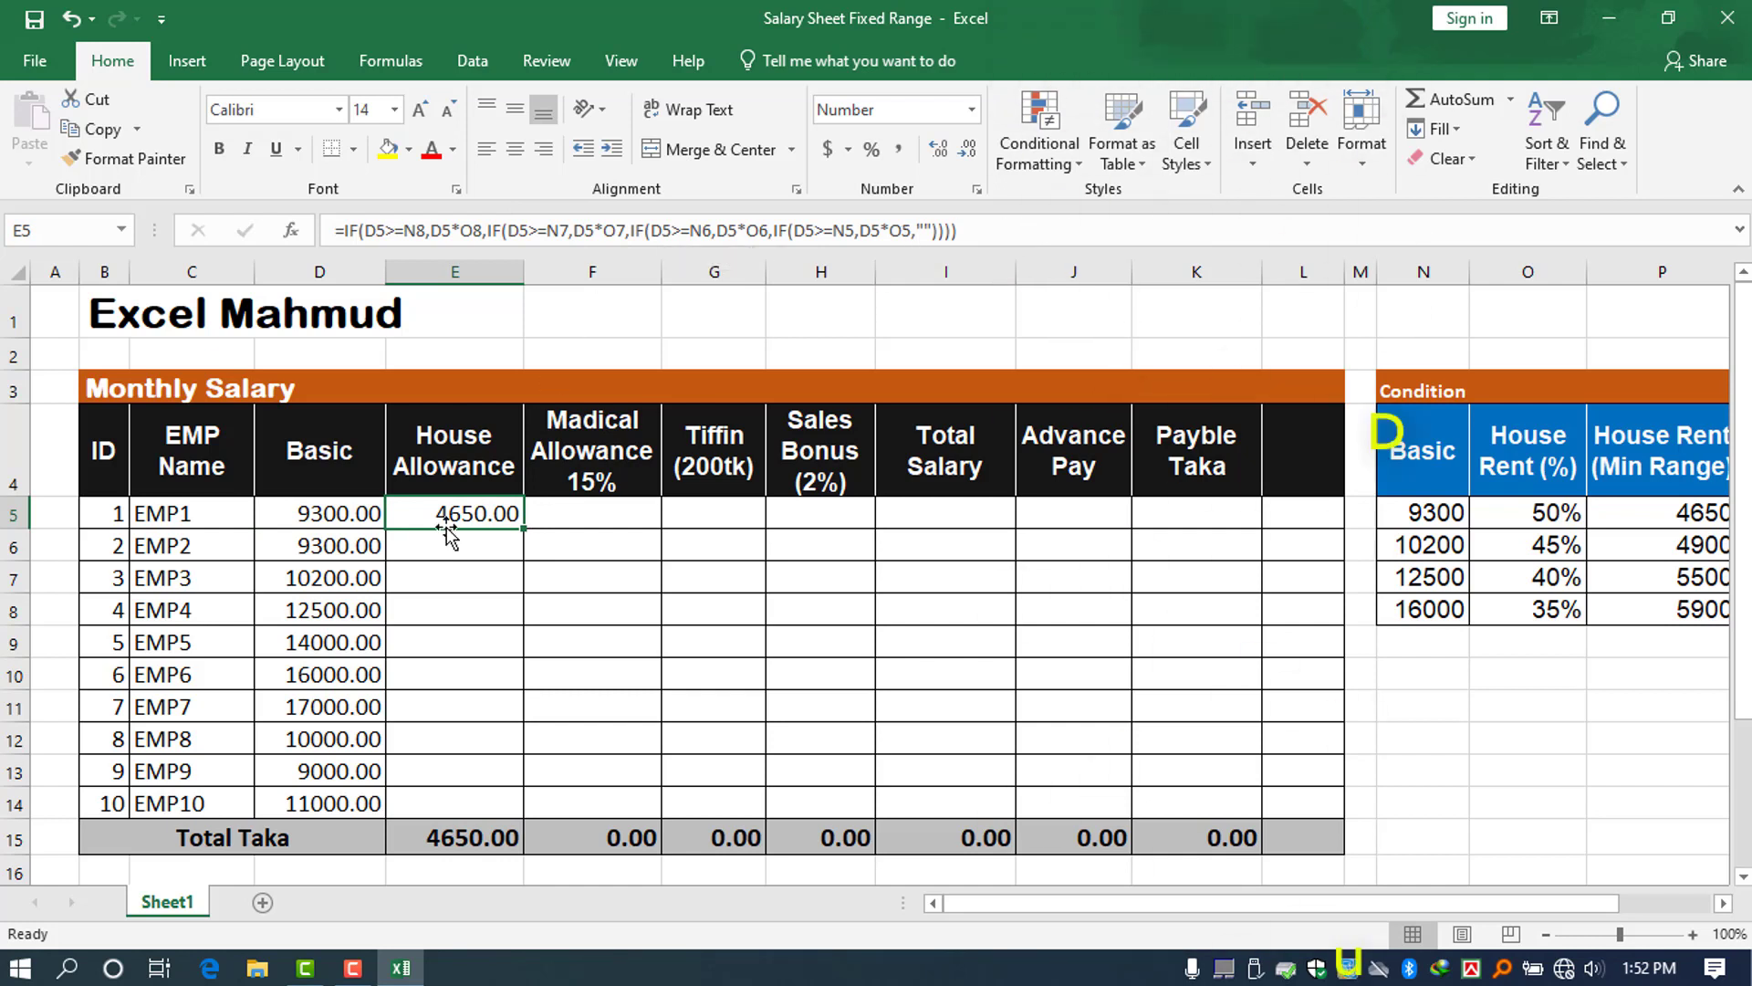
{"action": "left_click", "coordinate": [350, 509]}
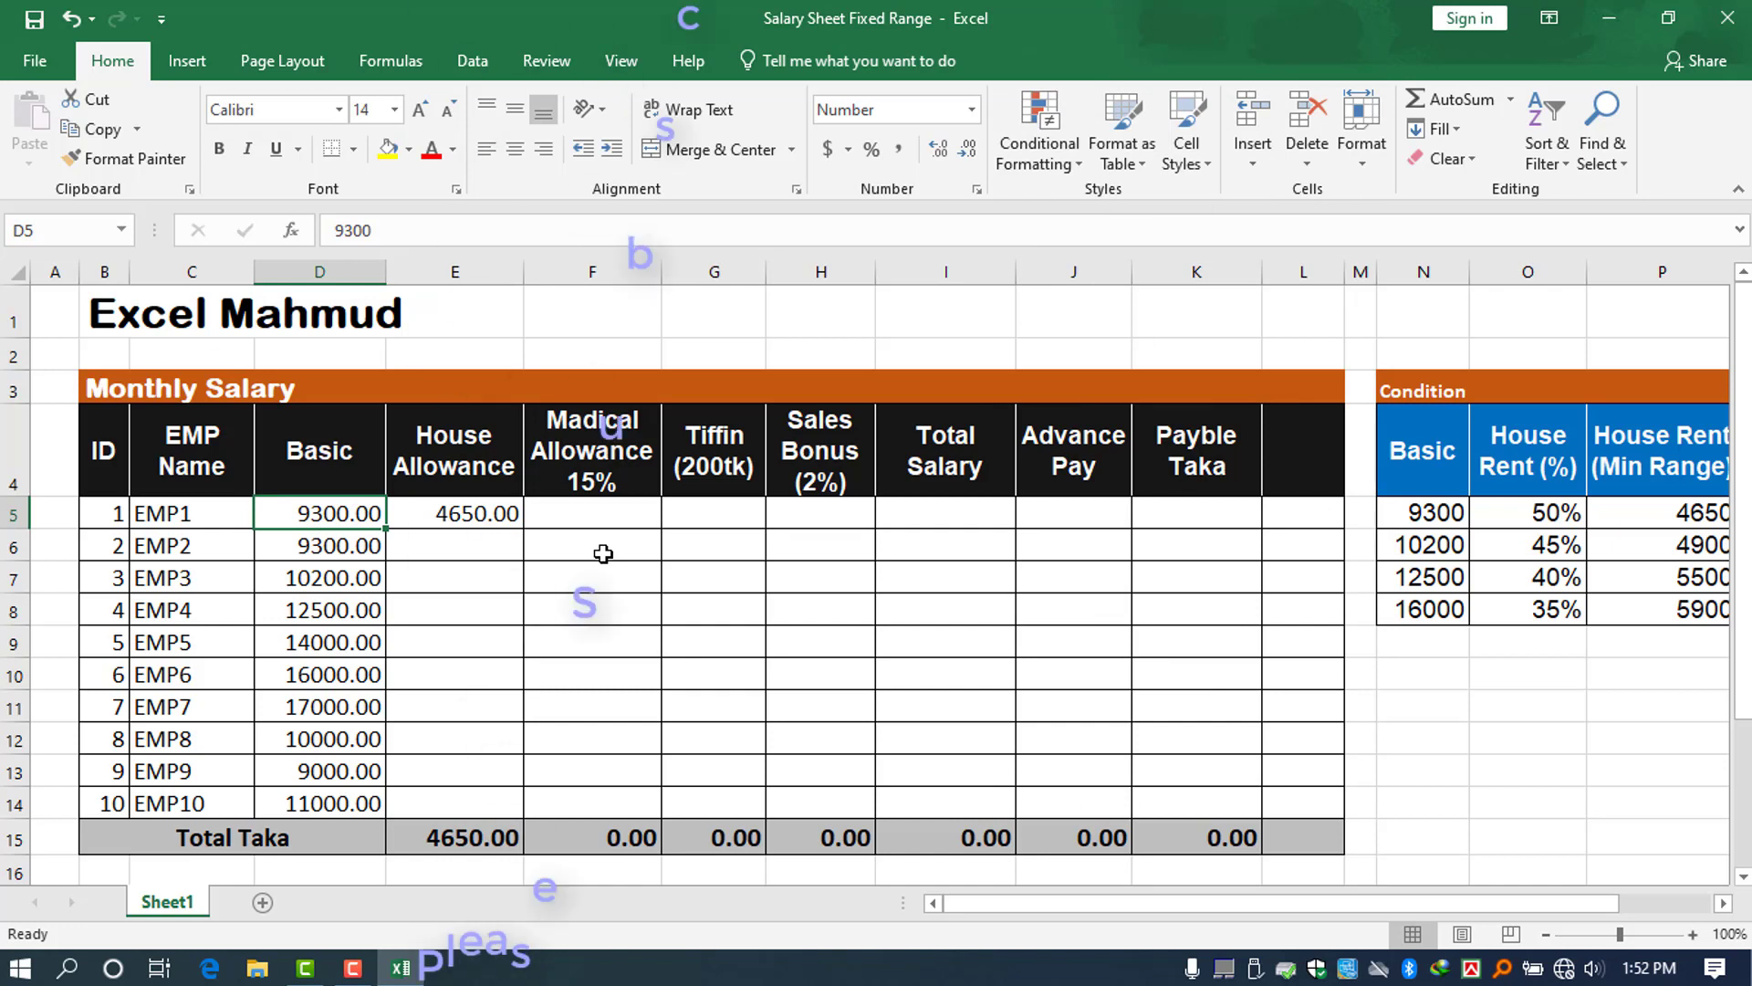
- Change EMP1's Basic to 10200 and compare E5 with the Condition table's Min Range and Actual values
{"action": "type", "text": "10200"}
{"action": "key", "text": "Return"}
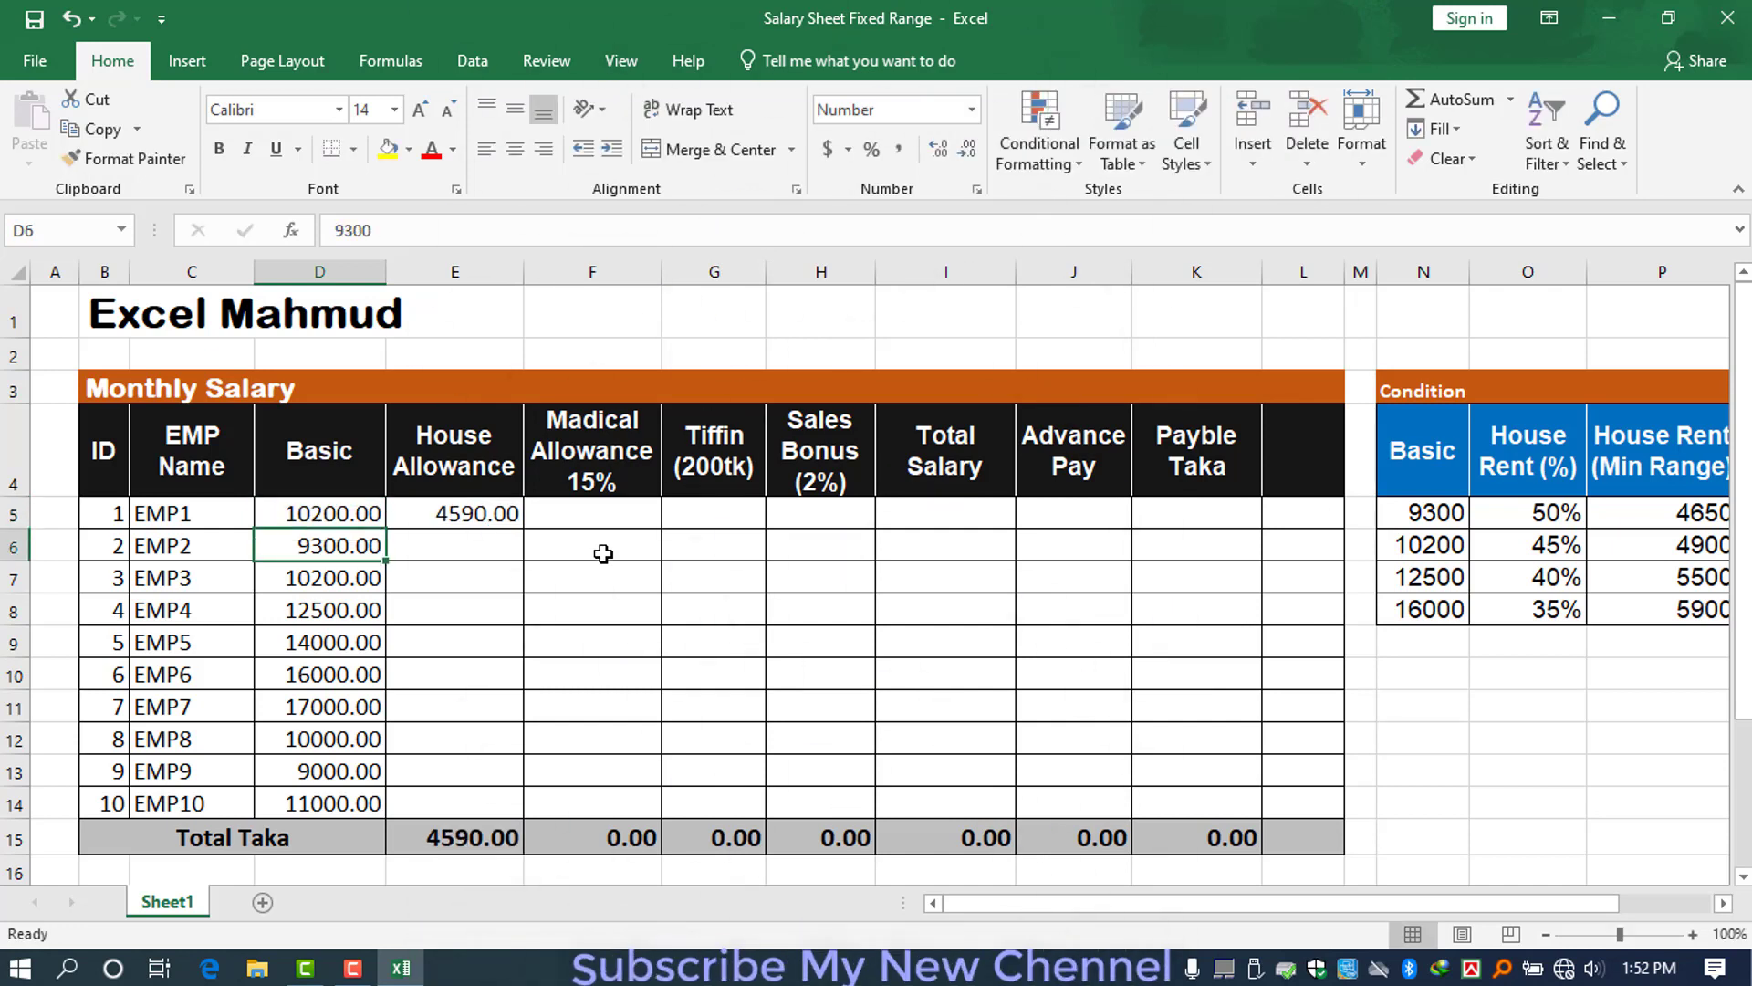
{"action": "key", "text": "Up"}
{"action": "left_click", "coordinate": [424, 514]}
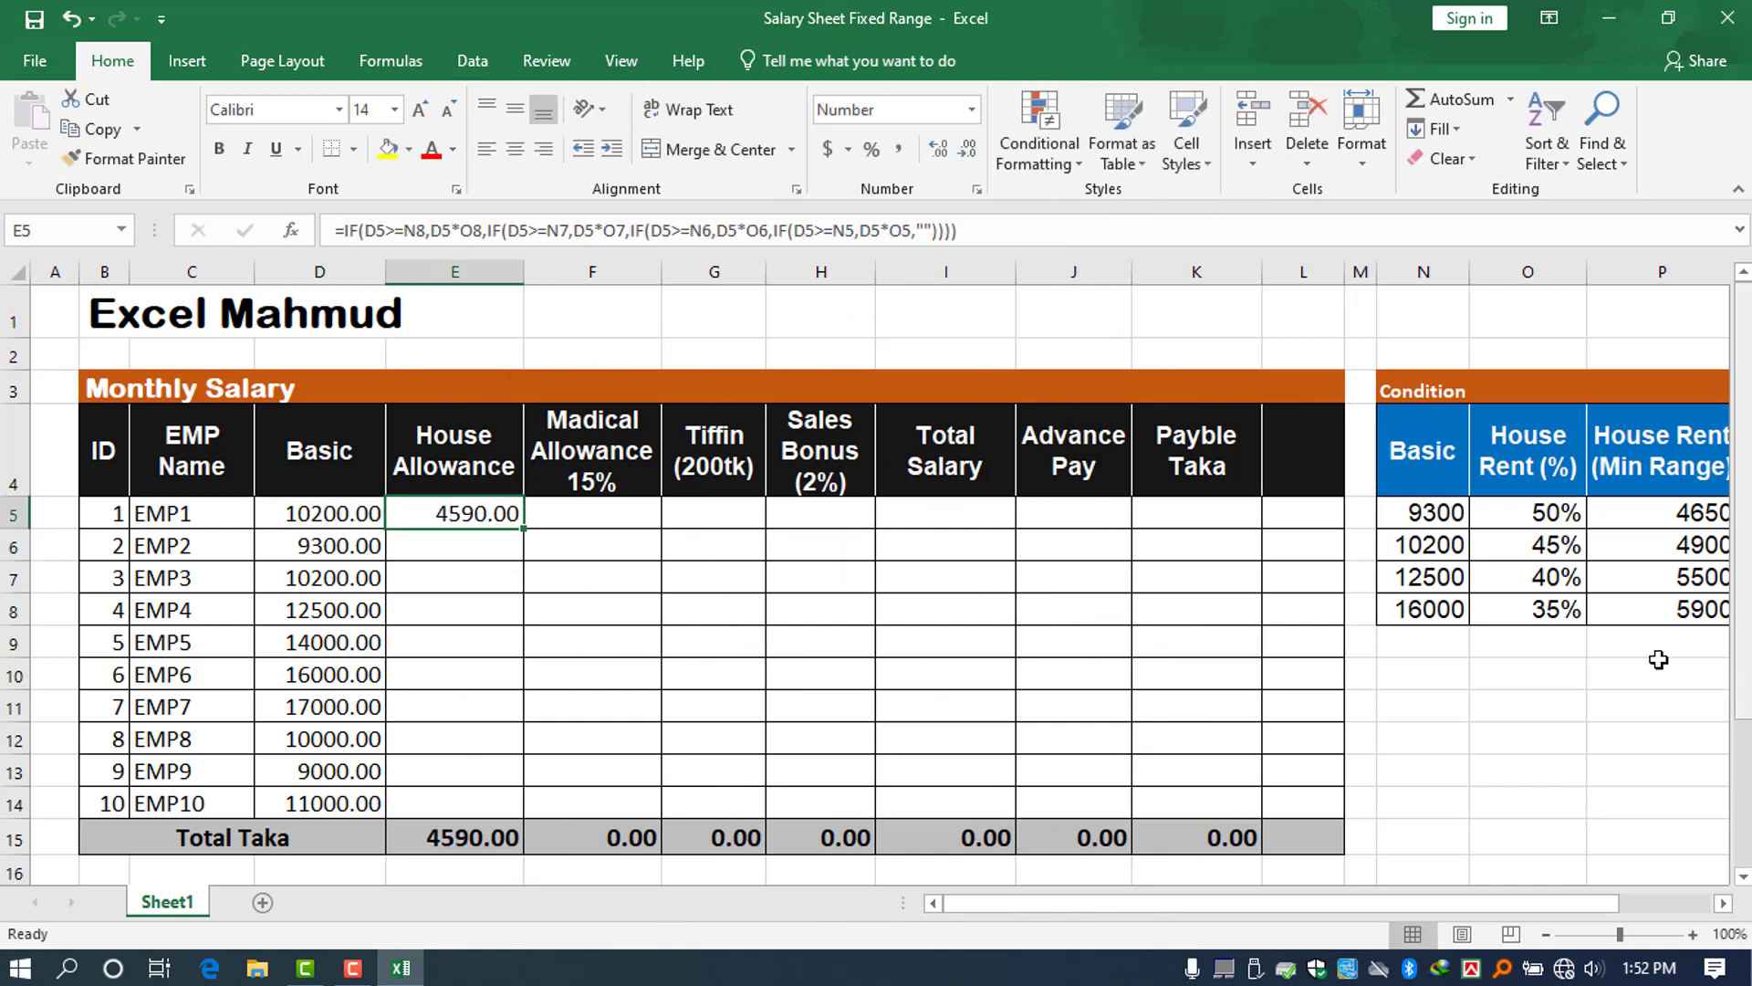
{"action": "left_click", "coordinate": [1671, 610]}
{"action": "key", "text": "Right"}
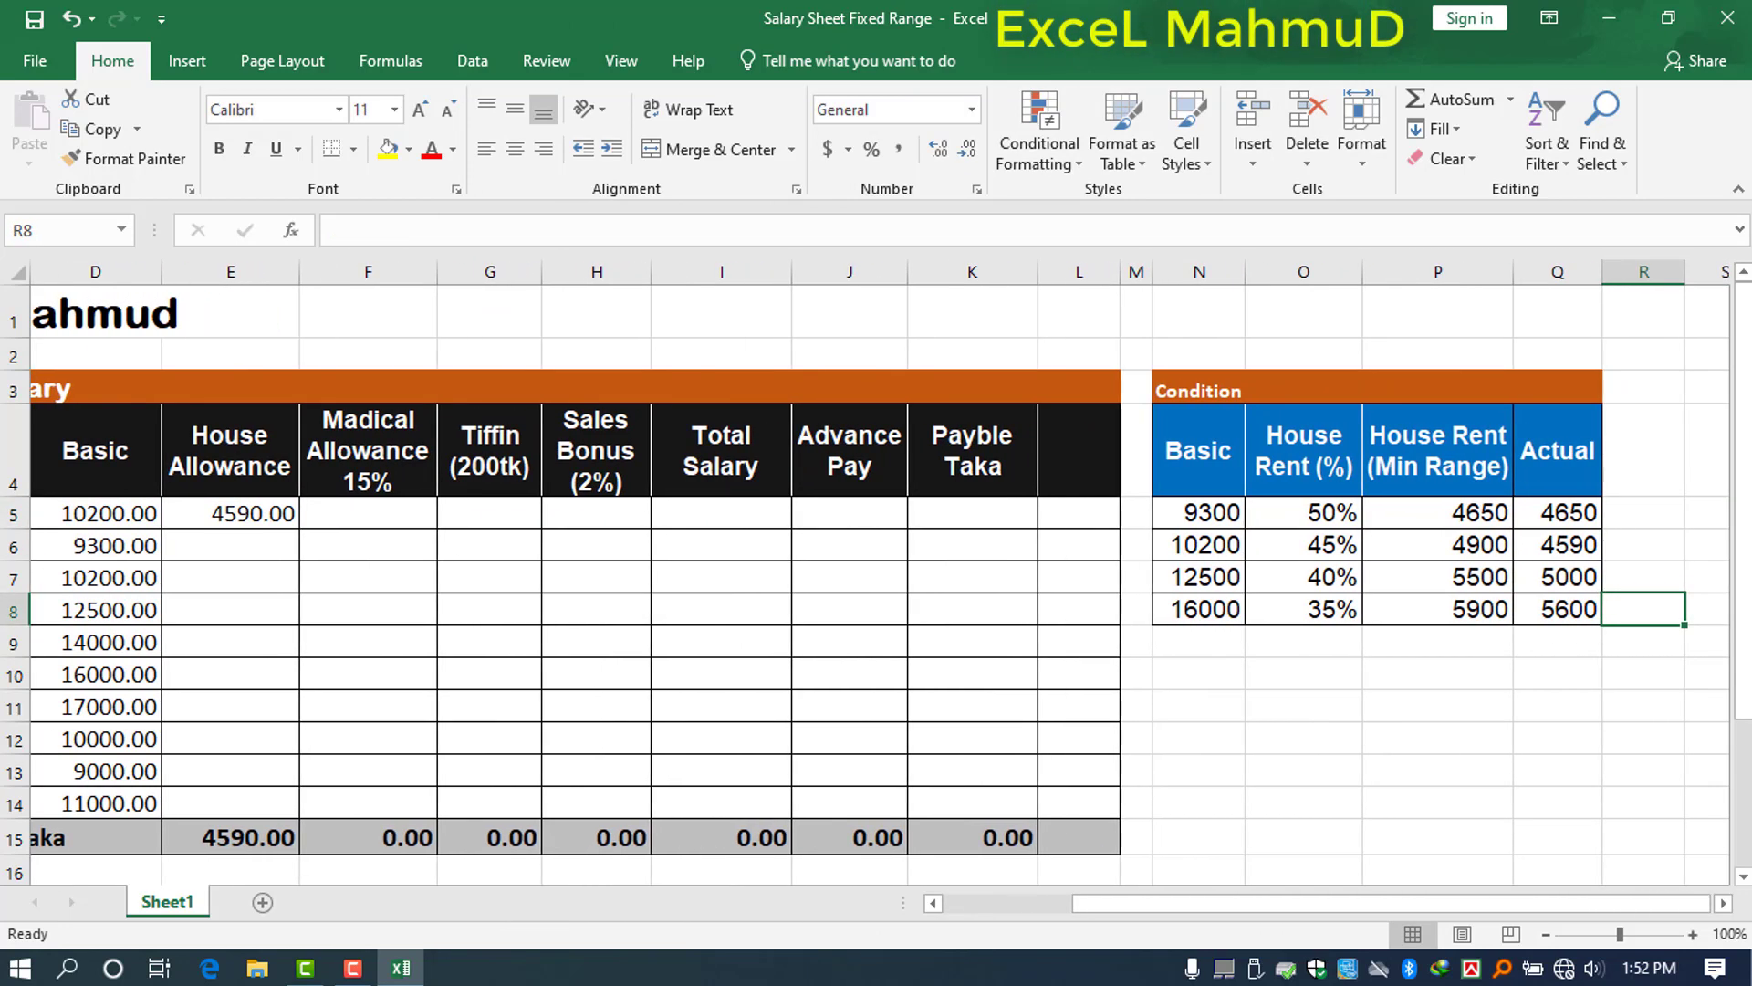
{"action": "key", "text": "Left"}
{"action": "key", "text": "Up"}
{"action": "key", "text": "Up"}
{"action": "key", "text": "Right"}
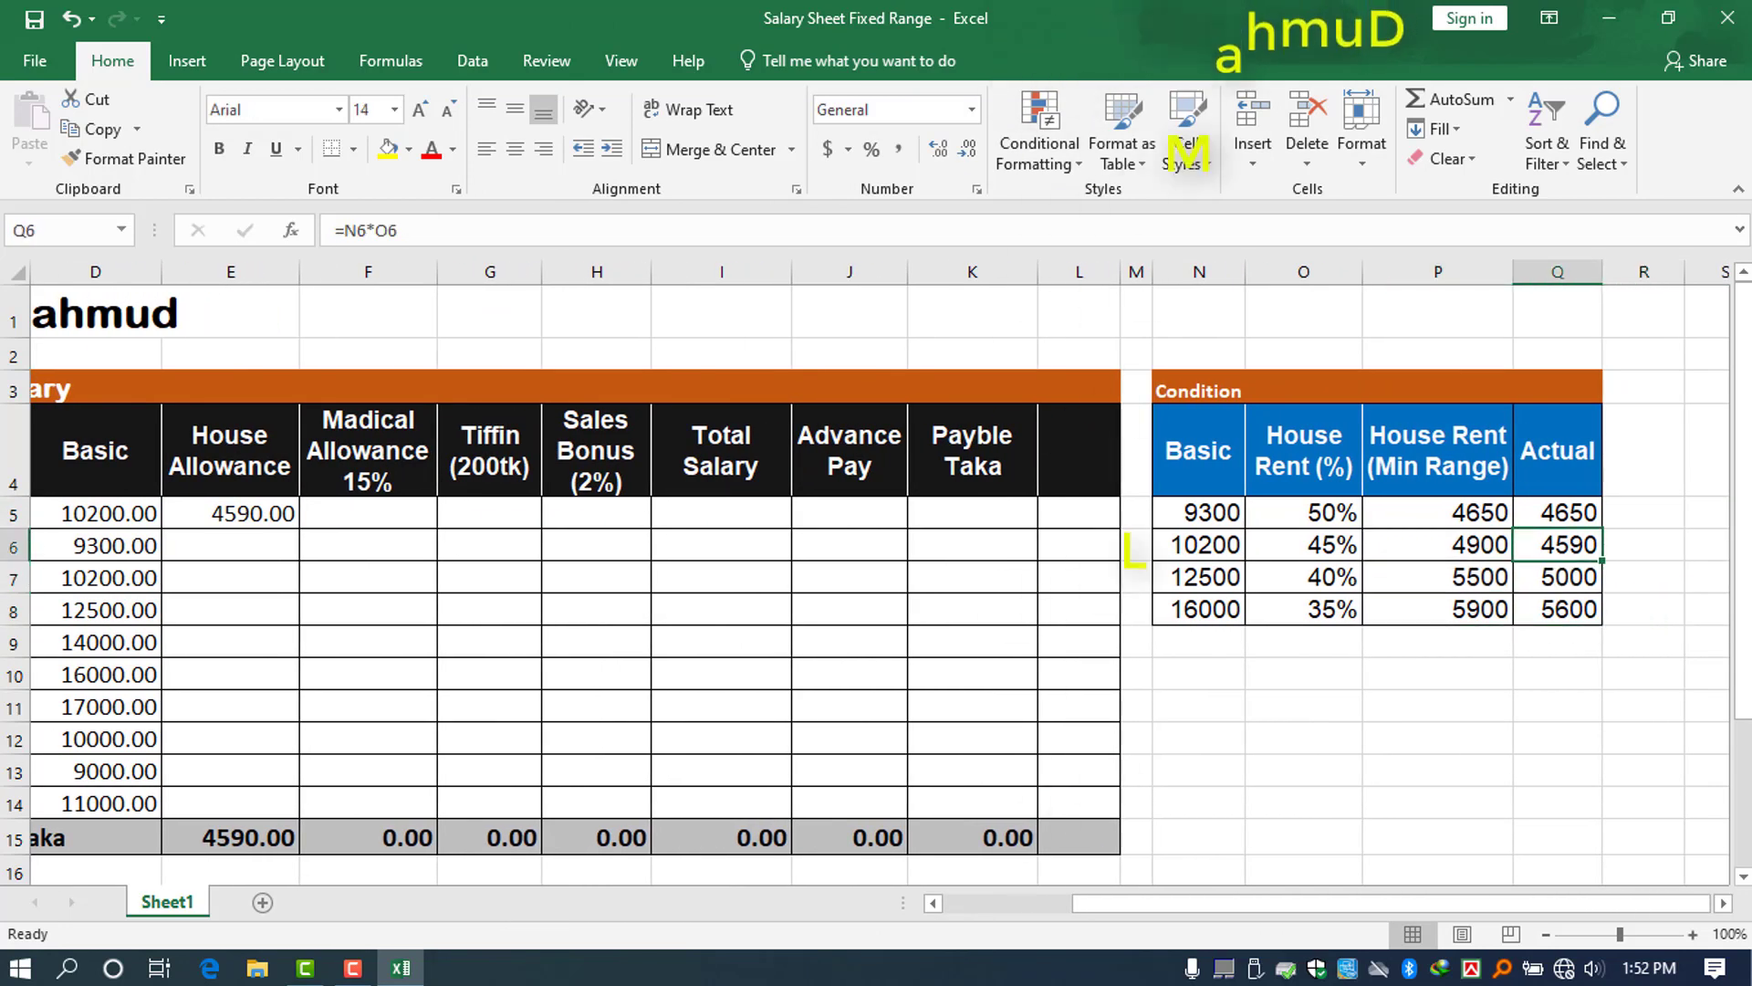
- Narrow spacer column L and column A so both tables fit side by side
{"action": "left_click_drag", "start_coordinate": [1483, 913], "coordinate": [1464, 909]}
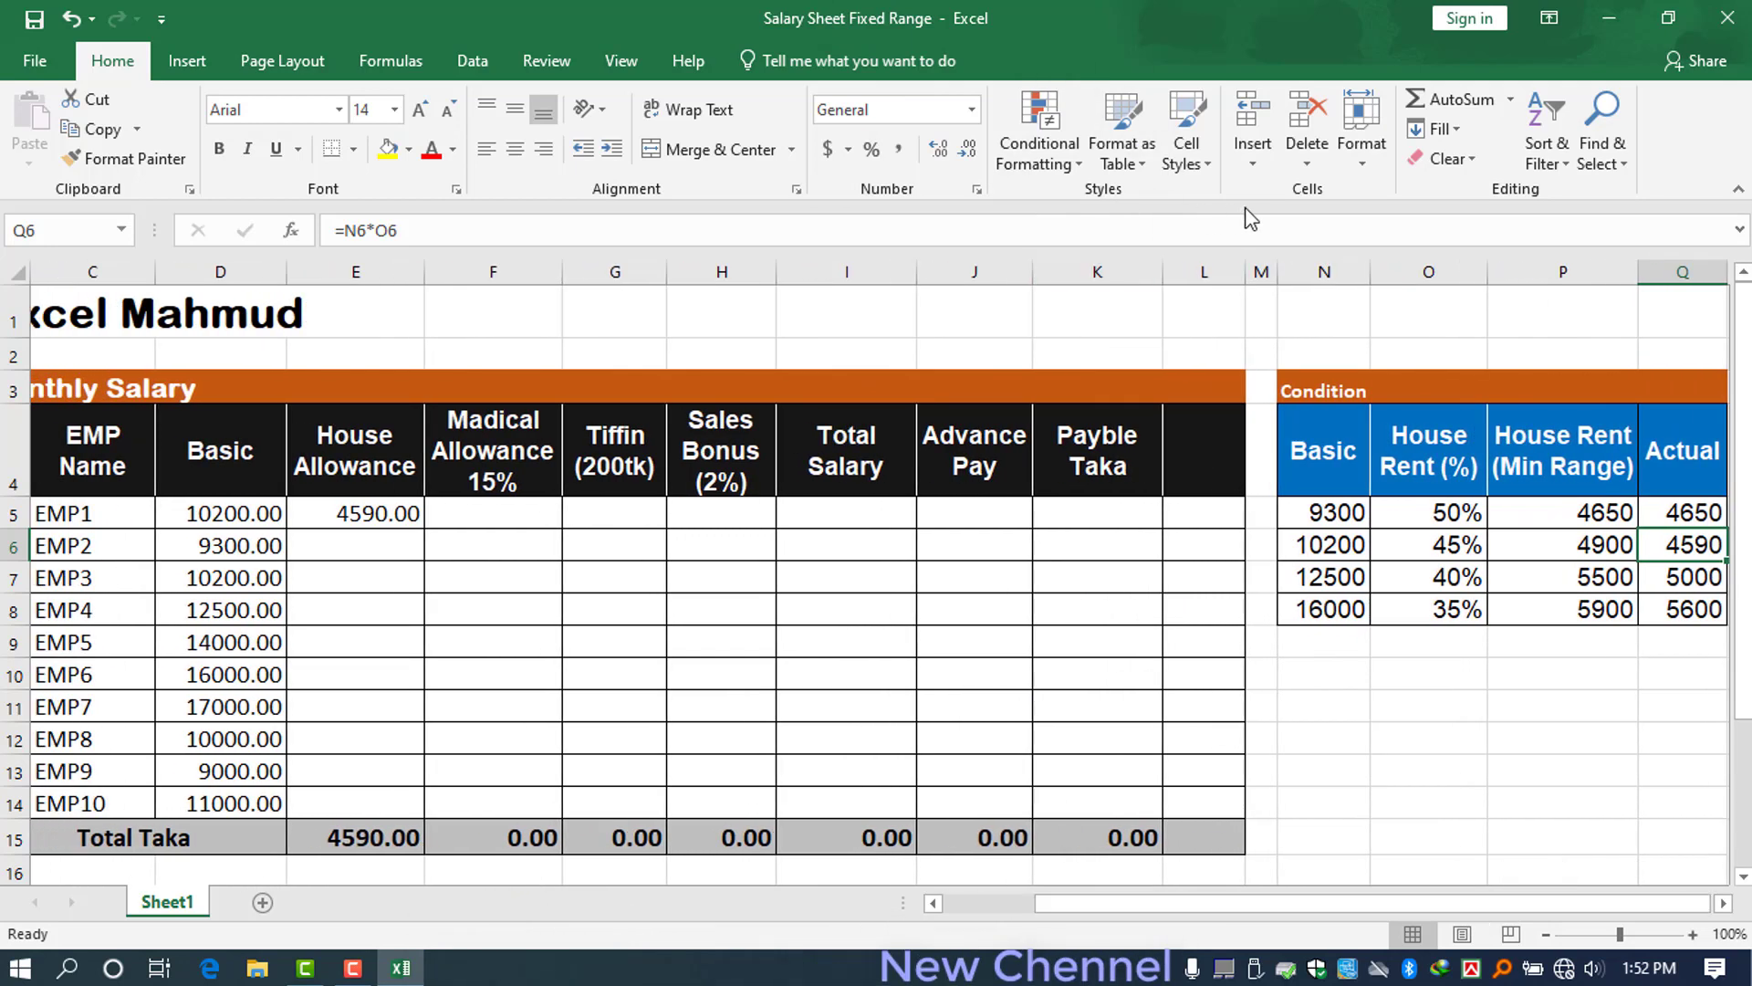
{"action": "left_click_drag", "start_coordinate": [1251, 287], "coordinate": [1178, 274]}
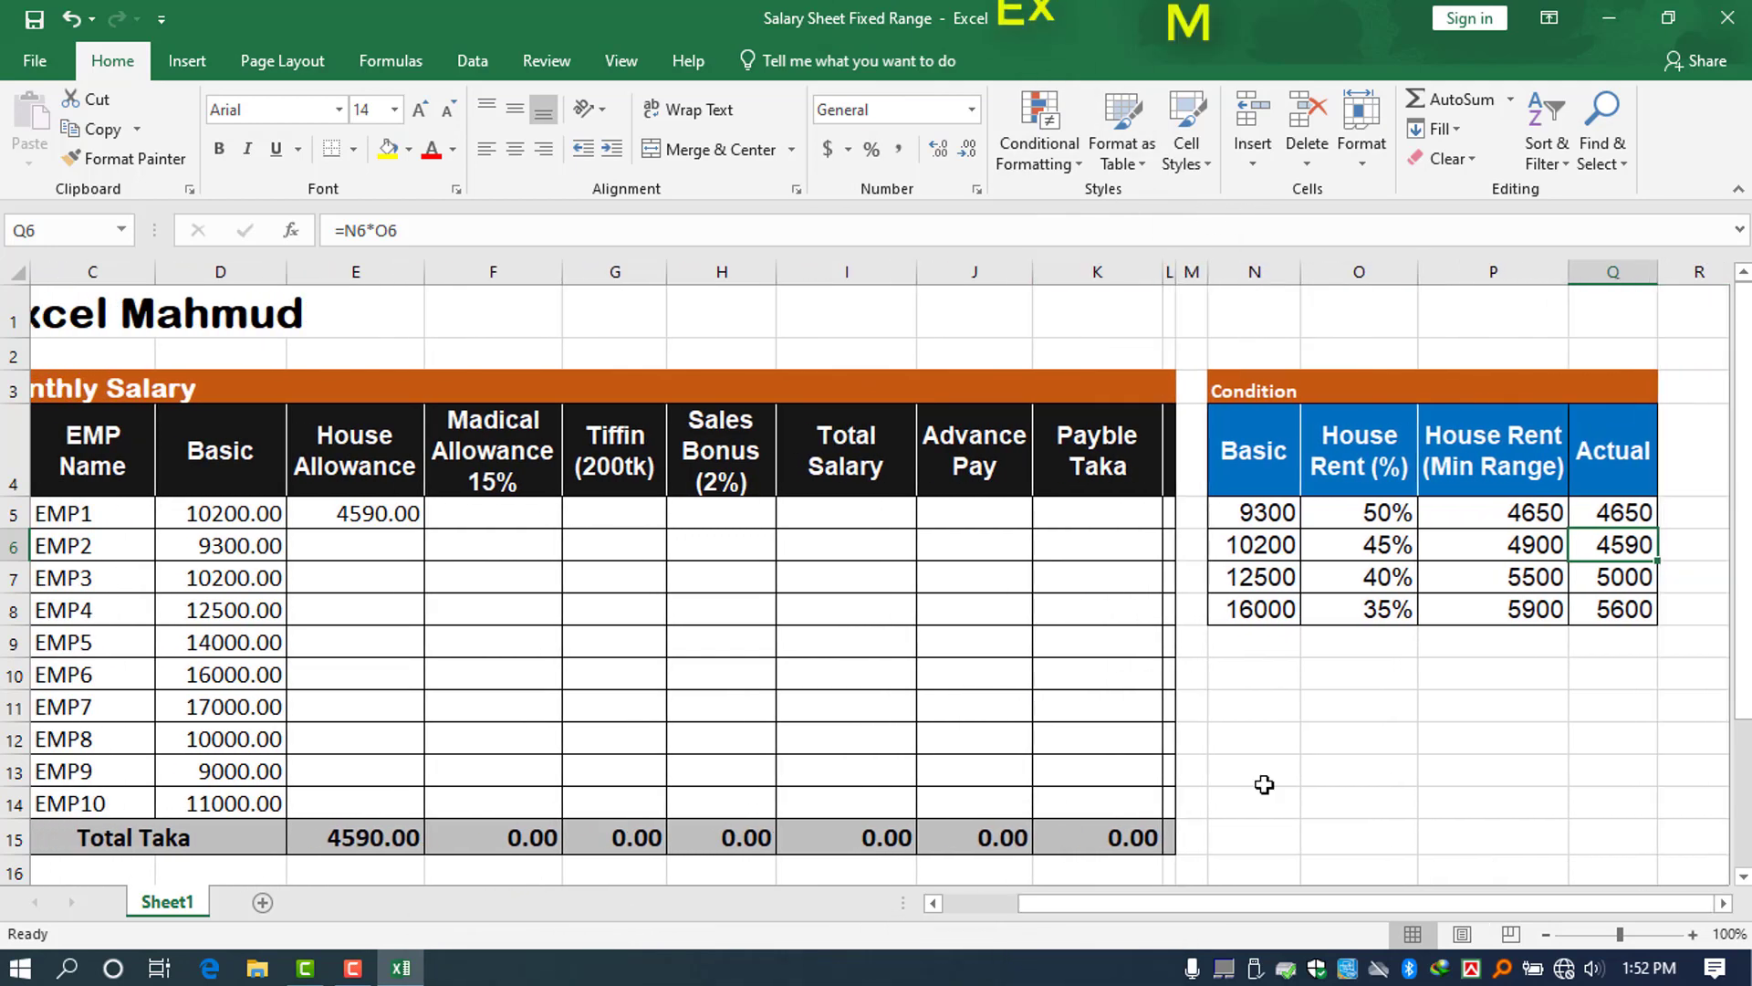
{"action": "left_click_drag", "start_coordinate": [1371, 909], "coordinate": [1325, 909]}
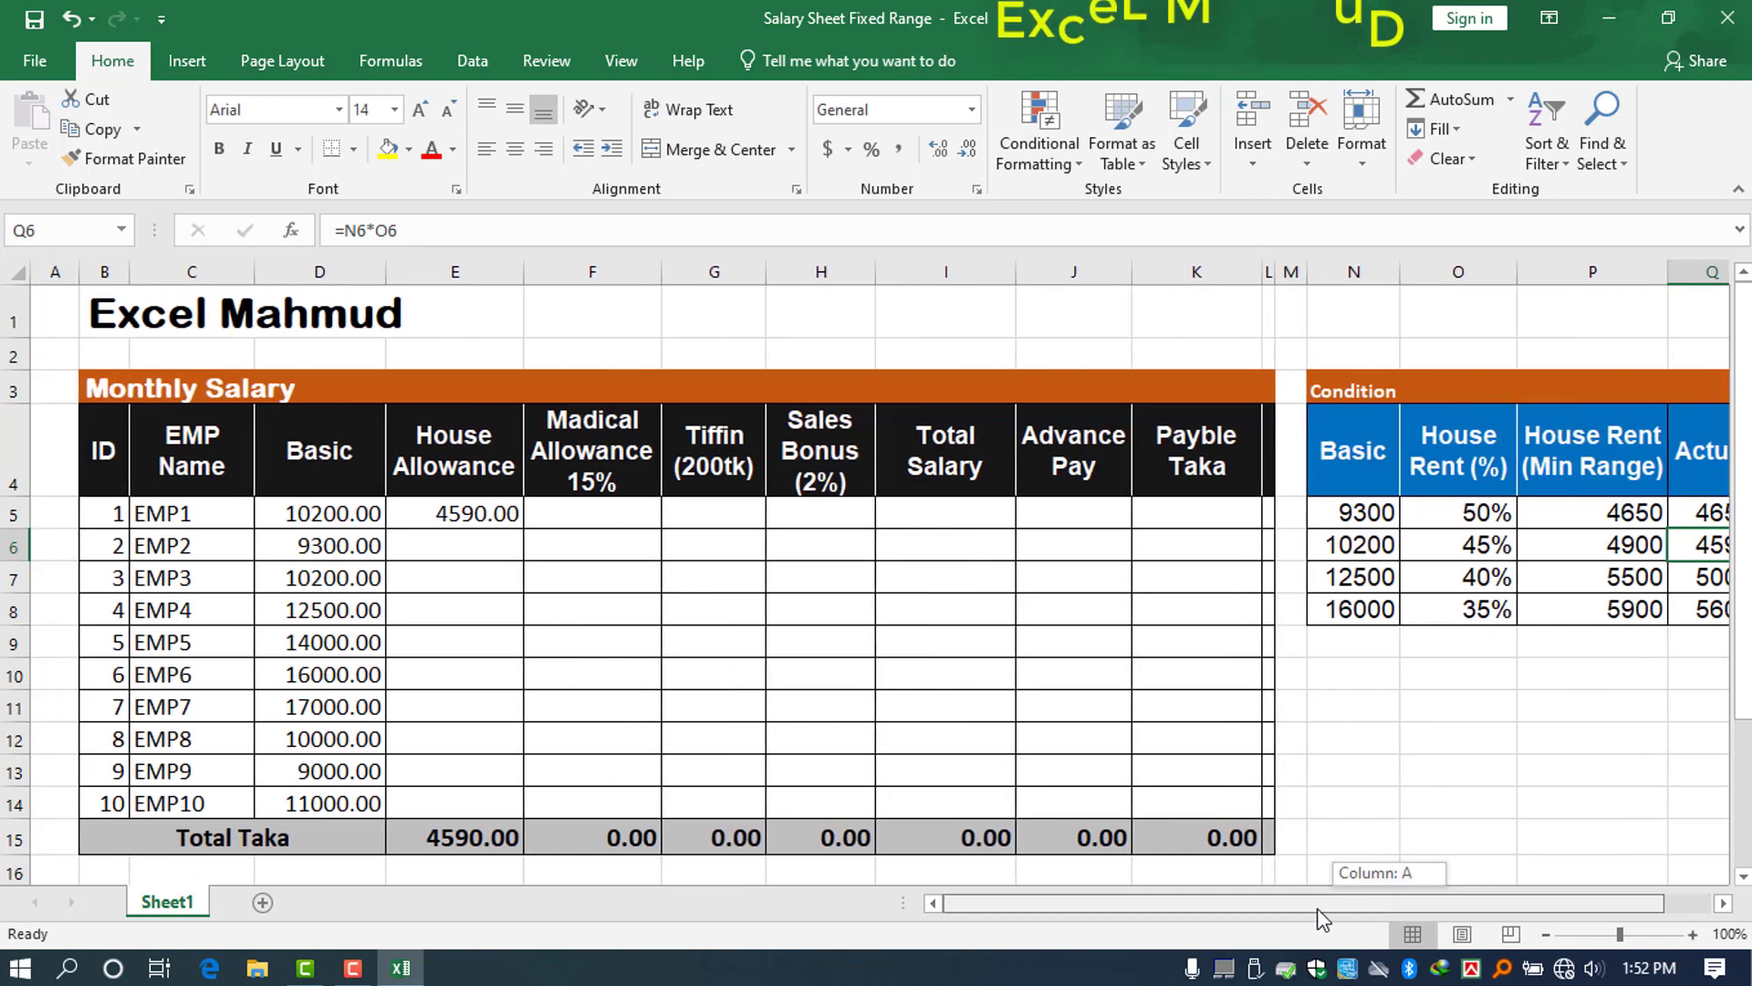
{"action": "left_click_drag", "start_coordinate": [79, 272], "coordinate": [44, 272]}
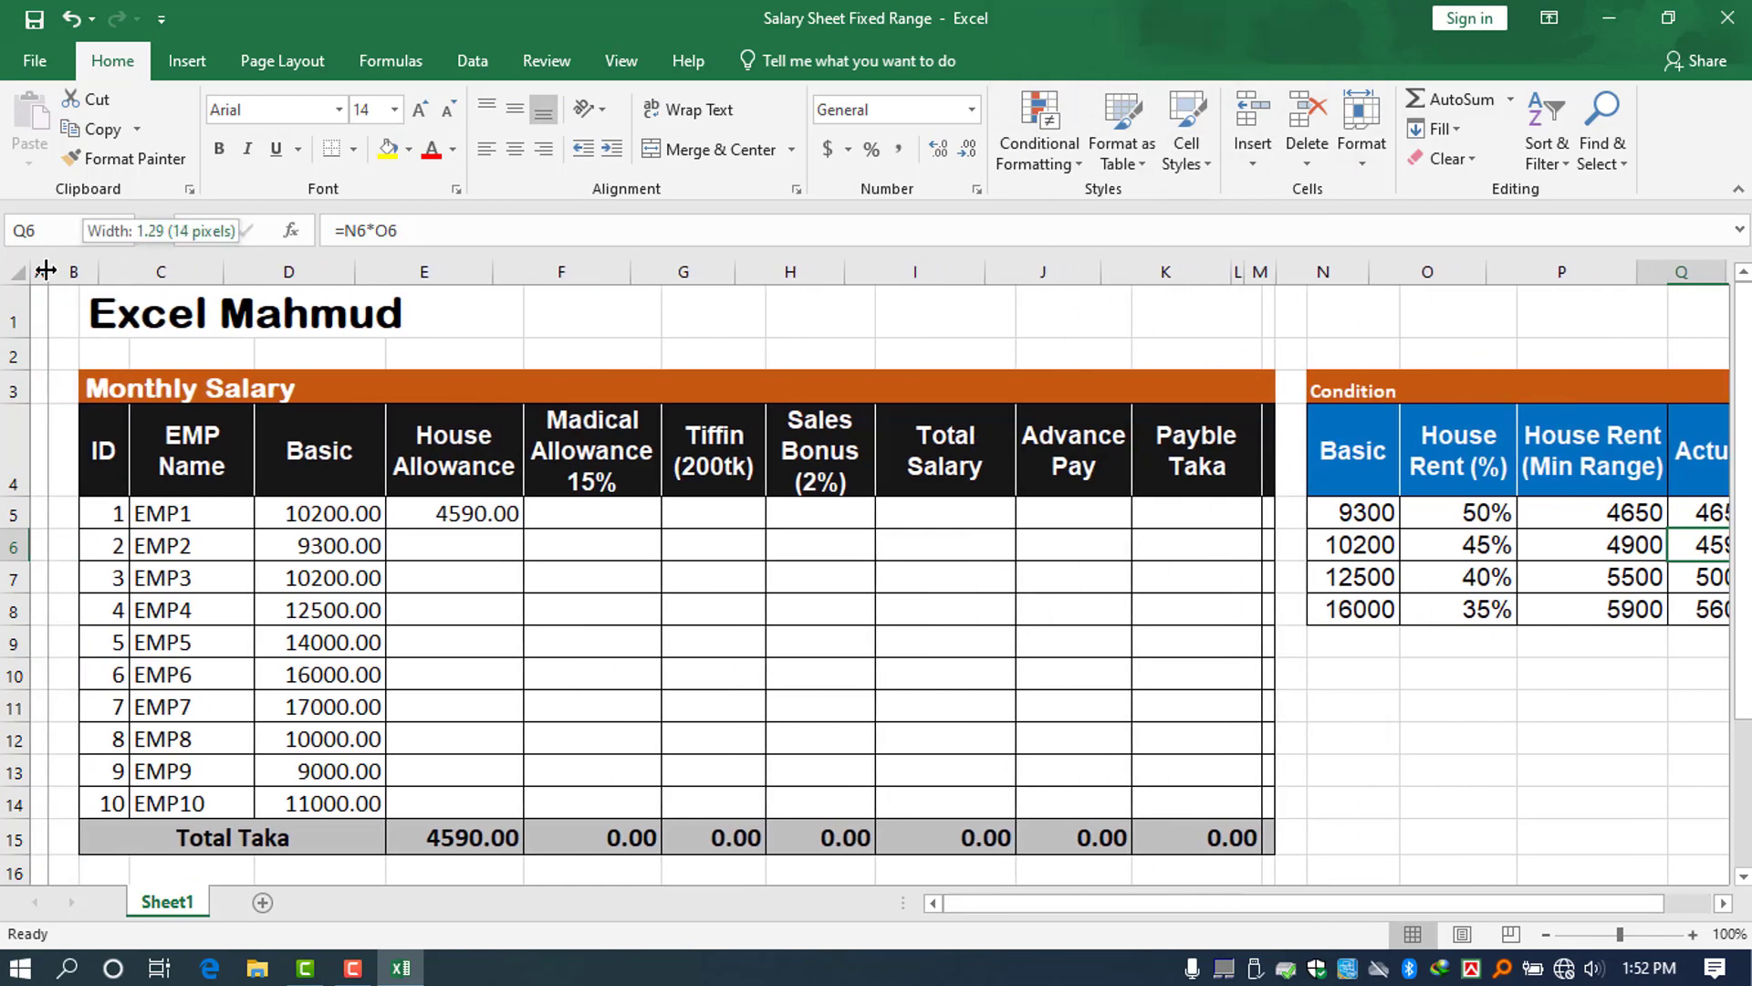
{"action": "left_click", "coordinate": [1451, 764]}
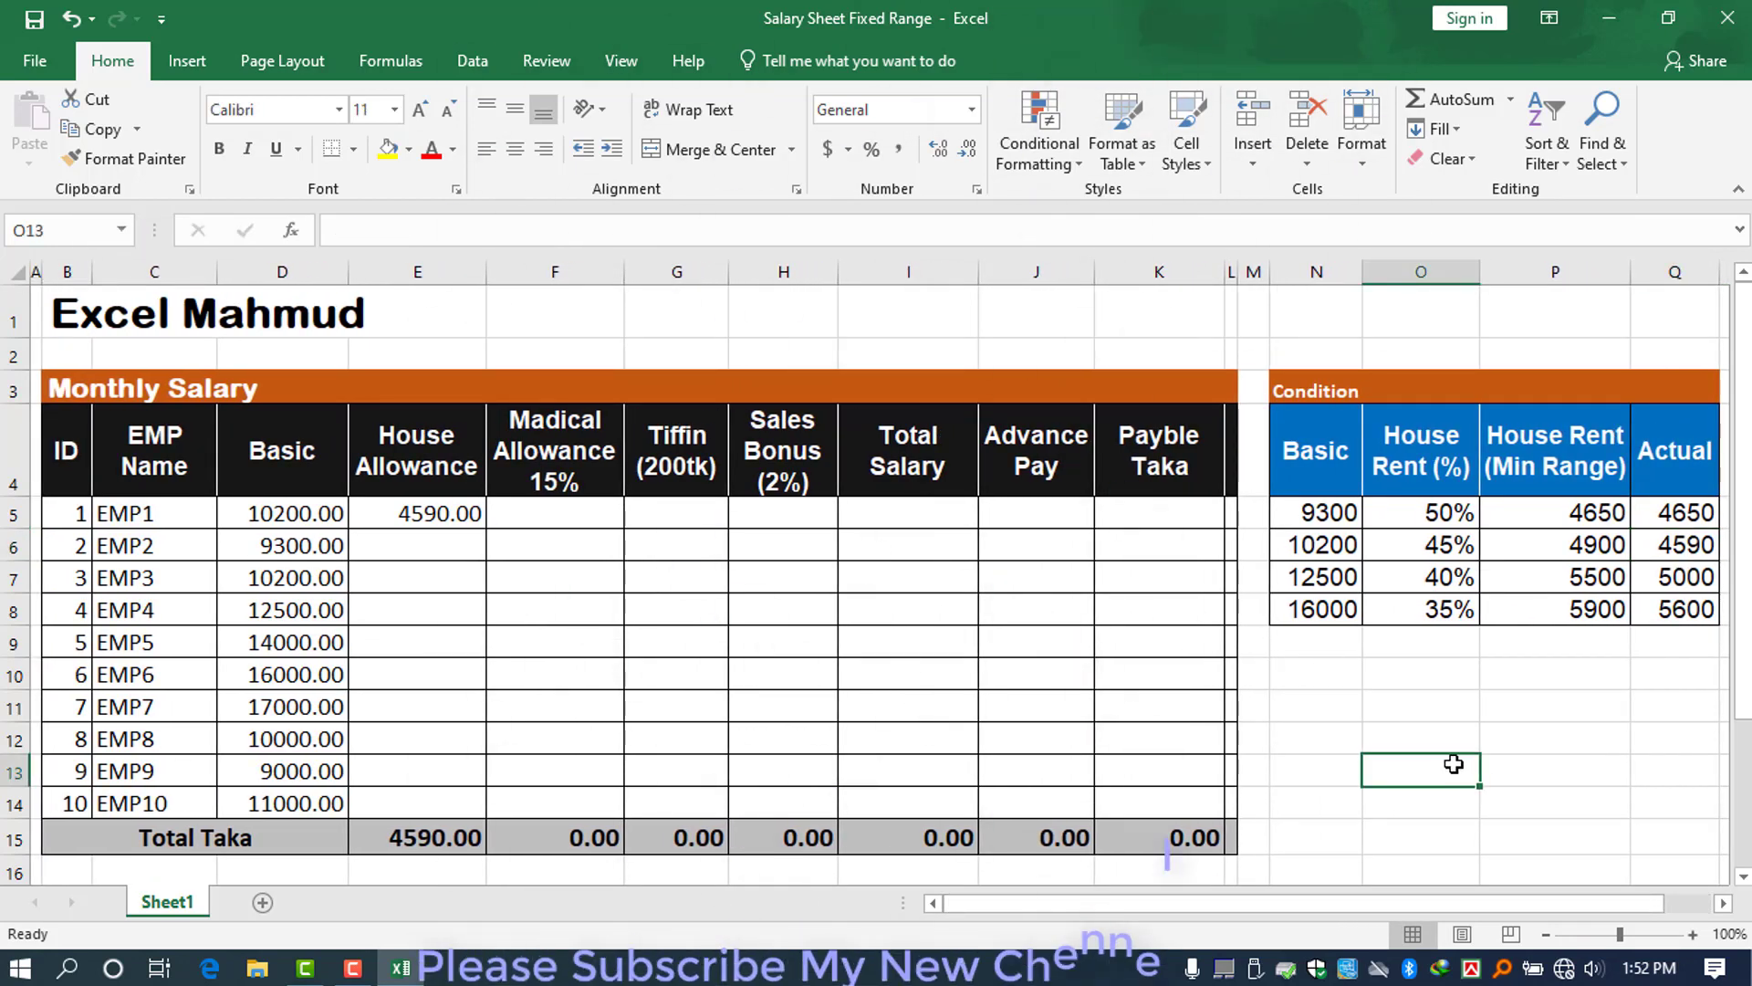
{"action": "left_click_drag", "start_coordinate": [1680, 512], "coordinate": [1680, 609]}
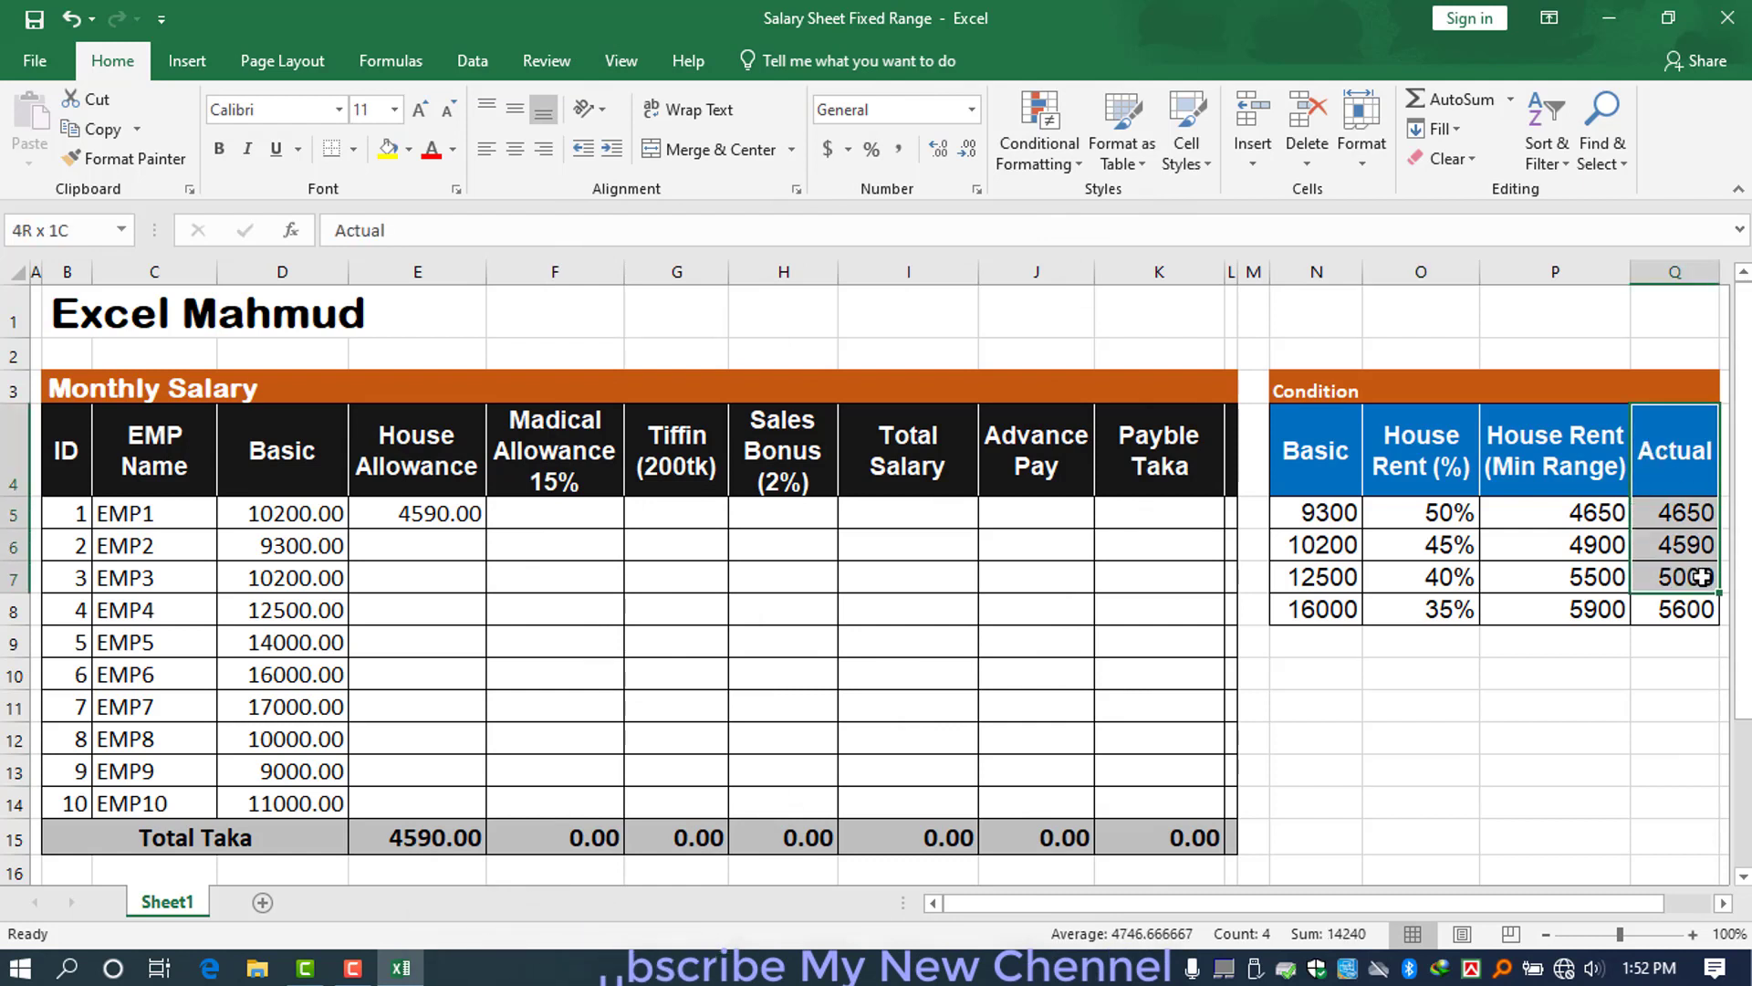
{"action": "left_click", "coordinate": [1675, 705]}
{"action": "left_click_drag", "start_coordinate": [281, 511], "coordinate": [557, 513]}
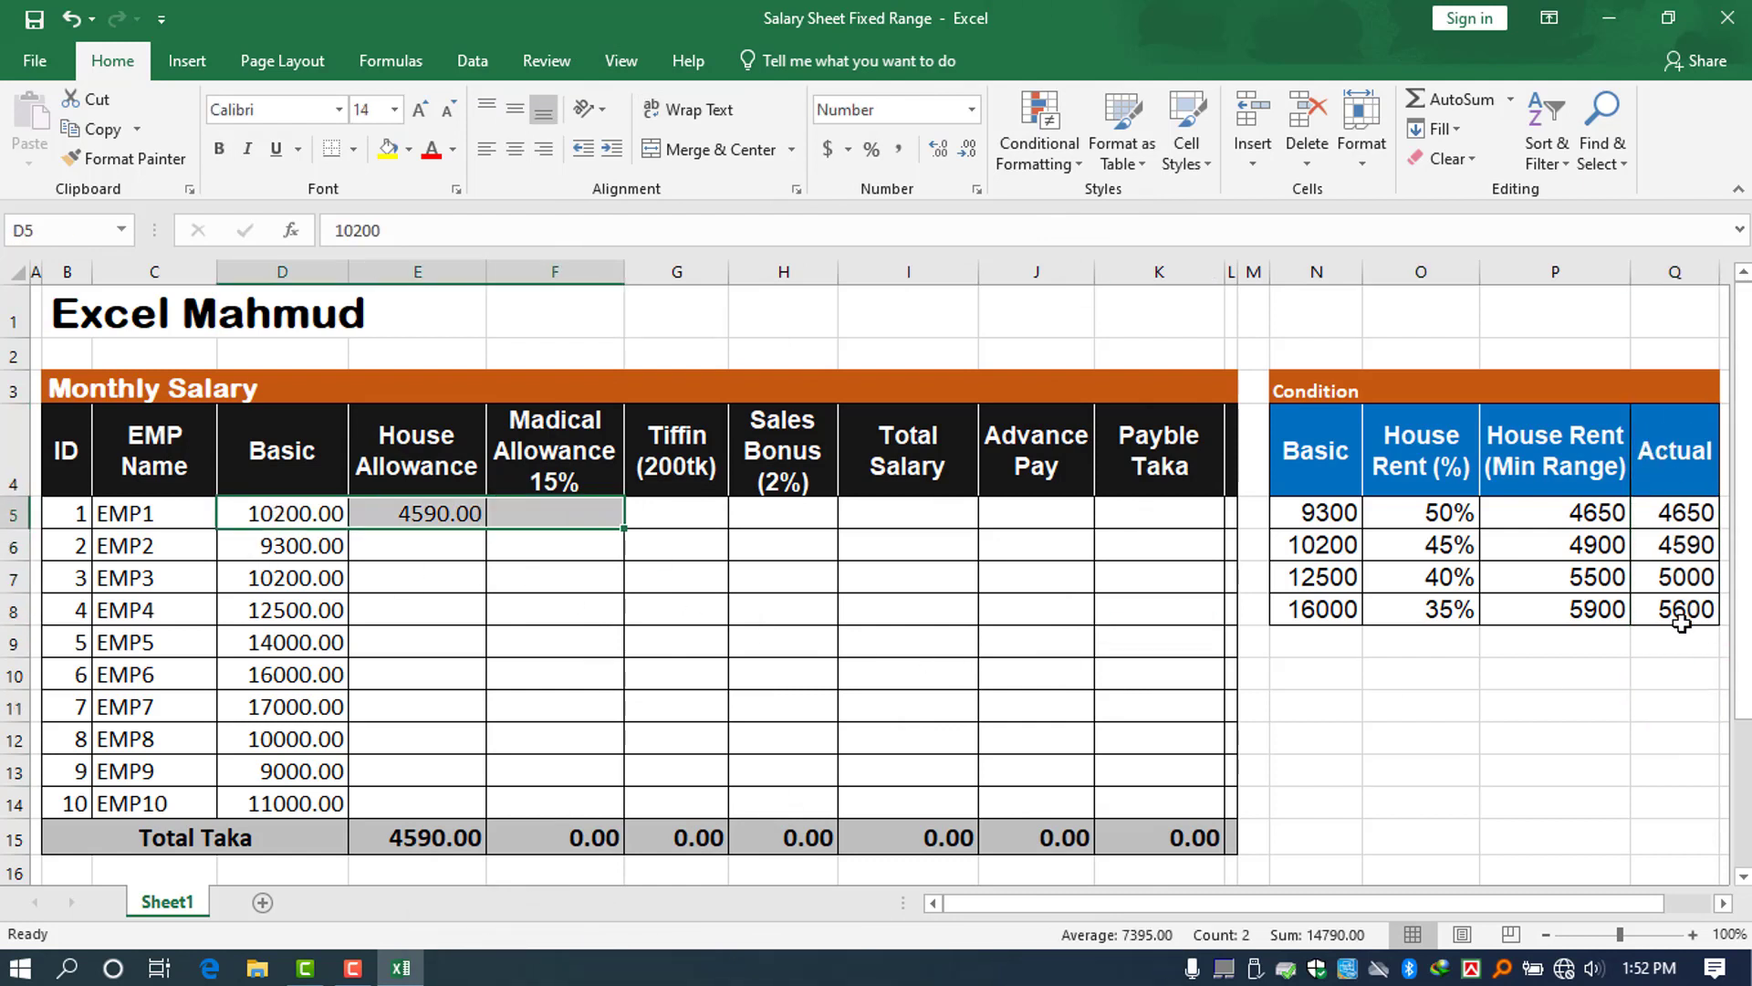
{"action": "left_click_drag", "start_coordinate": [1352, 546], "coordinate": [1698, 545]}
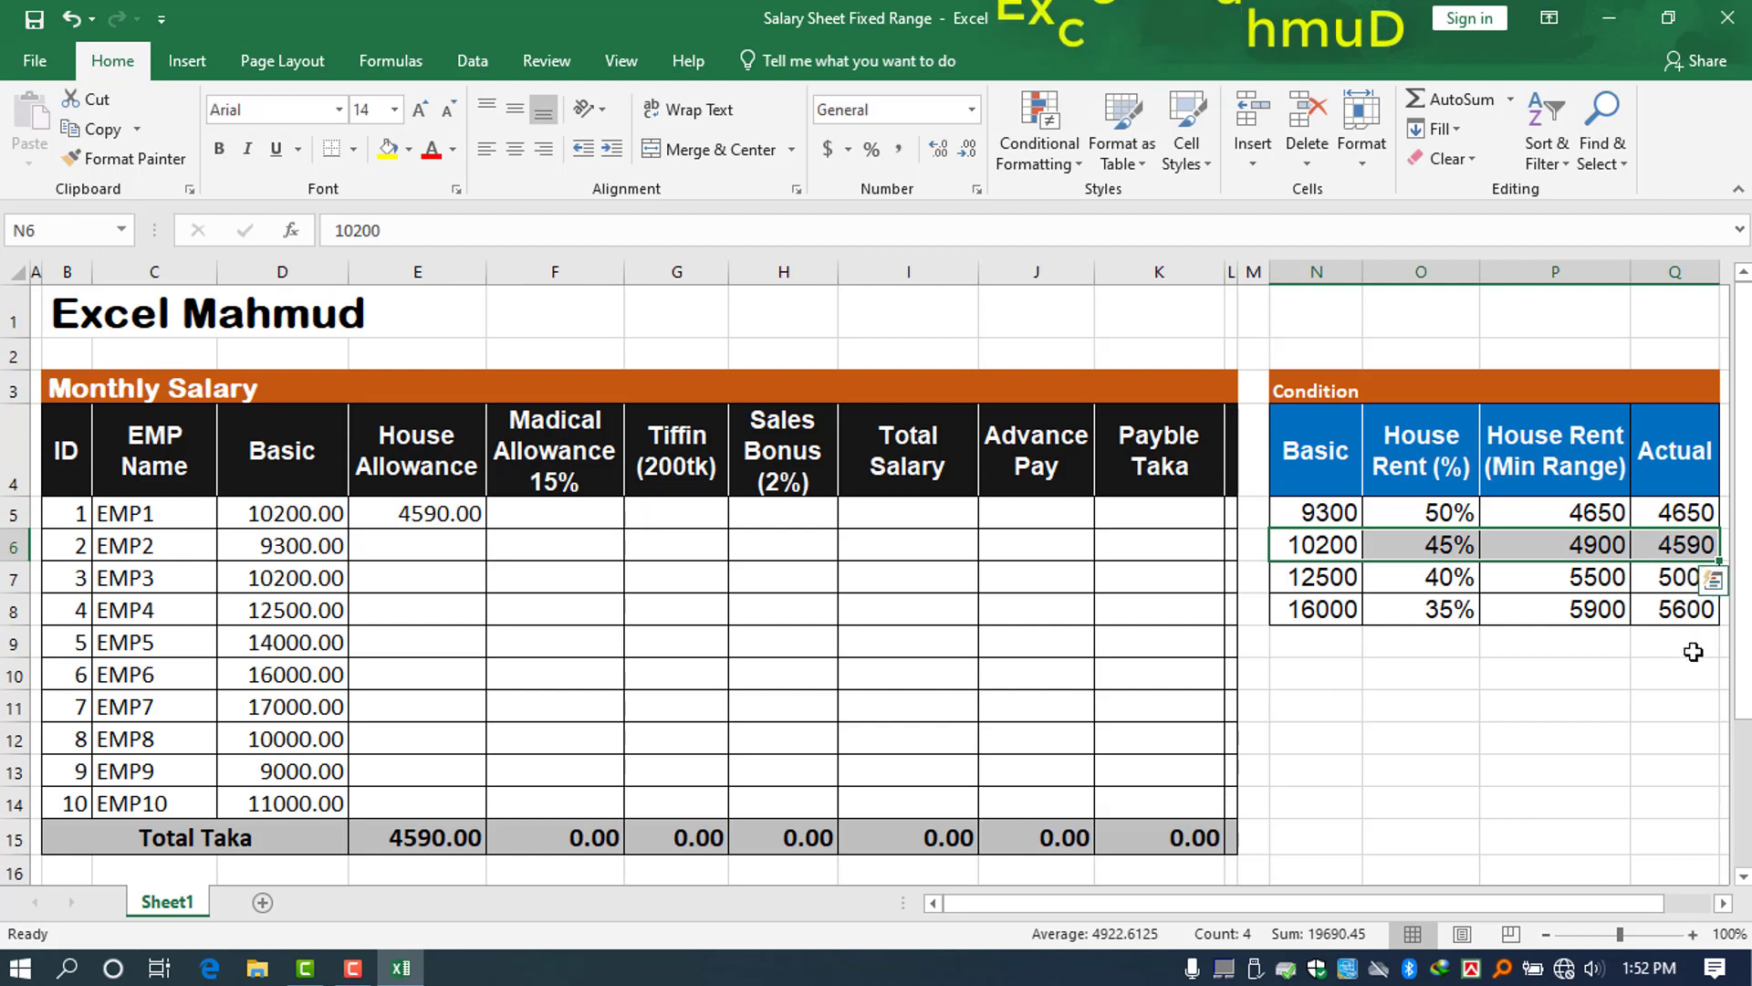
{"action": "left_click", "coordinate": [422, 525]}
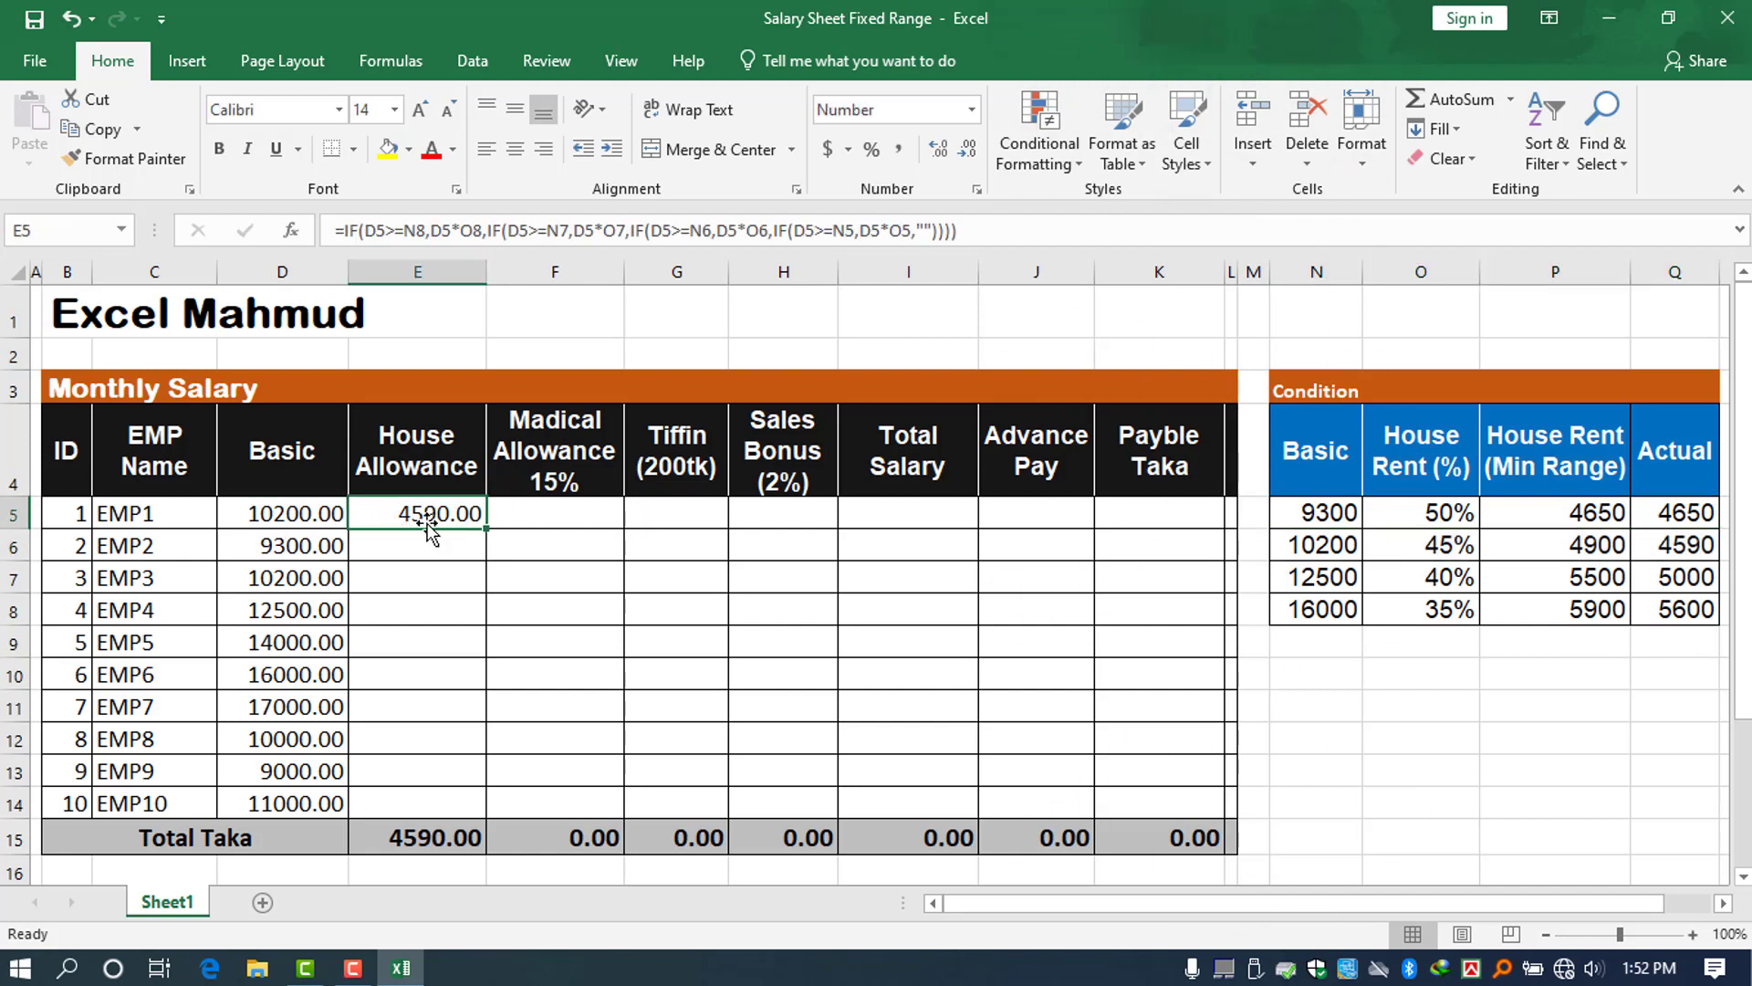
{"action": "left_click_drag", "start_coordinate": [1705, 556], "coordinate": [1515, 545]}
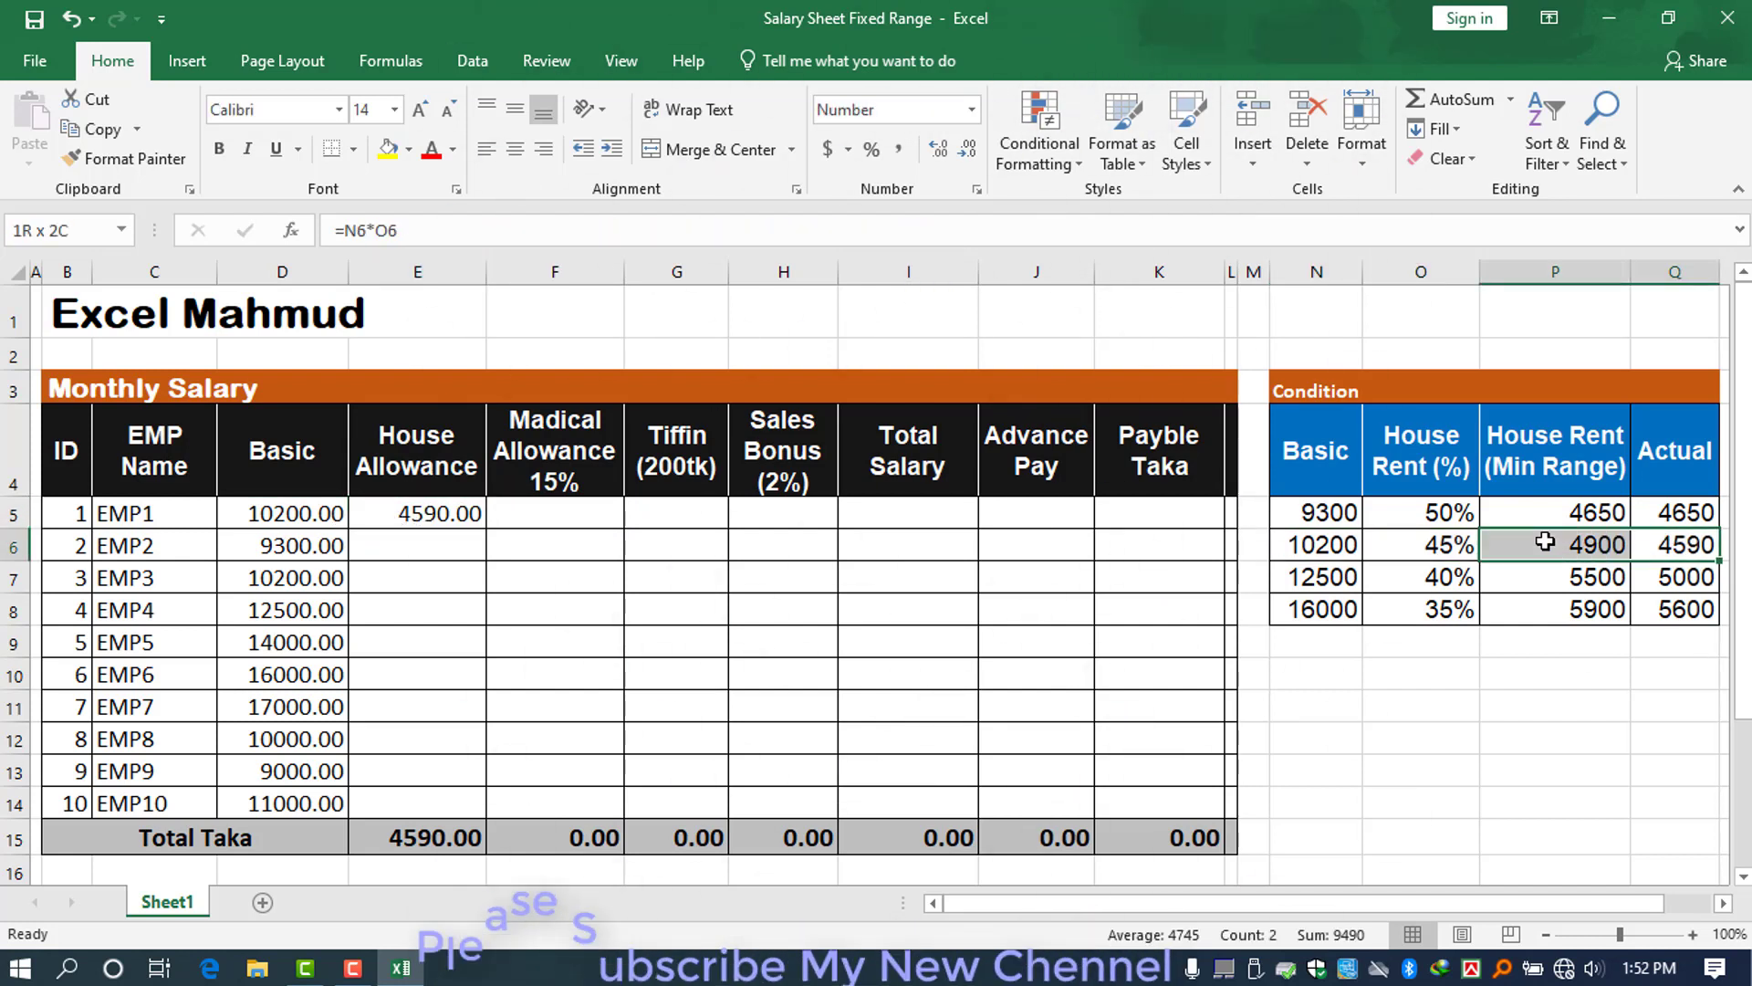
{"action": "left_click", "coordinate": [1559, 539]}
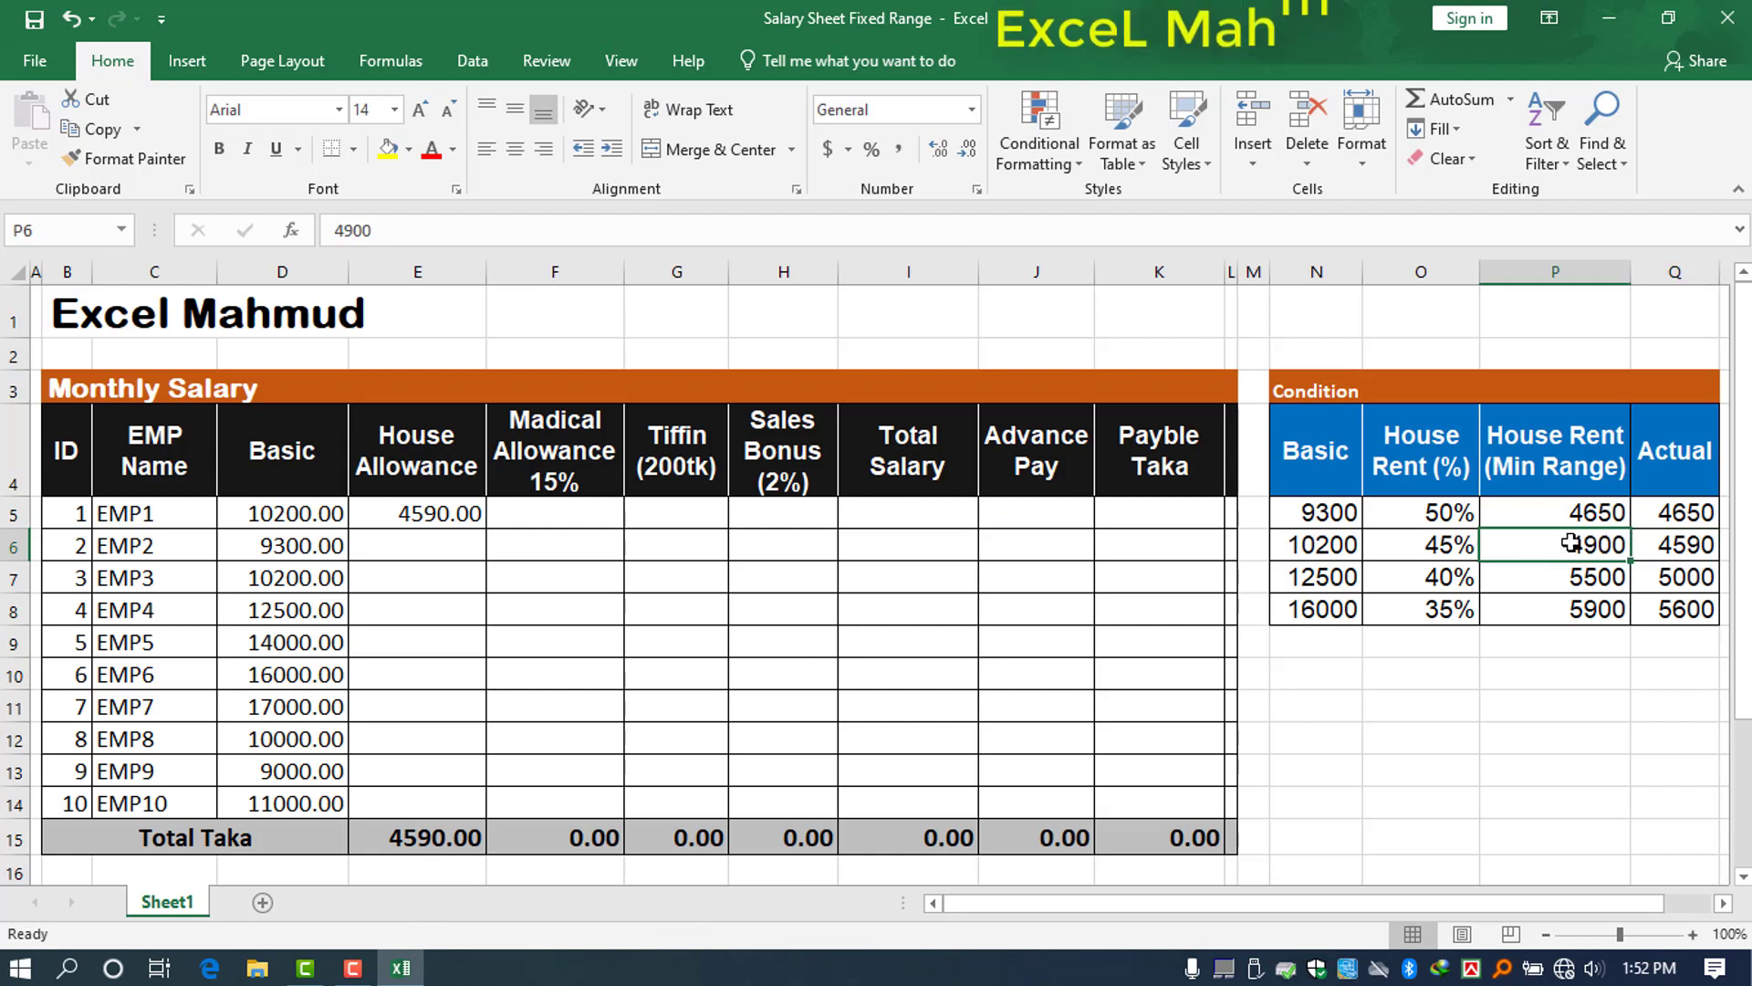
{"action": "left_click_drag", "start_coordinate": [315, 524], "coordinate": [456, 516]}
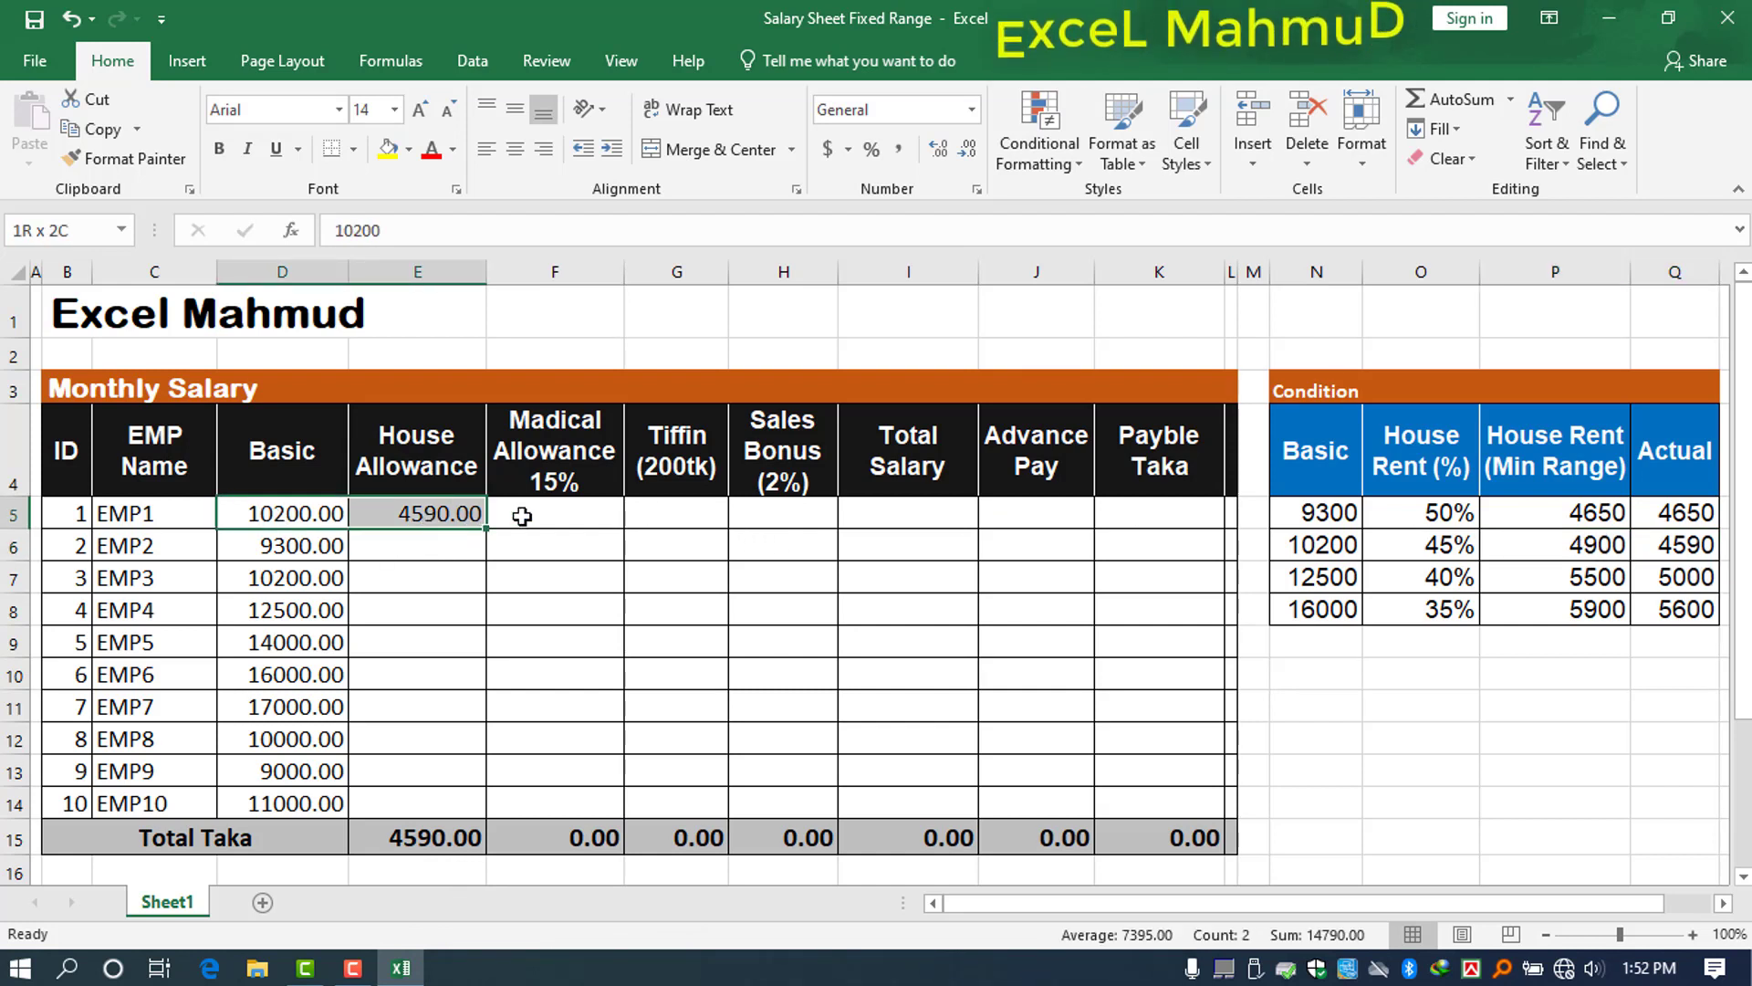
{"action": "left_click", "coordinate": [1597, 550]}
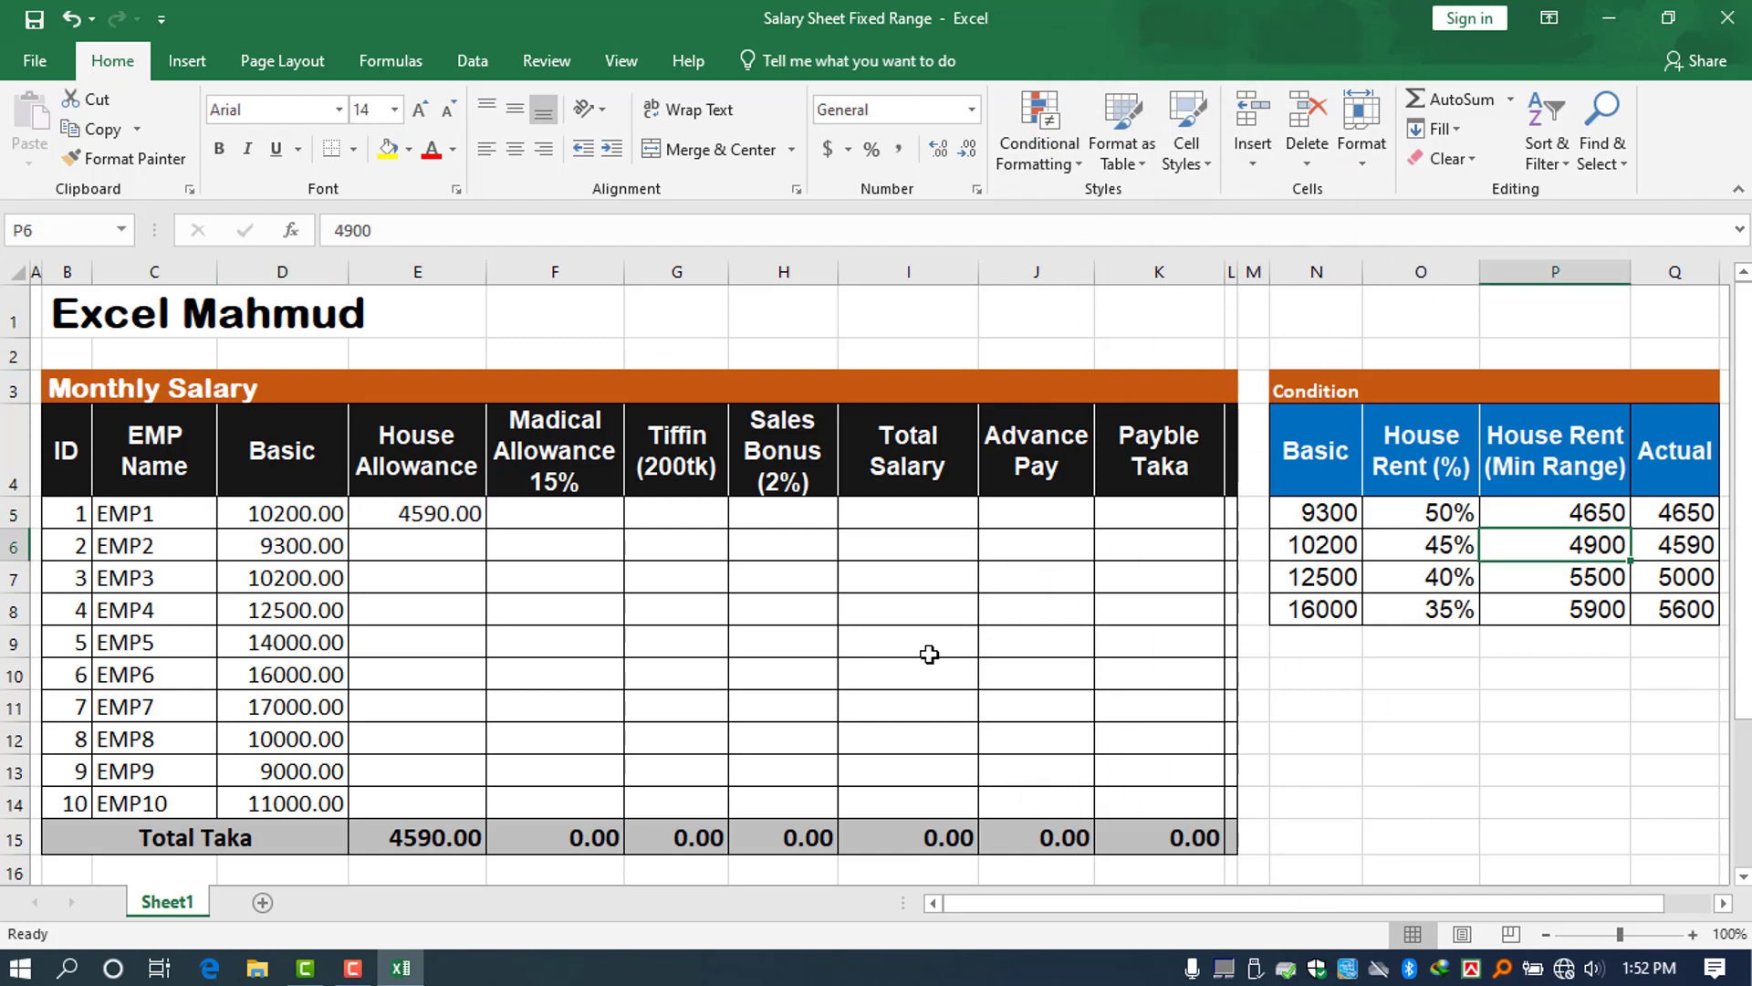
- Change EMP1's Basic salary in D5 to 12500
{"action": "left_click", "coordinate": [304, 513]}
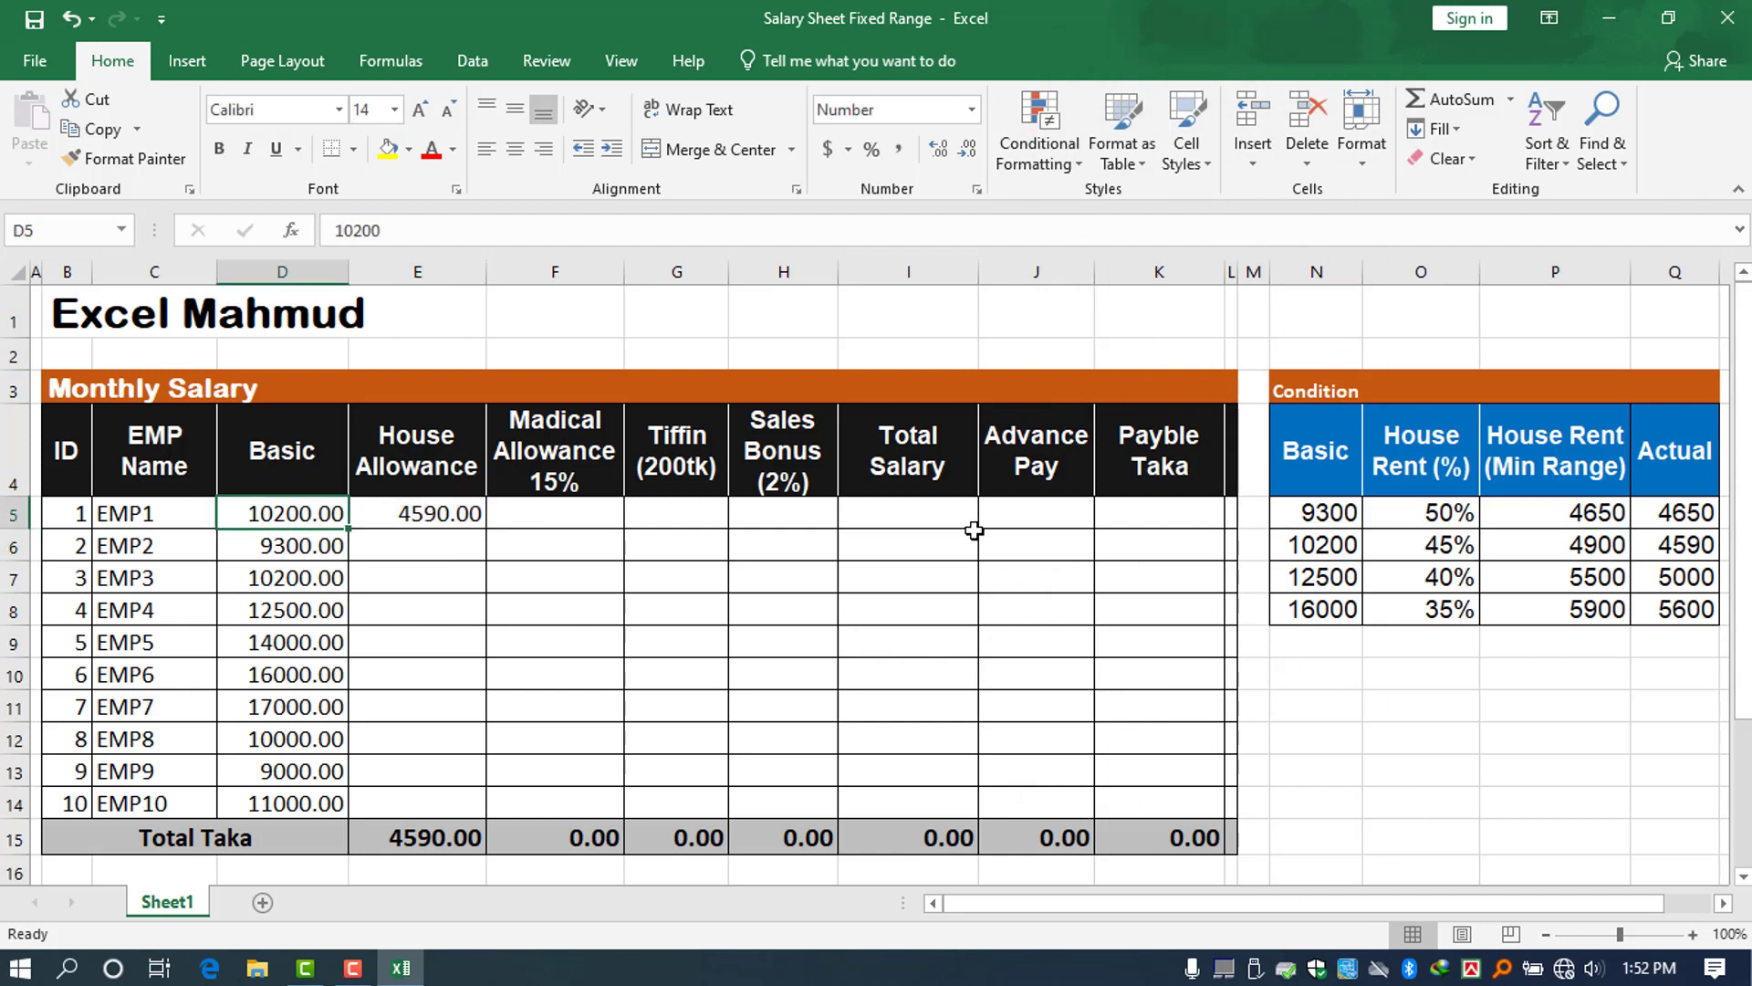
{"action": "key", "text": "BackSpace"}
{"action": "key", "text": "BackSpace"}
{"action": "key", "text": "BackSpace"}
{"action": "type", "text": "12500"}
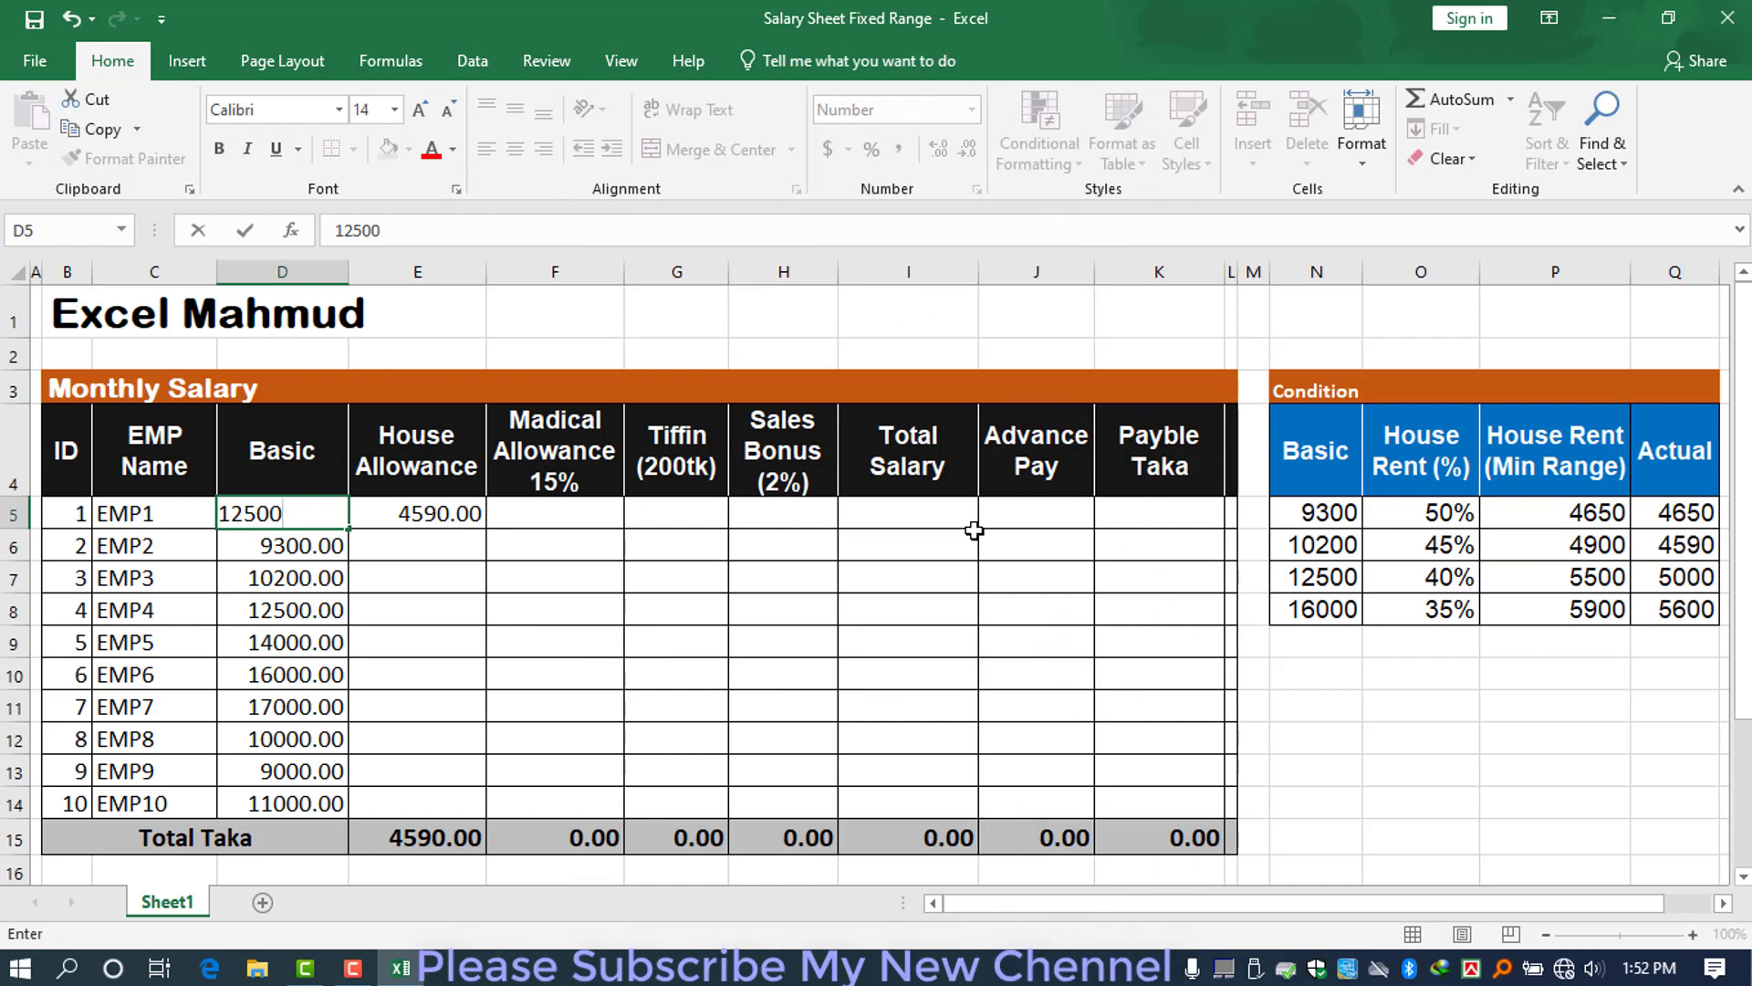
{"action": "key", "text": "Return"}
- Compare E5's 5000 against the 12500 tier's 5500 Min Range, then open E5's formula for editing
{"action": "left_click", "coordinate": [418, 502]}
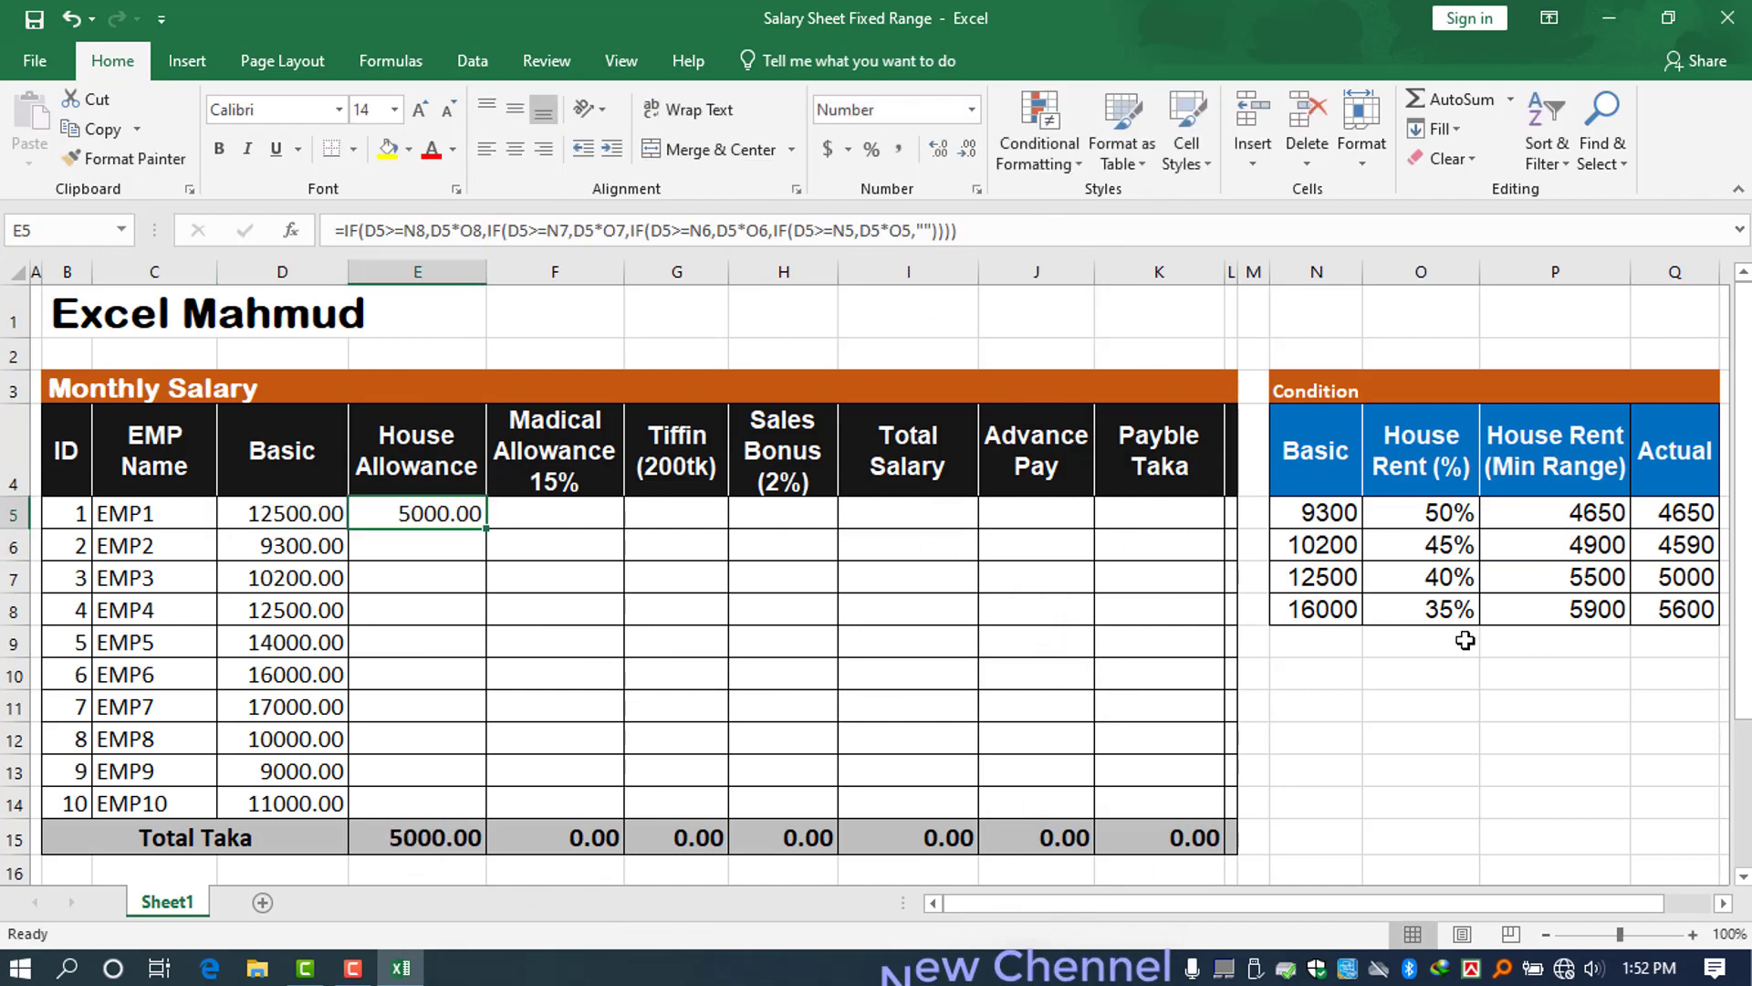
{"action": "left_click_drag", "start_coordinate": [1337, 571], "coordinate": [1699, 577]}
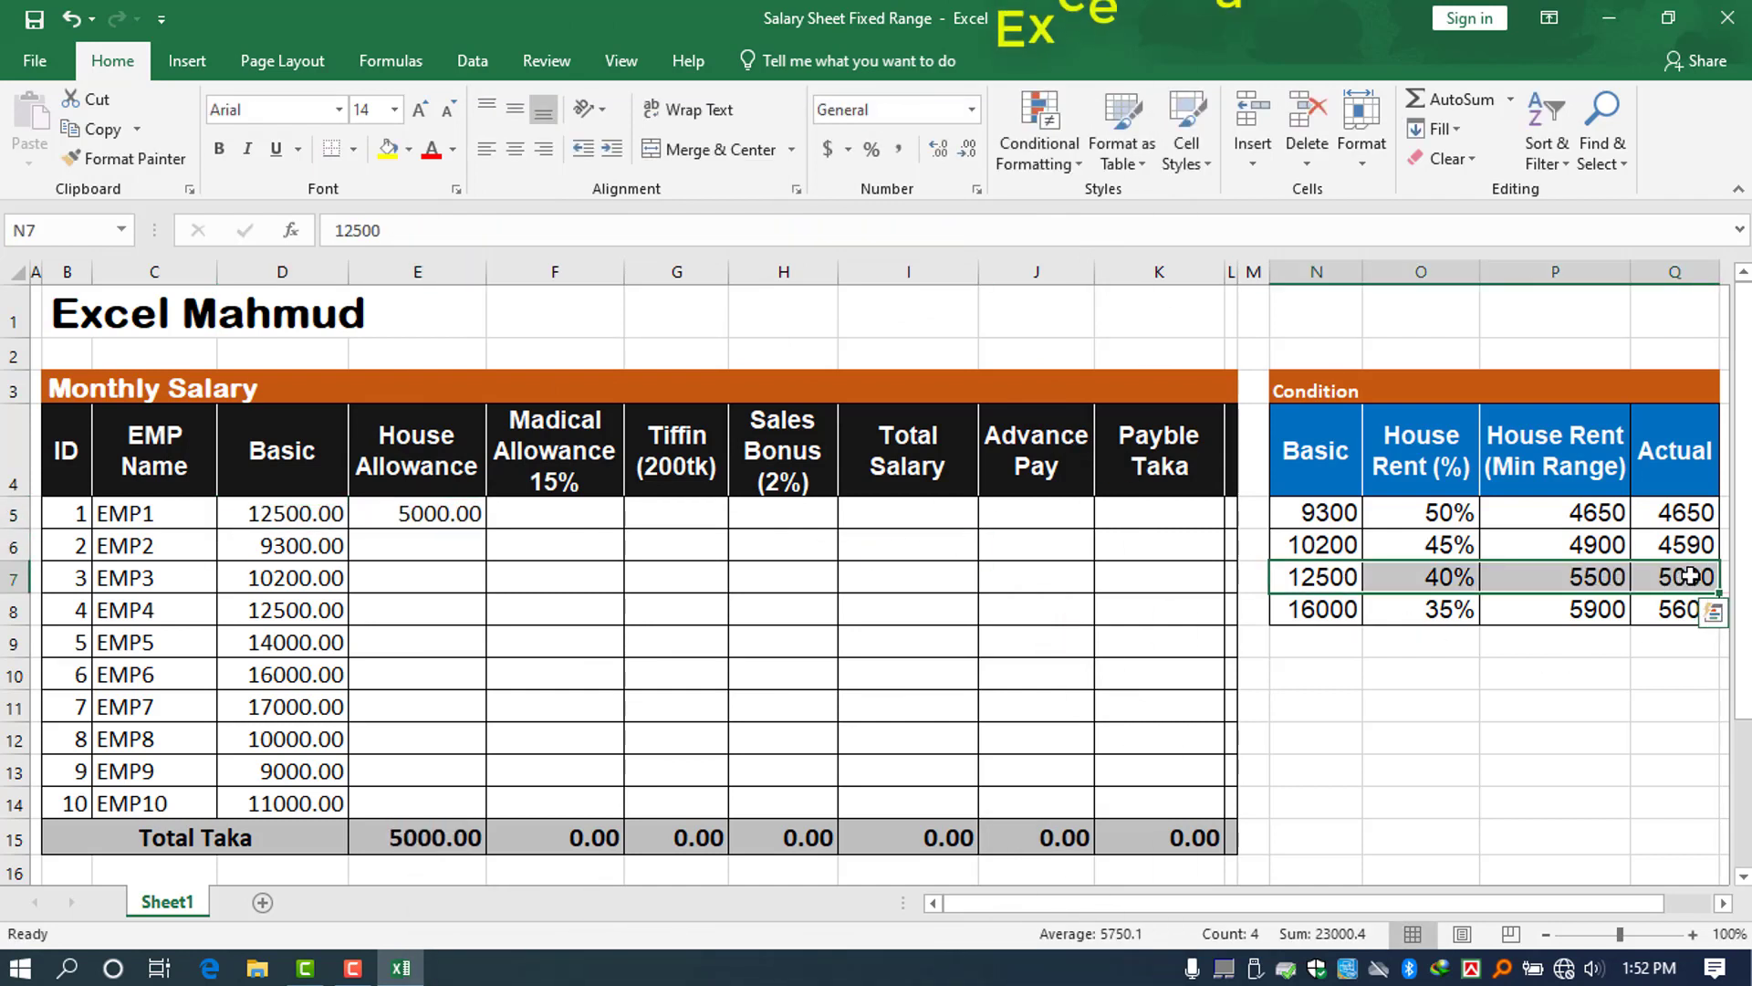
{"action": "left_click", "coordinate": [1689, 577]}
{"action": "left_click", "coordinate": [1606, 580]}
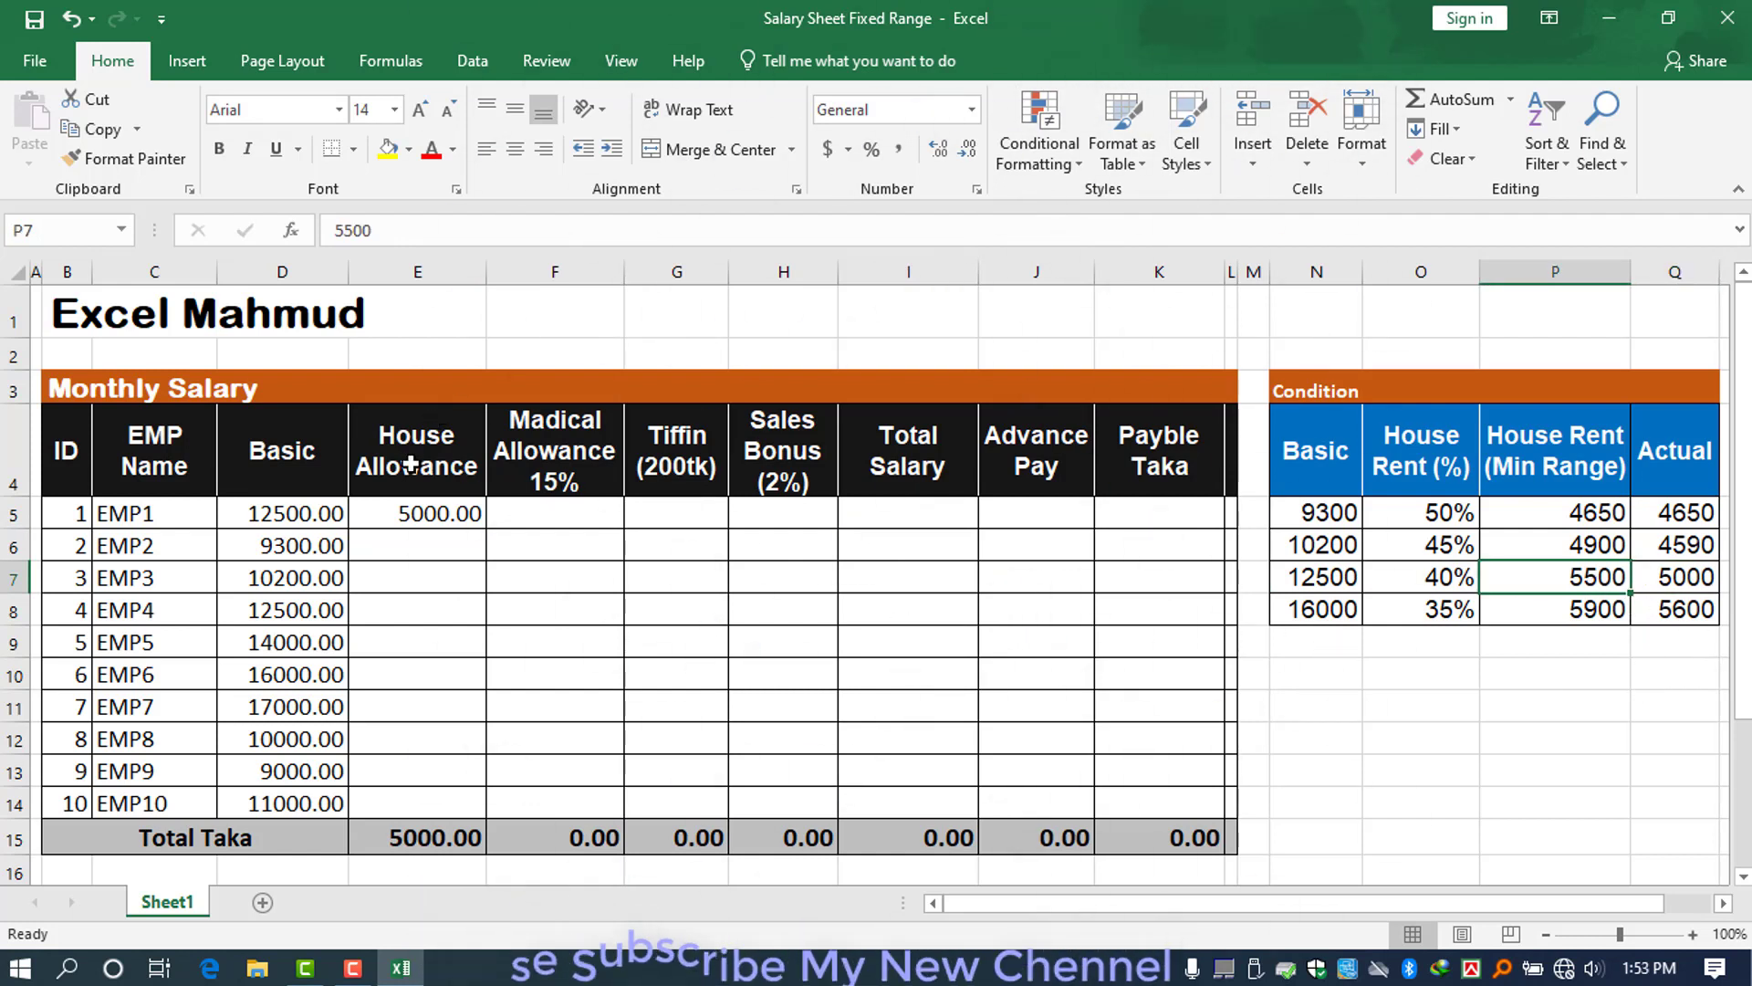
{"action": "double_click", "coordinate": [444, 513]}
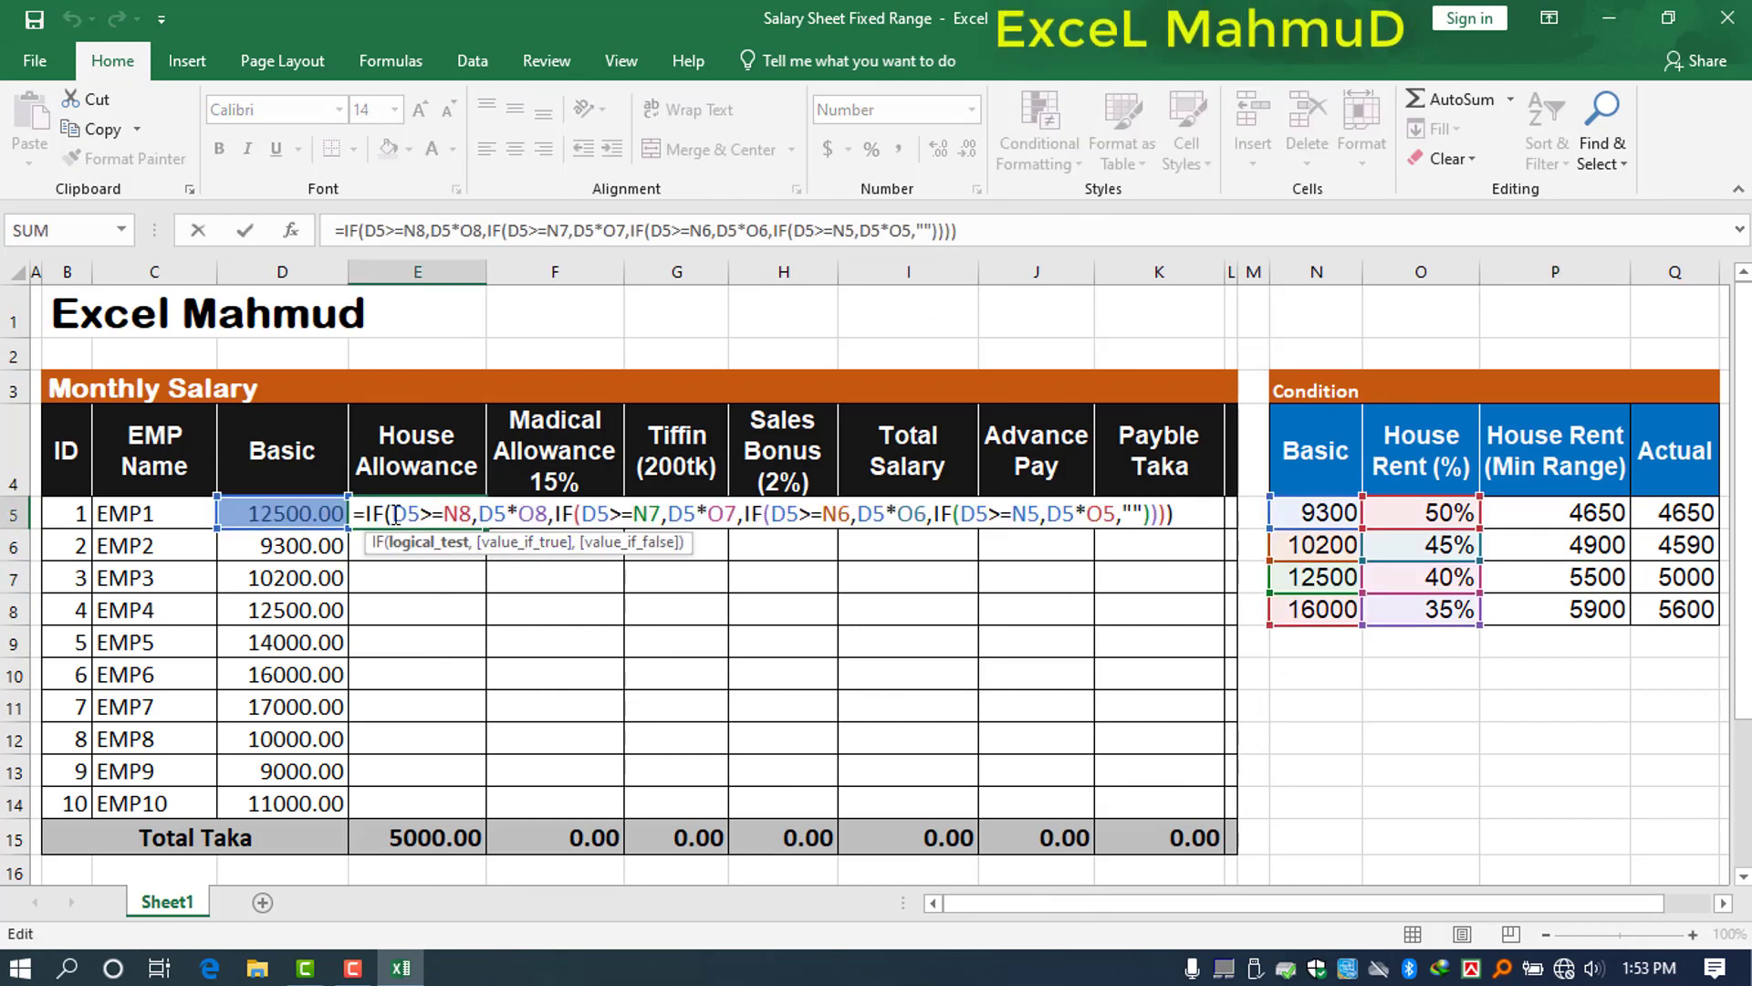
- Put the first and second IF of E5's formula on their own lines
{"action": "key", "text": "alt+Return"}
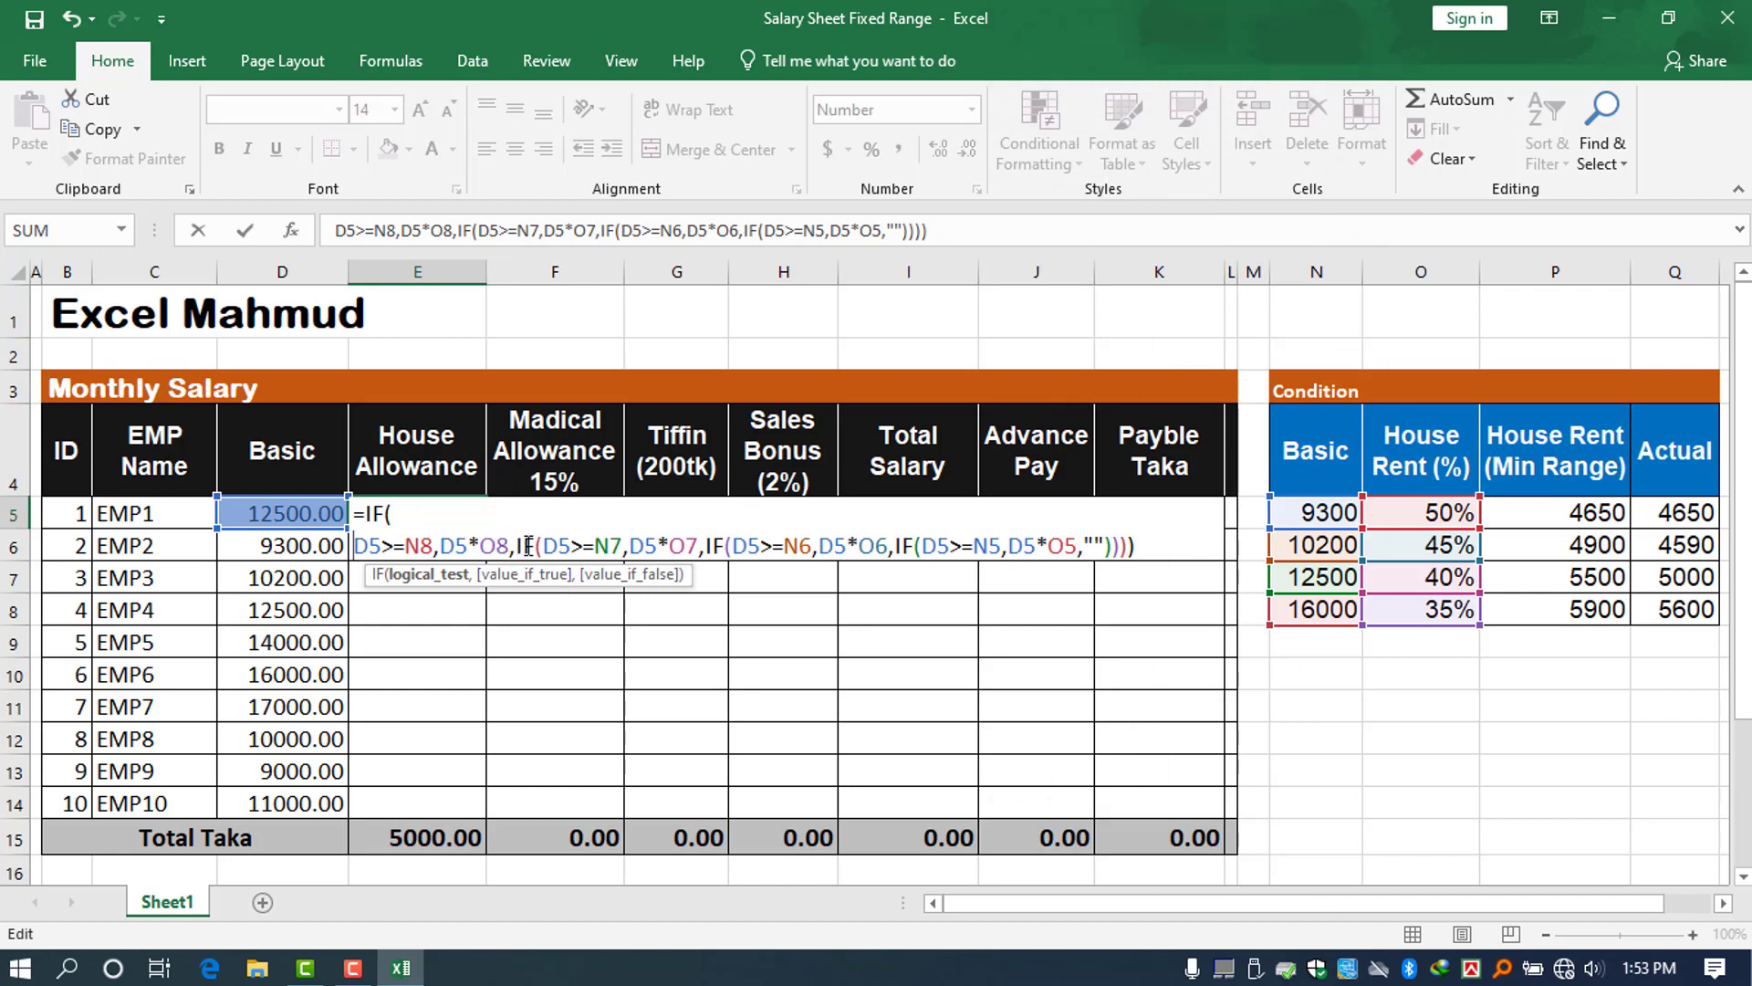
{"action": "key", "text": "BackSpace"}
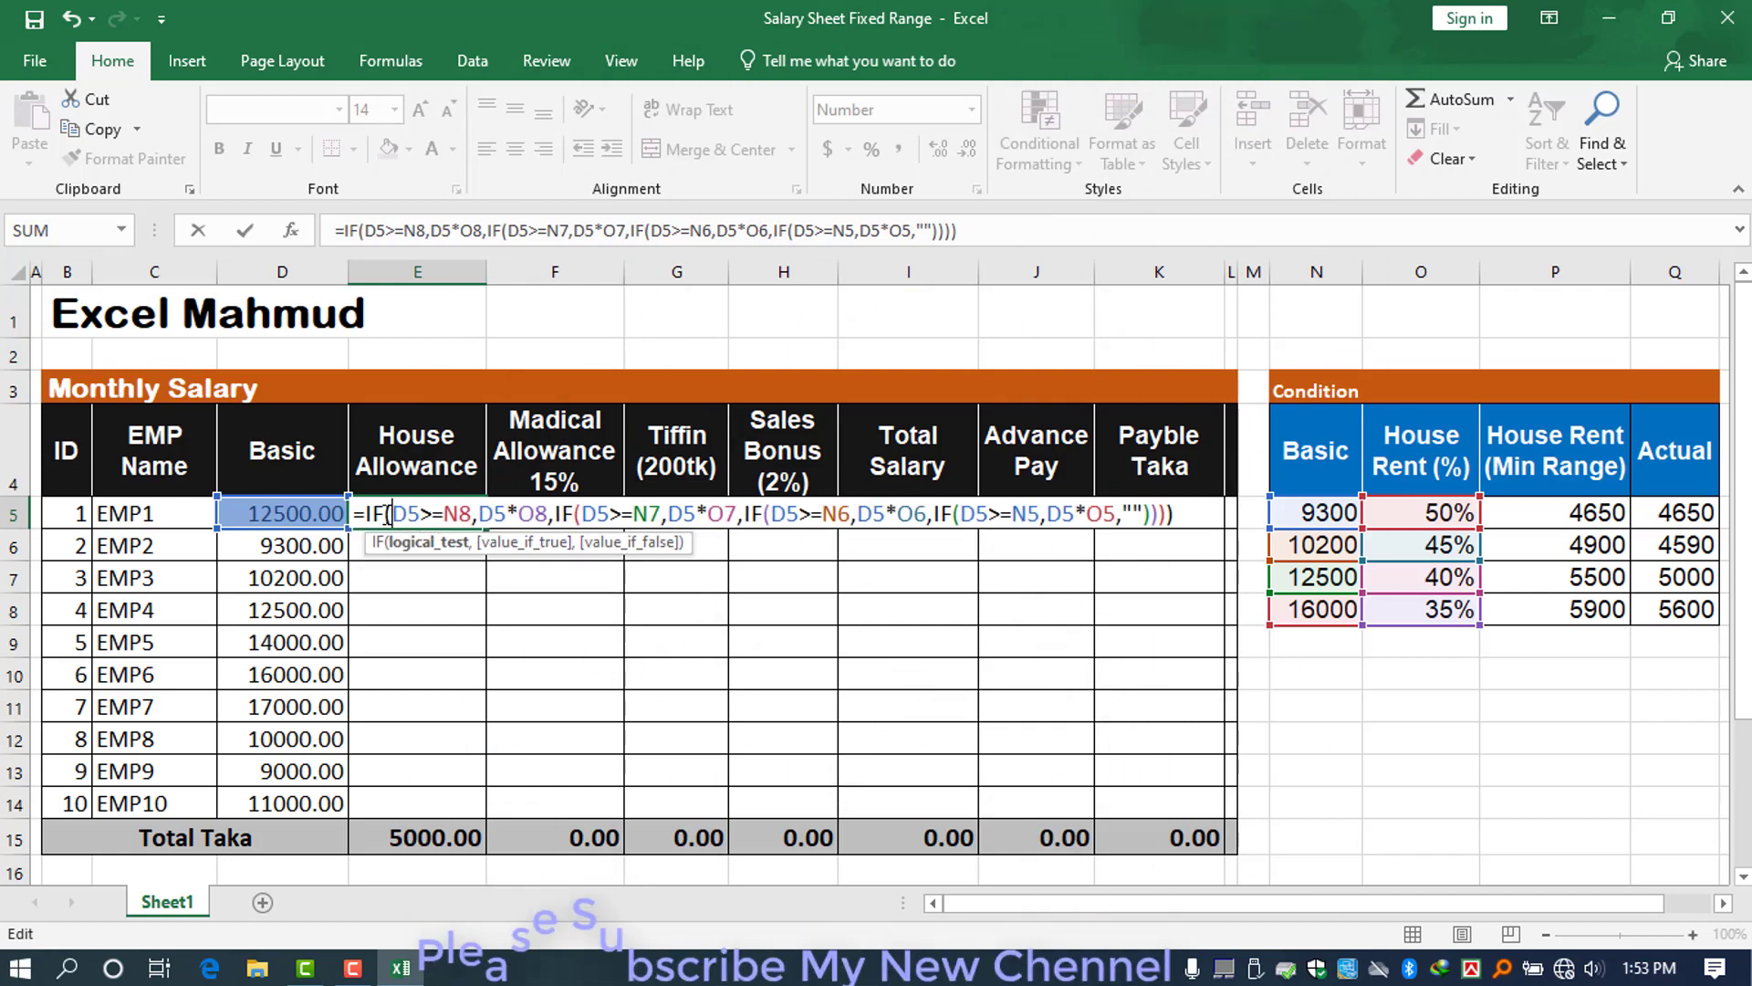
{"action": "left_click", "coordinate": [372, 517]}
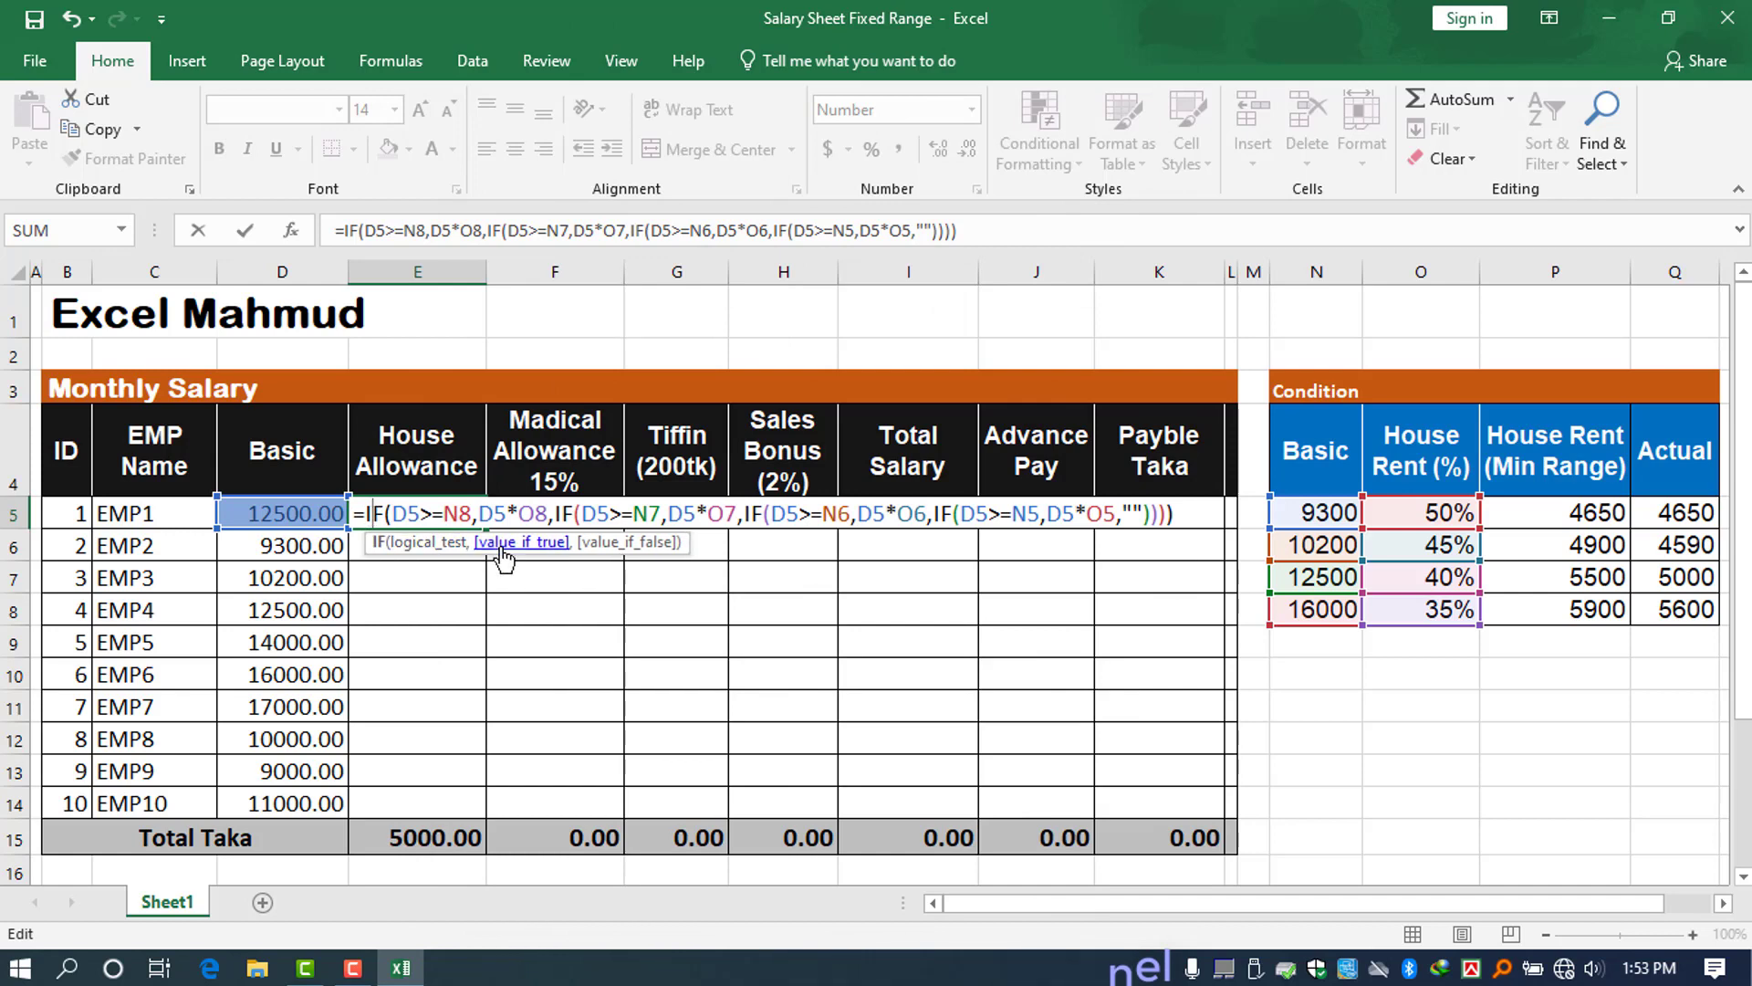
{"action": "key", "text": "Left"}
{"action": "key", "text": "alt+Return"}
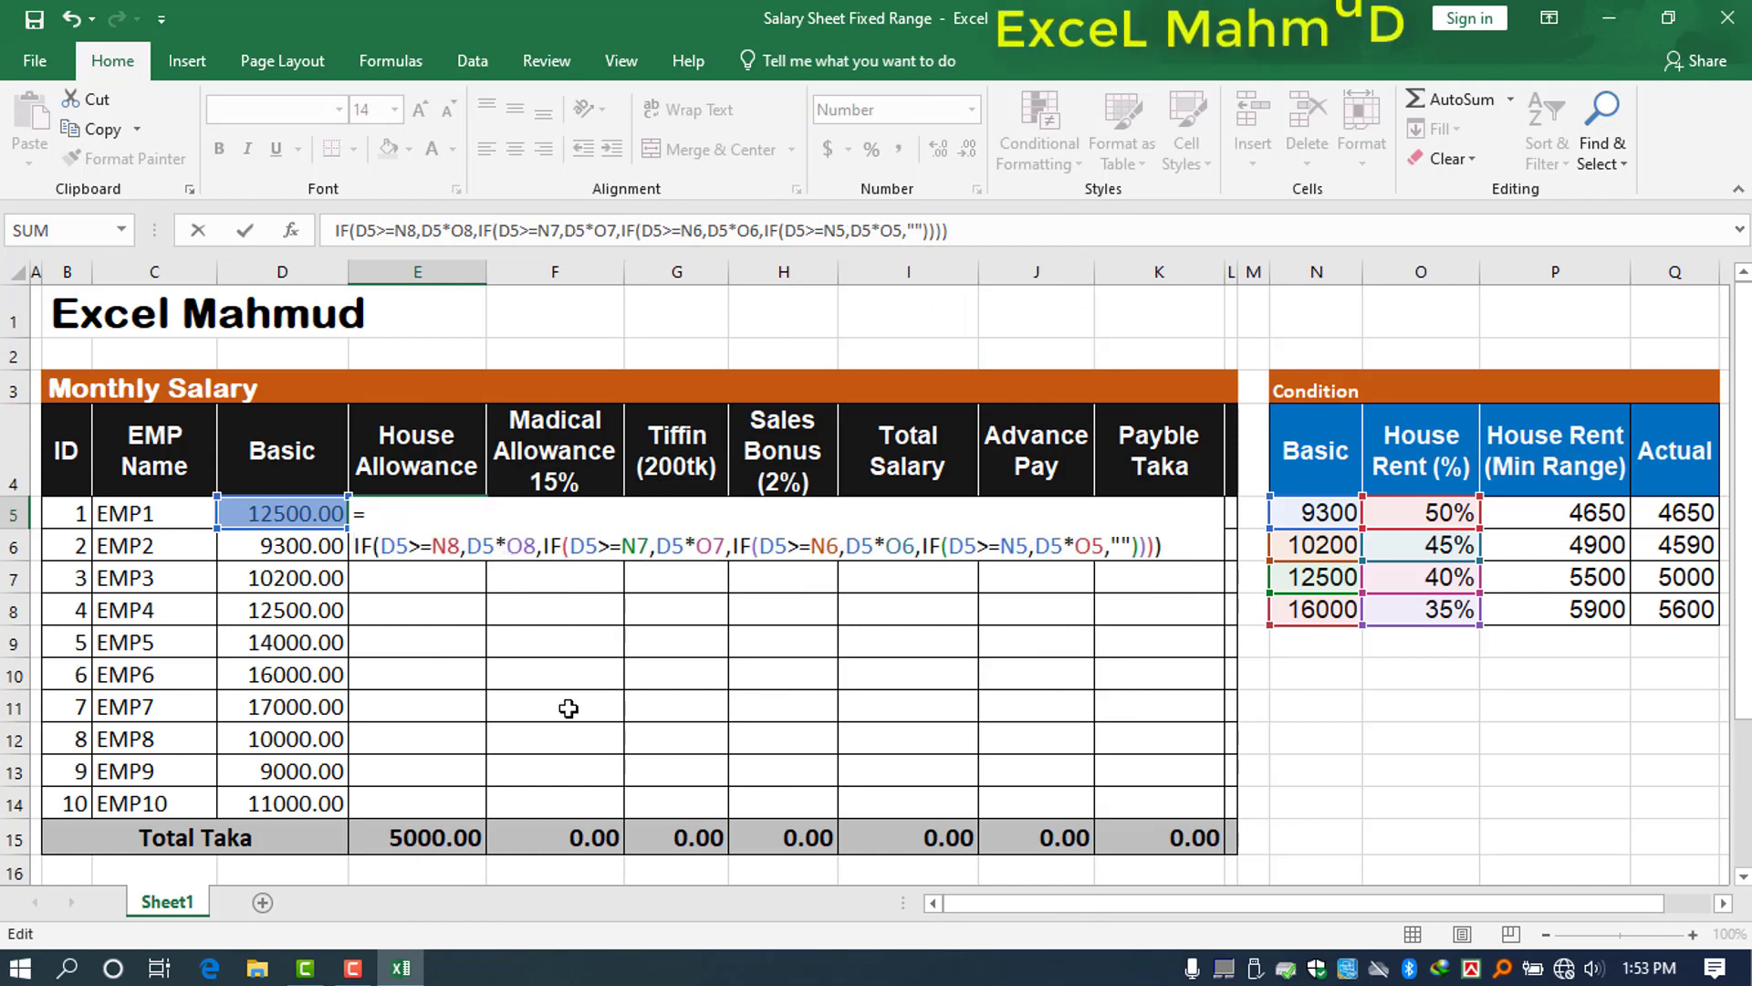
{"action": "left_click", "coordinate": [538, 552]}
{"action": "key", "text": "alt+Return"}
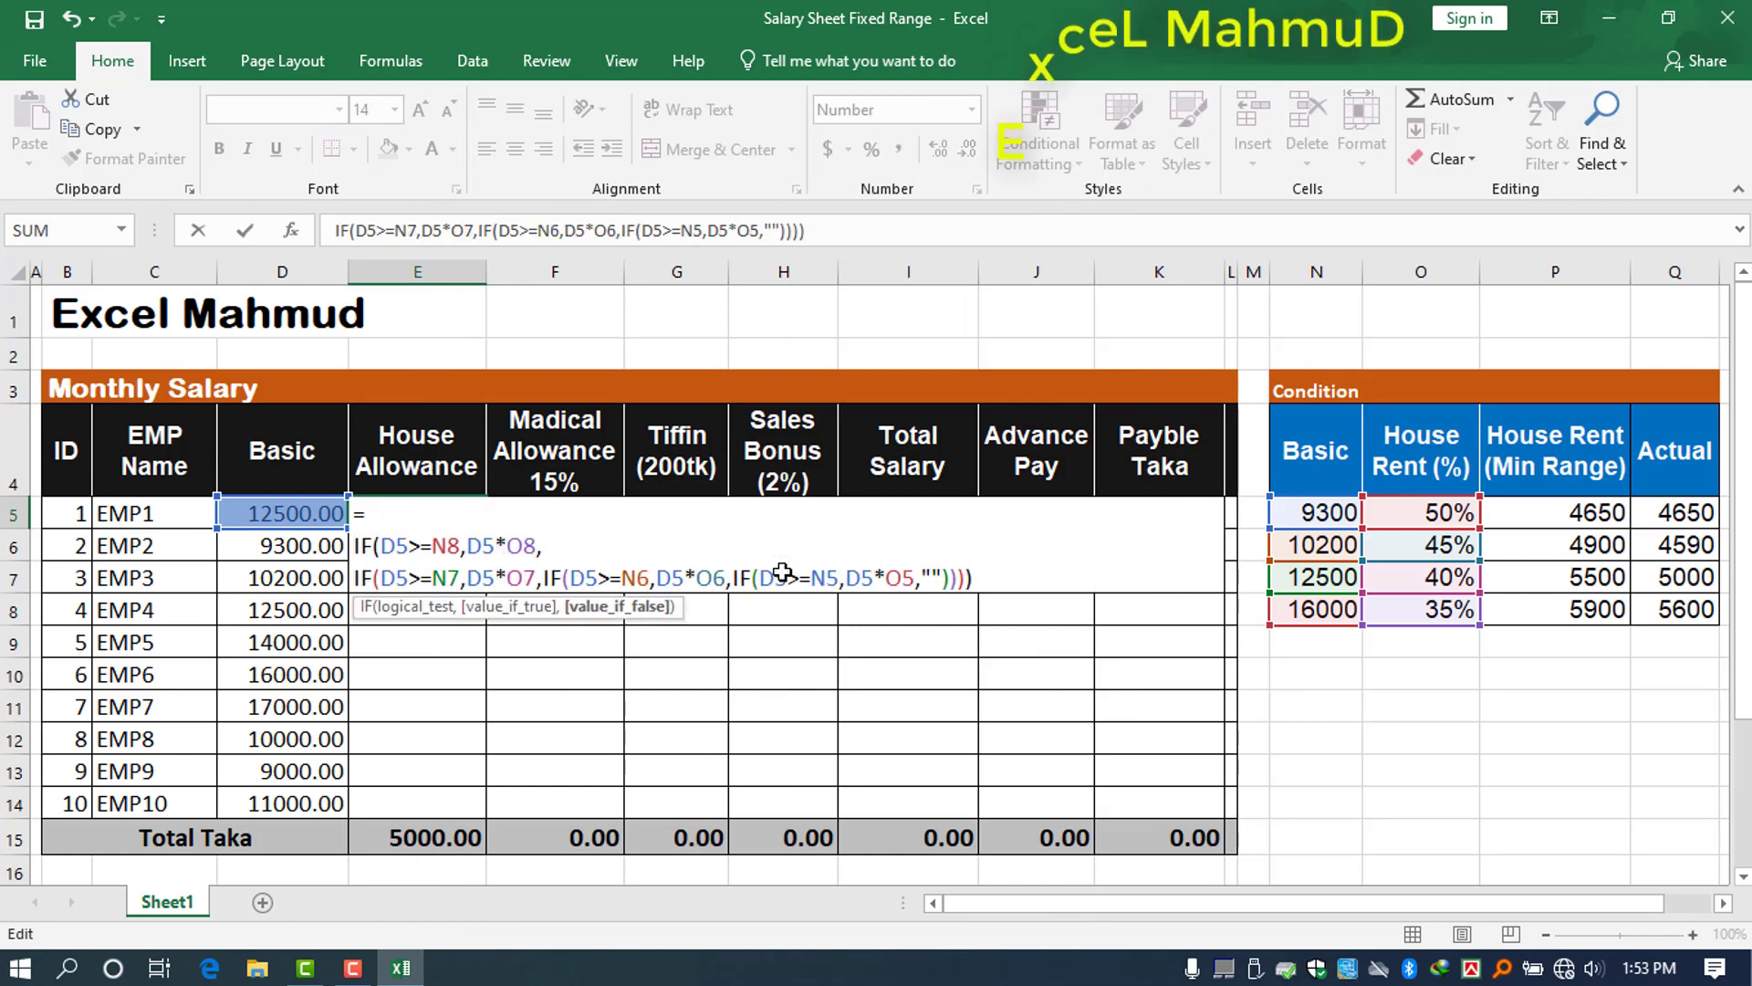
- Break the third and fourth IFs and the closing brackets onto separate lines, then commit E5
{"action": "left_click", "coordinate": [541, 578]}
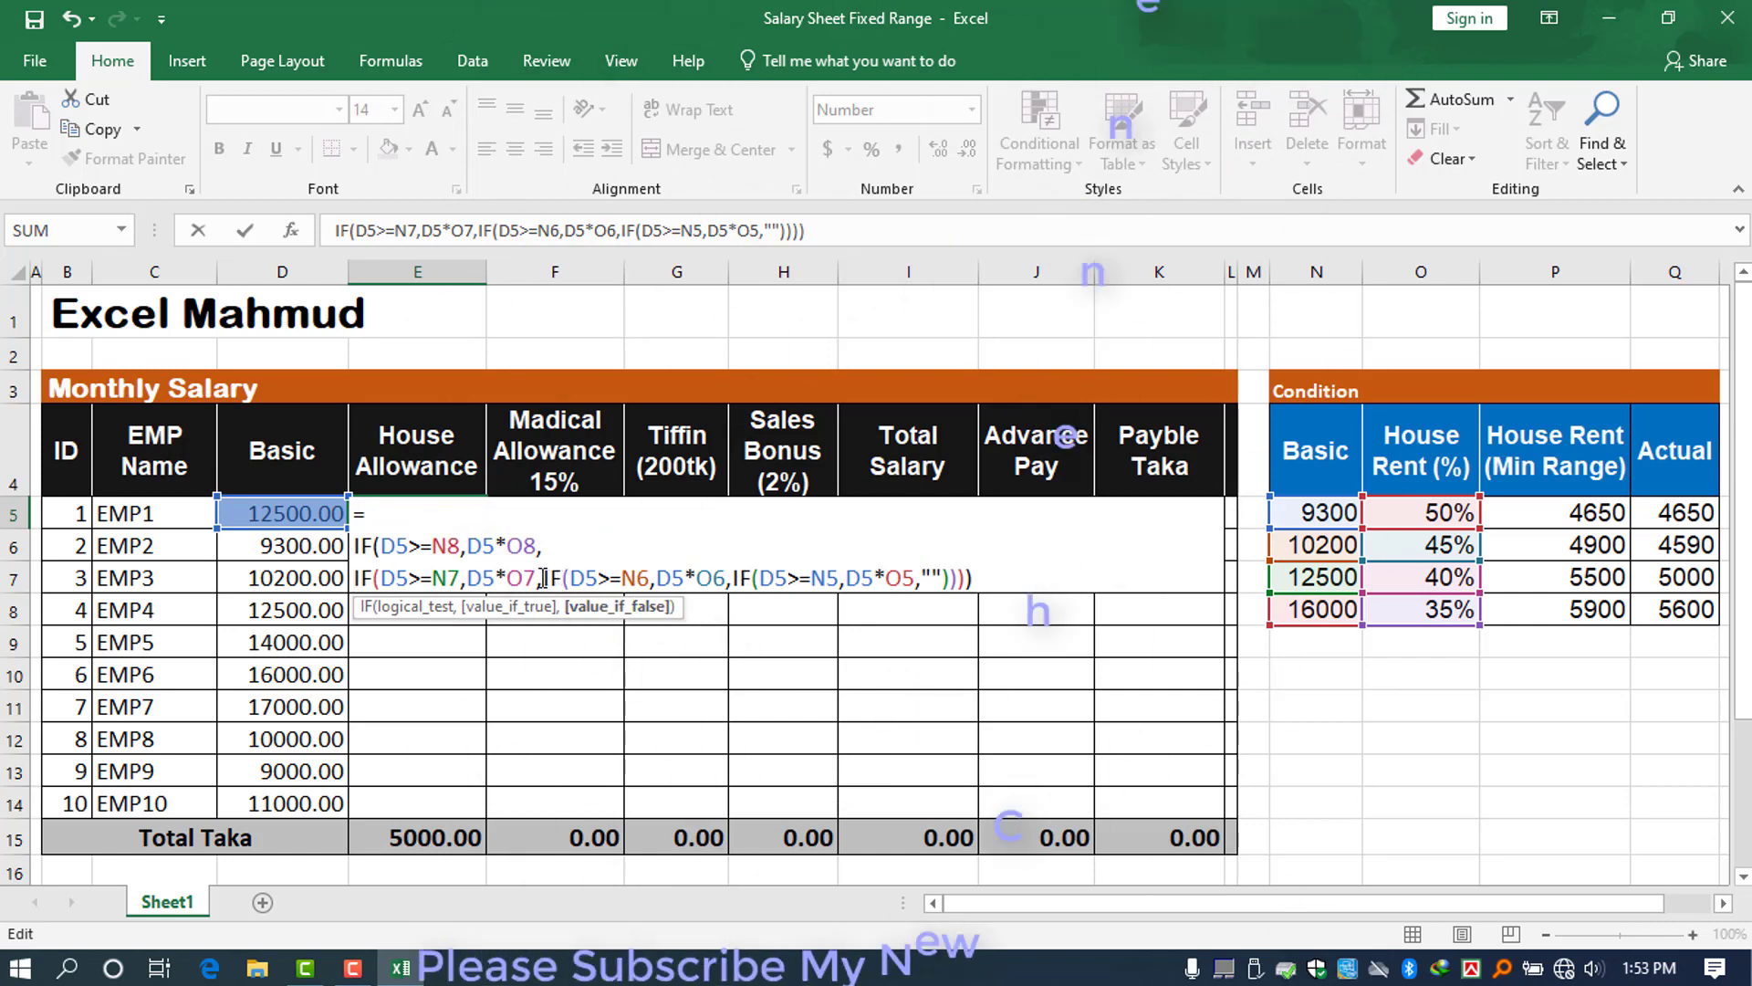
{"action": "key", "text": "alt+Return"}
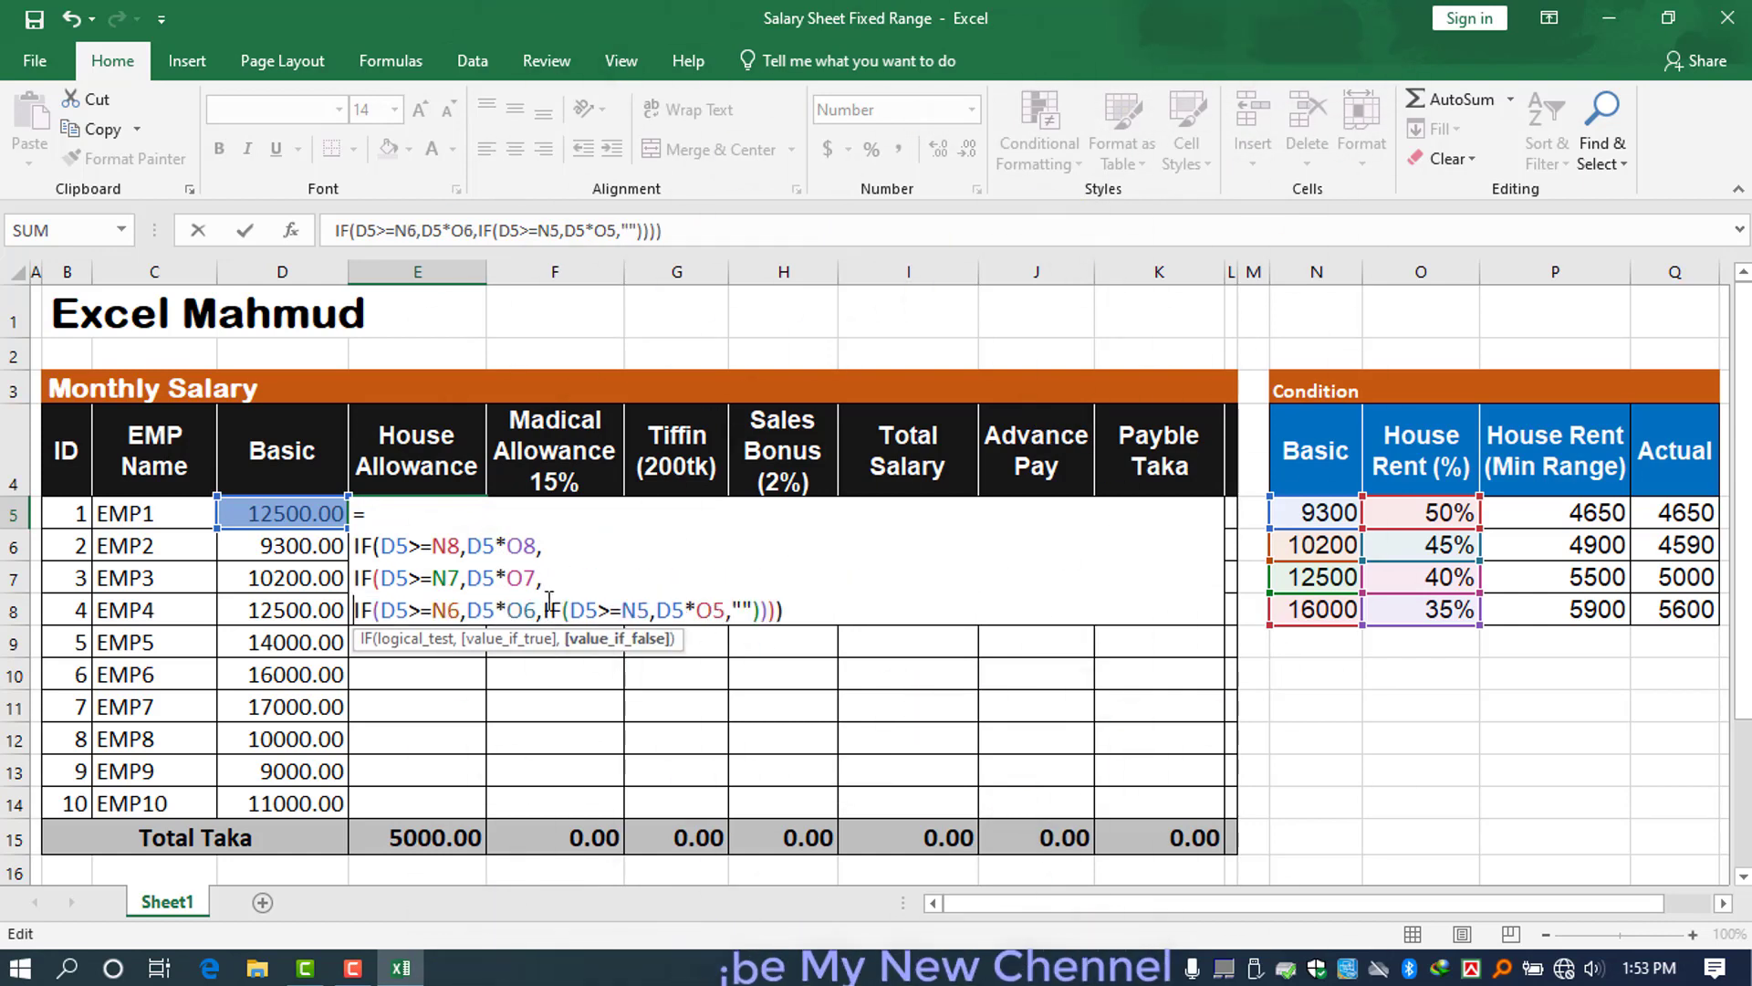
{"action": "key", "text": "alt+Return"}
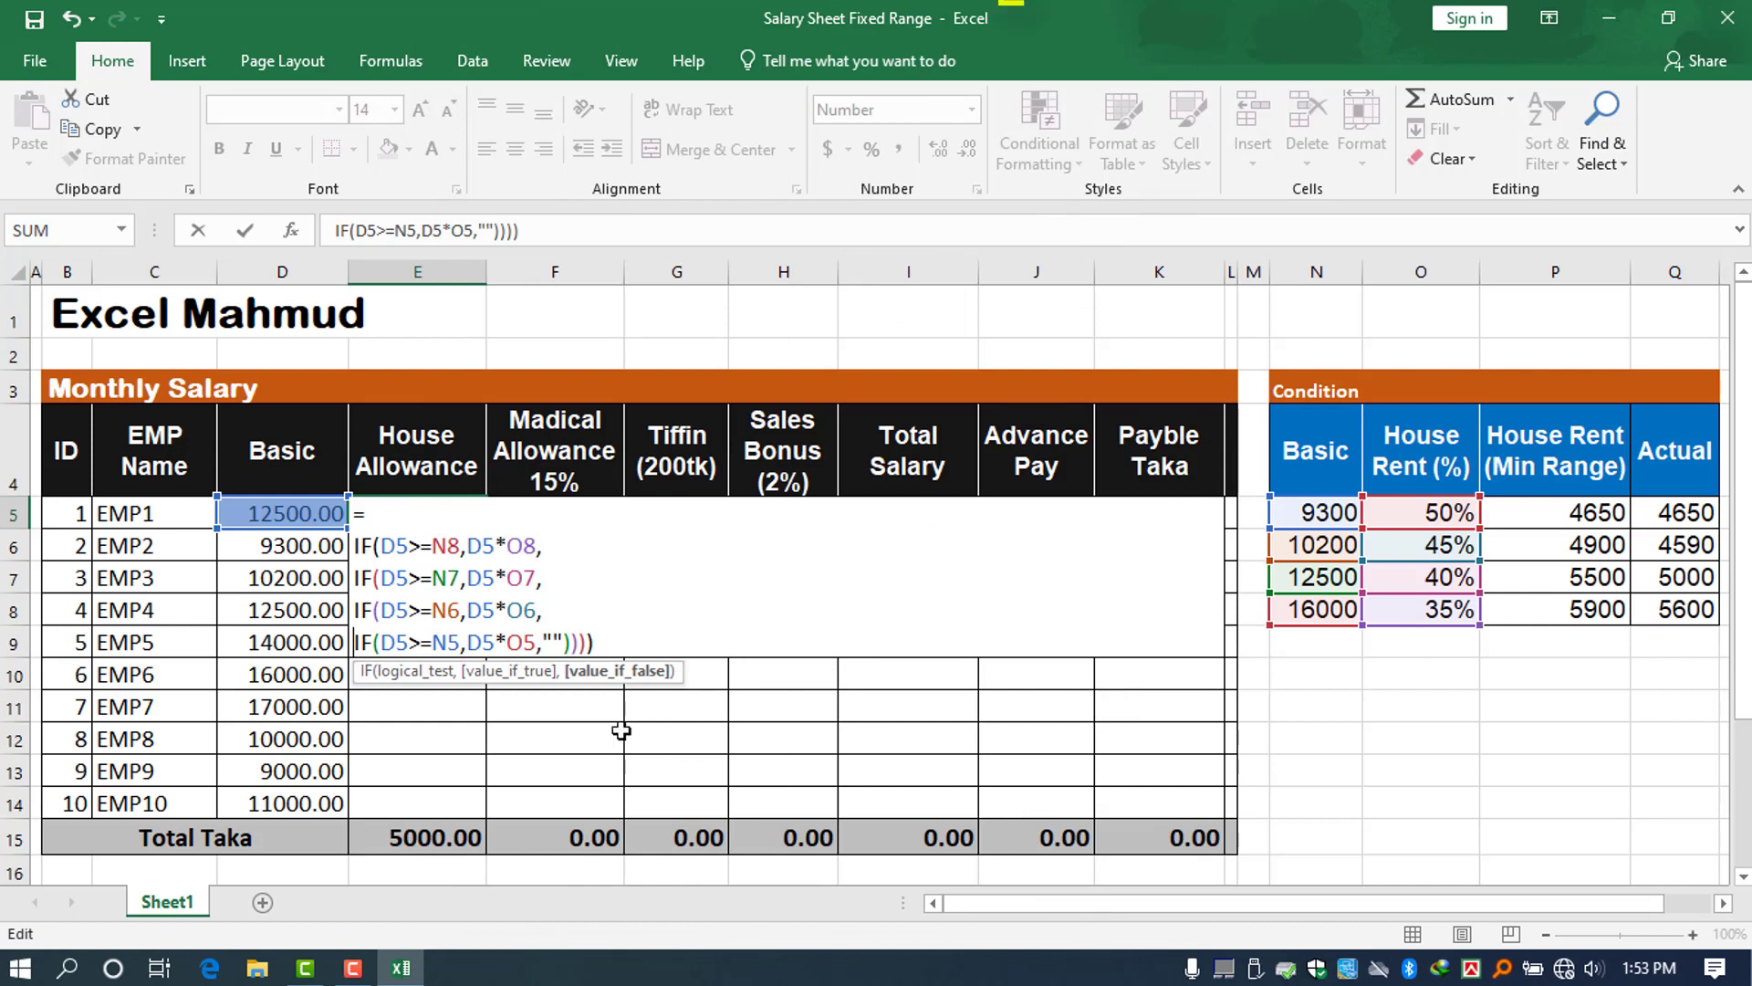
{"action": "left_click", "coordinate": [547, 633]}
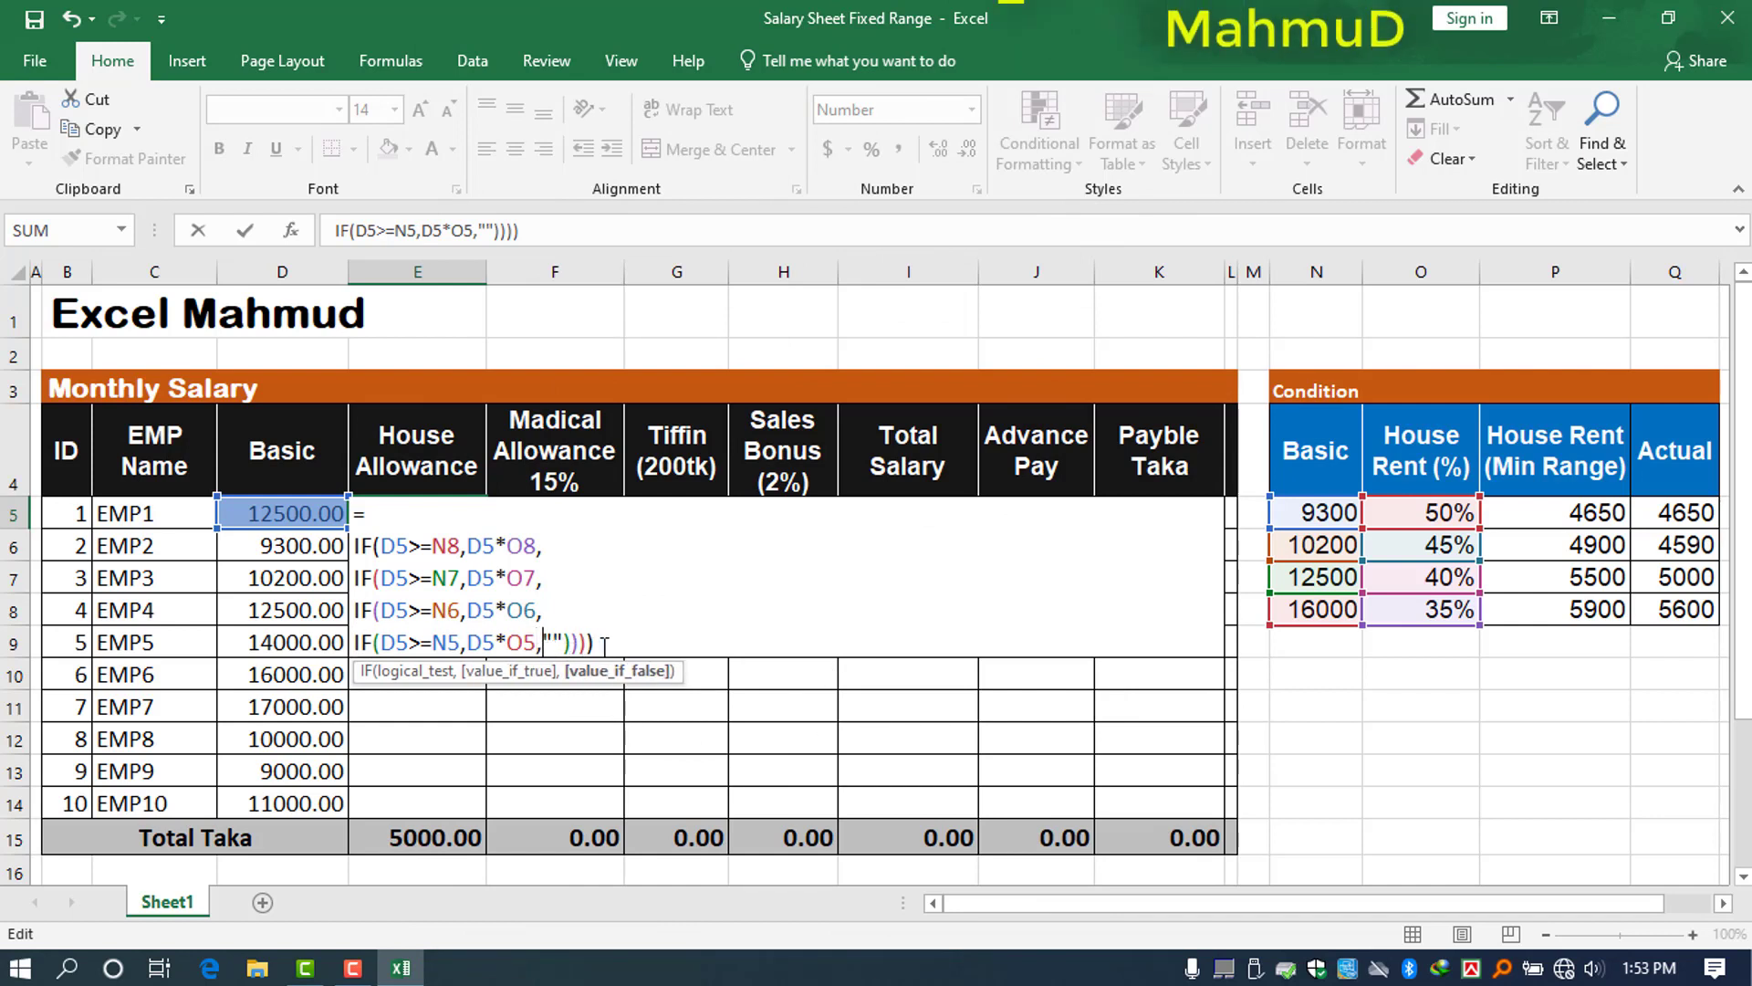
{"action": "key", "text": "alt+Return"}
{"action": "key", "text": "Right"}
{"action": "key", "text": "Right"}
{"action": "key", "text": "Right"}
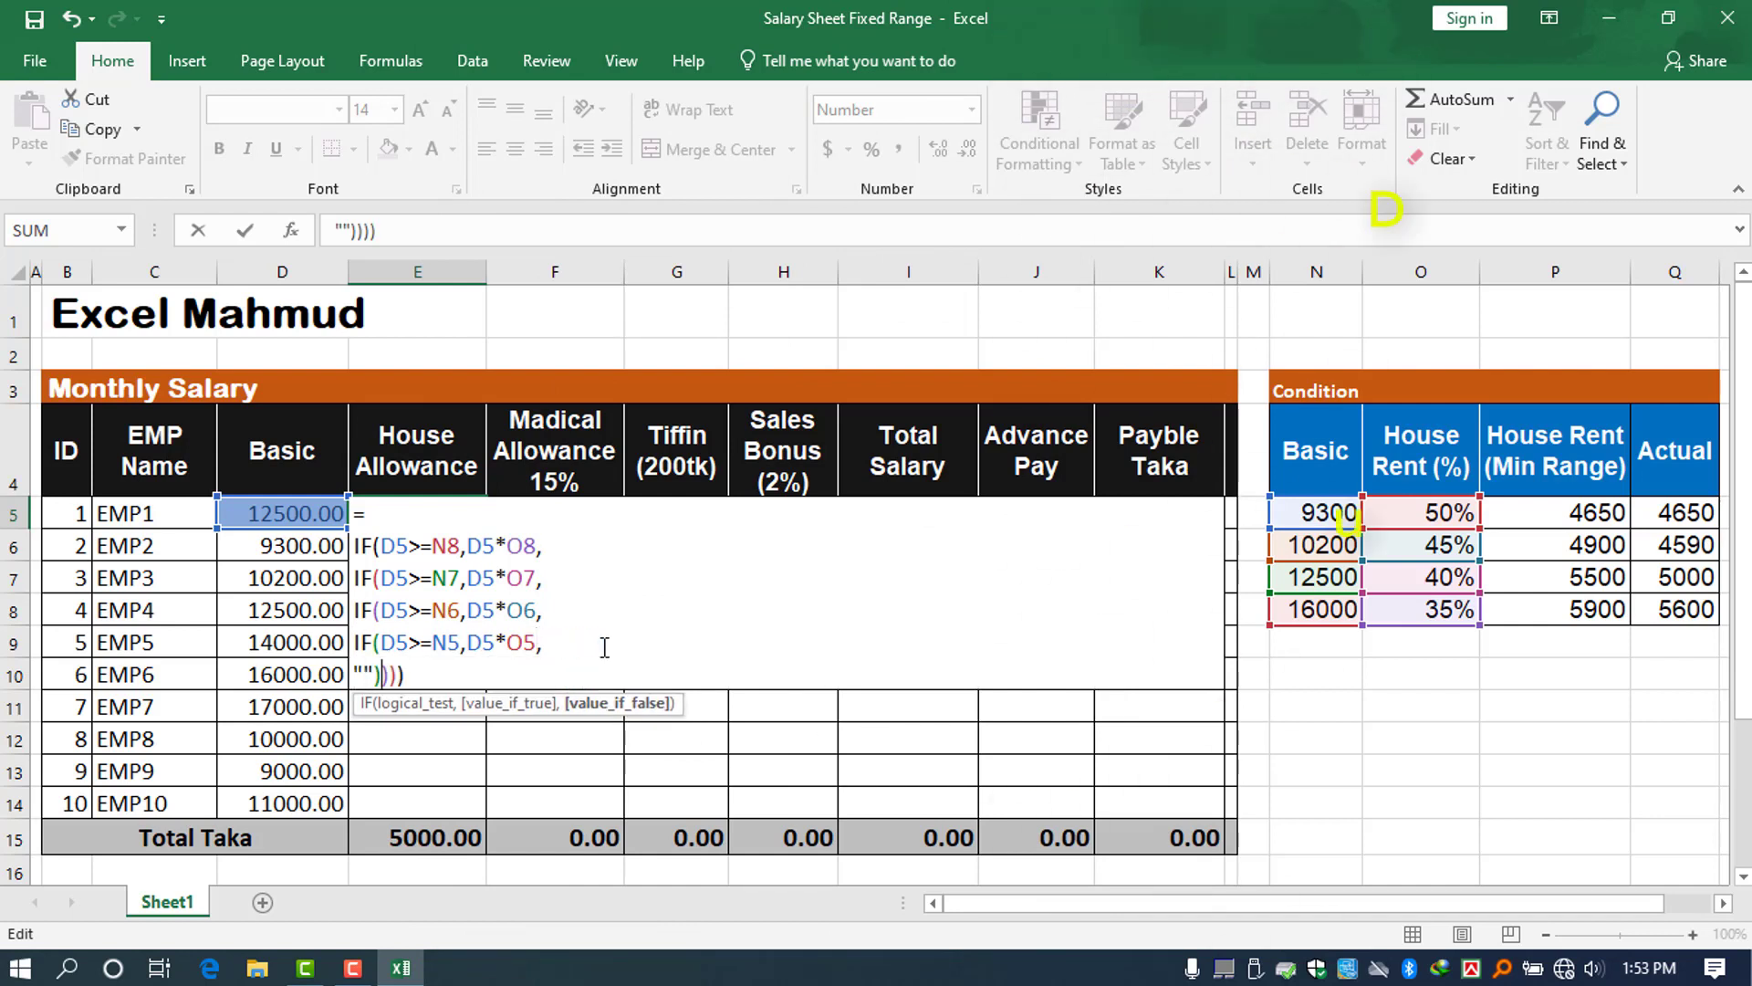
{"action": "key", "text": "alt+Return"}
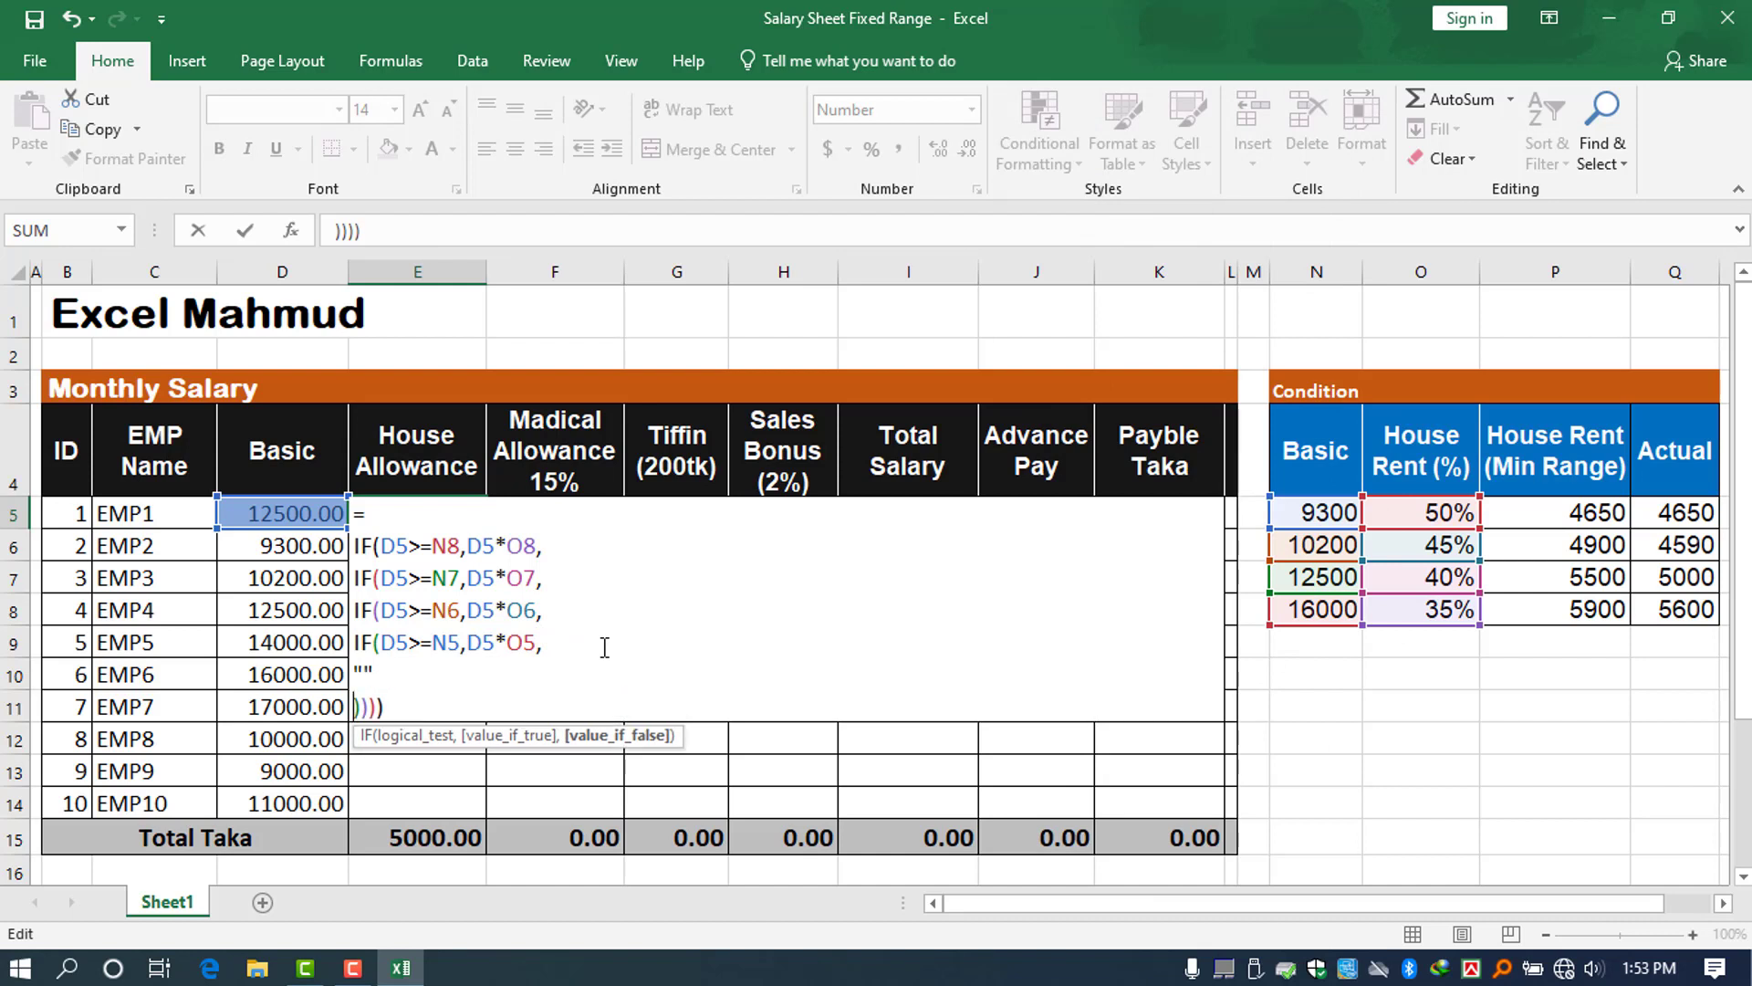
{"action": "key", "text": "Return"}
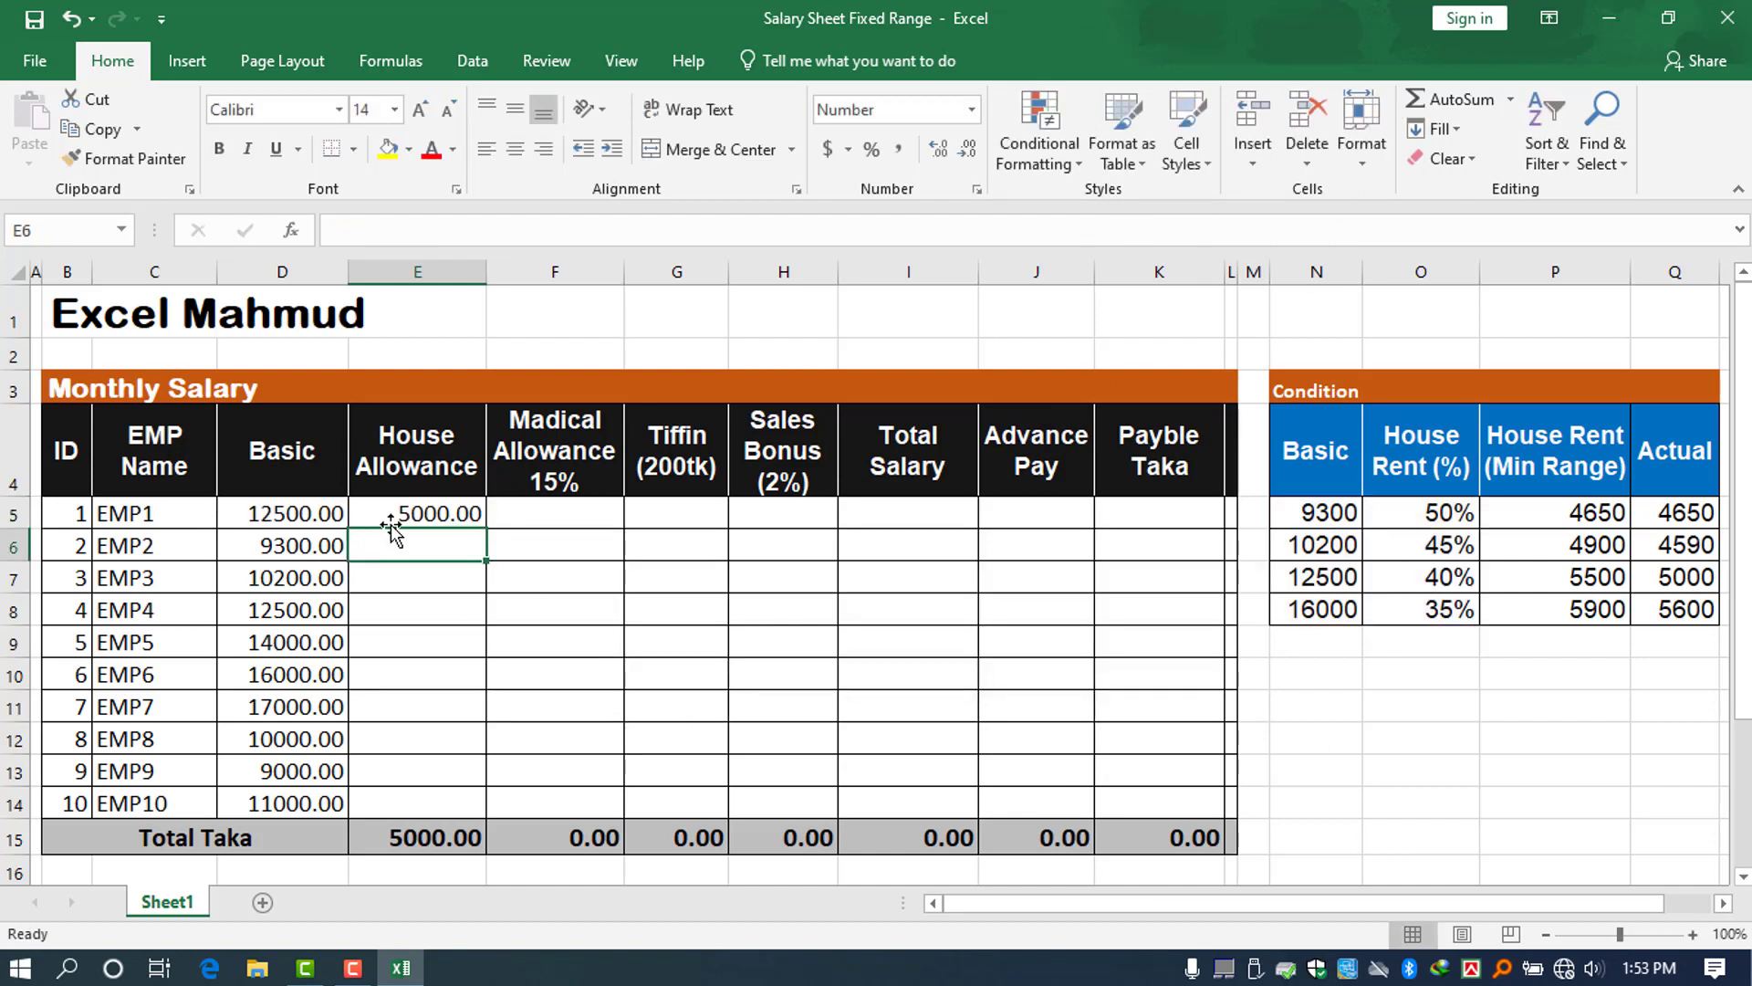
- Review E5's multi-line formula, including the D5*O5 term, and recommit it unchanged
{"action": "double_click", "coordinate": [403, 513]}
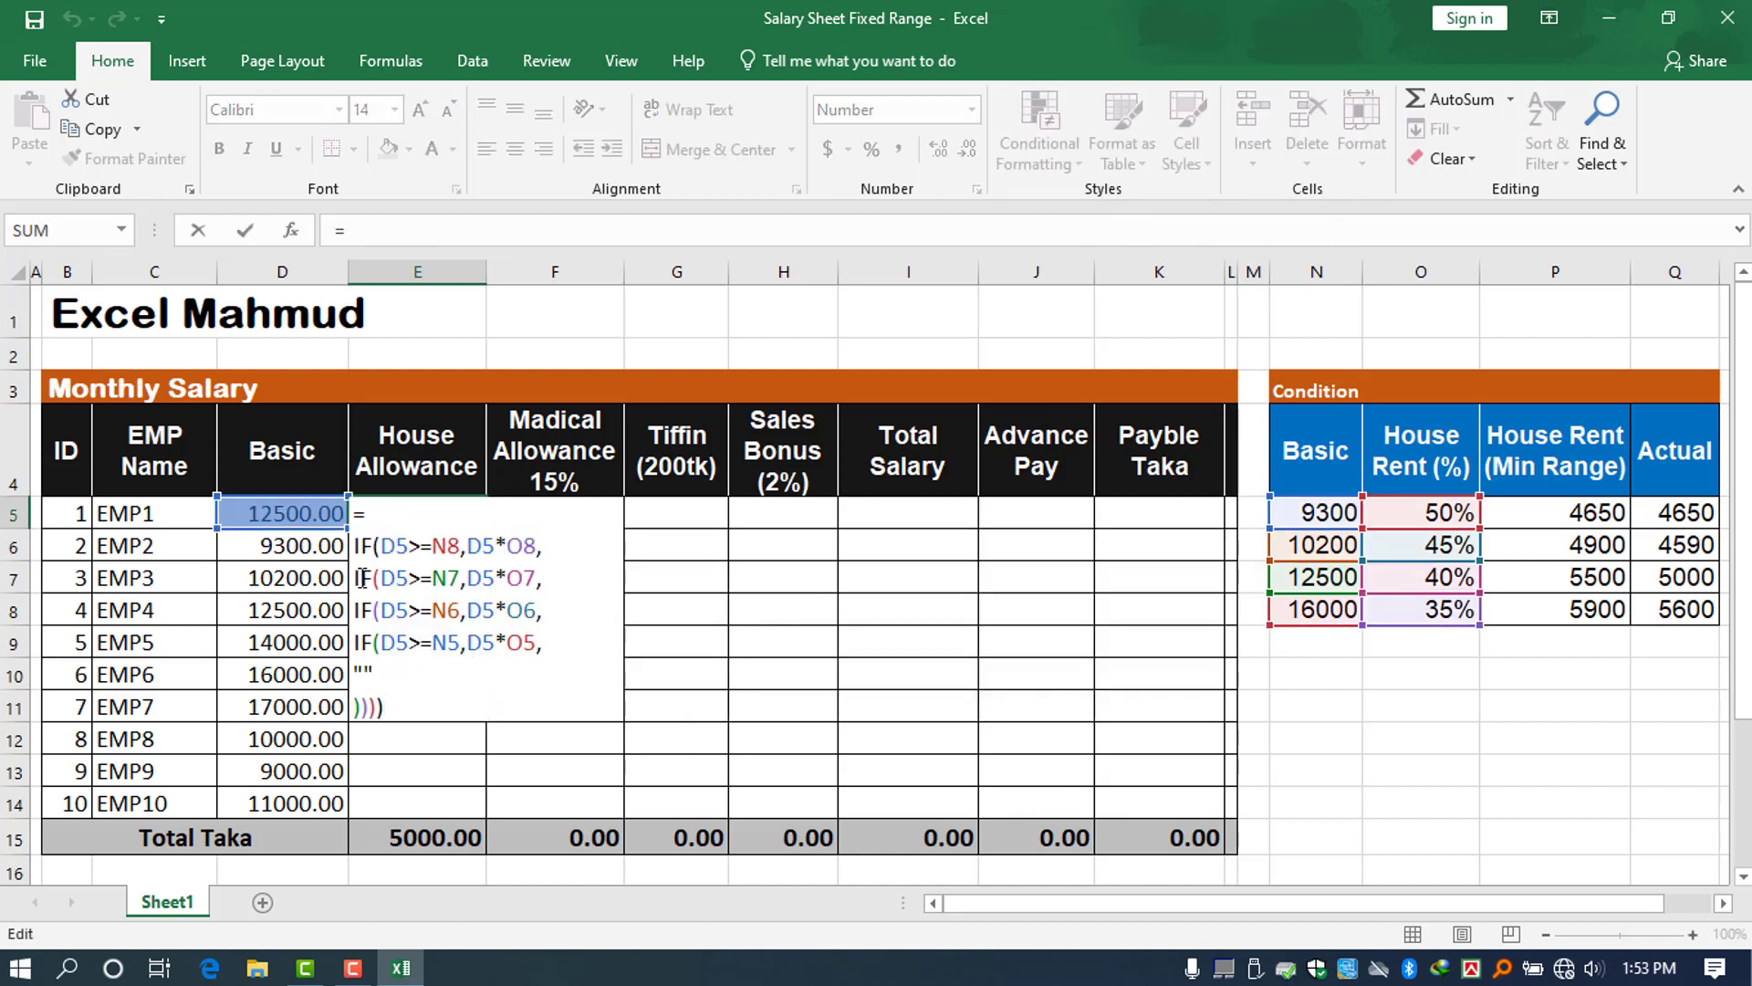
{"action": "key", "text": "ctrl+shift+End"}
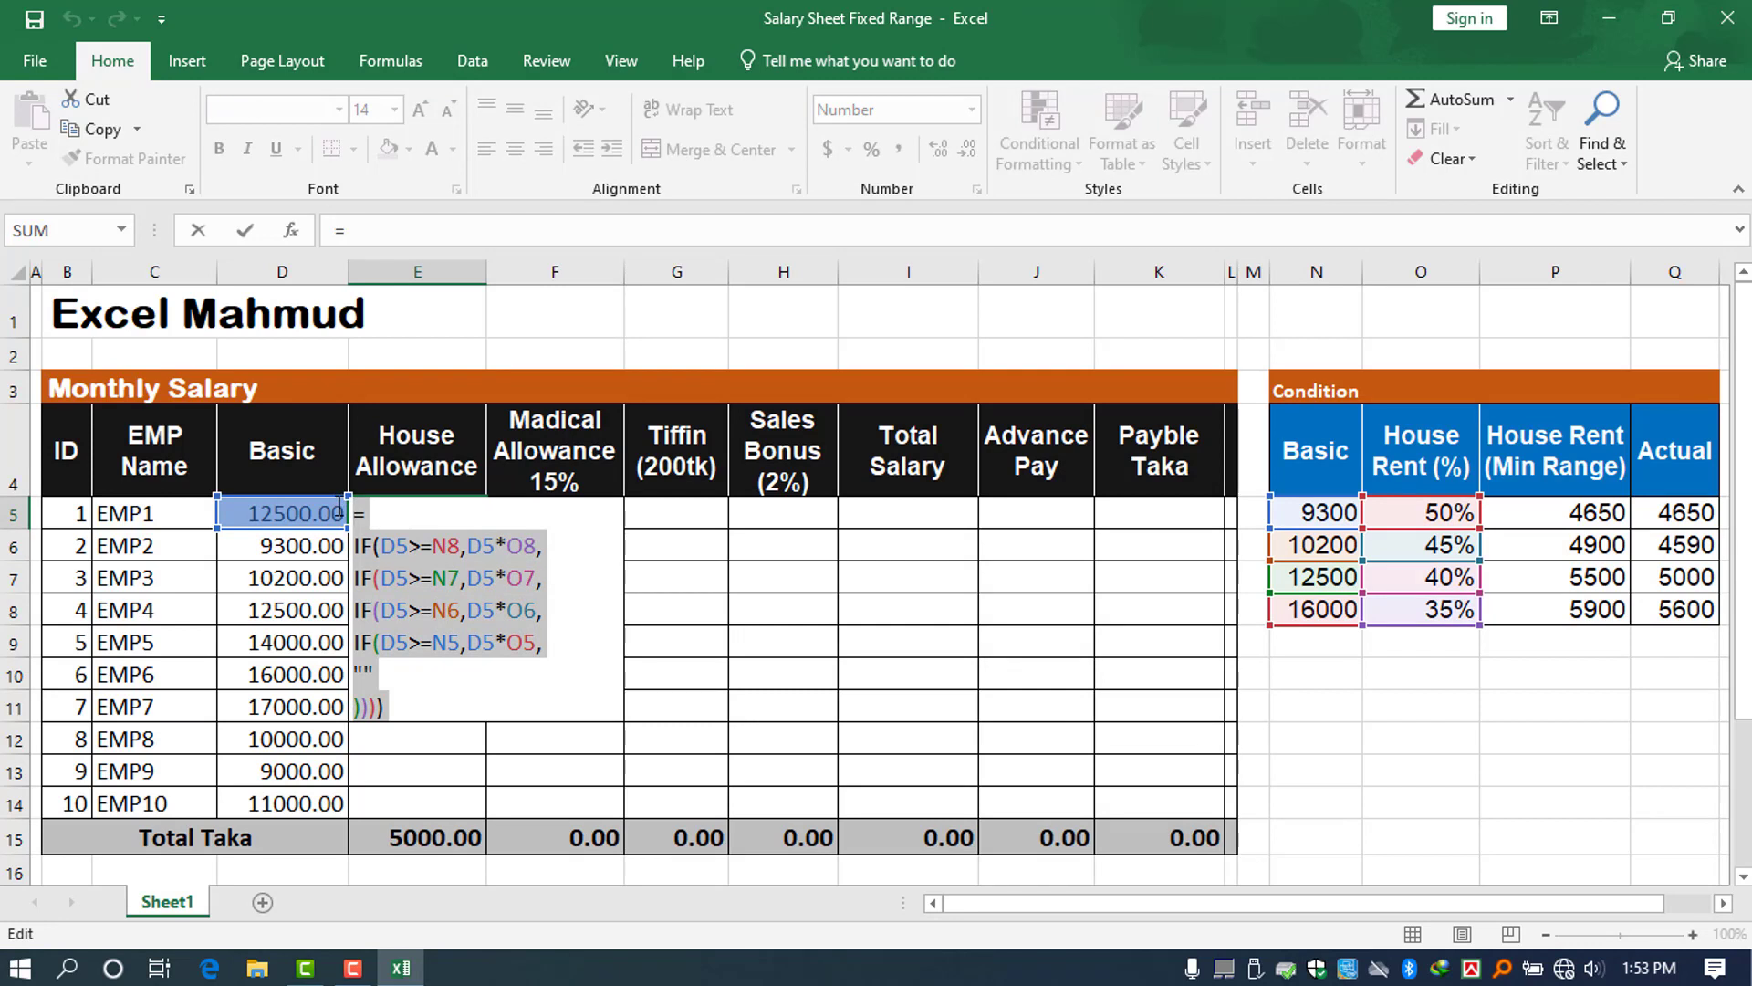
{"action": "left_click", "coordinate": [467, 577]}
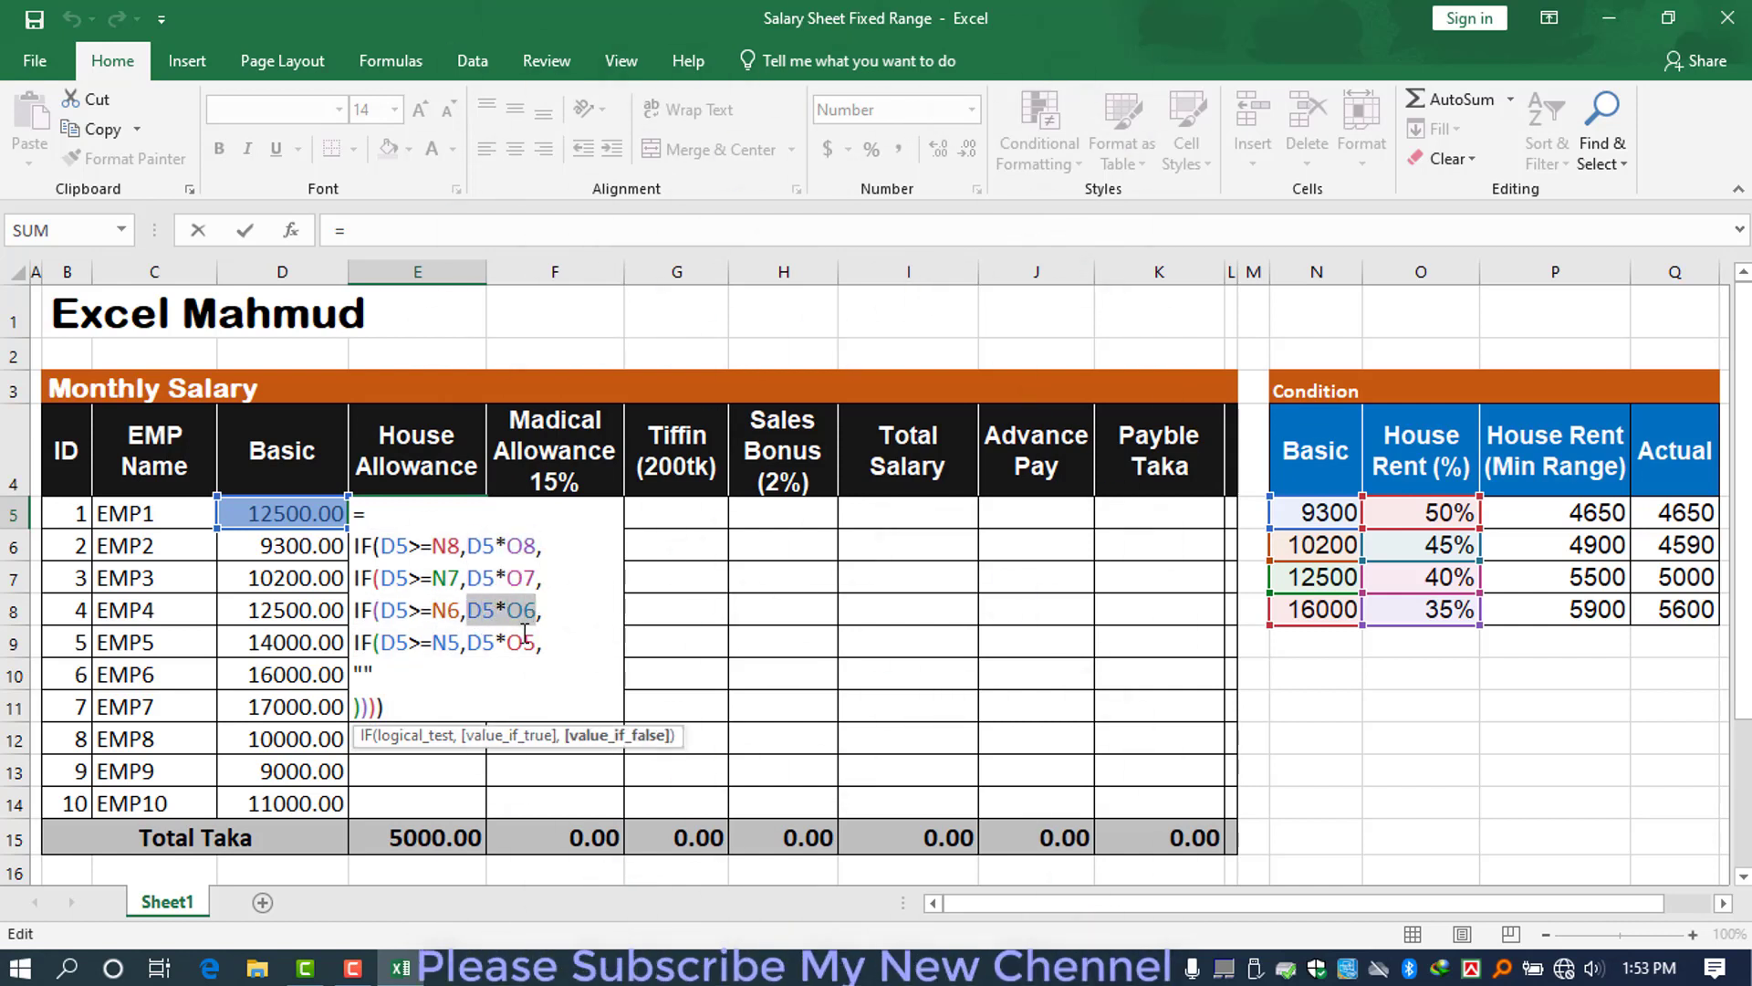
{"action": "left_click", "coordinate": [484, 642]}
{"action": "left_click_drag", "start_coordinate": [467, 642], "coordinate": [538, 647]}
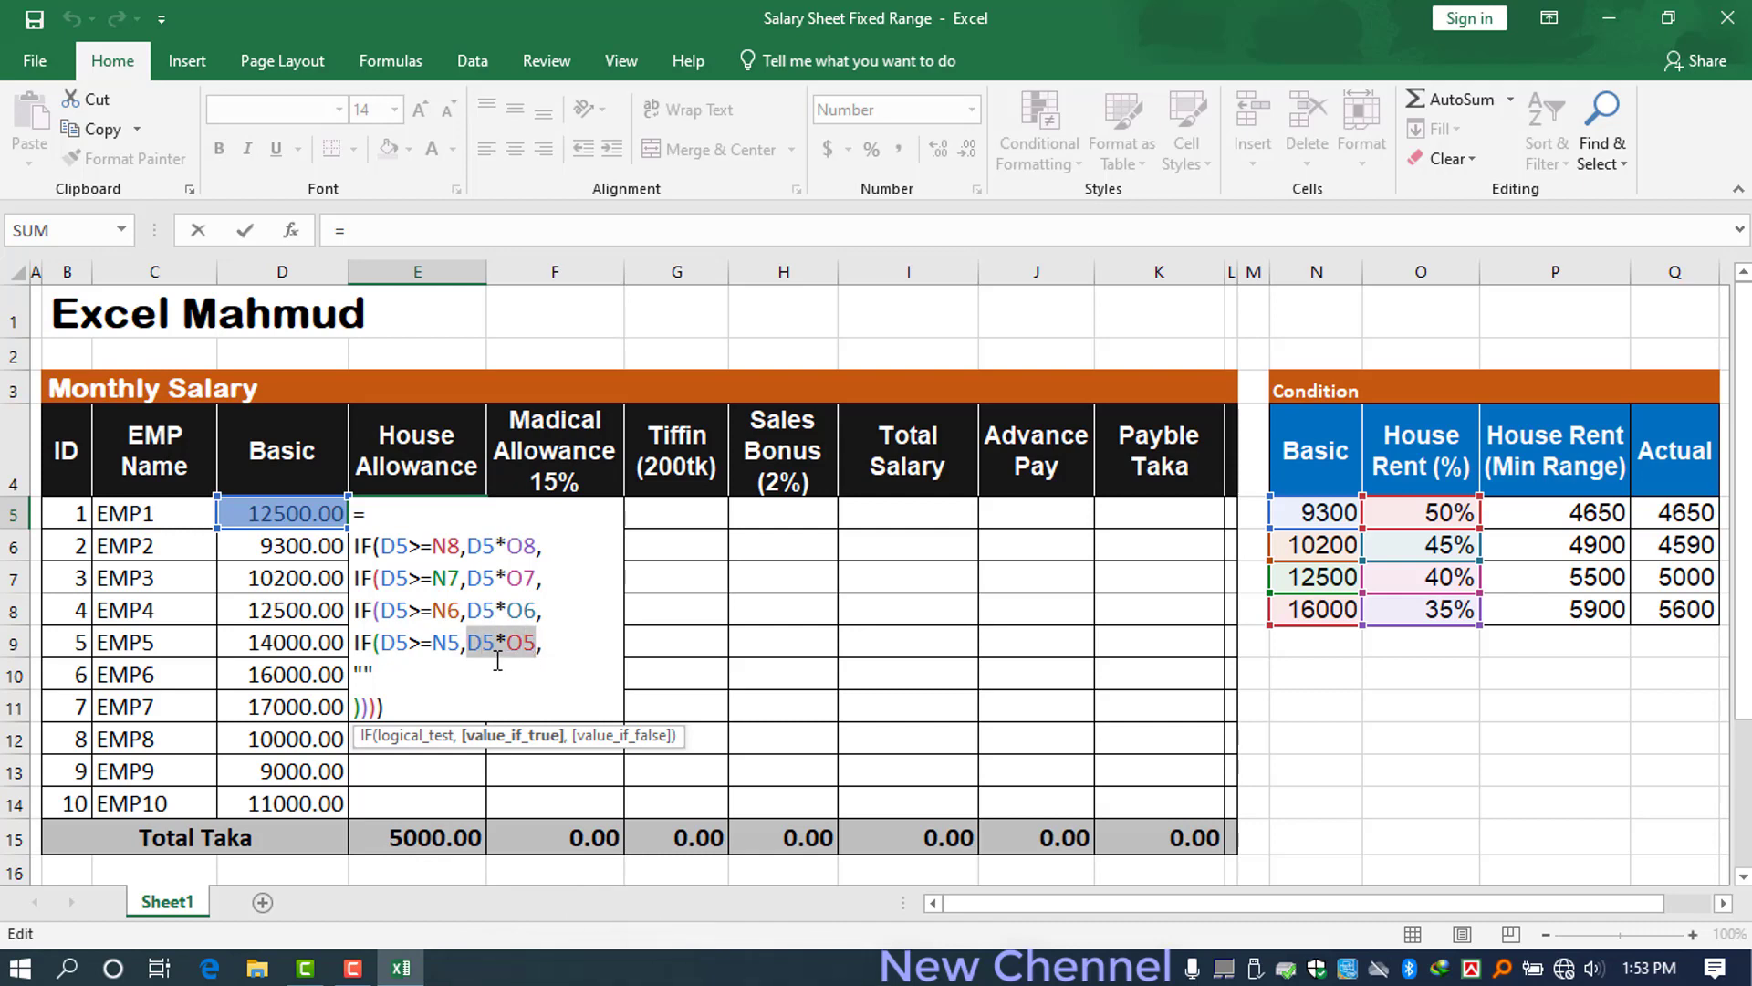
{"action": "left_click", "coordinate": [497, 660]}
{"action": "key", "text": "Return"}
- Fill E5's House Allowance formula down to E14
{"action": "left_click", "coordinate": [461, 513]}
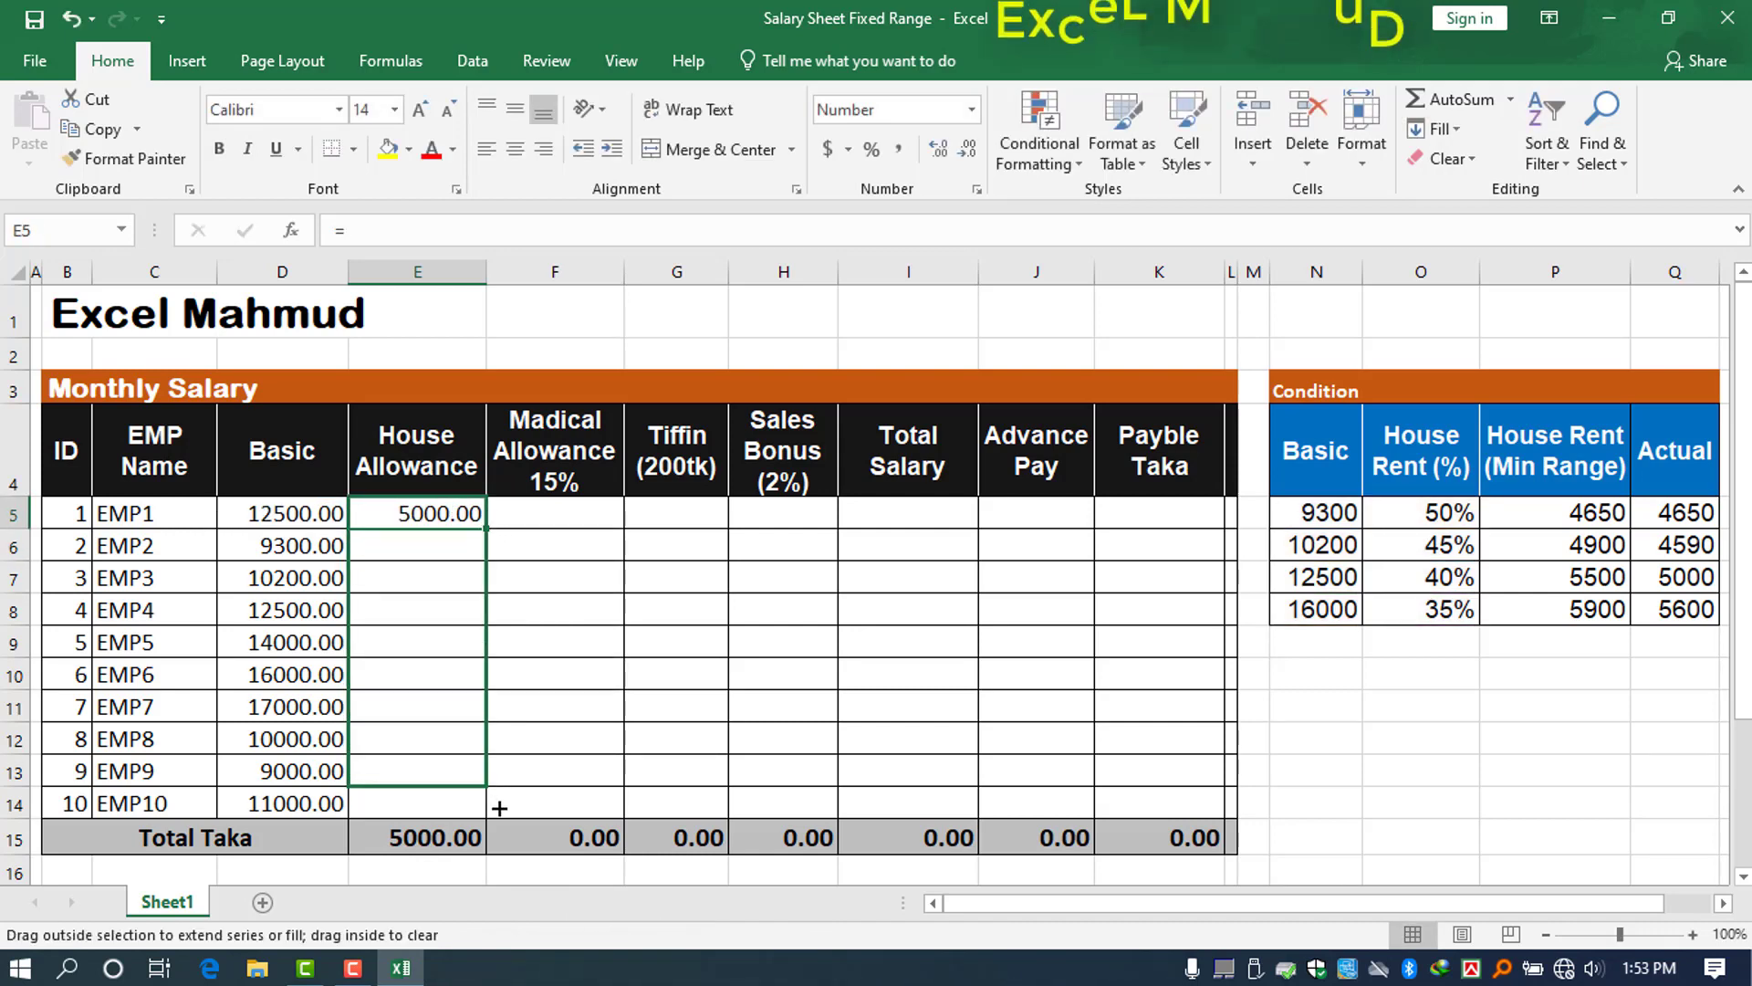
{"action": "left_click_drag", "start_coordinate": [486, 529], "coordinate": [481, 808]}
{"action": "key", "text": "ctrl+Down"}
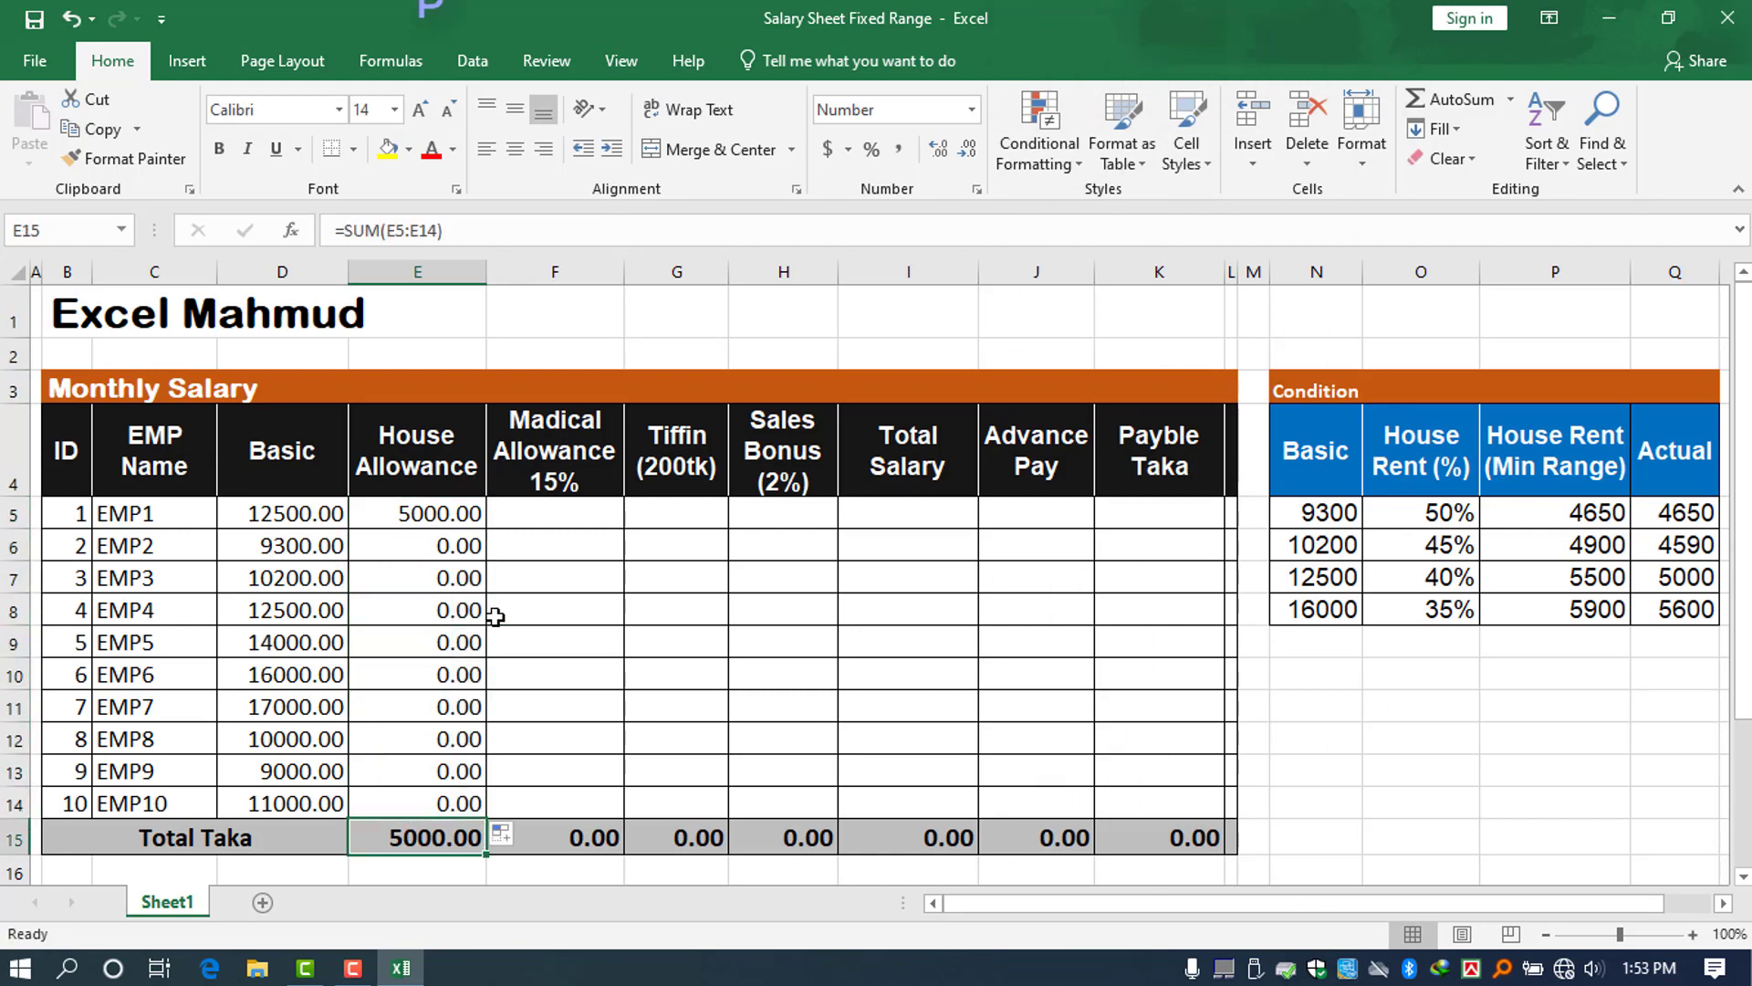
- Inspect E8's copied formula for shifted references, then reopen E5's formula for editing
{"action": "double_click", "coordinate": [456, 612]}
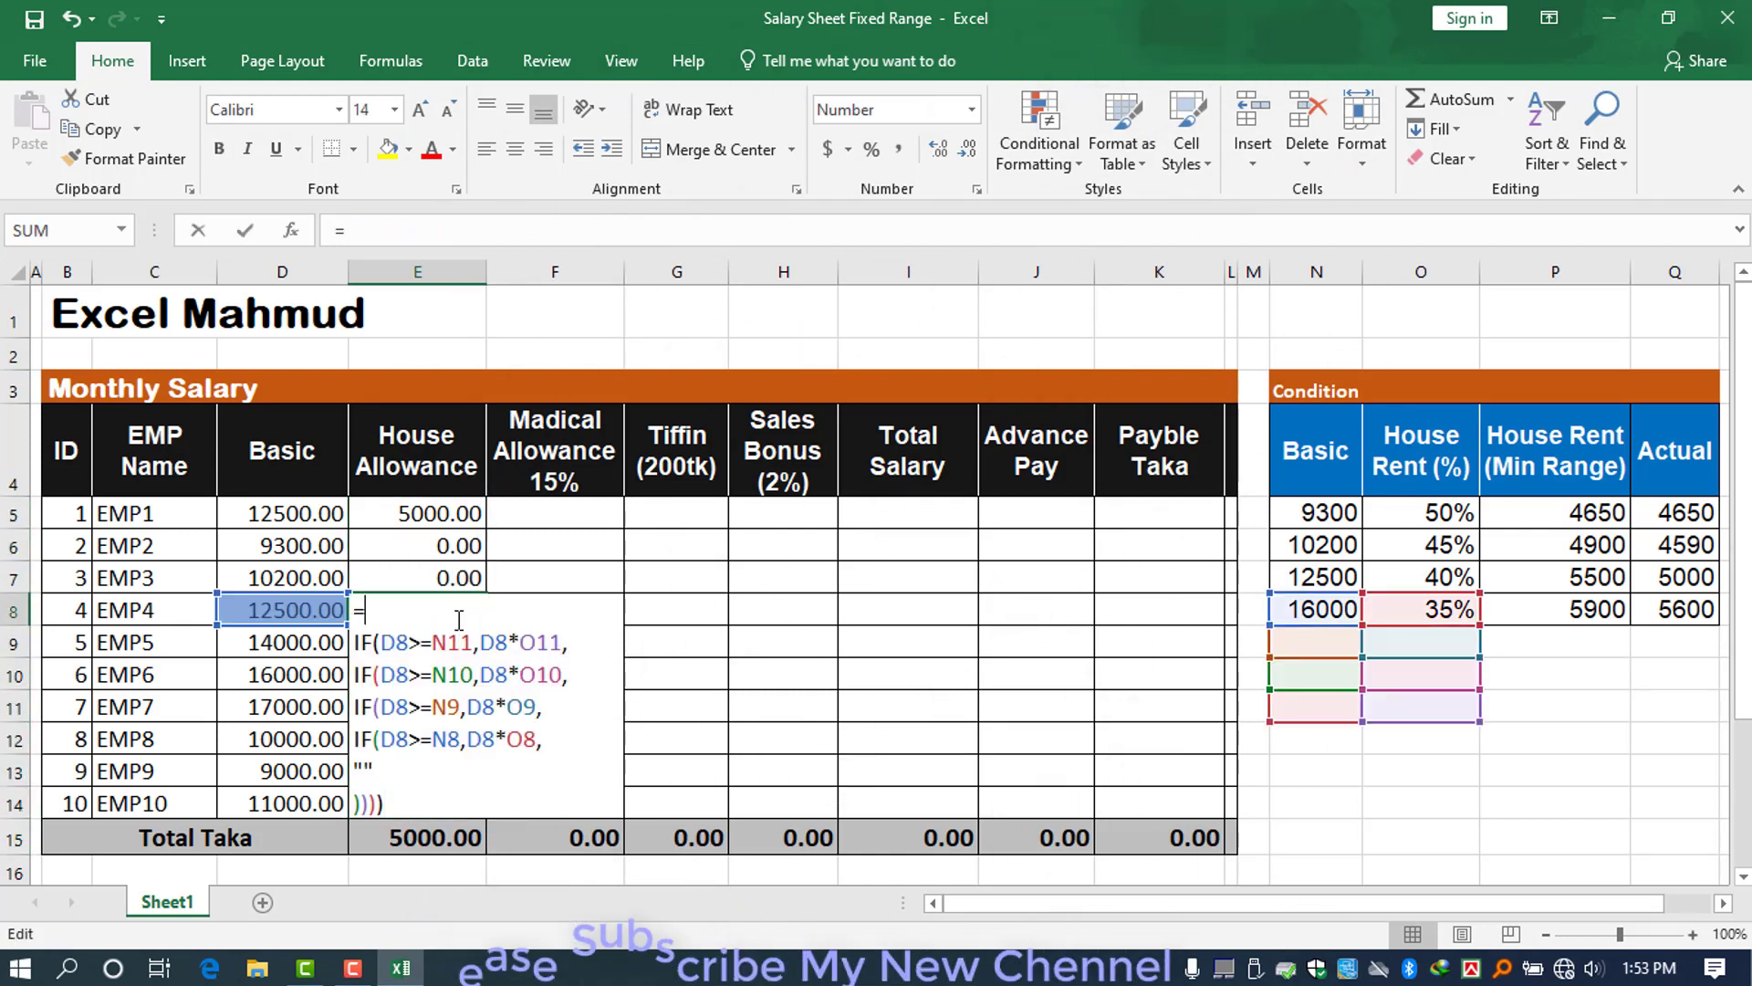
{"action": "key", "text": "Return"}
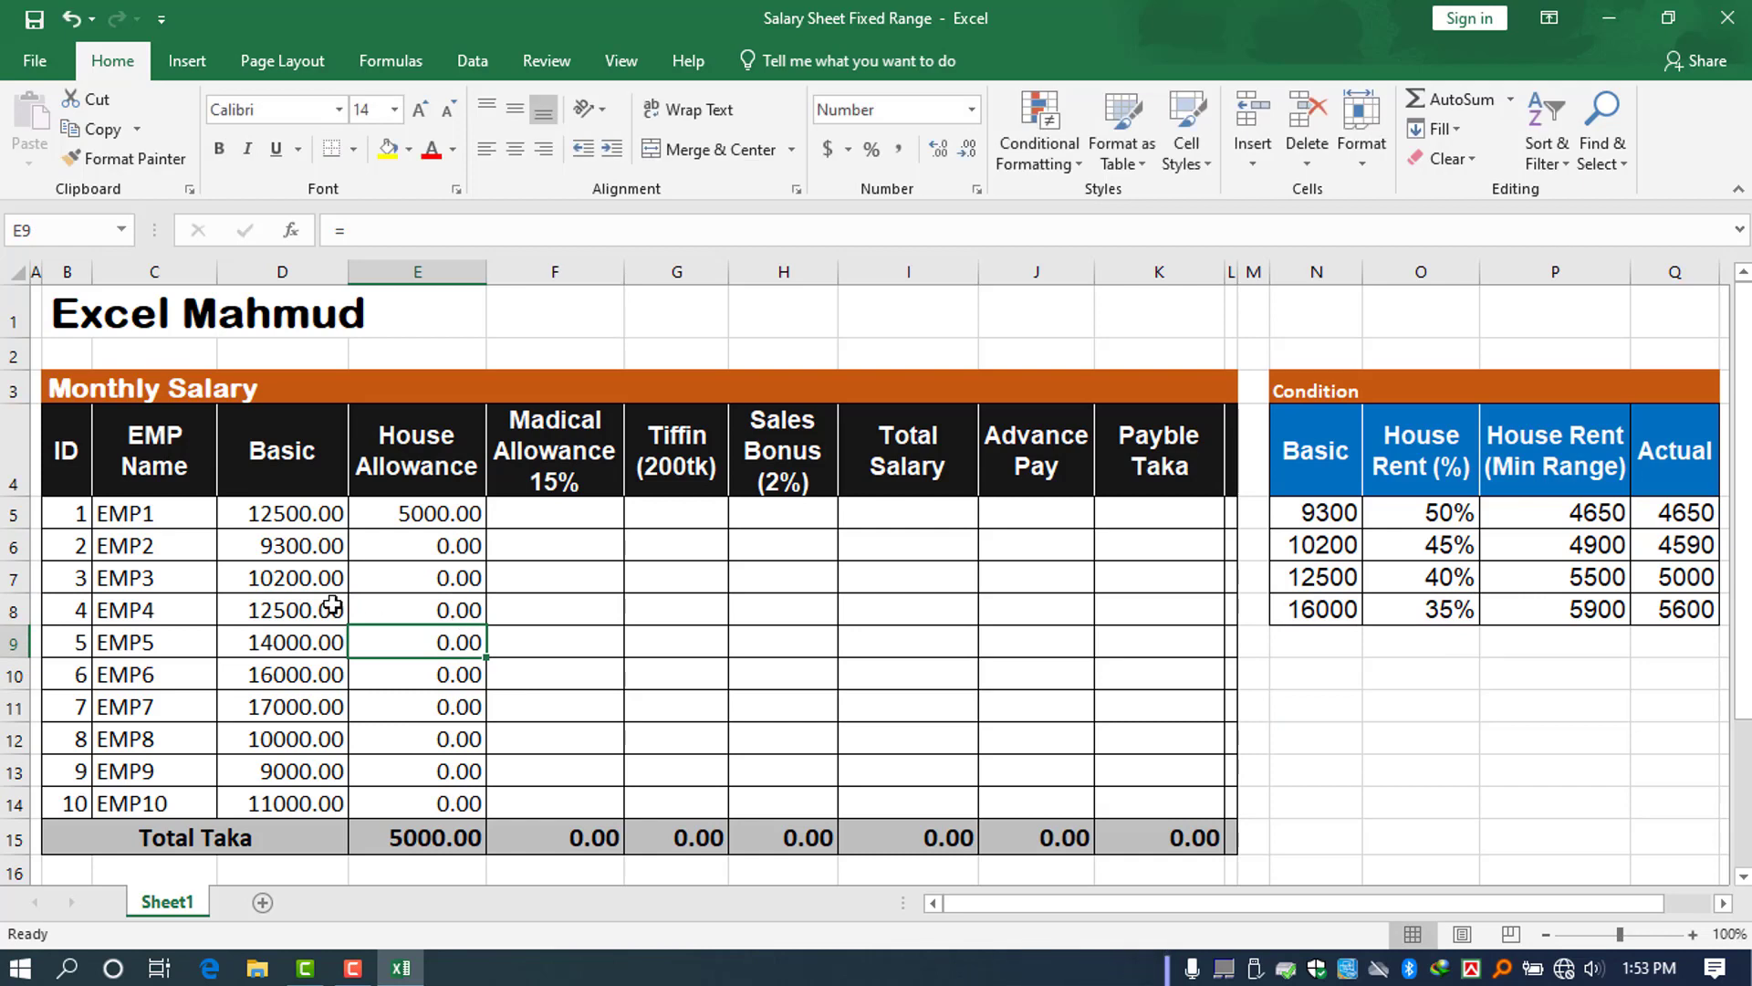
{"action": "double_click", "coordinate": [397, 514]}
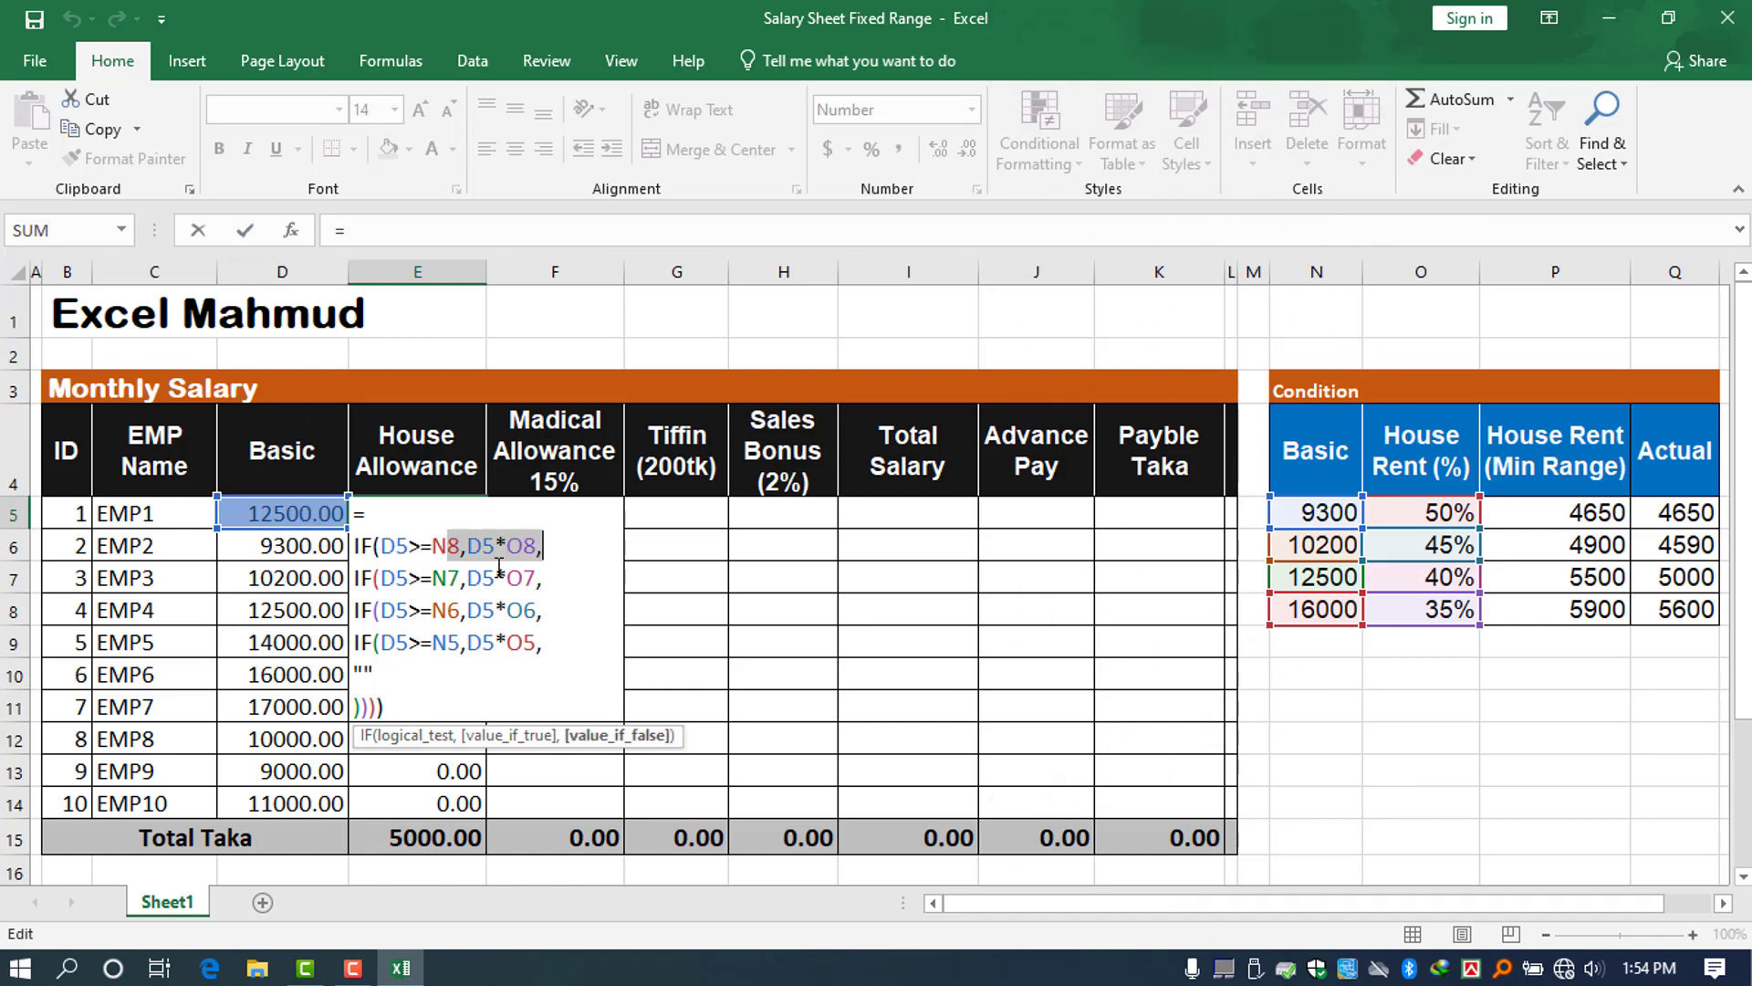
- Locate the Condition references in E5 and make N8 and O8 absolute
{"action": "left_click_drag", "start_coordinate": [432, 609], "coordinate": [553, 625]}
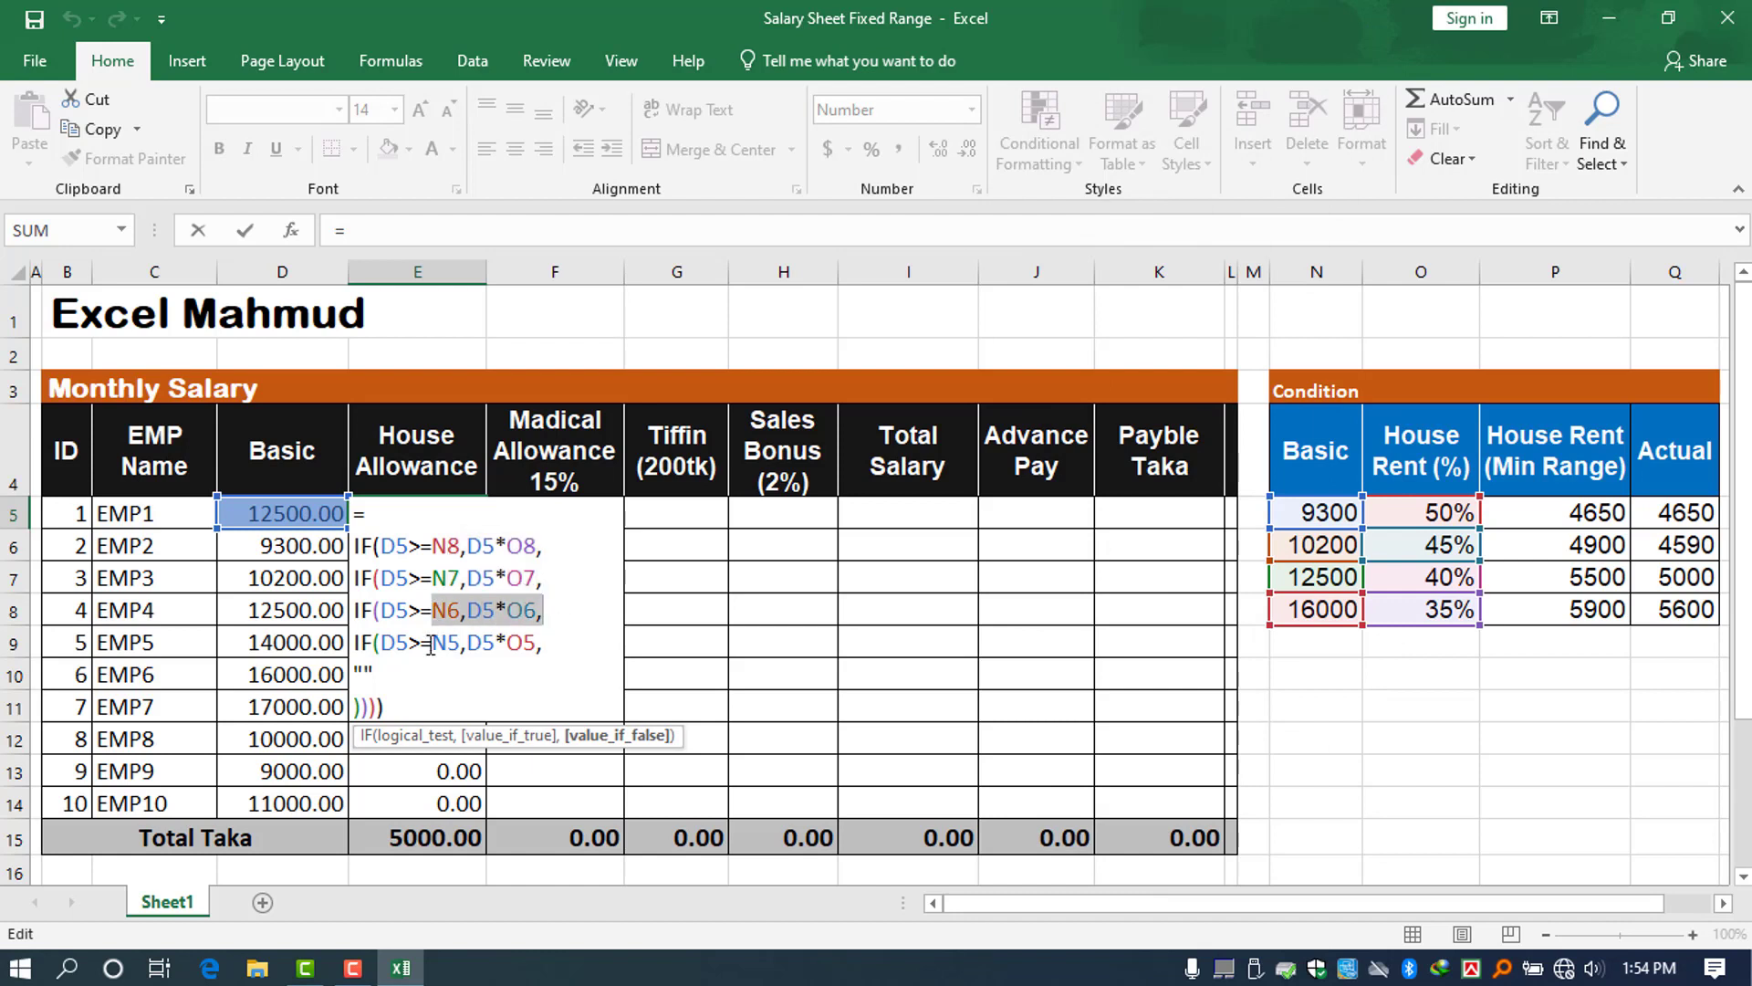
{"action": "left_click_drag", "start_coordinate": [431, 645], "coordinate": [522, 659]}
{"action": "left_click", "coordinate": [440, 548]}
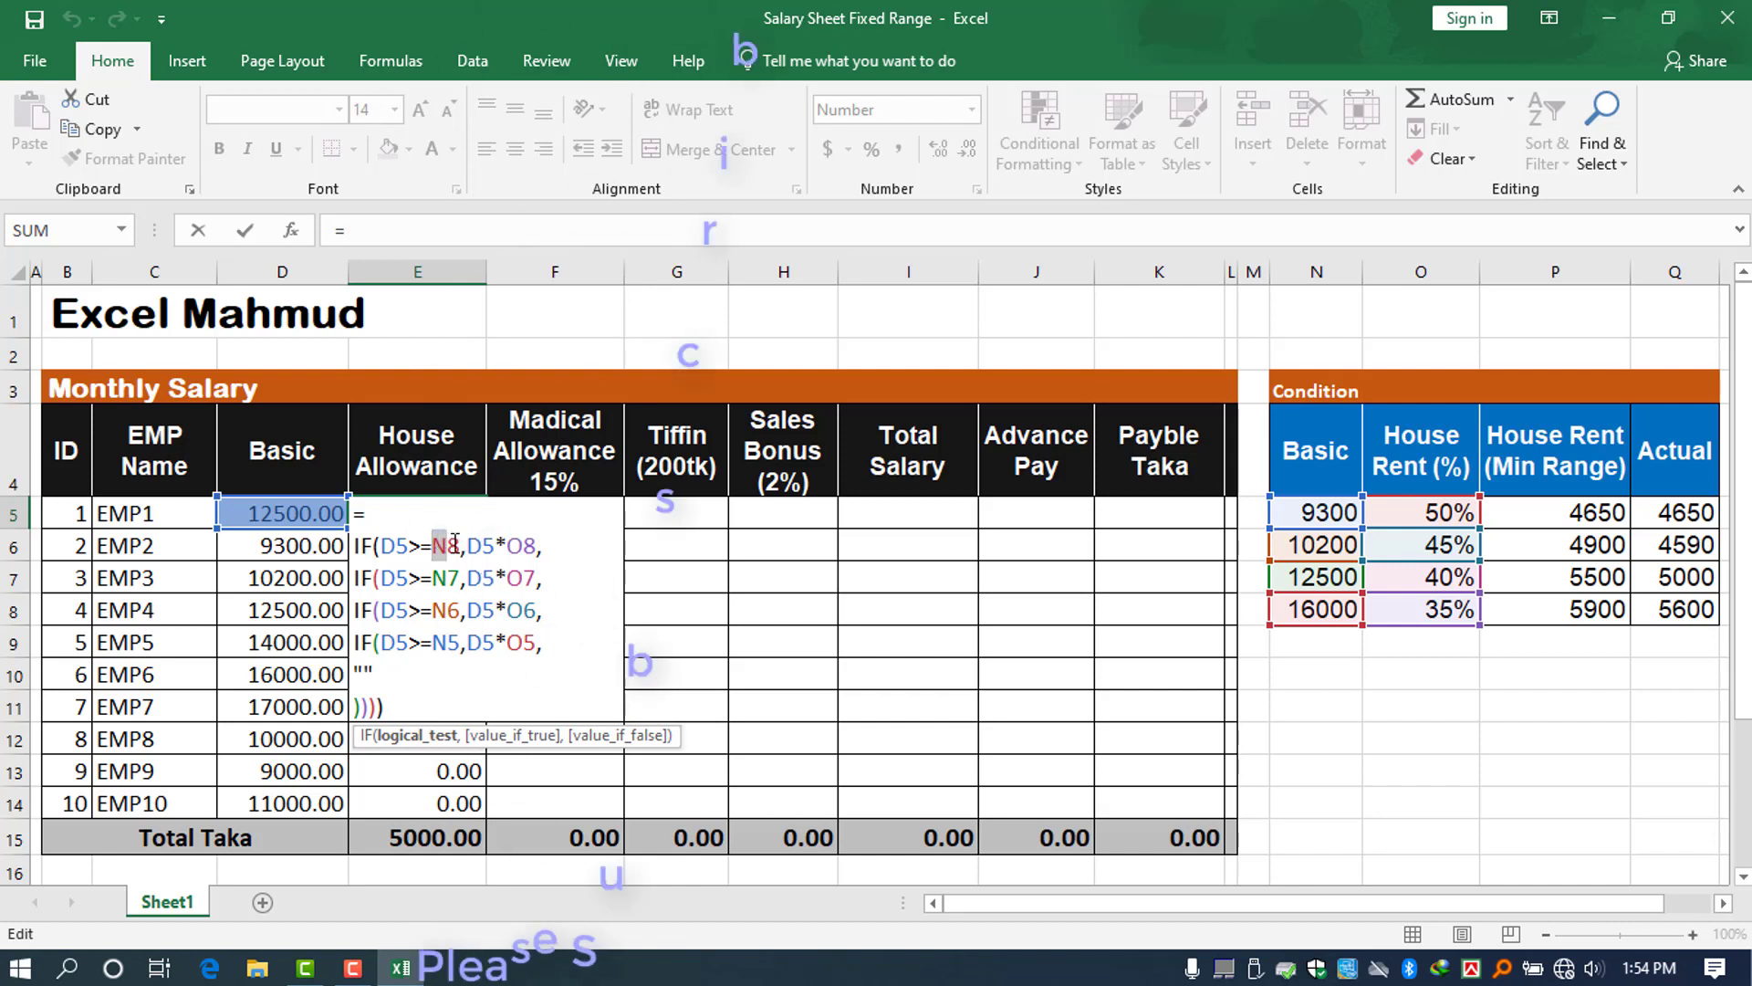
{"action": "left_click_drag", "start_coordinate": [433, 546], "coordinate": [461, 546]}
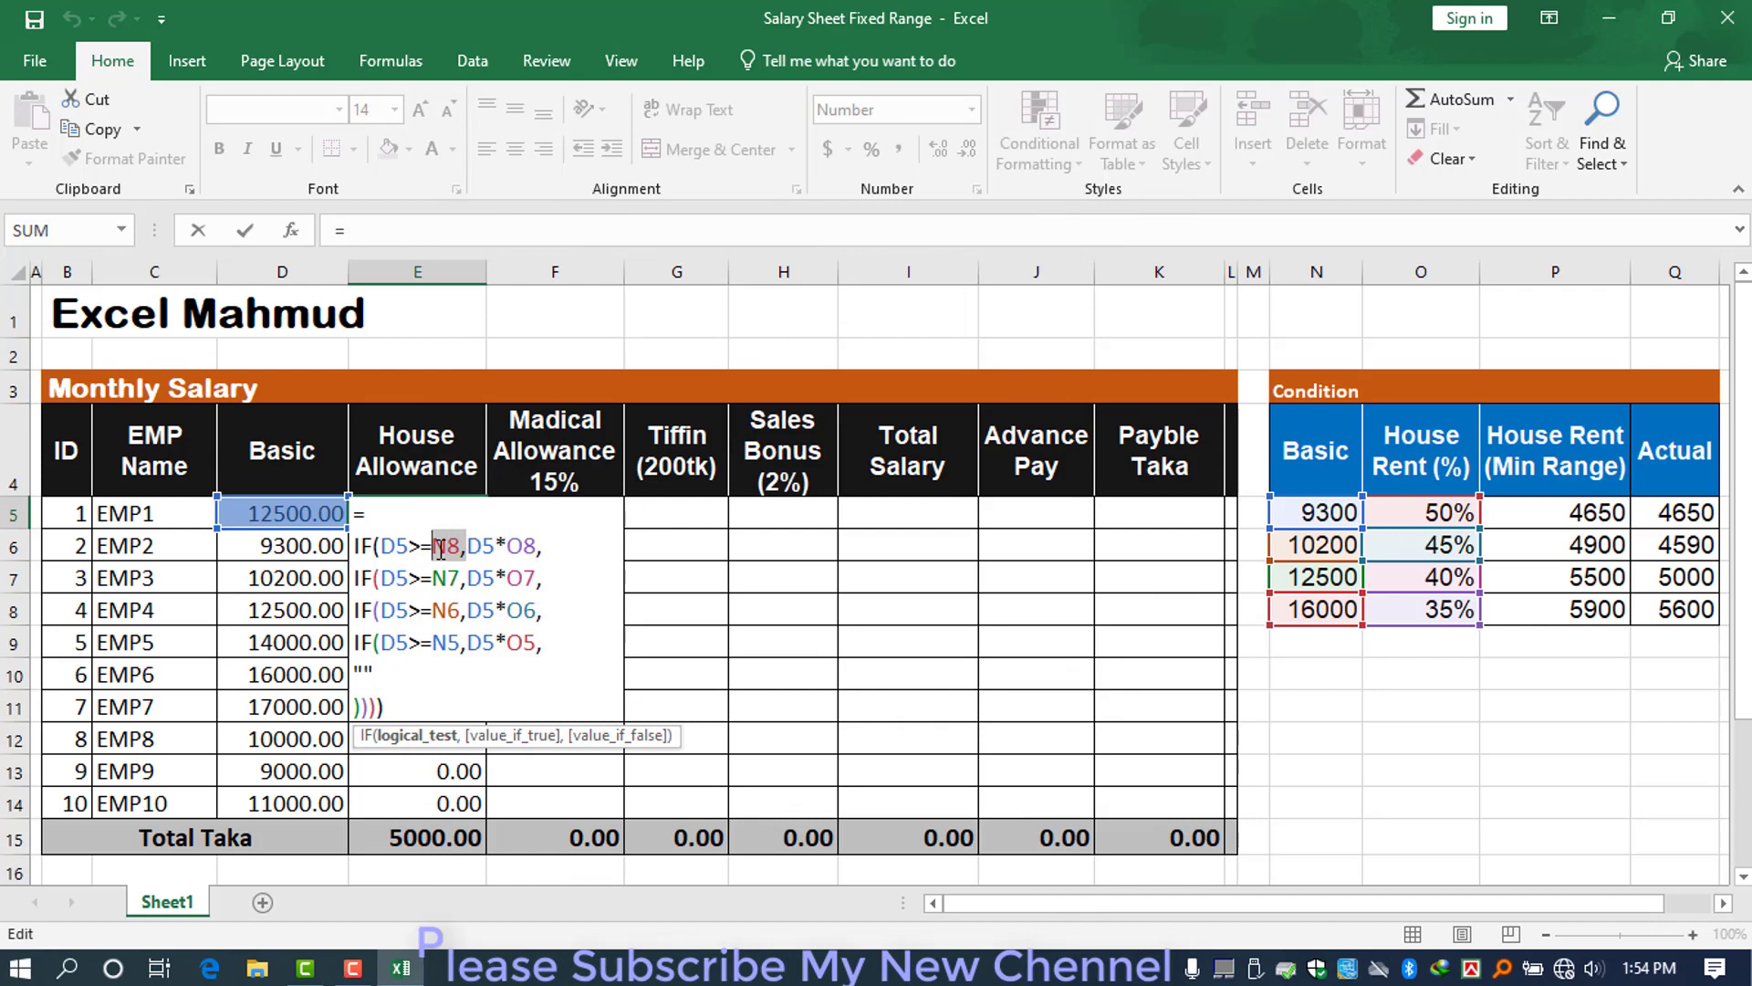
{"action": "left_click", "coordinate": [522, 546]}
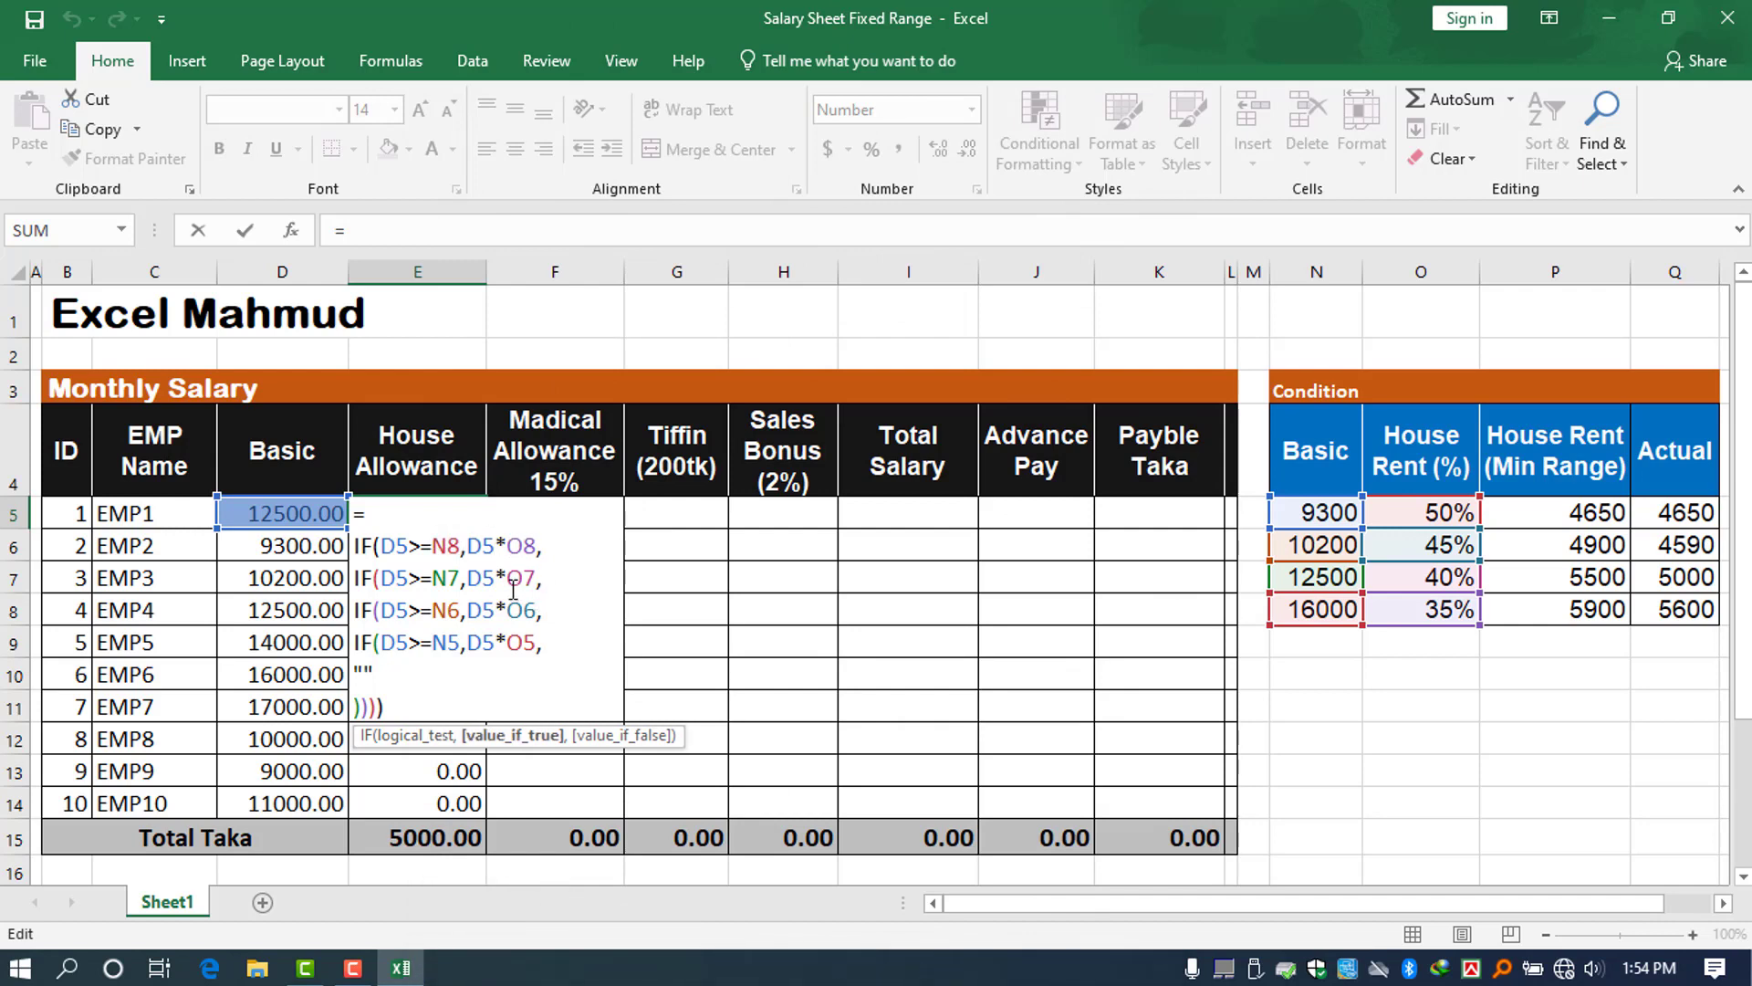
{"action": "left_click", "coordinate": [450, 546]}
{"action": "key", "text": "F4"}
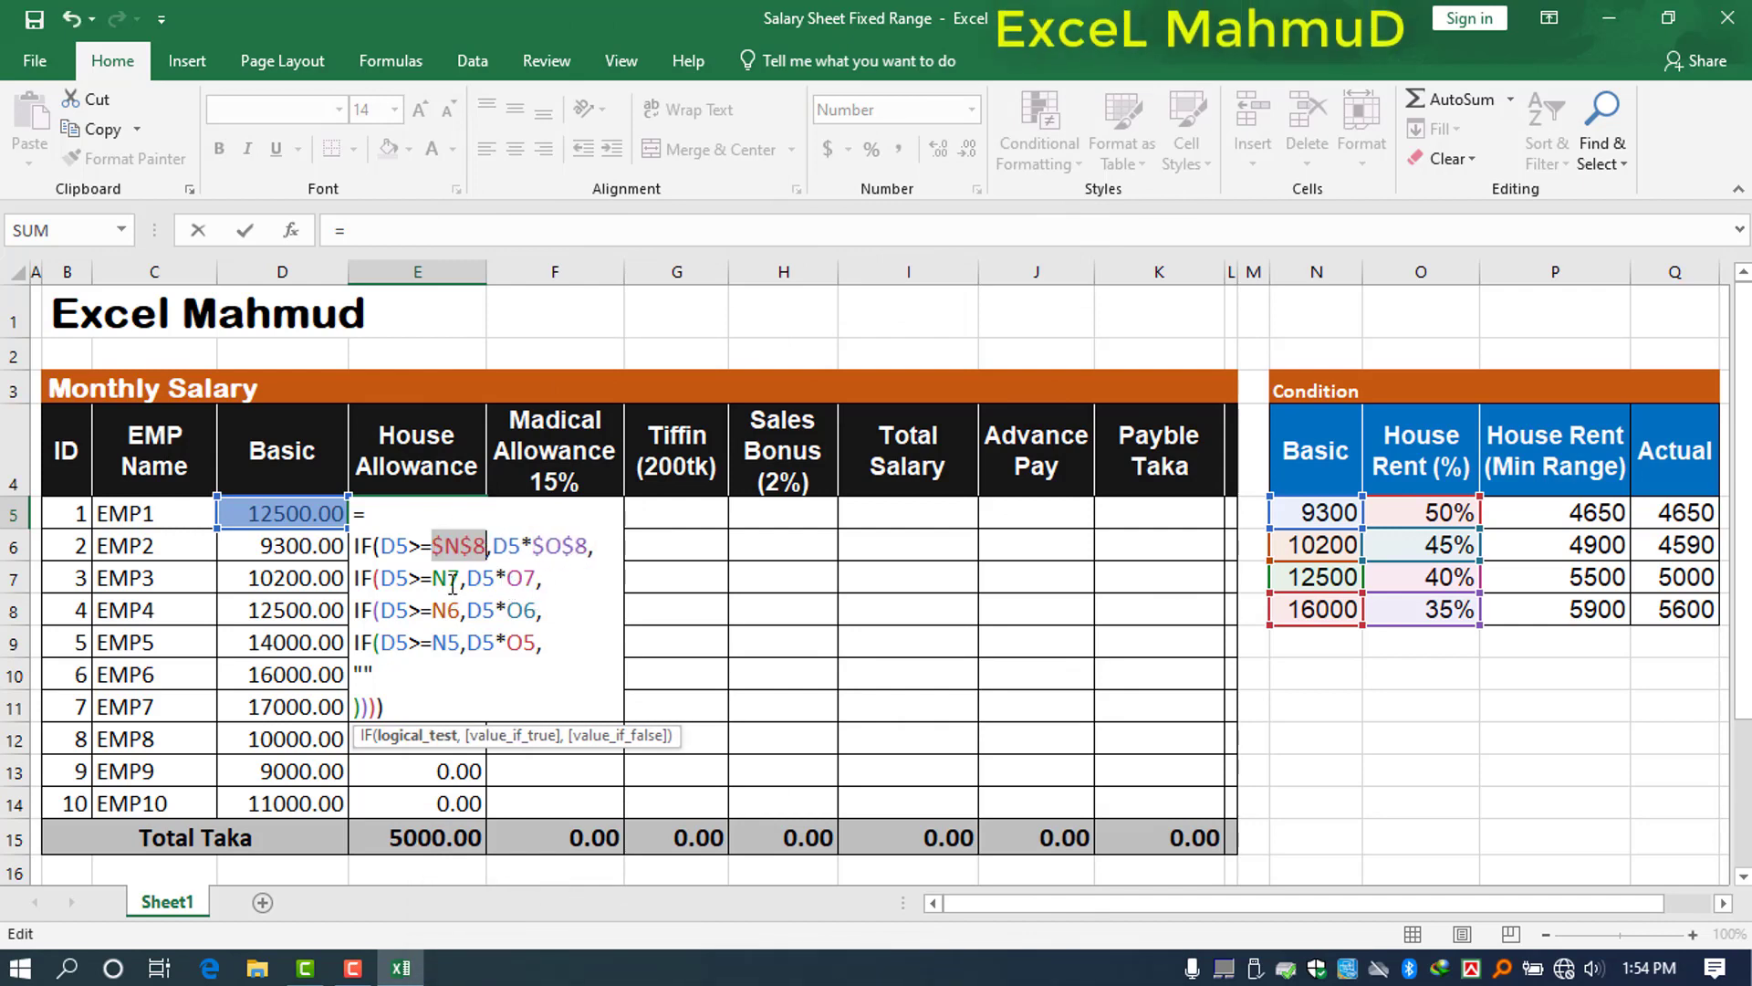
{"action": "left_click", "coordinate": [447, 578]}
{"action": "key", "text": "F4"}
- Make O7, N6, O6 and N5 absolute and review the locked references
{"action": "left_click", "coordinate": [549, 585]}
{"action": "key", "text": "F4"}
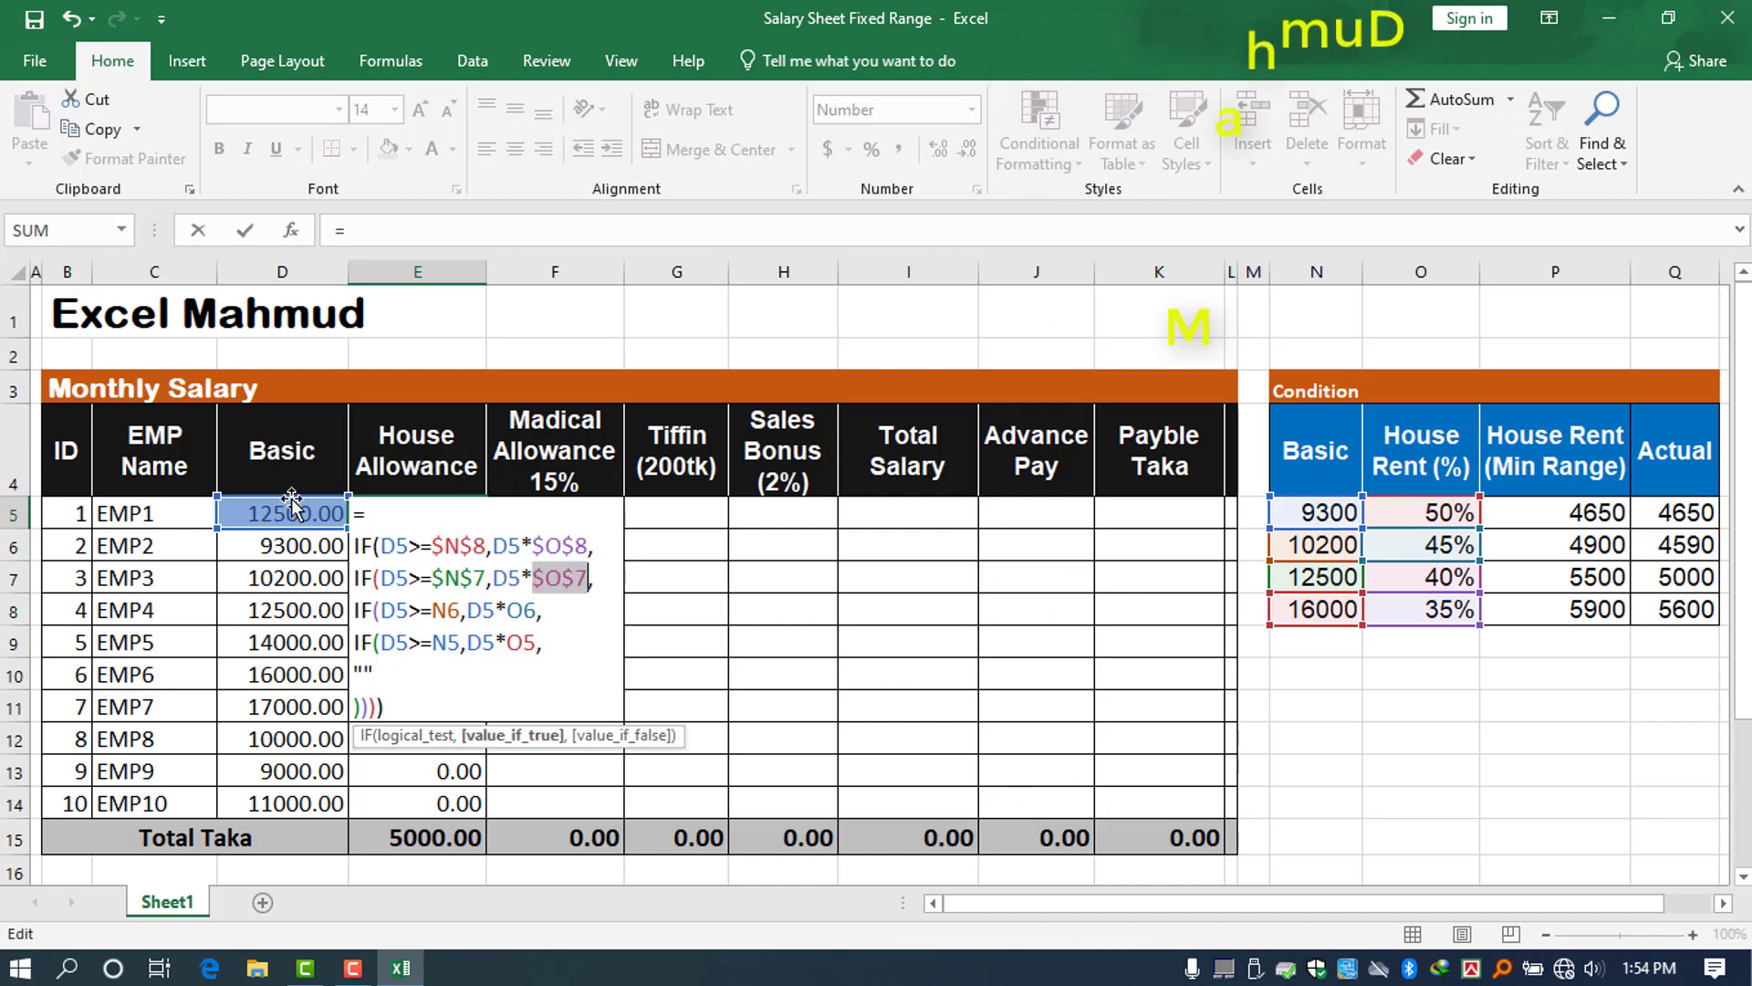
{"action": "left_click", "coordinate": [456, 610]}
{"action": "key", "text": "F4"}
{"action": "left_click", "coordinate": [550, 610]}
{"action": "key", "text": "F4"}
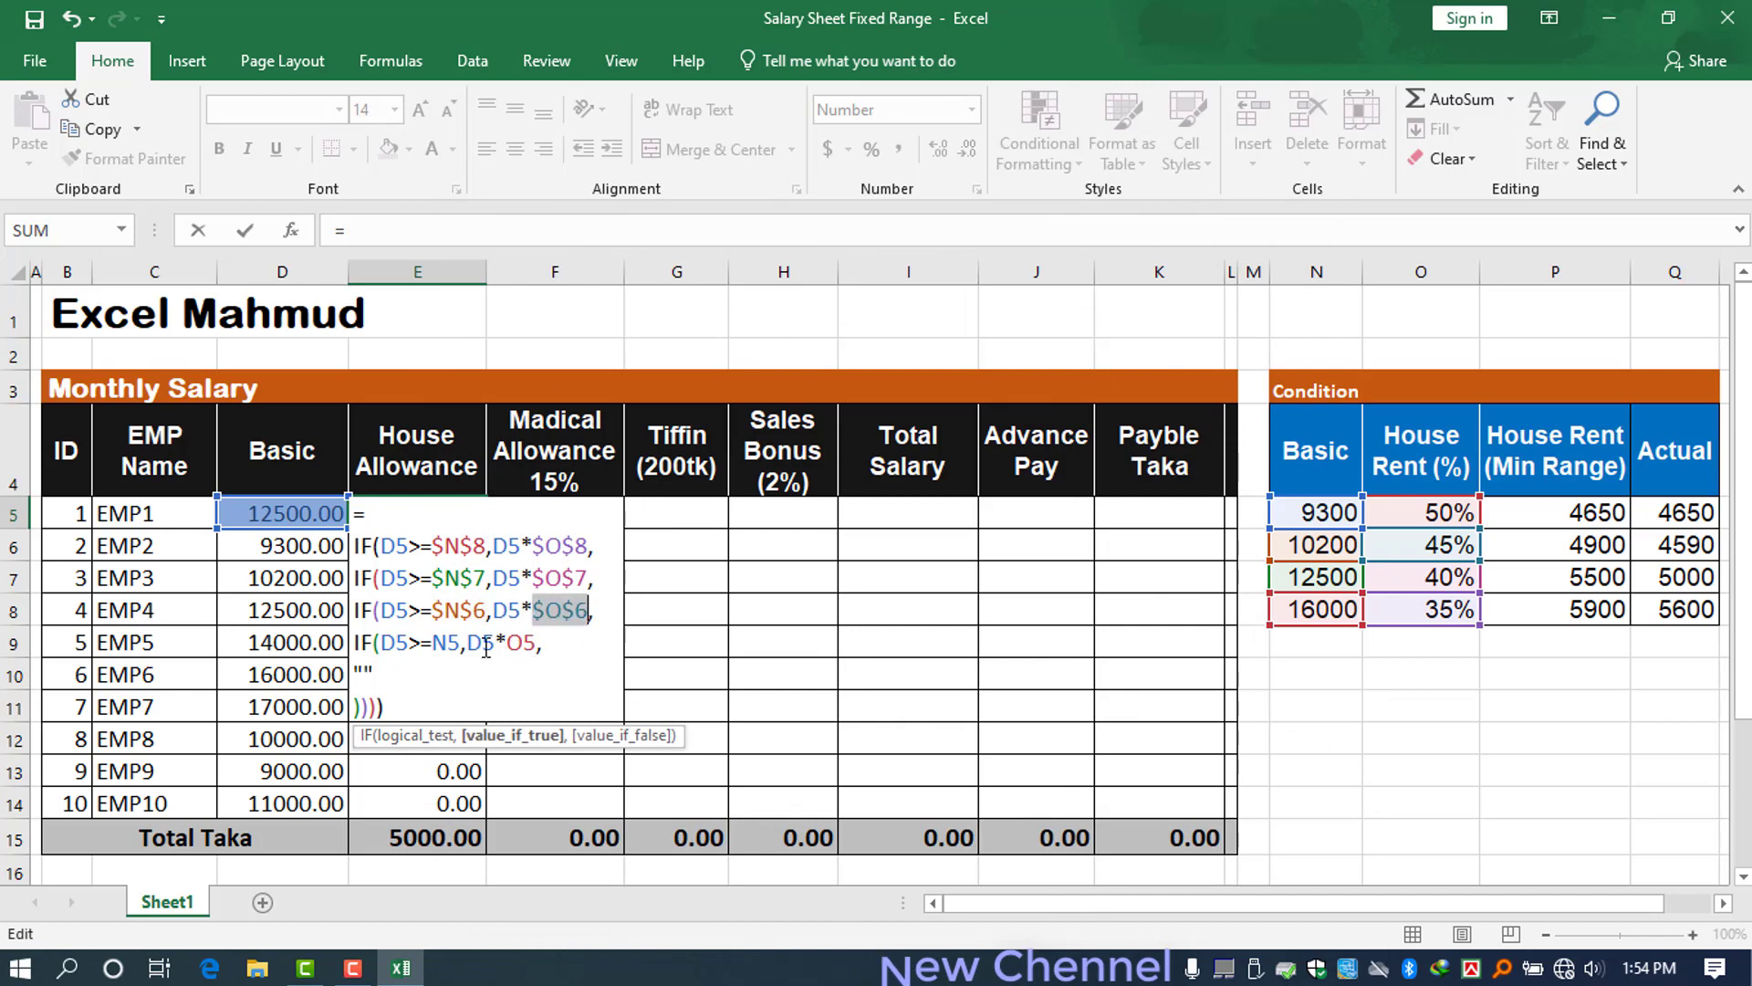
{"action": "left_click", "coordinate": [457, 642]}
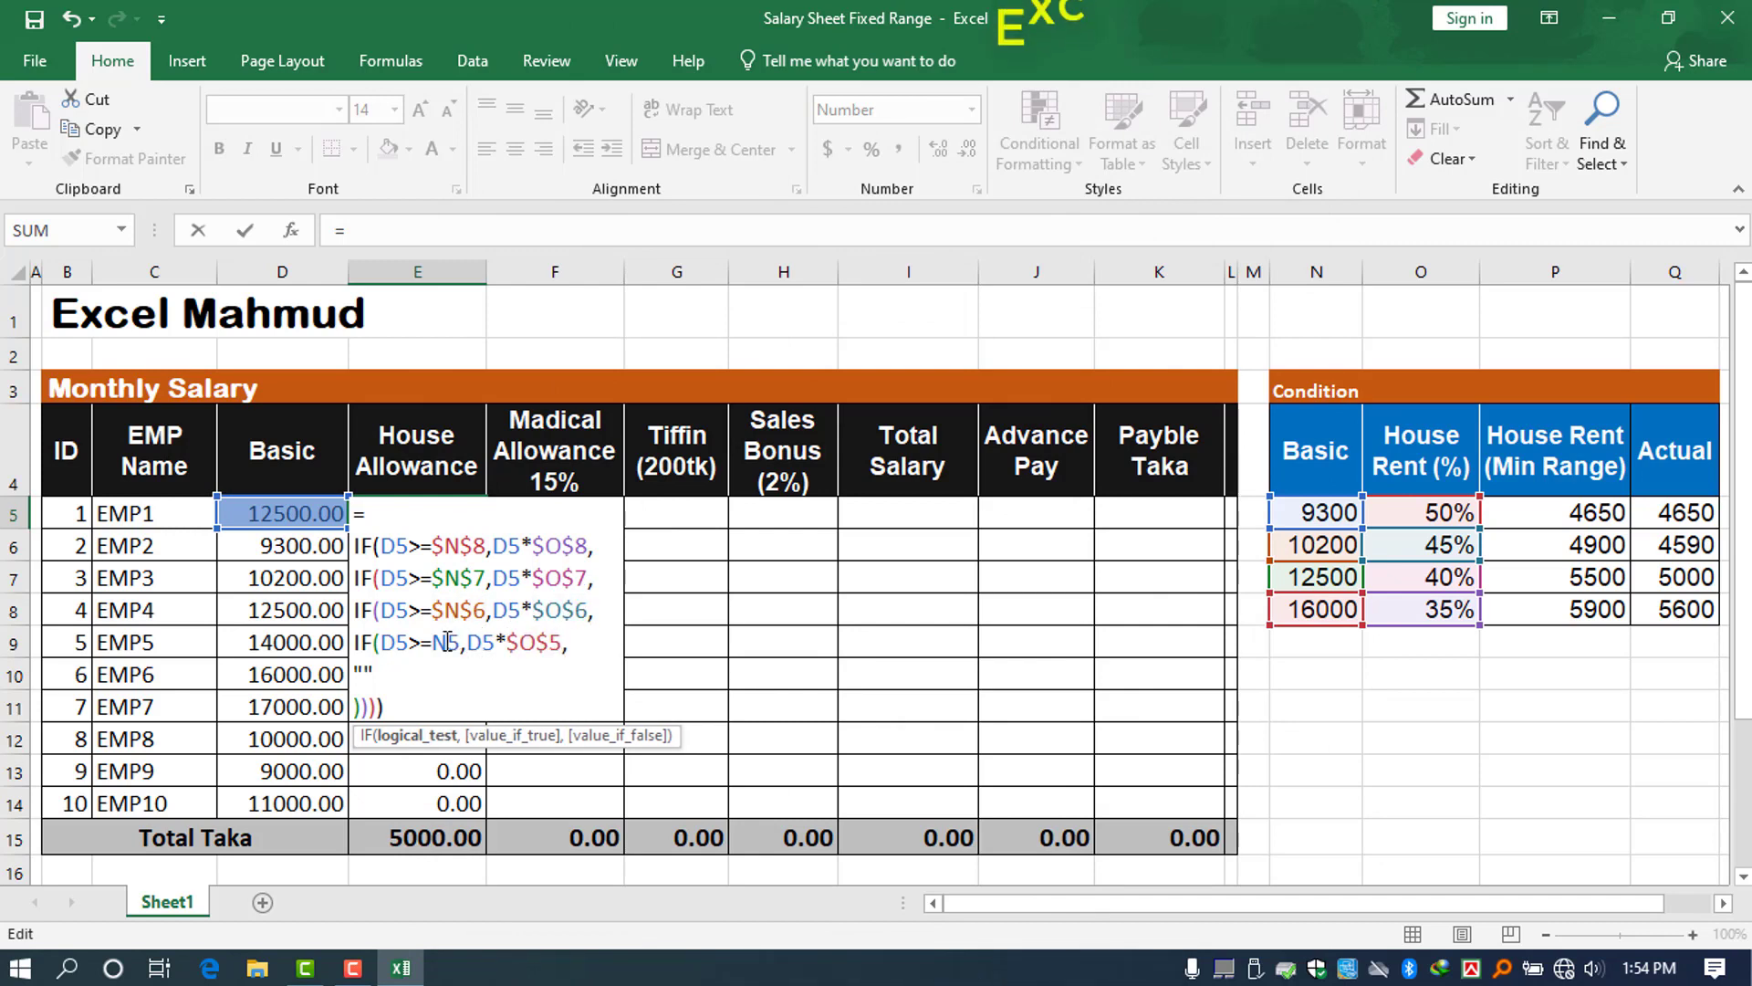
{"action": "key", "text": "F4"}
{"action": "left_click_drag", "start_coordinate": [466, 534], "coordinate": [461, 668]}
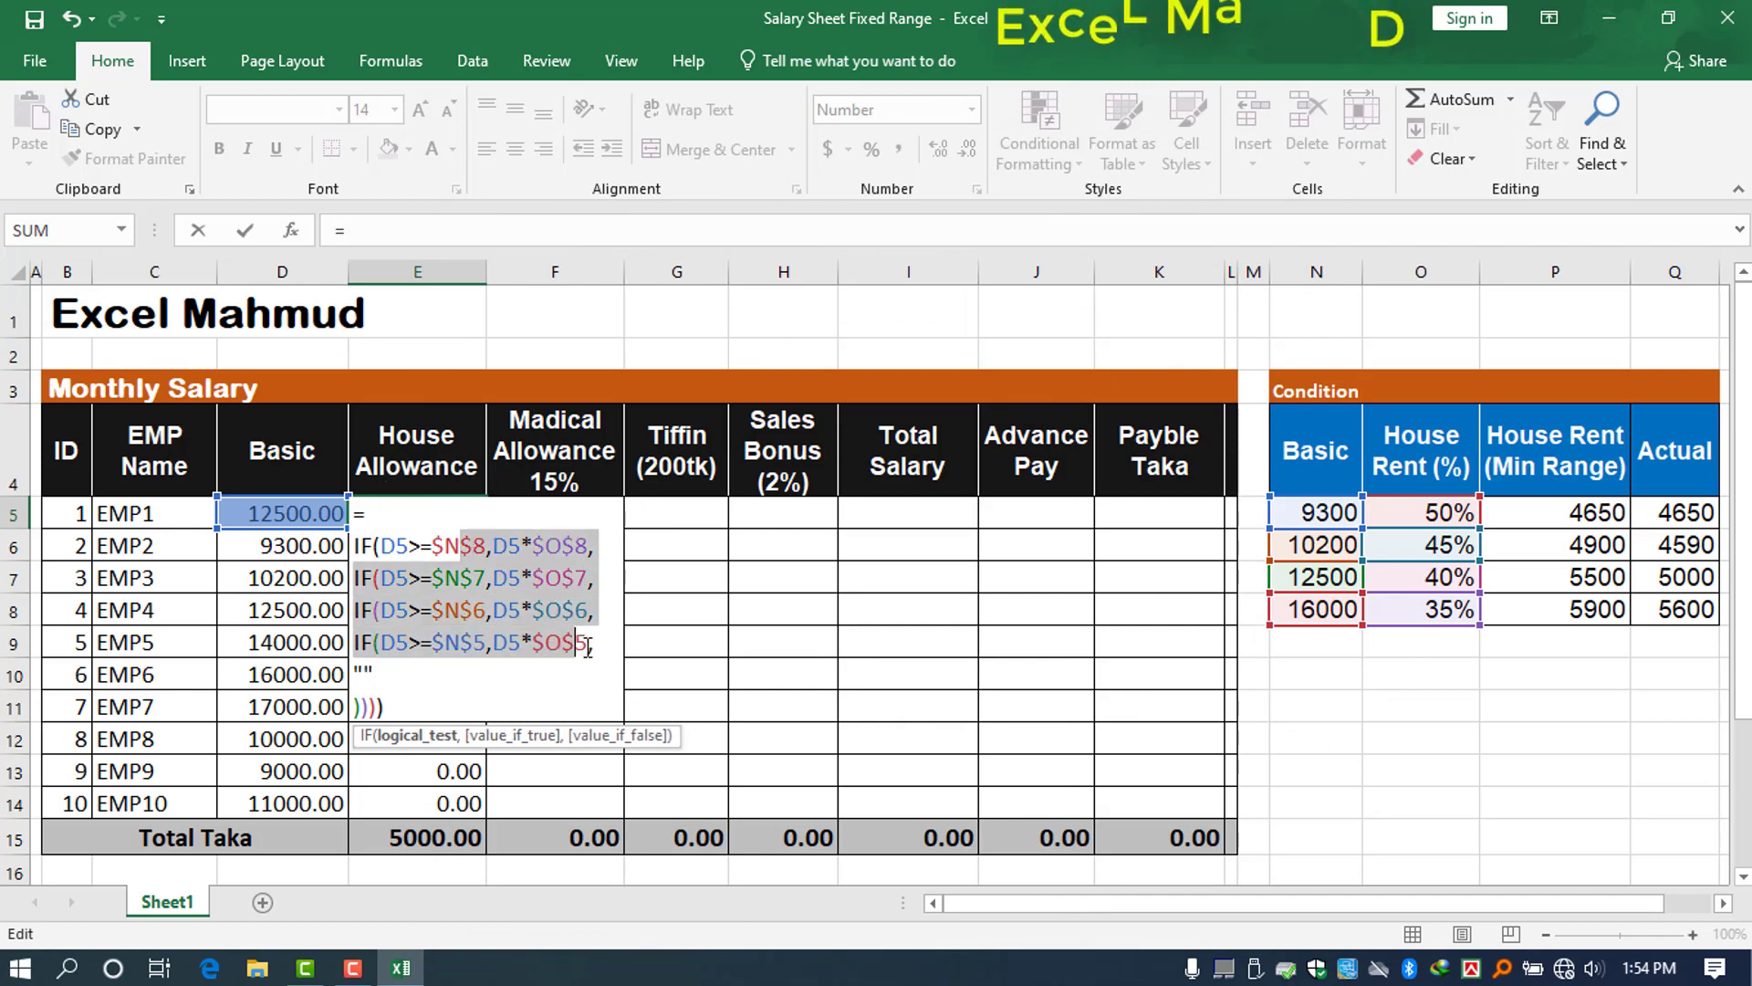
- Commit E5 and fill its absolute-reference formula down E5:E14 with Ctrl+D
{"action": "key", "text": "Return"}
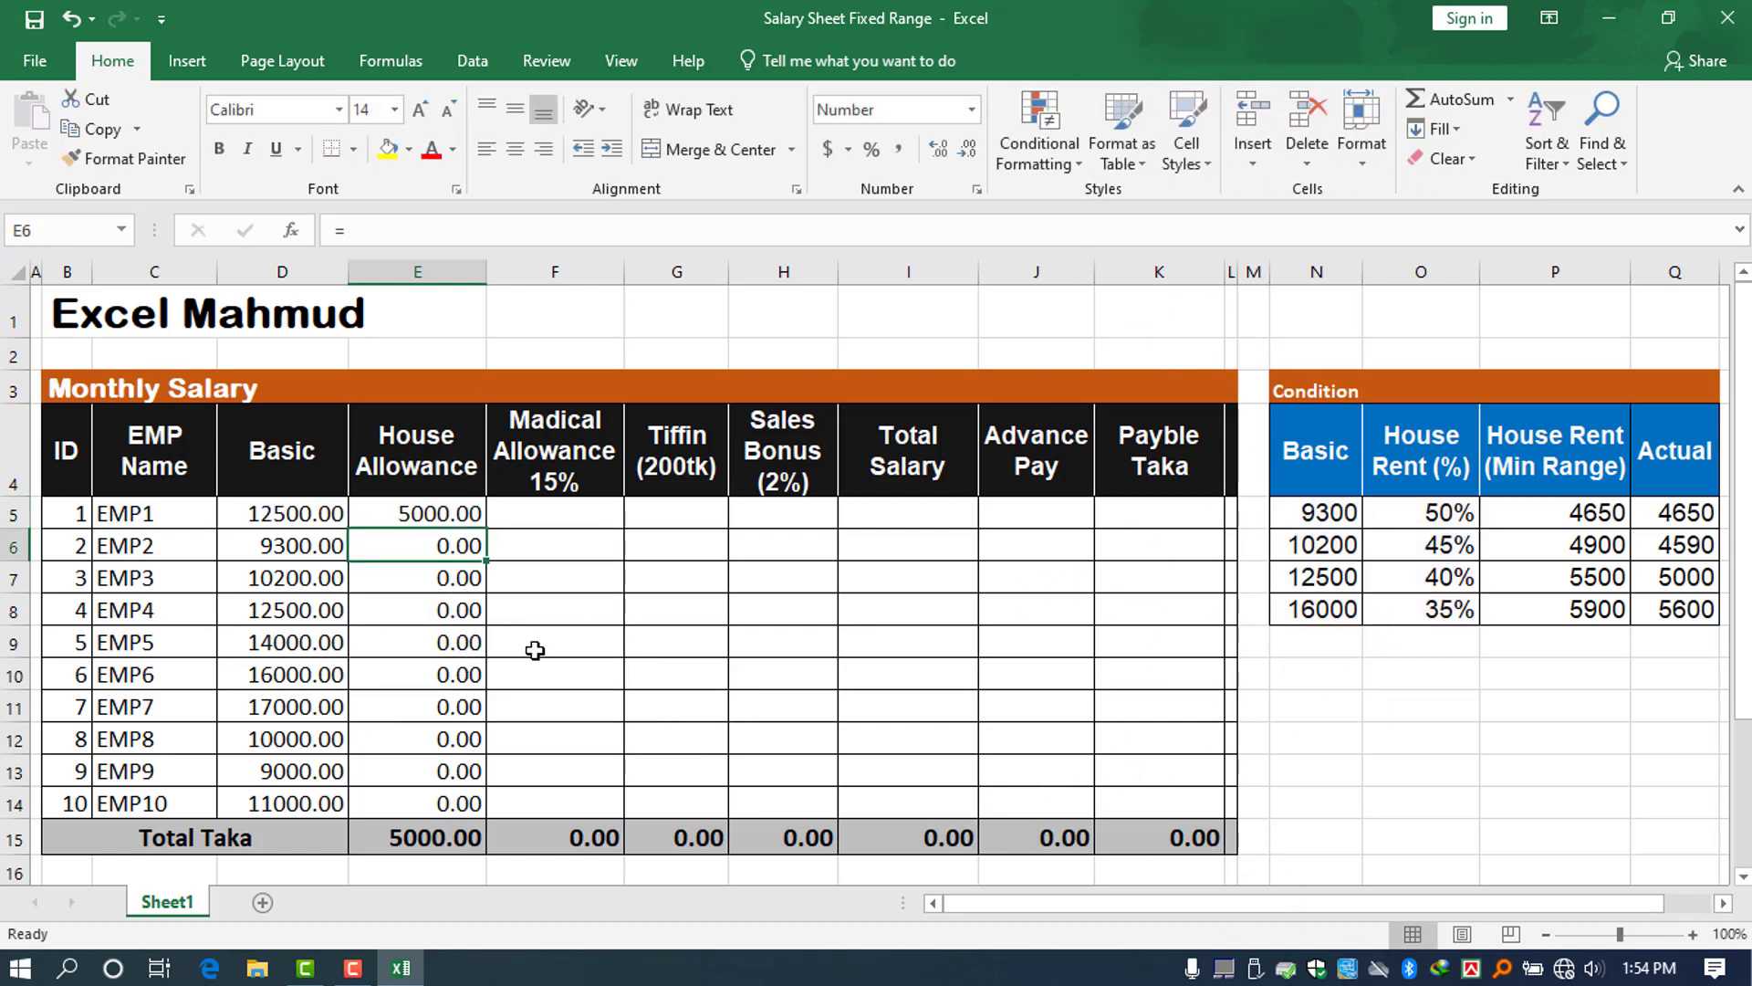
{"action": "left_click_drag", "start_coordinate": [418, 514], "coordinate": [458, 815]}
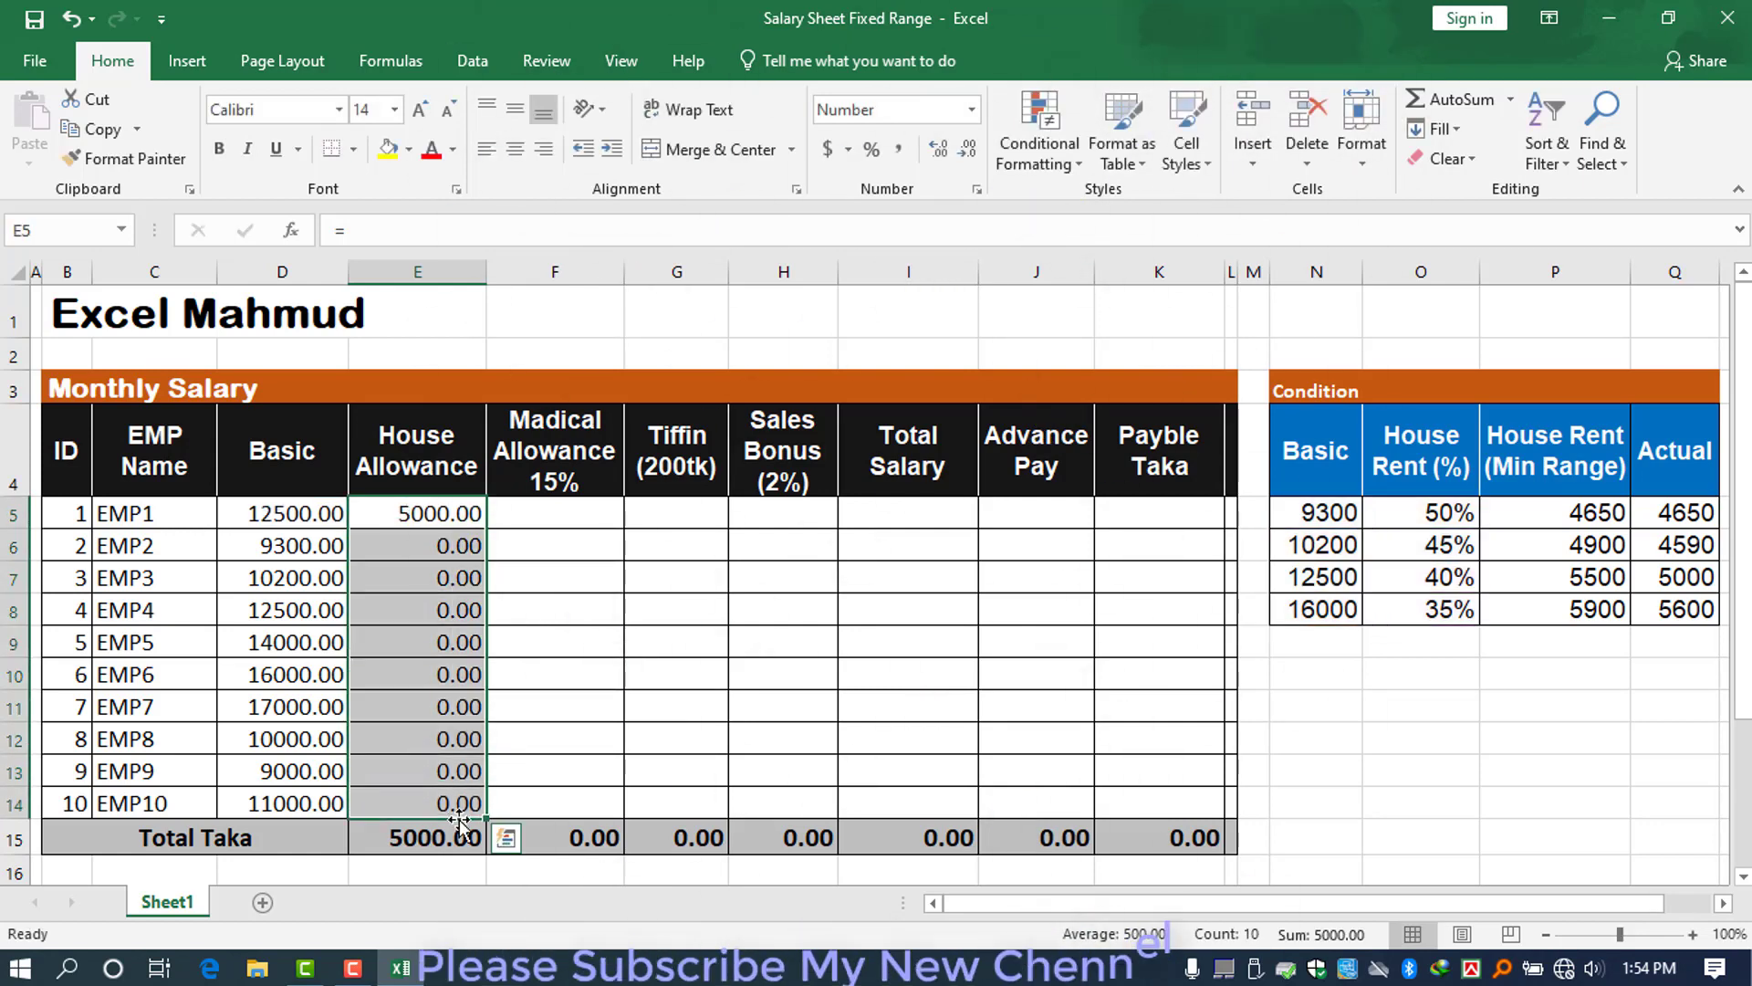
{"action": "key", "text": "ctrl+d"}
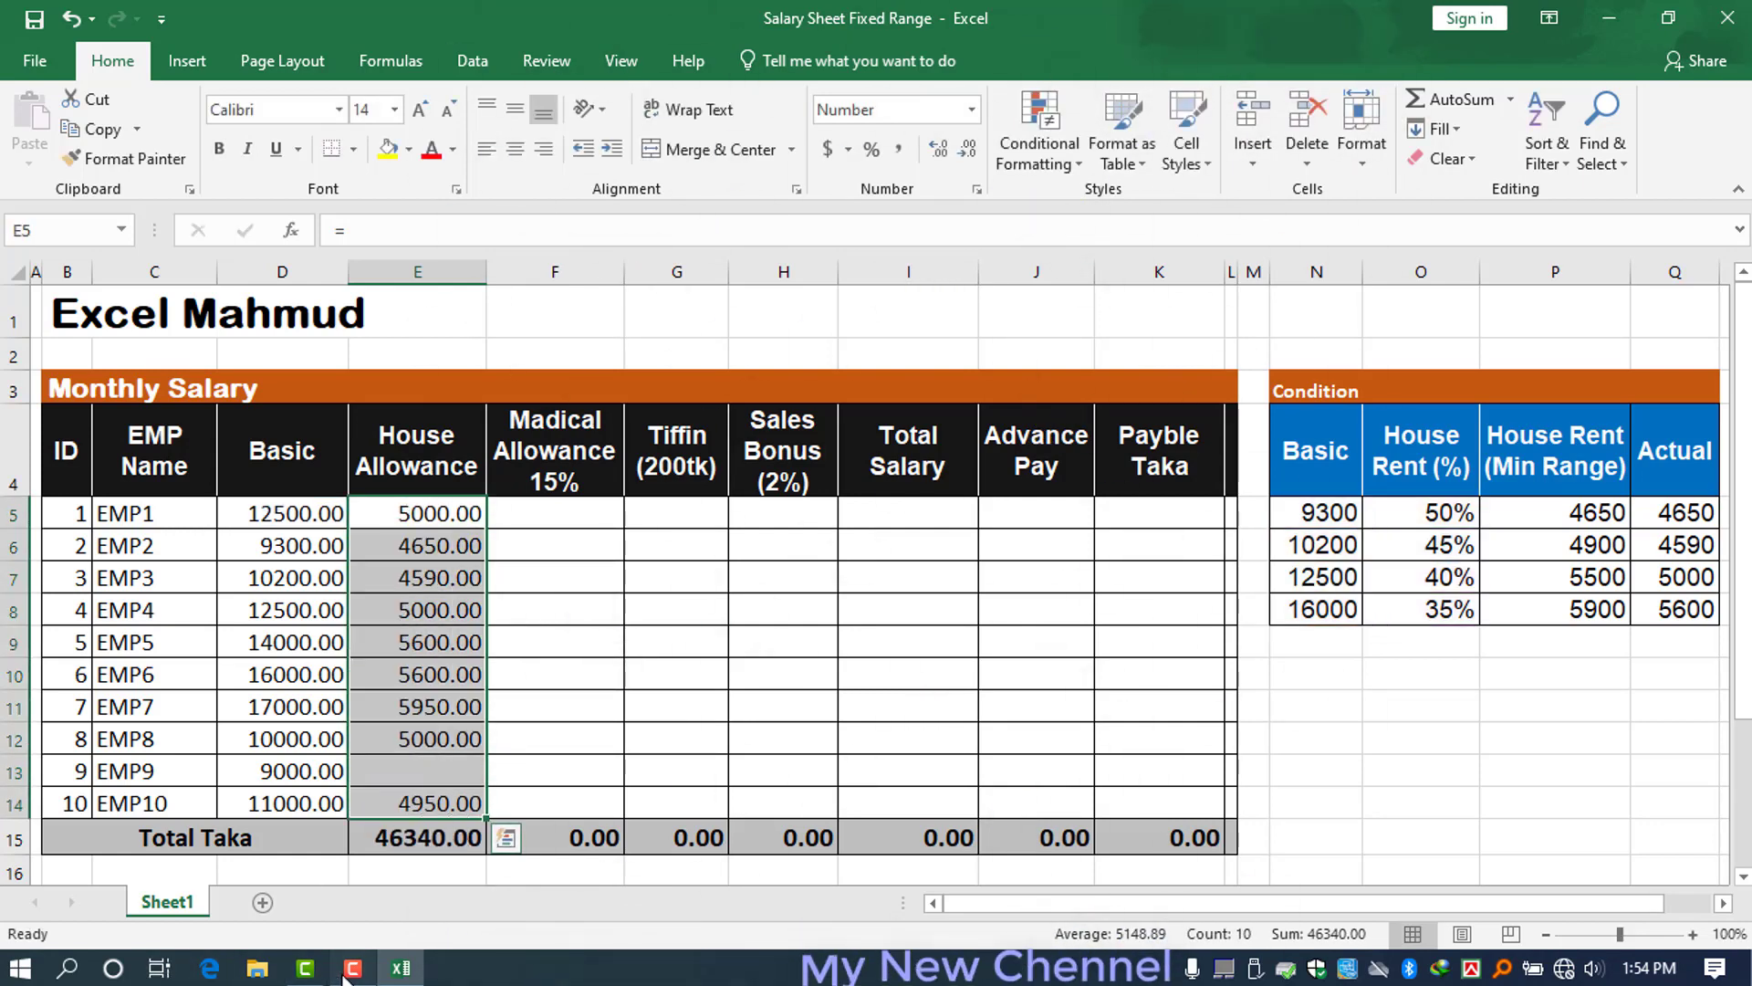
{"action": "left_click", "coordinate": [1631, 889]}
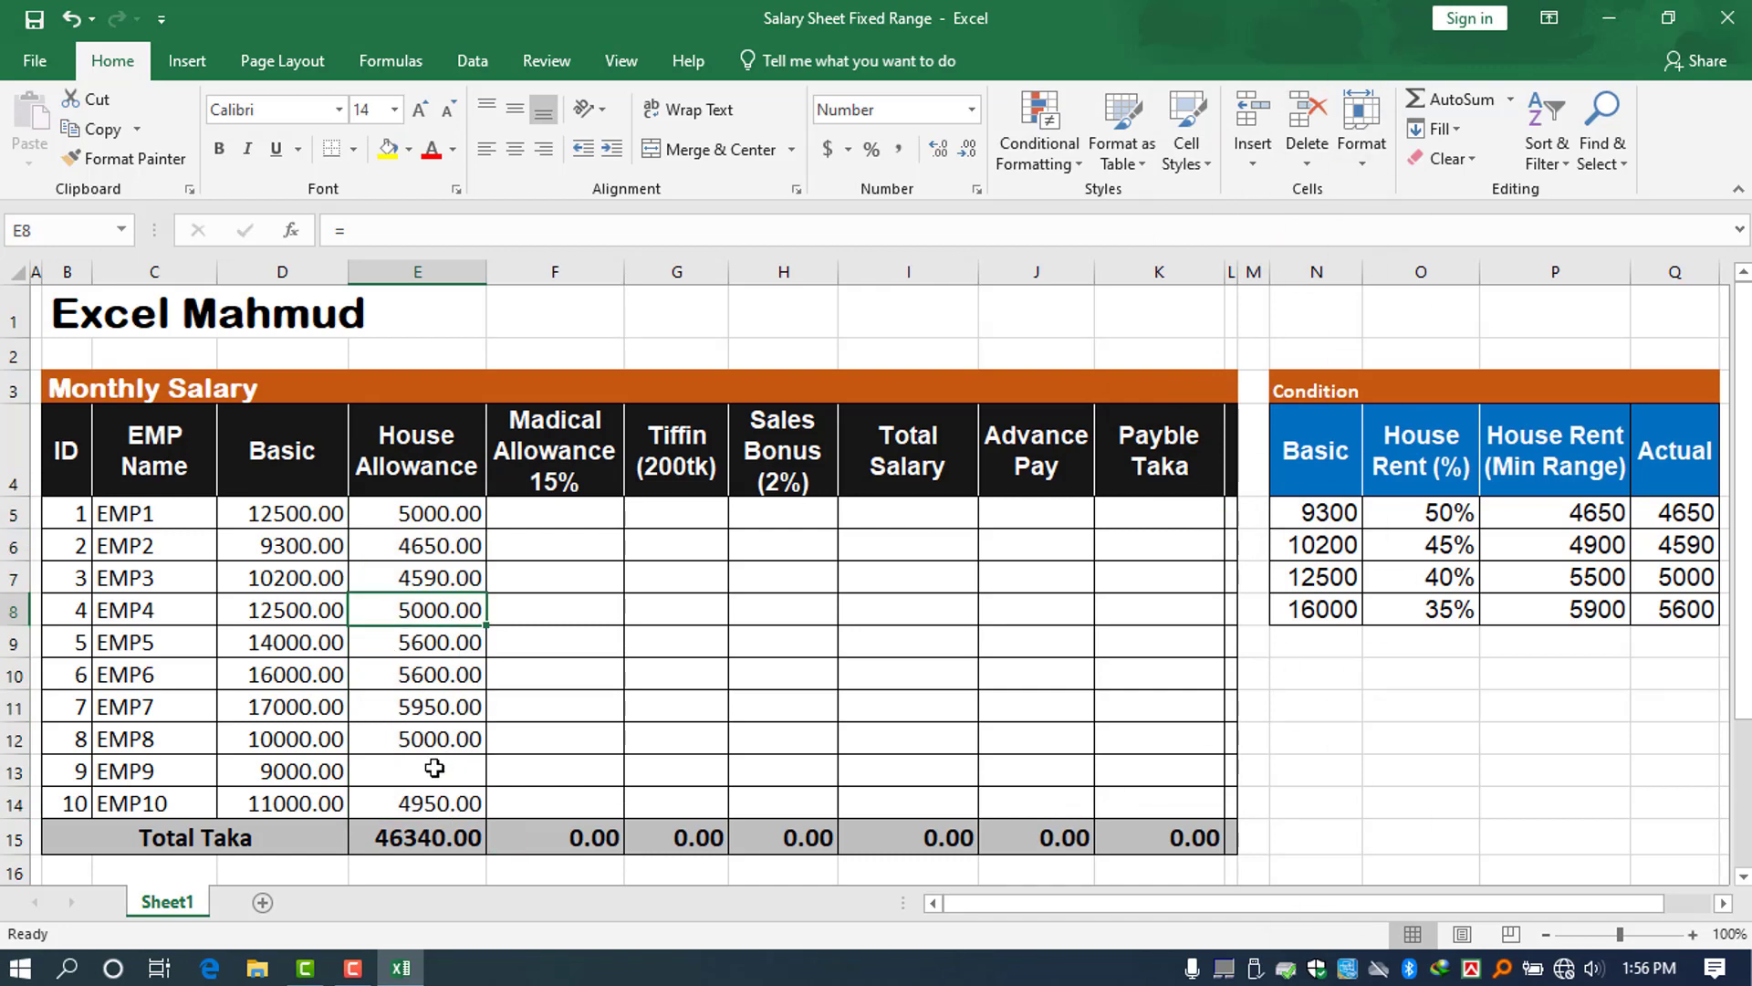
{"action": "mouse_move", "coordinate": [443, 771]}
{"action": "left_mouse_down"}
{"action": "mouse_move", "coordinate": [313, 758]}
{"action": "mouse_move", "coordinate": [383, 774]}
{"action": "left_mouse_up"}
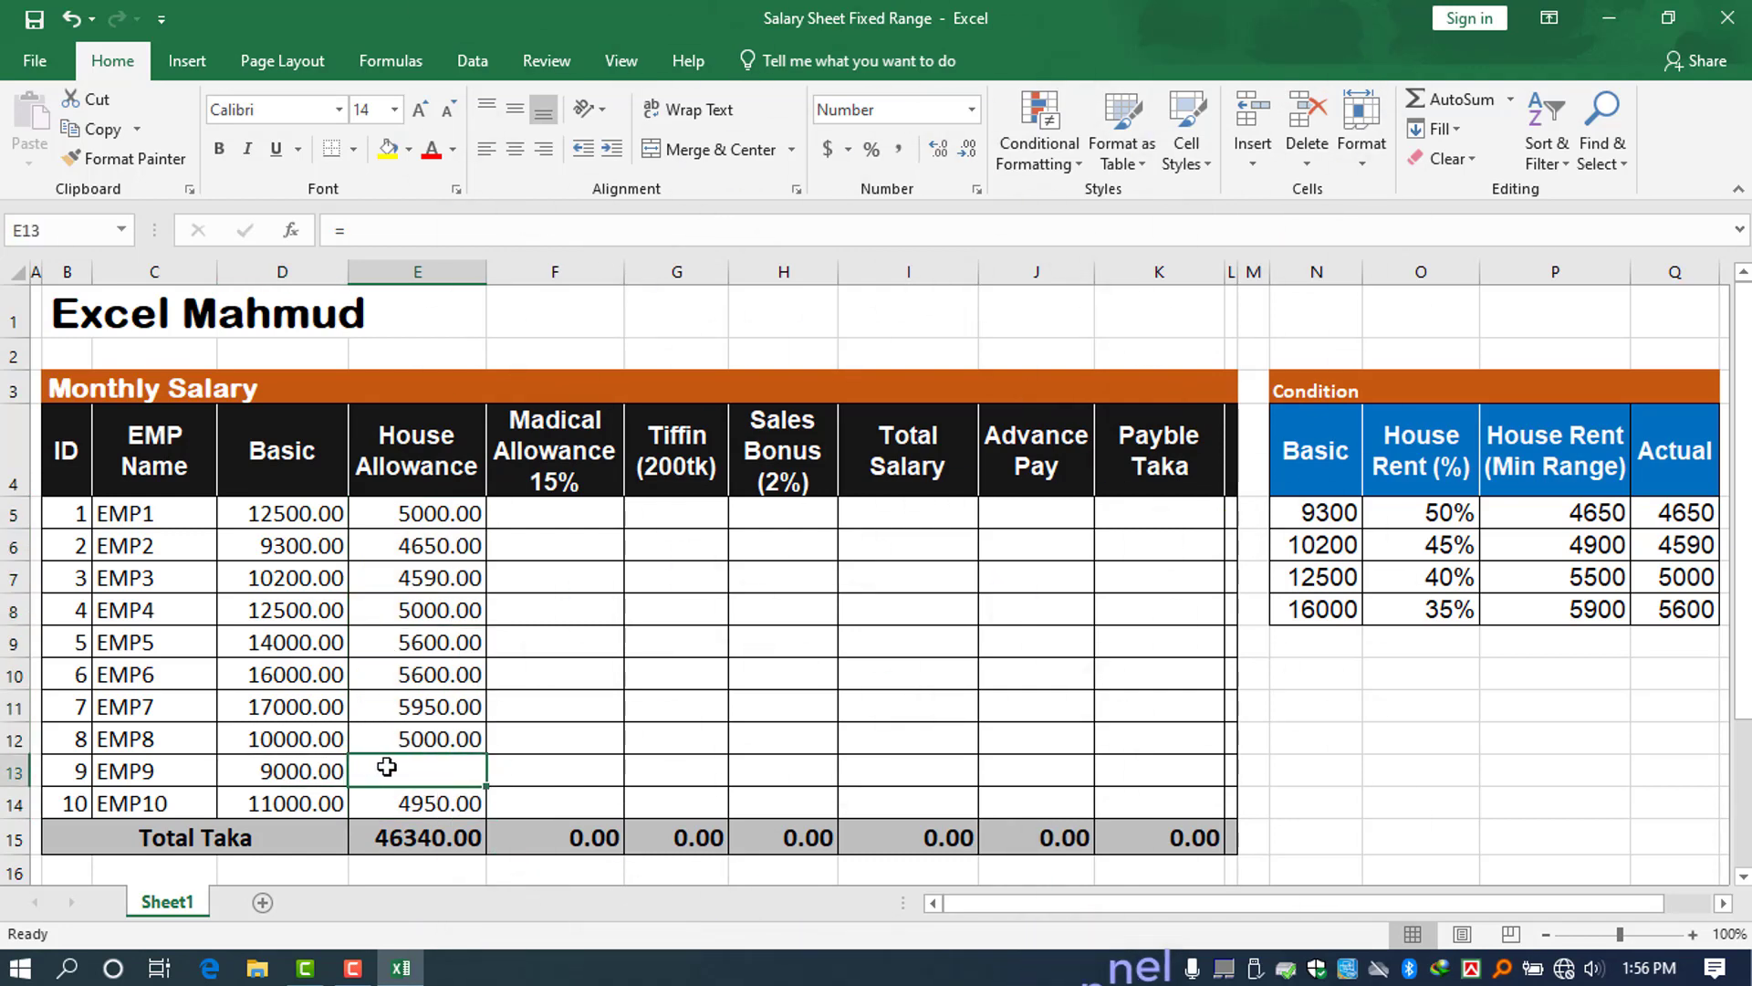
- Inspect E13's formula and Condition values N5:O8 to see why EMP9's allowance is blank
{"action": "double_click", "coordinate": [412, 768]}
{"action": "double_click", "coordinate": [370, 832]}
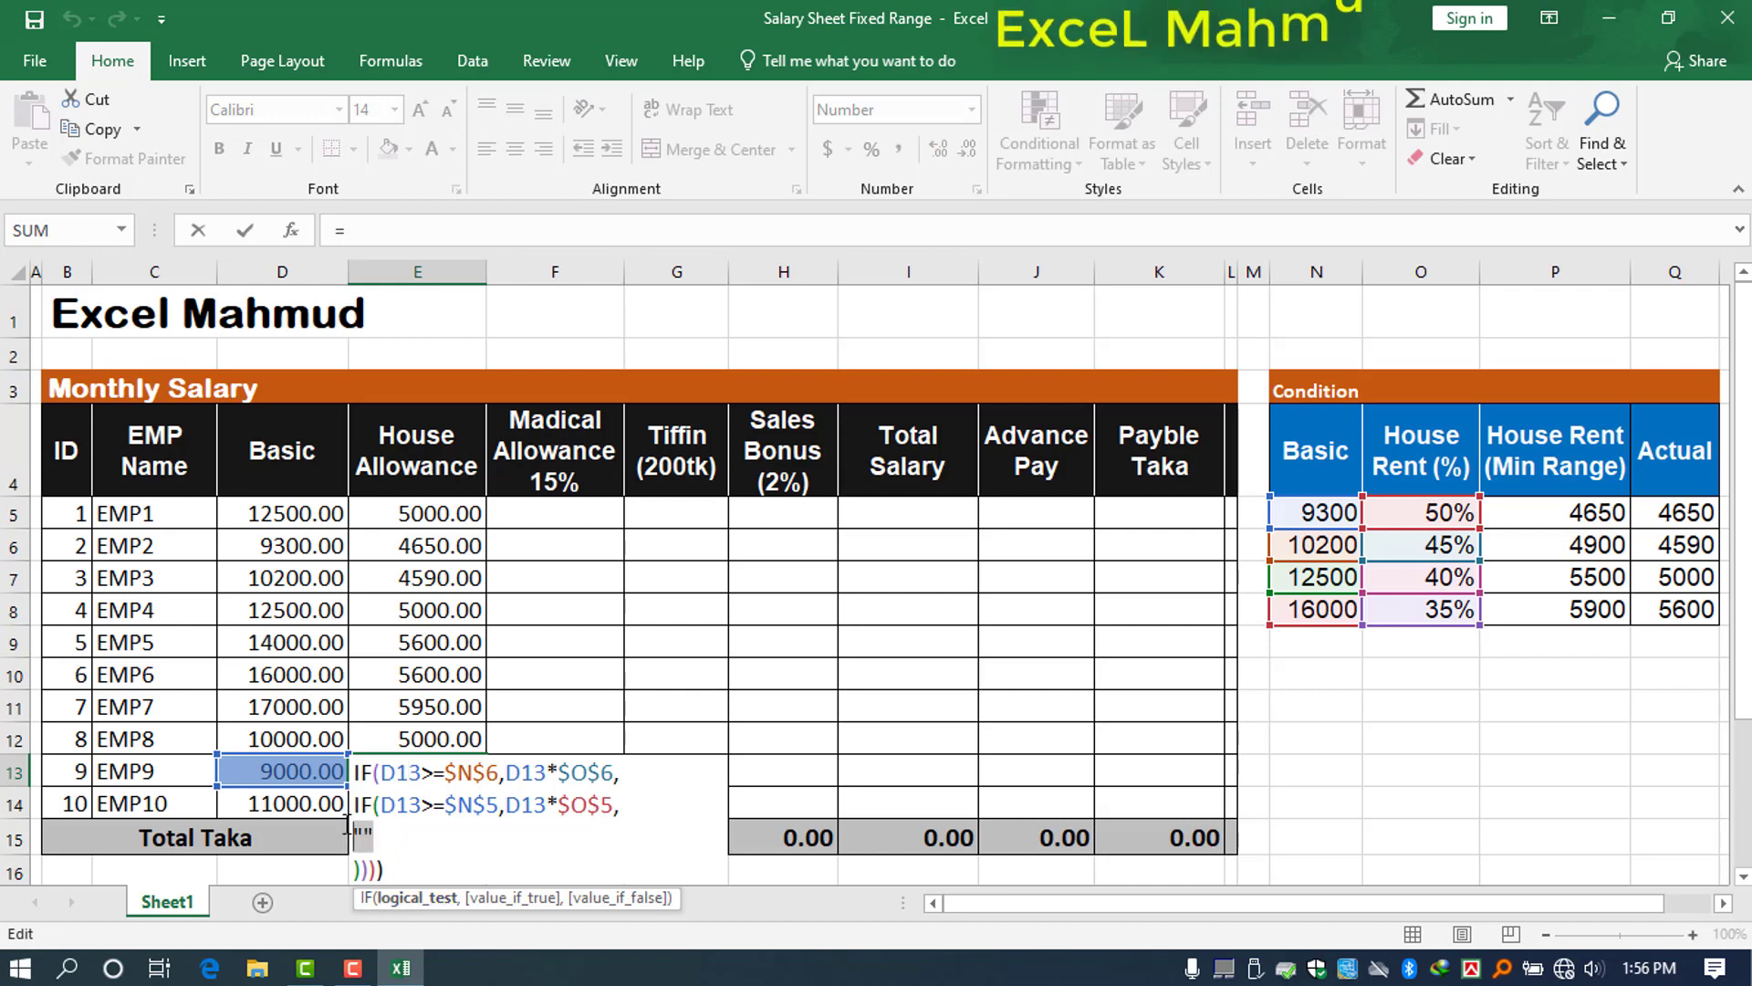
{"action": "key", "text": "Return"}
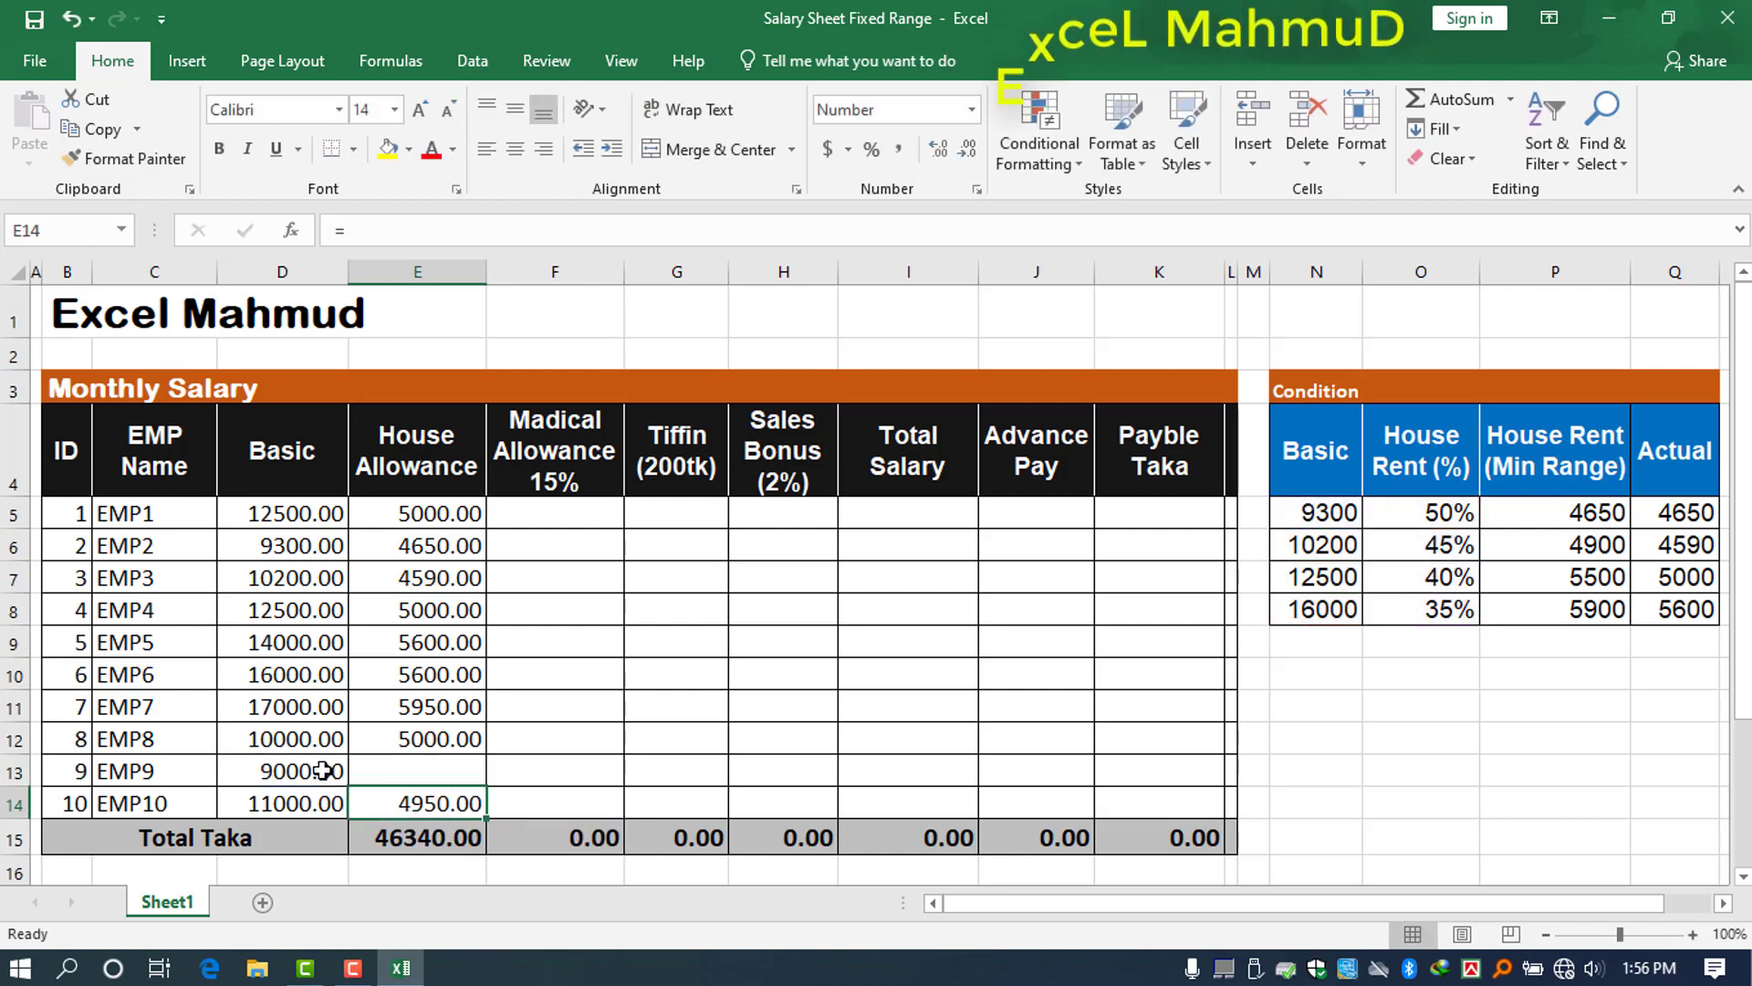
{"action": "left_click_drag", "start_coordinate": [301, 771], "coordinate": [401, 771]}
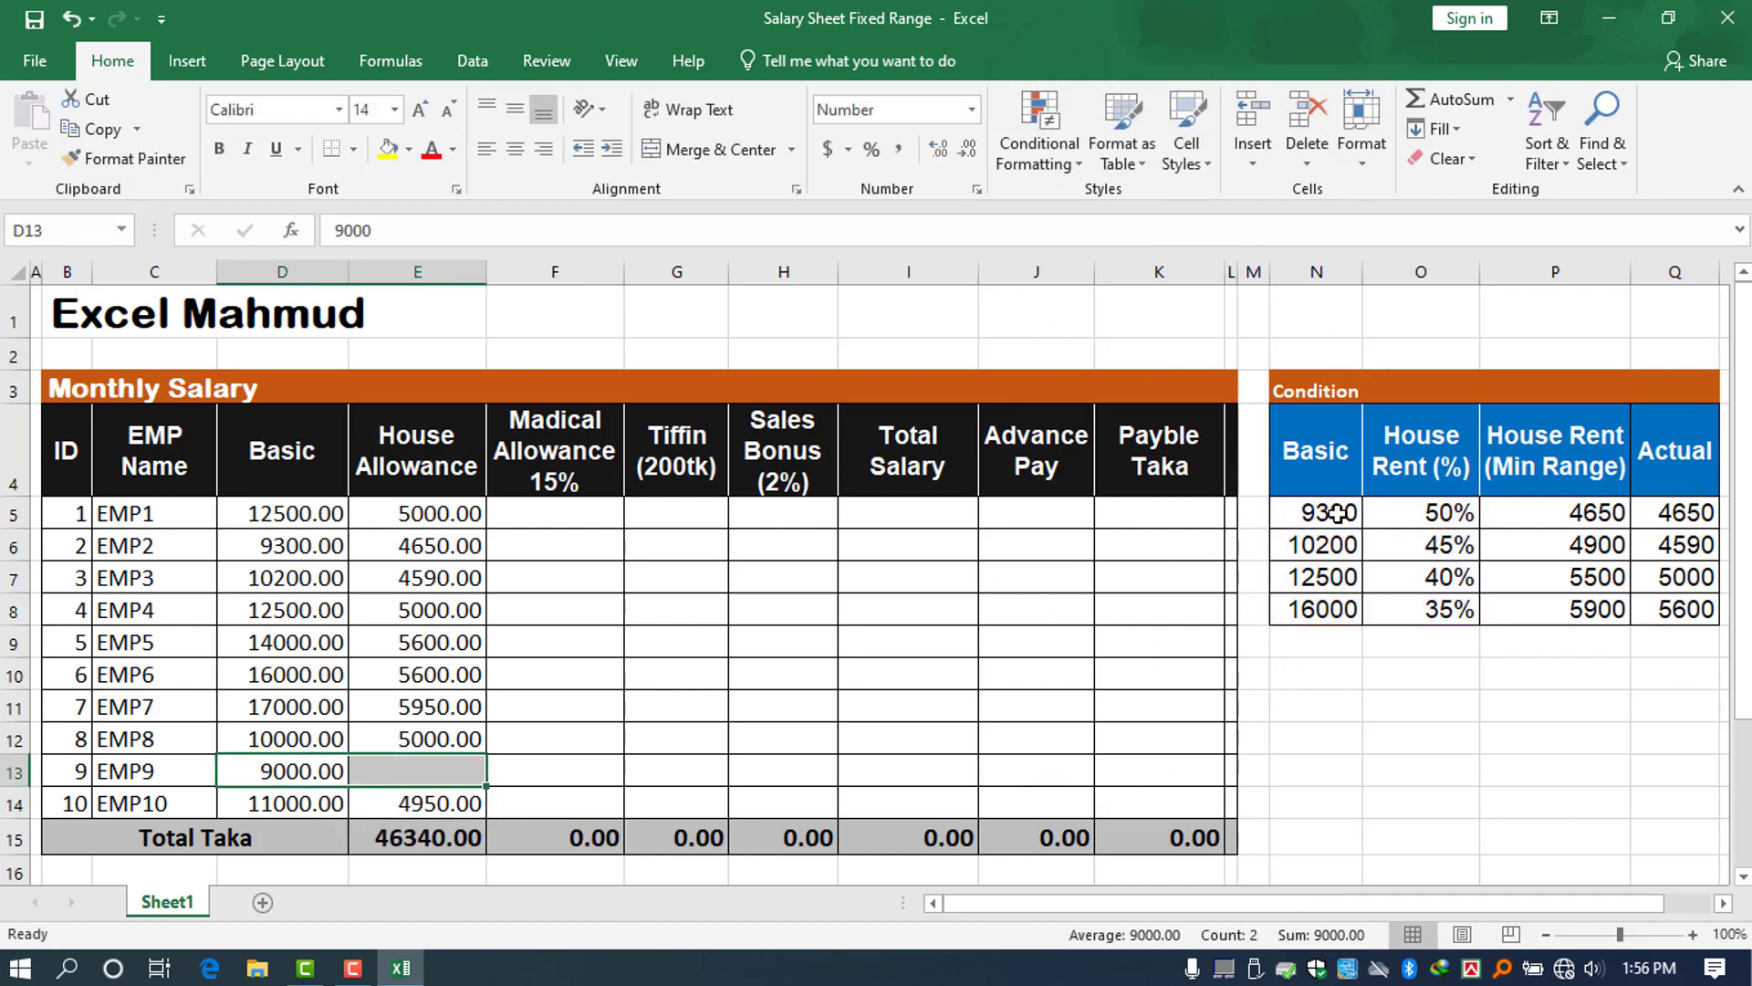
{"action": "left_click_drag", "start_coordinate": [1338, 513], "coordinate": [1427, 602]}
{"action": "left_click_drag", "start_coordinate": [1338, 513], "coordinate": [1427, 609]}
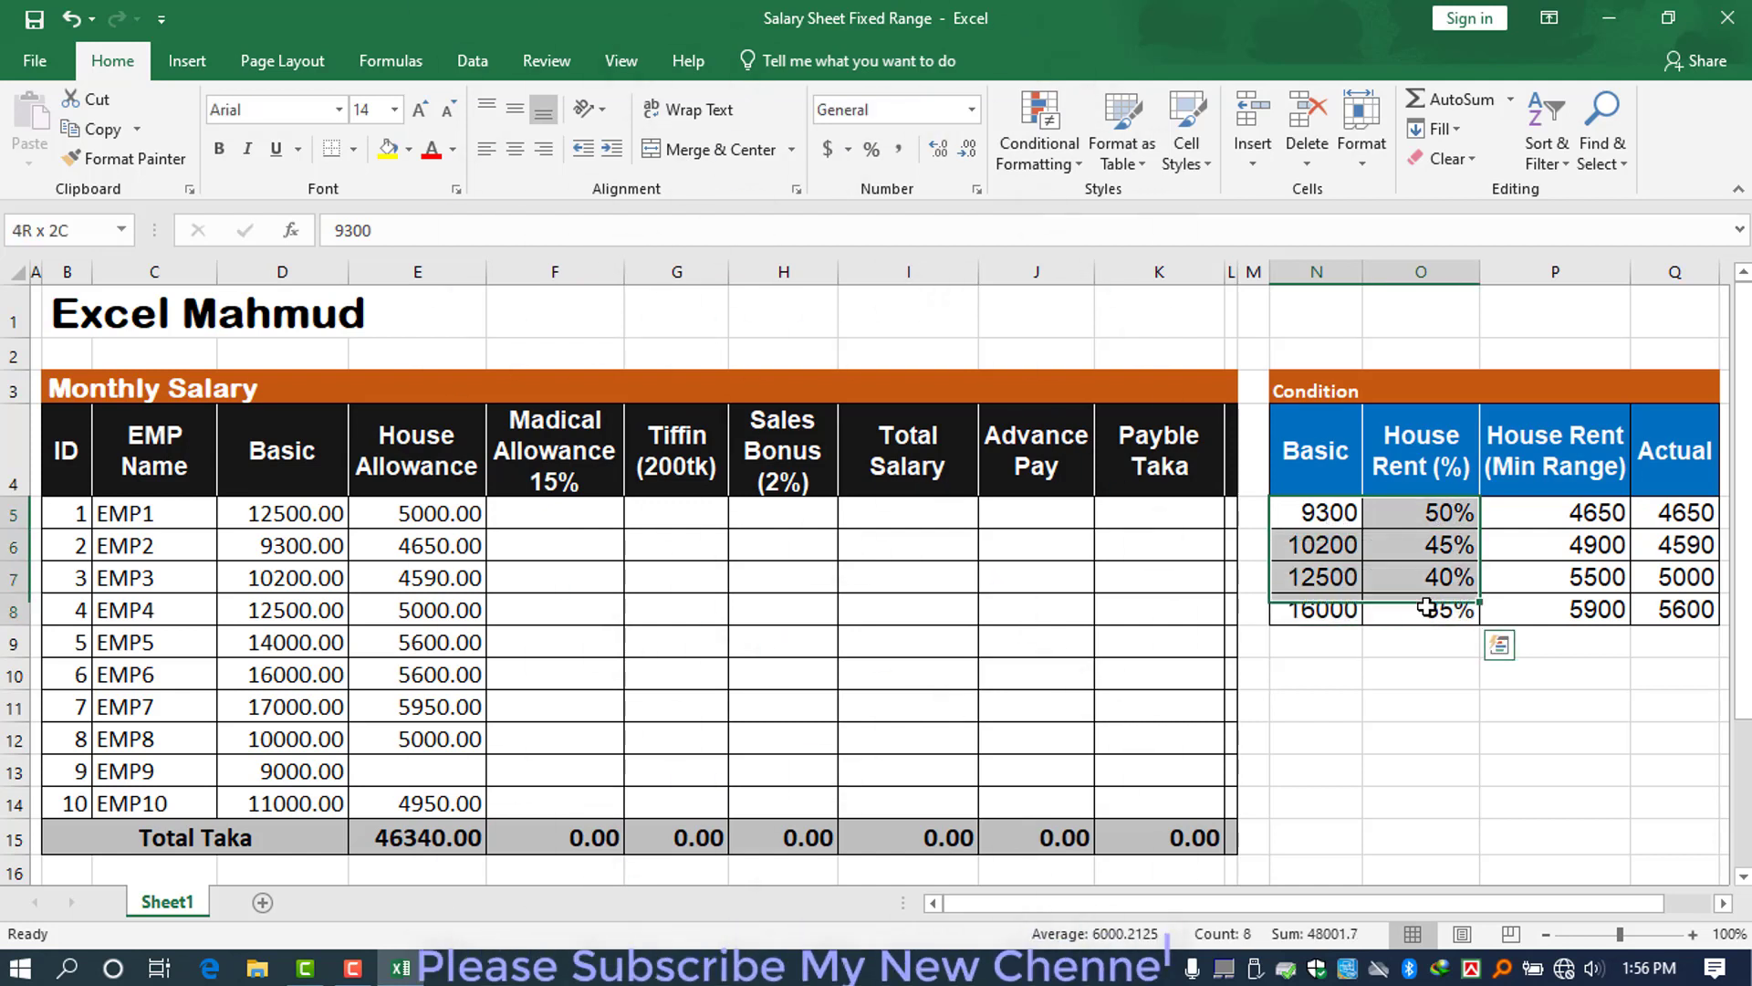
{"action": "left_click_drag", "start_coordinate": [1338, 513], "coordinate": [1395, 611]}
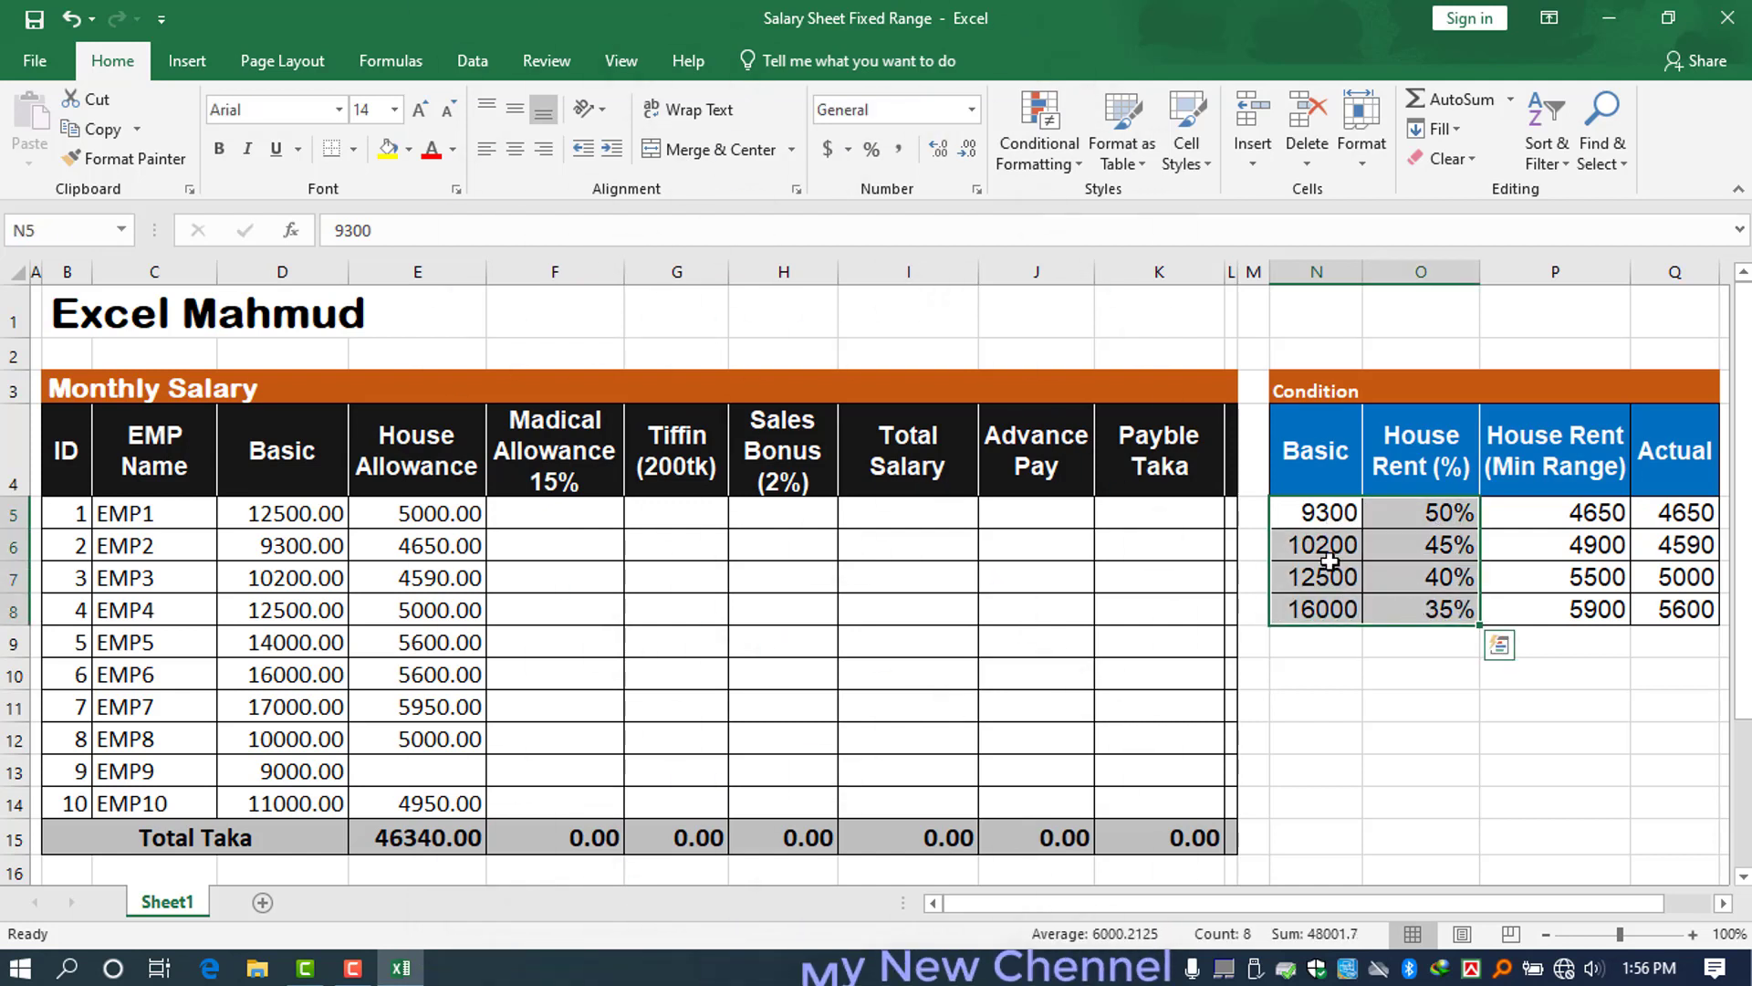
{"action": "left_click", "coordinate": [456, 786]}
{"action": "type", "text": "="}
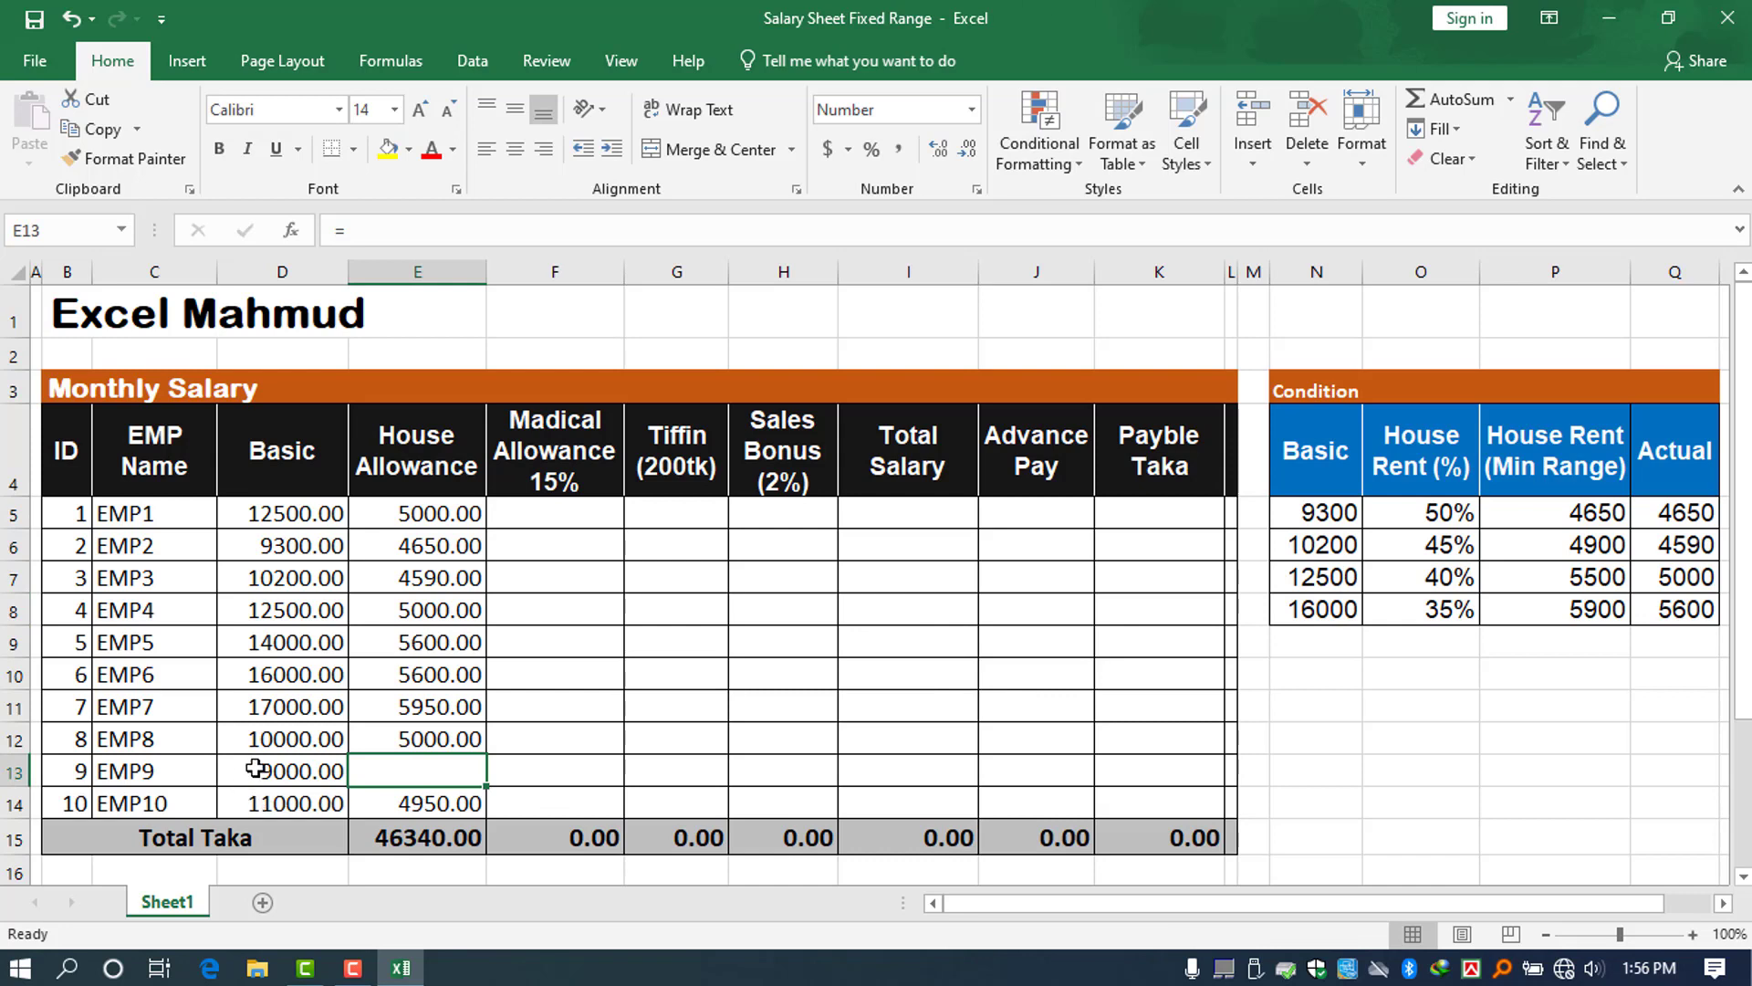
- Change EMP9's Basic in D13 to 9300, then to 9100
{"action": "double_click", "coordinate": [306, 771]}
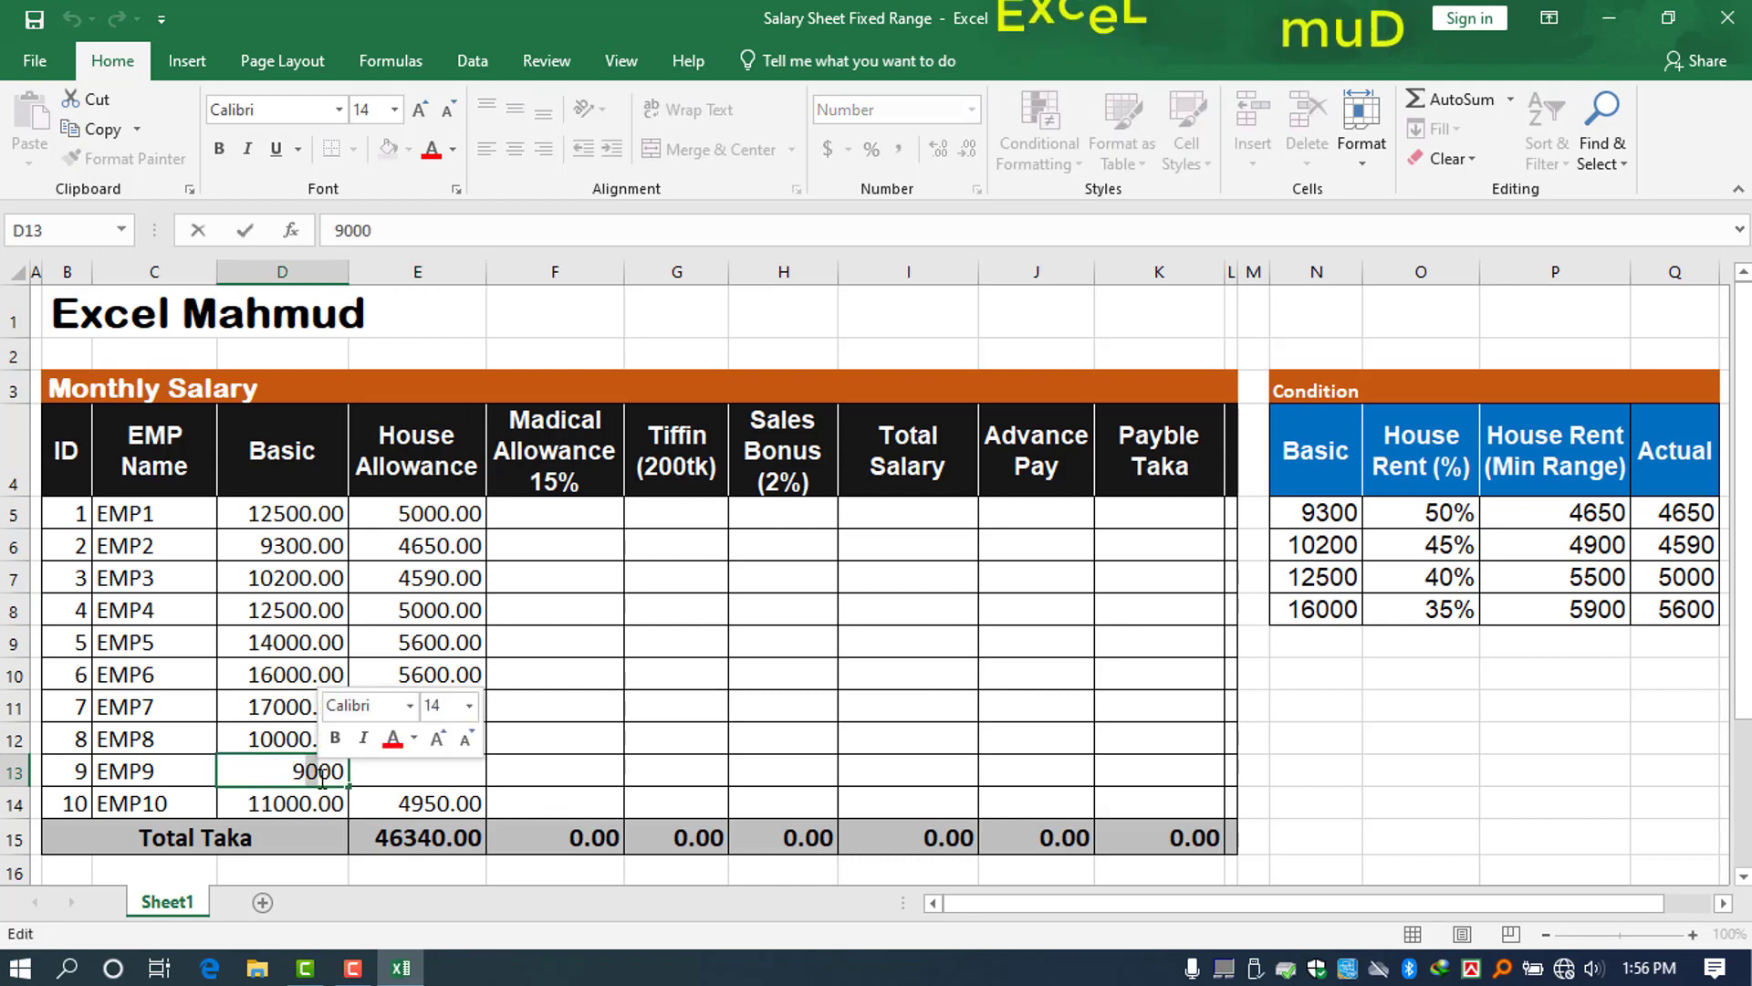
{"action": "type", "text": "3"}
{"action": "key", "text": "Return"}
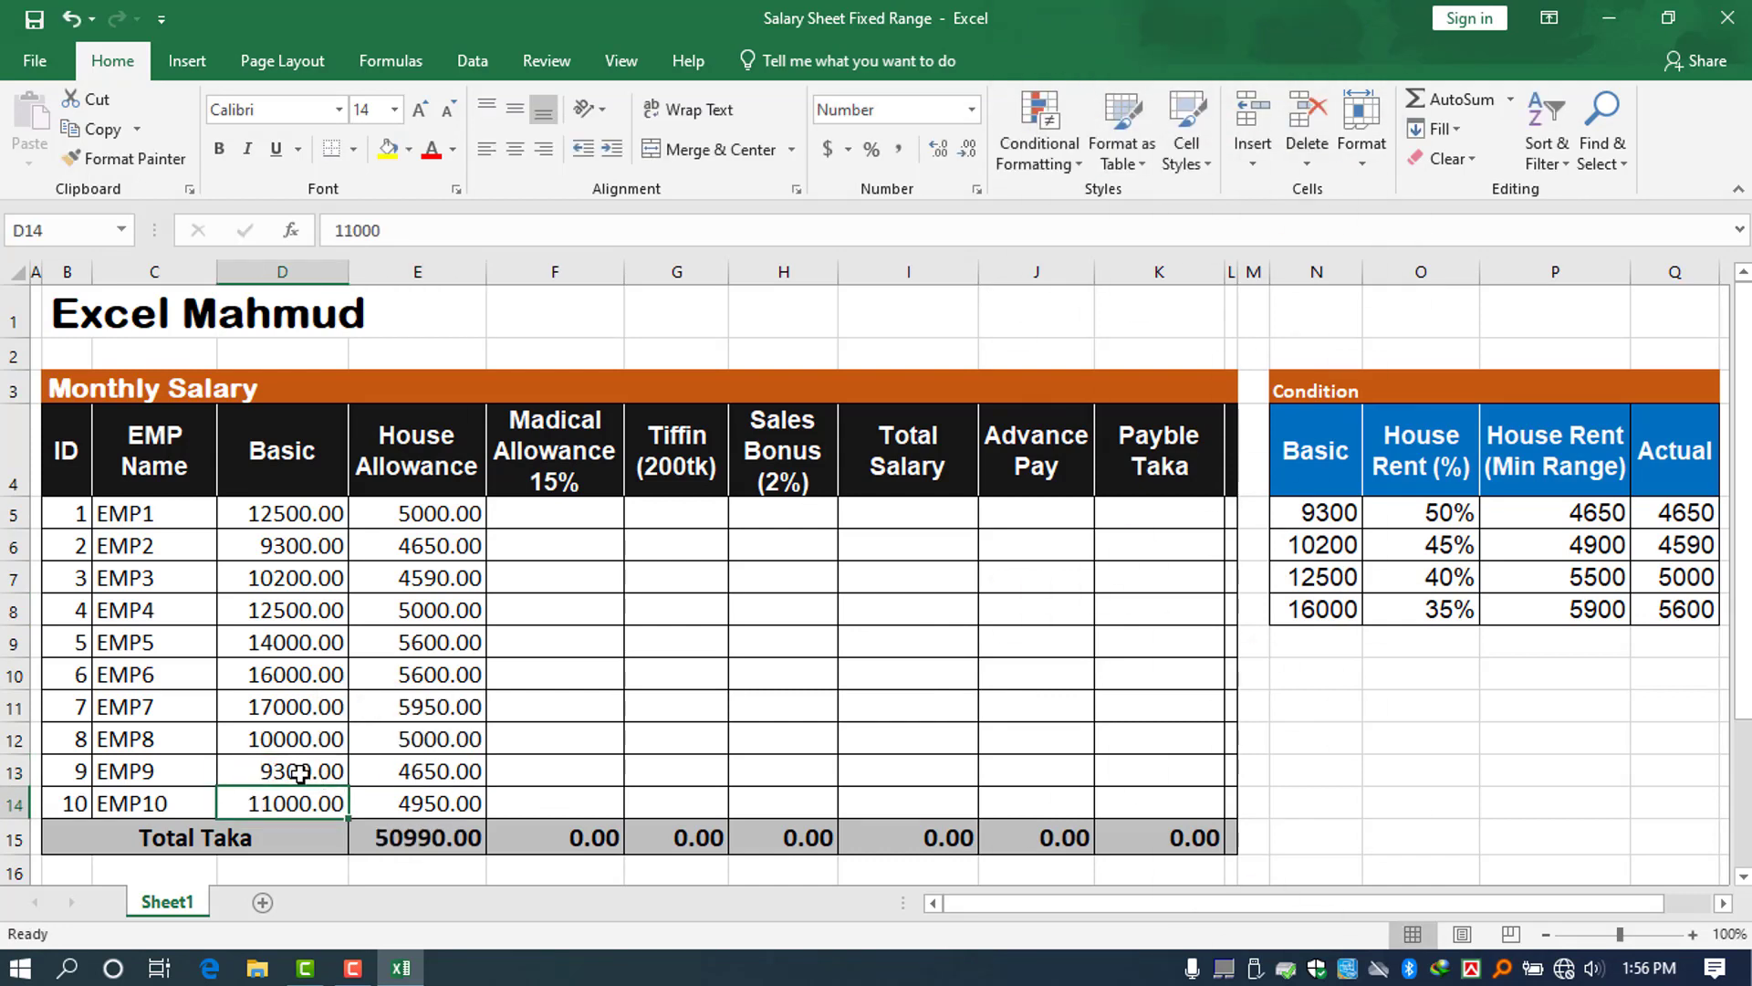
{"action": "double_click", "coordinate": [274, 771]}
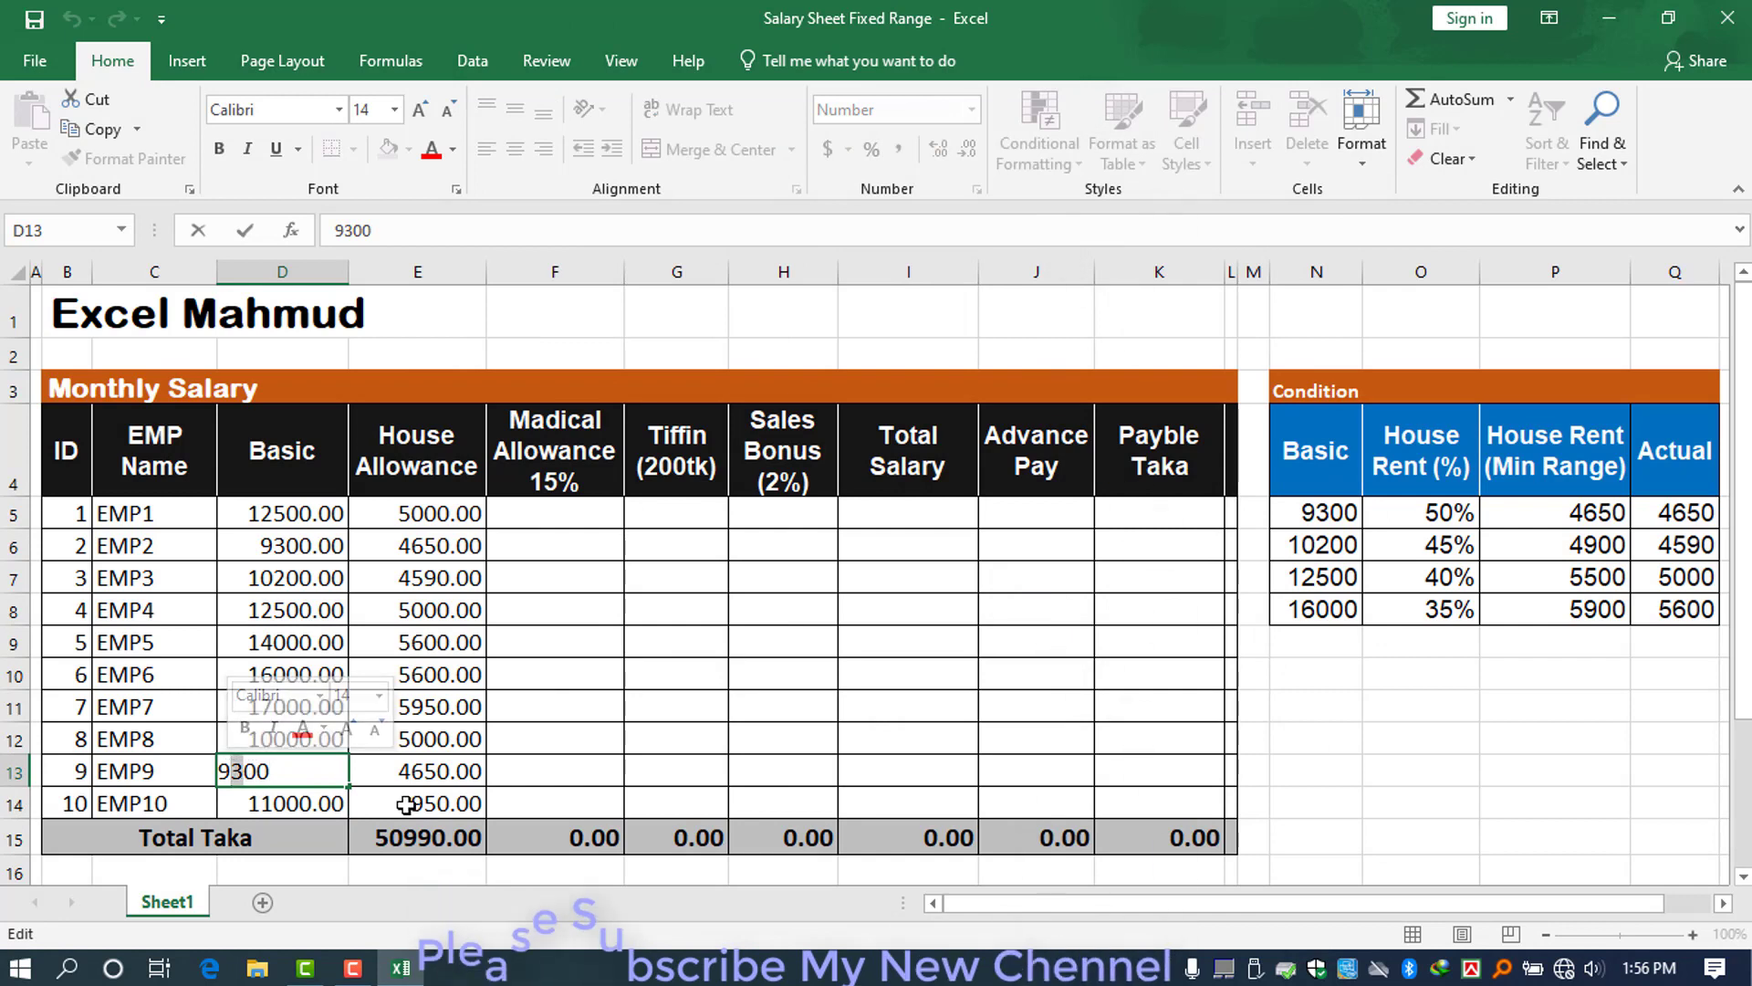
{"action": "type", "text": "1"}
{"action": "key", "text": "Return"}
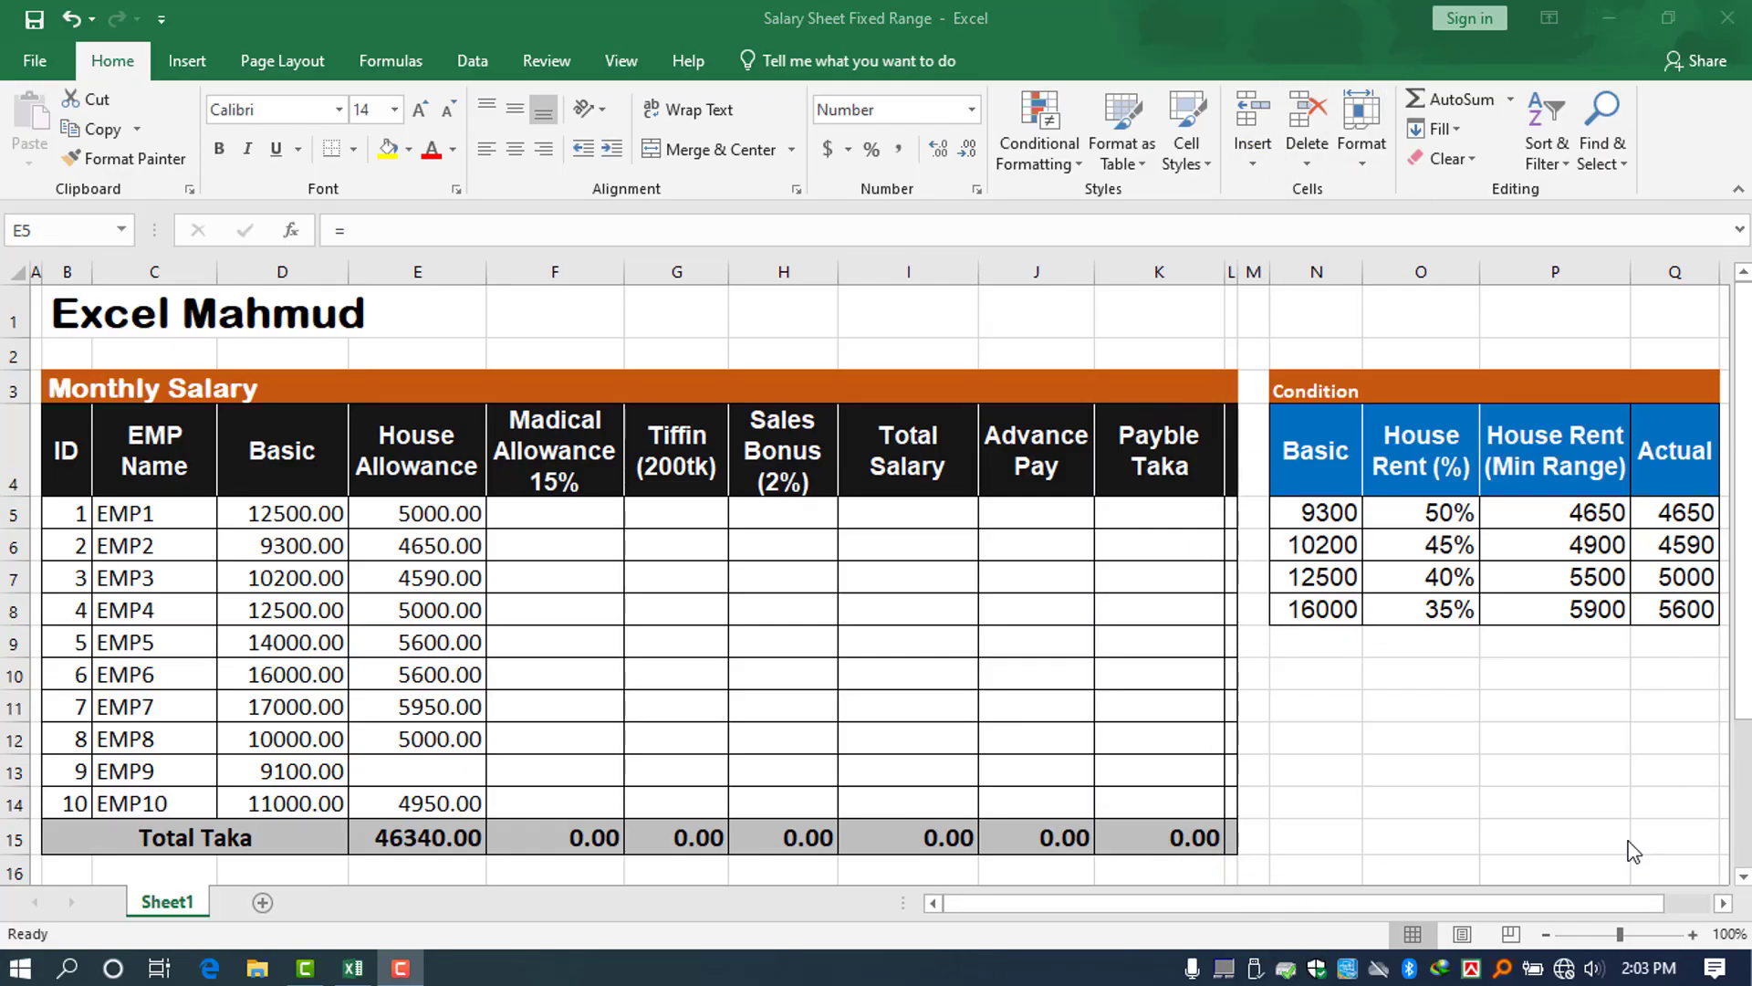
- Compare the Condition table's Basic, percent and Min Range values with EMP3's House Allowance
{"action": "left_click", "coordinate": [438, 514]}
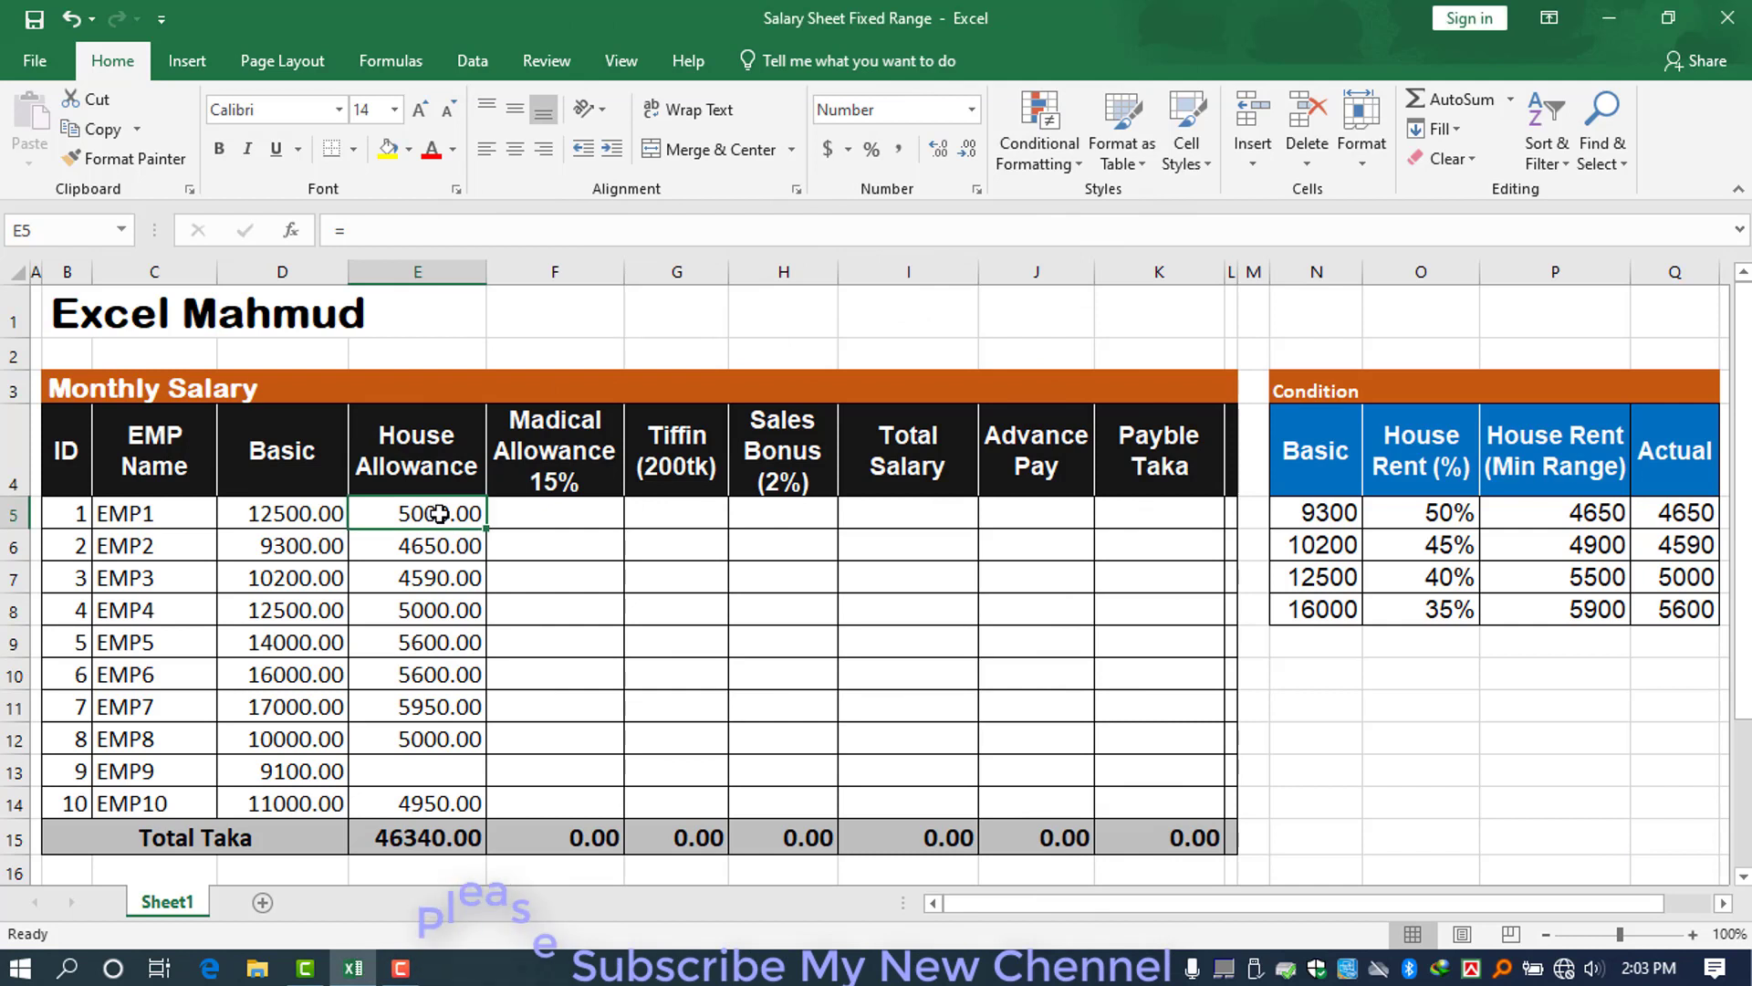
{"action": "left_click_drag", "start_coordinate": [1330, 513], "coordinate": [1513, 621]}
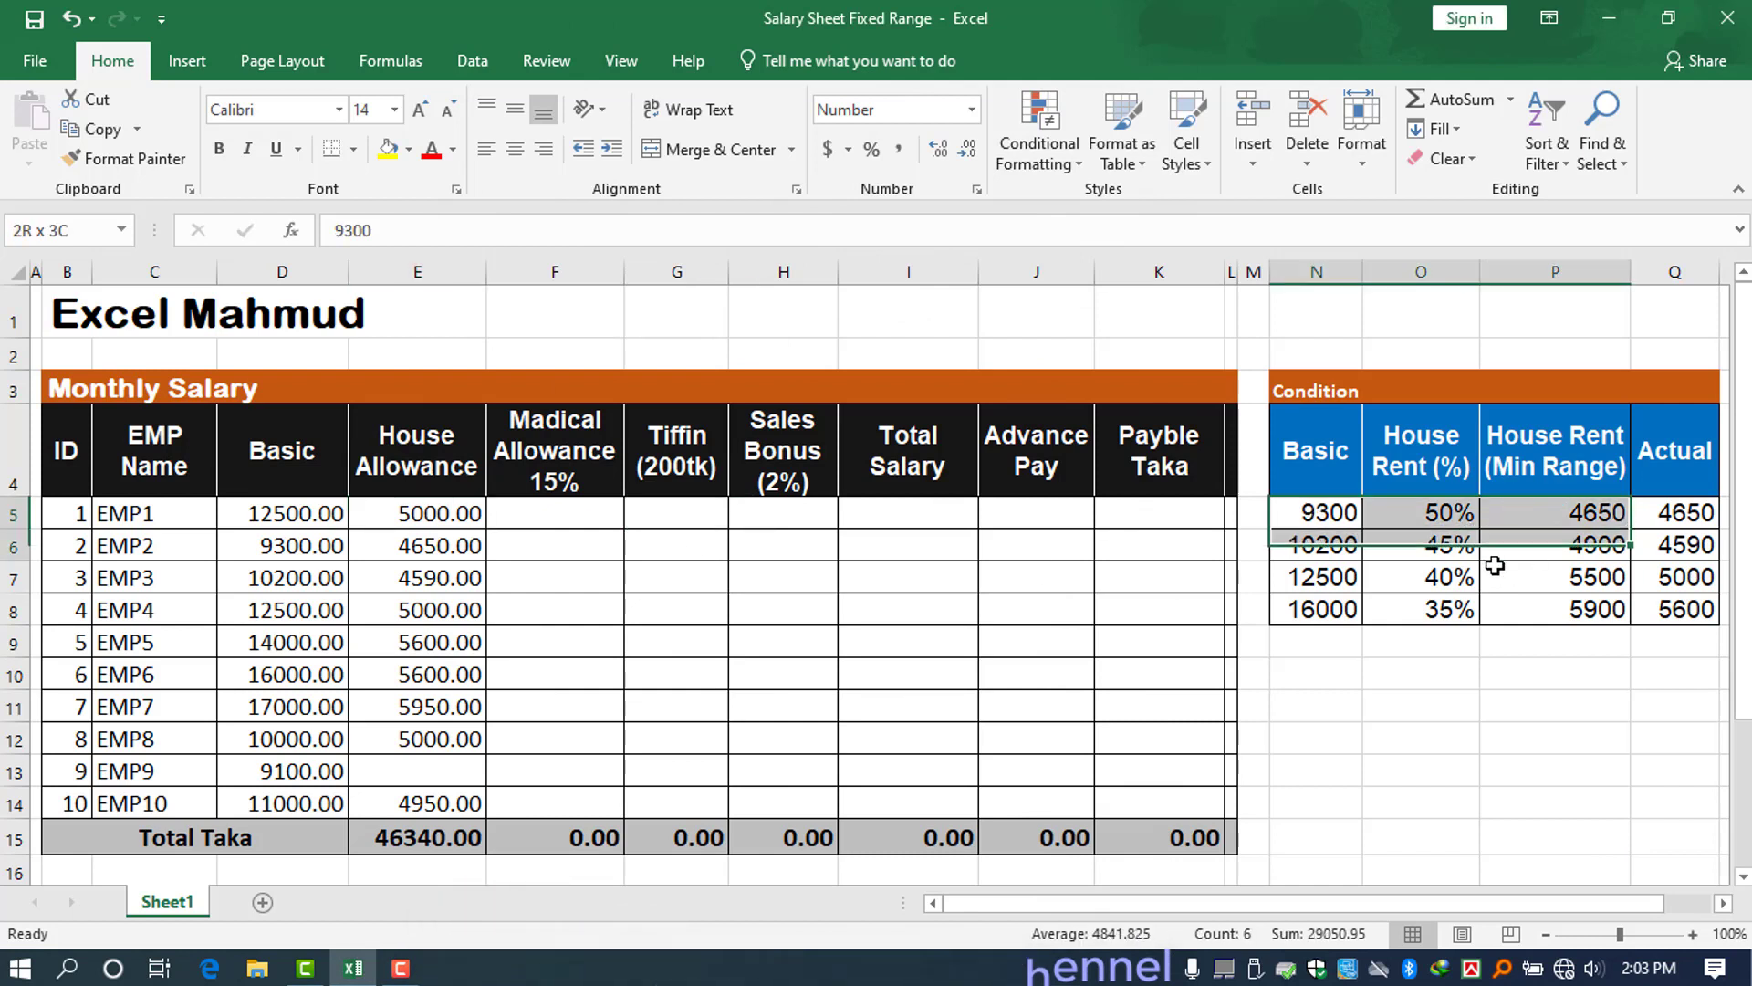
{"action": "left_click_drag", "start_coordinate": [1548, 527], "coordinate": [1592, 611]}
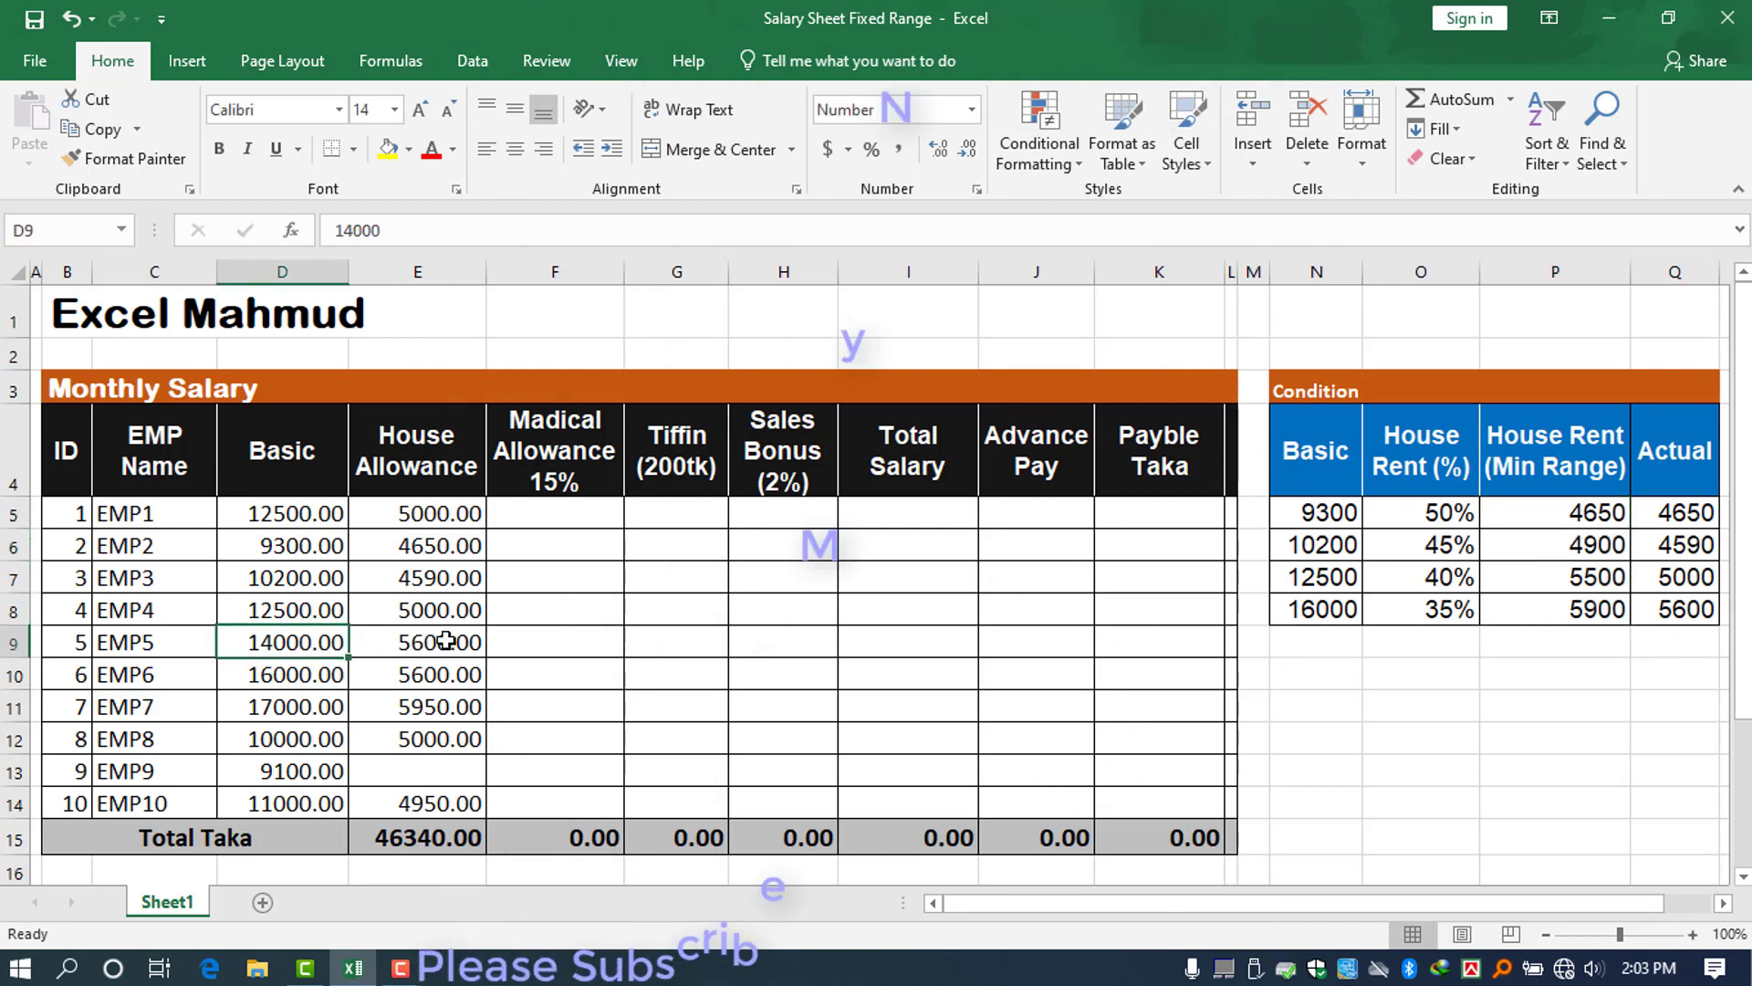
{"action": "left_click_drag", "start_coordinate": [319, 582], "coordinate": [417, 578]}
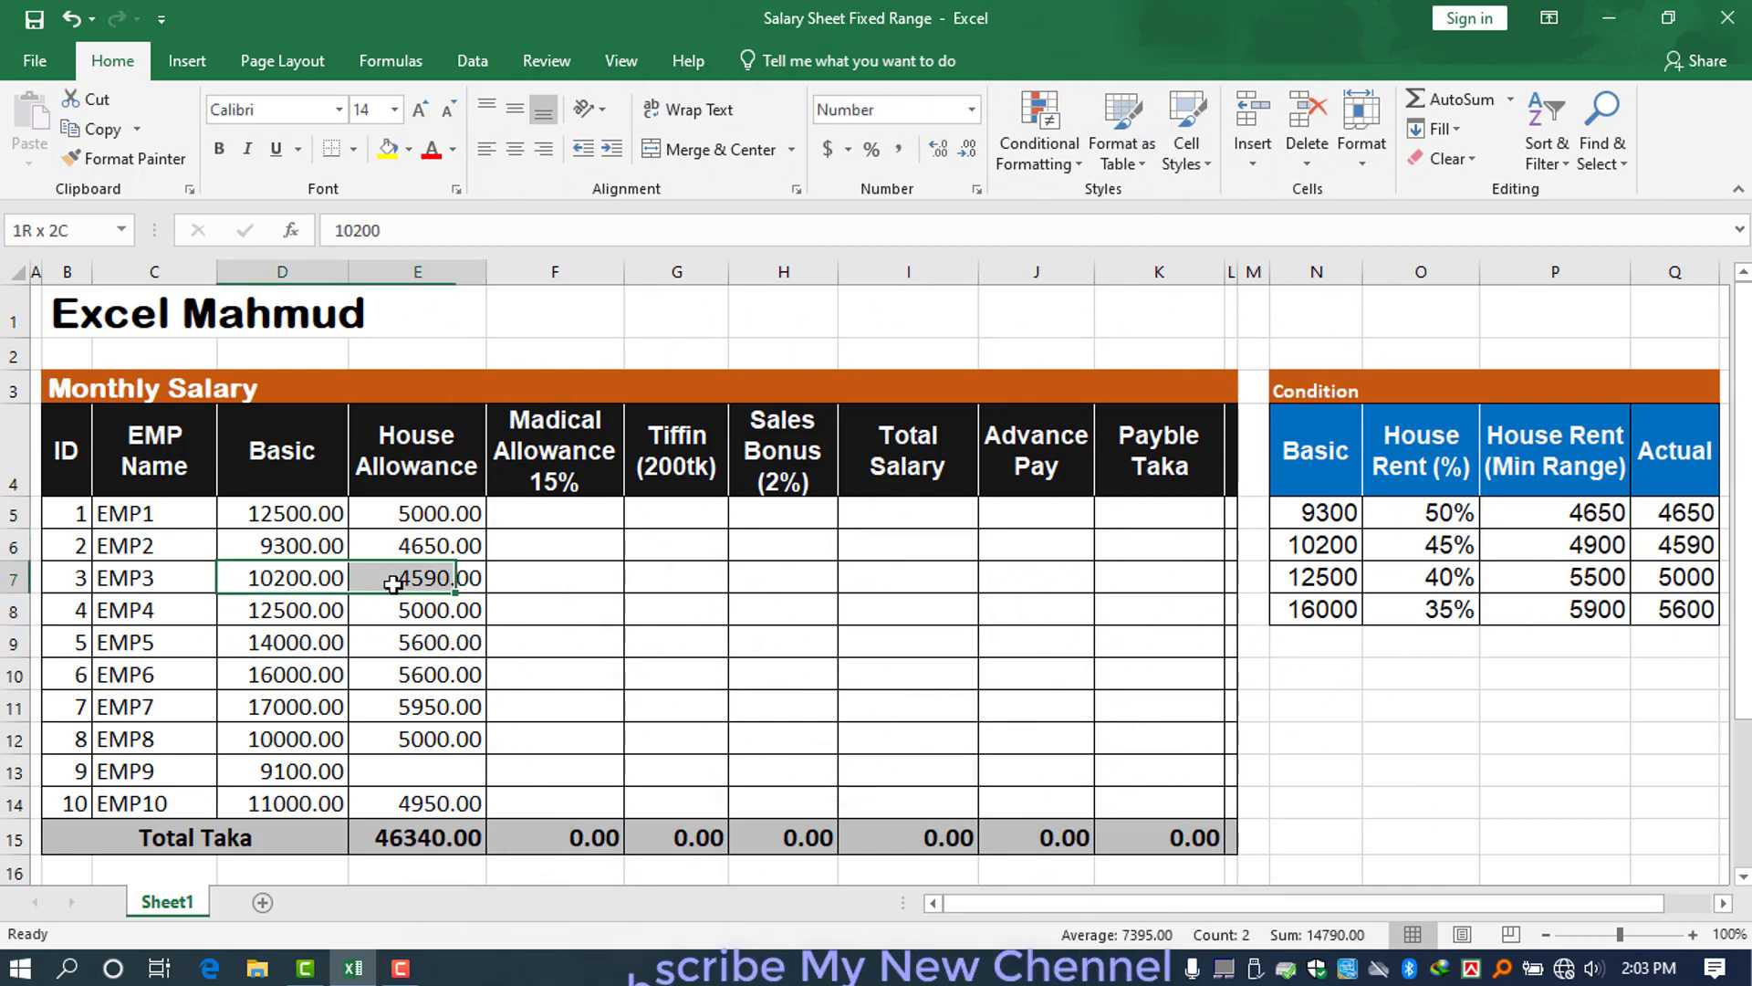
{"action": "left_click", "coordinate": [417, 578]}
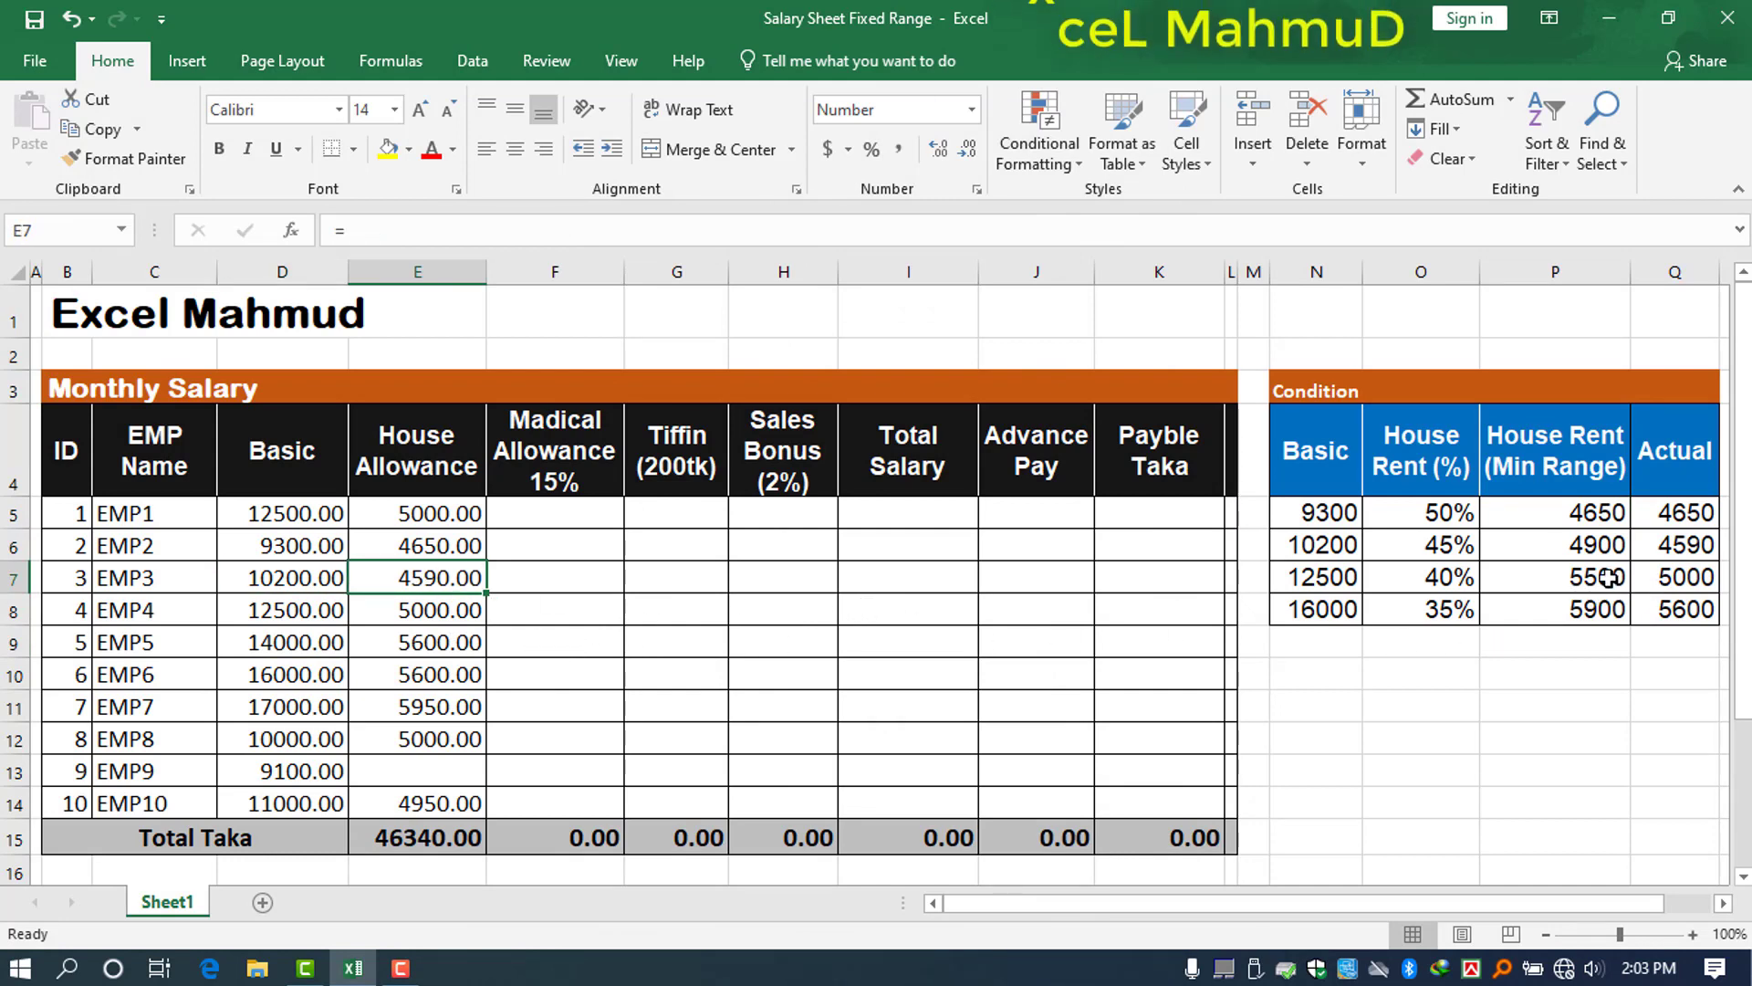
{"action": "left_click", "coordinate": [1583, 545]}
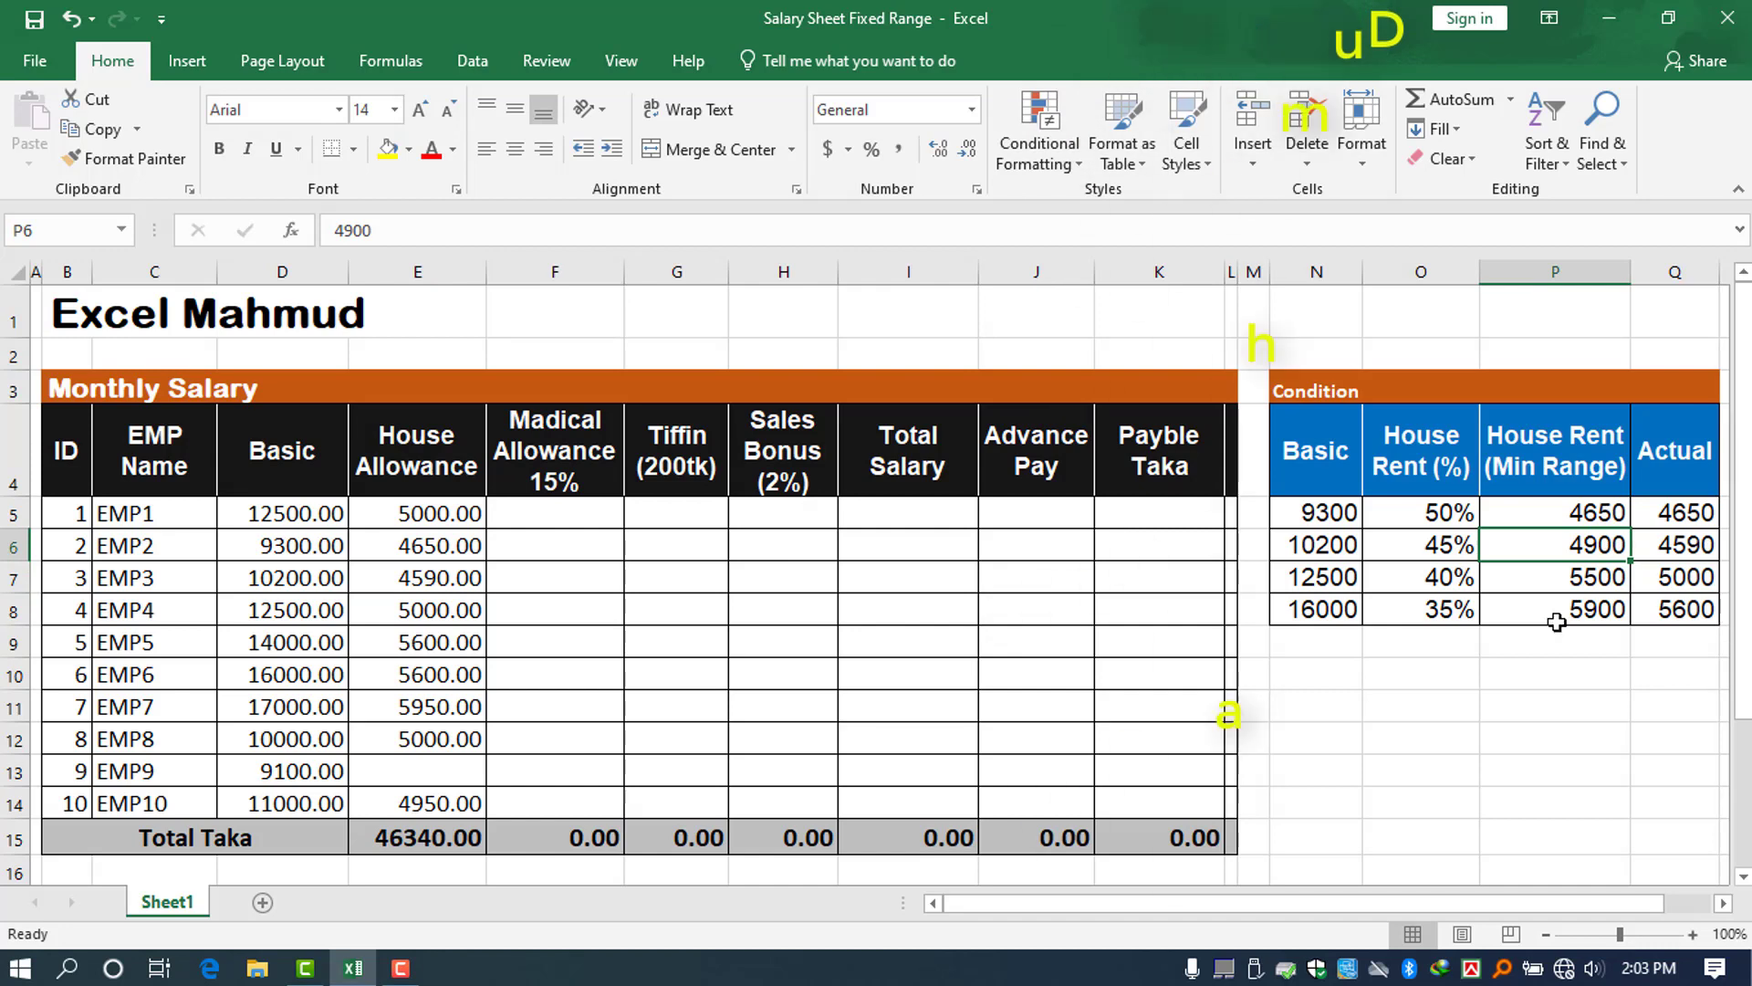
- Edit E5's formula with the cursor after $O$8 in the first IF line
{"action": "left_click", "coordinate": [443, 519]}
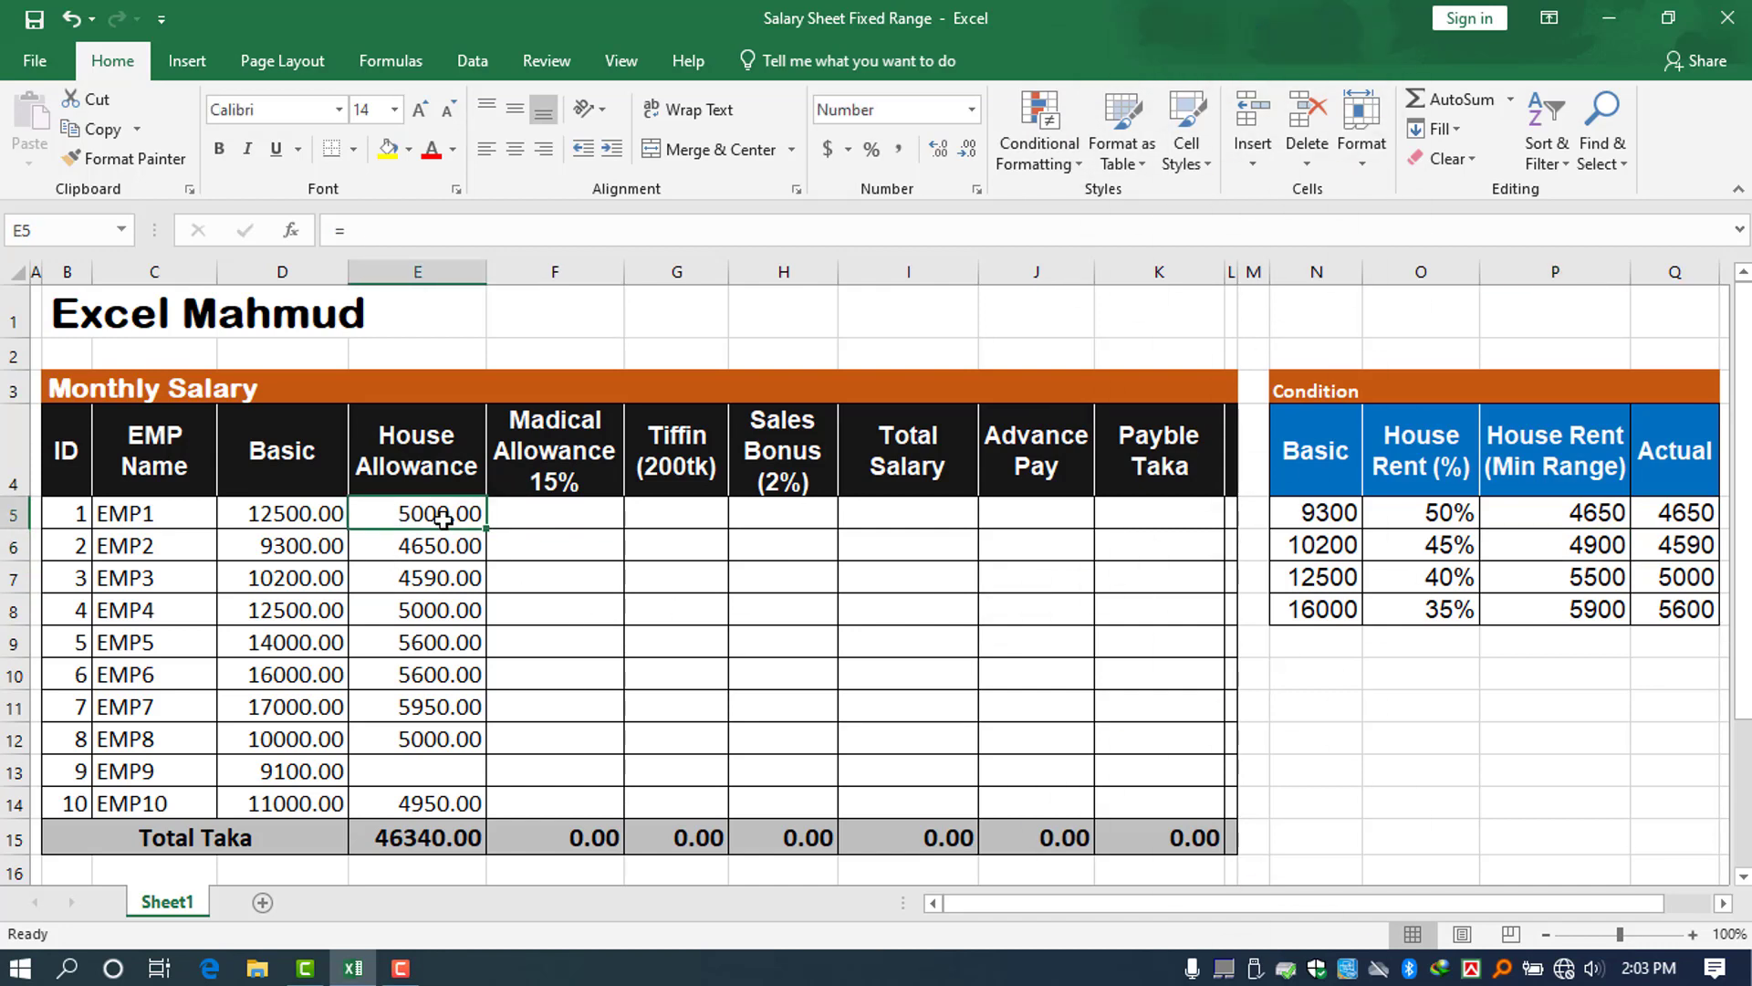
{"action": "double_click", "coordinate": [442, 520]}
{"action": "left_click", "coordinate": [591, 549]}
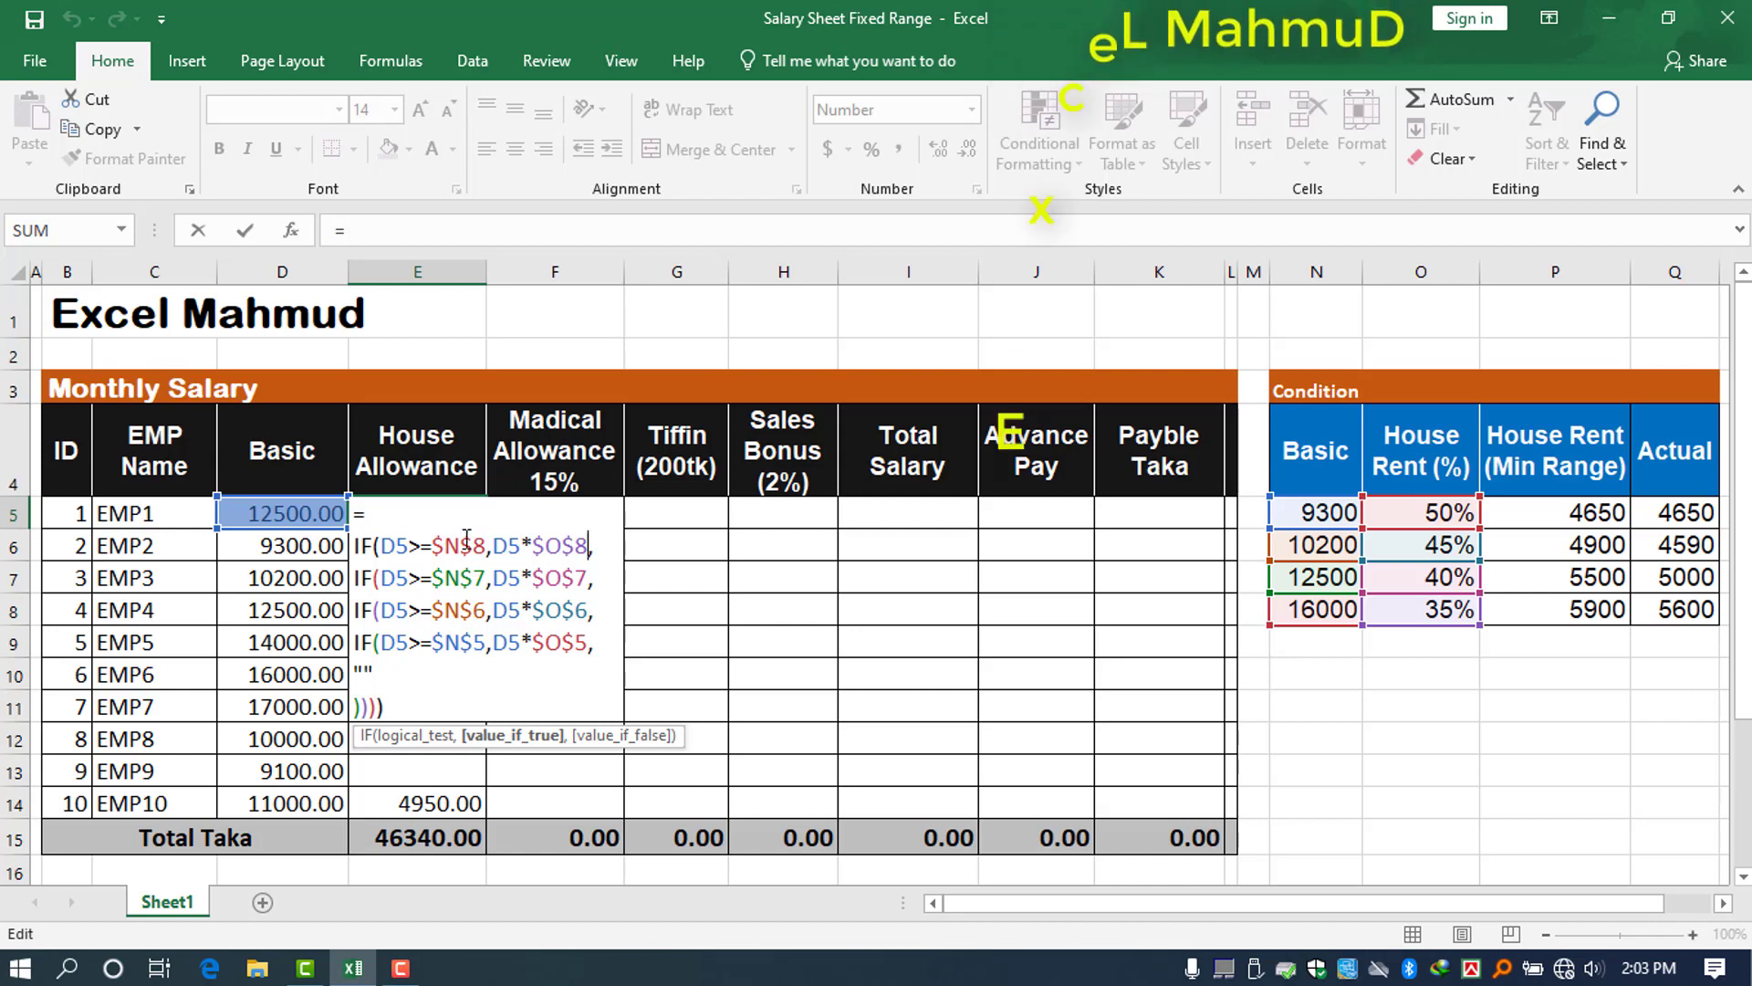
{"action": "left_click_drag", "start_coordinate": [599, 542], "coordinate": [354, 545]}
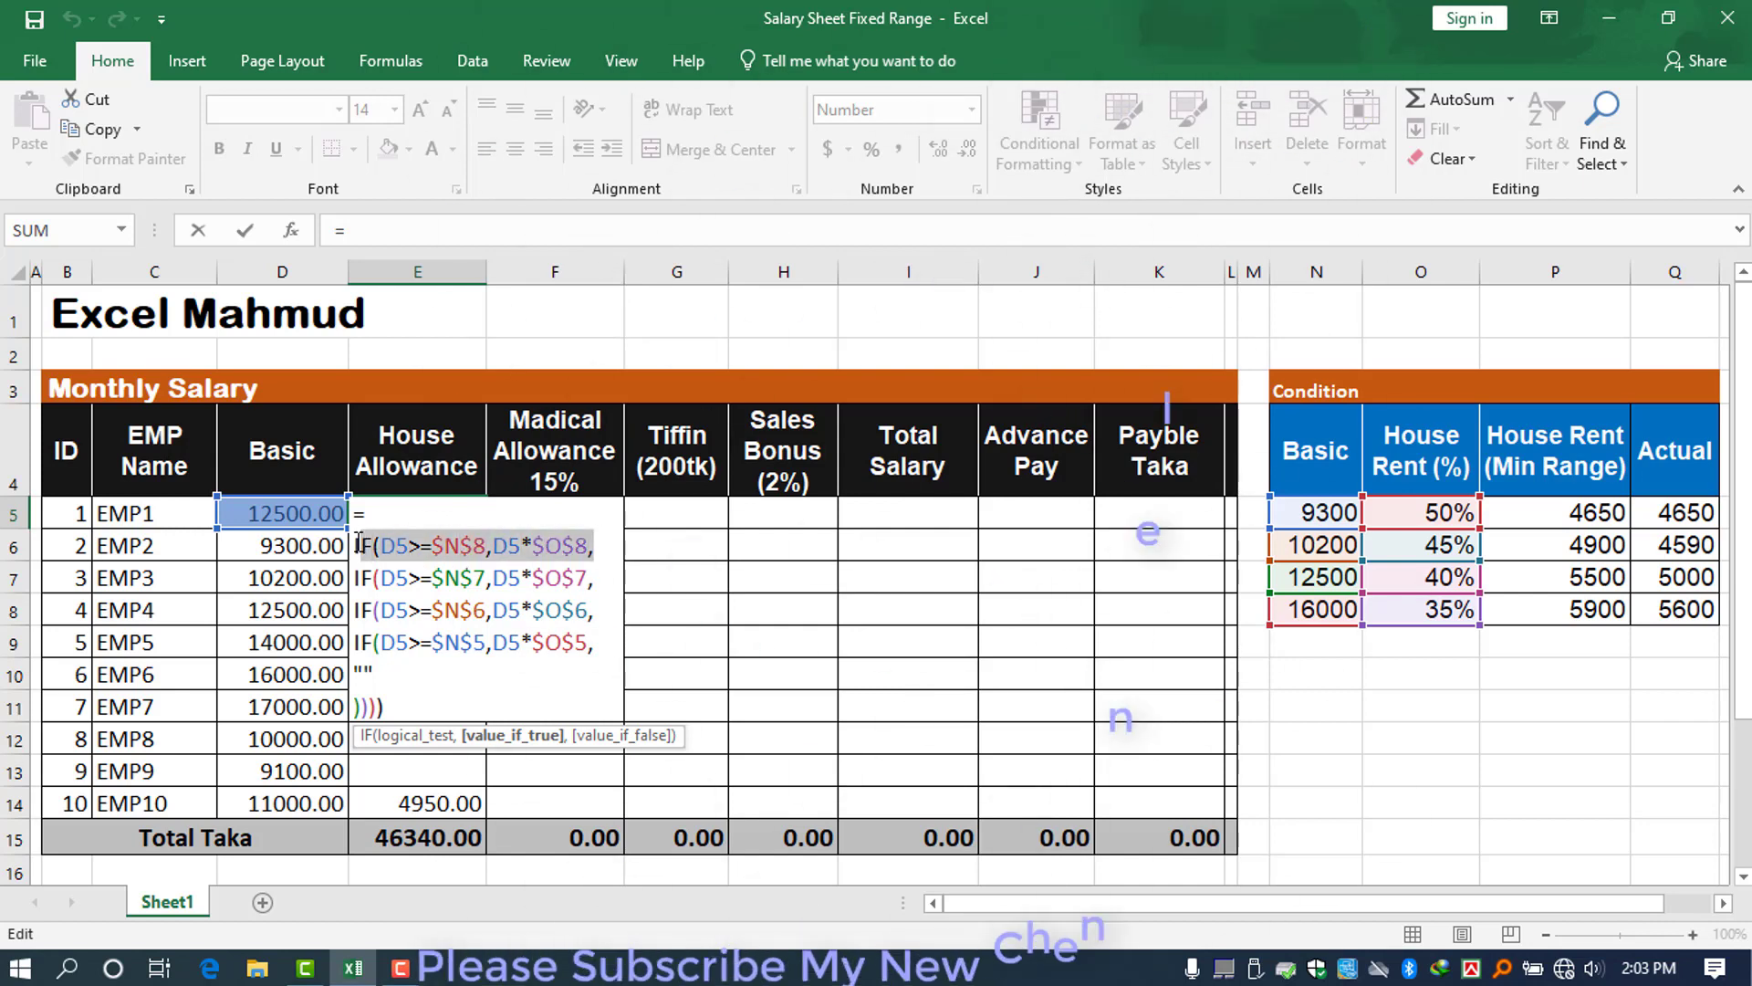
{"action": "left_click_drag", "start_coordinate": [494, 545], "coordinate": [593, 546]}
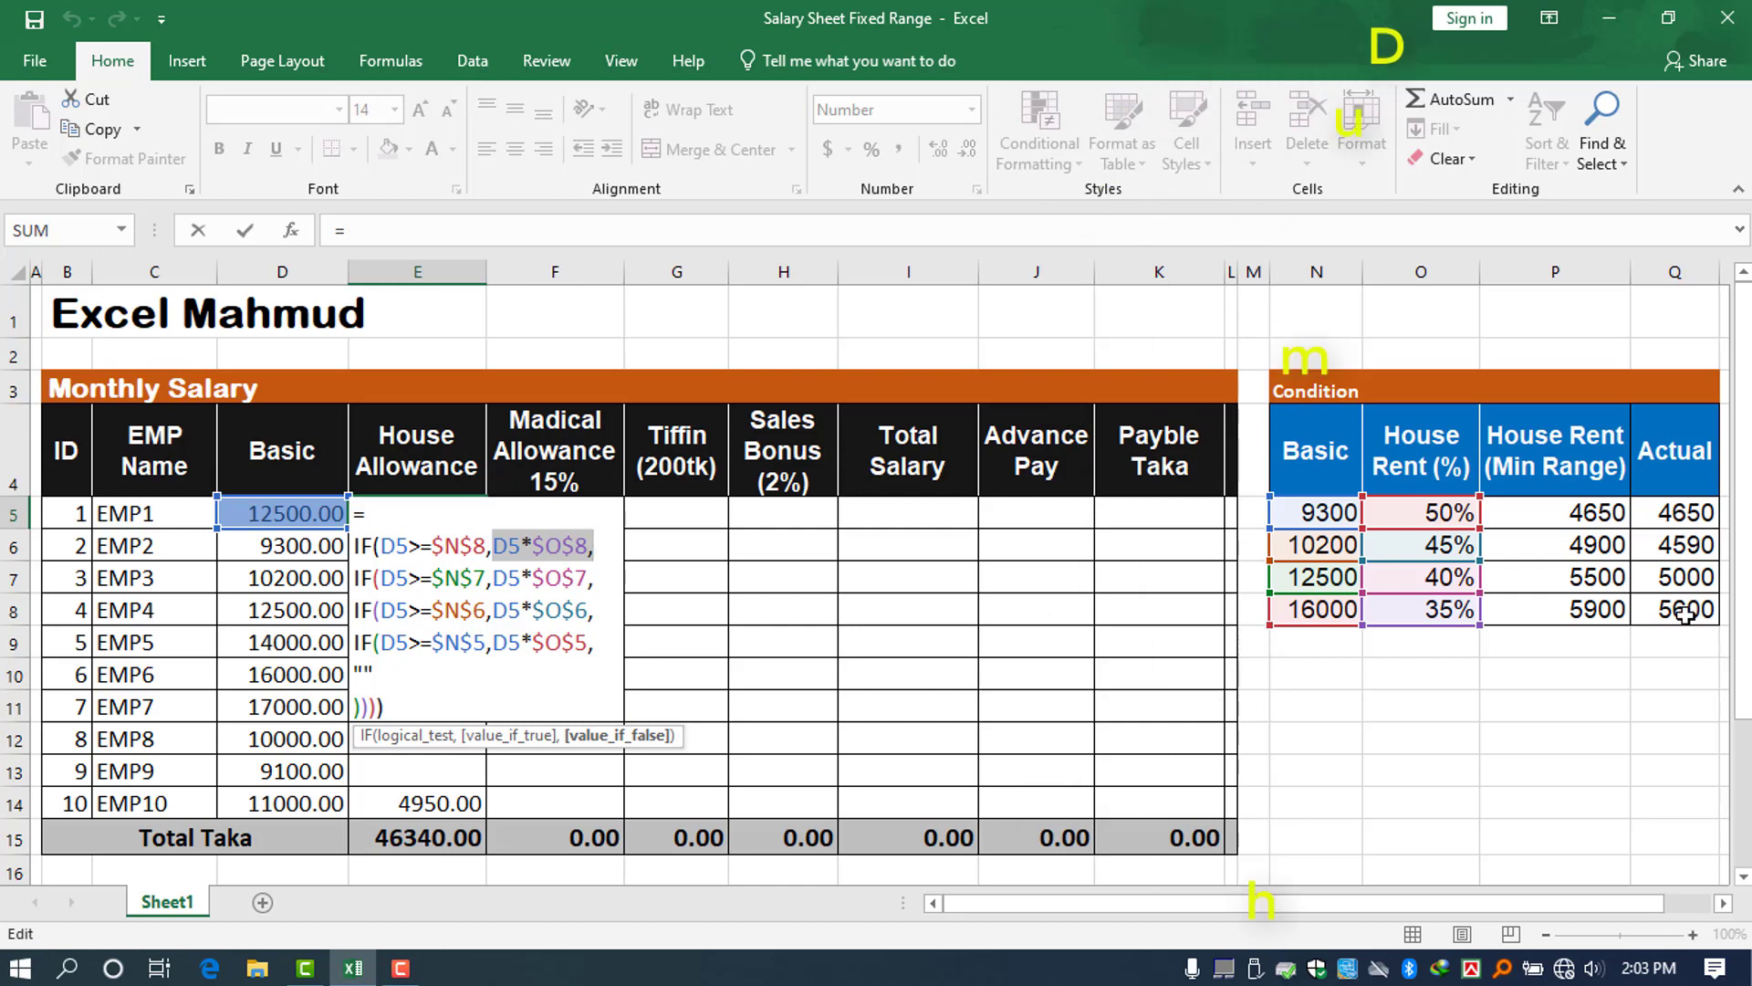
{"action": "key", "text": "Return"}
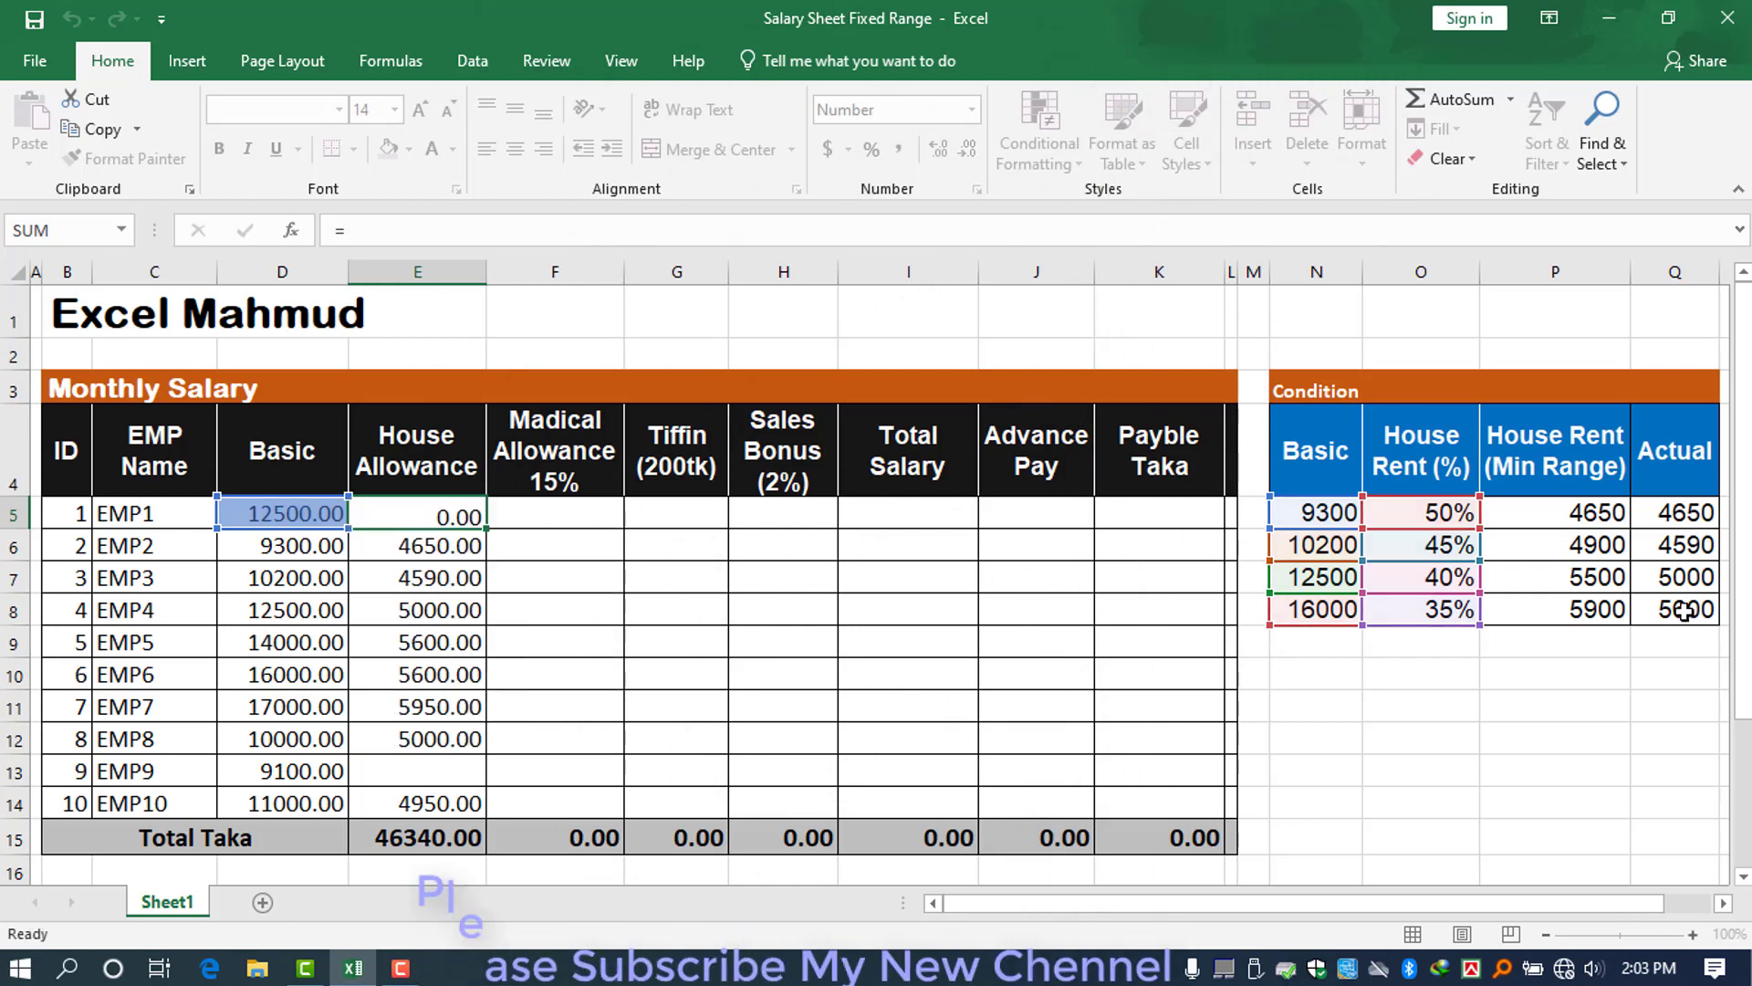
{"action": "key", "text": "Return"}
{"action": "left_click_drag", "start_coordinate": [316, 509], "coordinate": [557, 512]}
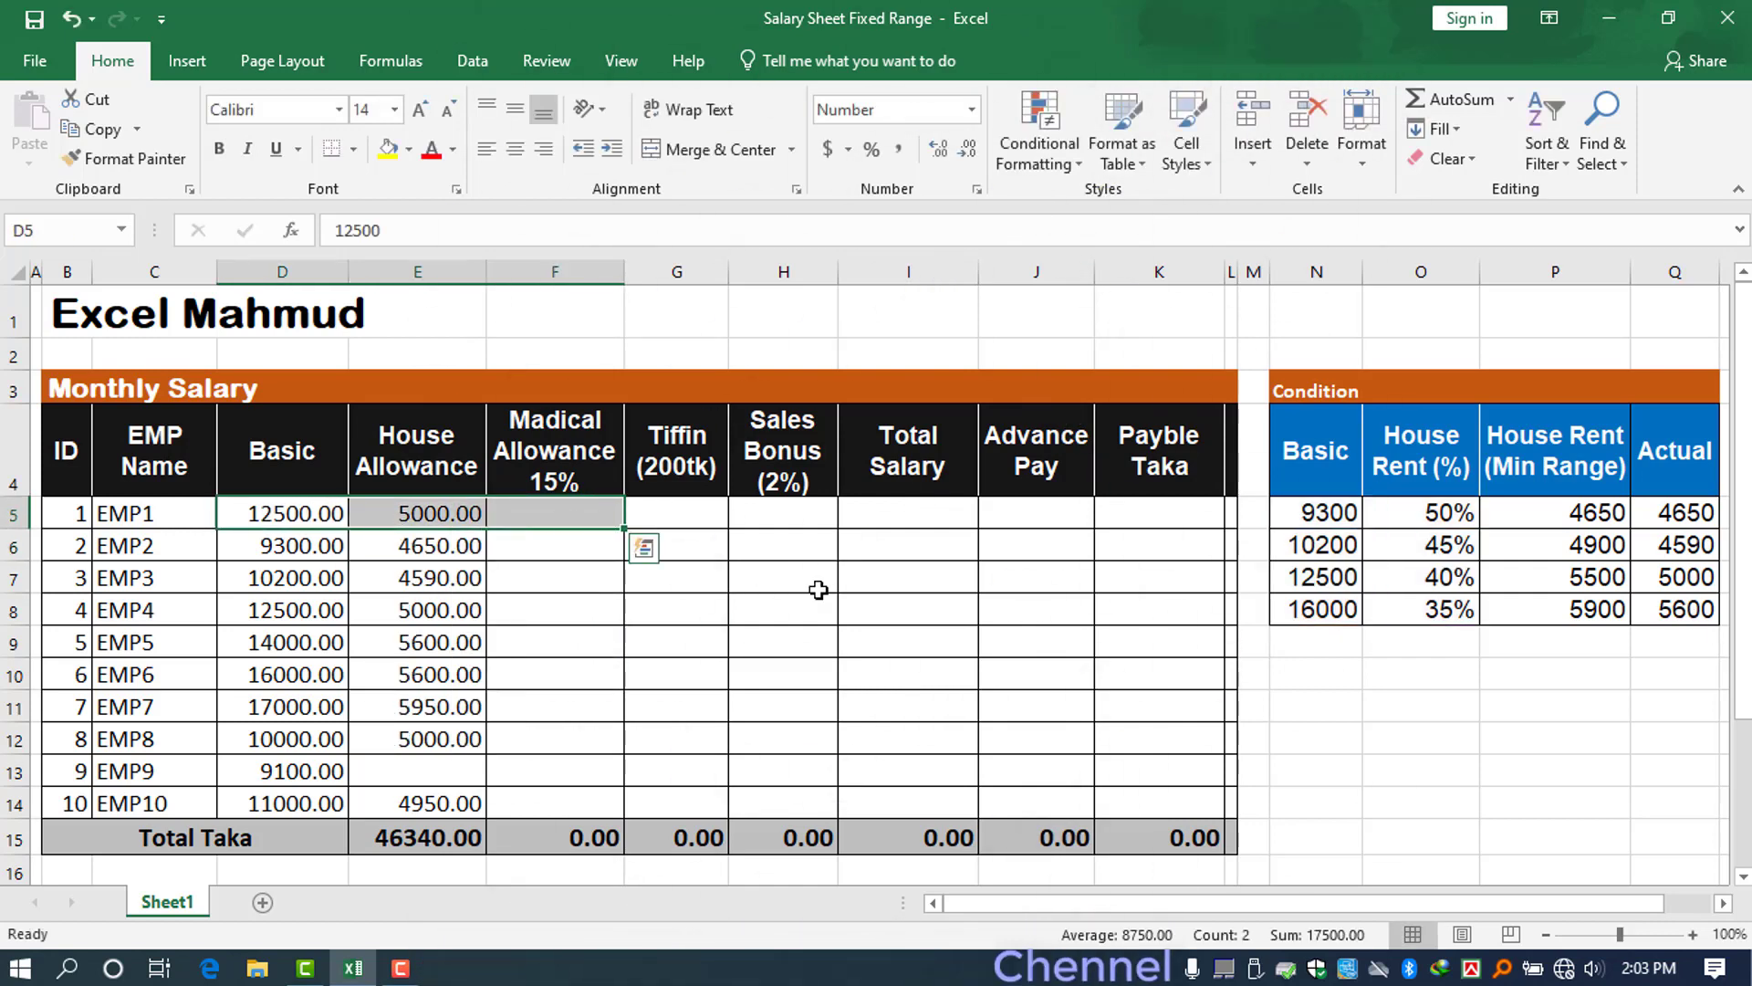
{"action": "left_click_drag", "start_coordinate": [1317, 575], "coordinate": [1584, 577]}
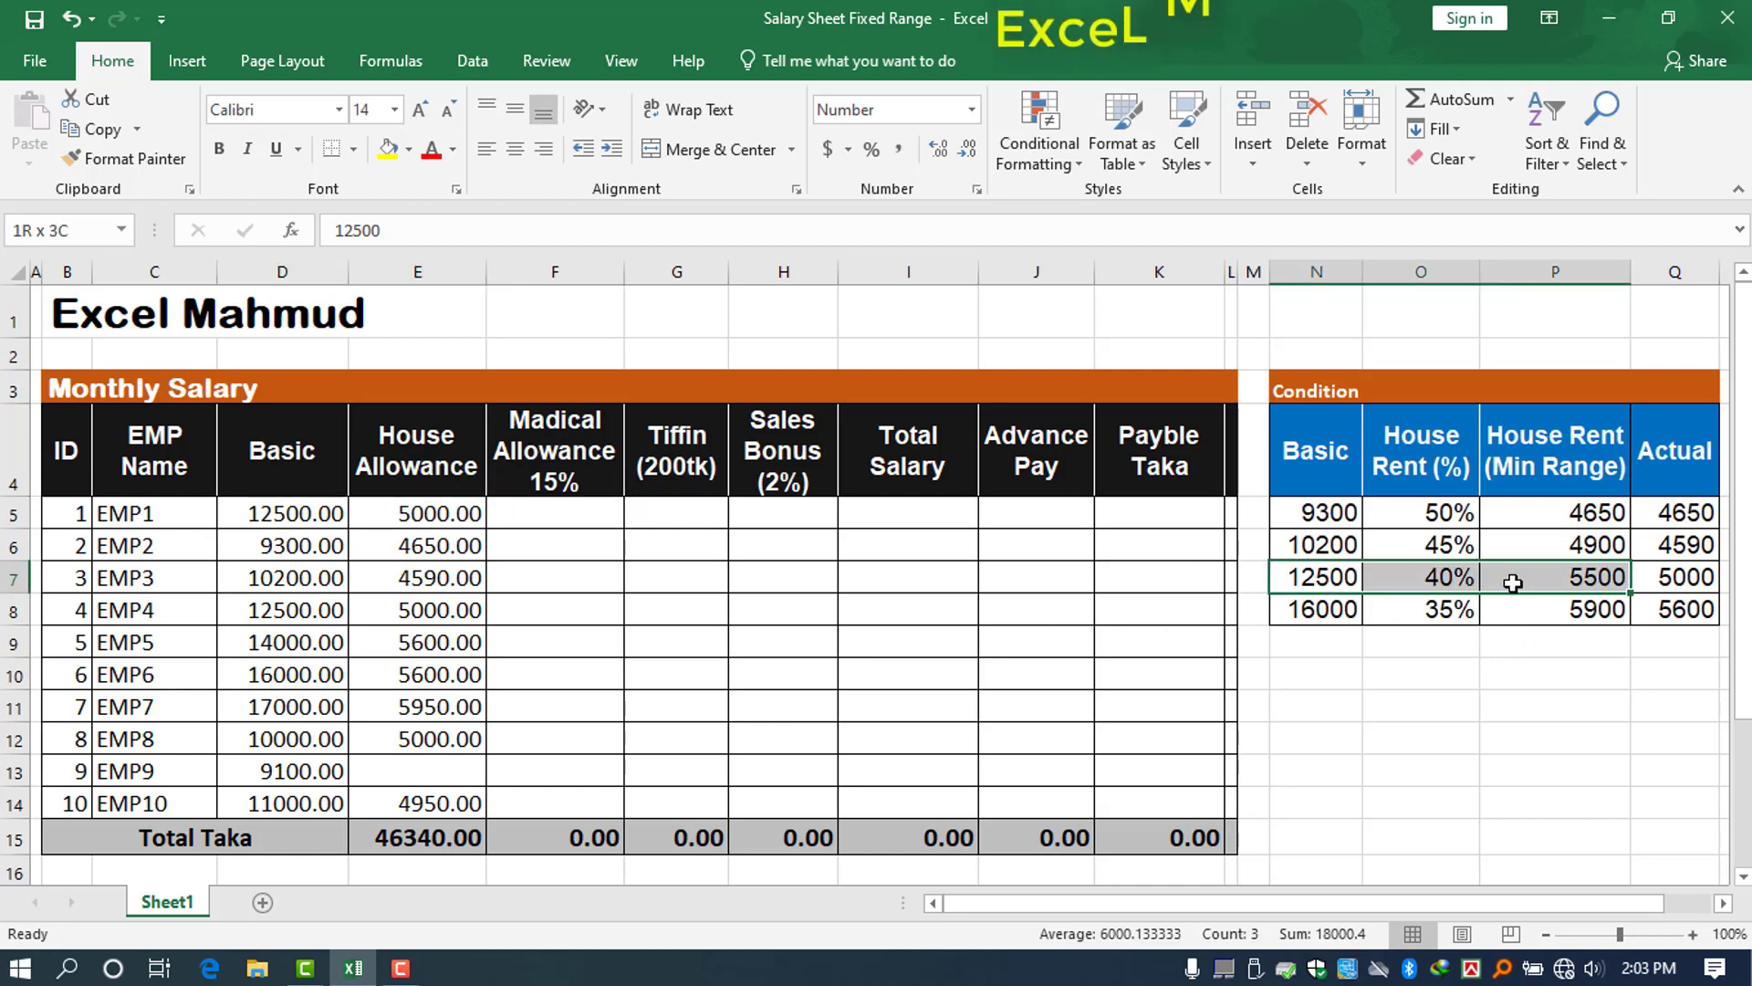
{"action": "double_click", "coordinate": [447, 513]}
{"action": "left_click", "coordinate": [447, 513]}
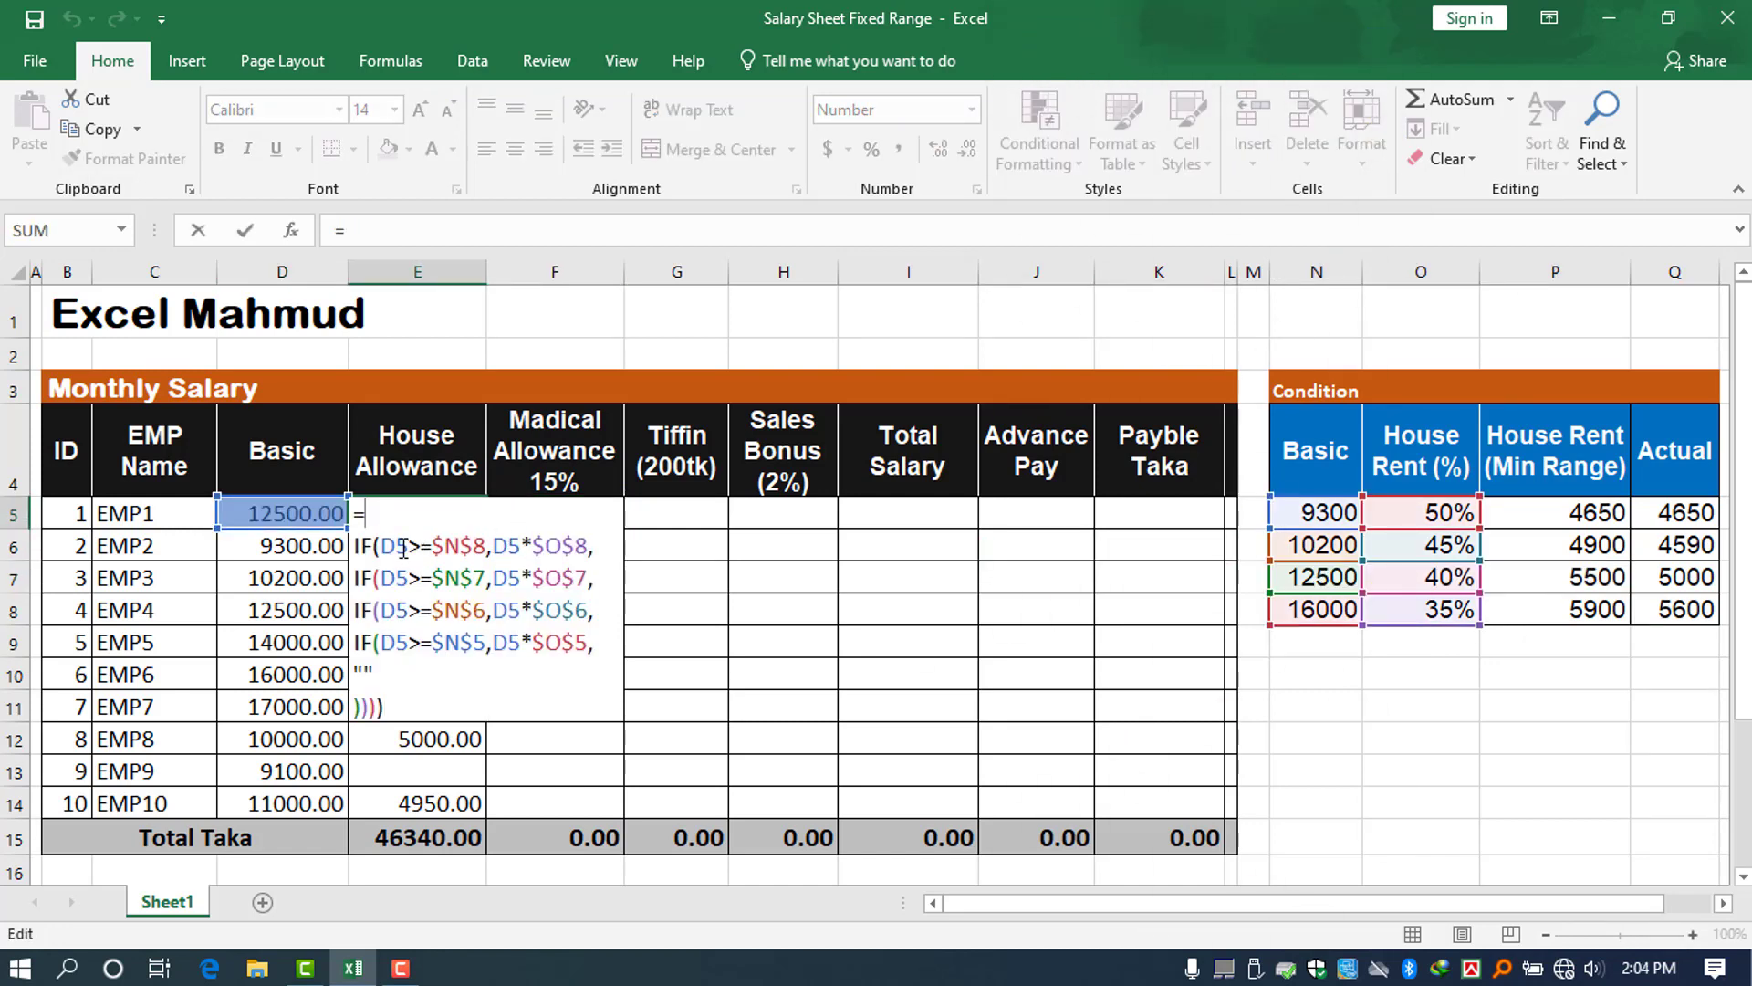
{"action": "left_click_drag", "start_coordinate": [403, 549], "coordinate": [531, 545]}
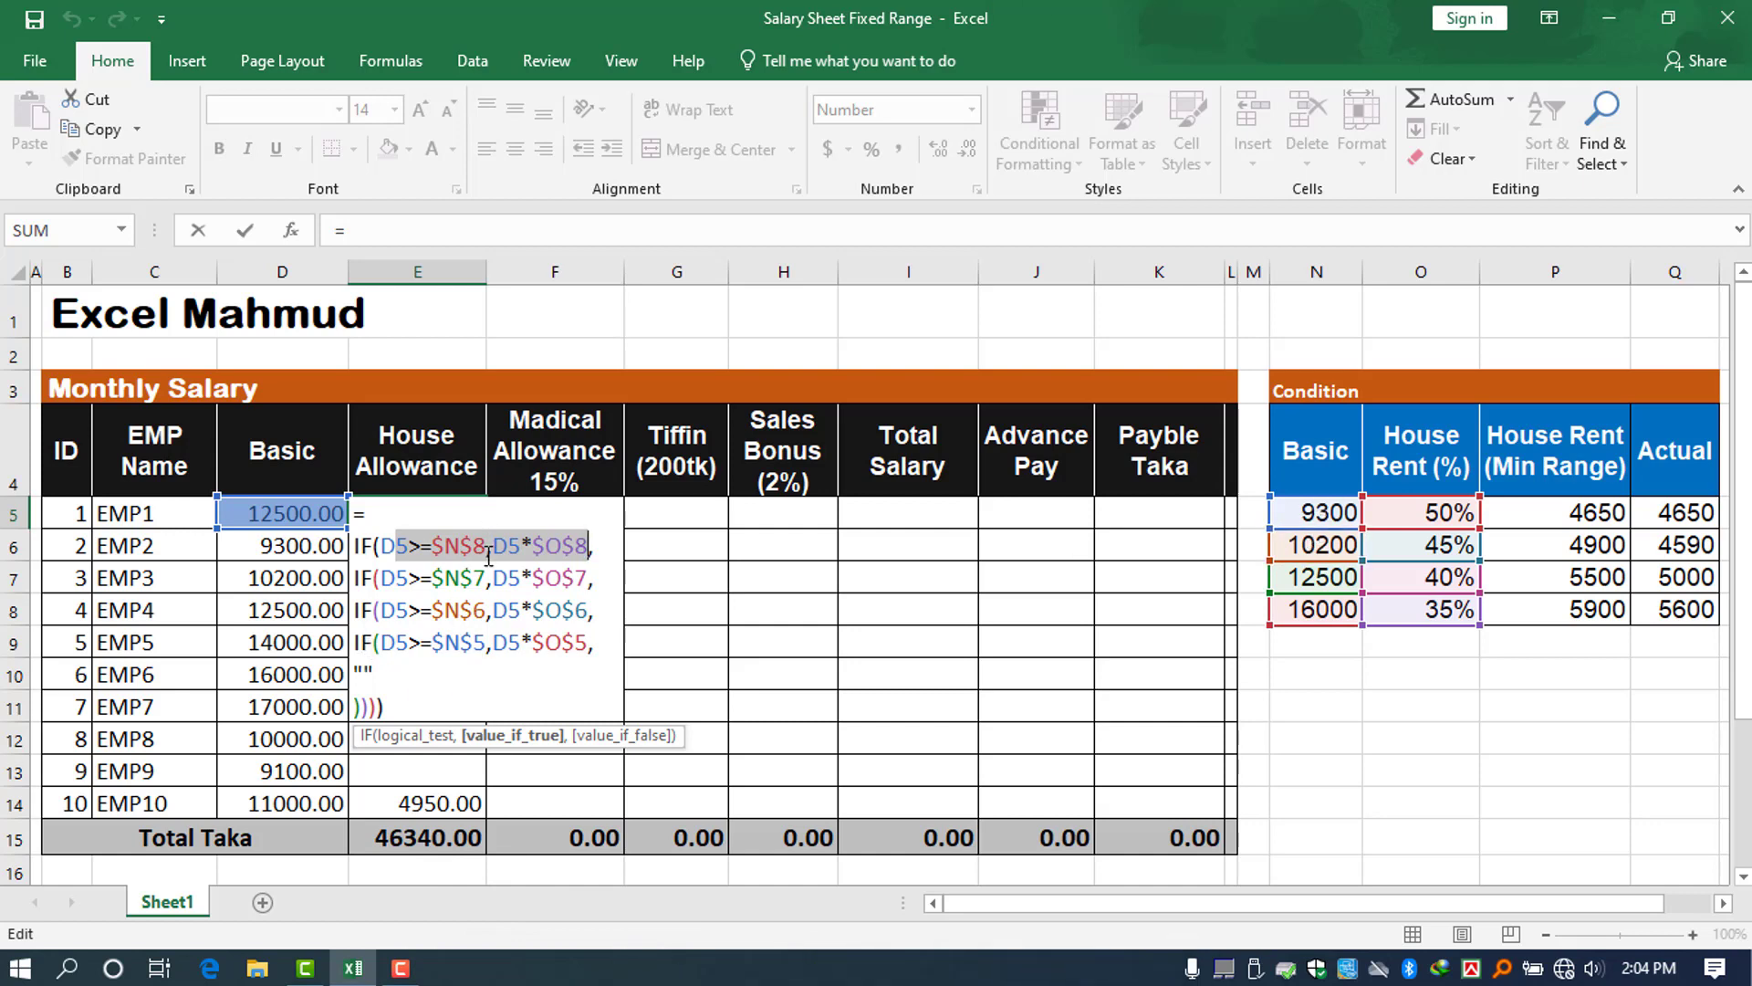
{"action": "left_click_drag", "start_coordinate": [487, 545], "coordinate": [563, 546]}
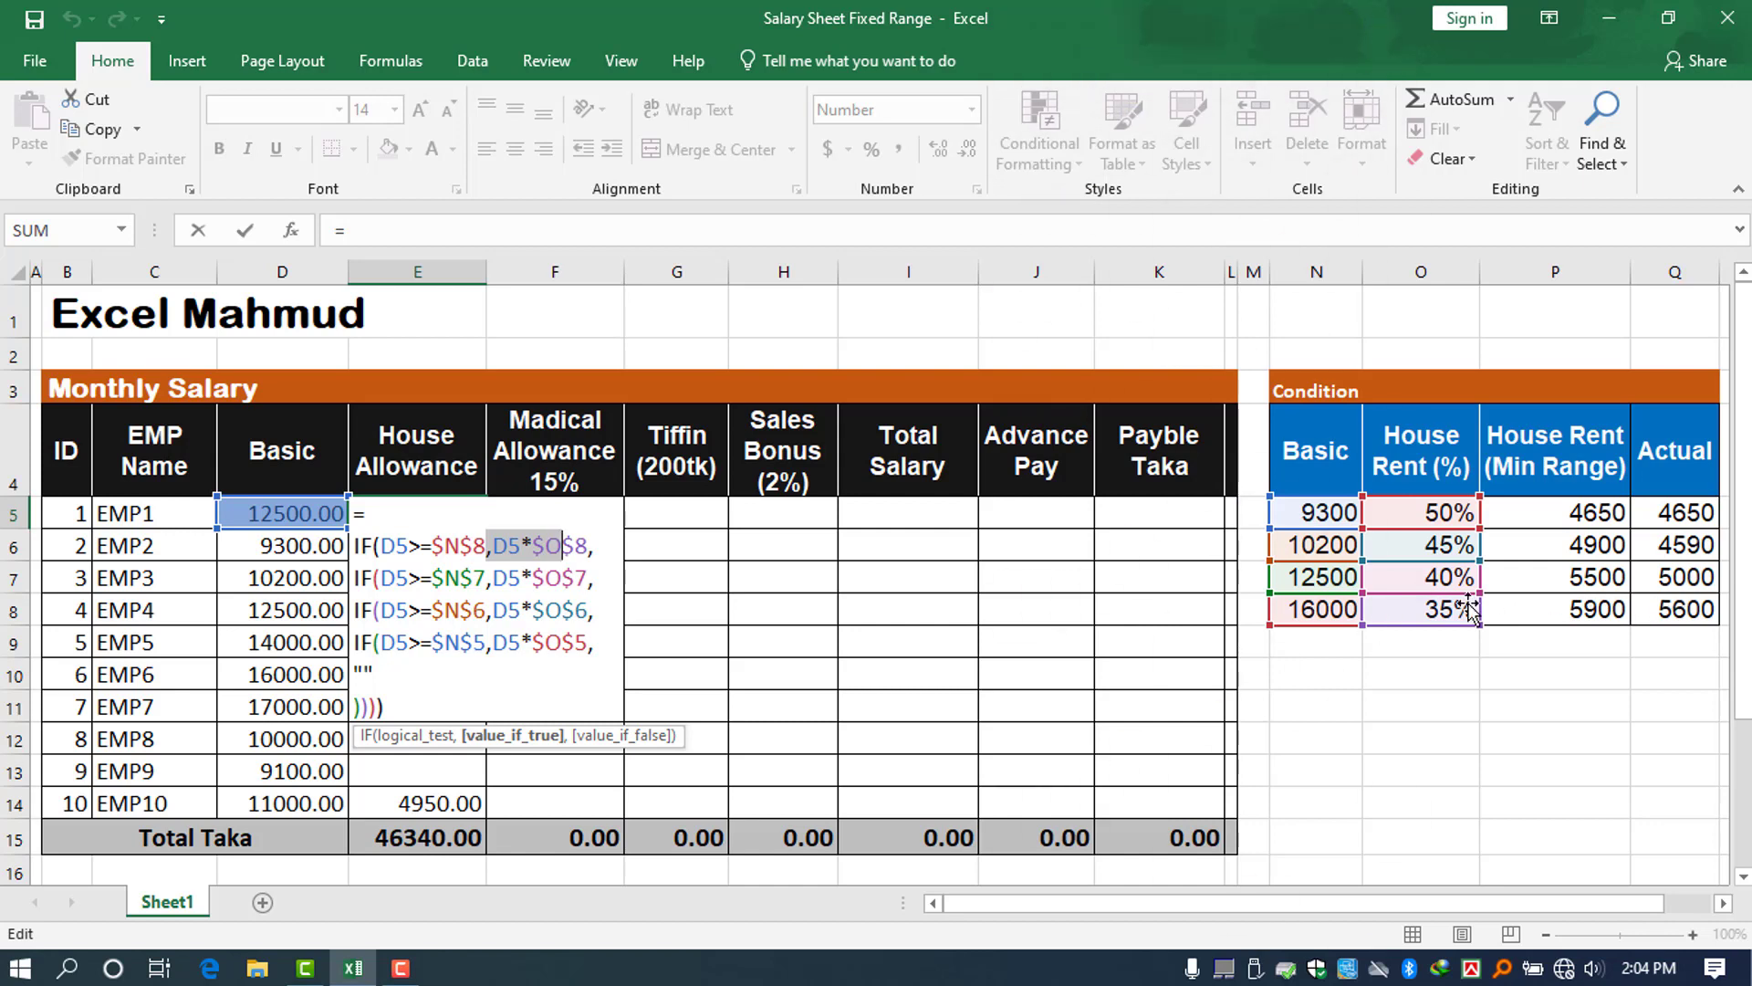
{"action": "left_click_drag", "start_coordinate": [594, 546], "coordinate": [485, 547]}
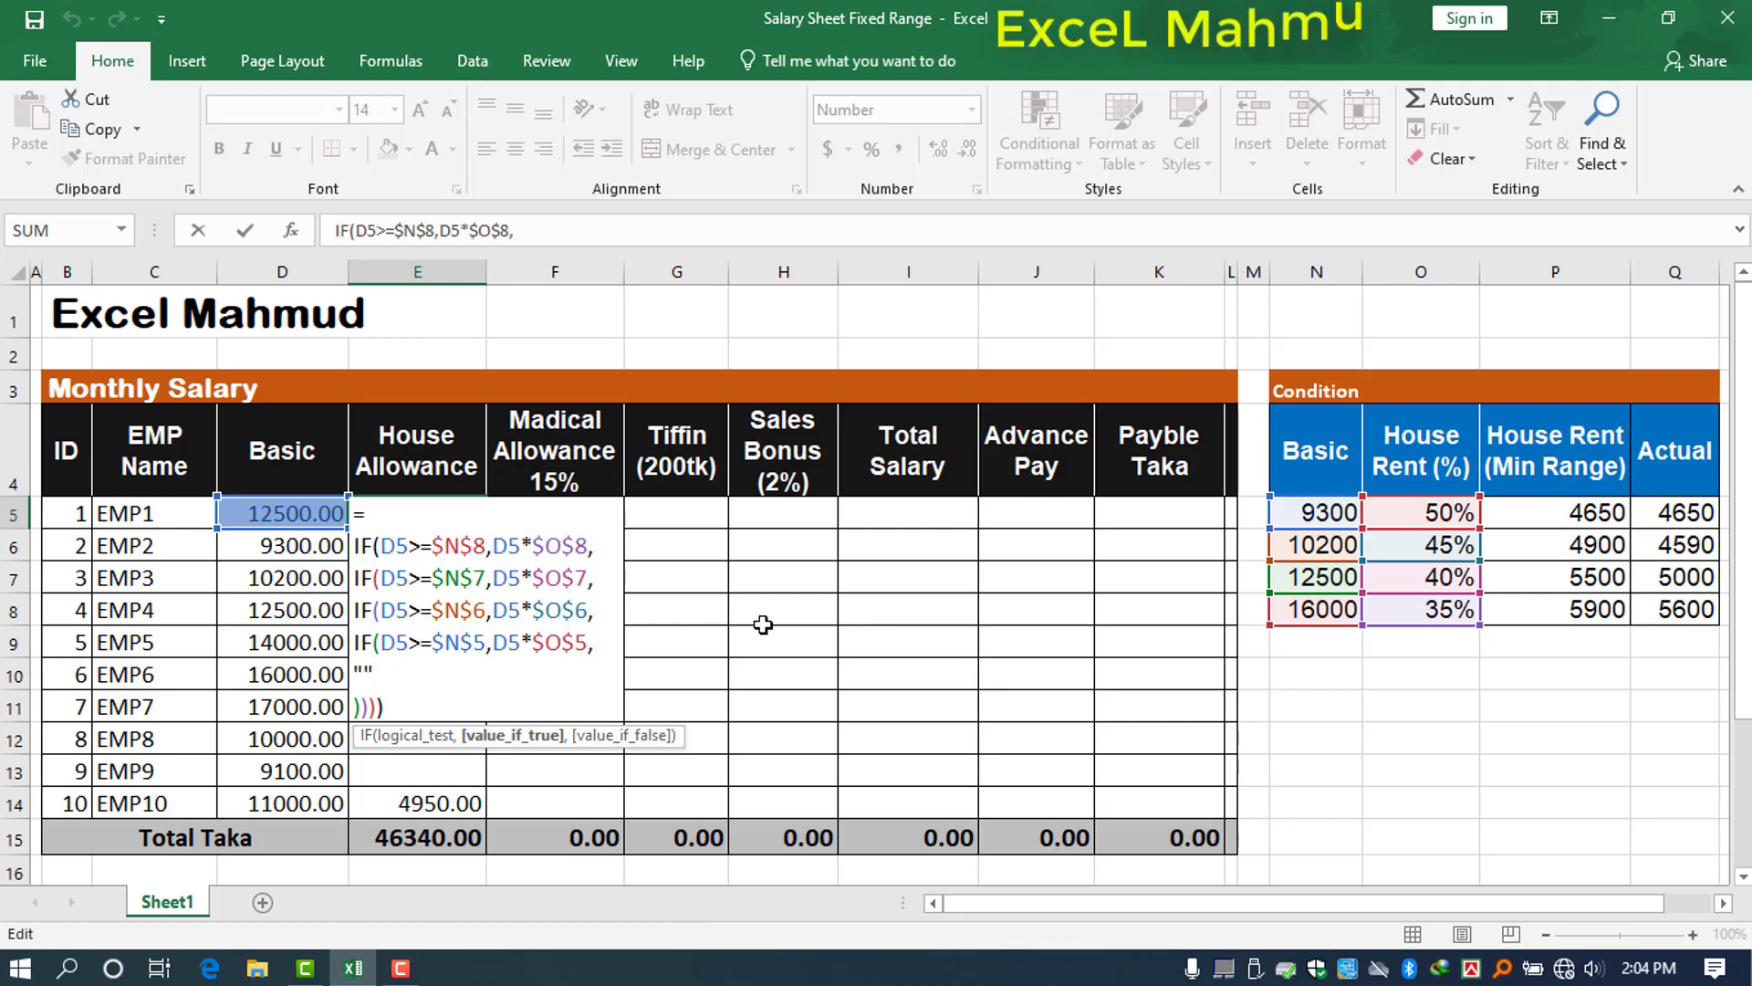
- Wrap the first tier's result in an inner IF testing D5*$O$8 against Min Range P8
{"action": "type", "text": "IF"}
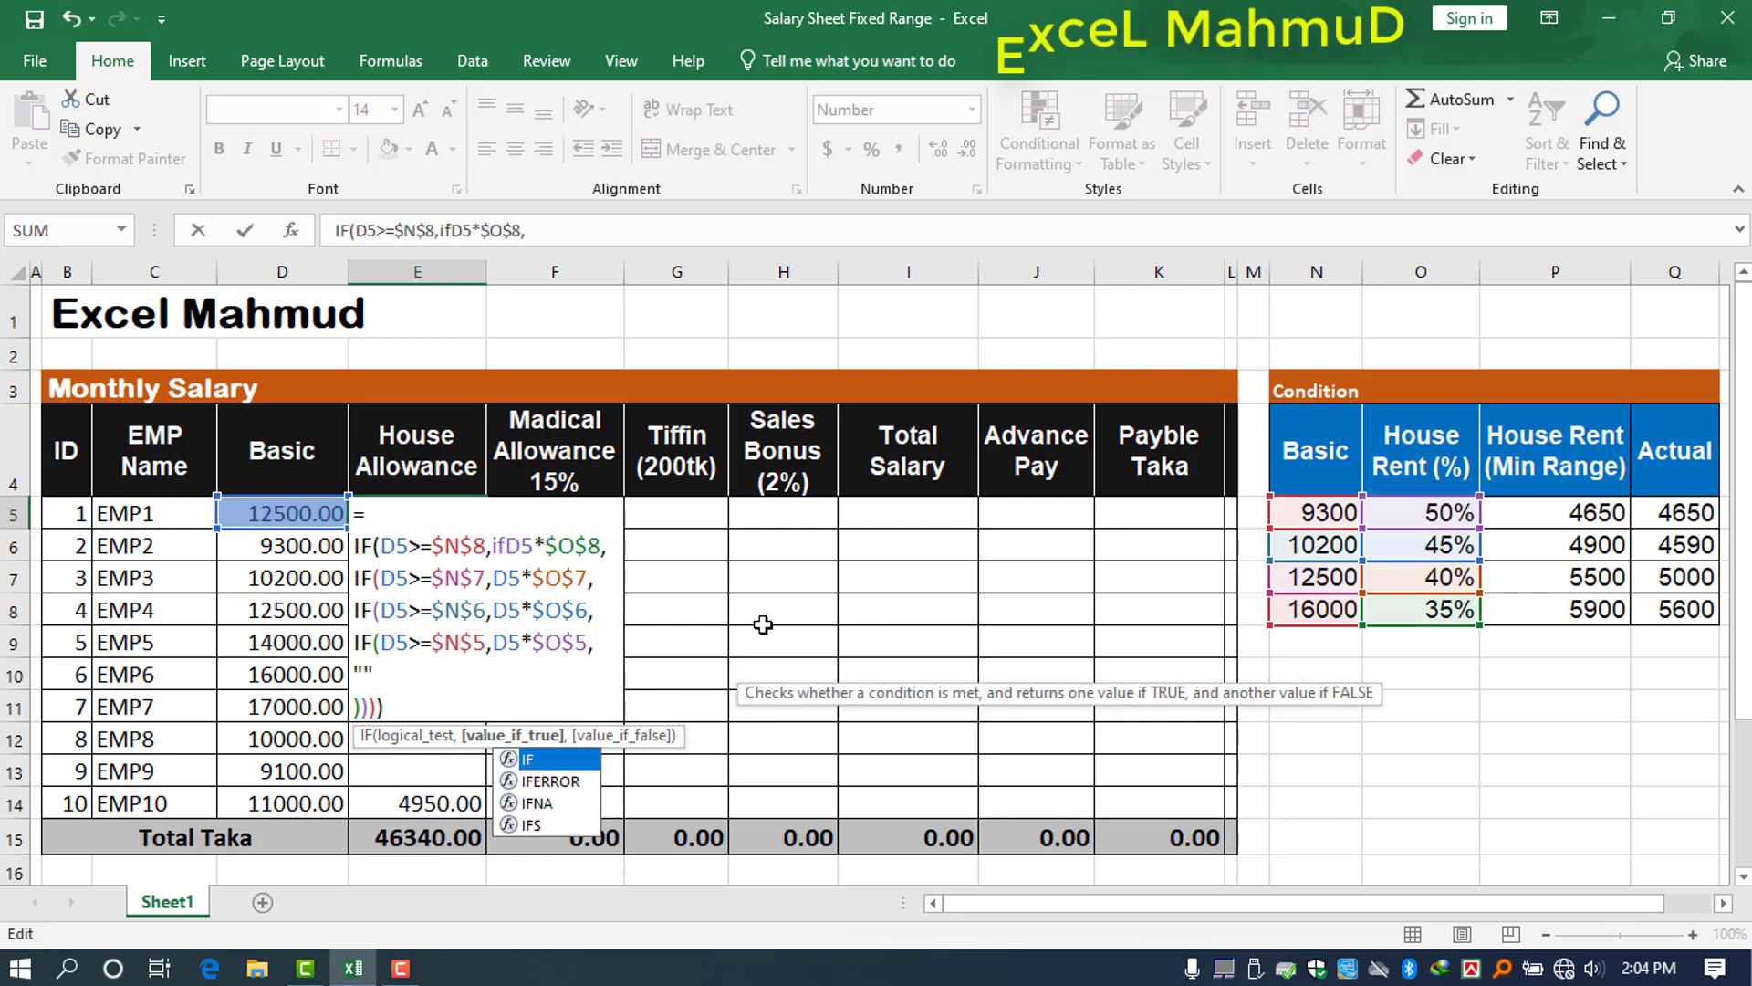
{"action": "type", "text": "("}
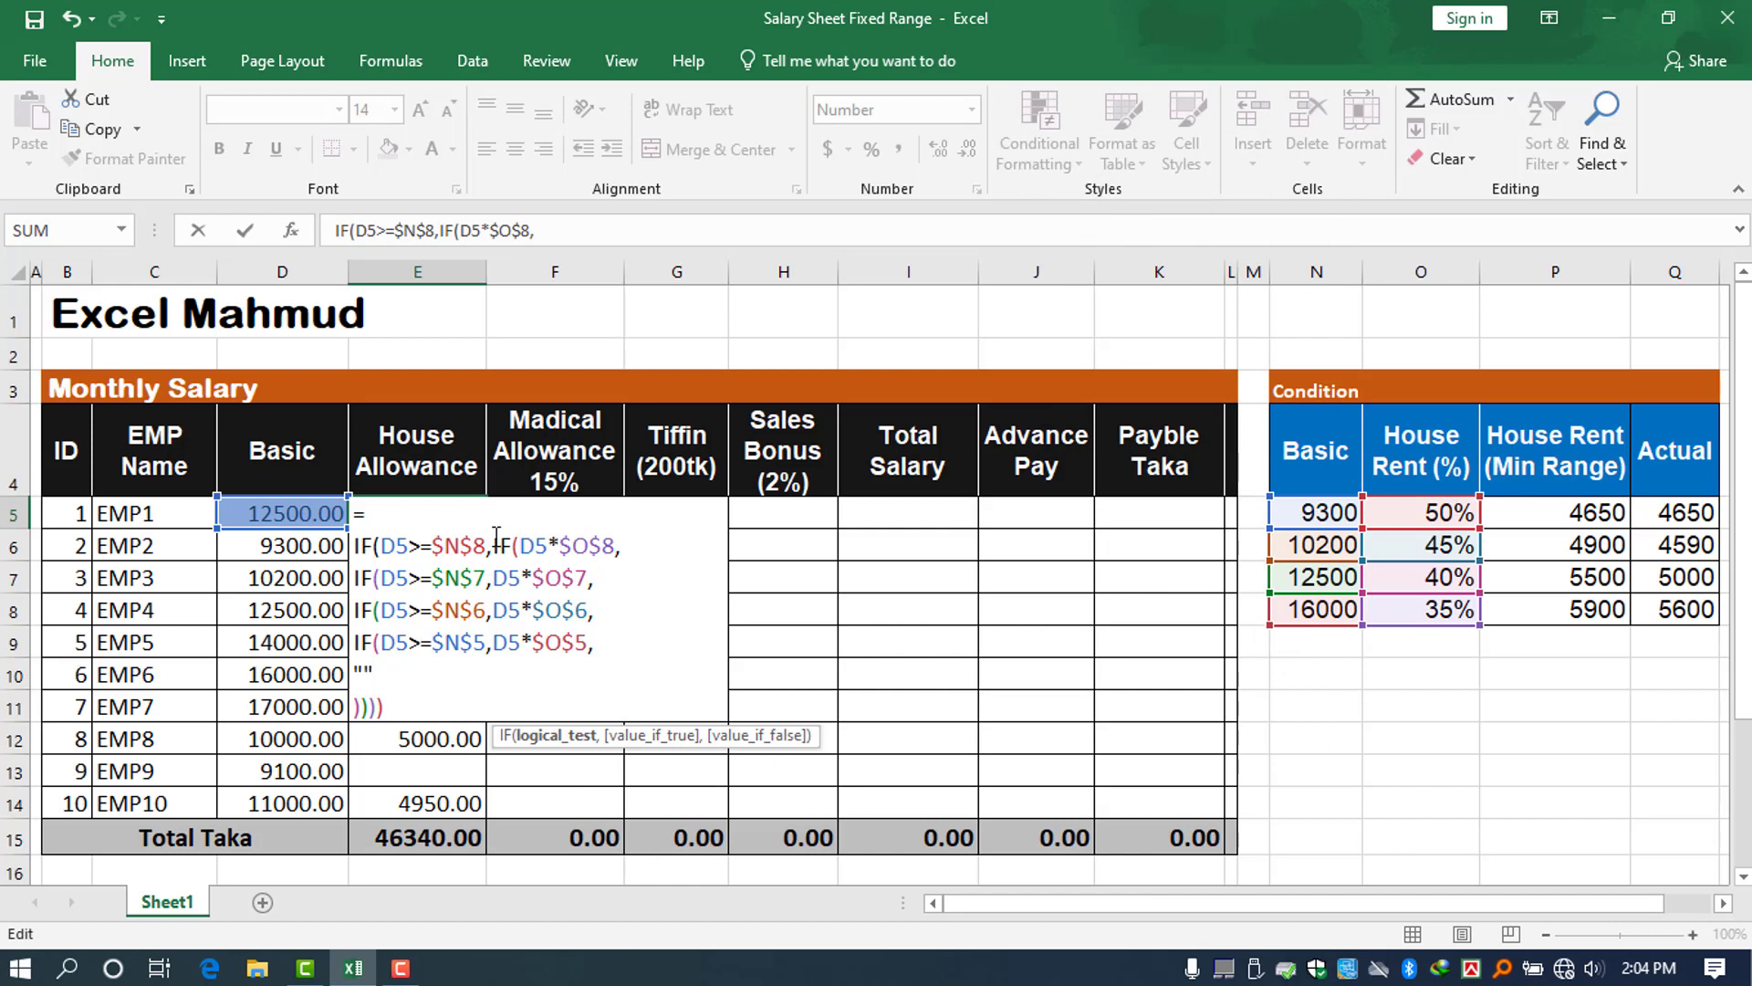
{"action": "left_click", "coordinate": [496, 545]}
{"action": "type", "text": "("}
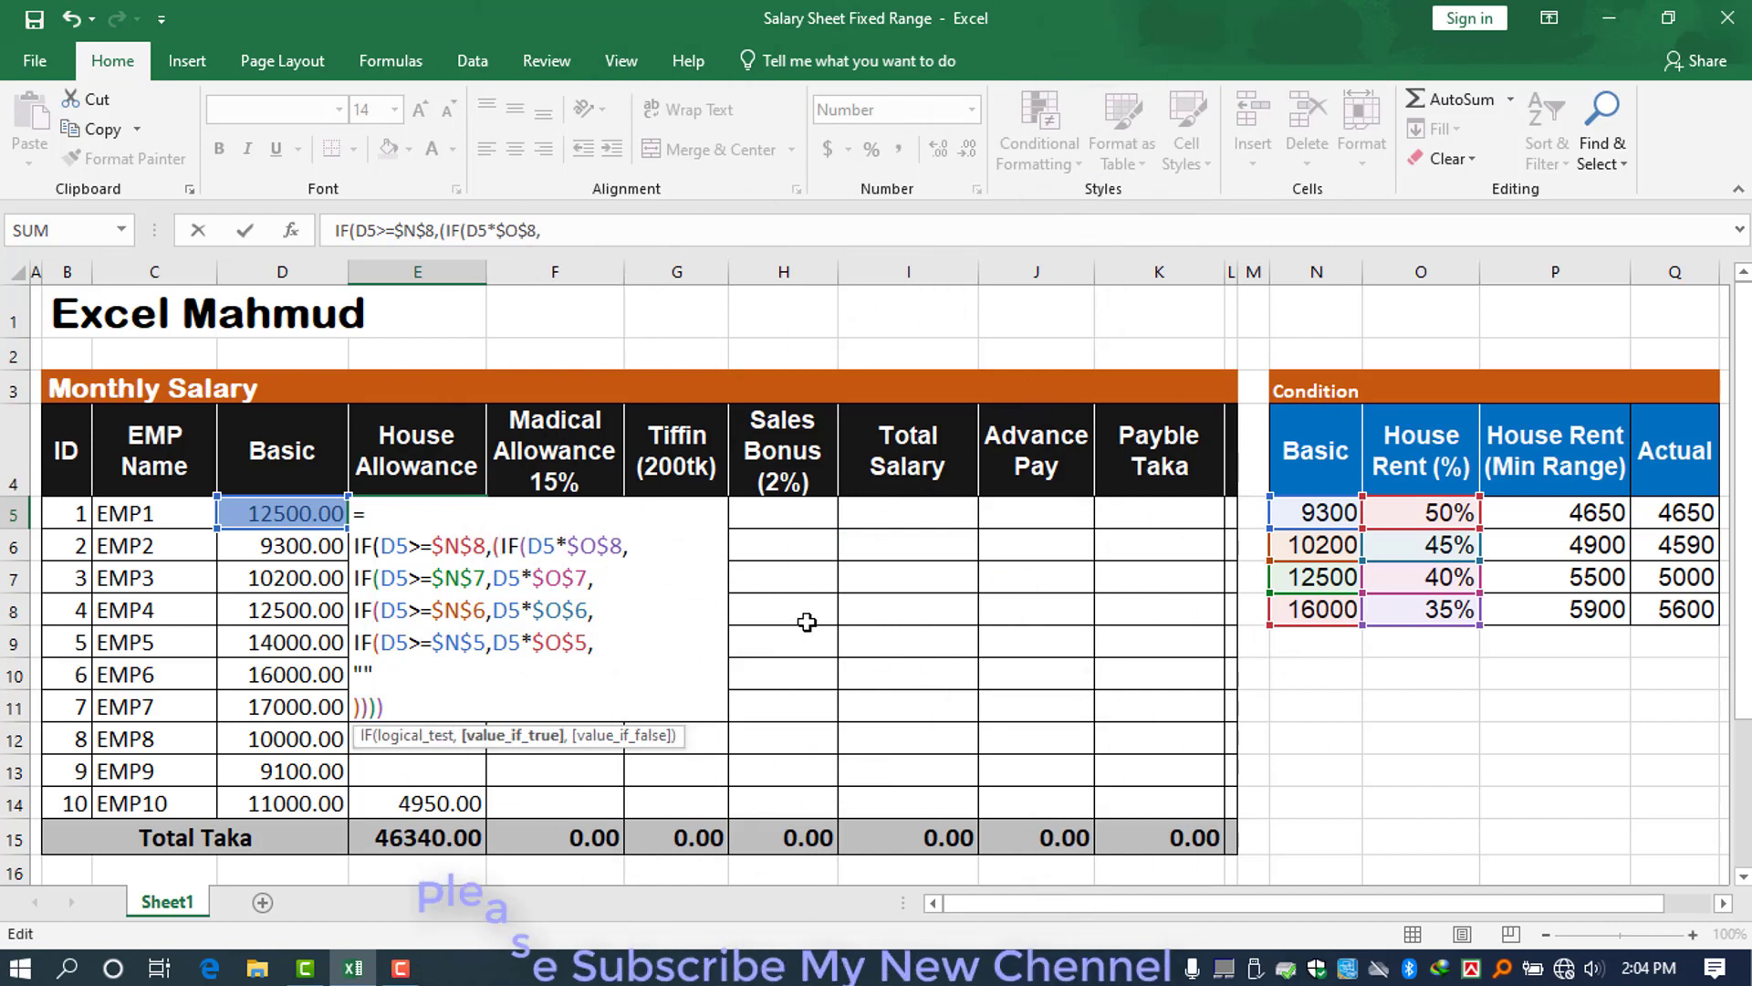
{"action": "left_click", "coordinate": [623, 545]}
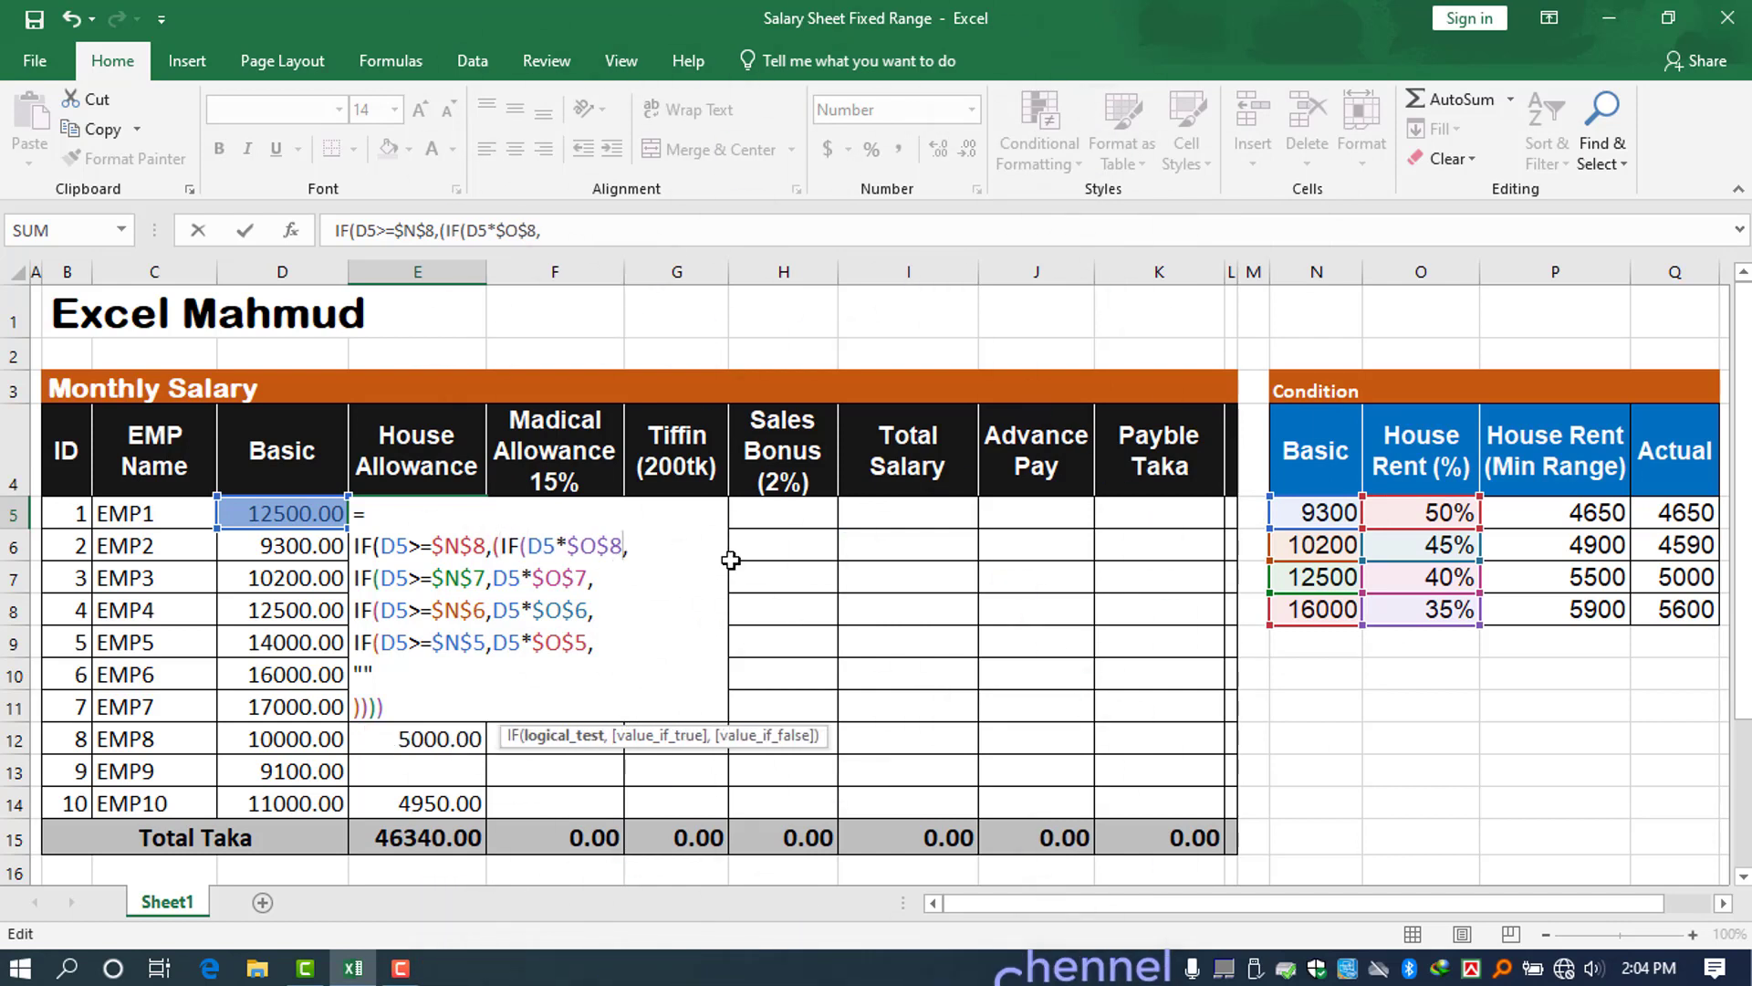
{"action": "type", "text": ")"}
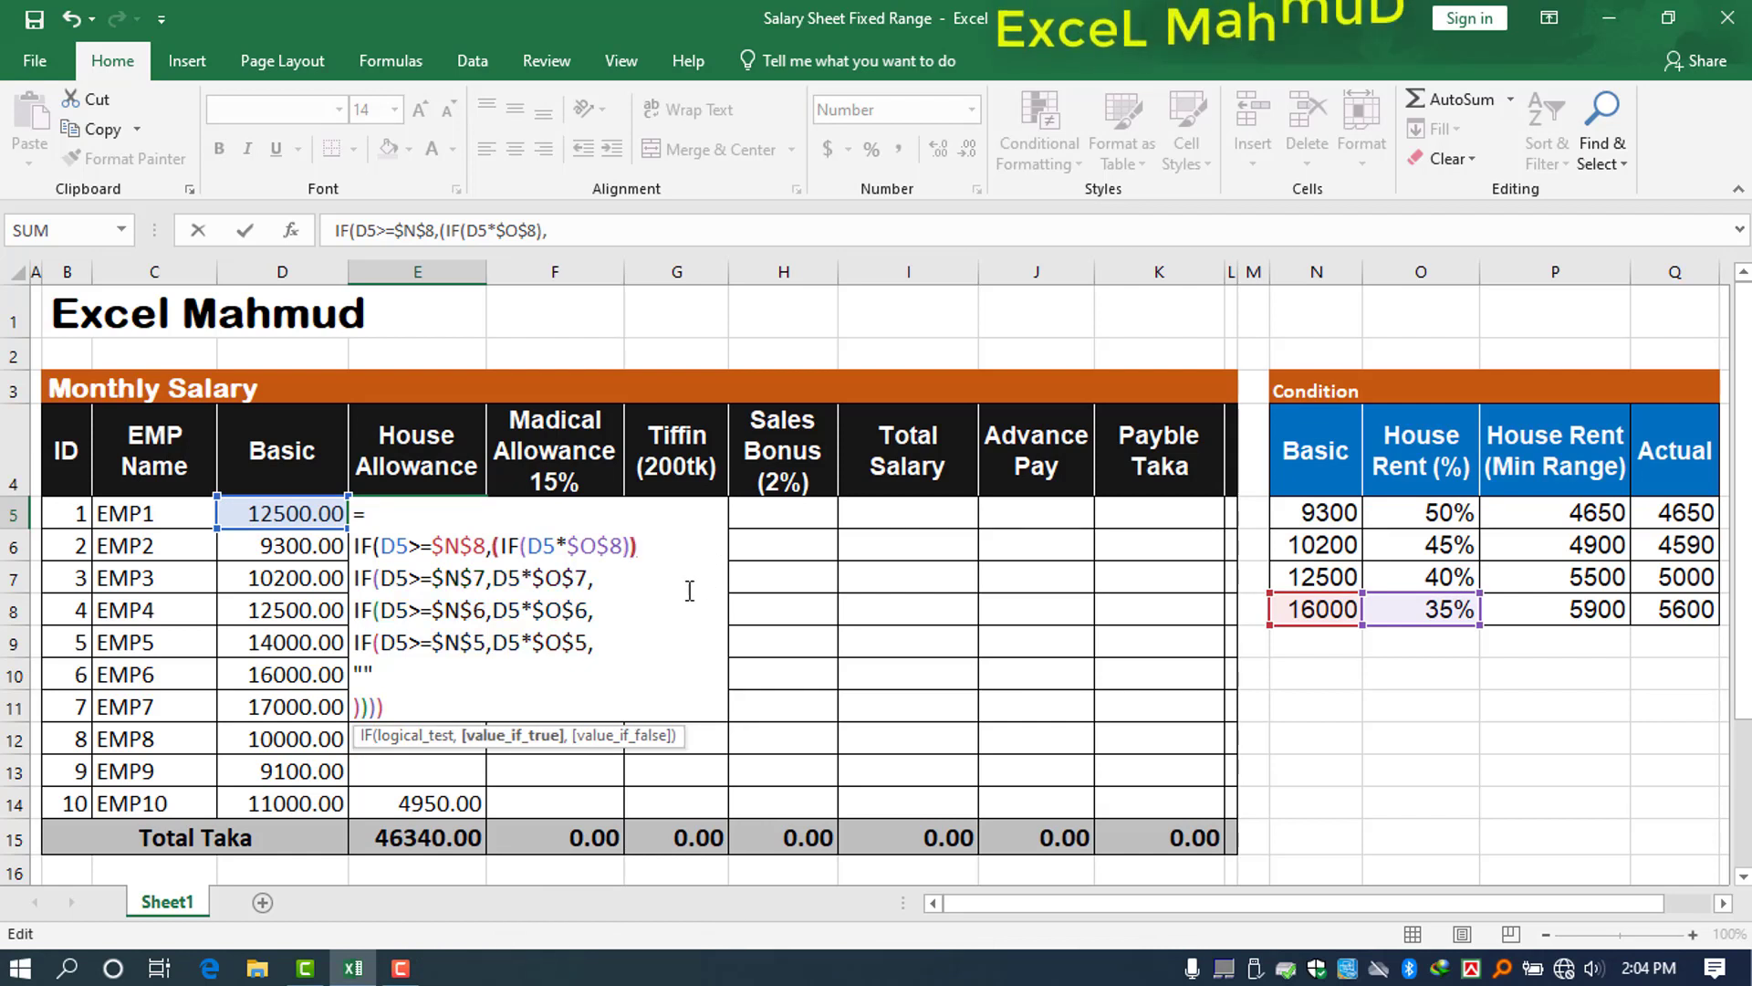
{"action": "type", "text": ")"}
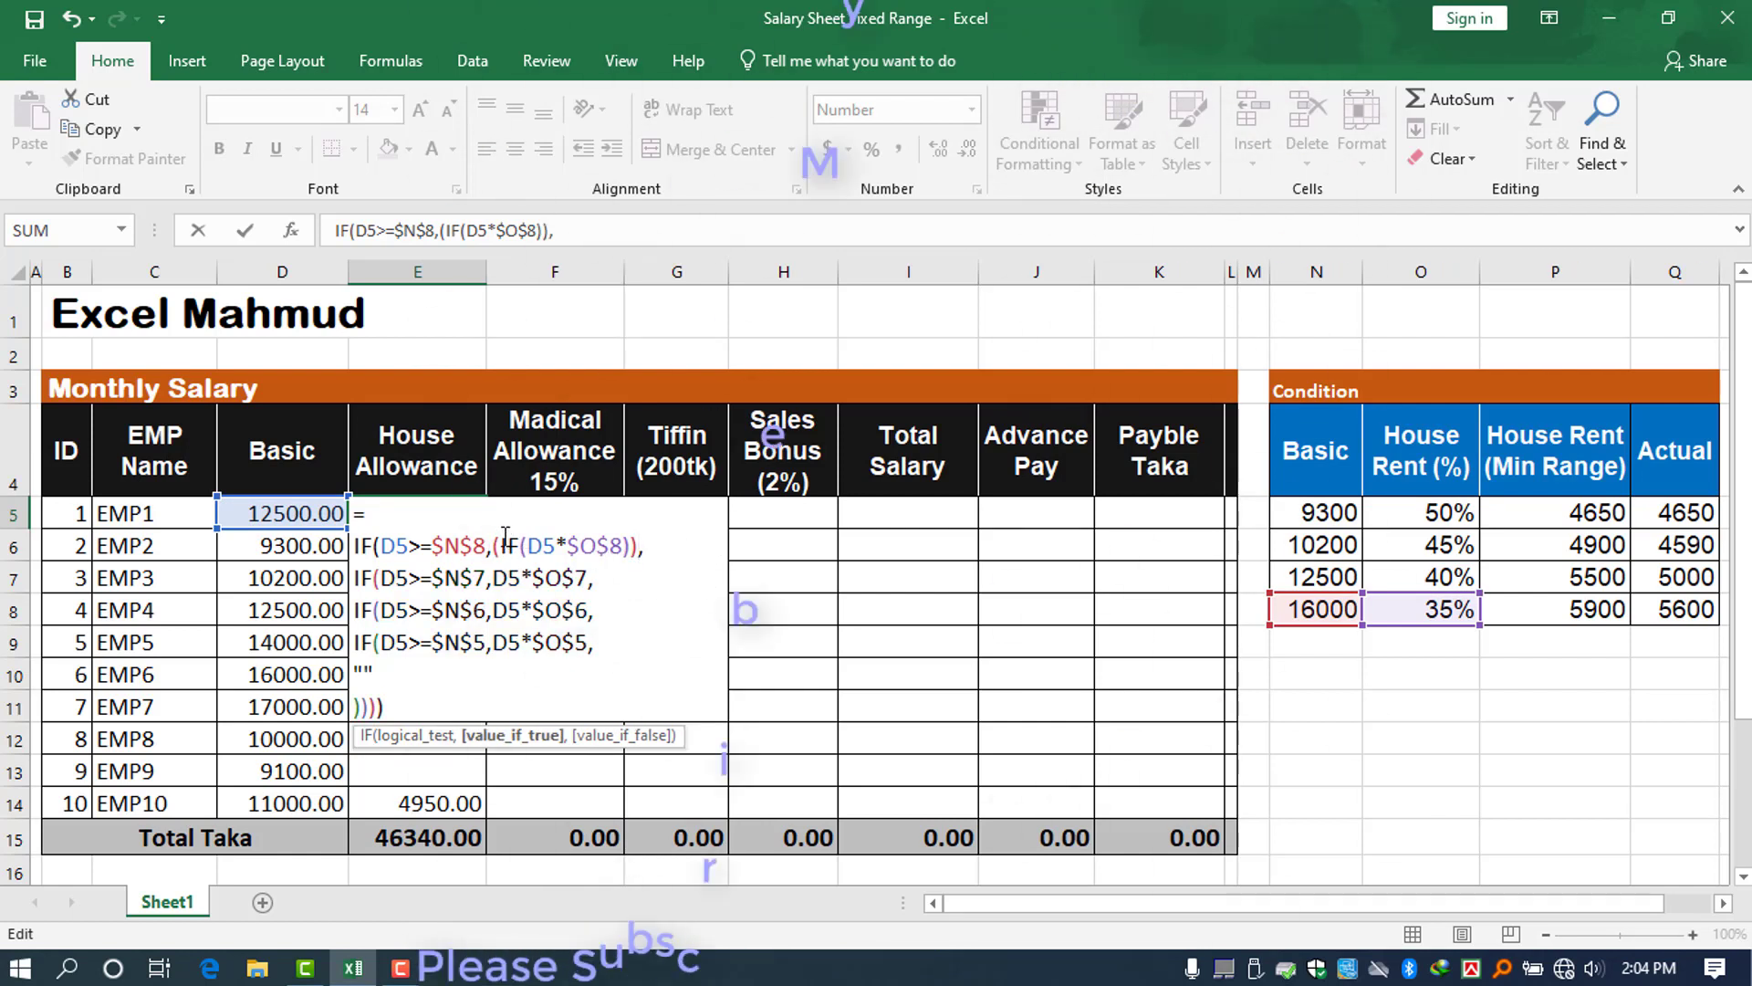
{"action": "left_click_drag", "start_coordinate": [493, 544], "coordinate": [630, 545]}
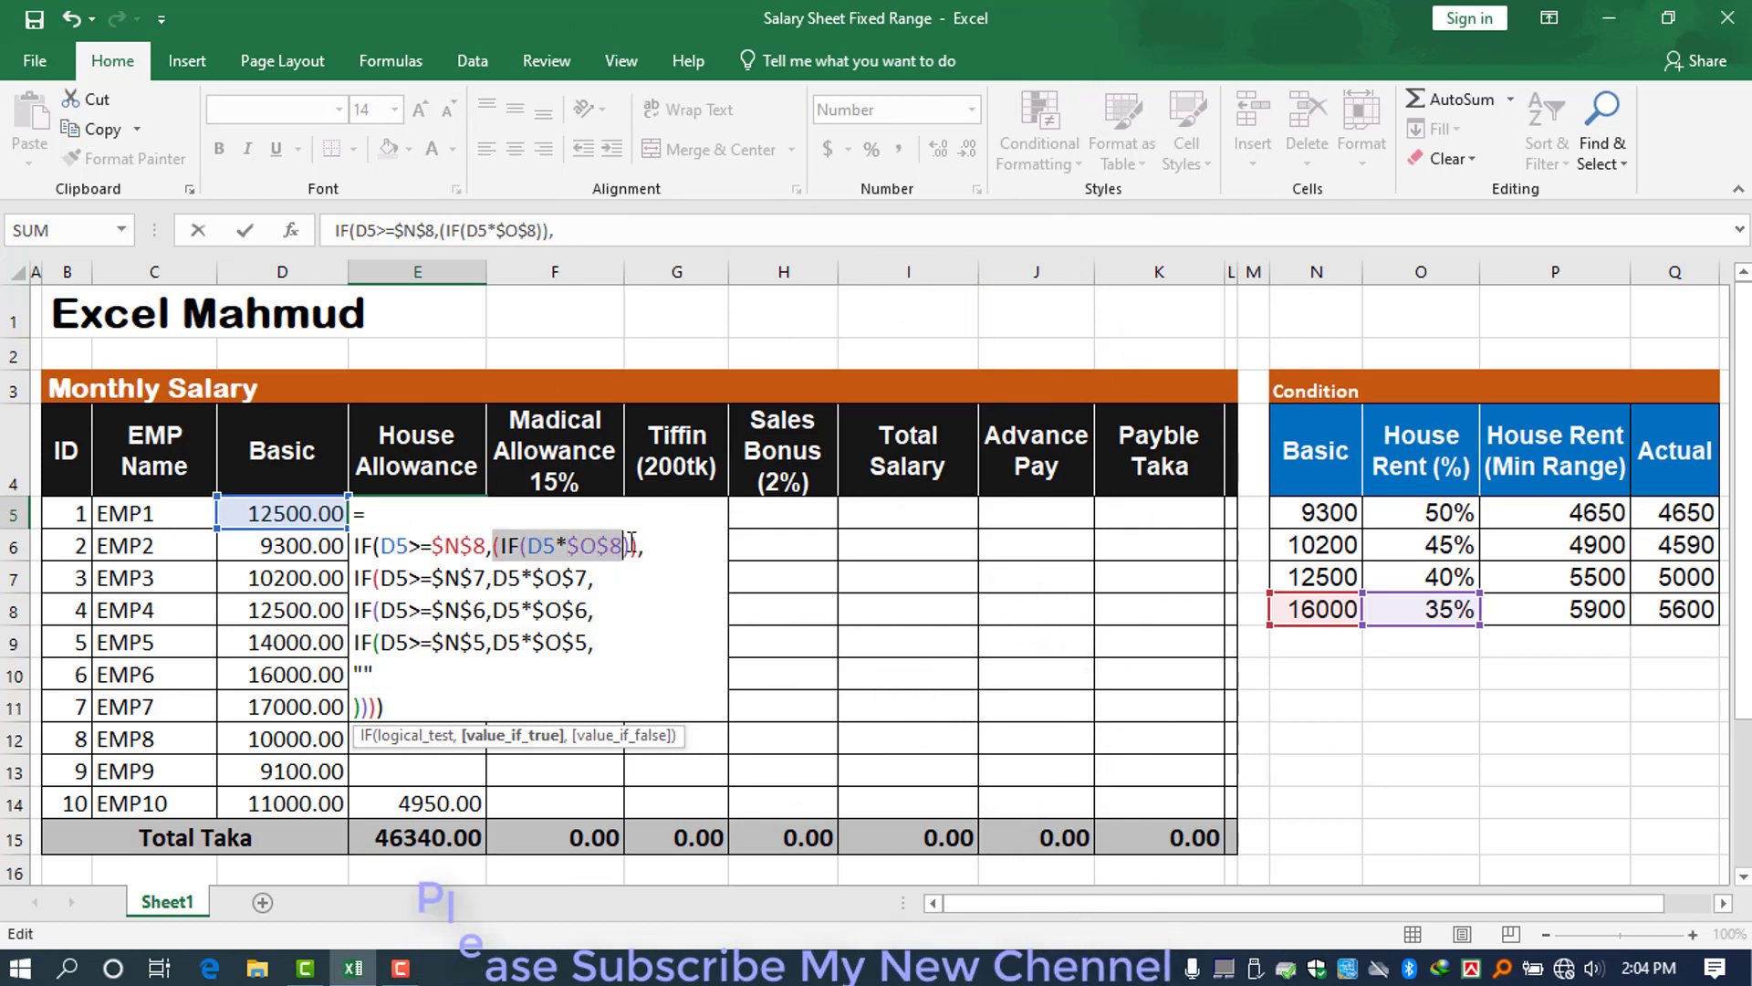
{"action": "left_click", "coordinate": [528, 545]}
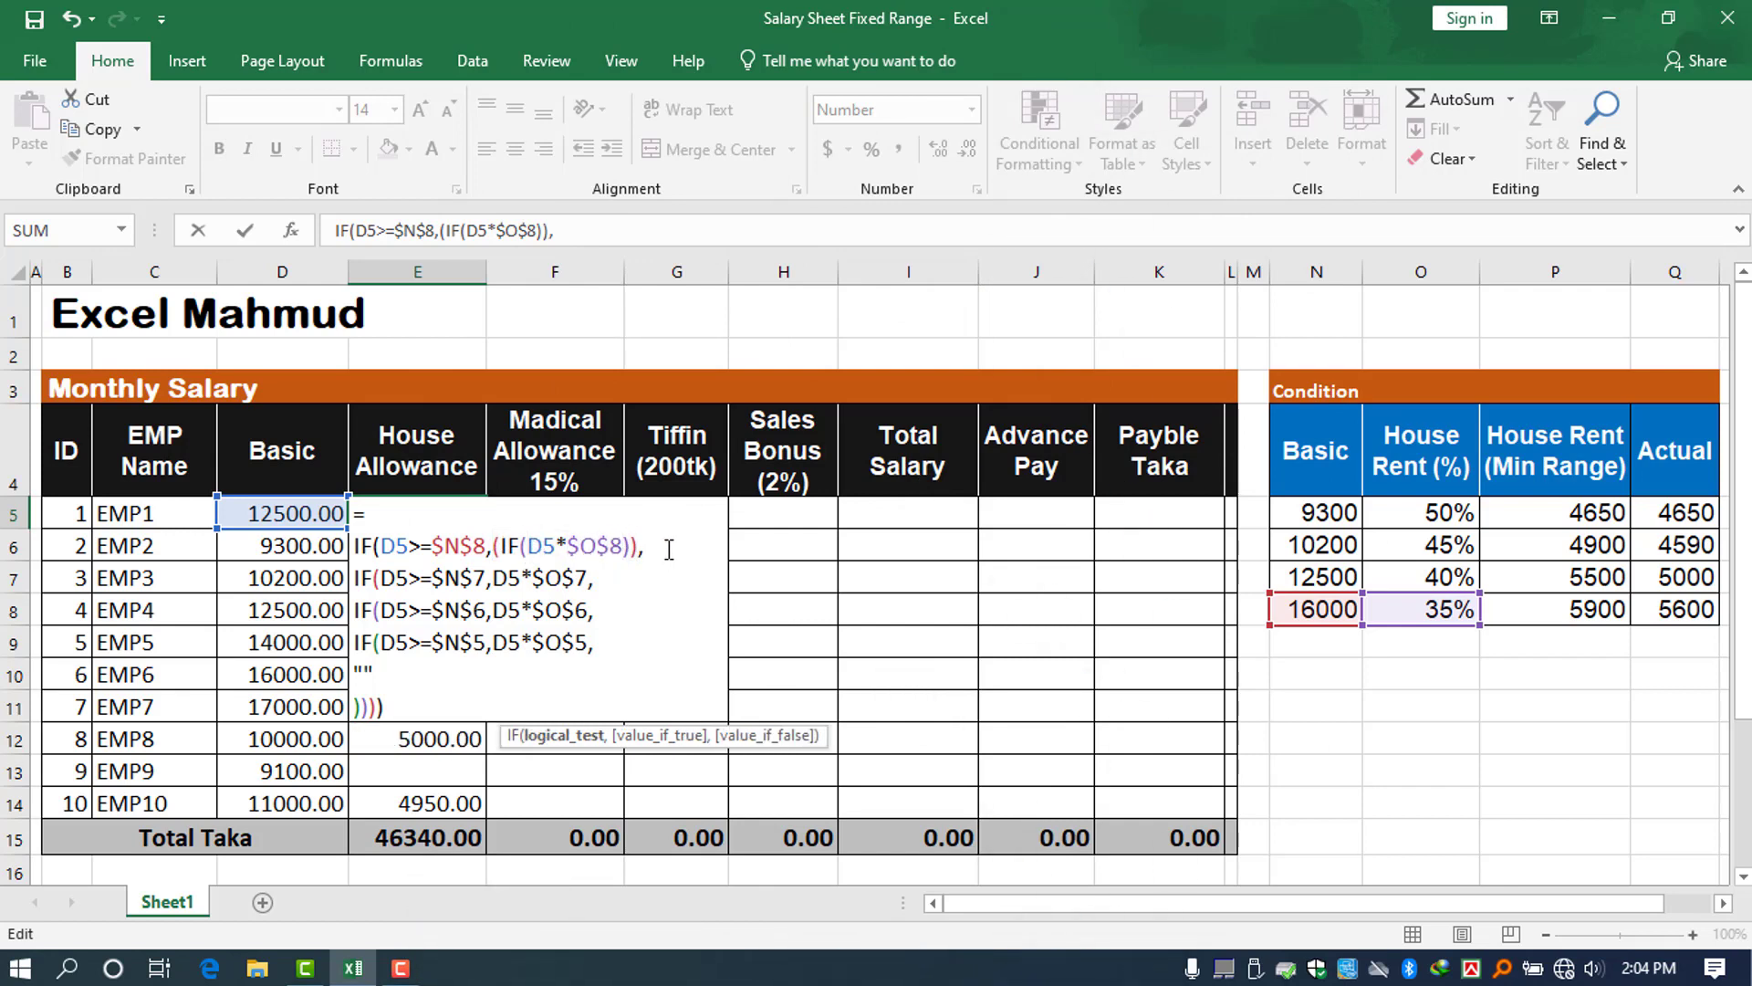
{"action": "type", "text": "="}
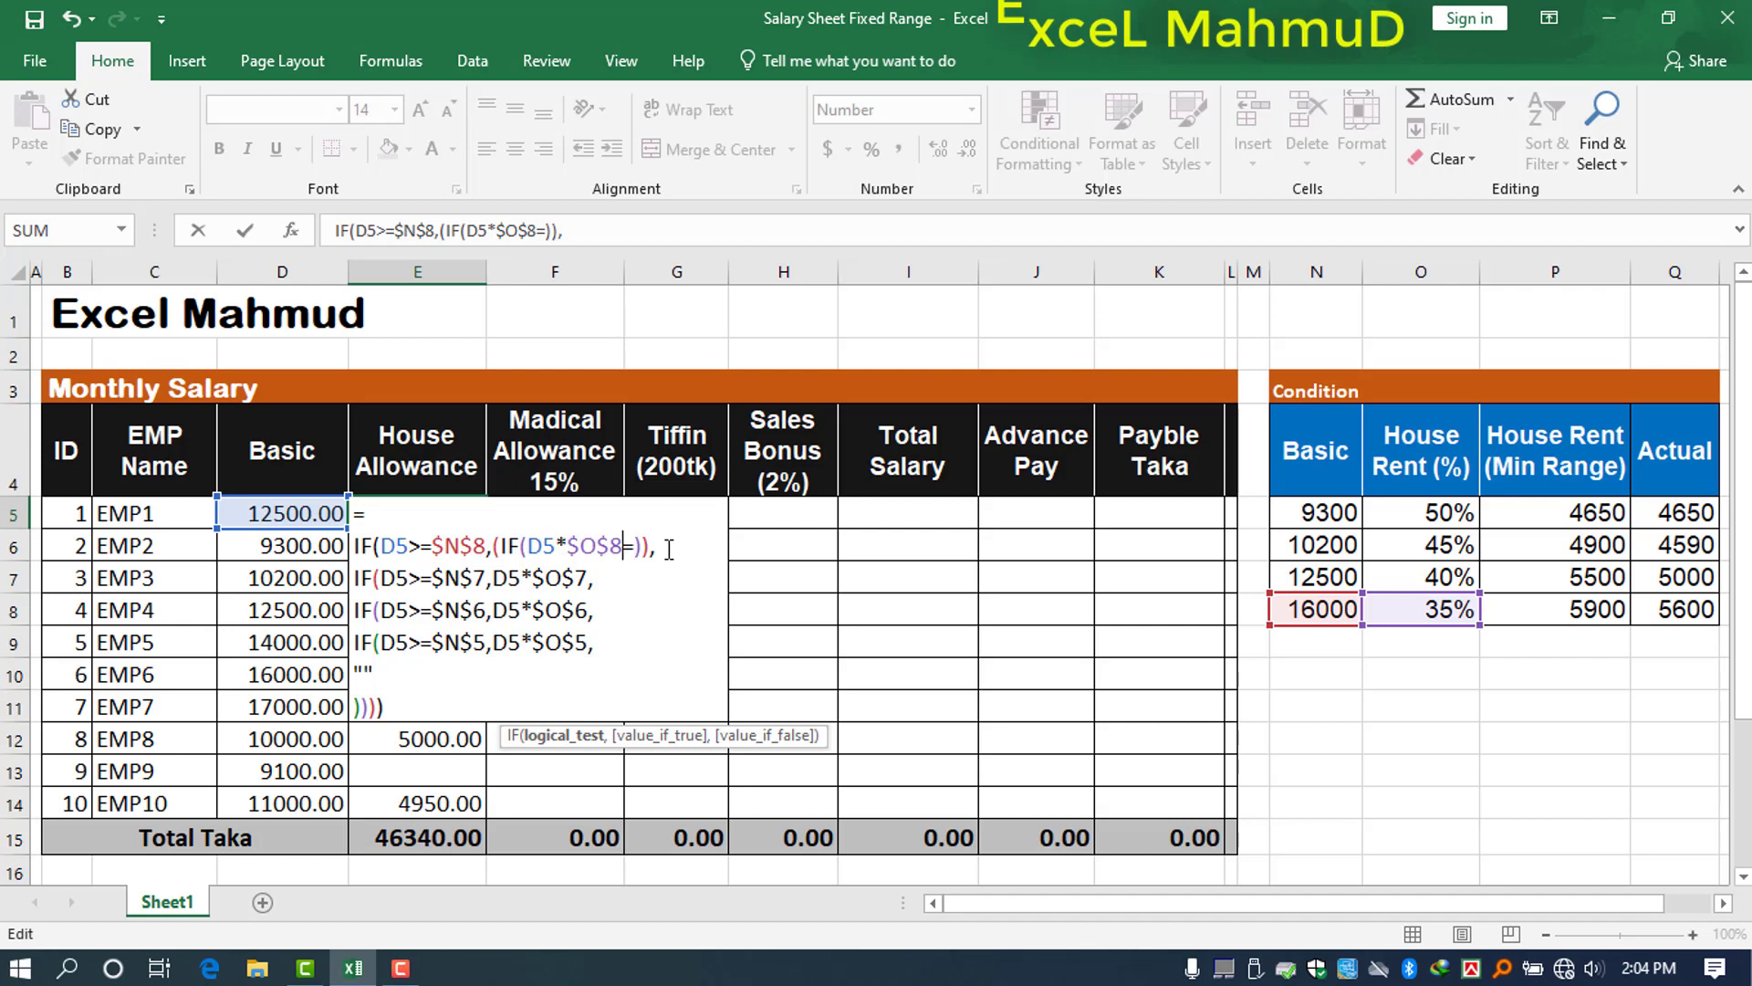
{"action": "type", "text": "<"}
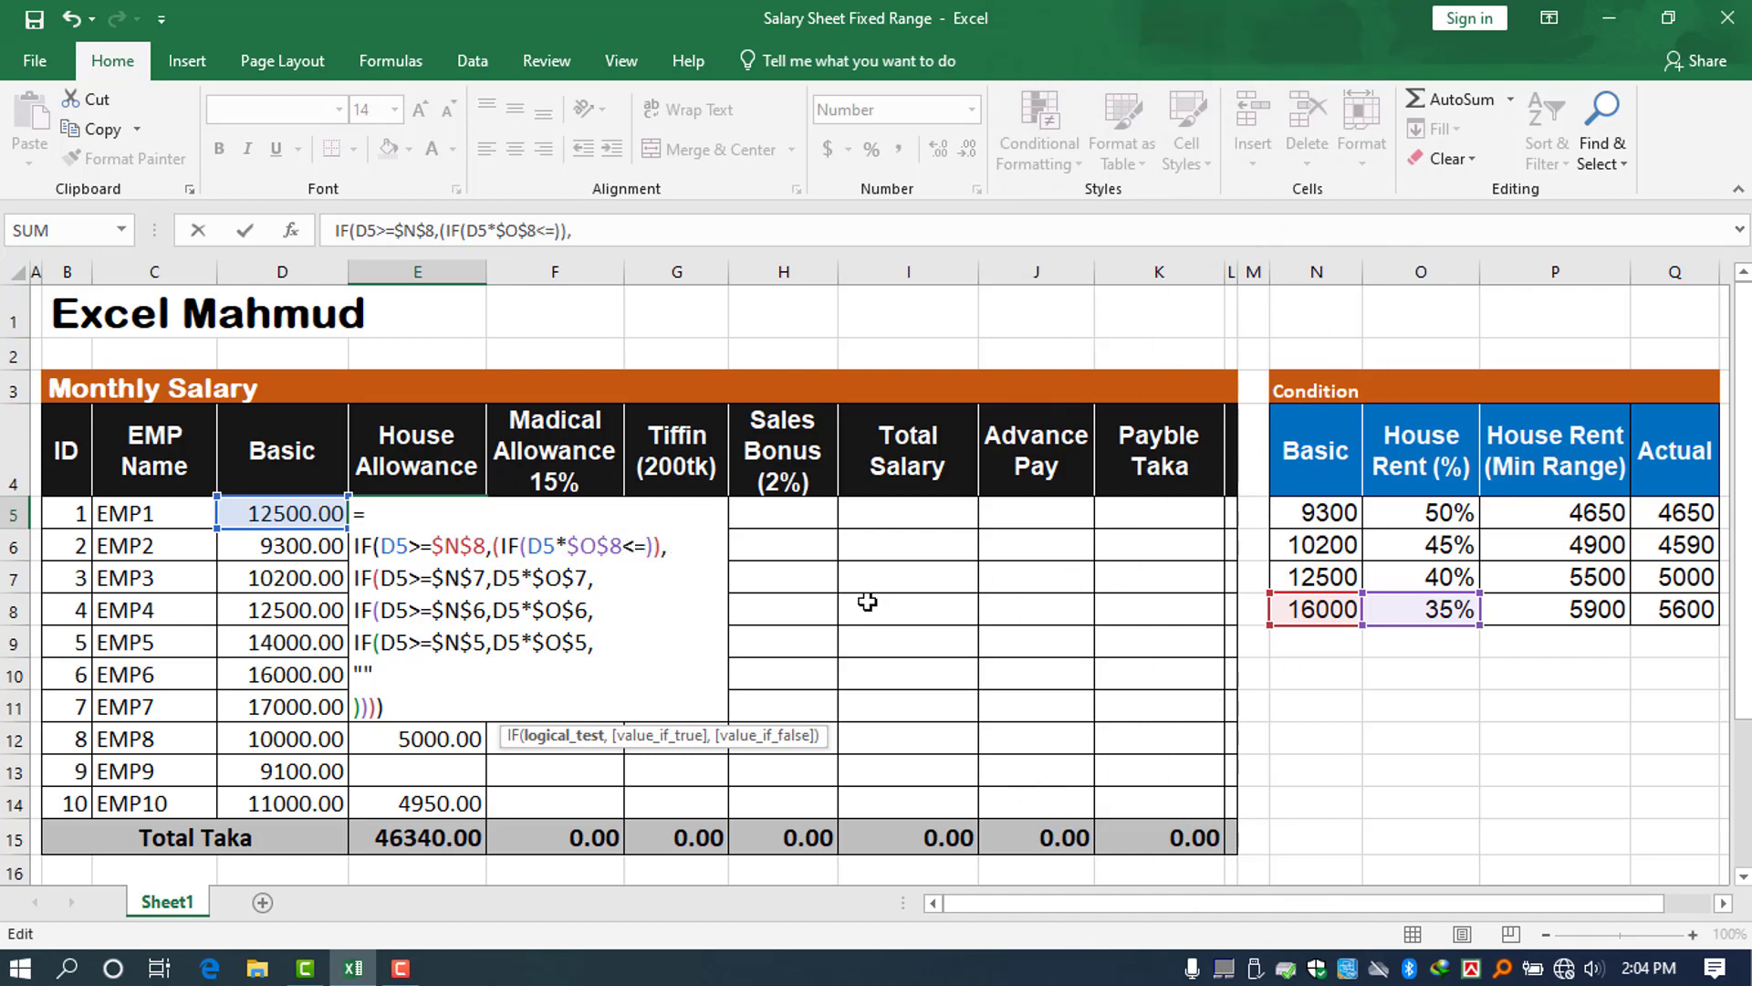
{"action": "left_click", "coordinate": [1576, 611]}
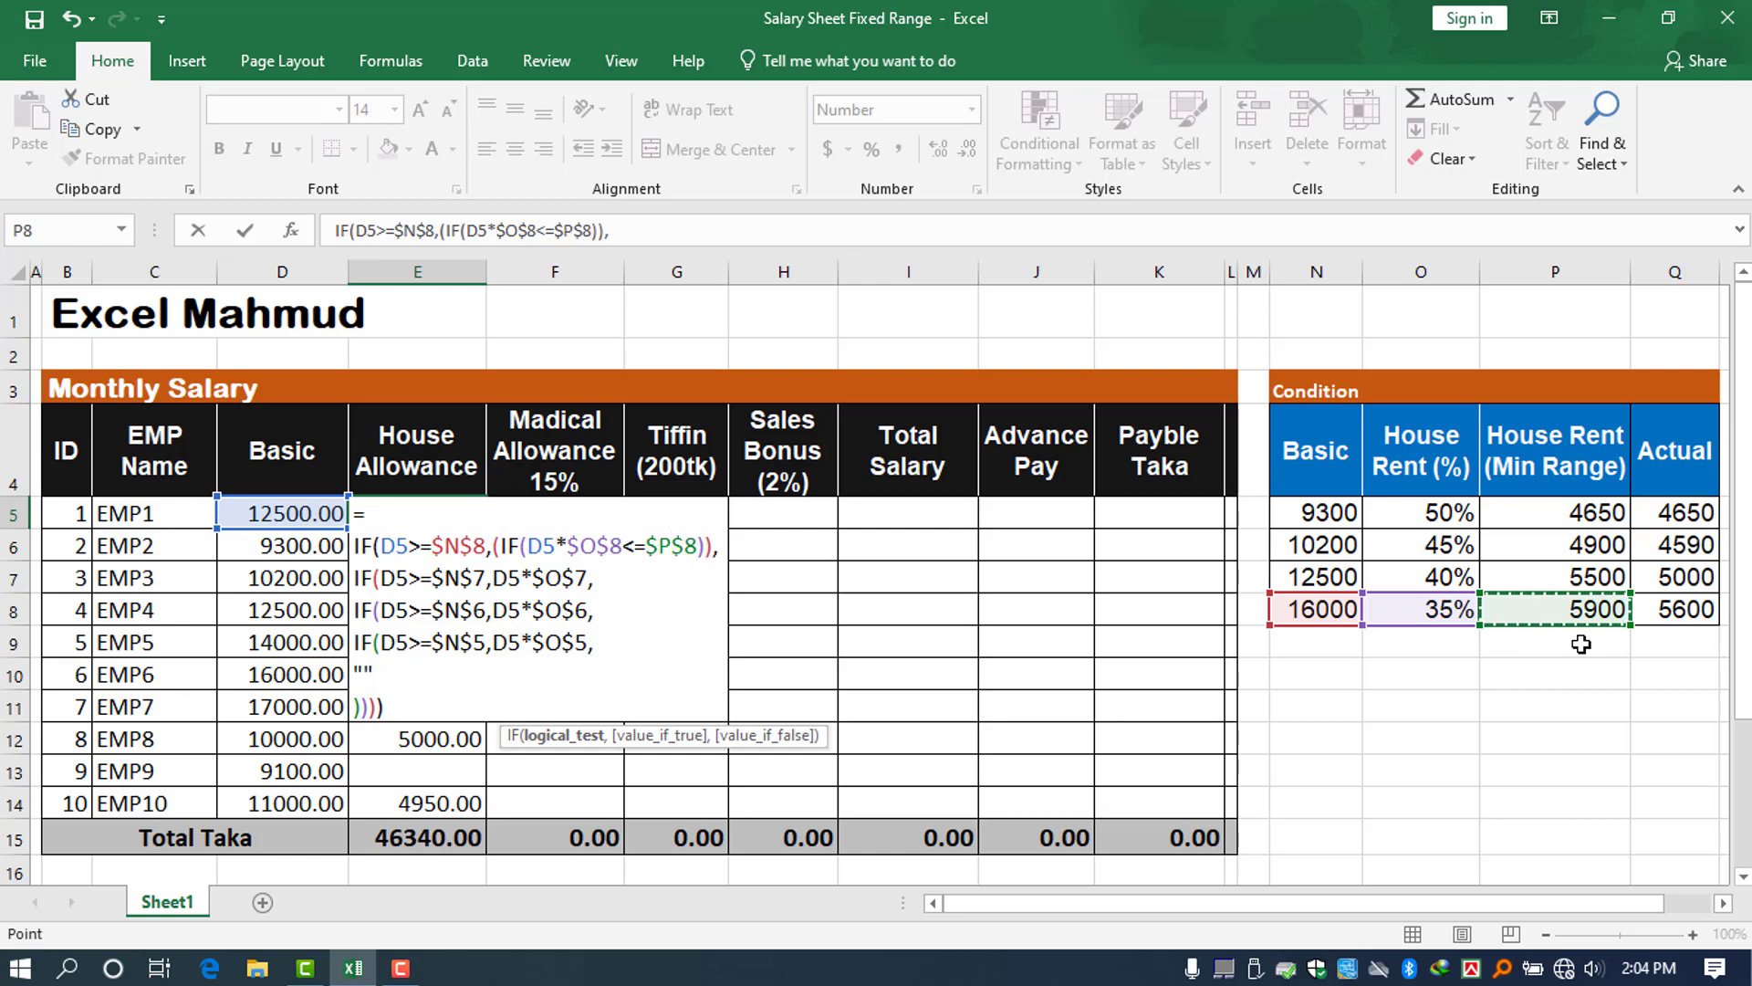
- Complete the inner IF to return P8 when capped, otherwise D5*O8
{"action": "type", "text": ","}
{"action": "left_click", "coordinate": [1597, 607]}
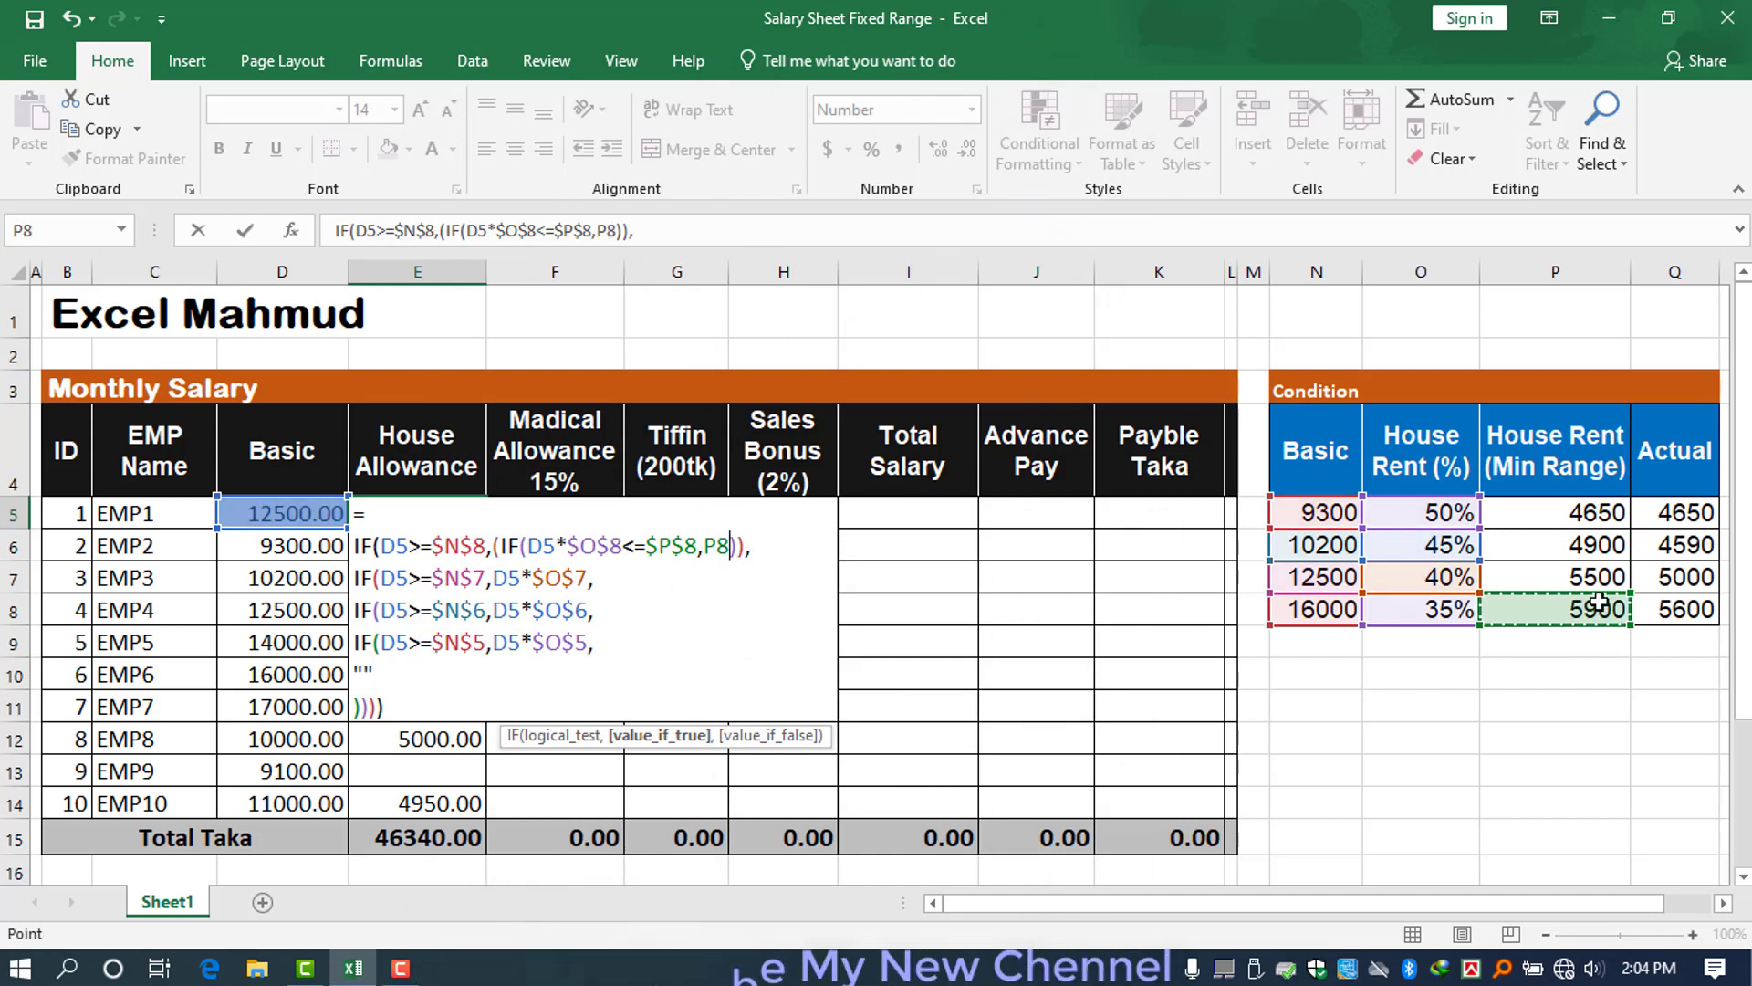
{"action": "type", "text": ","}
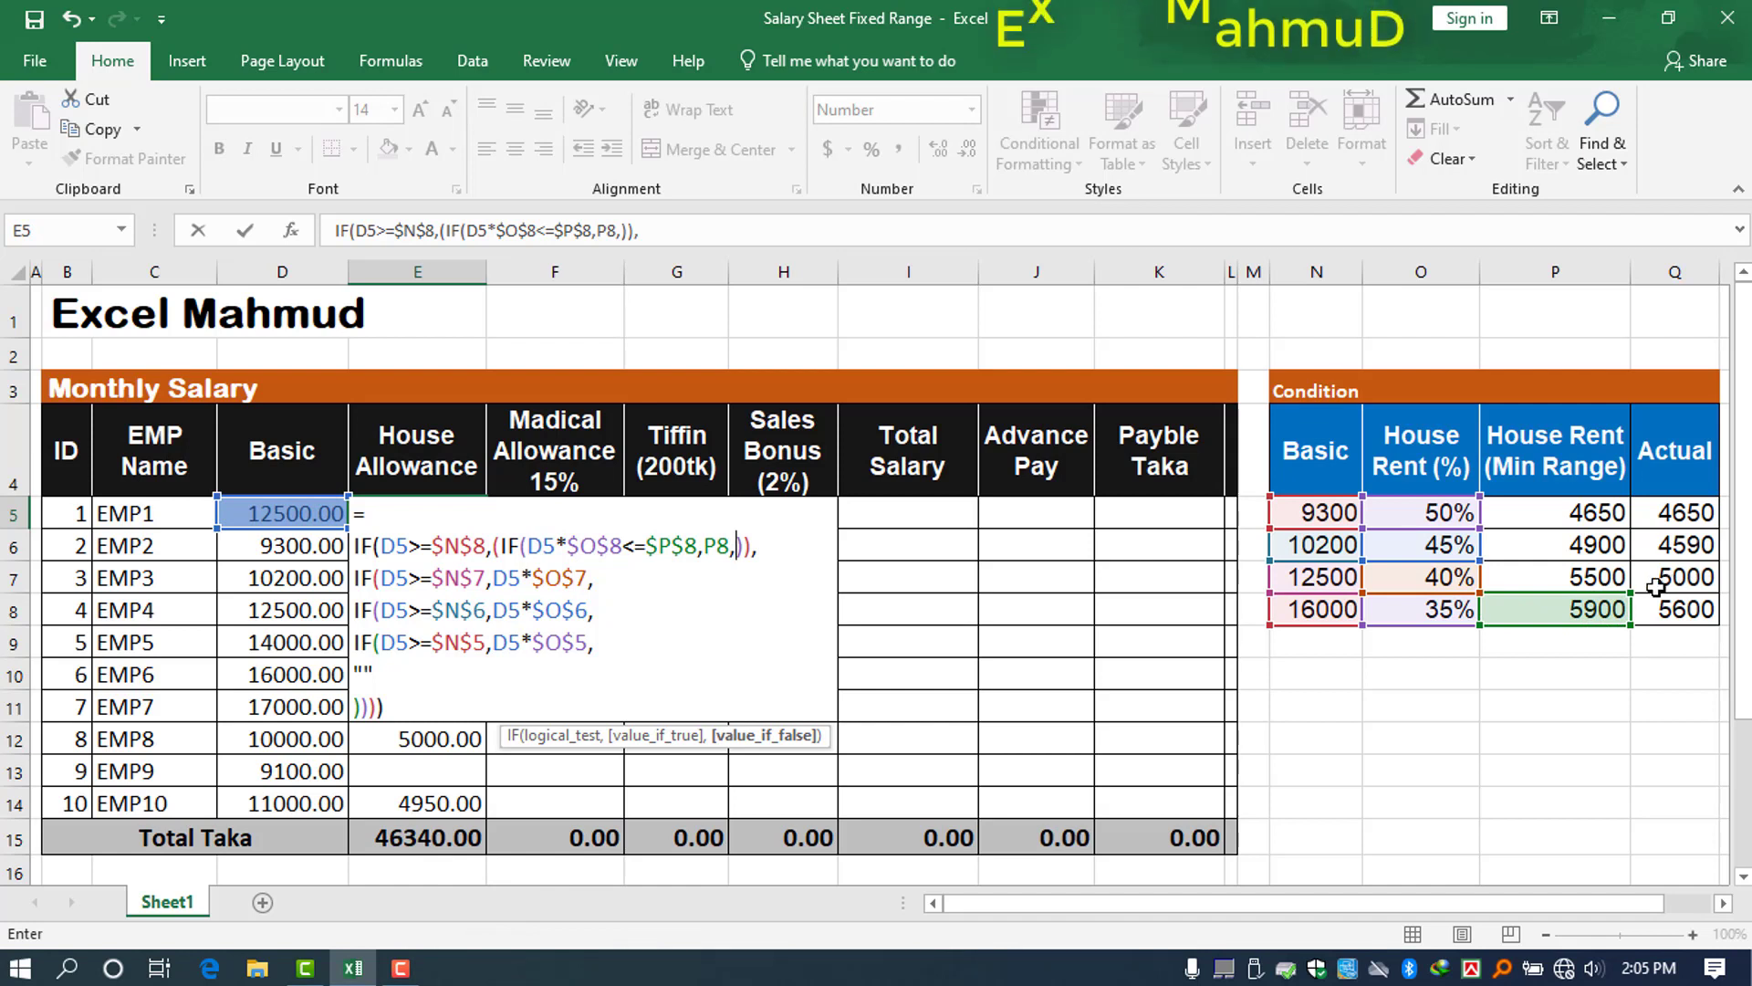
{"action": "left_click", "coordinate": [318, 519]}
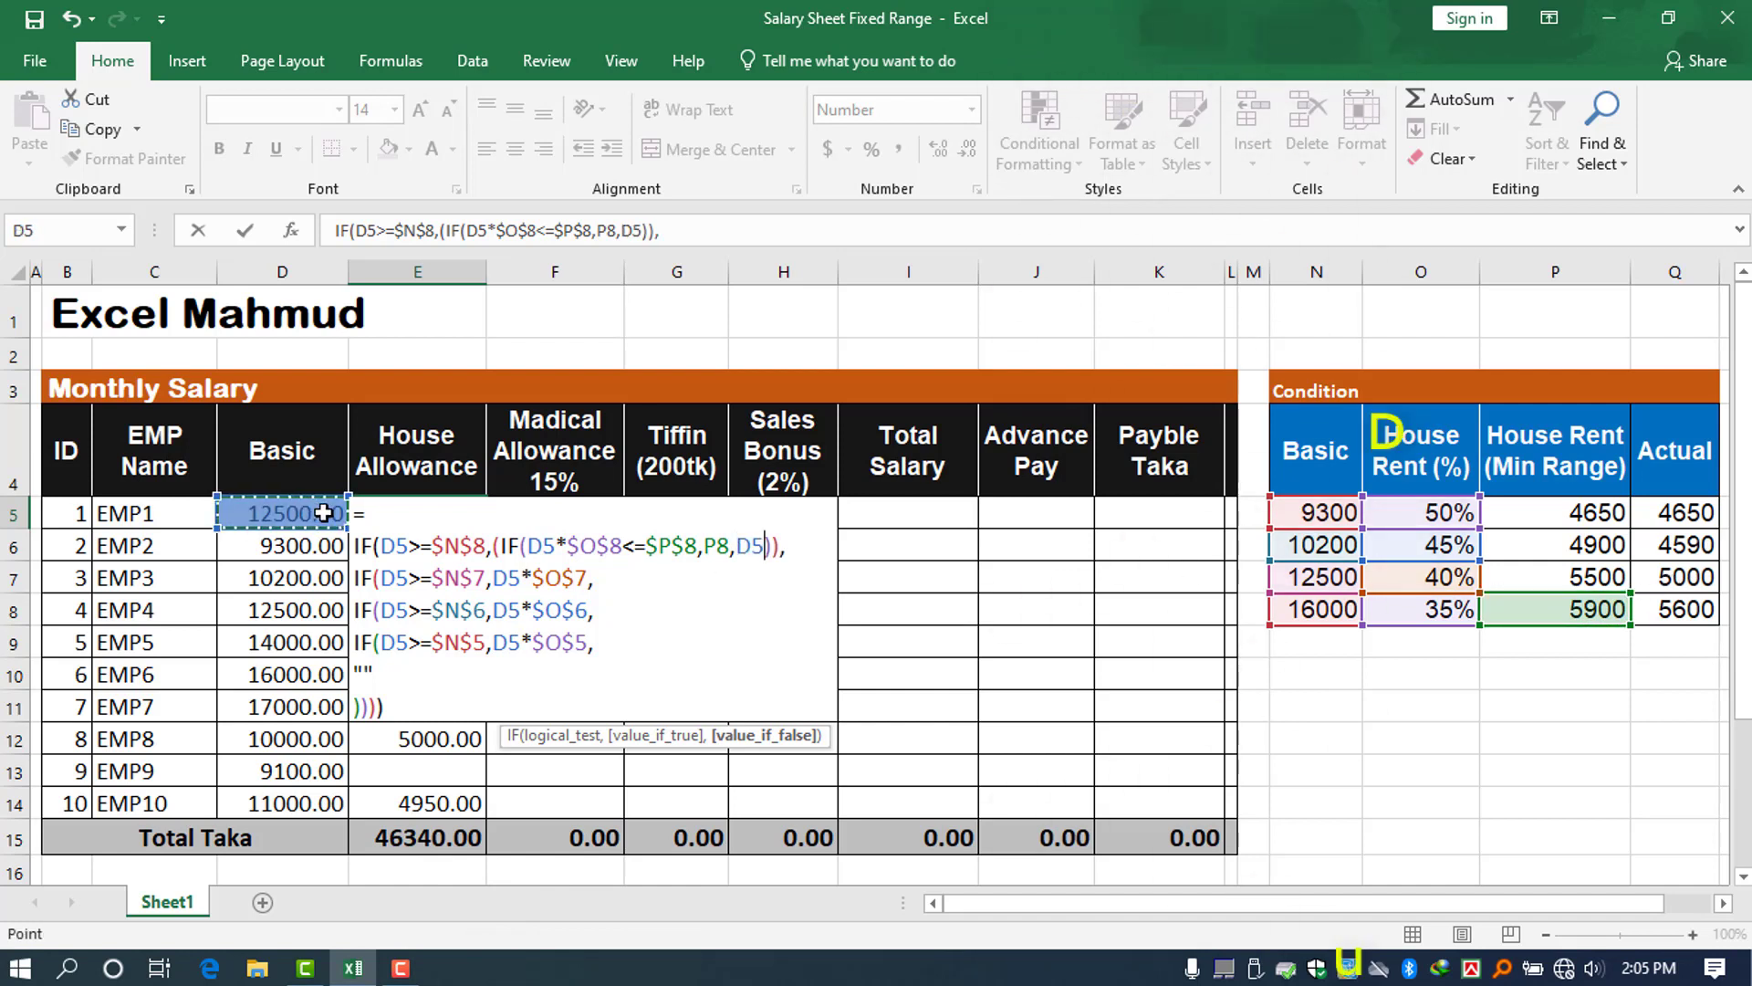
{"action": "type", "text": "*"}
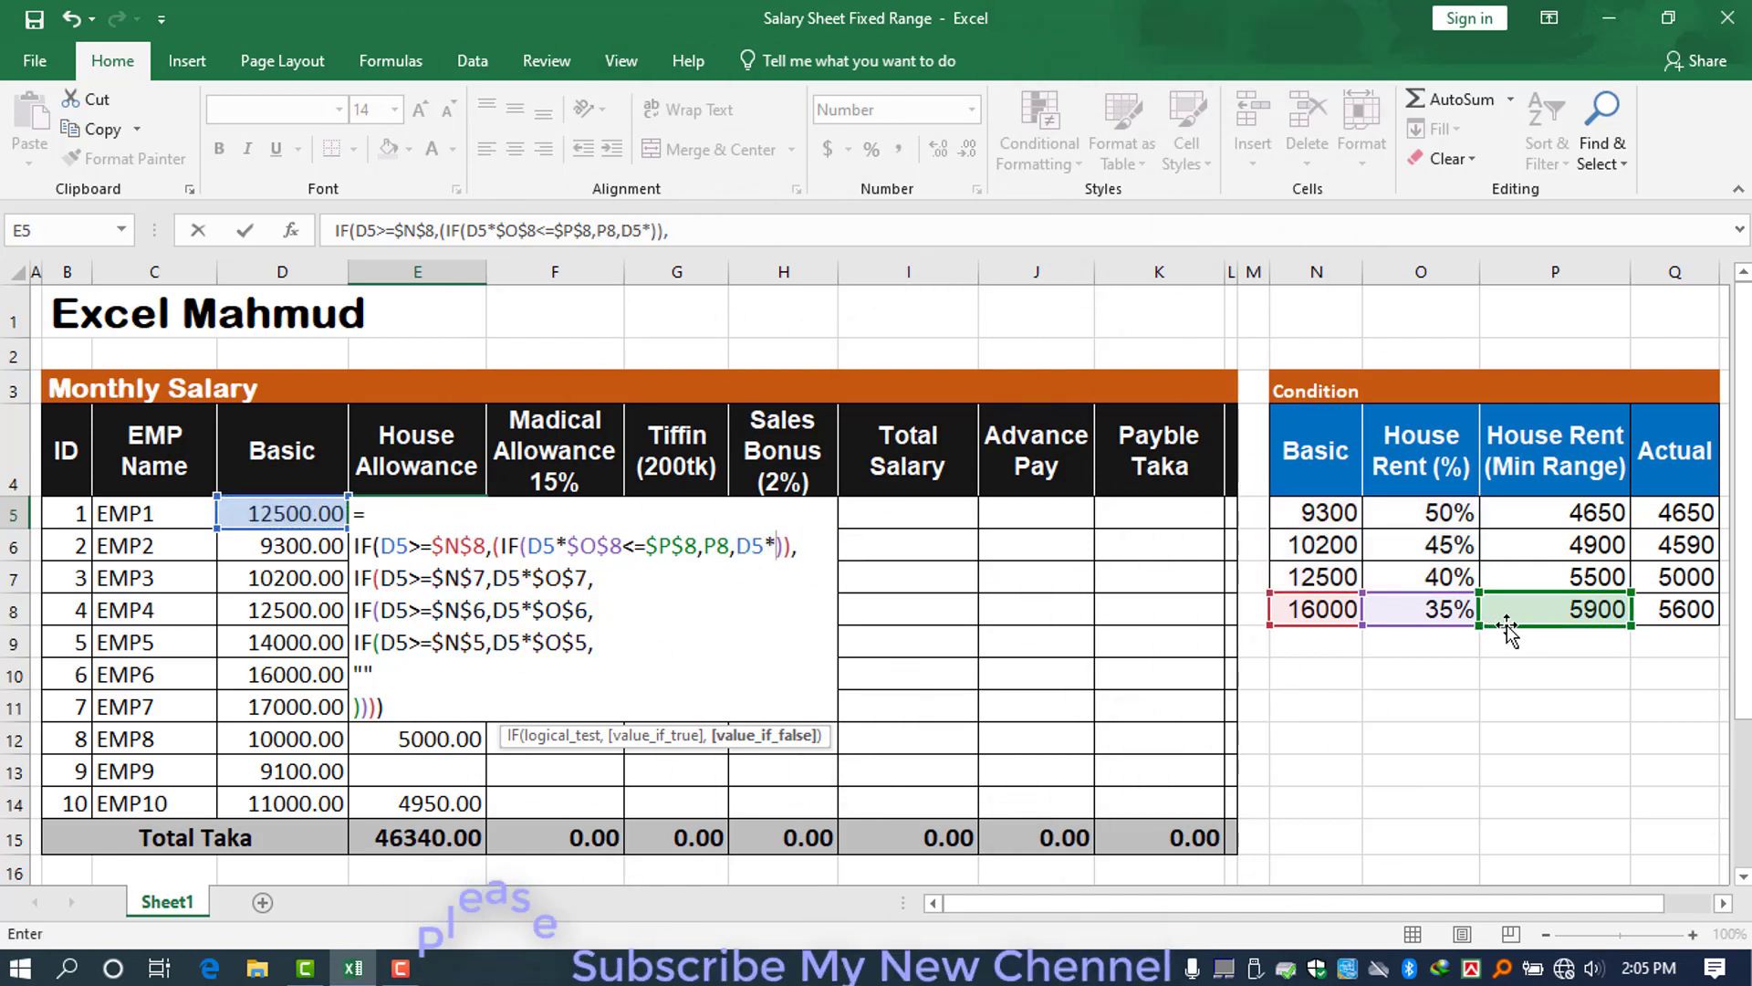
{"action": "left_click", "coordinate": [1470, 610]}
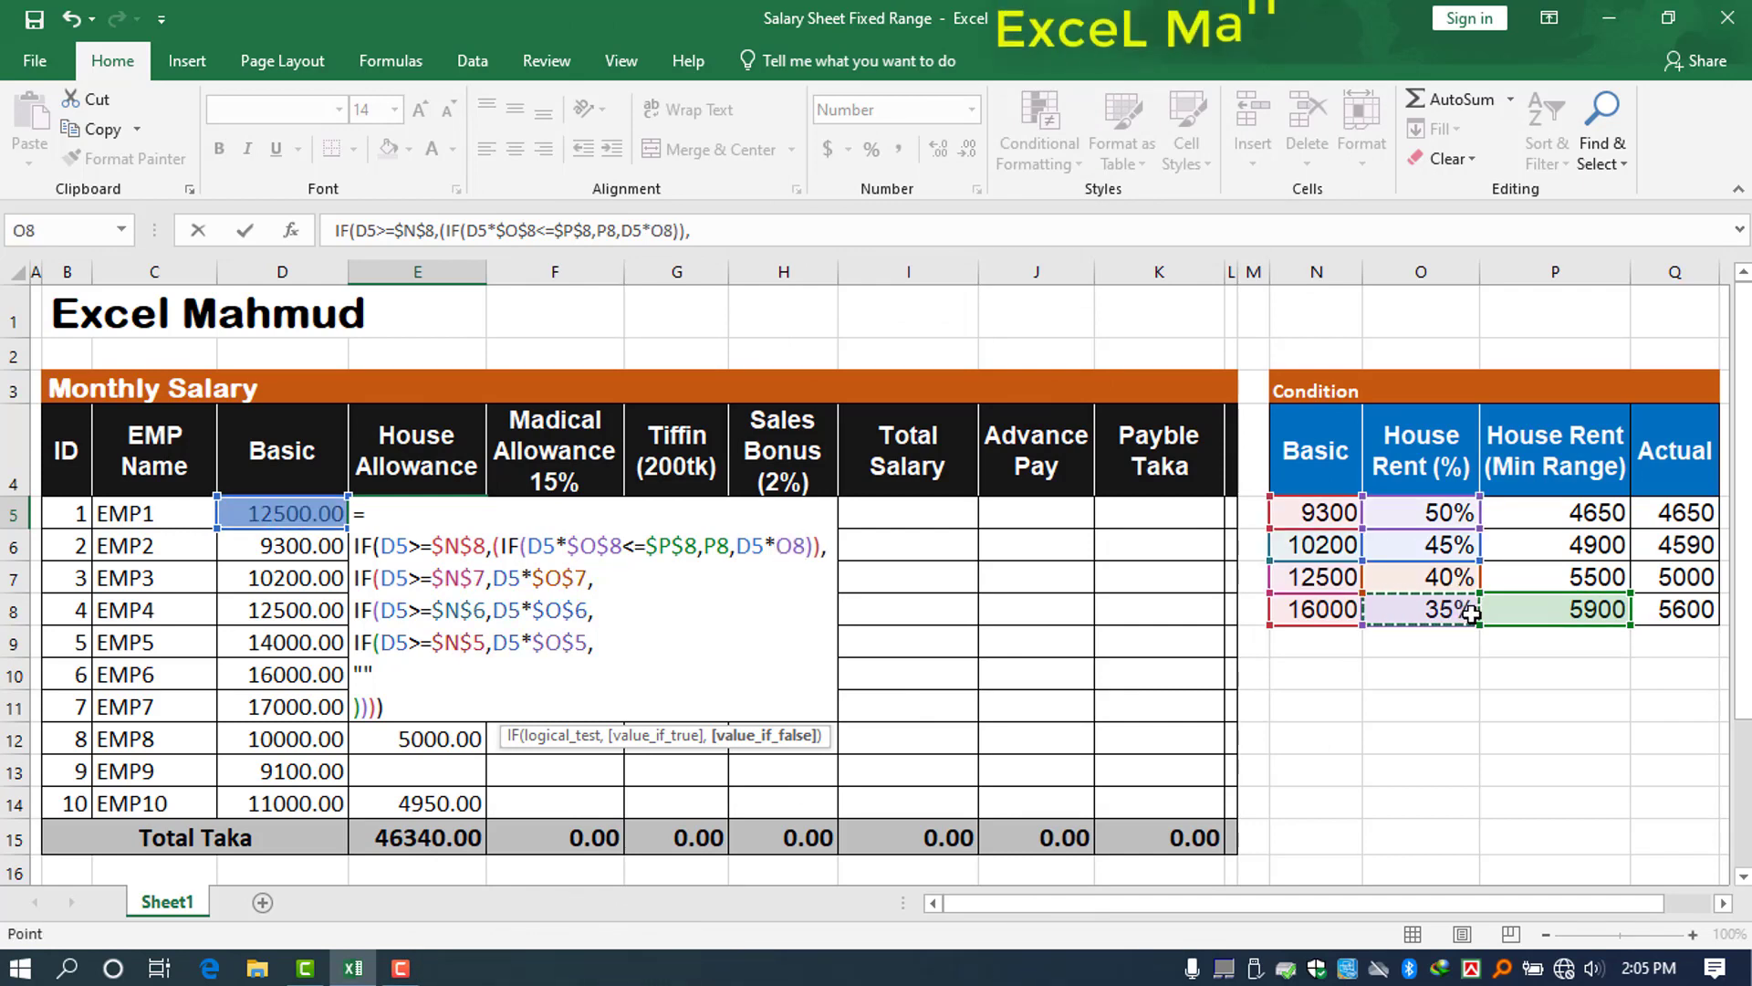
- Make P8 and O8 absolute and commit the House Allowance formula
{"action": "left_click", "coordinate": [705, 545]}
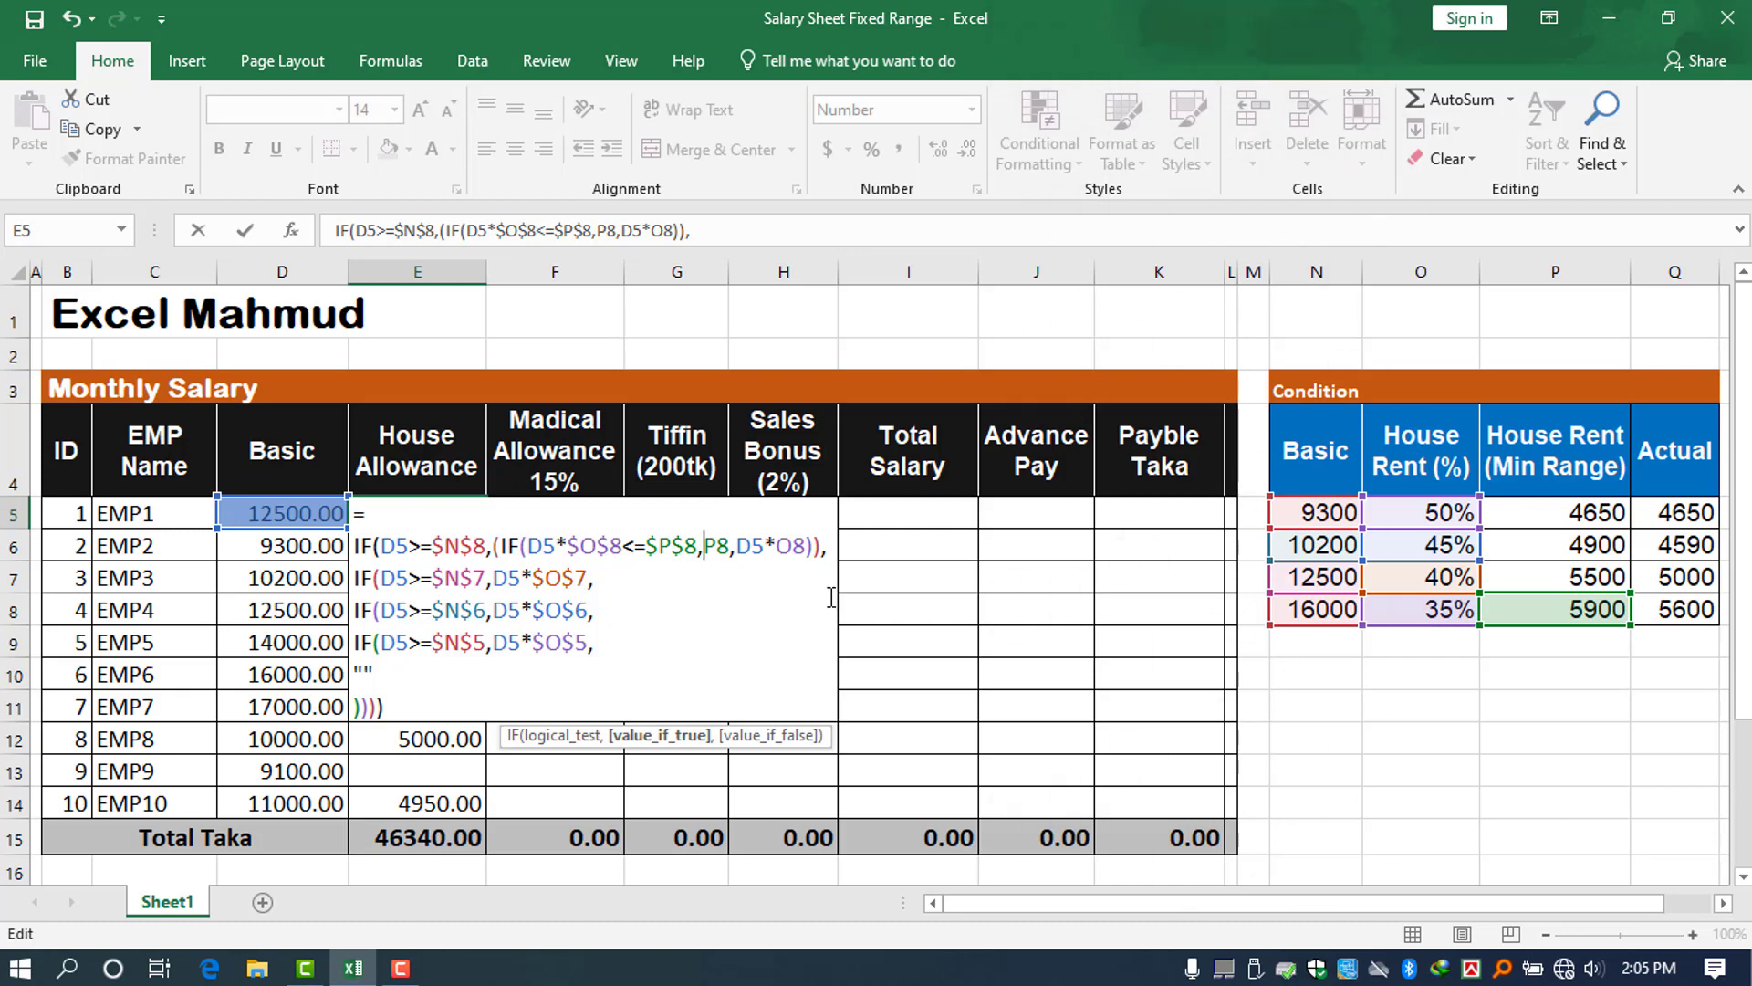
{"action": "key", "text": "F4"}
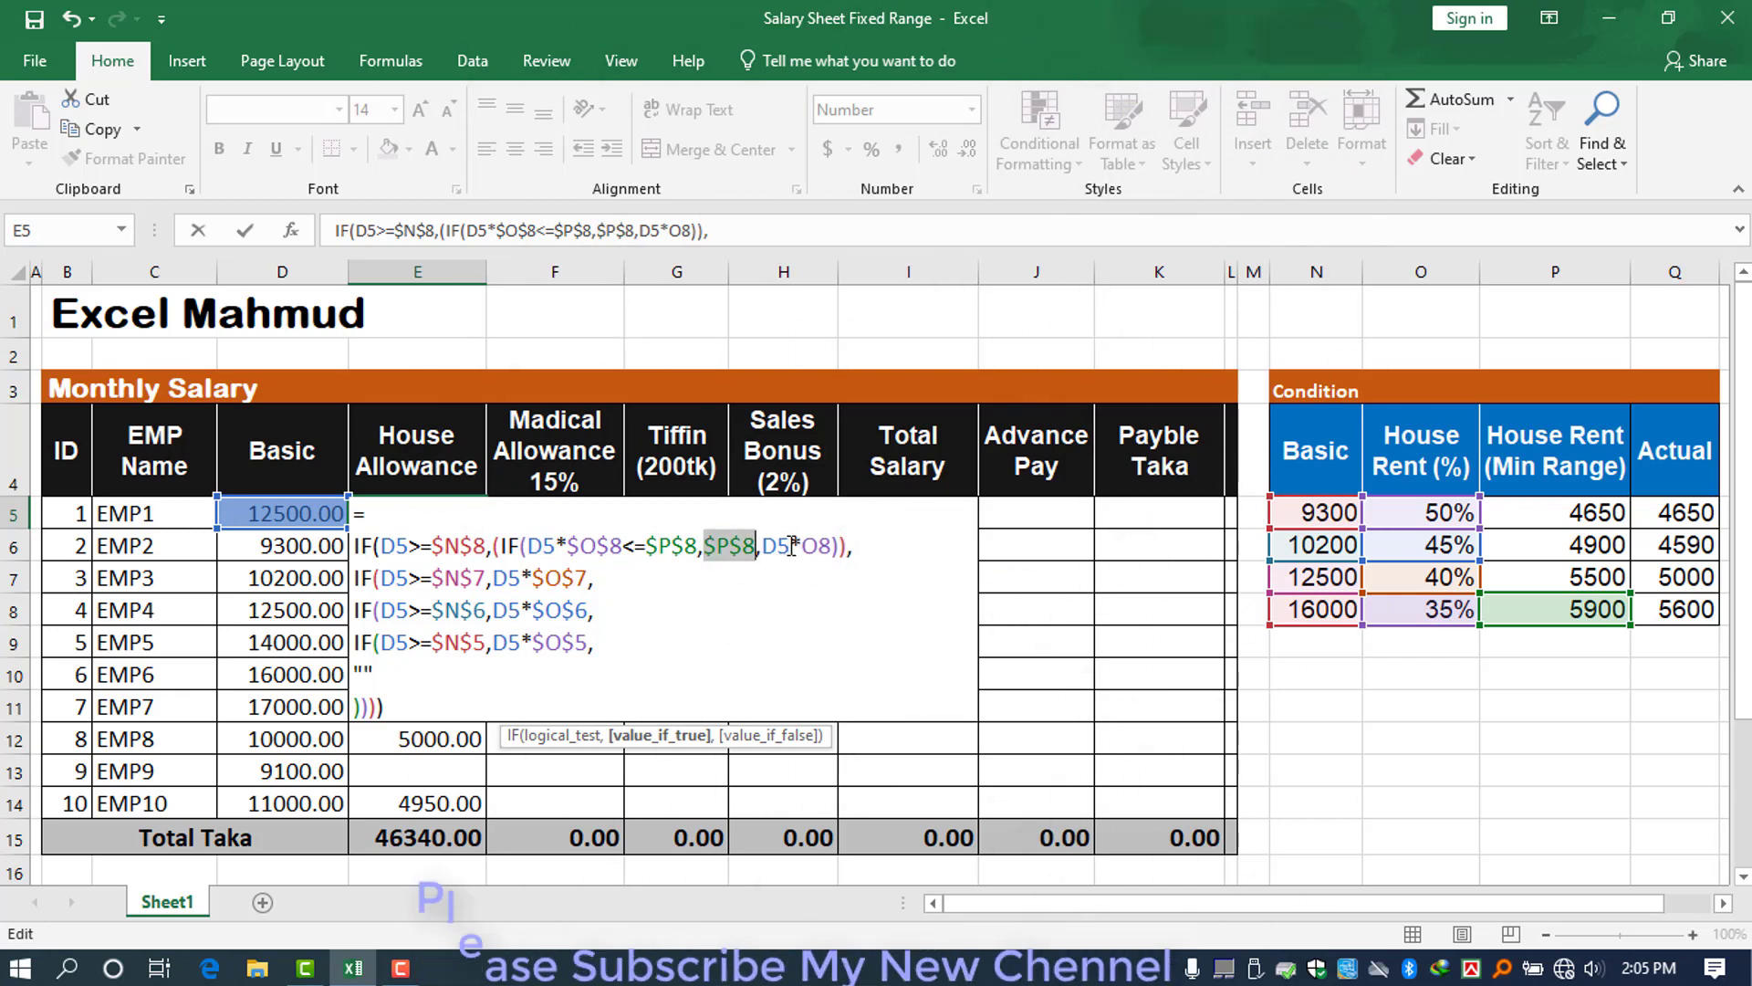
{"action": "double_click", "coordinate": [783, 545]}
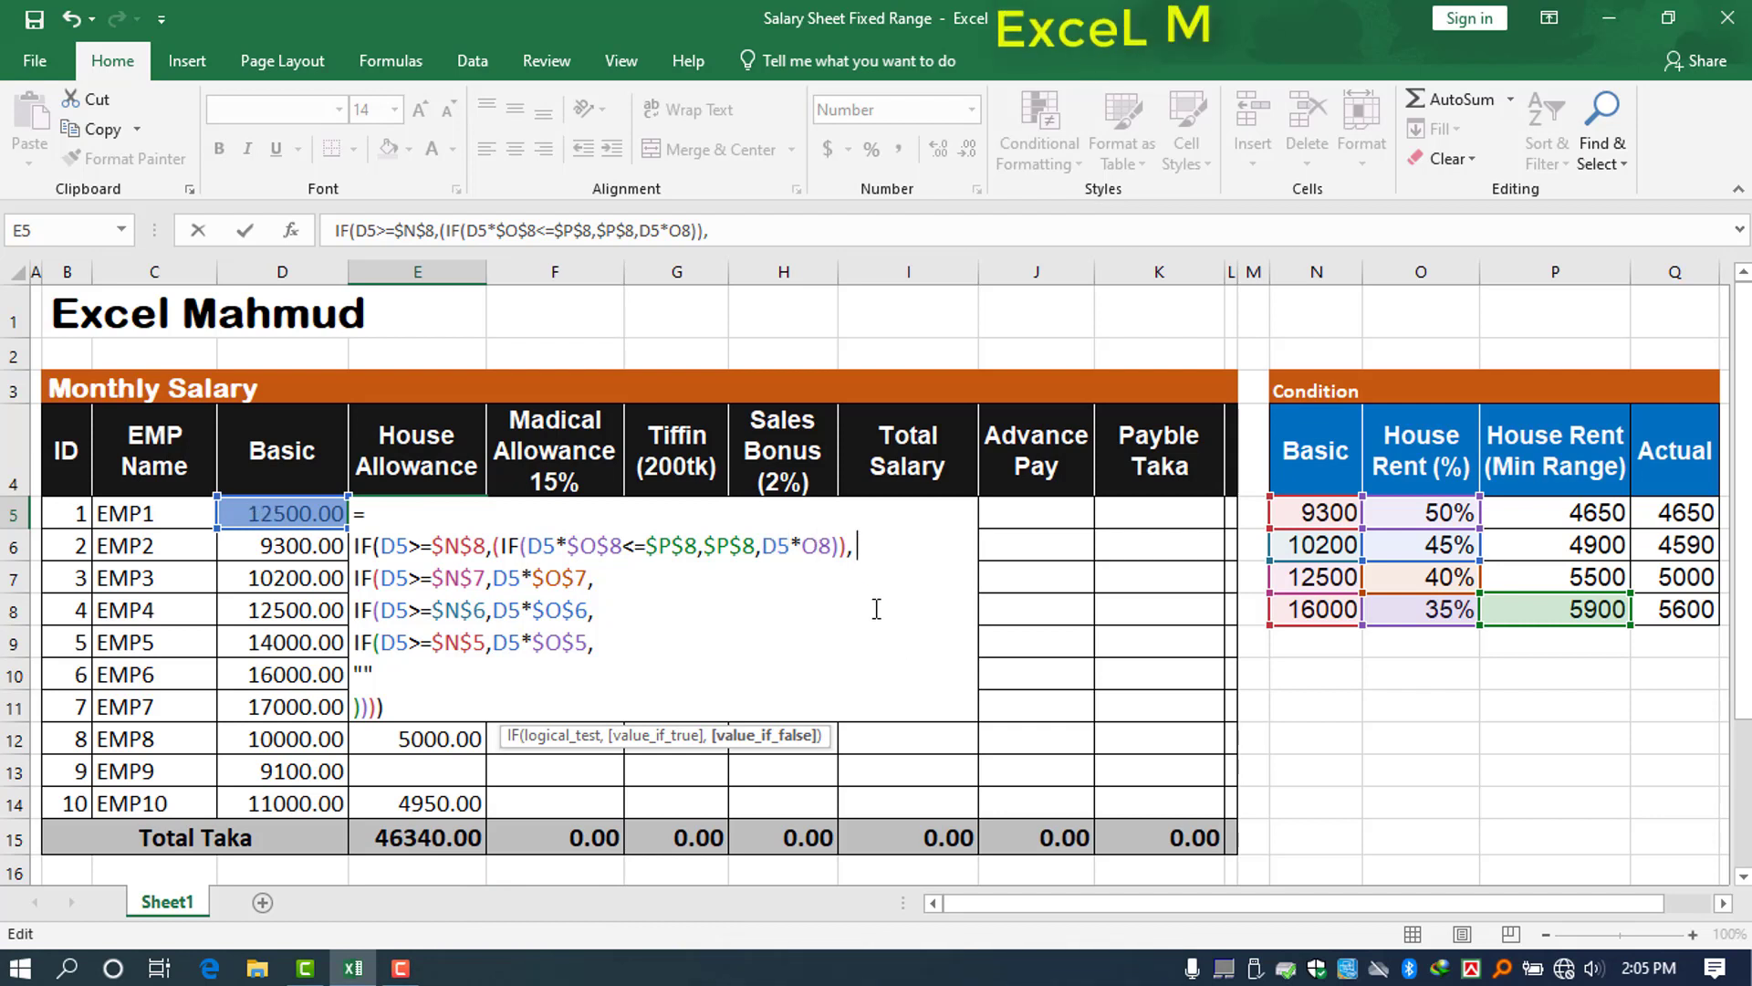
{"action": "key", "text": "F4"}
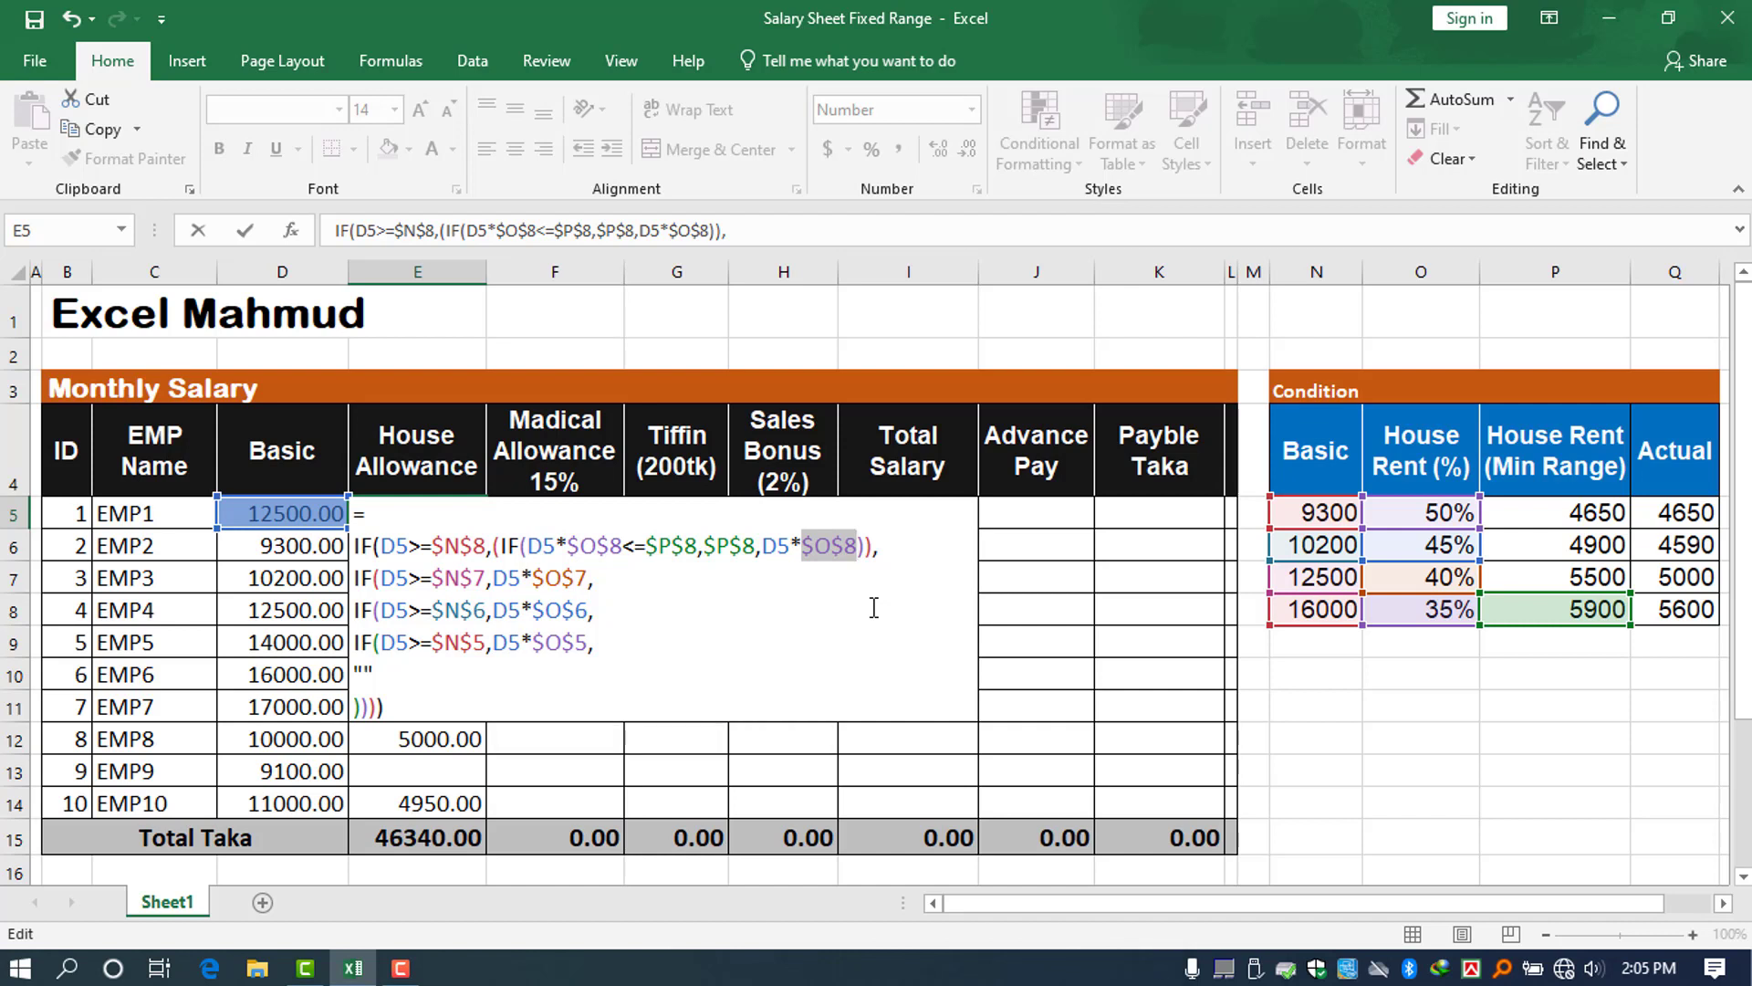
{"action": "key", "text": "ctrl+Return"}
{"action": "left_click", "coordinate": [283, 513]}
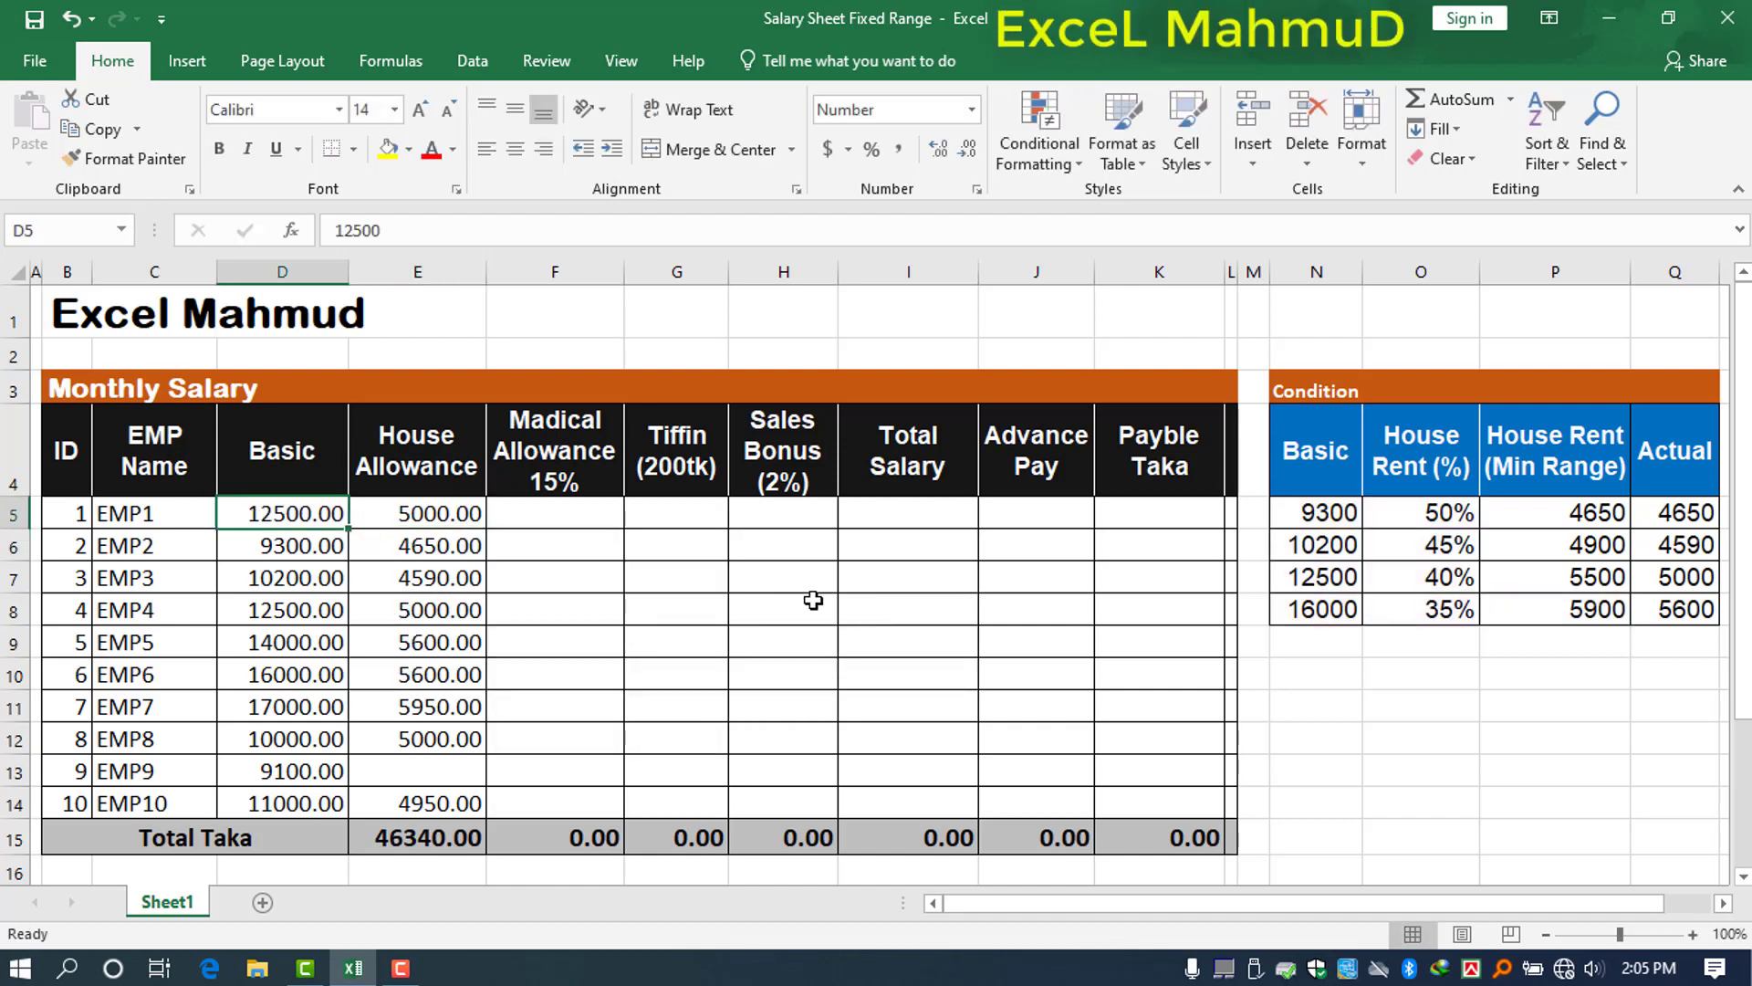
- Change EMP1's Basic to 16000 and check E5 returns the 5900 Min Range
{"action": "type", "text": "16000"}
{"action": "key", "text": "Return"}
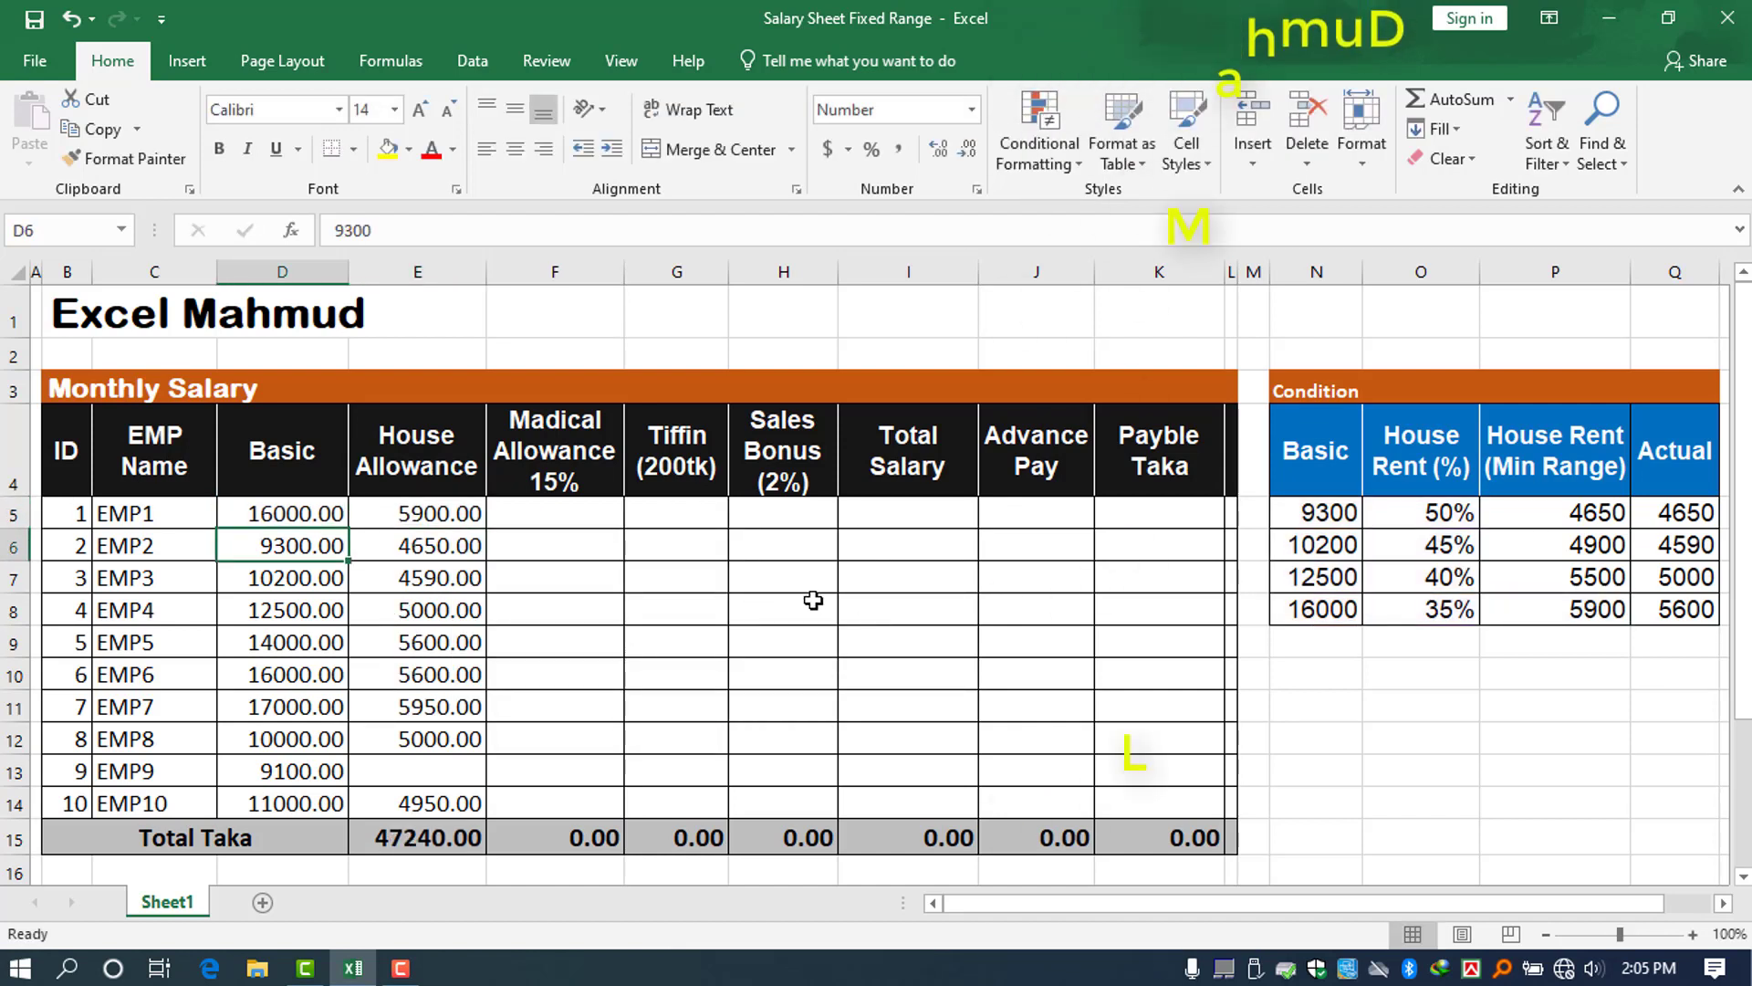
{"action": "key", "text": "Up"}
{"action": "left_click_drag", "start_coordinate": [1592, 611], "coordinate": [1687, 607]}
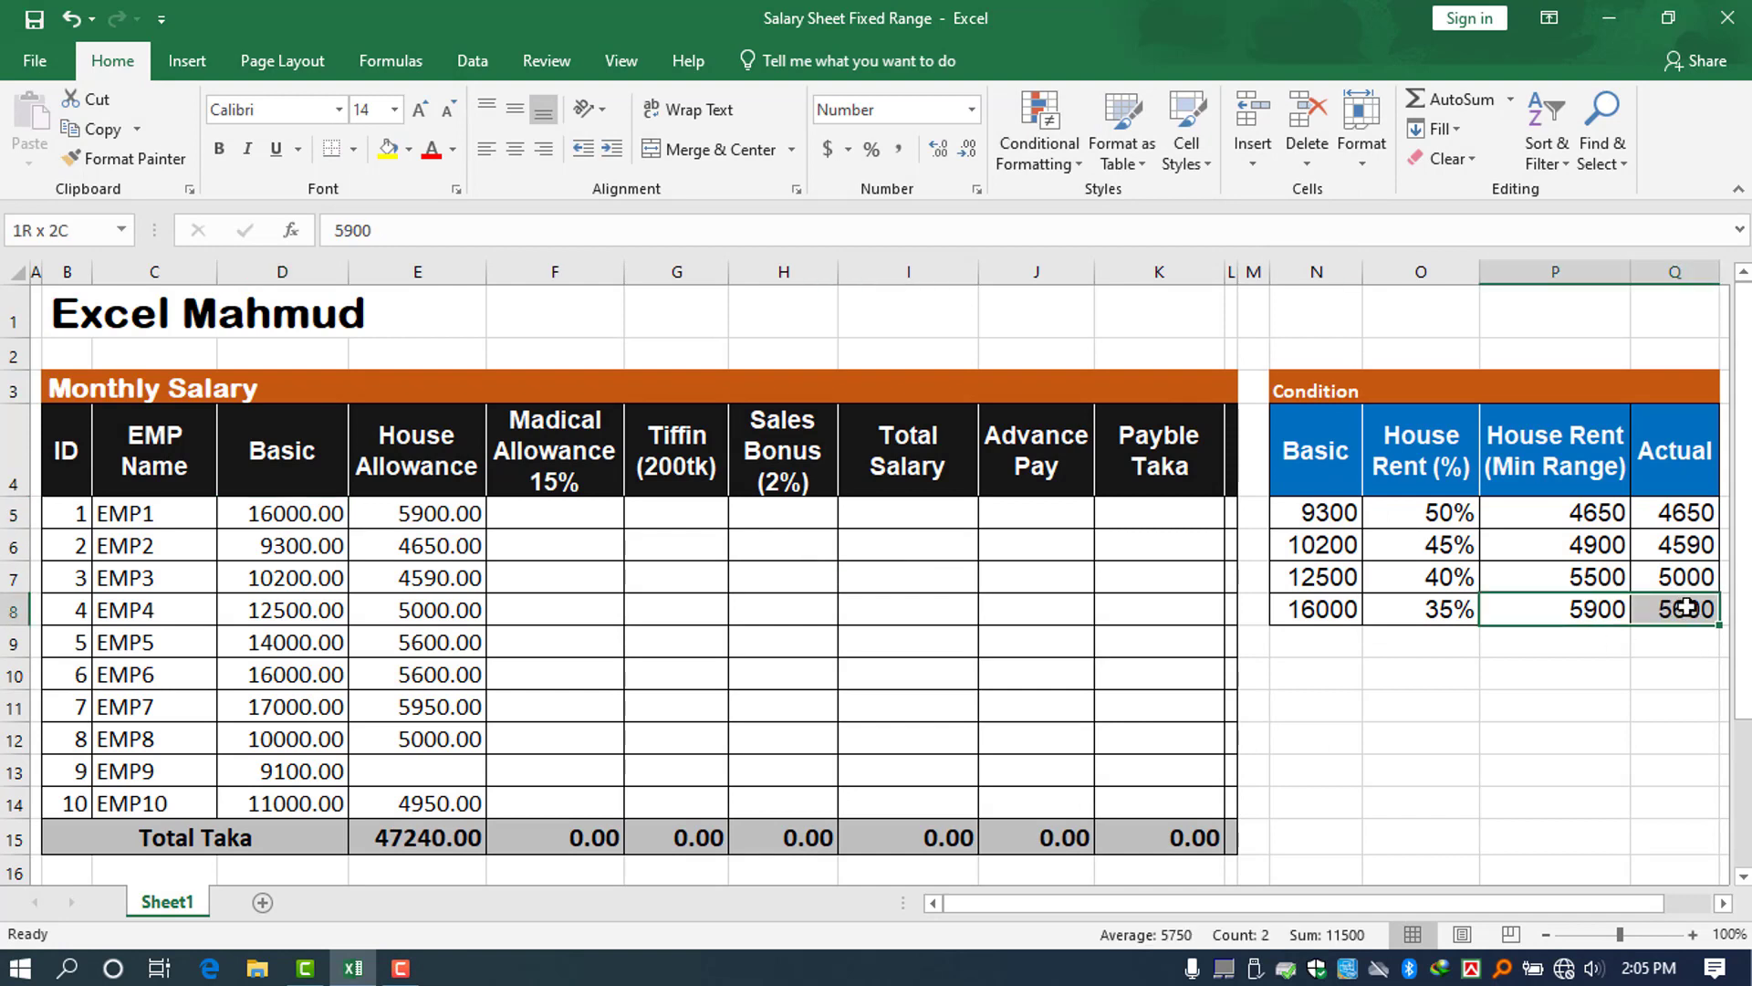
{"action": "left_click", "coordinate": [436, 527]}
{"action": "type", "text": "="}
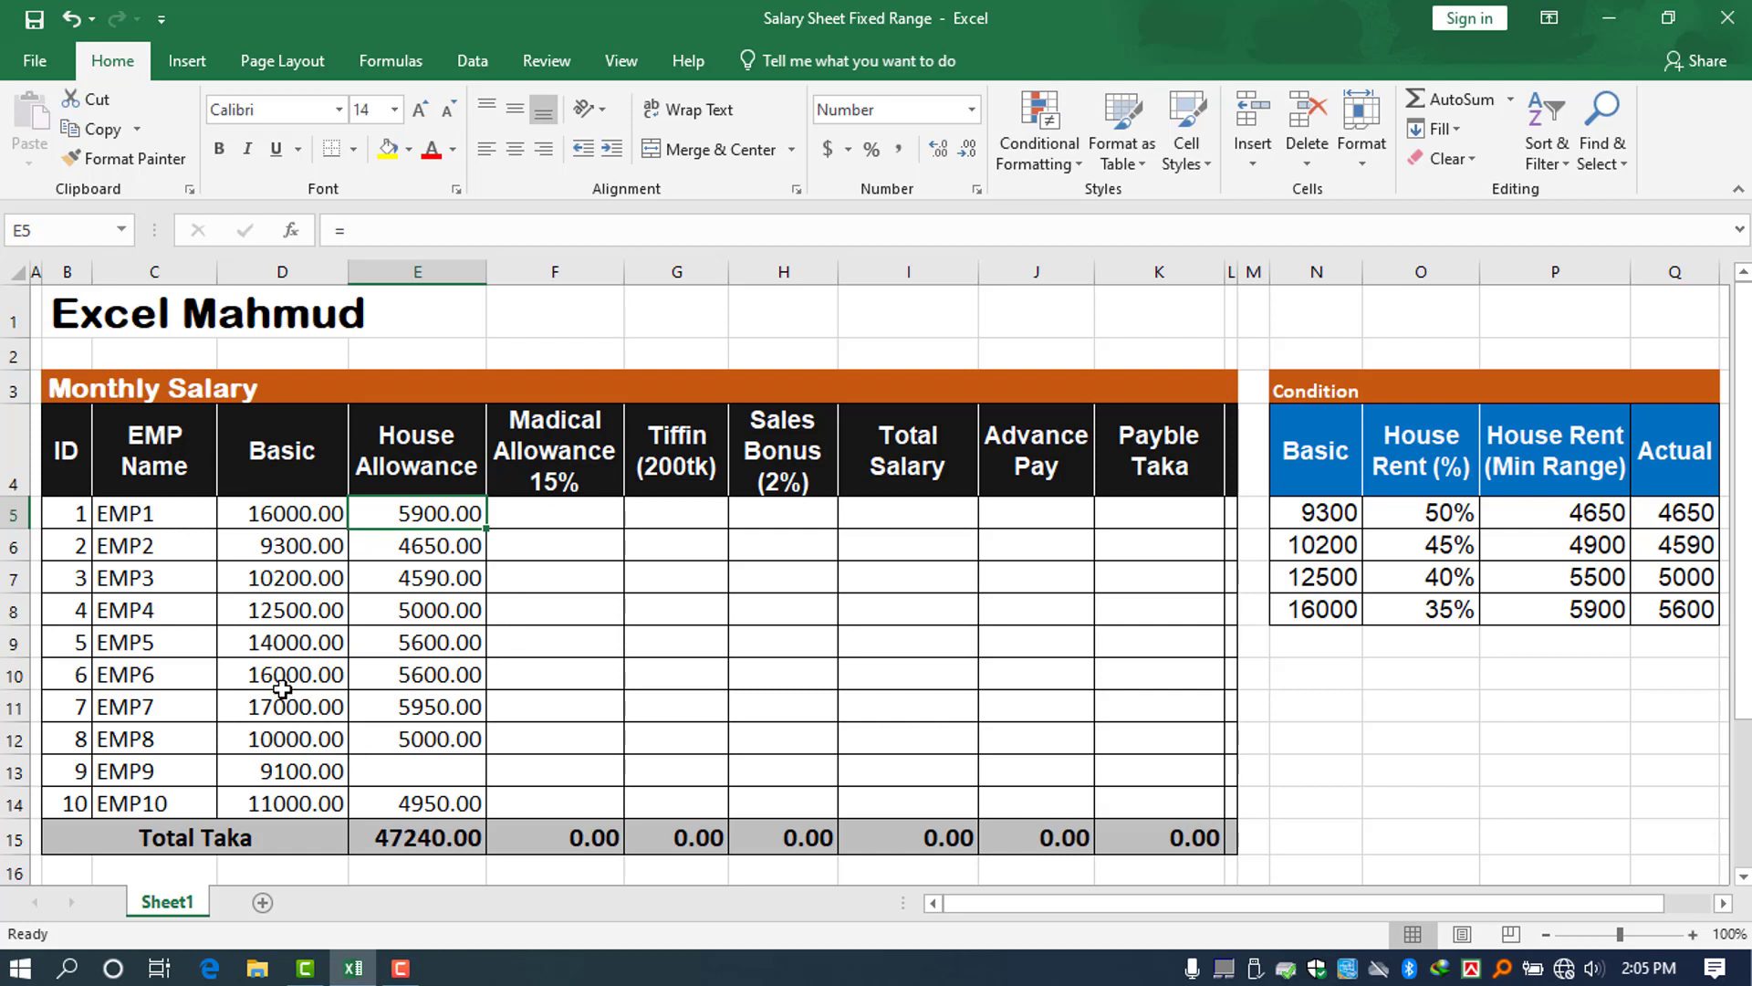
{"action": "left_click_drag", "start_coordinate": [282, 689], "coordinate": [331, 676]}
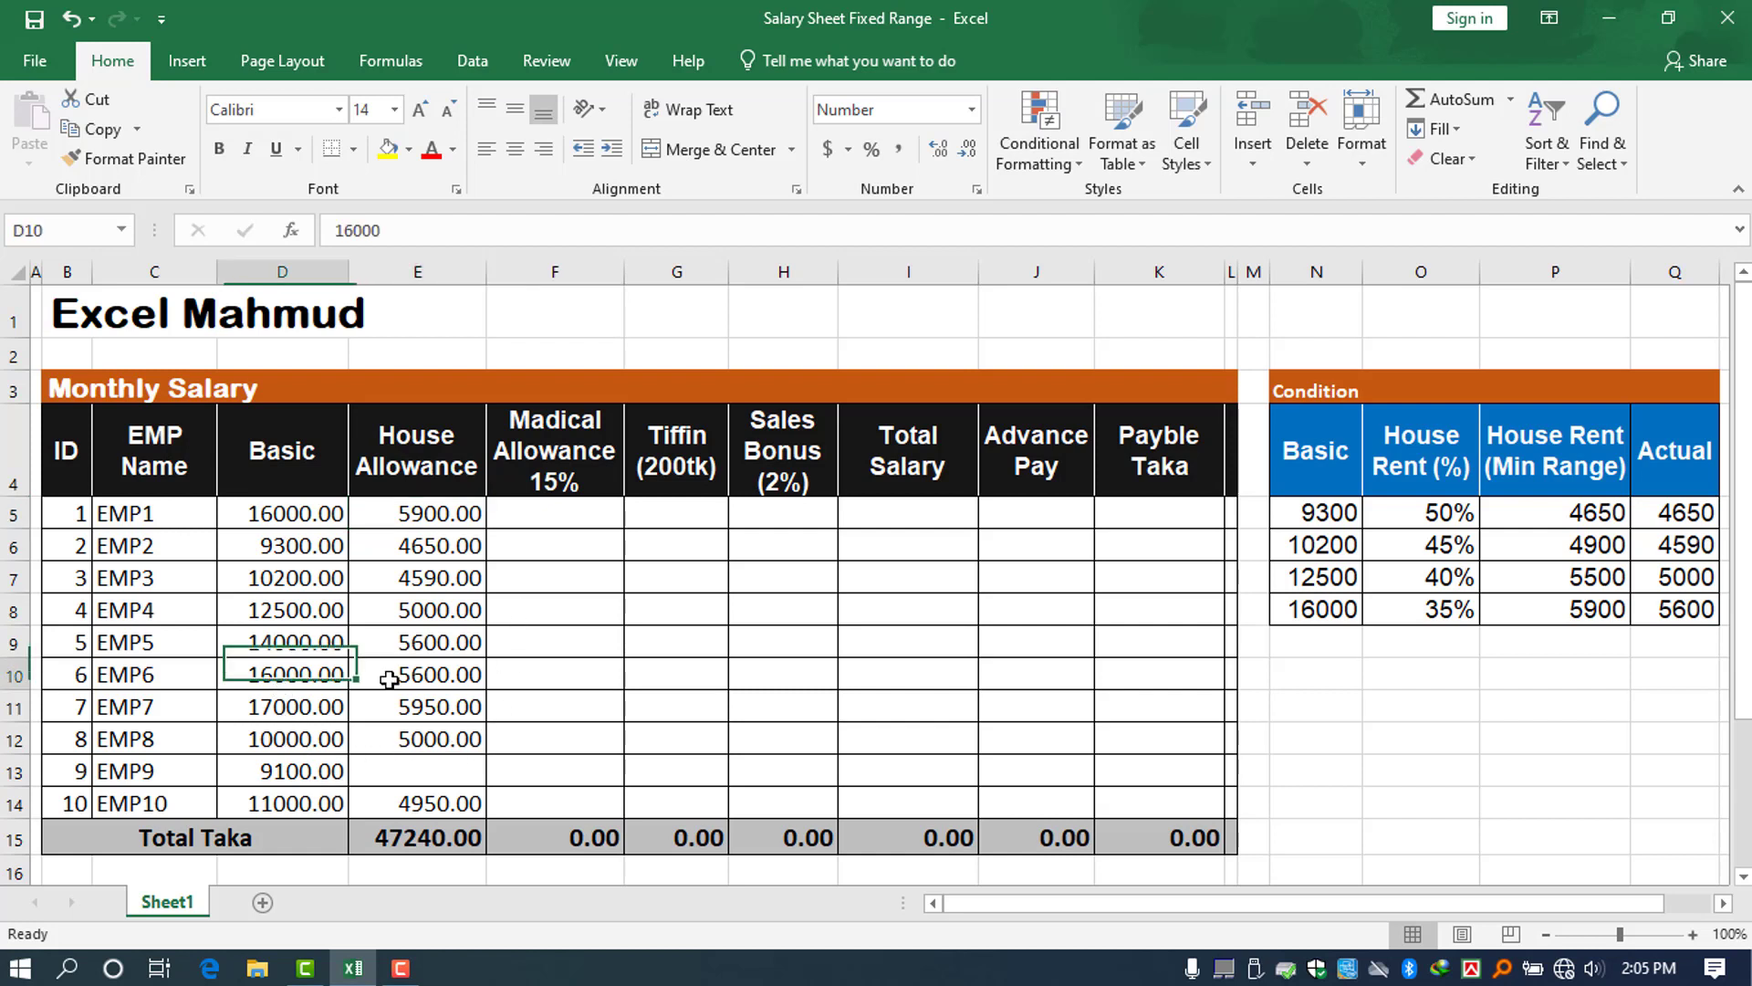
{"action": "left_click", "coordinate": [385, 514]}
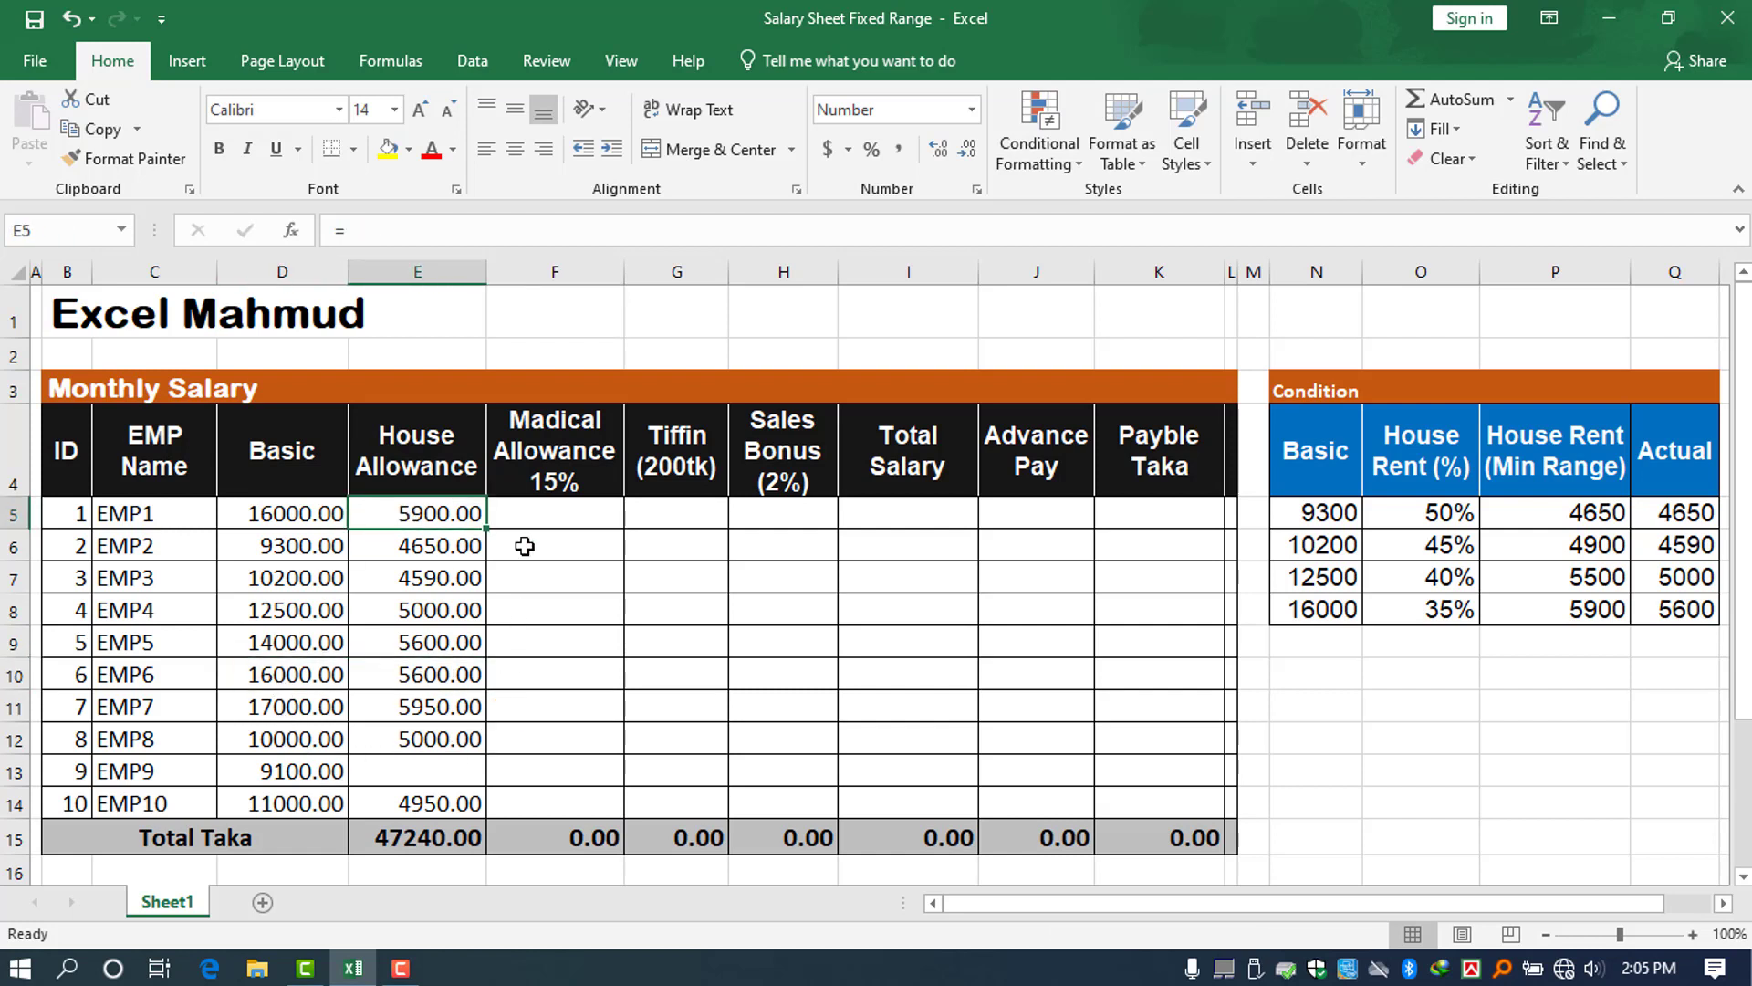
{"action": "left_click", "coordinate": [343, 514]}
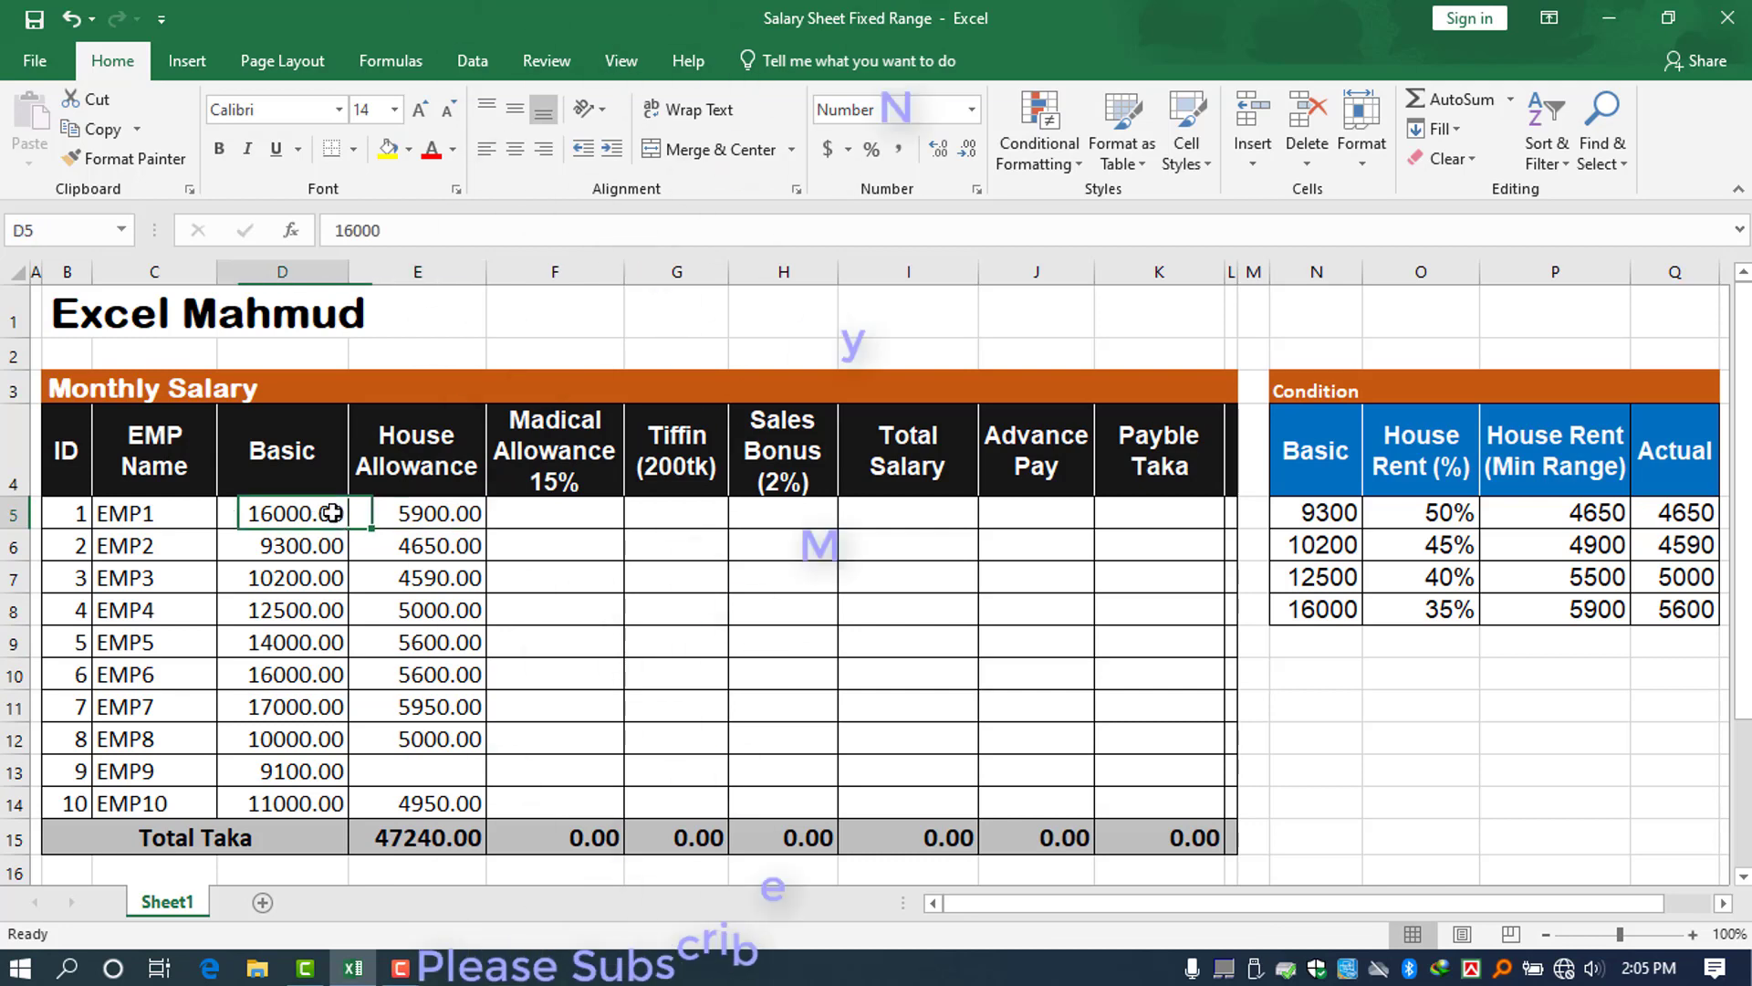
- Reopen E5's formula, mark the top tier's capped inner IF, and select the 12500 tier's D5*$O$7
{"action": "double_click", "coordinate": [447, 512]}
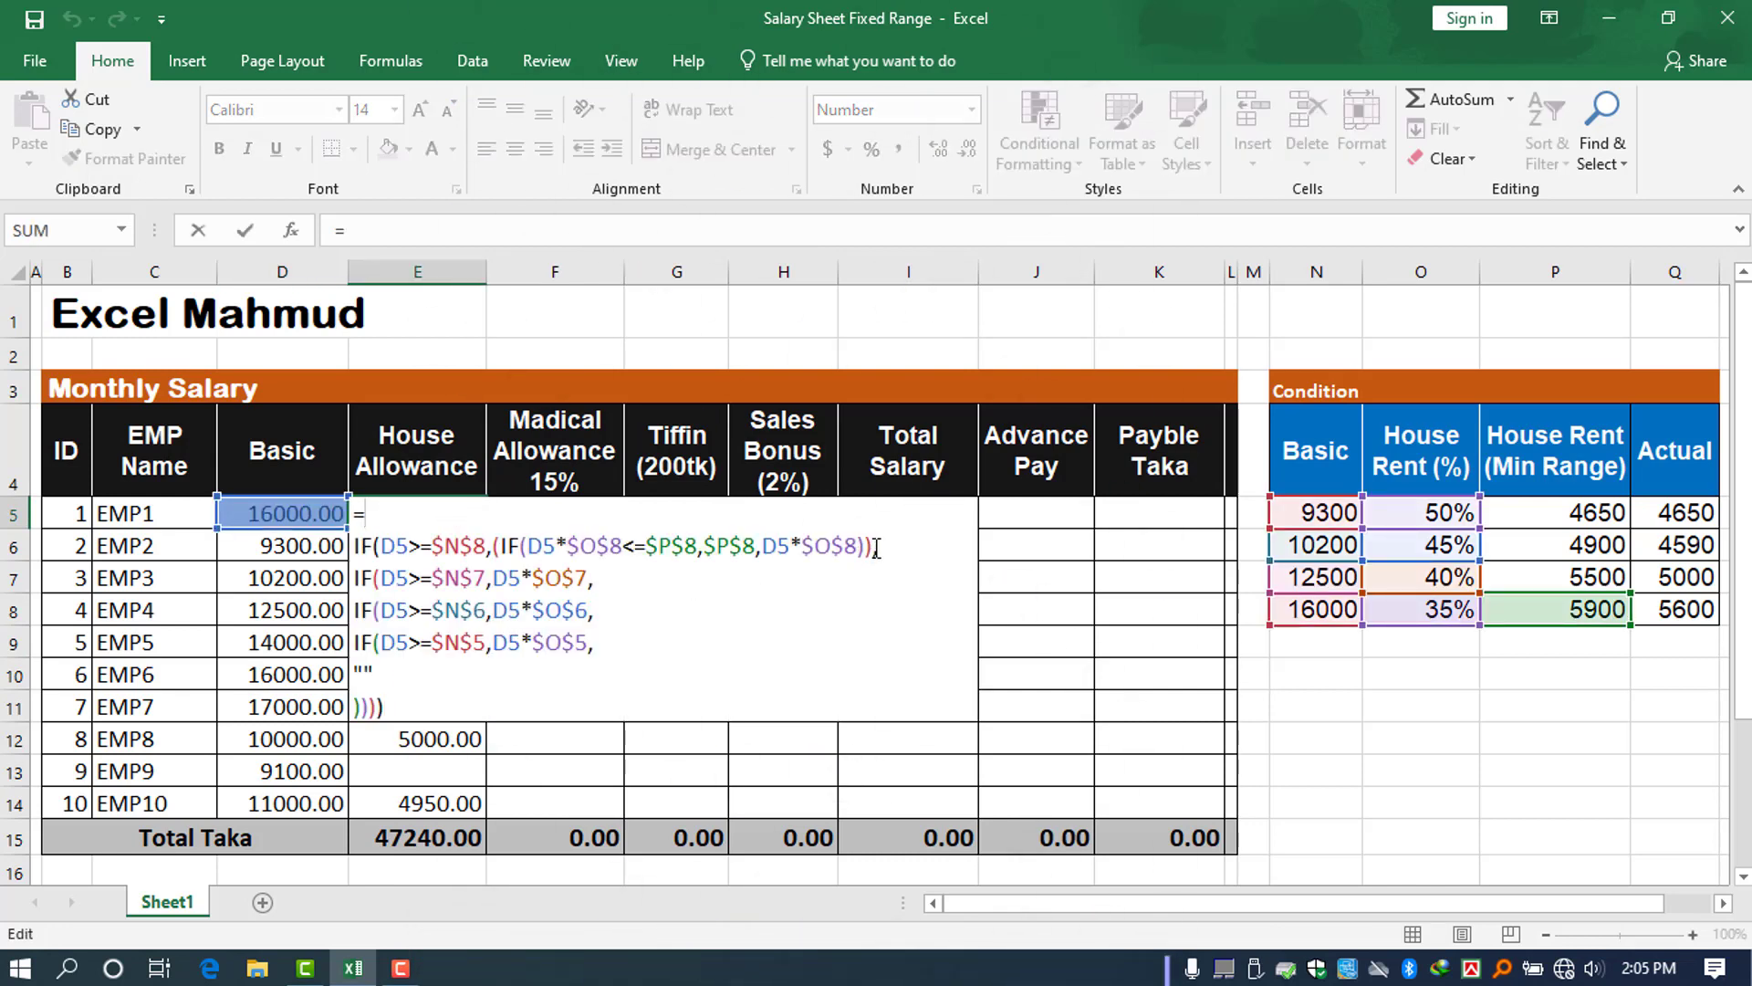
{"action": "left_click_drag", "start_coordinate": [876, 547], "coordinate": [373, 546]}
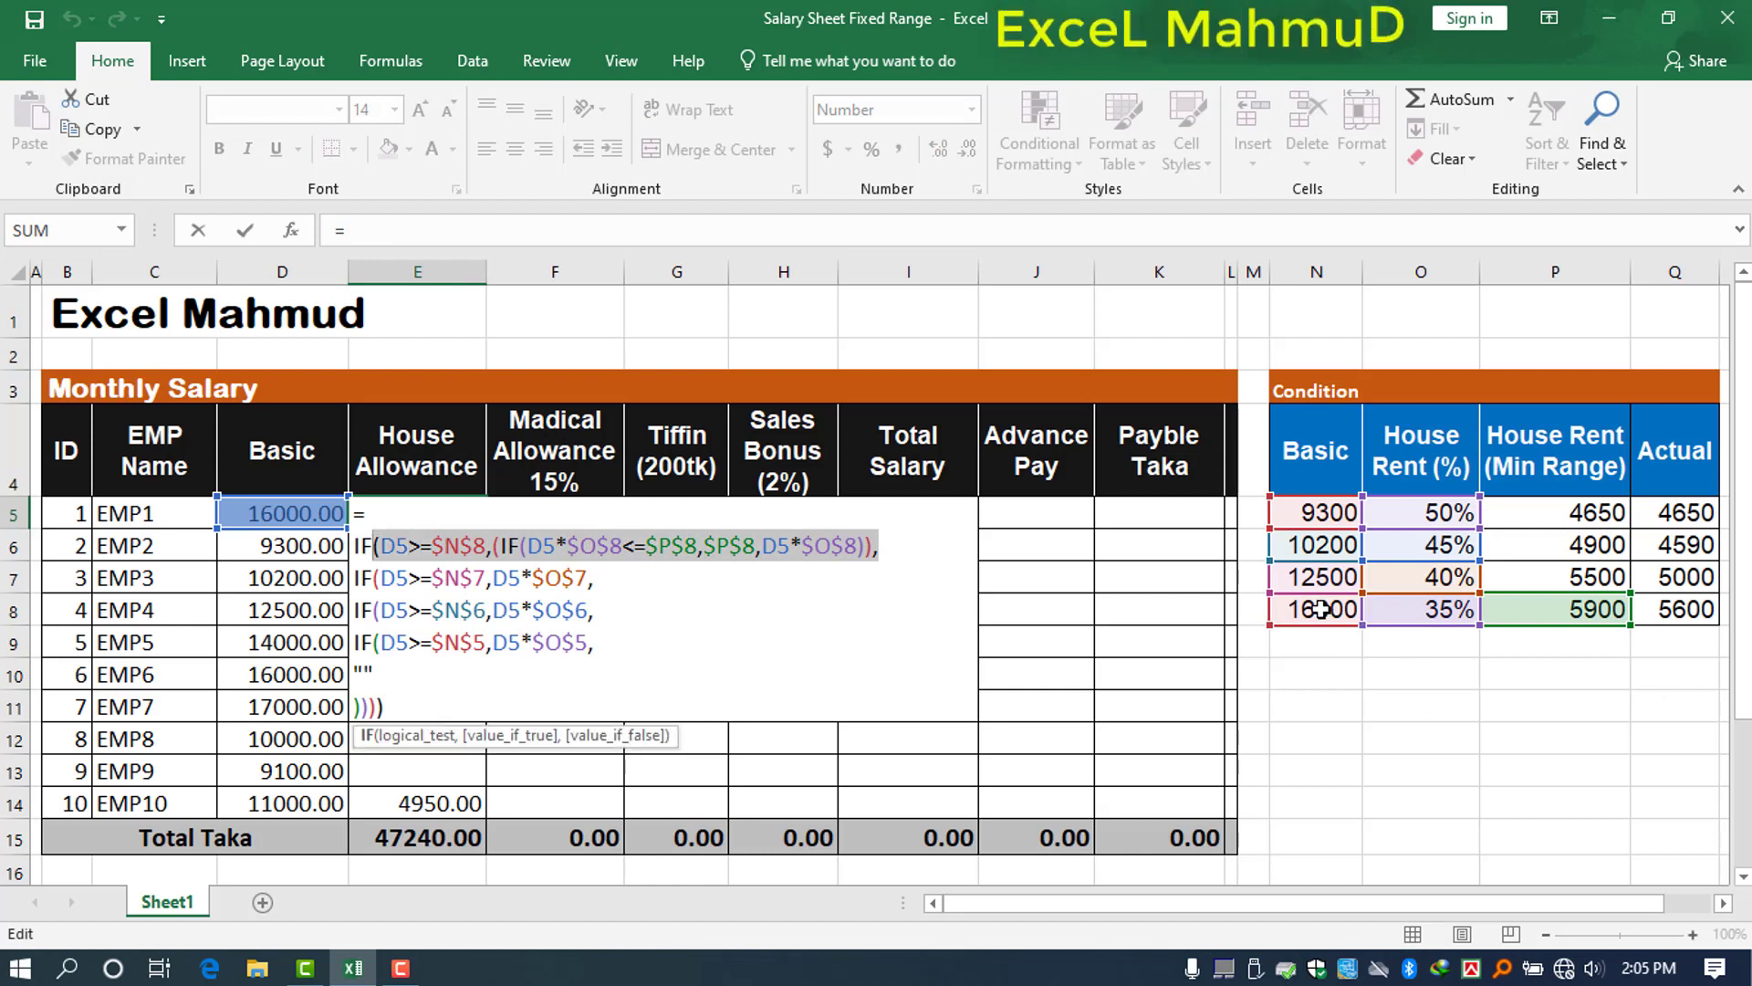
{"action": "left_click", "coordinate": [545, 577]}
{"action": "key", "text": "Right"}
{"action": "key", "text": "Right"}
{"action": "key", "text": "Right"}
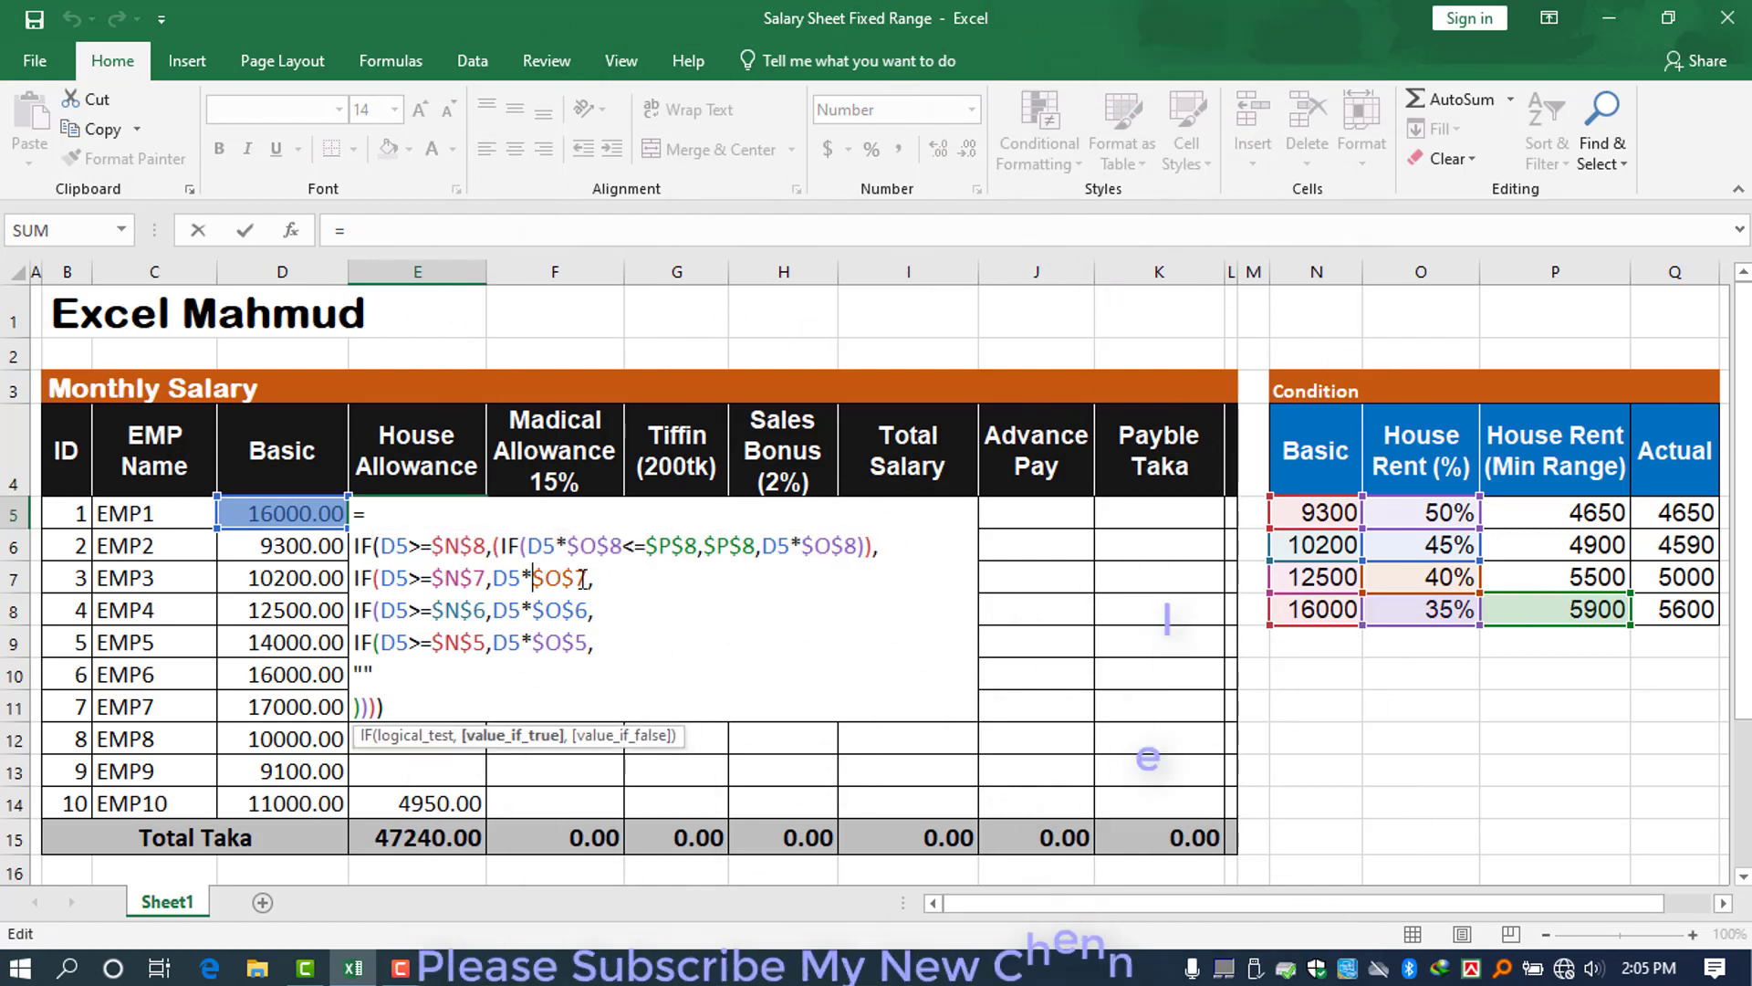
{"action": "left_click_drag", "start_coordinate": [555, 584], "coordinate": [491, 585]}
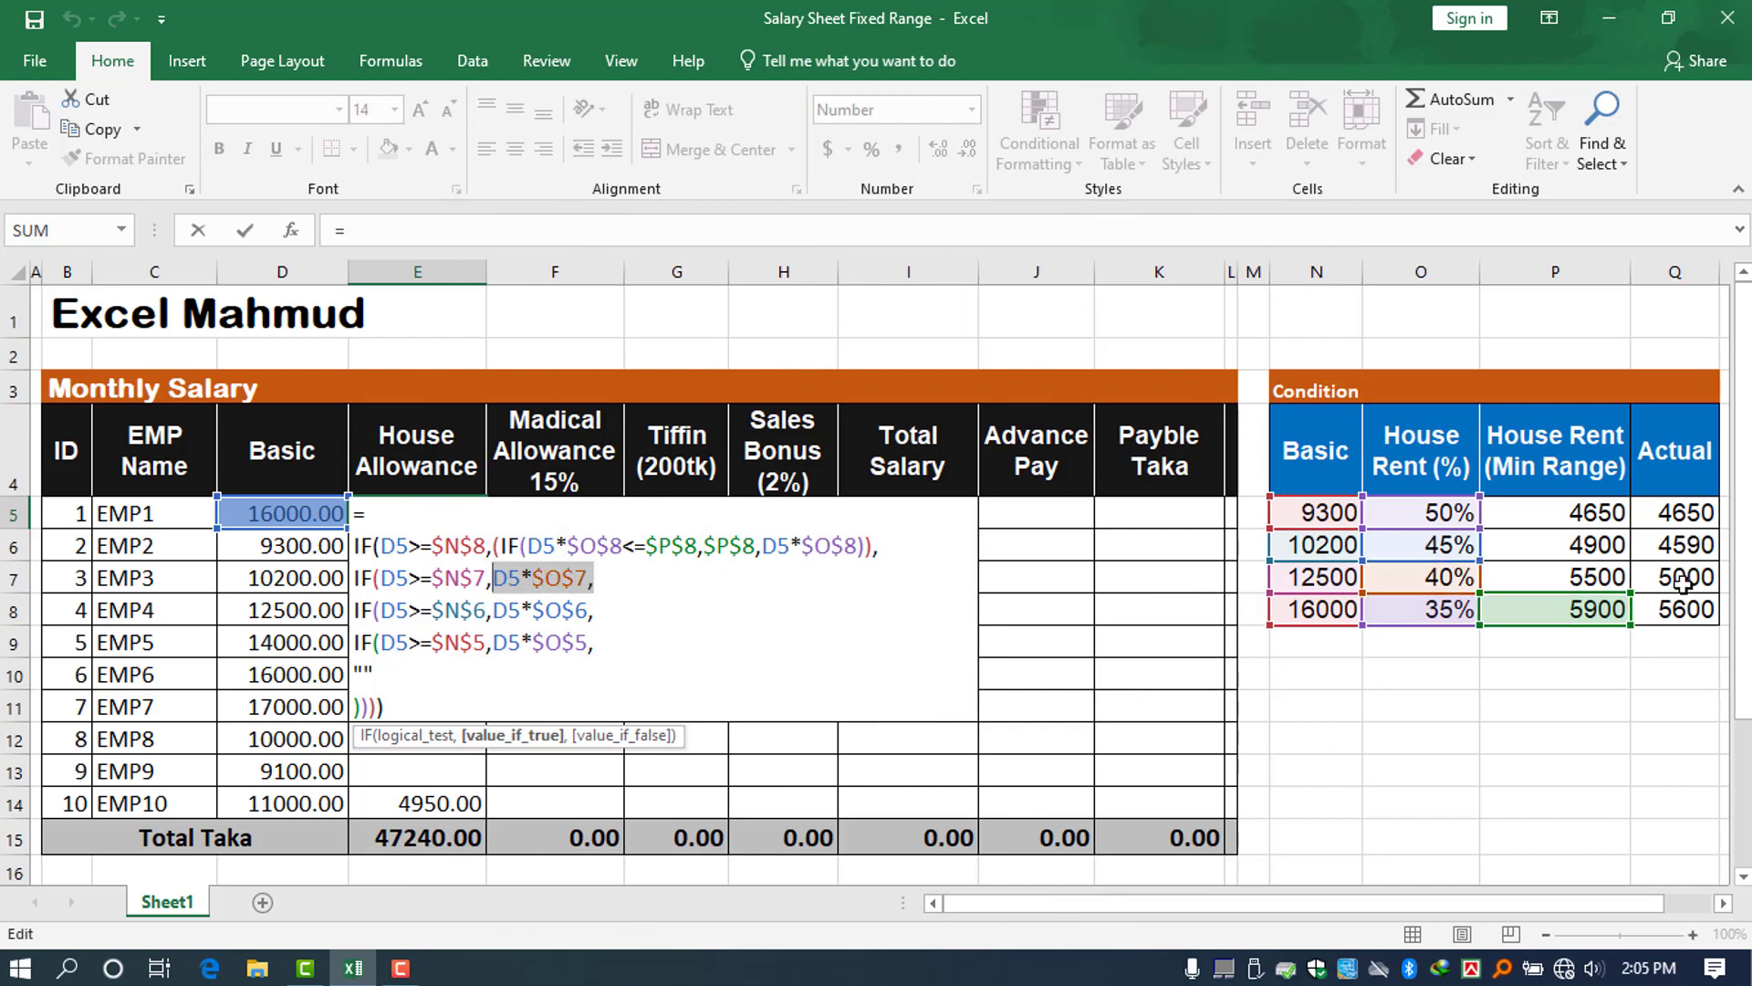
{"action": "left_click_drag", "start_coordinate": [890, 549], "coordinate": [494, 546]}
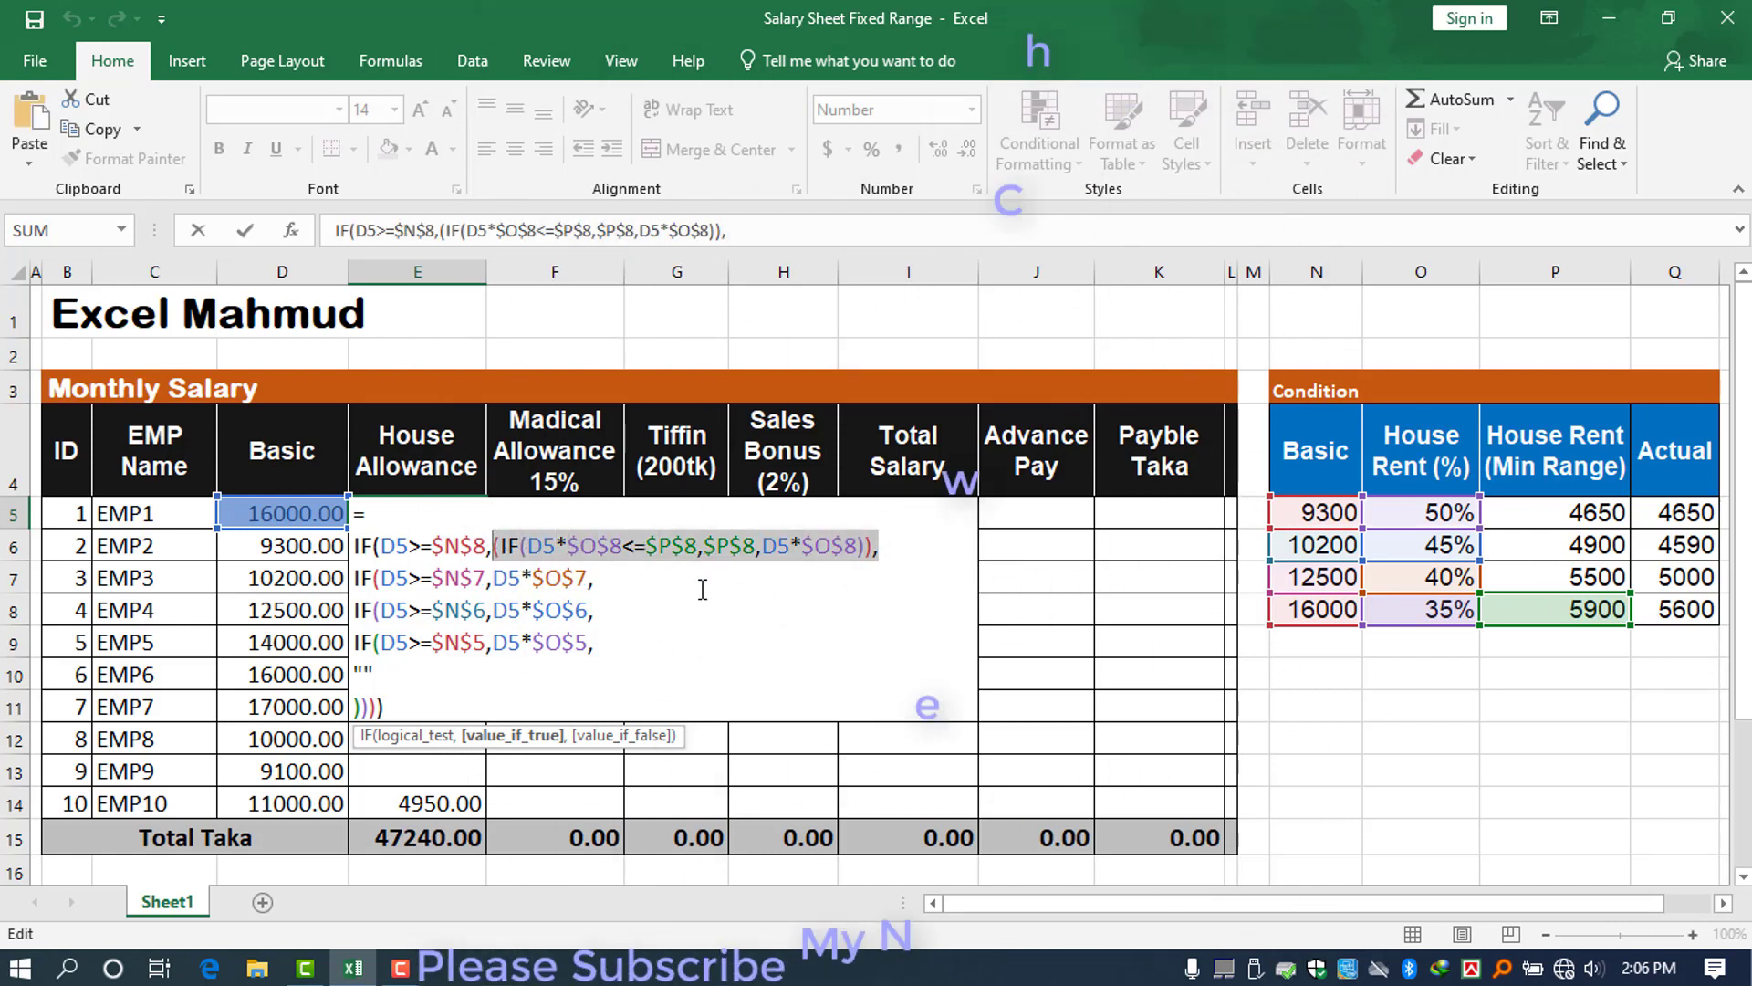
{"action": "left_click_drag", "start_coordinate": [640, 576], "coordinate": [523, 577]}
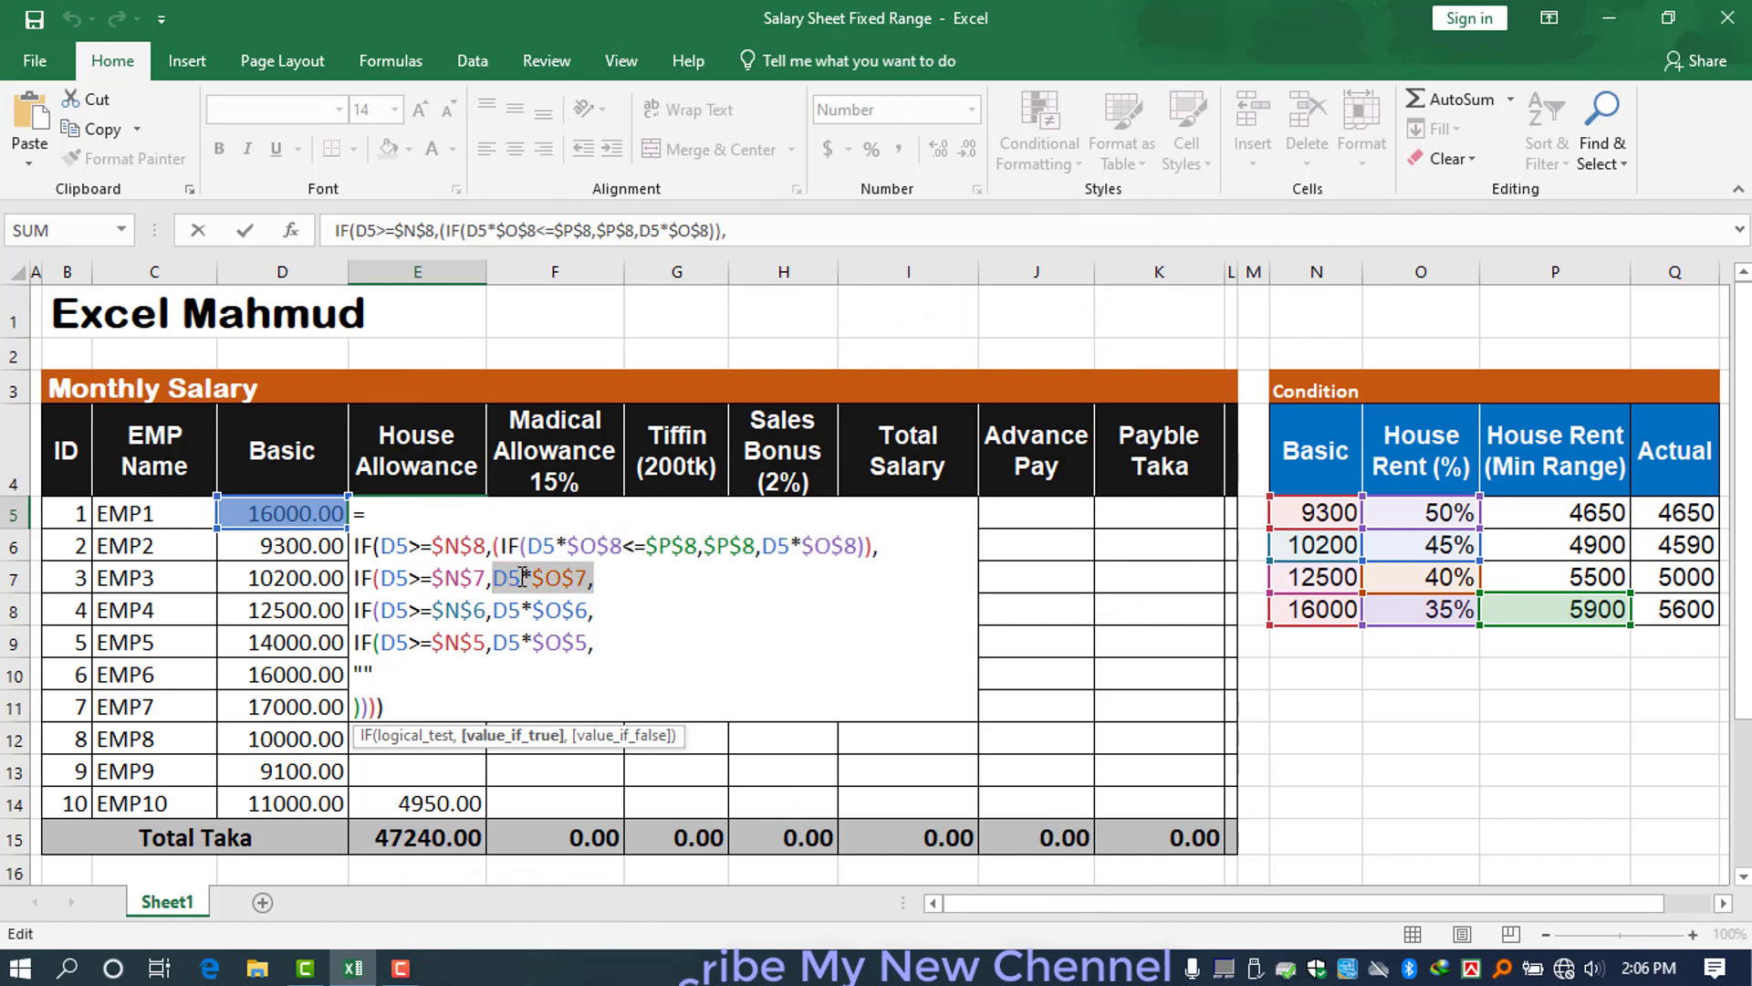
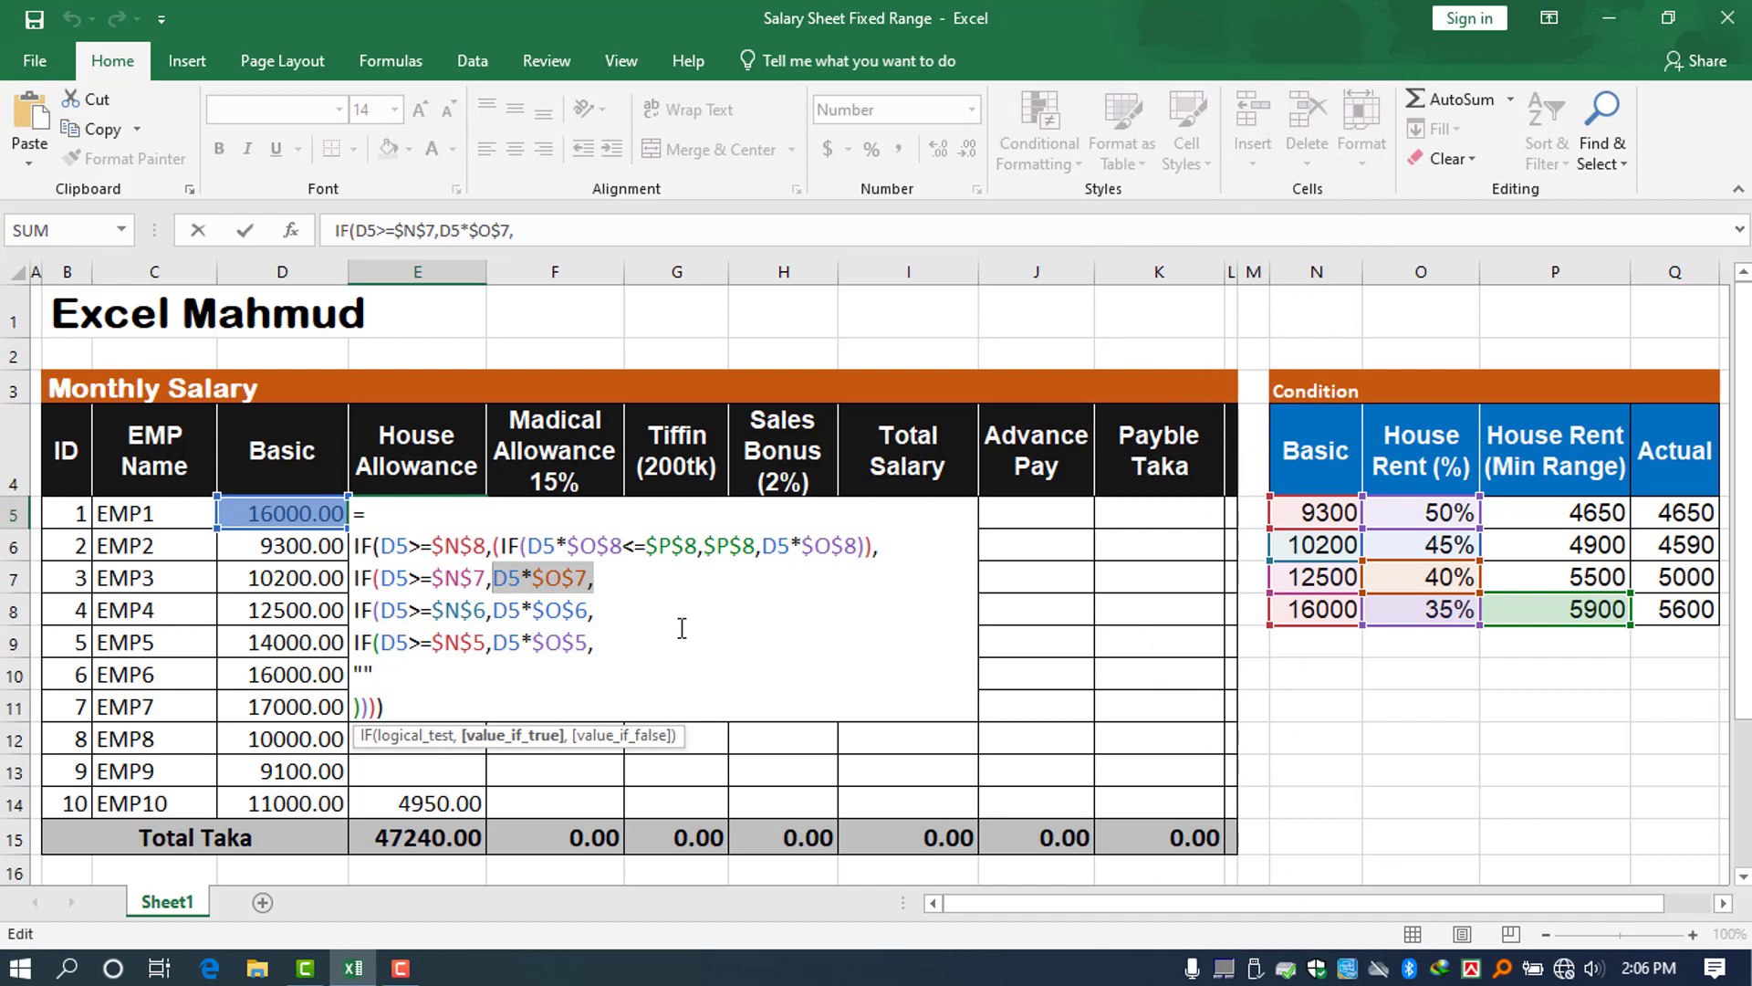
- Paste the minimum-rent IF check into the 12500 tier and point its O/P references at row 7
{"action": "type", "text": "(IF(D5*$O$8<=$P$8,$P$8,D5*$O$8)),"}
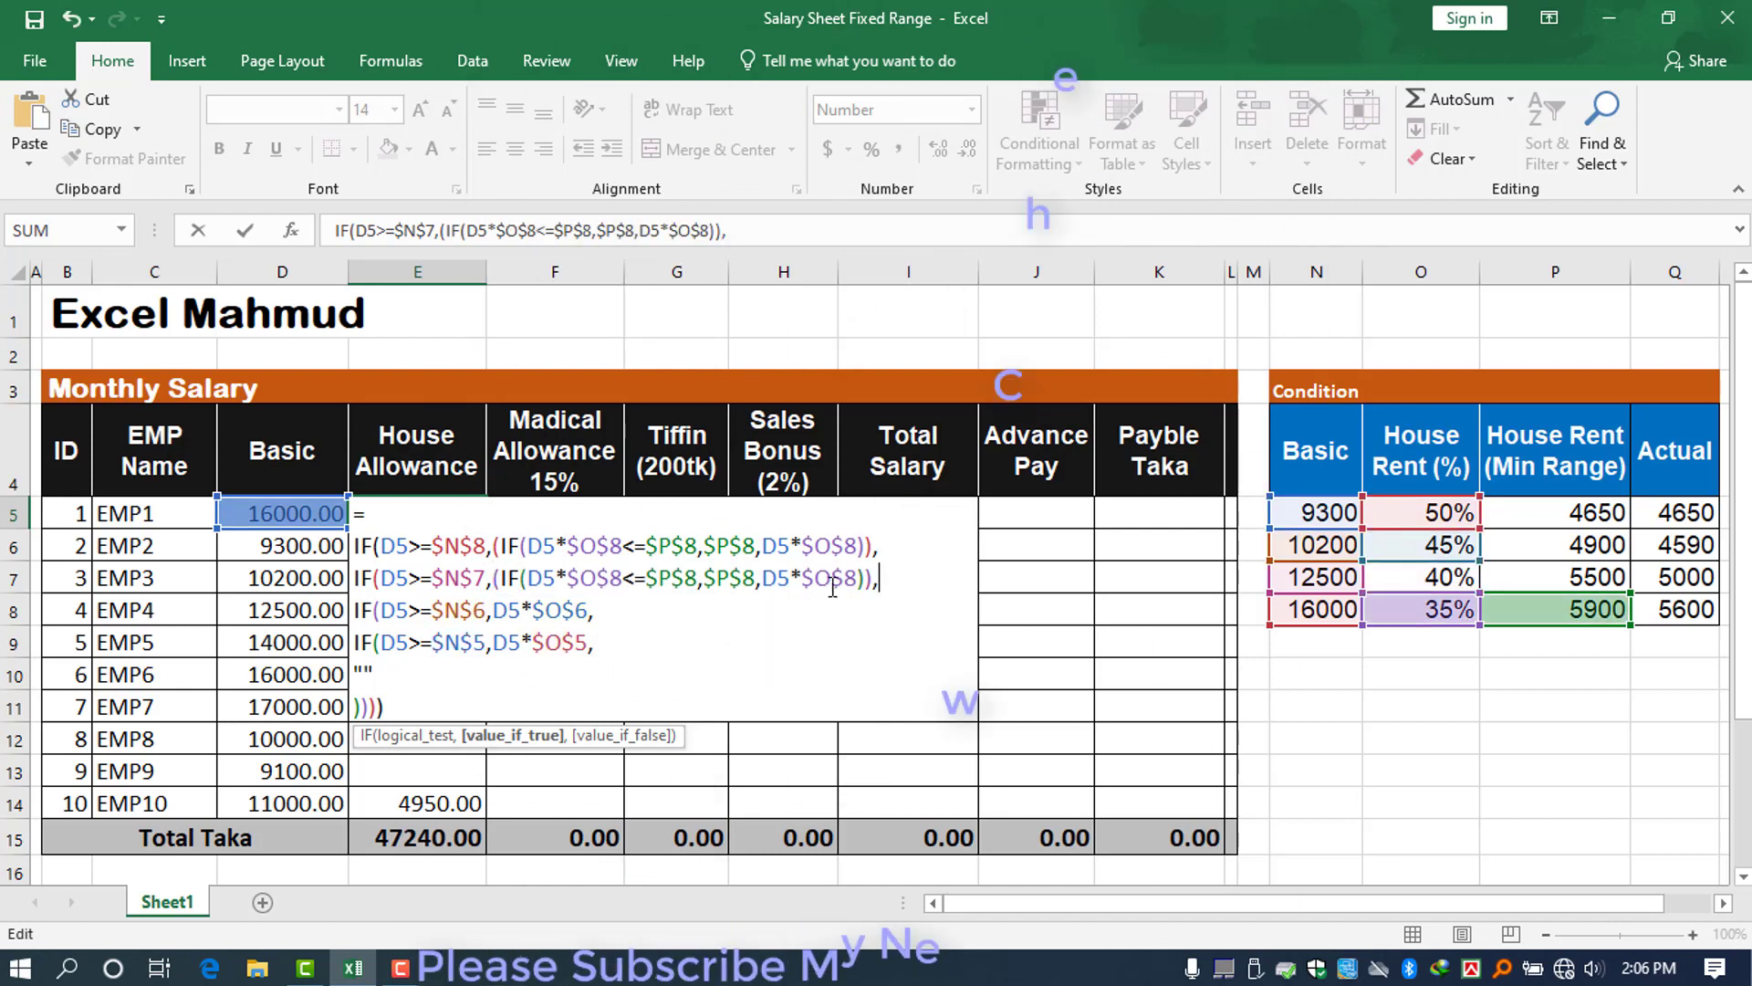
{"action": "left_click_drag", "start_coordinate": [460, 579], "coordinate": [473, 579]}
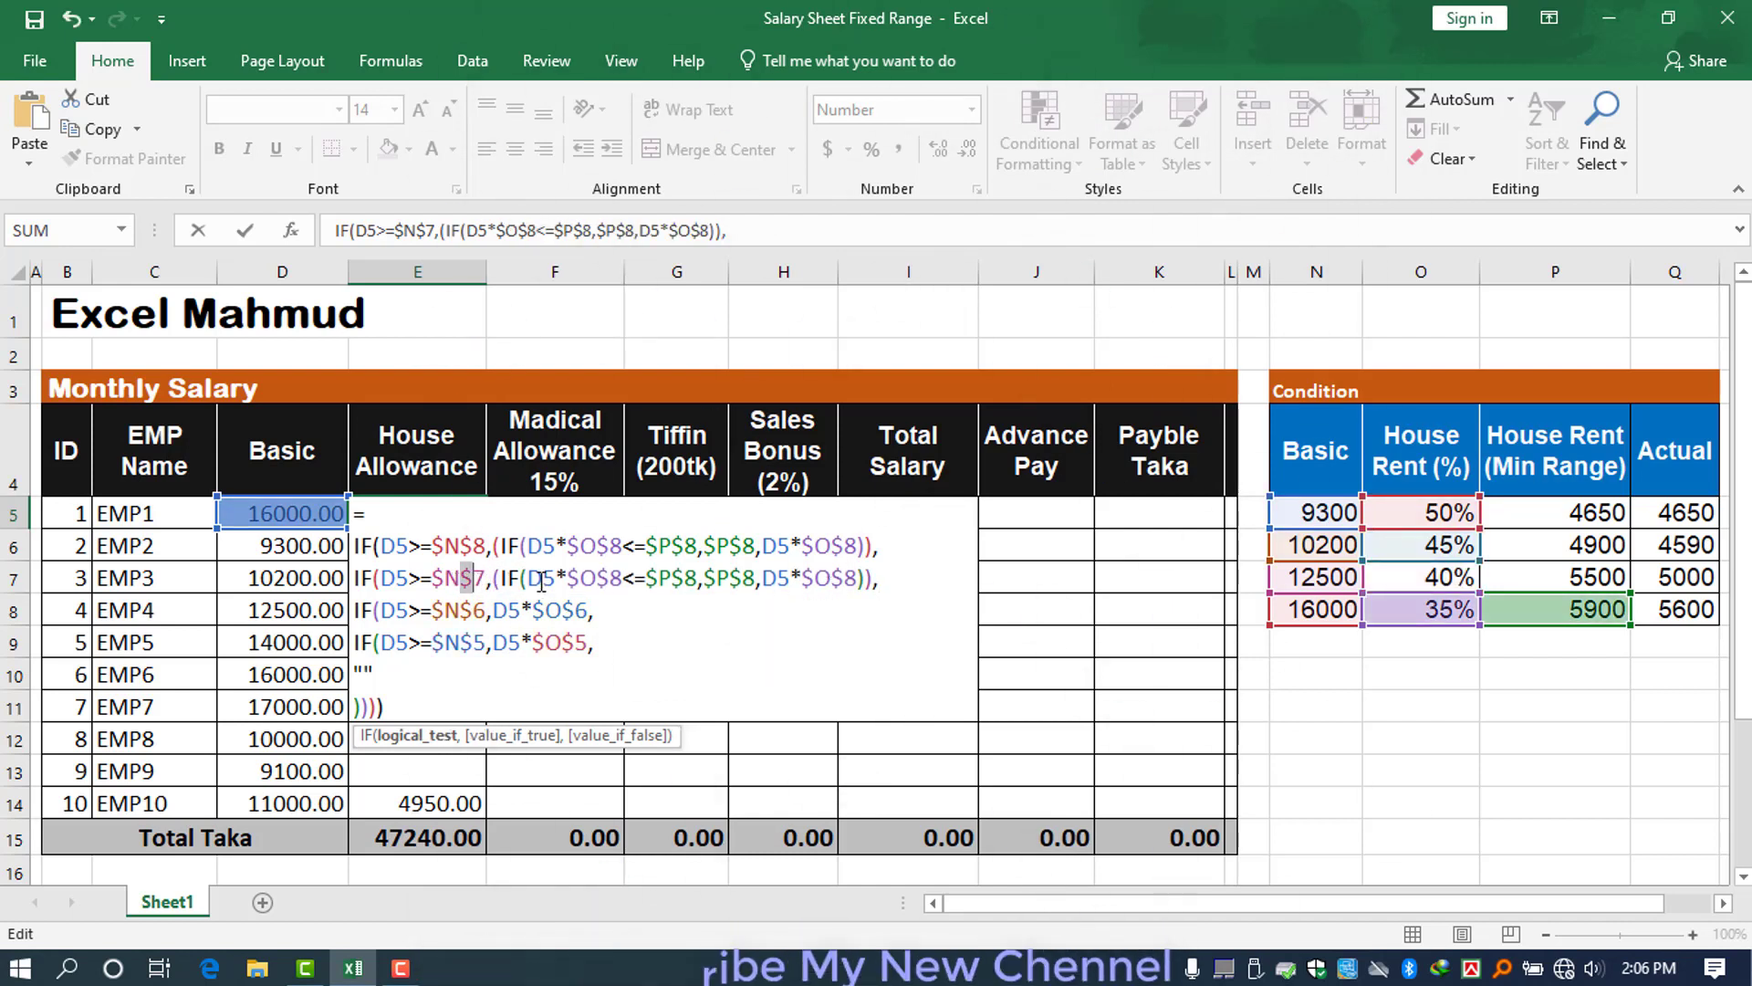
{"action": "left_click_drag", "start_coordinate": [615, 578], "coordinate": [623, 577]}
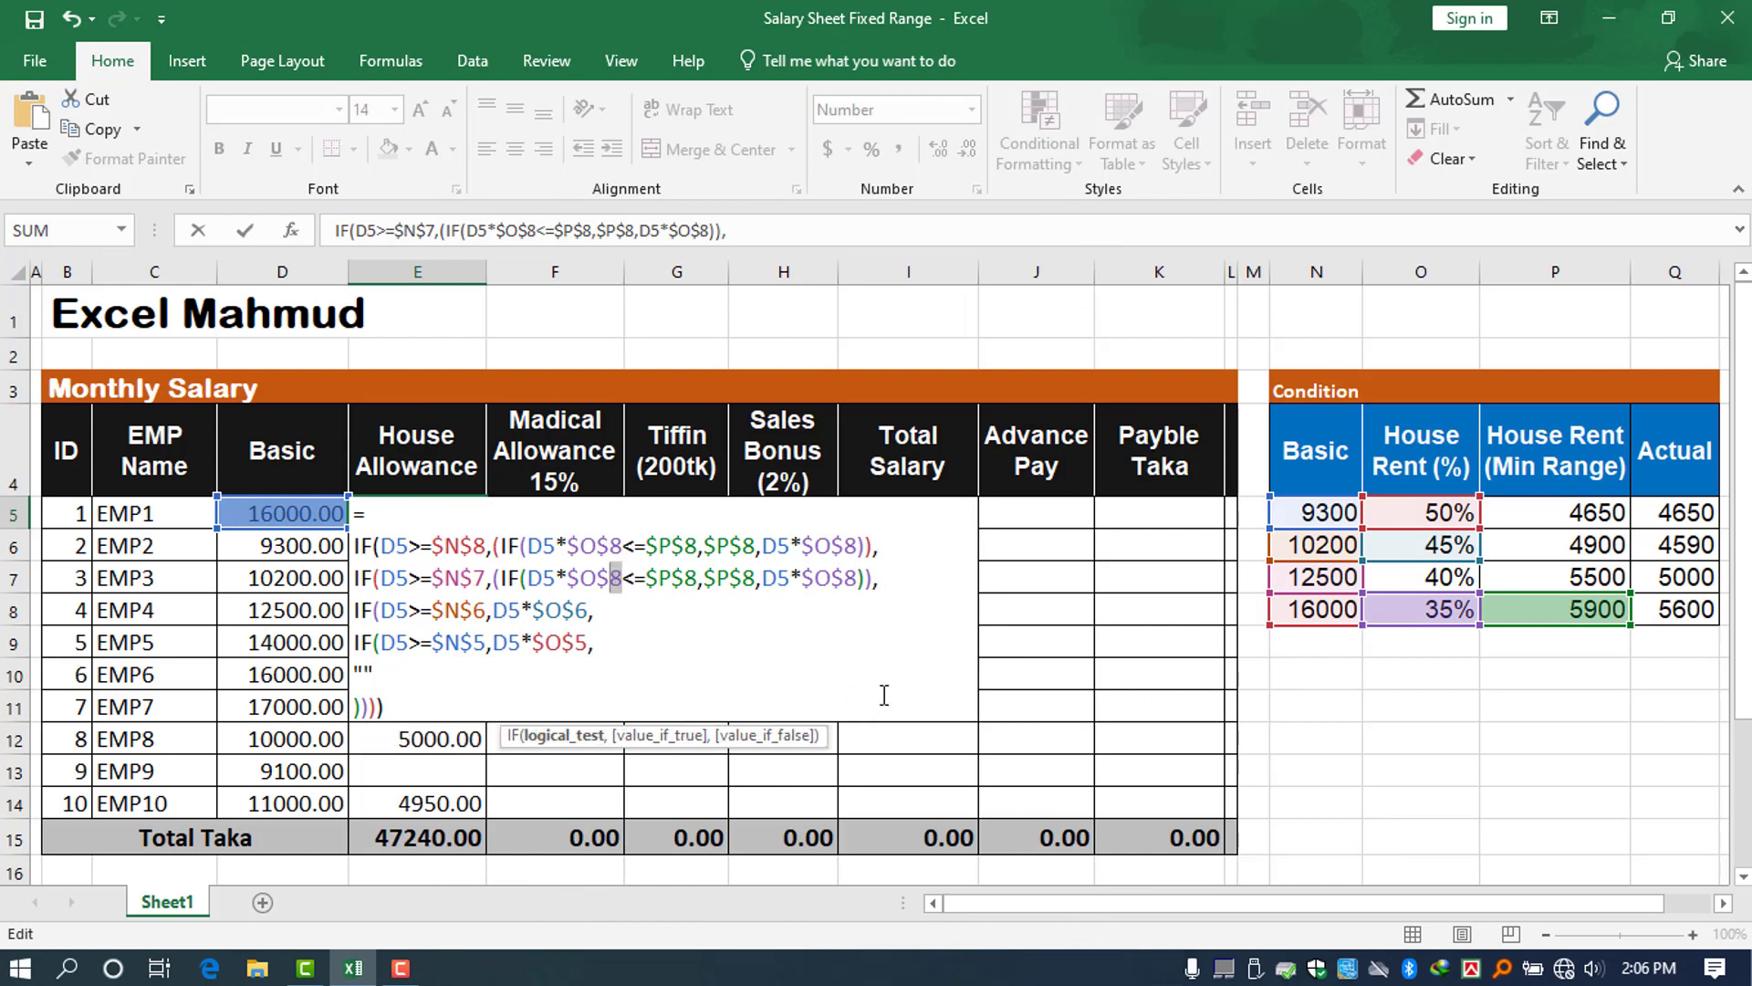
{"action": "type", "text": "7"}
{"action": "key", "text": "Right"}
{"action": "key", "text": "Right"}
{"action": "key", "text": "Right"}
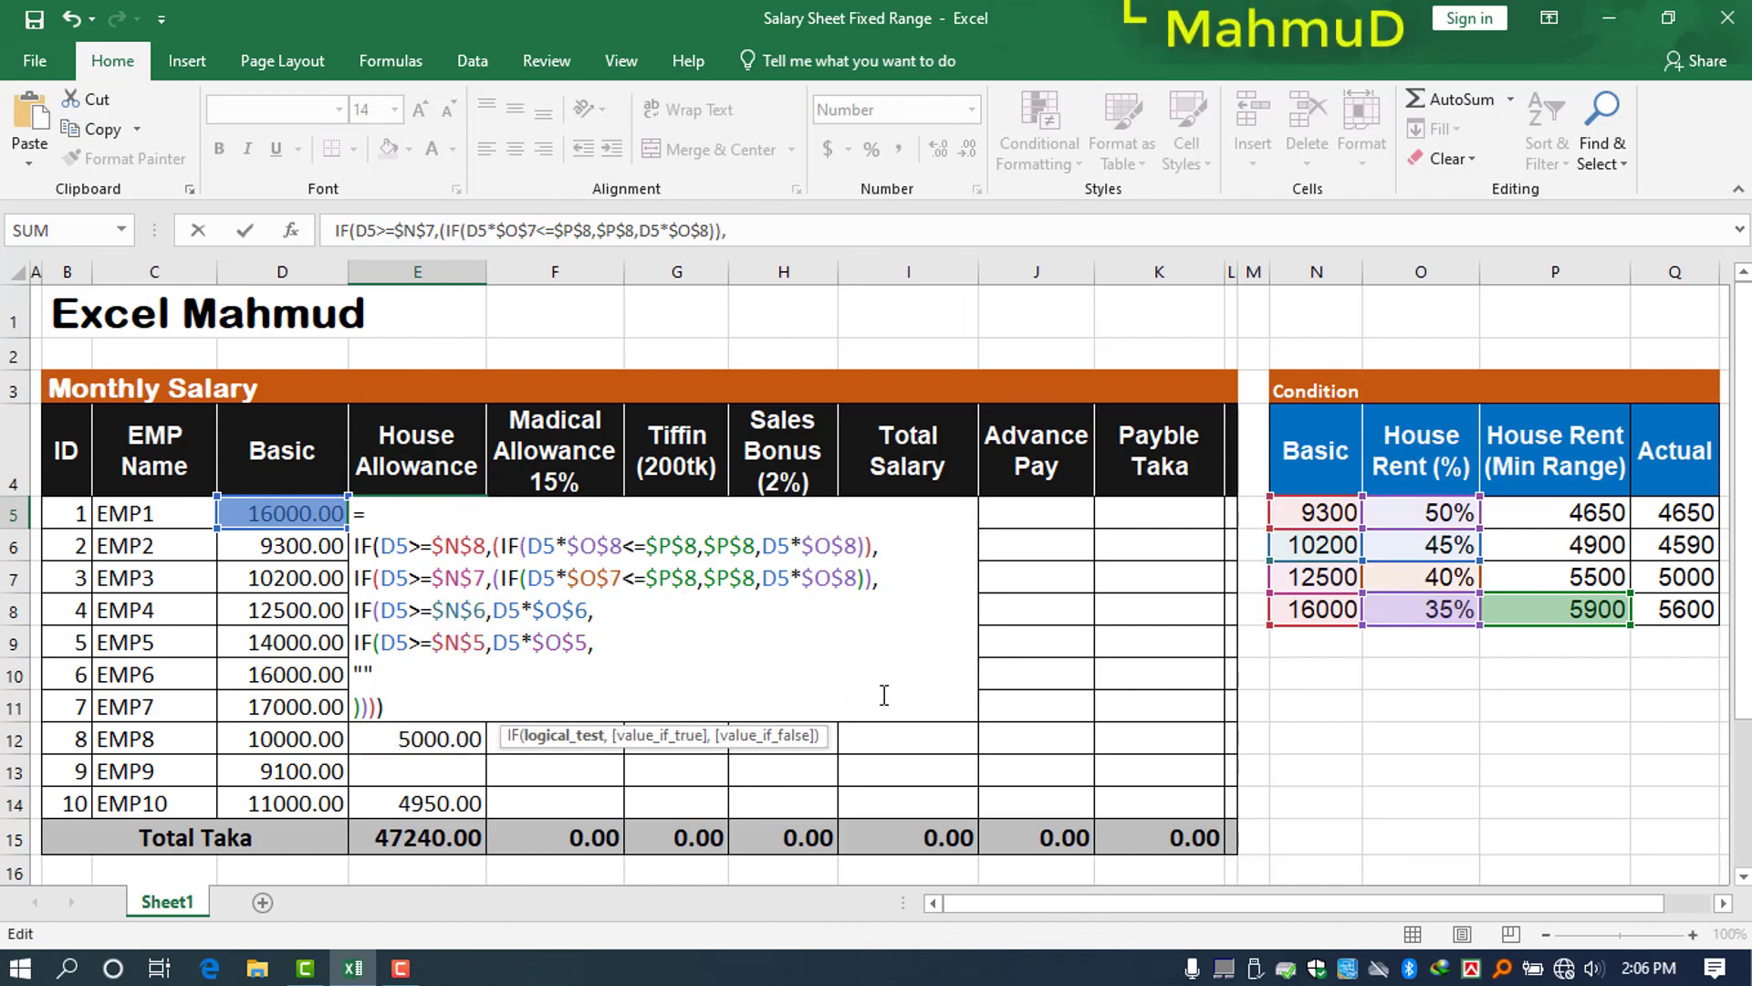
{"action": "type", "text": "7"}
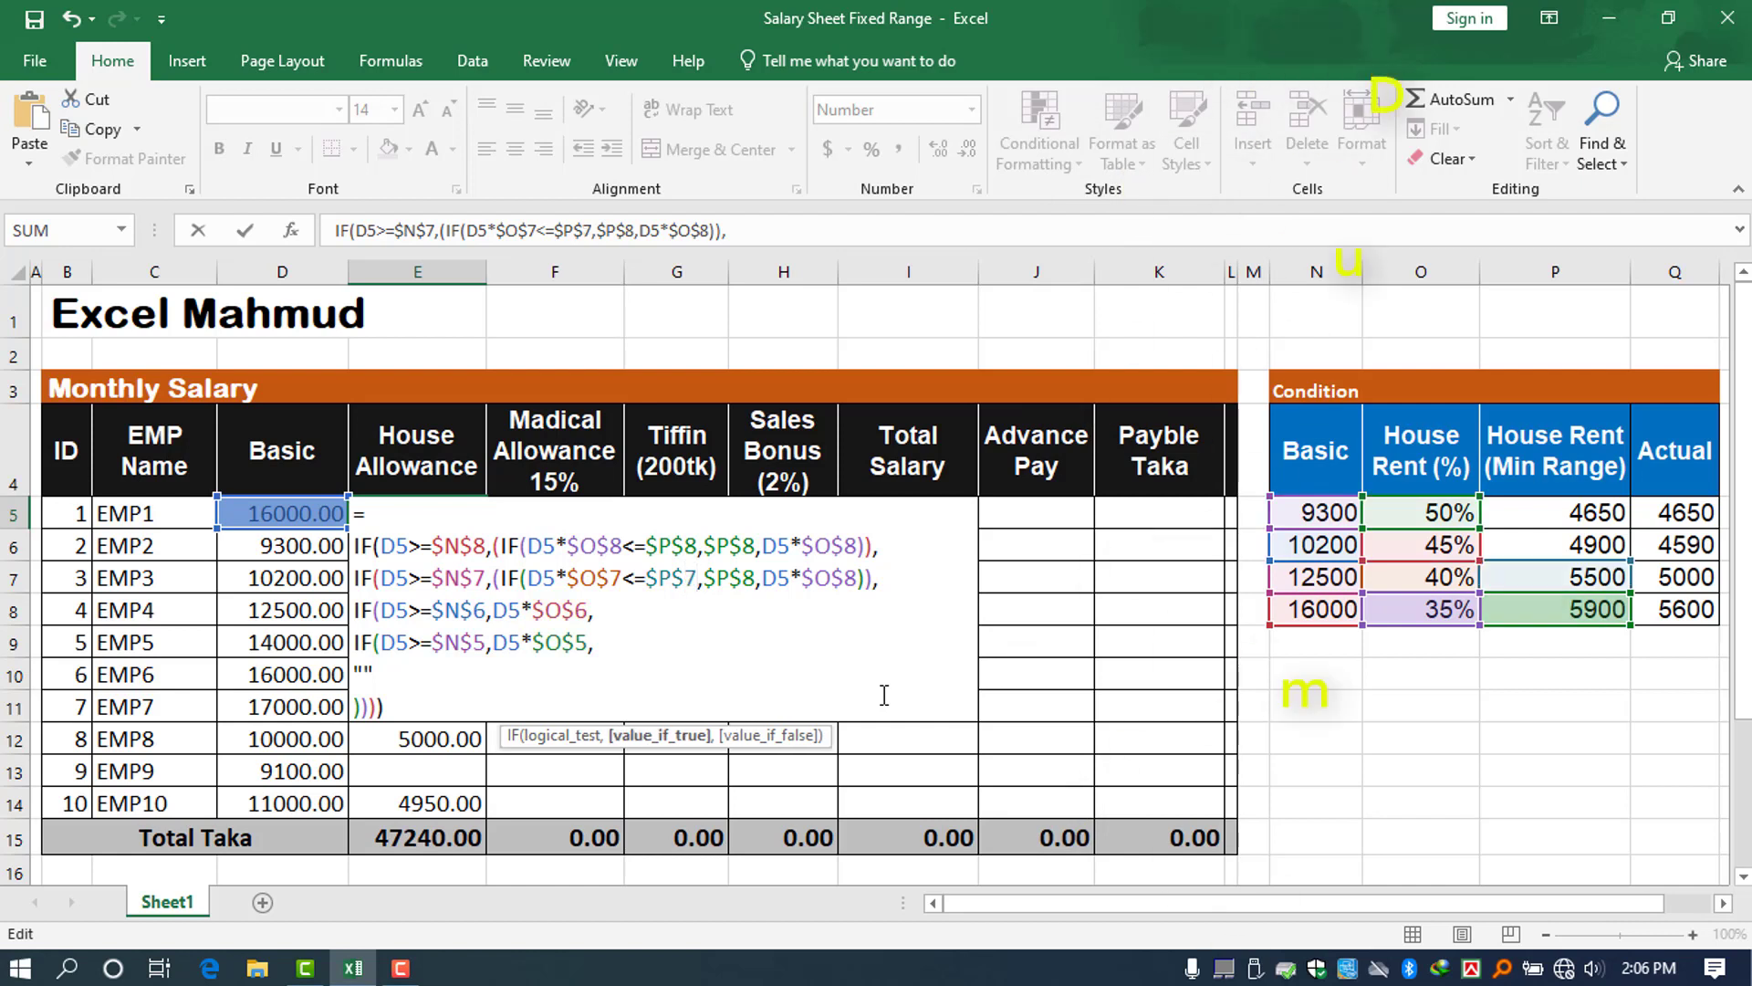
{"action": "key", "text": "Right"}
{"action": "key", "text": "Right"}
{"action": "key", "text": "Right"}
{"action": "key", "text": "BackSpace"}
{"action": "type", "text": "7"}
{"action": "key", "text": "Right"}
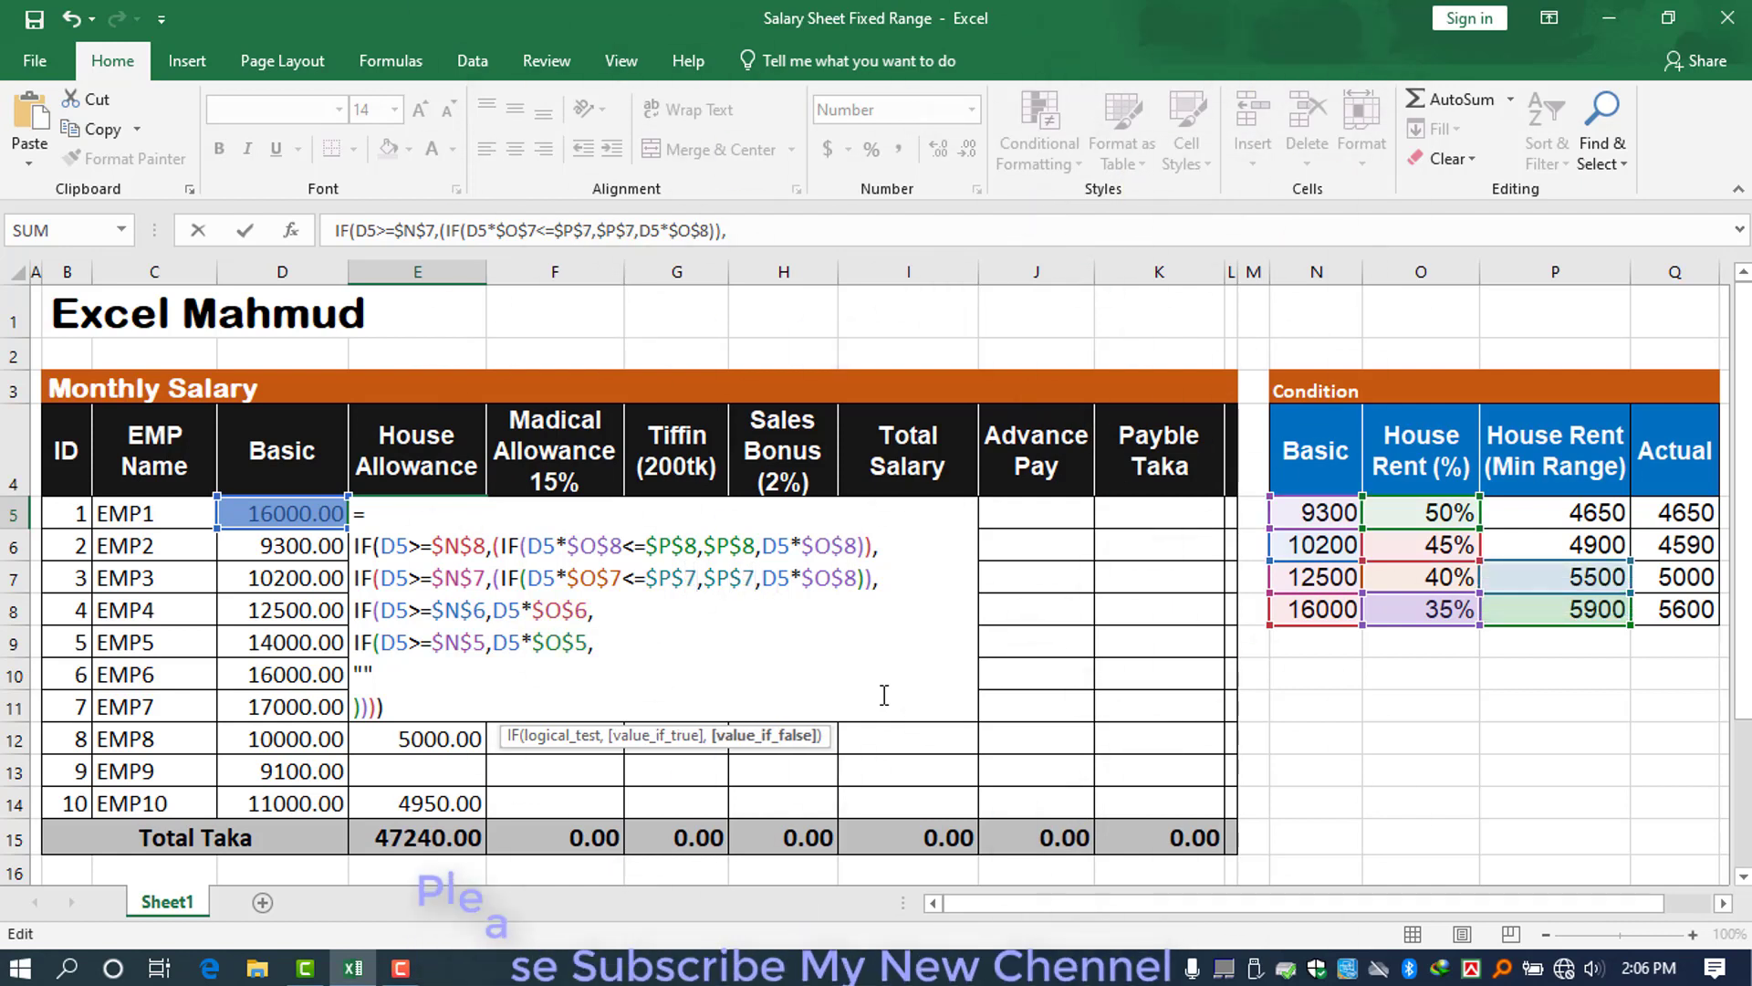
{"action": "type", "text": "7"}
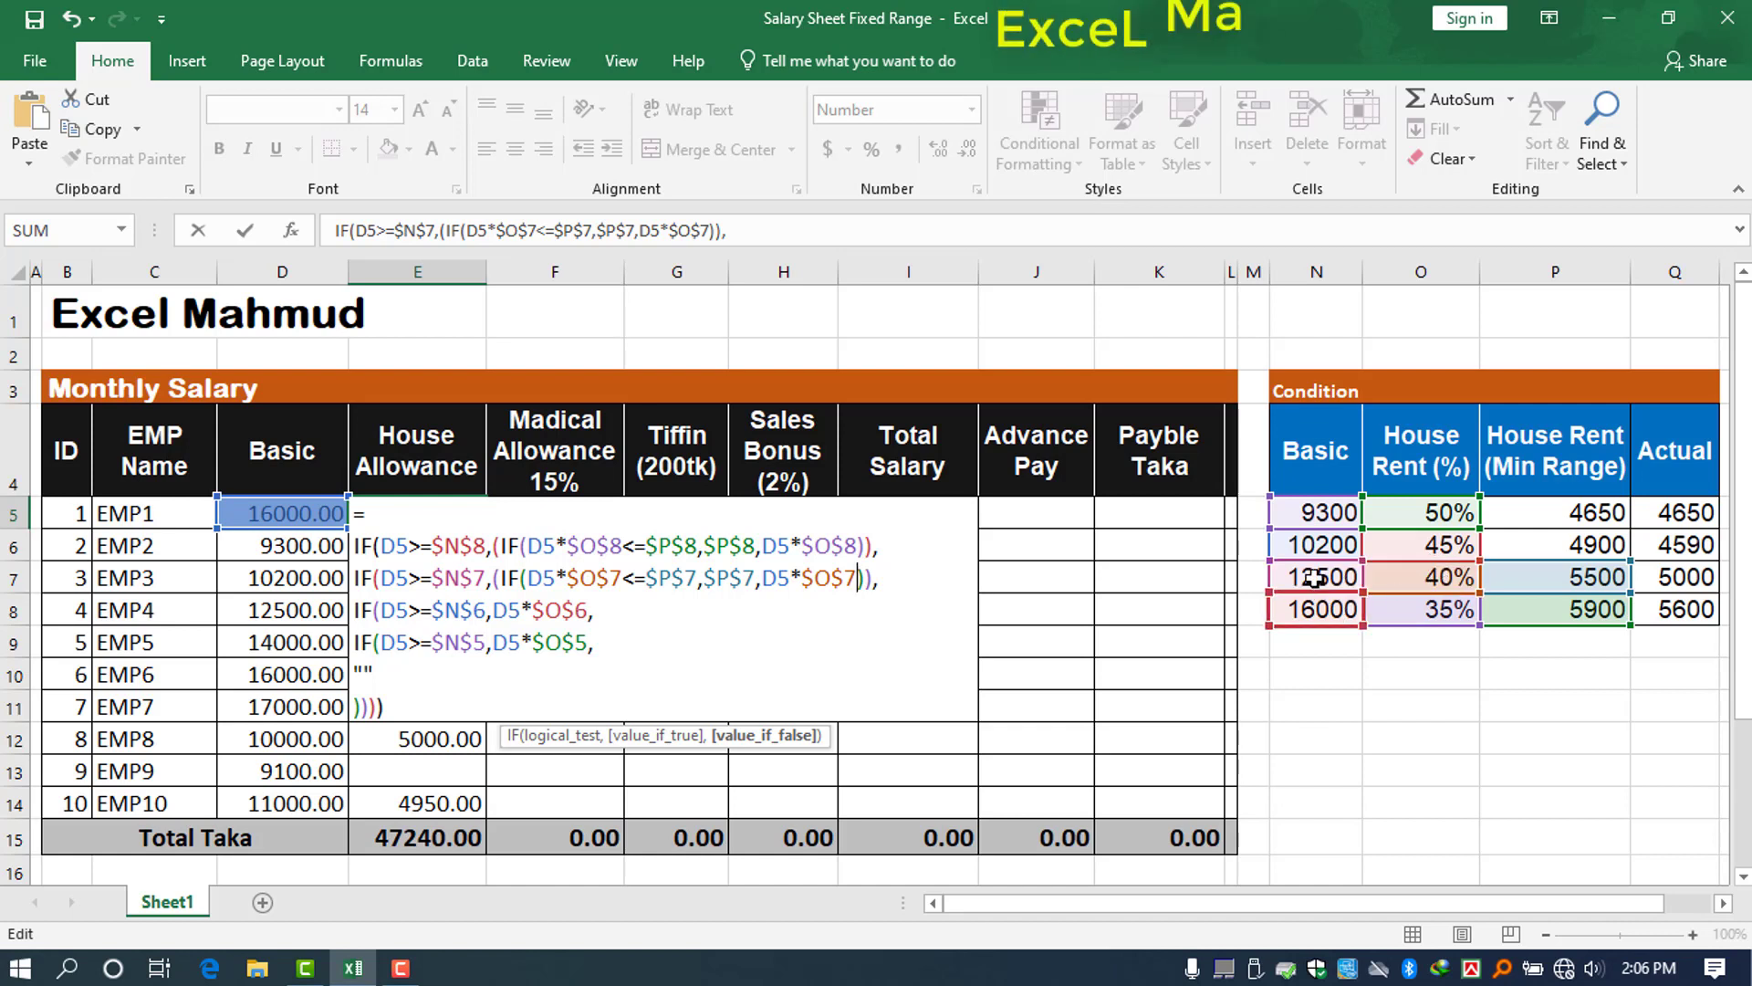
- Replace the 10200 tier's plain result with the minimum-rent check referencing row 6
{"action": "mouse_move", "coordinate": [622, 578]}
{"action": "left_mouse_down"}
{"action": "mouse_move", "coordinate": [527, 578]}
{"action": "mouse_move", "coordinate": [593, 610]}
{"action": "left_mouse_up"}
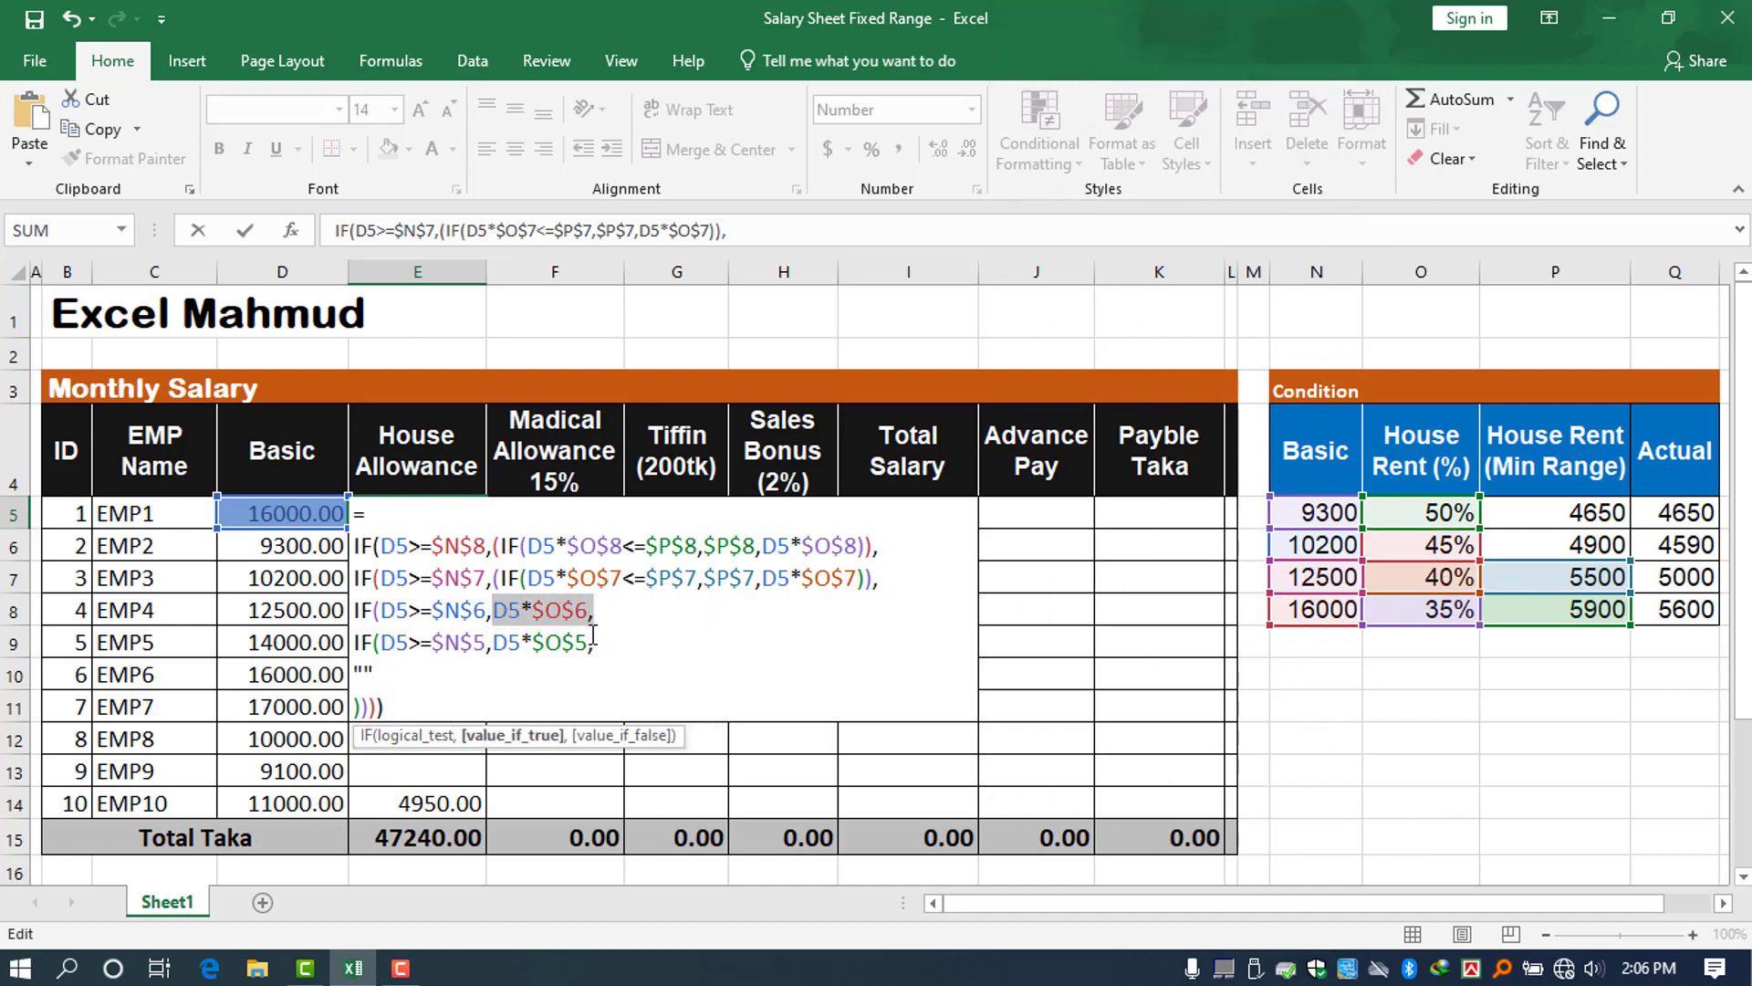
{"action": "type", "text": "(IF(D5*$O$8<=$P$8,$P$8,D5*$O$8)),"}
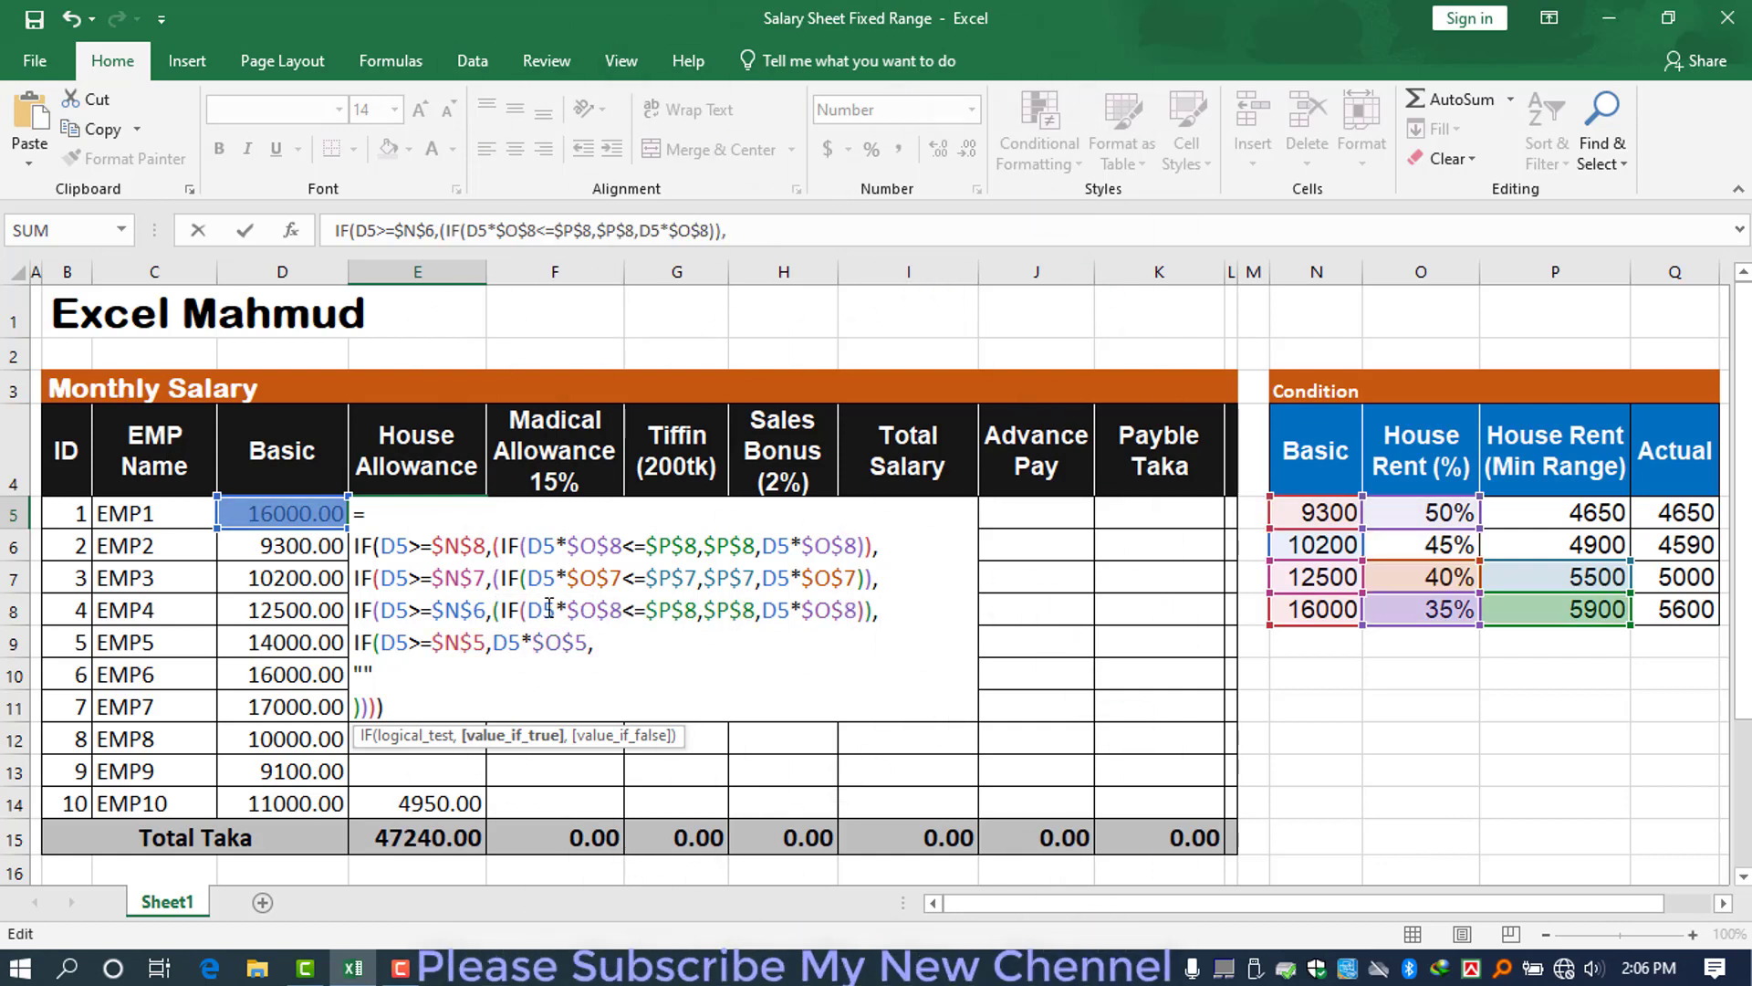
{"action": "left_click", "coordinate": [609, 610]}
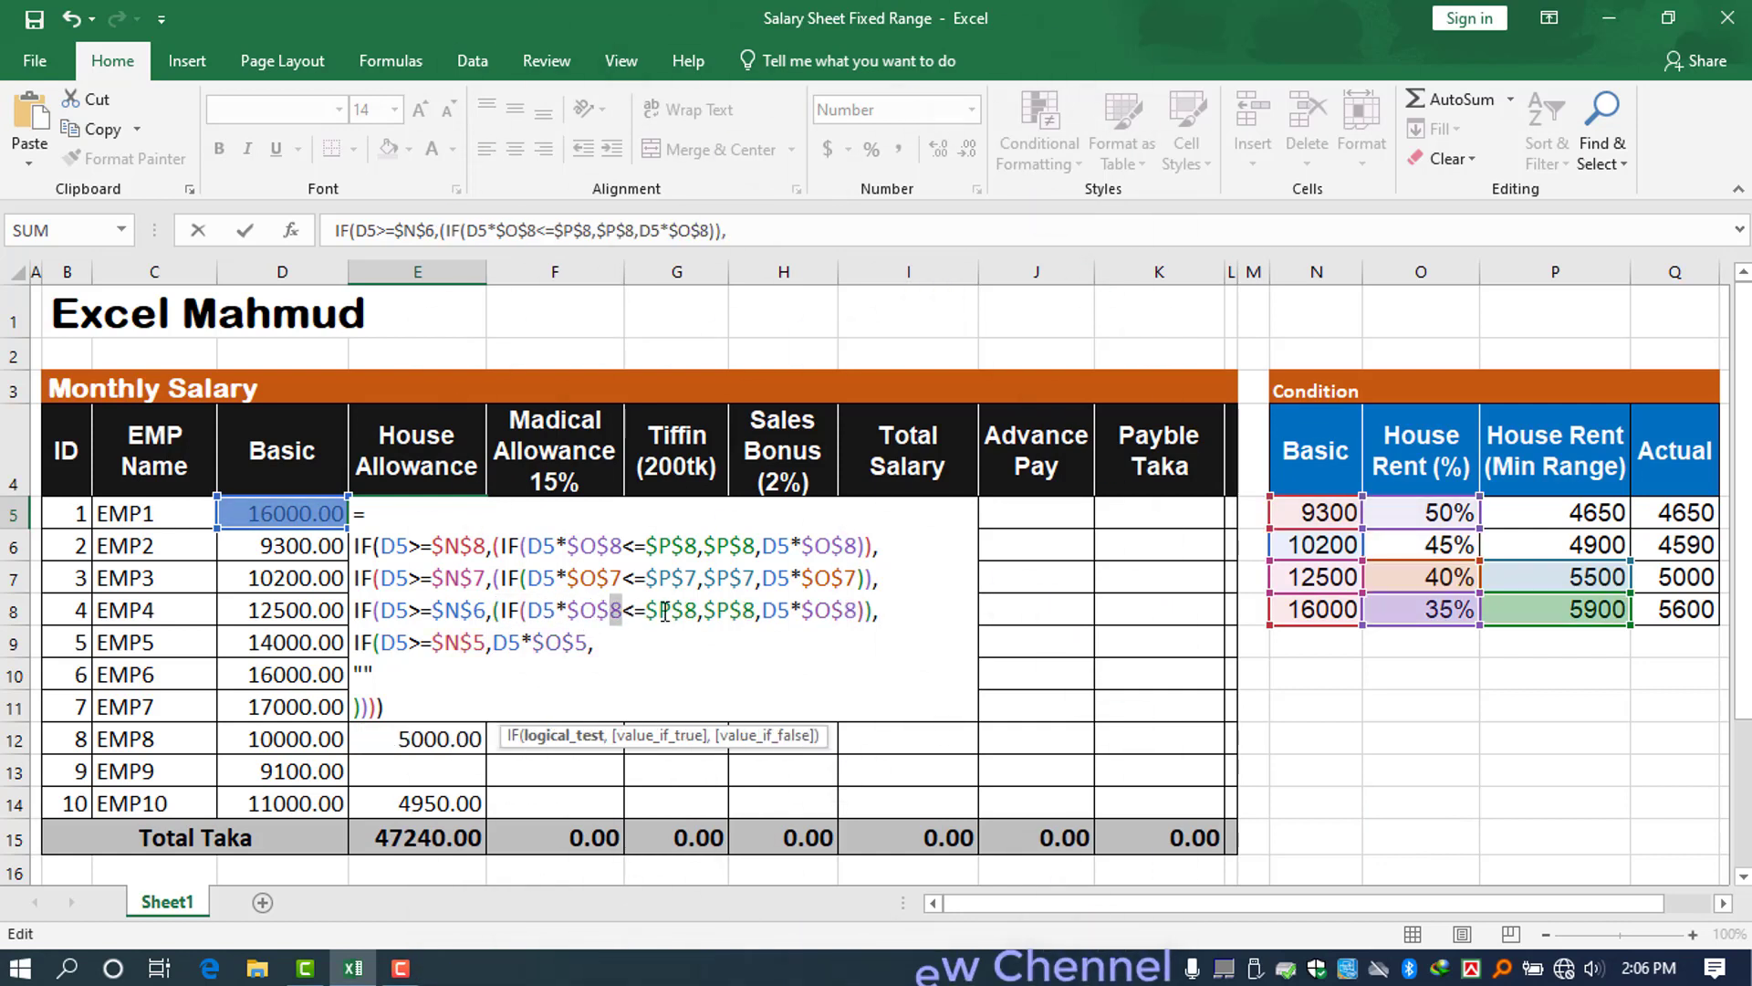
{"action": "type", "text": "6"}
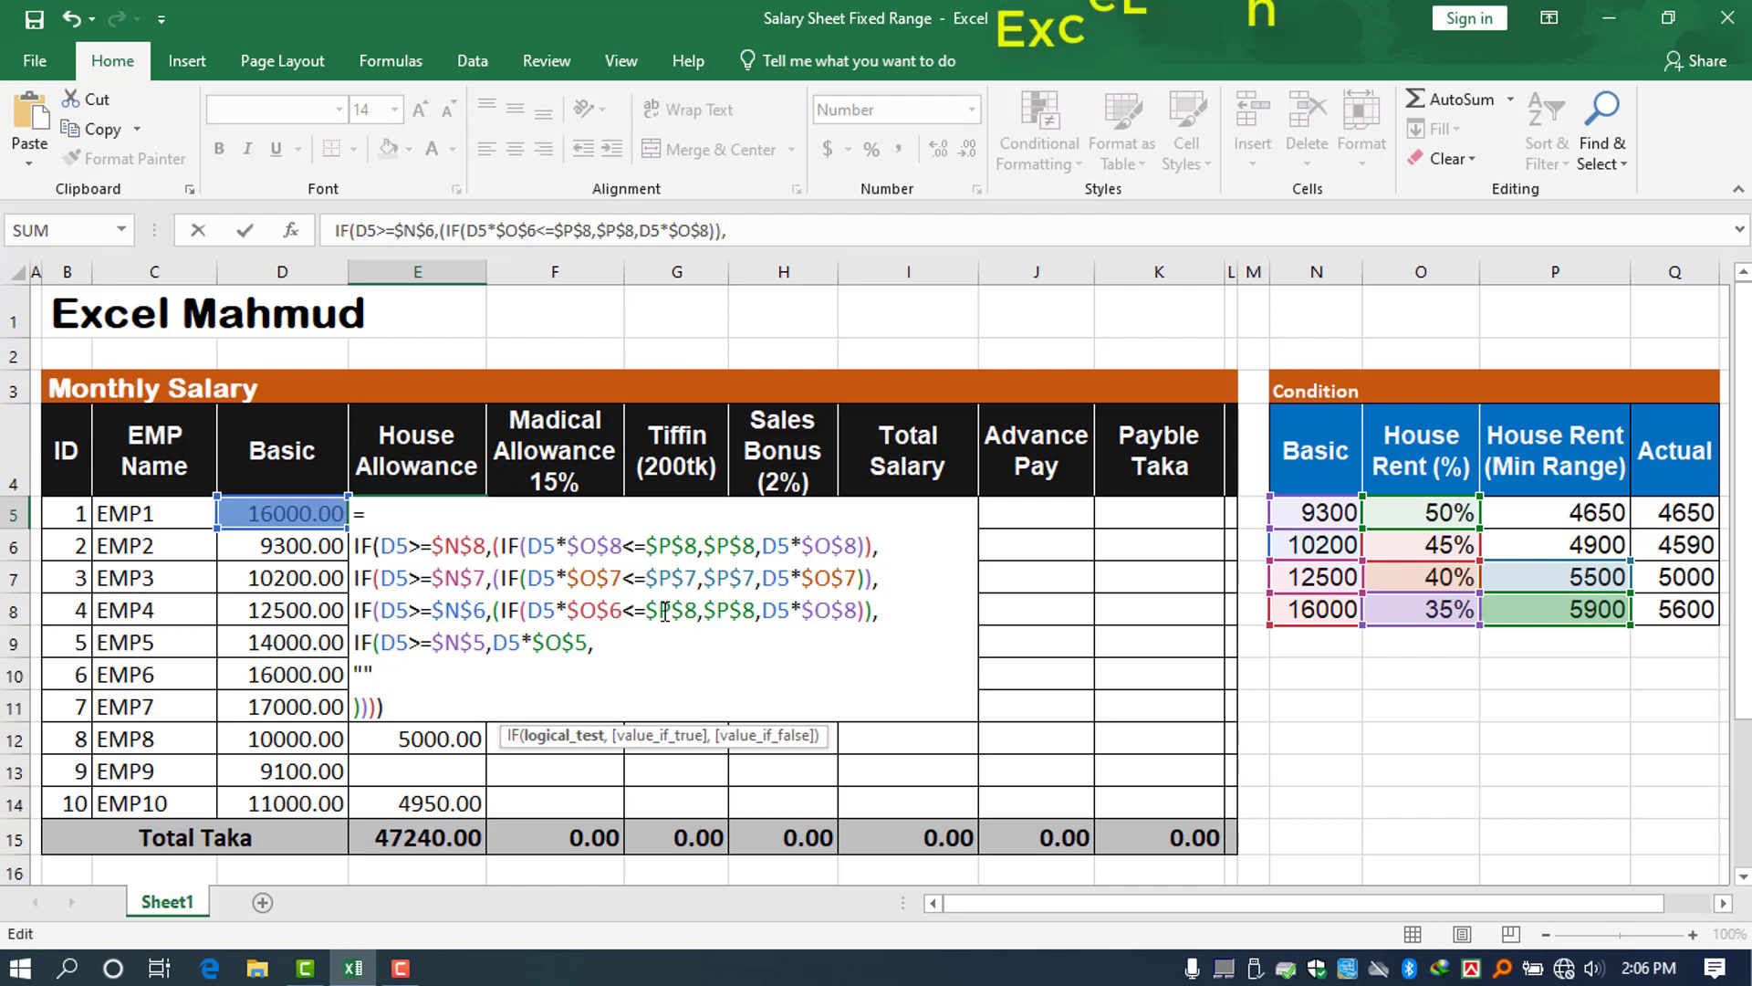
{"action": "type", "text": "6"}
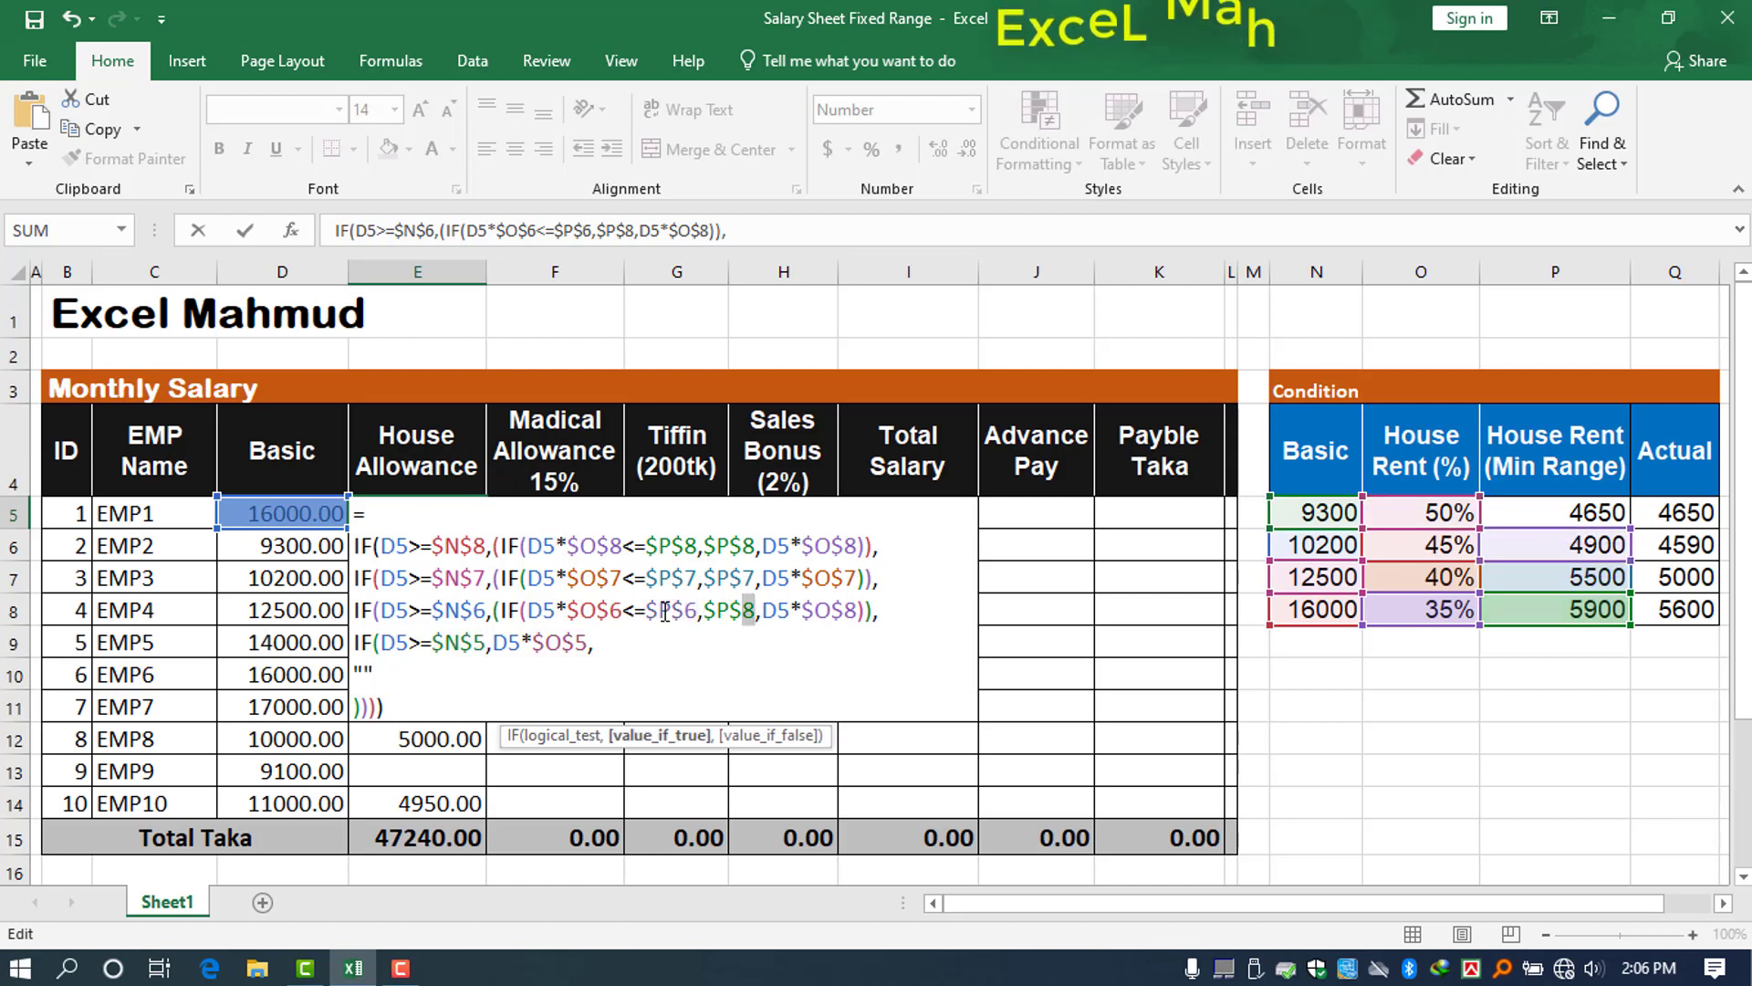
{"action": "key", "text": "shift+Right"}
{"action": "type", "text": "6"}
{"action": "key", "text": "Right"}
{"action": "key", "text": "Right"}
{"action": "key", "text": "Right"}
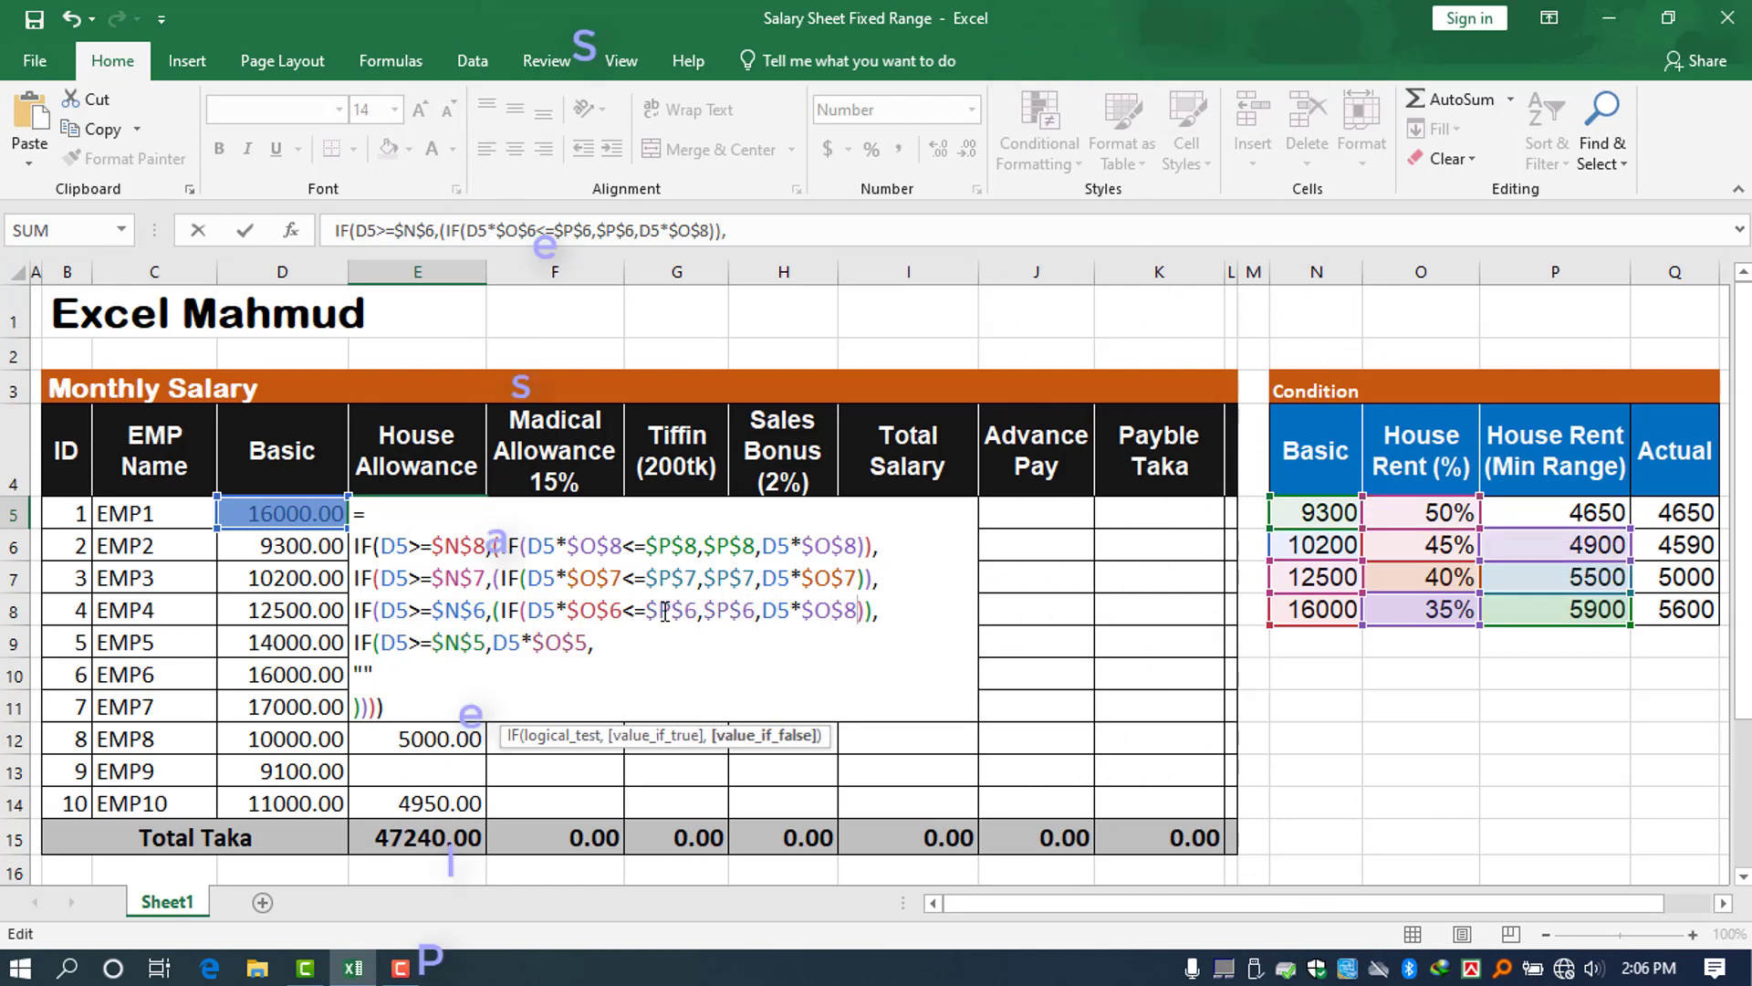
{"action": "key", "text": "shift+Right"}
{"action": "type", "text": "6"}
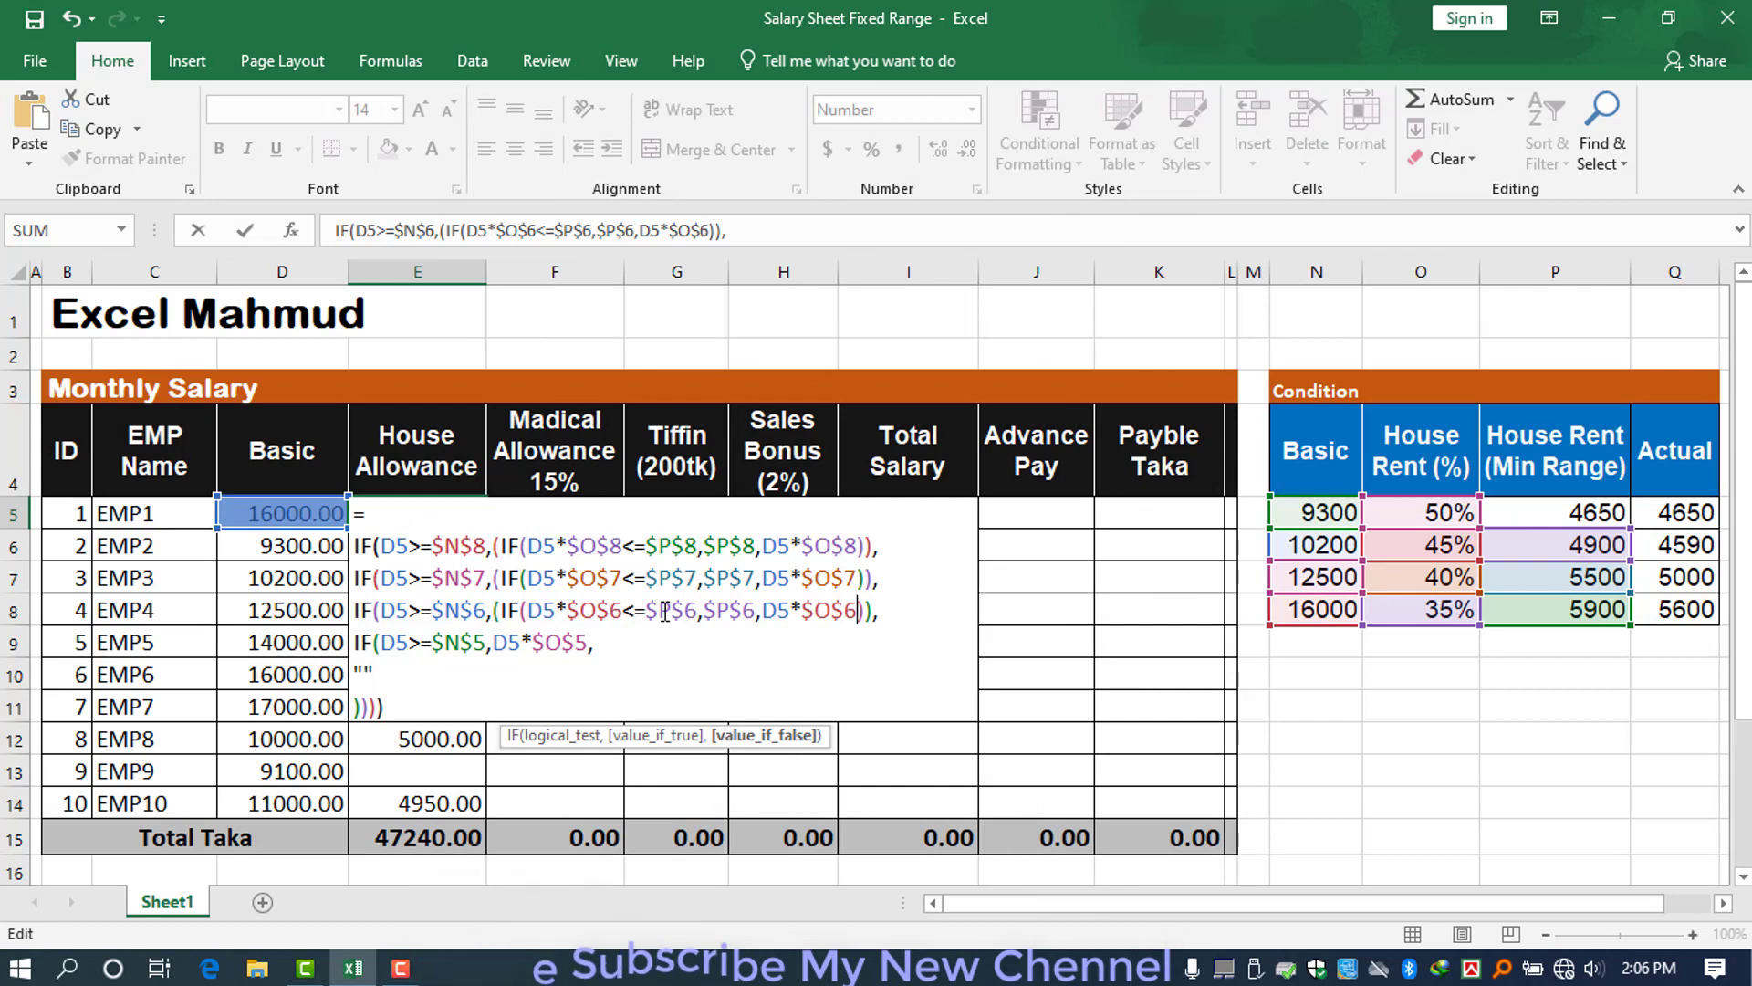
- Replace the 9300 tier's result with the minimum-rent check referencing row 5, then review the formula
{"action": "mouse_move", "coordinate": [620, 626]}
{"action": "left_mouse_down"}
{"action": "mouse_move", "coordinate": [496, 642]}
{"action": "mouse_move", "coordinate": [593, 642]}
{"action": "left_mouse_up"}
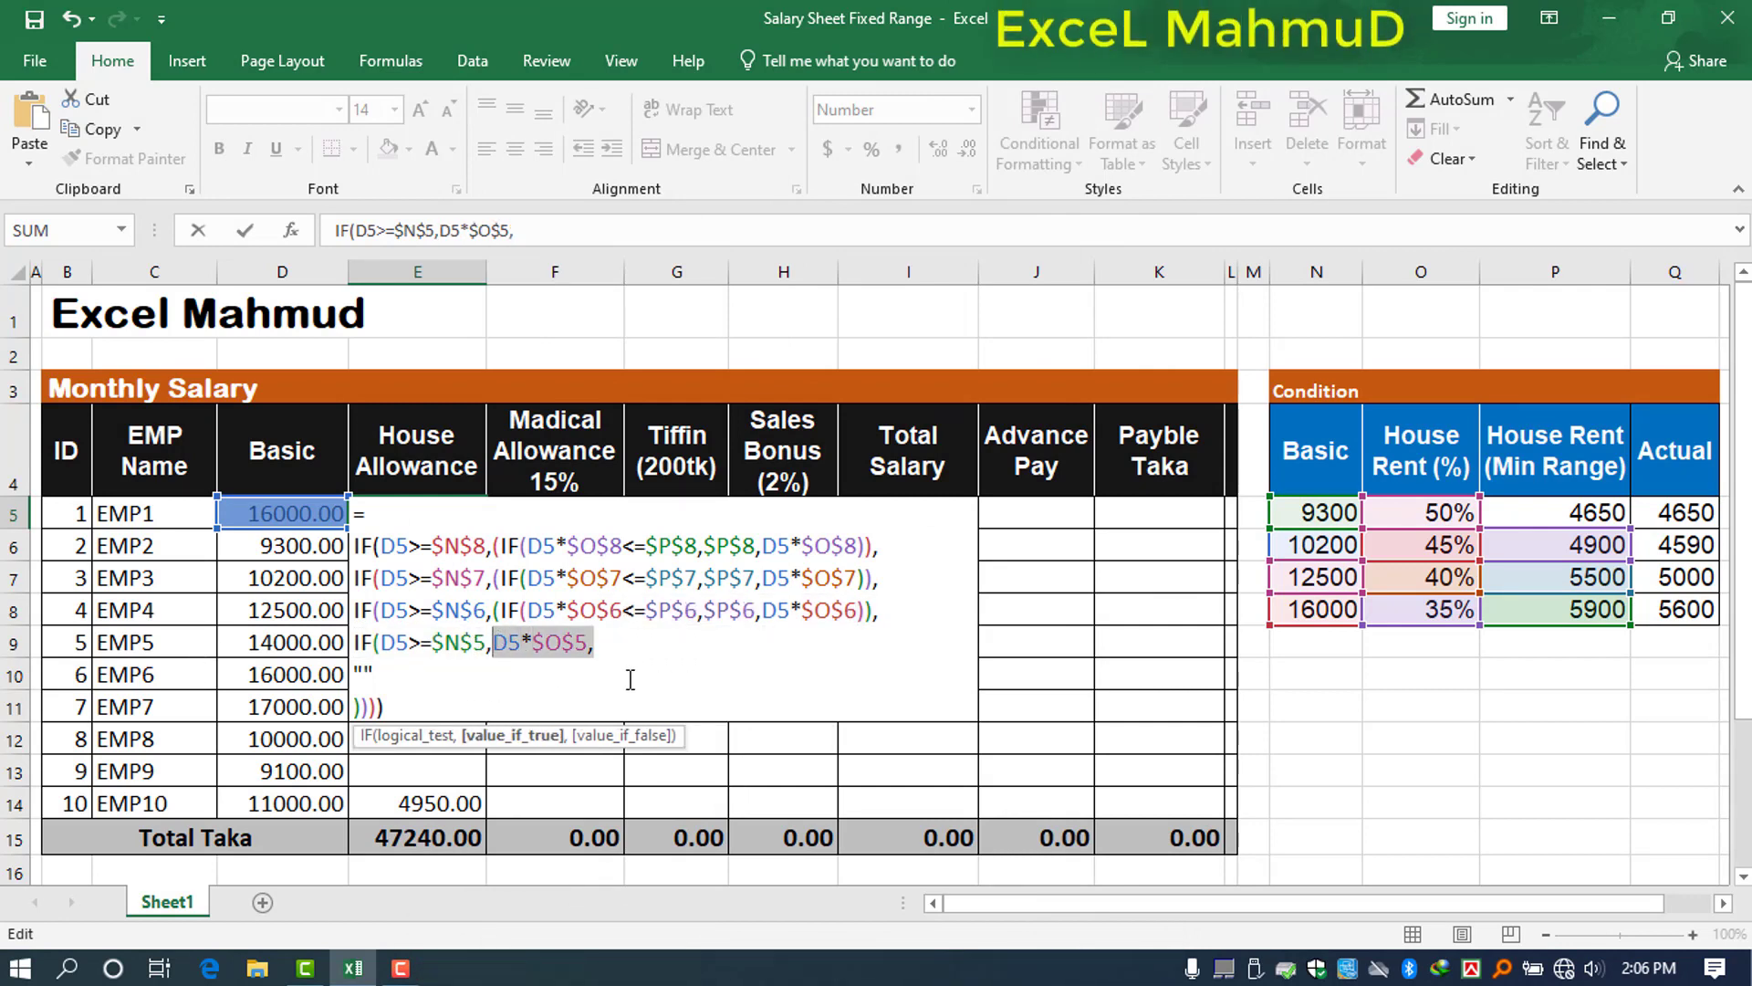
{"action": "type", "text": "(IF(D5*$O$8<=$P$8,$P$8,D5*$O$8)),"}
{"action": "left_click", "coordinate": [628, 644]}
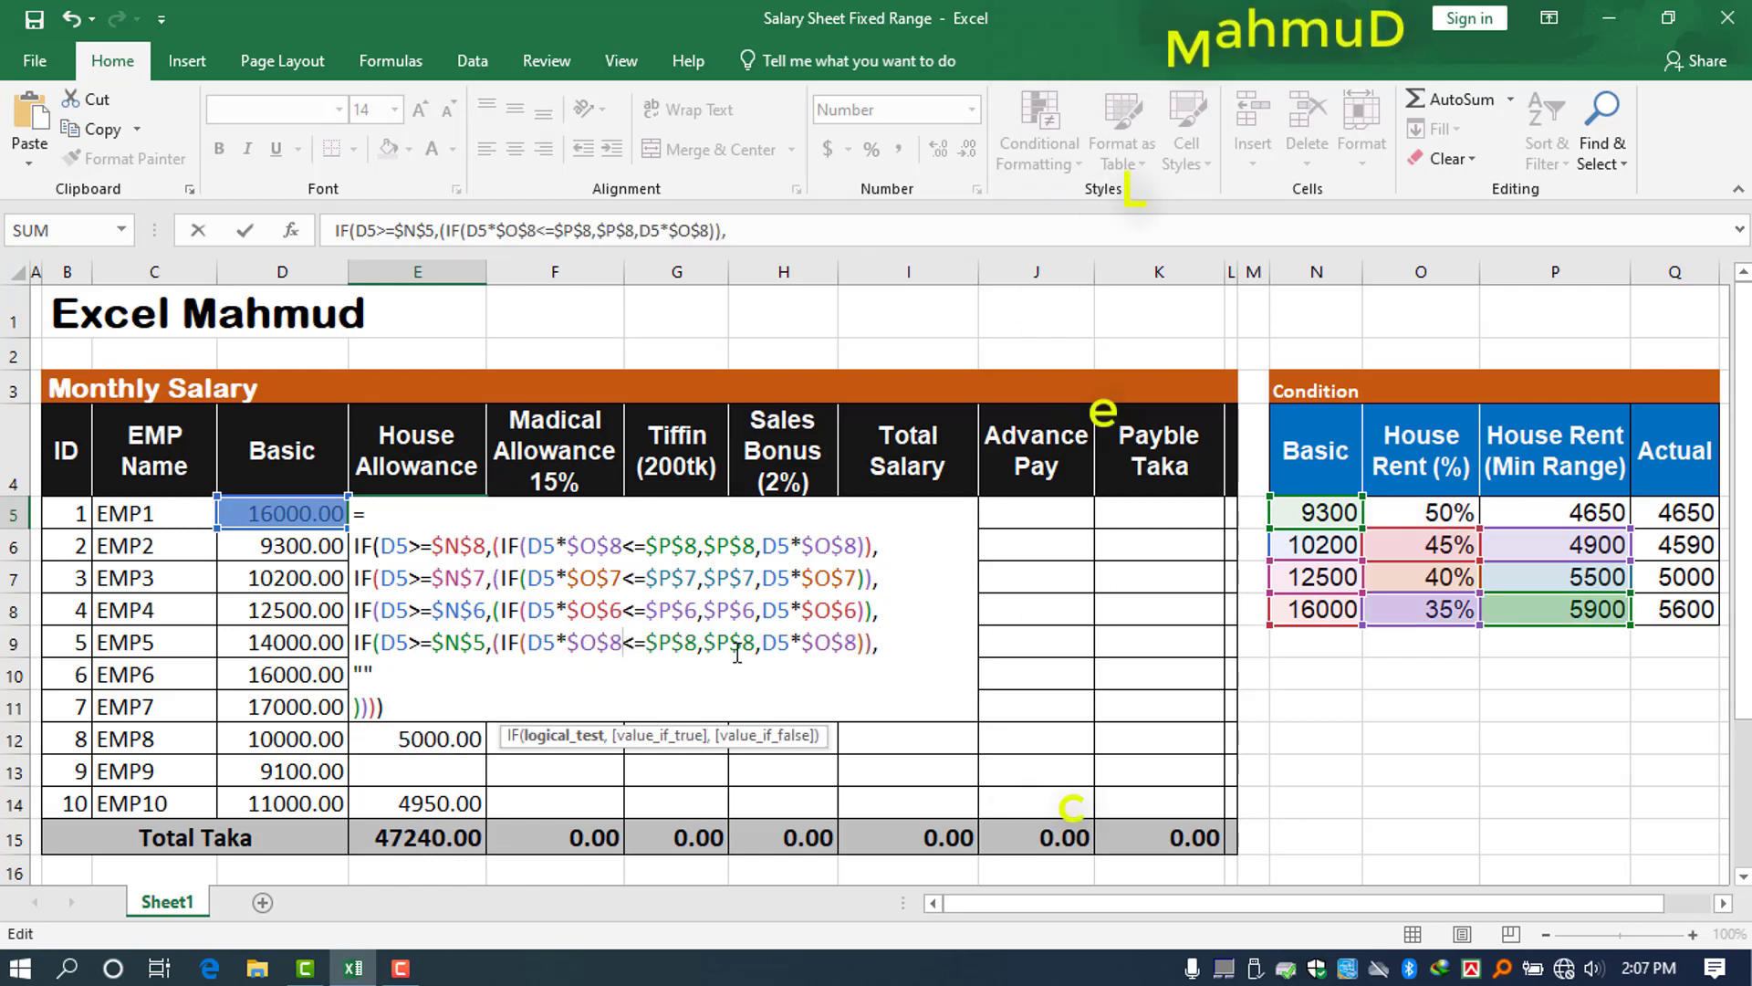
{"action": "key", "text": "BackSpace"}
{"action": "type", "text": "5"}
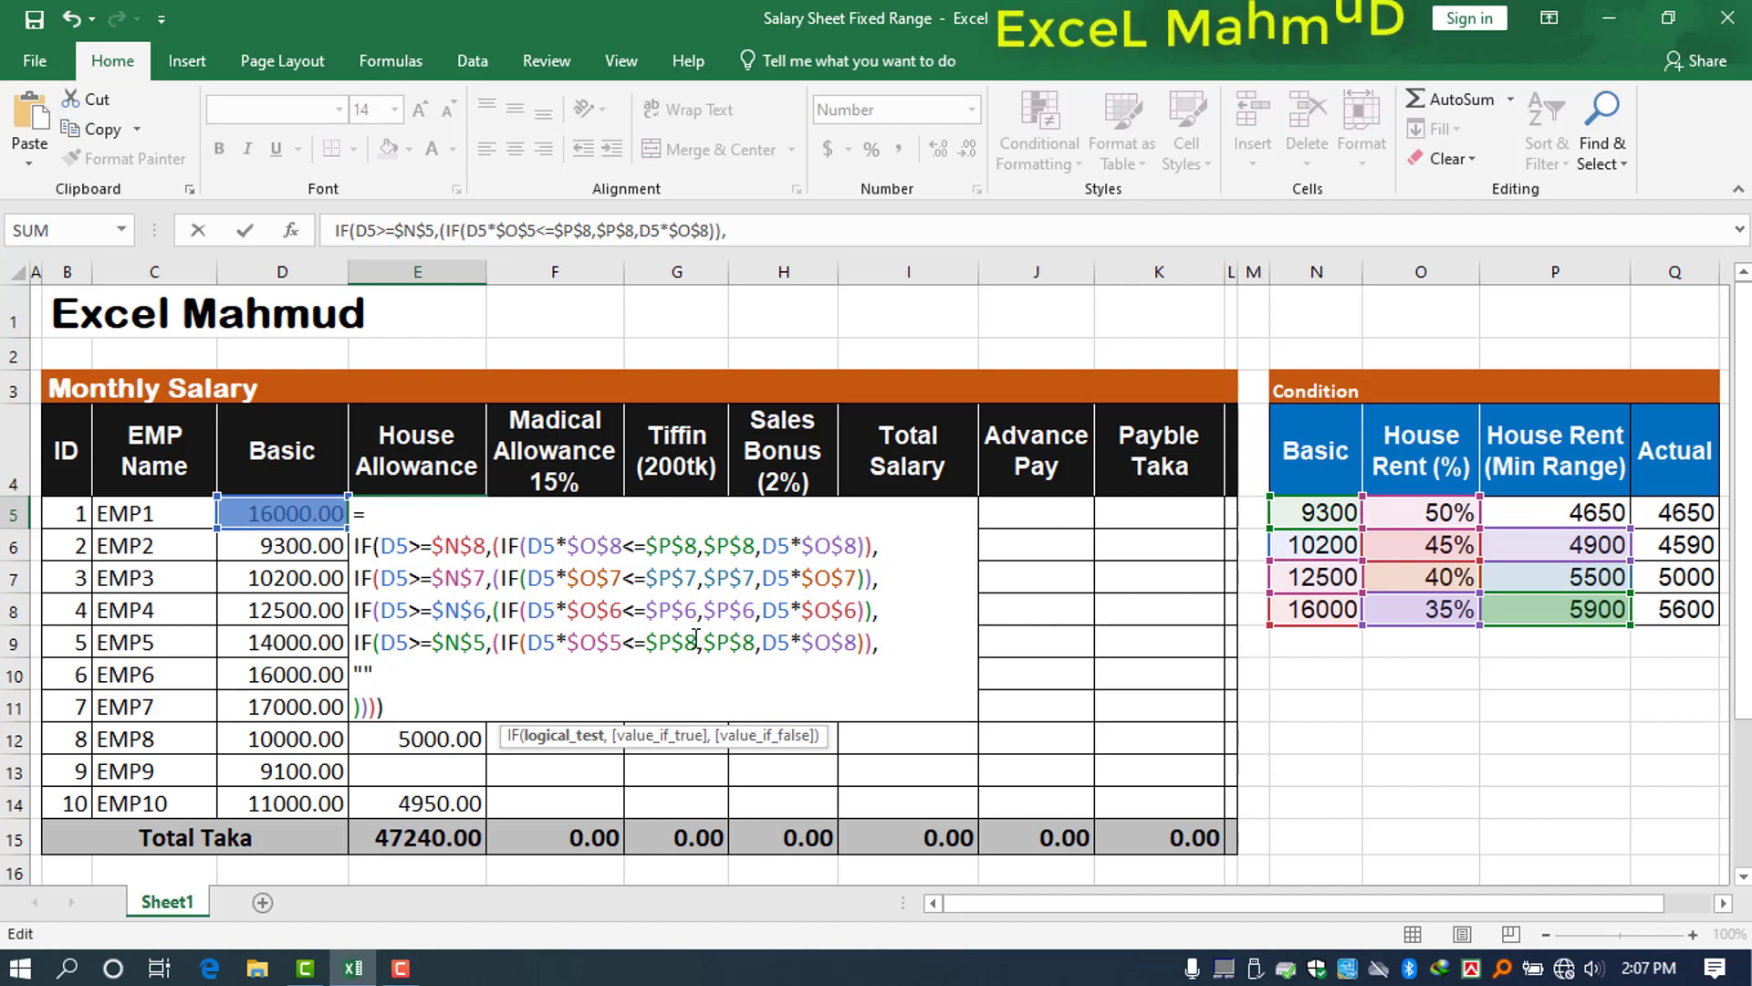
{"action": "type", "text": "5"}
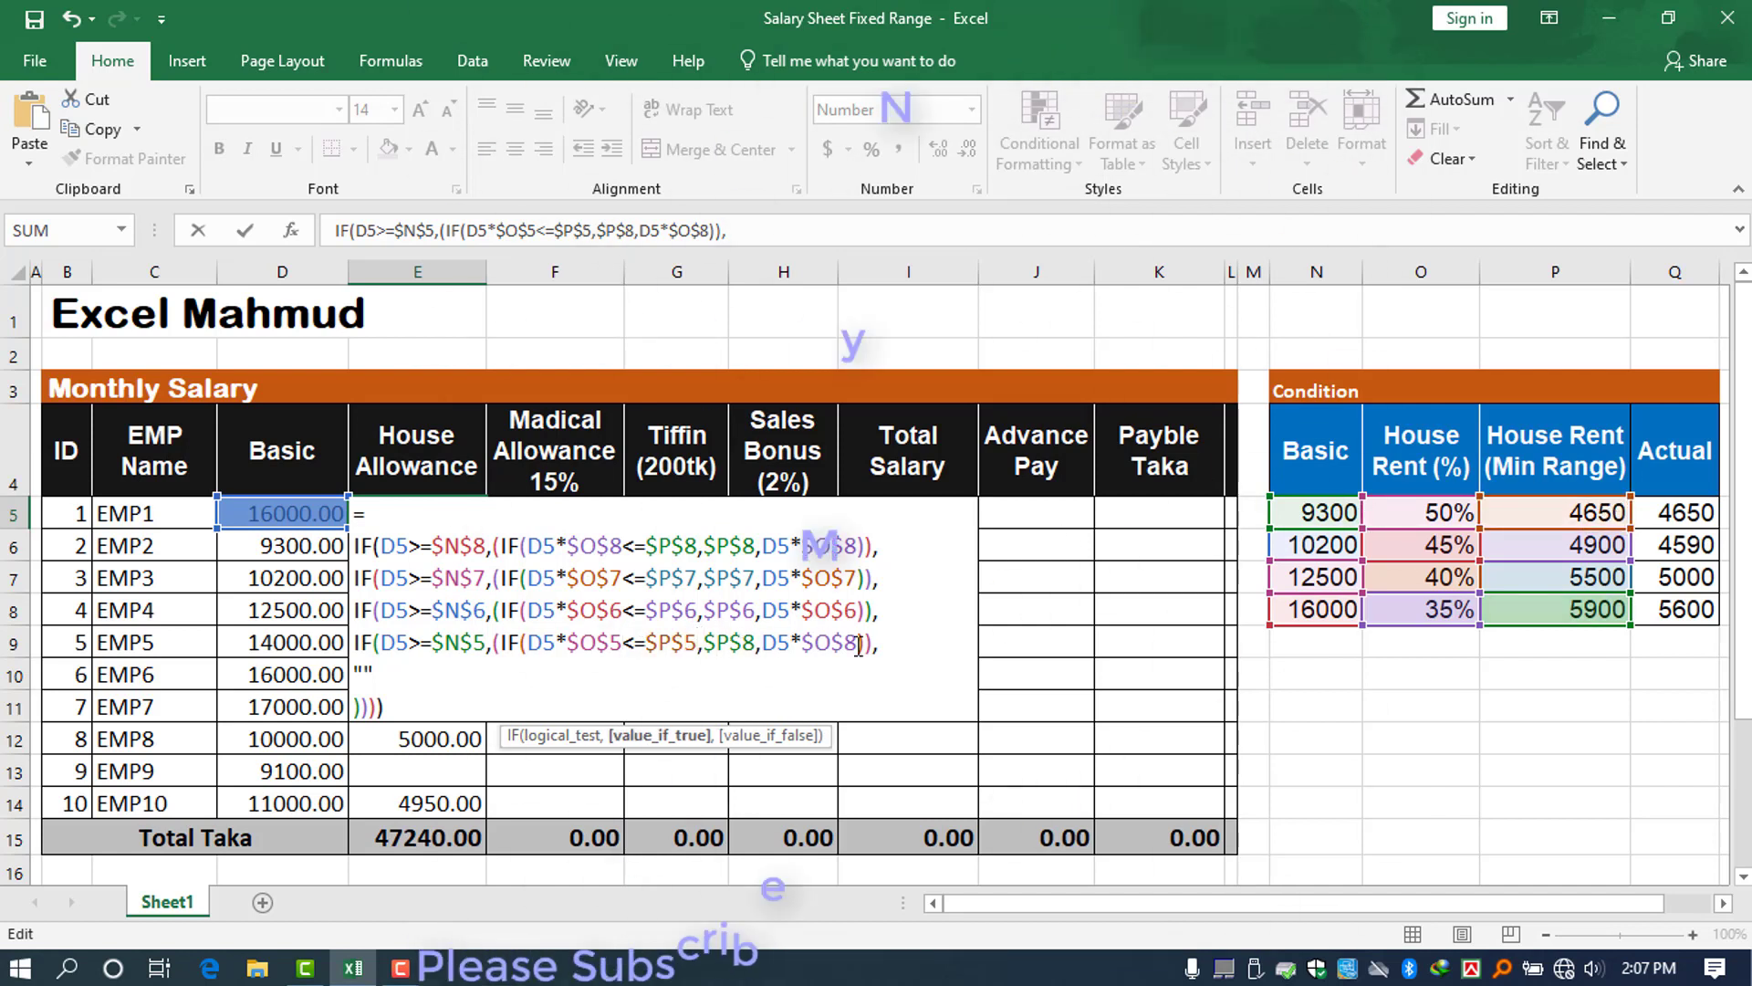
{"action": "key", "text": "Right"}
{"action": "key", "text": "Right"}
{"action": "key", "text": "Right"}
{"action": "key", "text": "shift+Right"}
{"action": "type", "text": "5,D"}
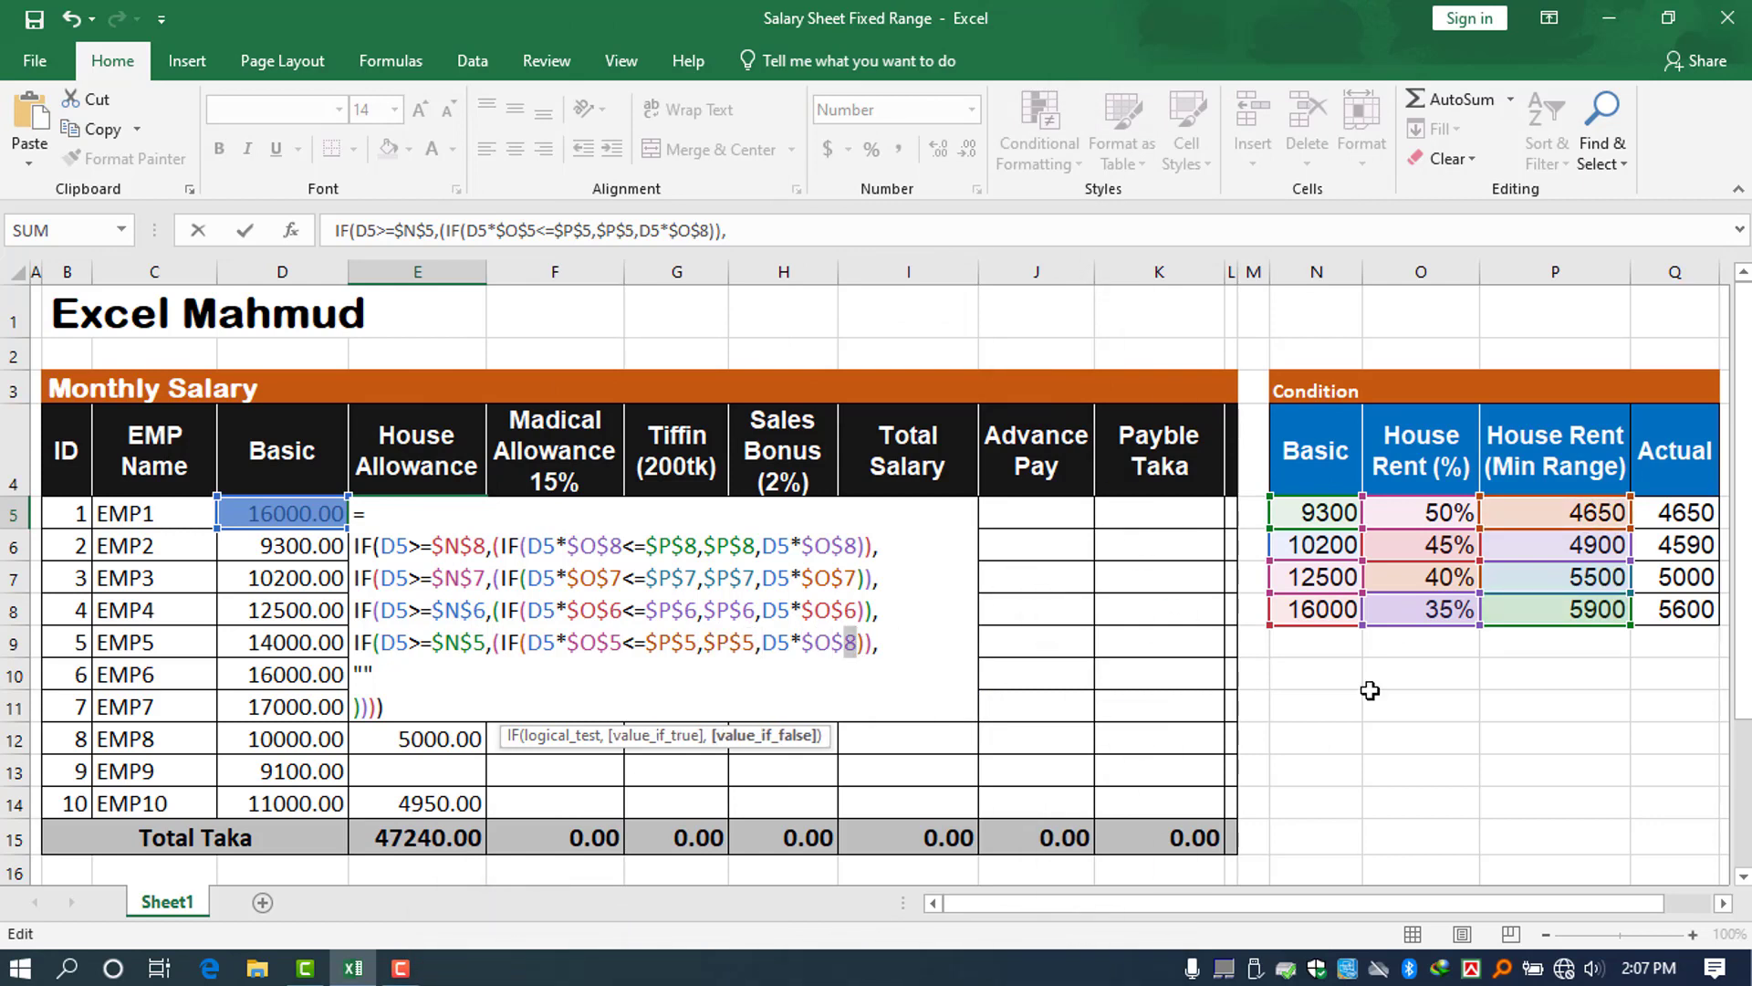
{"action": "type", "text": "5"}
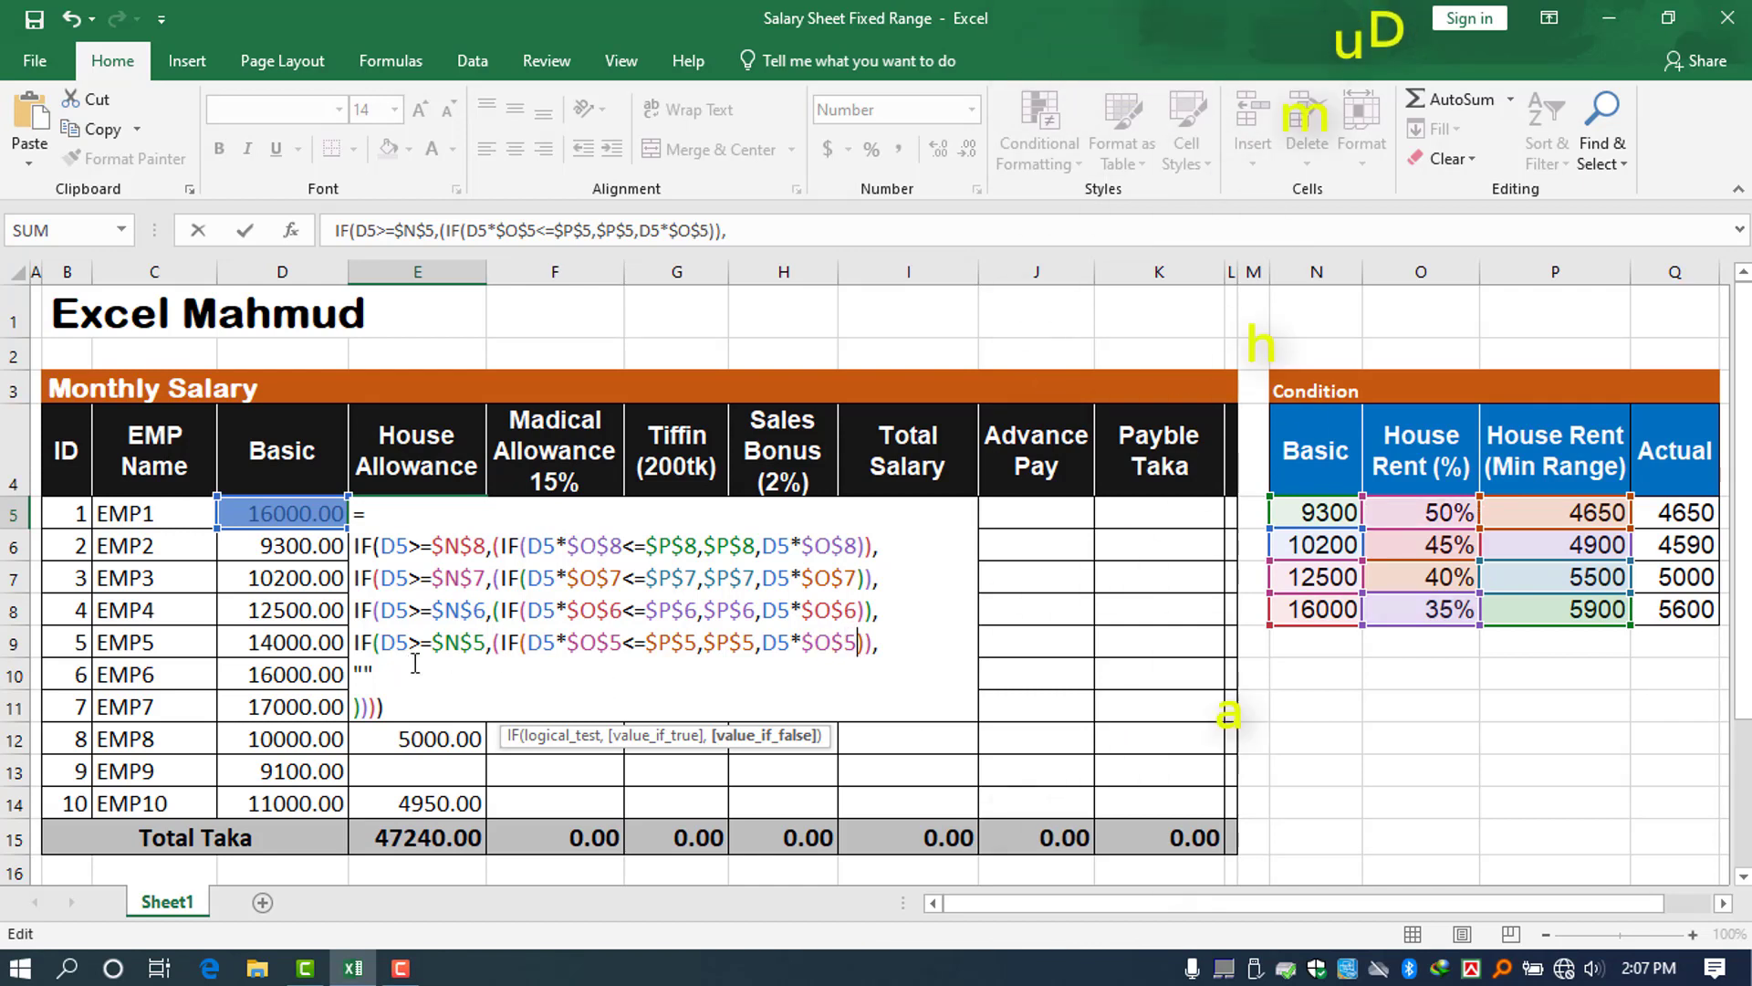
{"action": "left_click", "coordinate": [955, 657]}
{"action": "left_click_drag", "start_coordinate": [847, 643], "coordinate": [356, 545]}
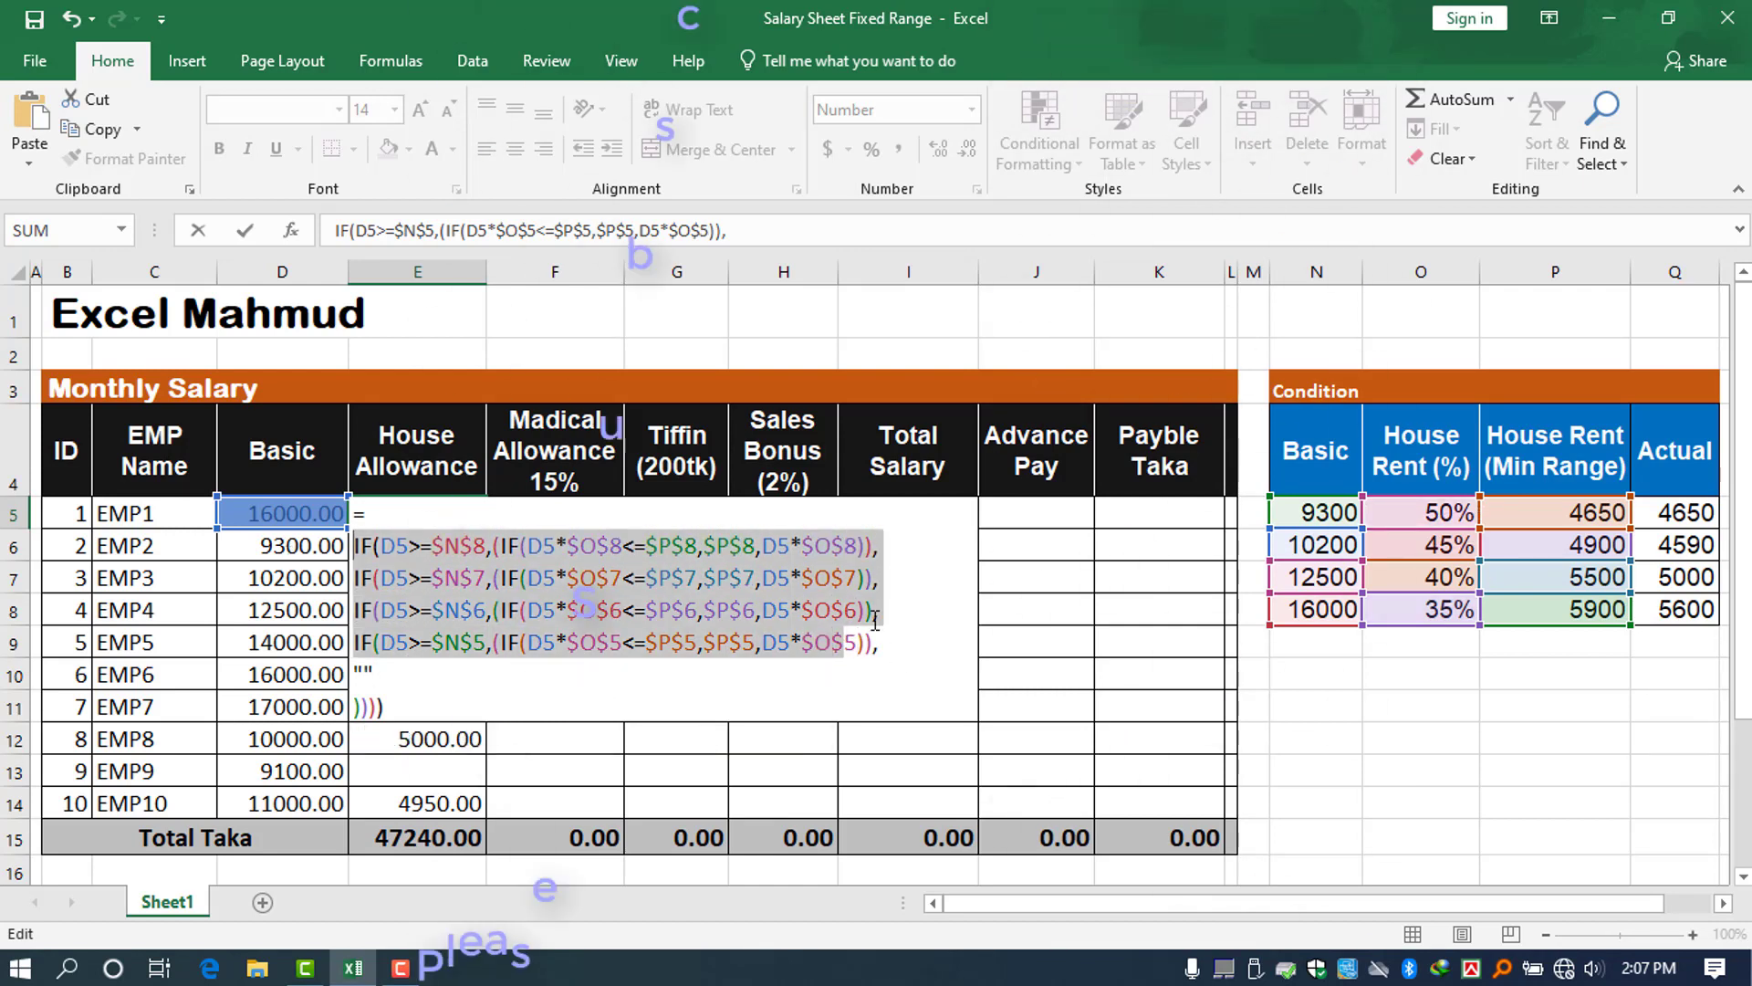
{"action": "left_click", "coordinate": [449, 689]}
- Confirm the house allowance formula and test it by setting EMP1's Basic to 9300, then 12500
{"action": "key", "text": "Return"}
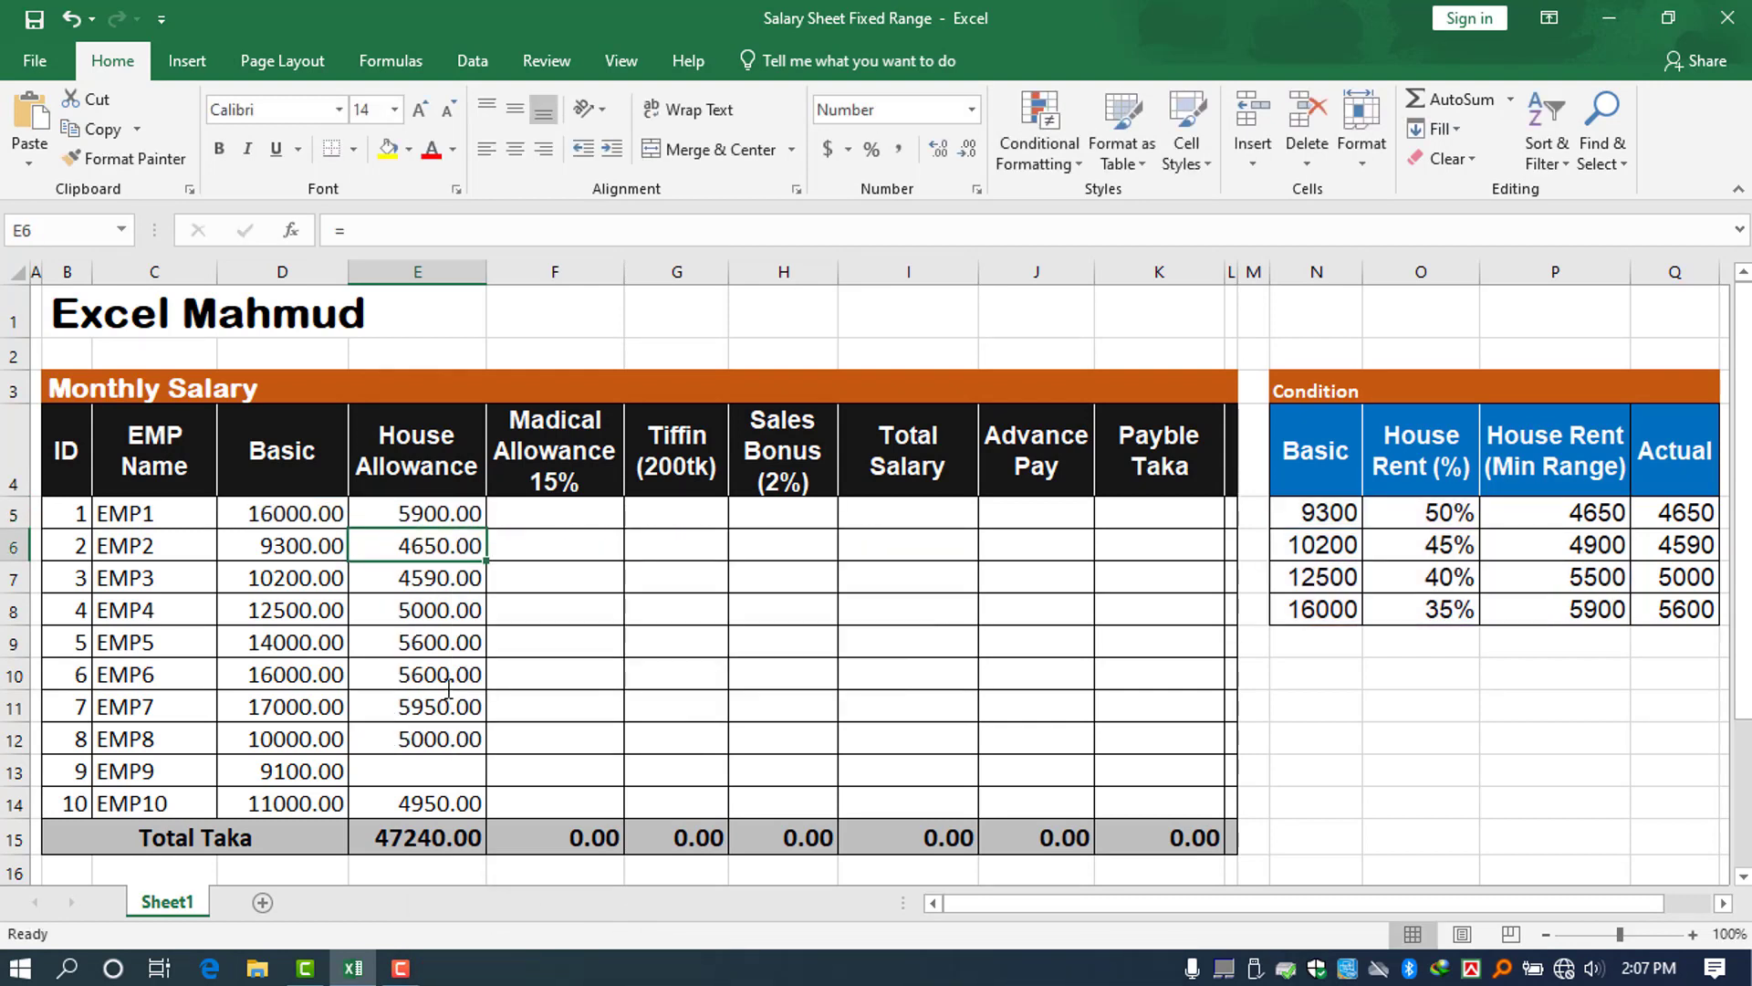
{"action": "key", "text": "Up"}
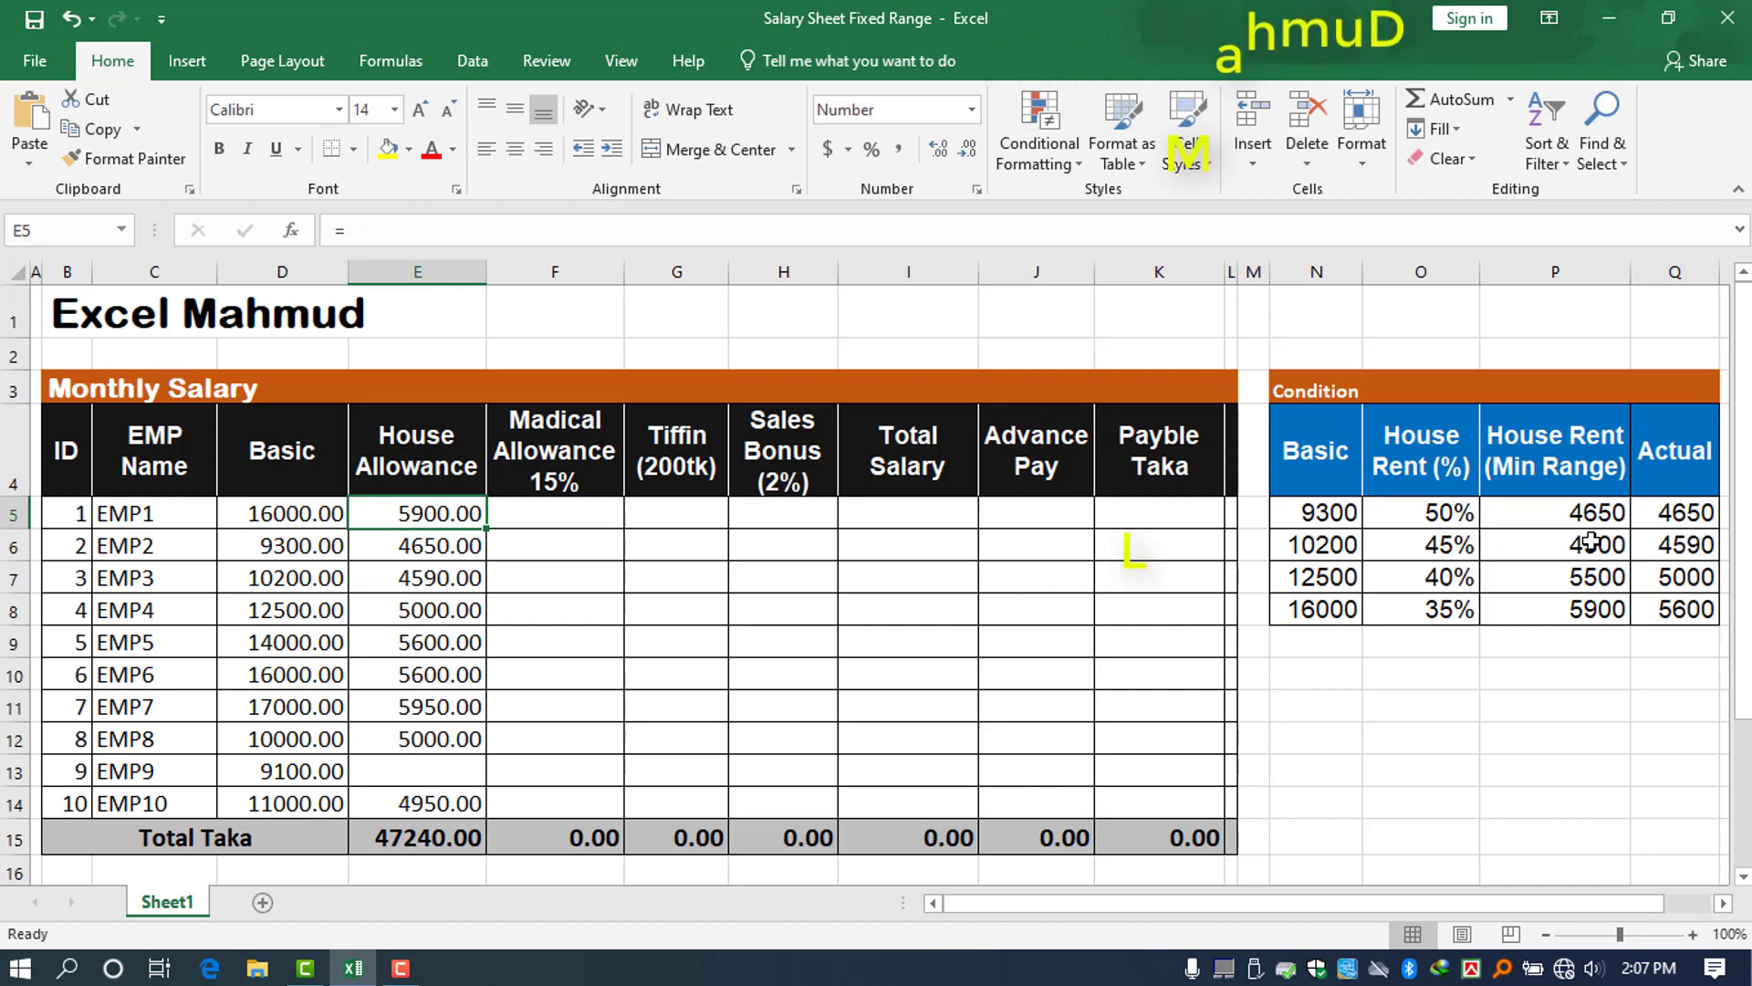
{"action": "double_click", "coordinate": [286, 513]}
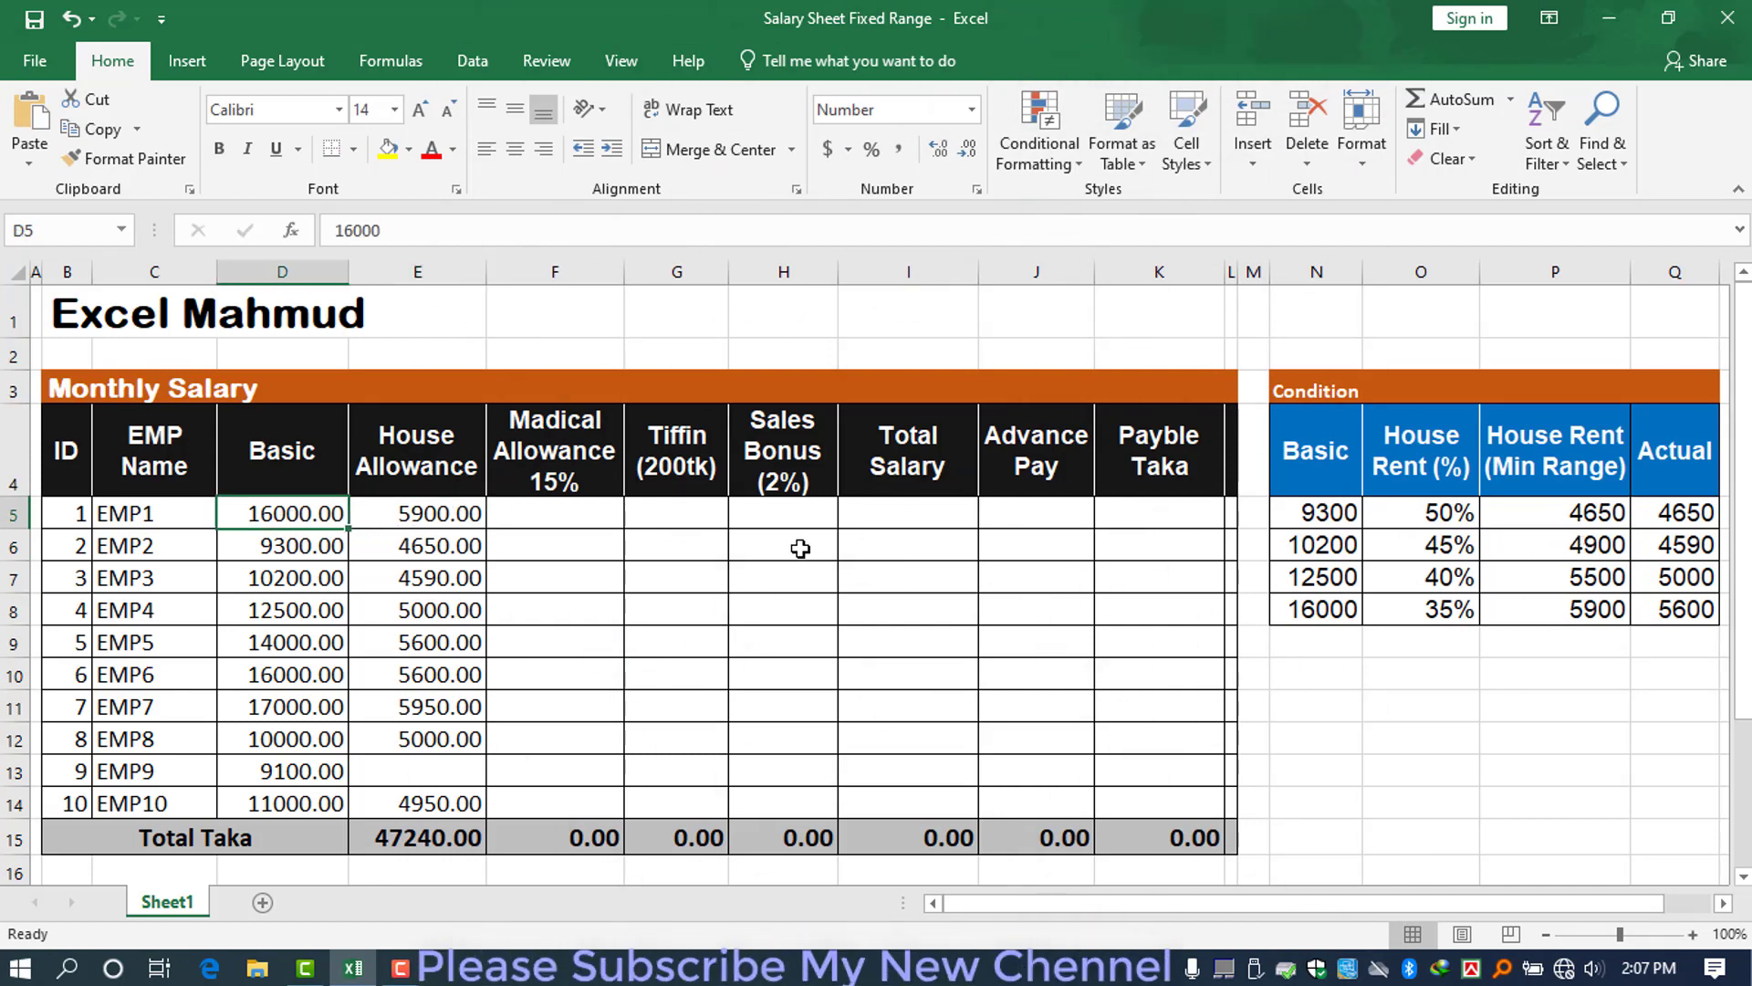
{"action": "key", "text": "BackSpace"}
{"action": "key", "text": "BackSpace"}
{"action": "key", "text": "BackSpace"}
{"action": "type", "text": "9300"}
{"action": "key", "text": "ctrl+Return"}
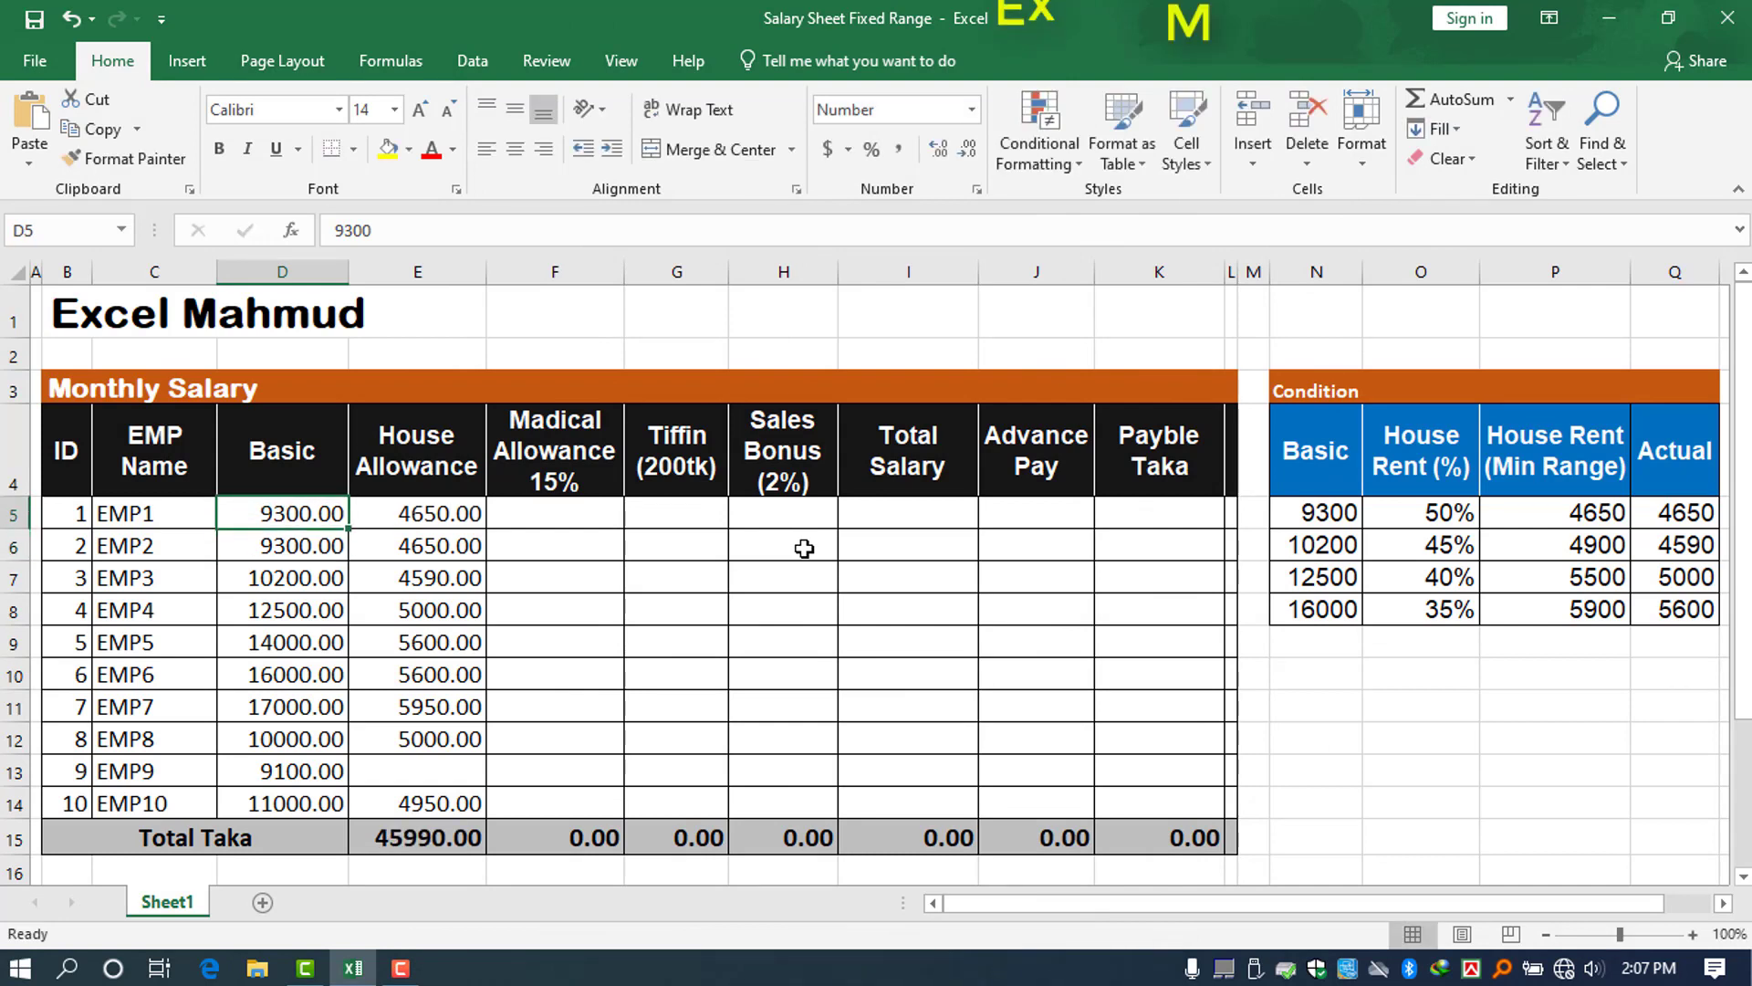
{"action": "type", "text": "125"}
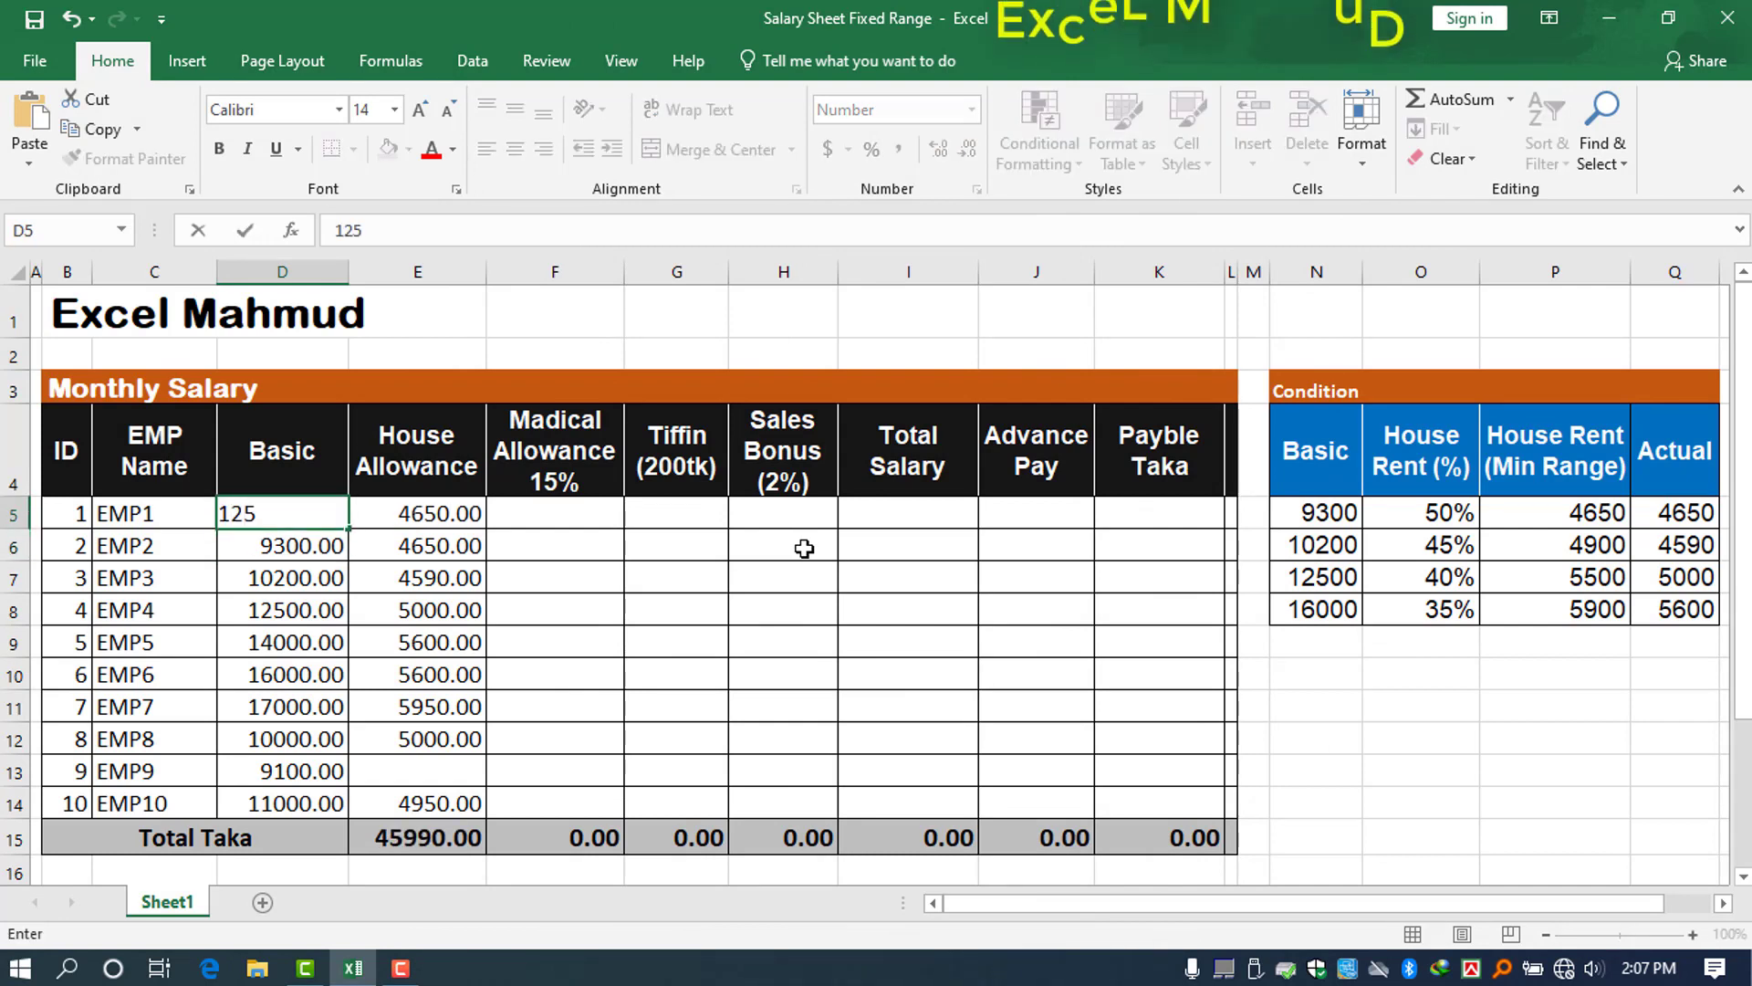
{"action": "type", "text": "00"}
{"action": "key", "text": "Return"}
{"action": "key", "text": "Up"}
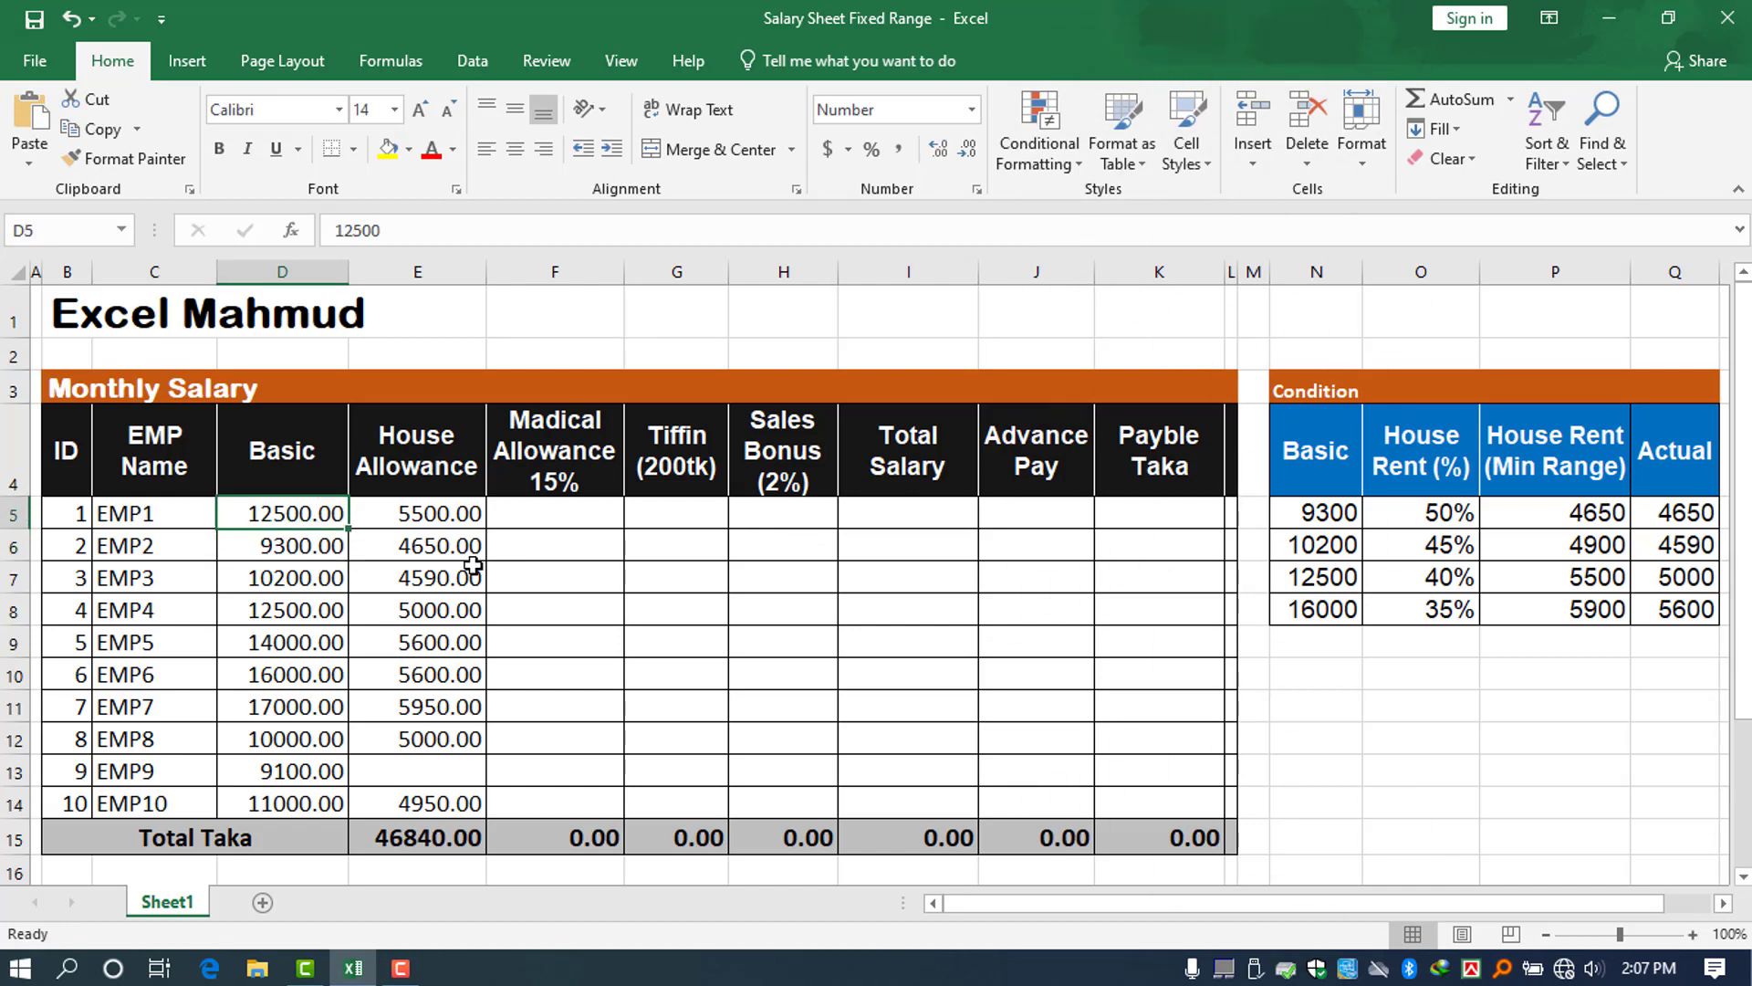
- Compare EMP1's allowance with the 12500 tier, select the House Allowance column, and dismiss Quick Analysis
{"action": "left_click_drag", "start_coordinate": [304, 517], "coordinate": [412, 513]}
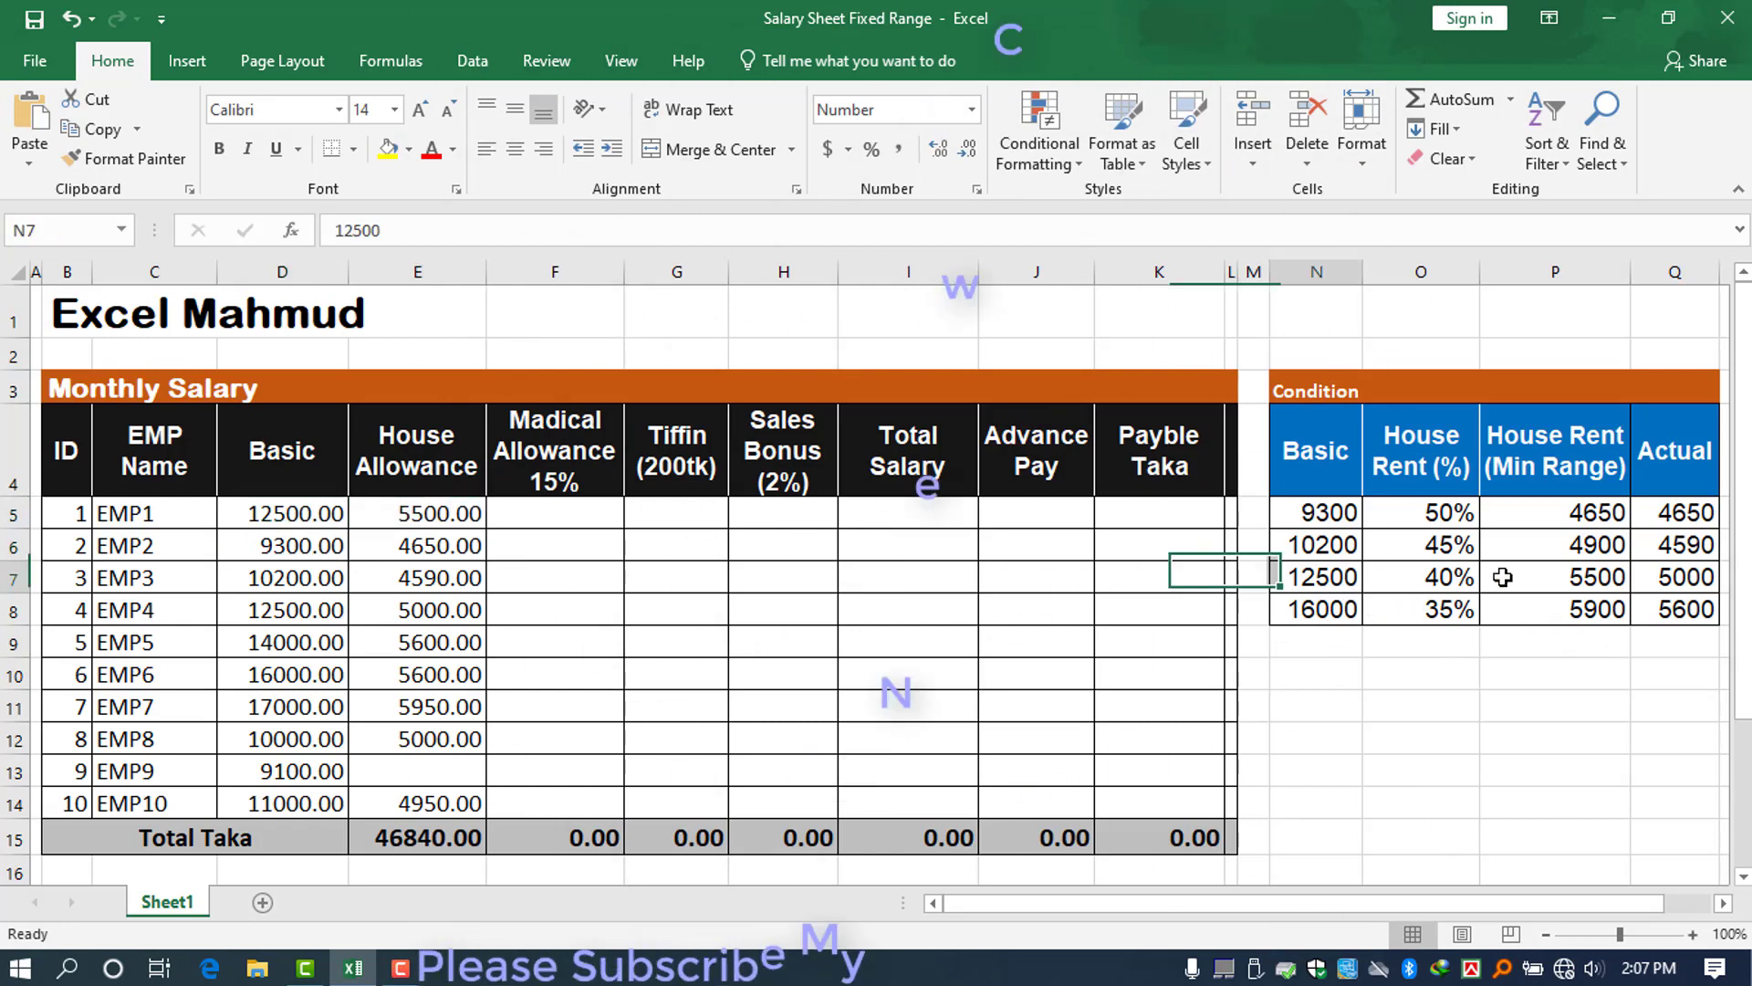
{"action": "left_click_drag", "start_coordinate": [1341, 585], "coordinate": [1607, 577]}
{"action": "left_click_drag", "start_coordinate": [465, 518], "coordinate": [451, 799]}
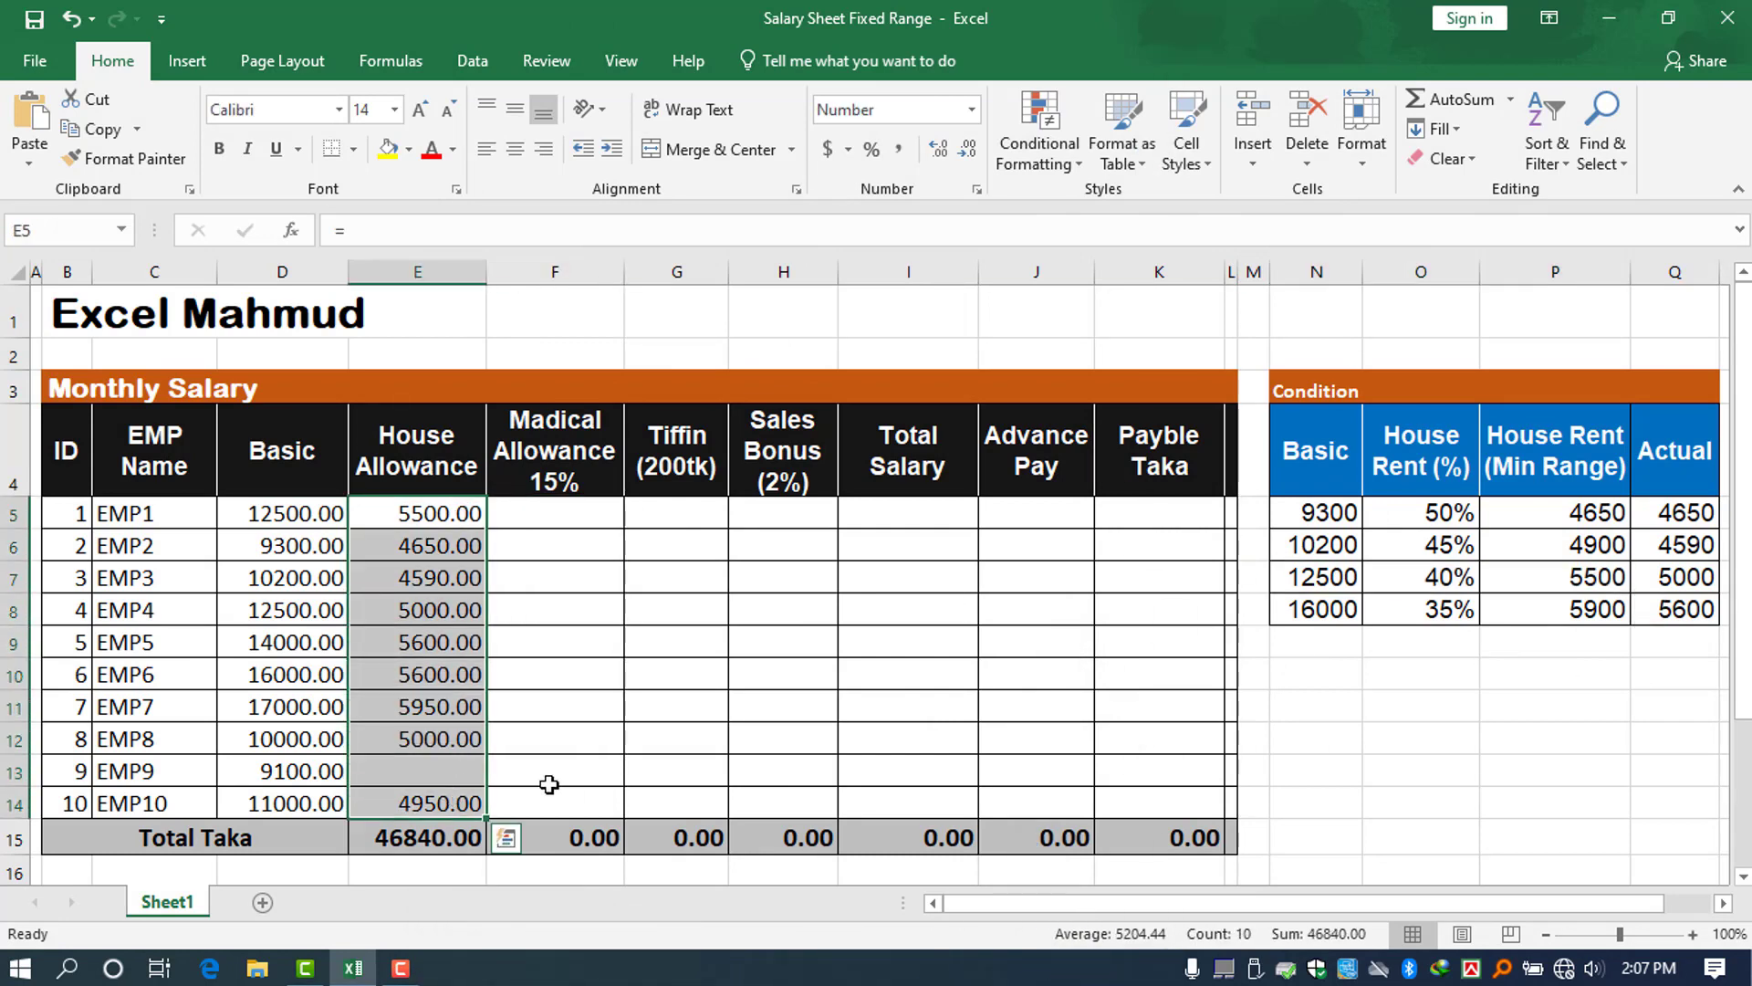
{"action": "left_click", "coordinate": [468, 508]}
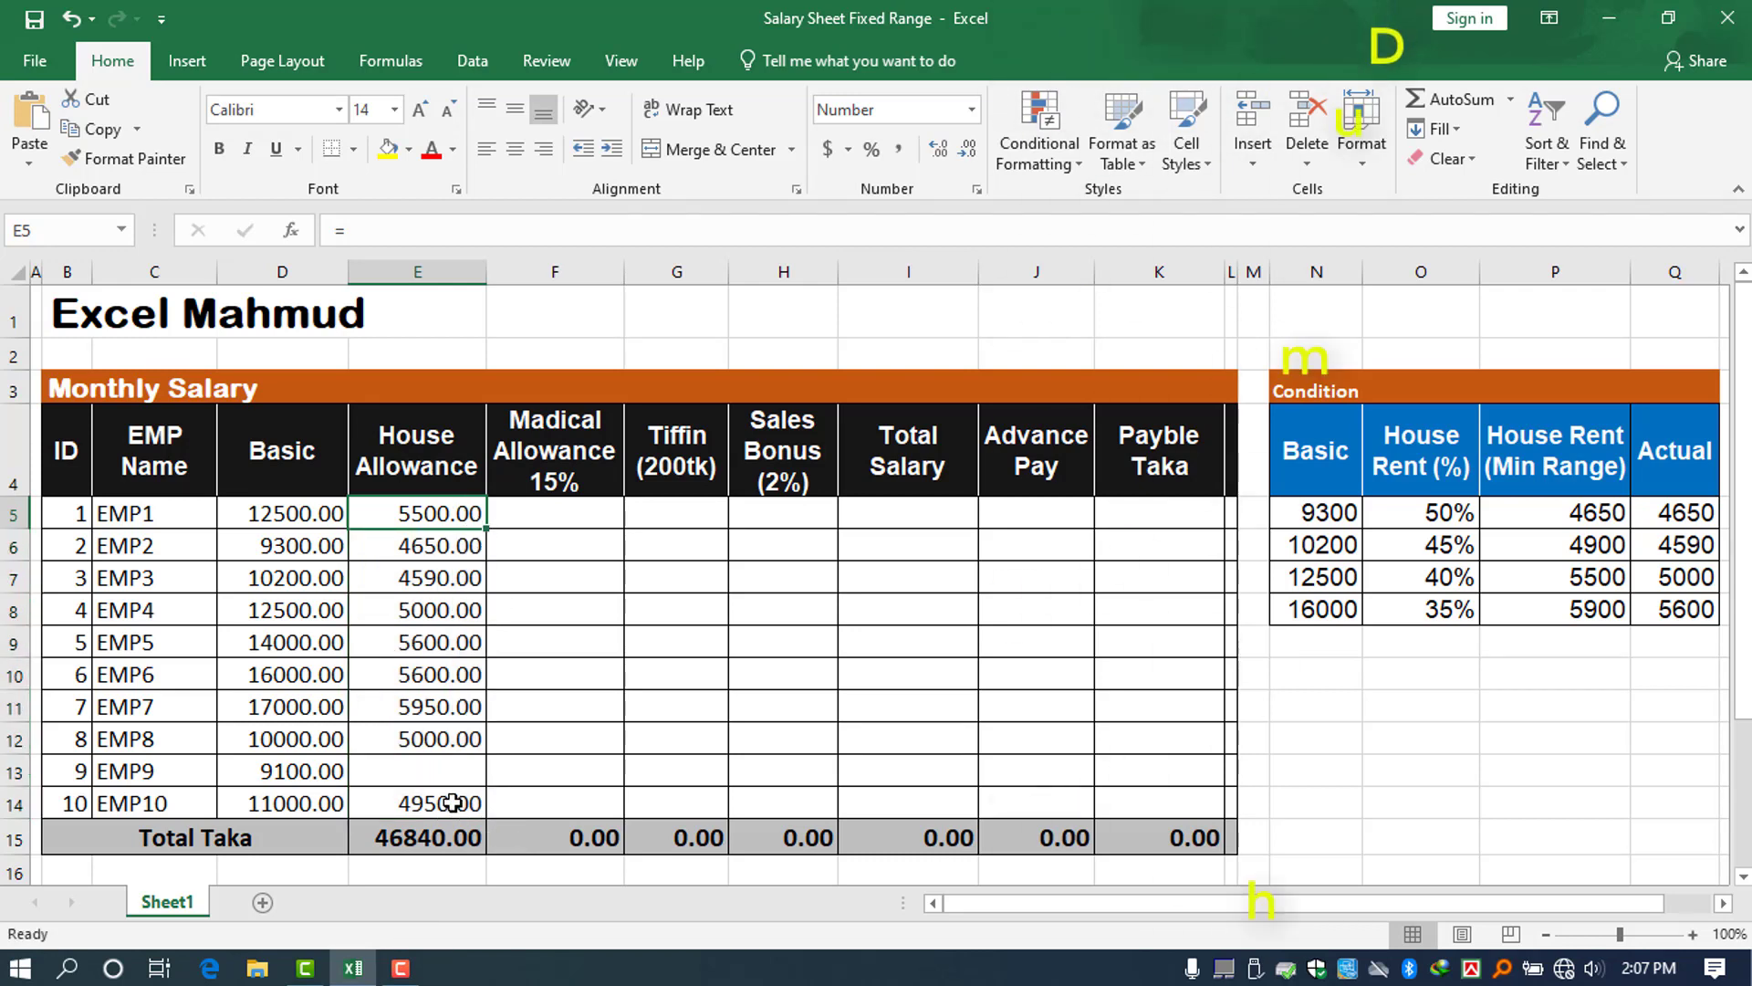
{"action": "left_click", "coordinate": [487, 793], "text": "shift"}
{"action": "key", "text": "ctrl+q"}
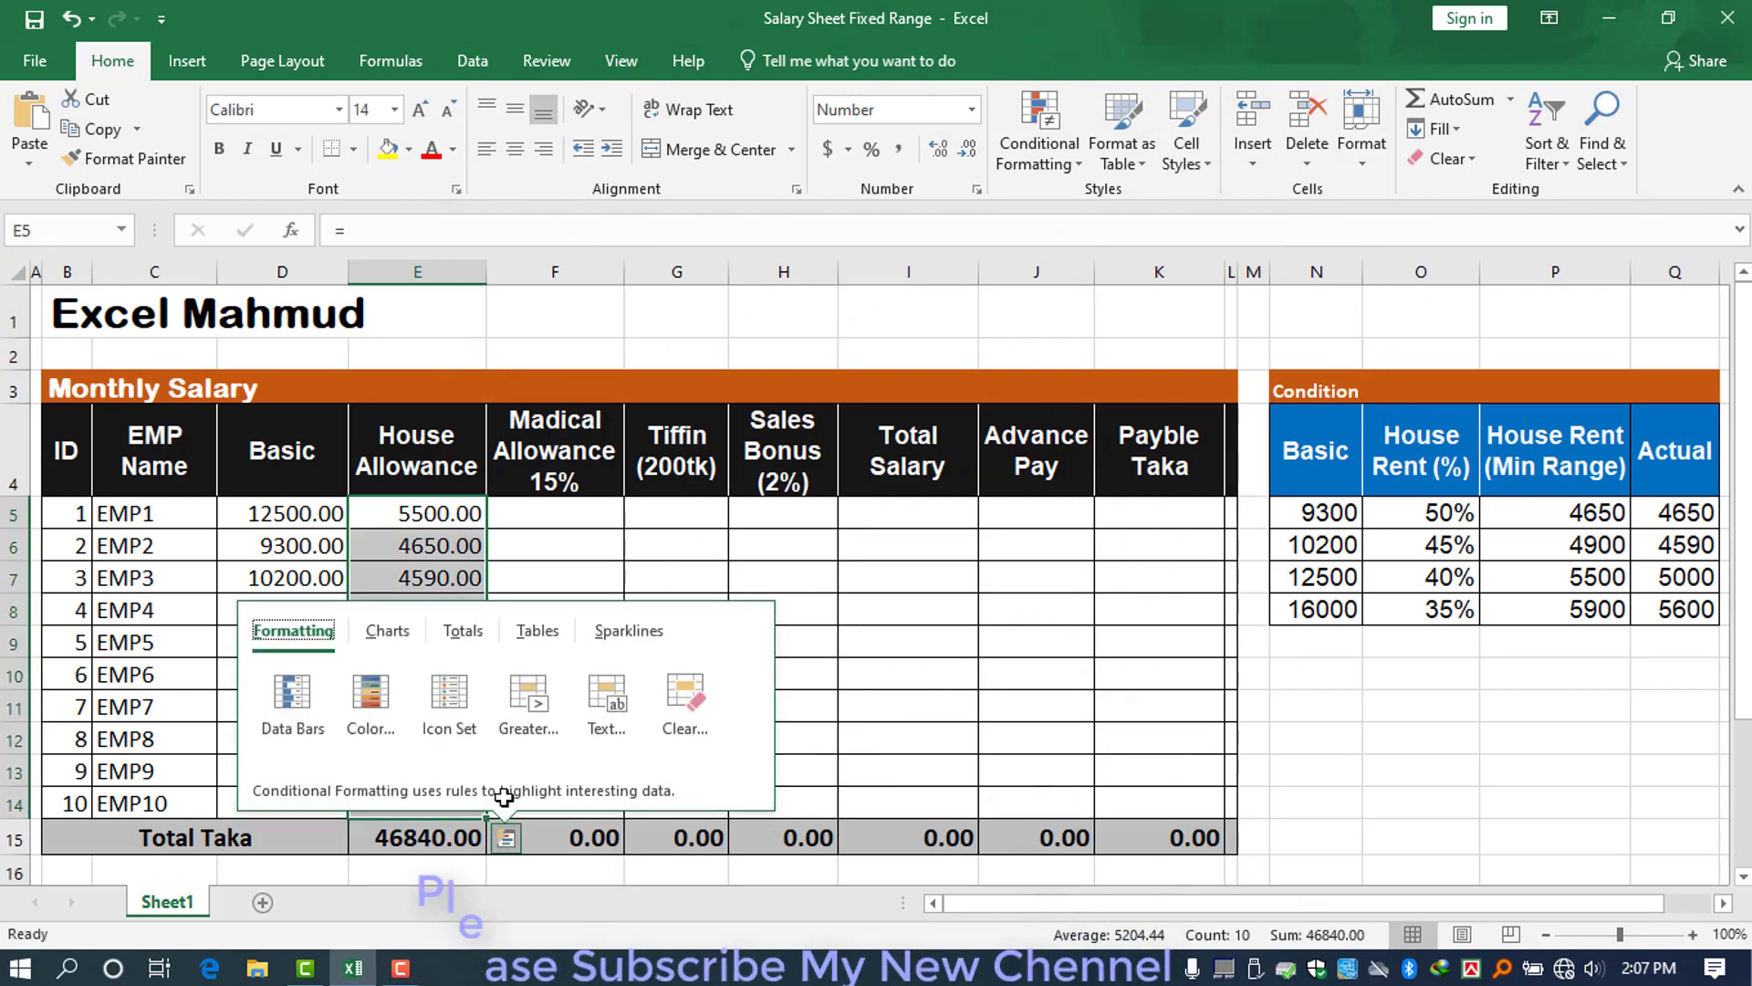
{"action": "key", "text": "Escape"}
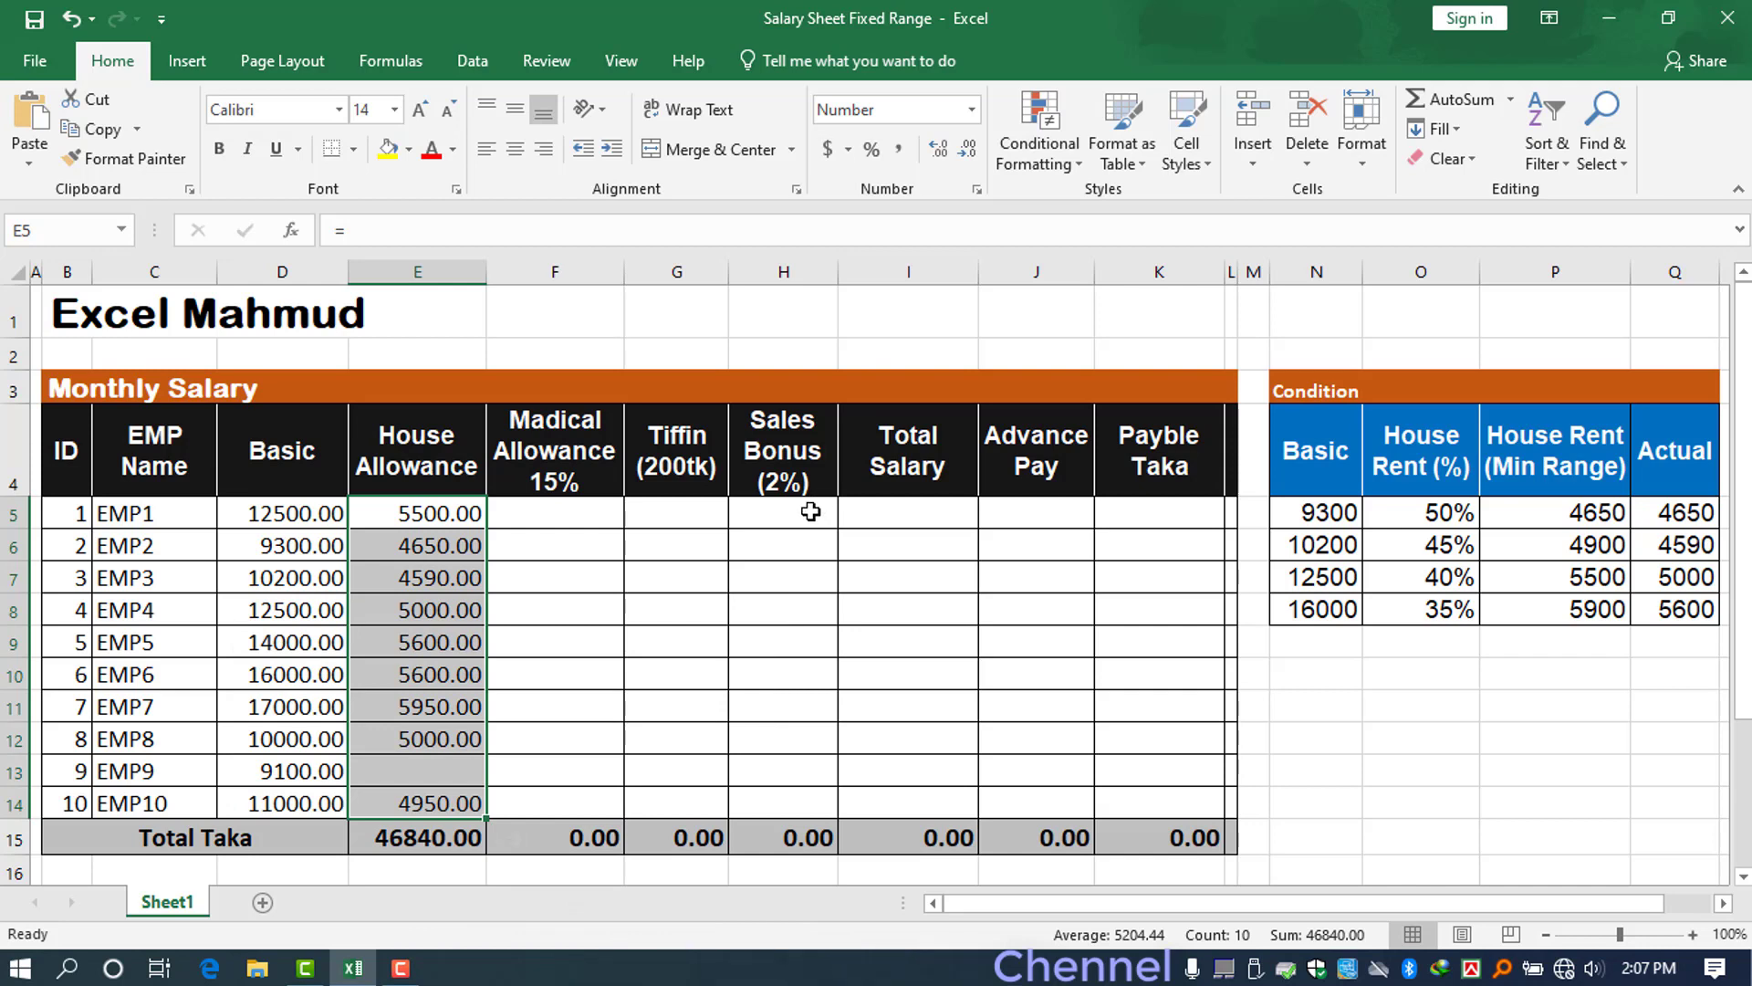
- Enter EMP1's Madical Allowance as 15% of Basic (=D5*15%) and fill it down to EMP10
{"action": "left_click", "coordinate": [545, 525]}
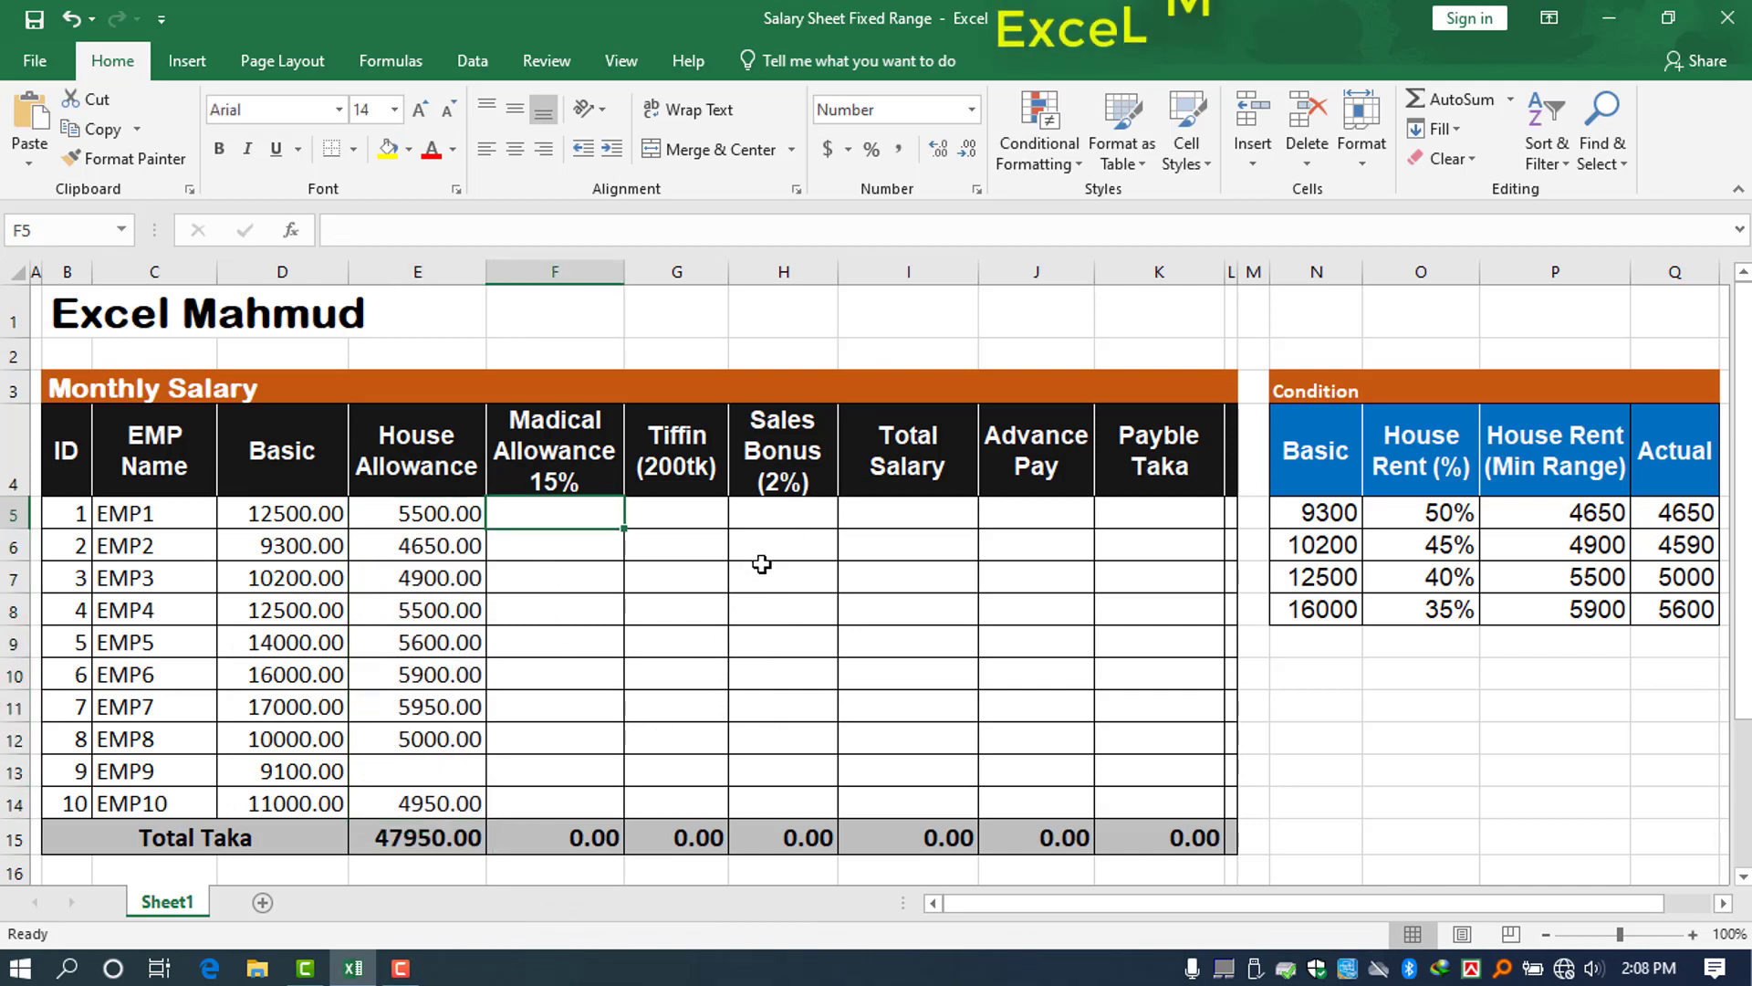
{"action": "type", "text": "="}
{"action": "key", "text": "Left"}
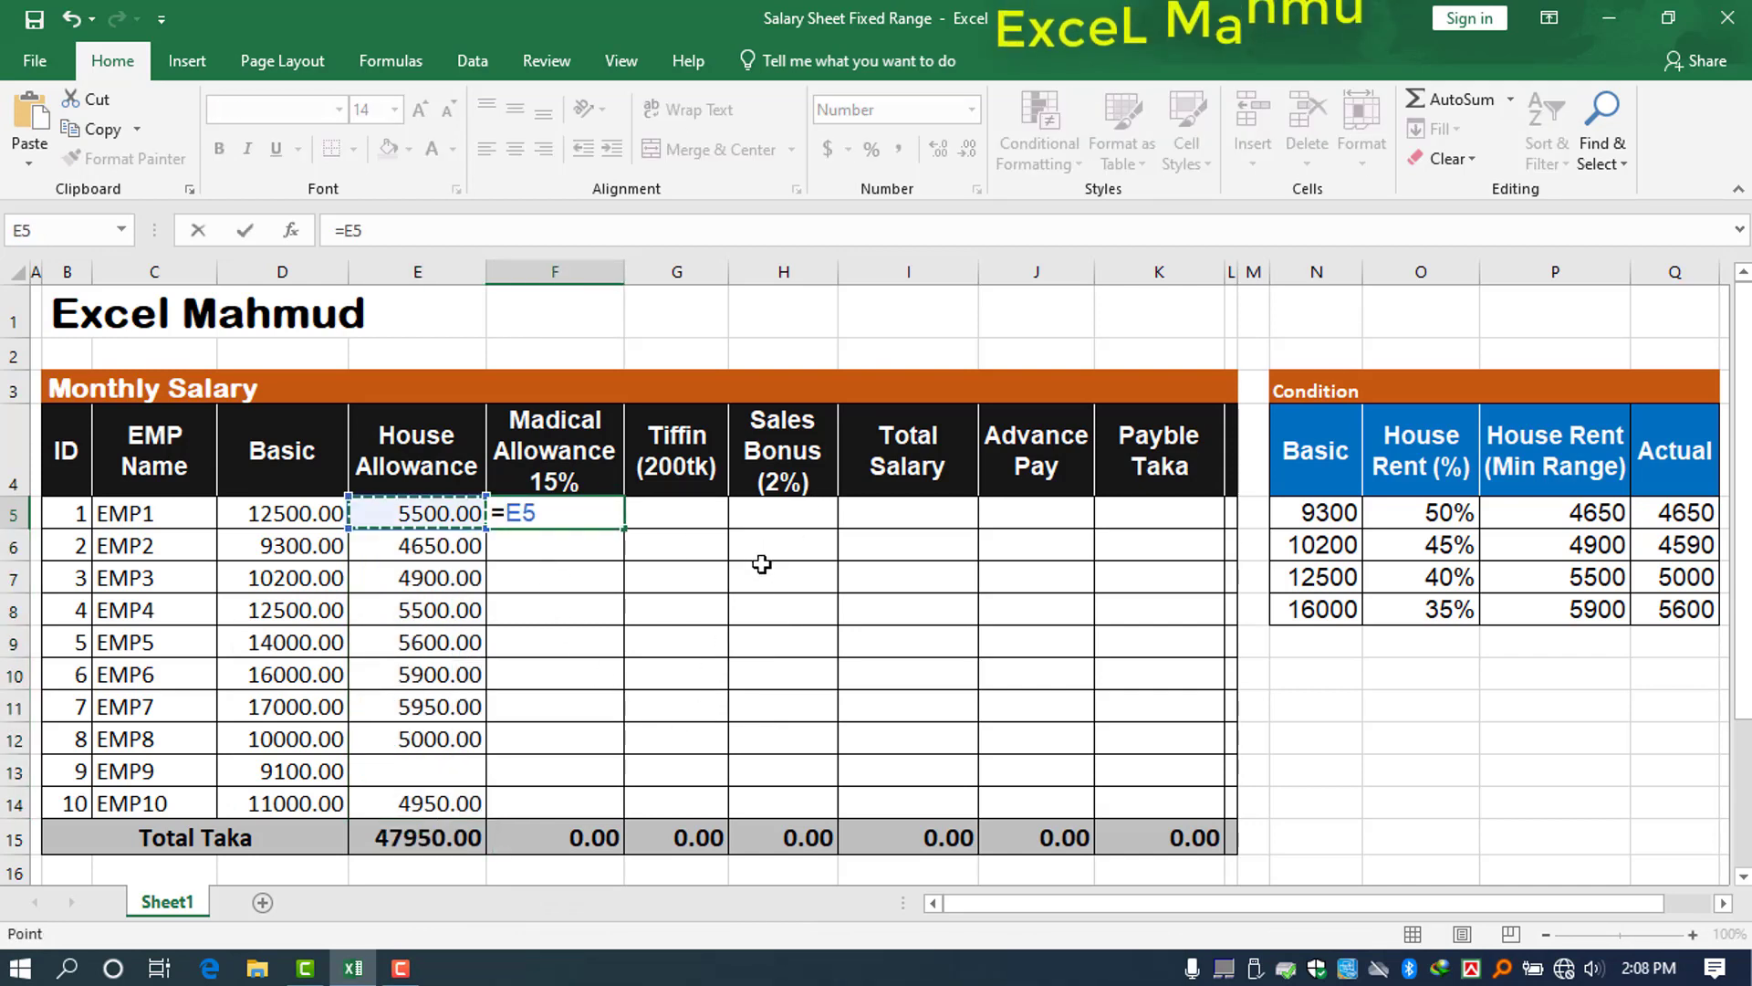
{"action": "key", "text": "Left"}
{"action": "type", "text": "*"}
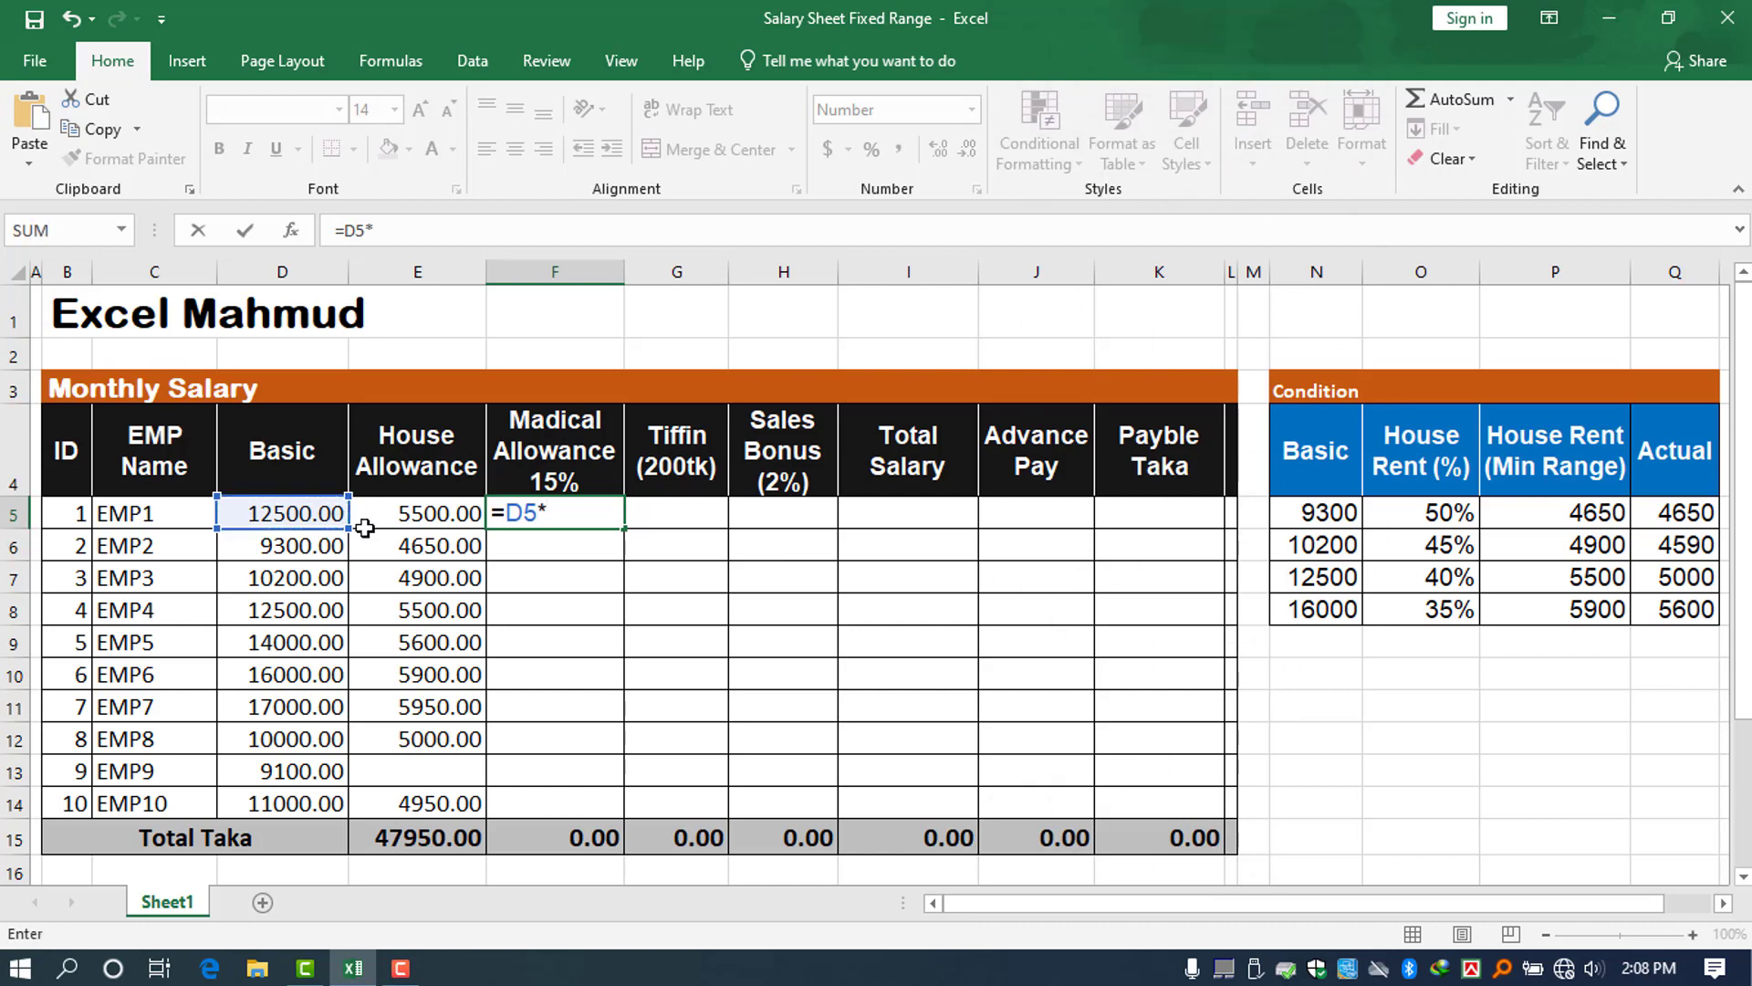
{"action": "type", "text": "15"}
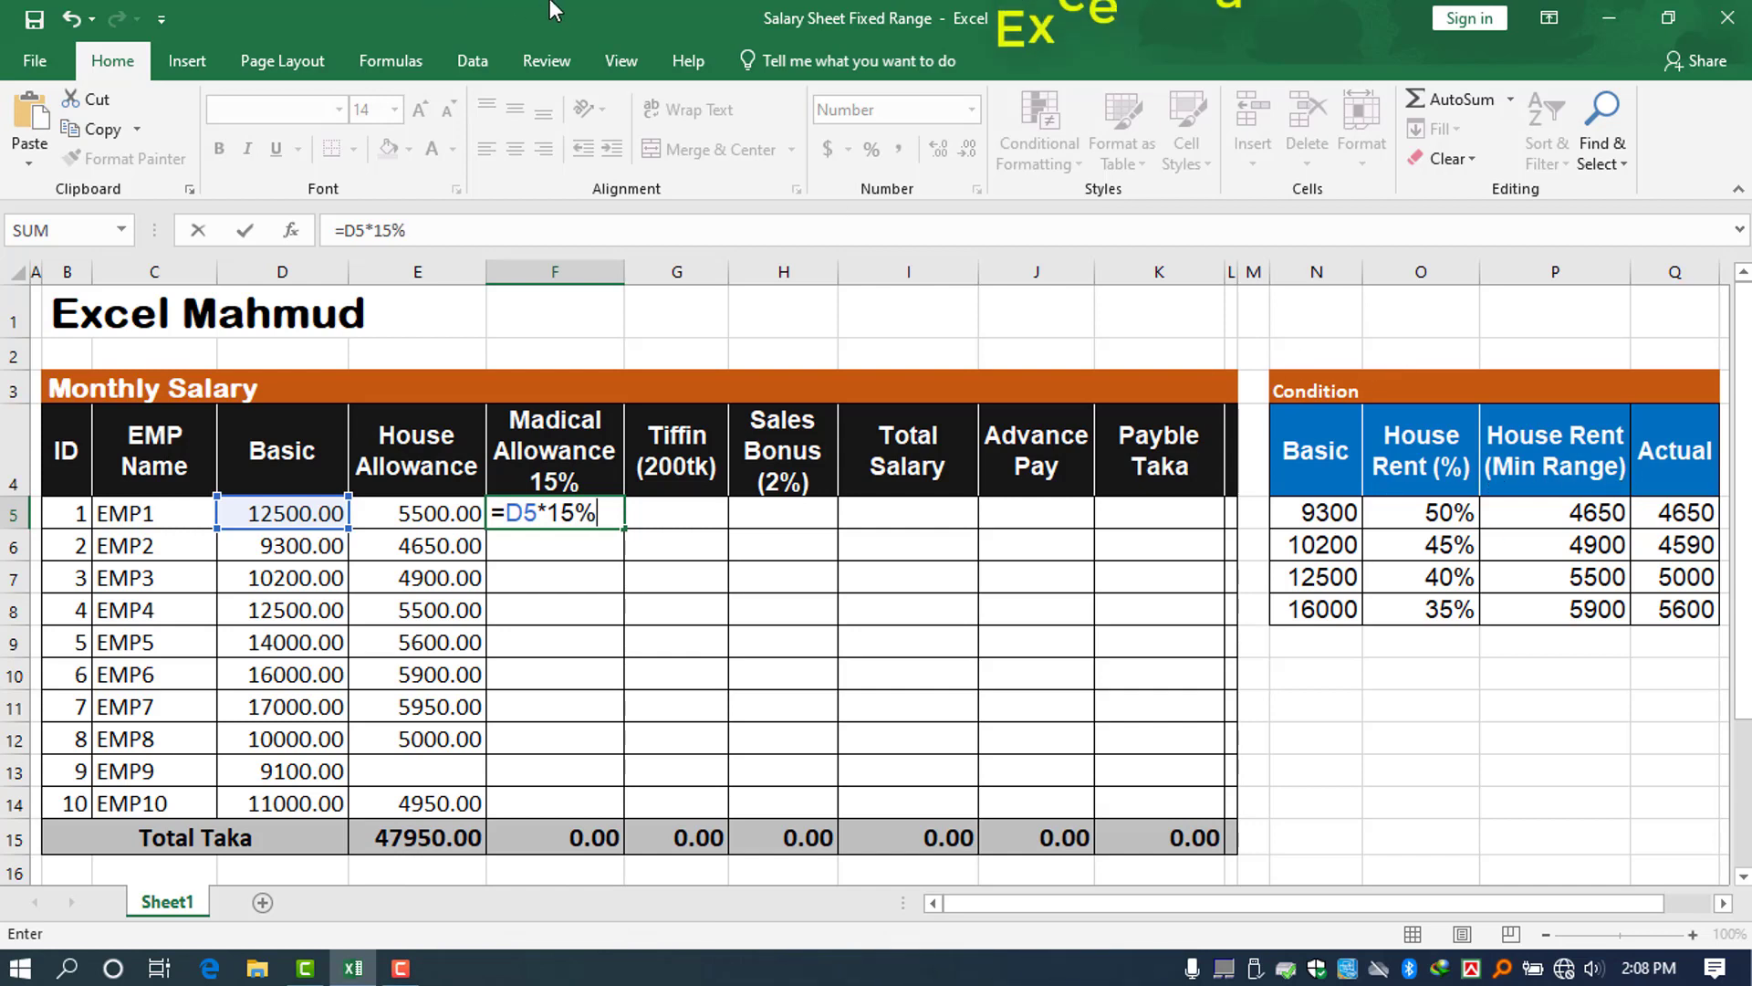
{"action": "key", "text": "Return"}
{"action": "key", "text": "Up"}
{"action": "key", "text": "shift+Down"}
{"action": "key", "text": "shift+Down"}
{"action": "key", "text": "shift+Down"}
{"action": "key", "text": "shift+Down"}
{"action": "key", "text": "shift+Down"}
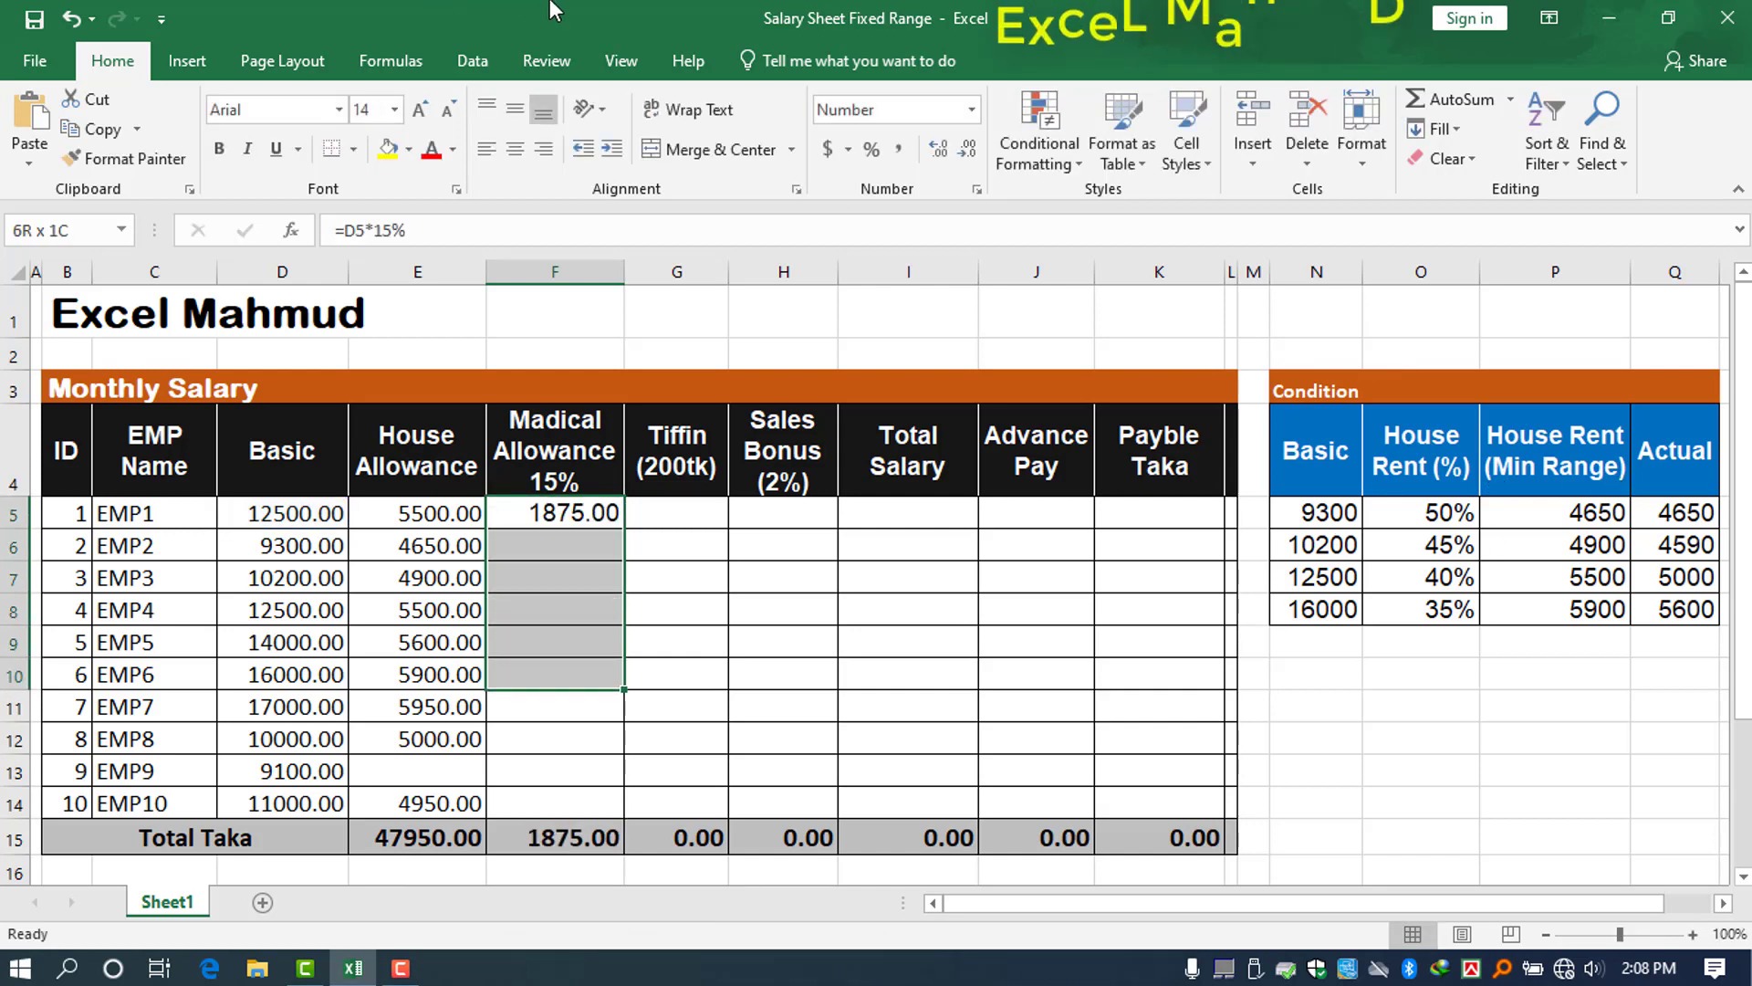
{"action": "key", "text": "shift+Down"}
{"action": "key", "text": "shift+Down"}
{"action": "key", "text": "shift+Down"}
{"action": "key", "text": "ctrl+d"}
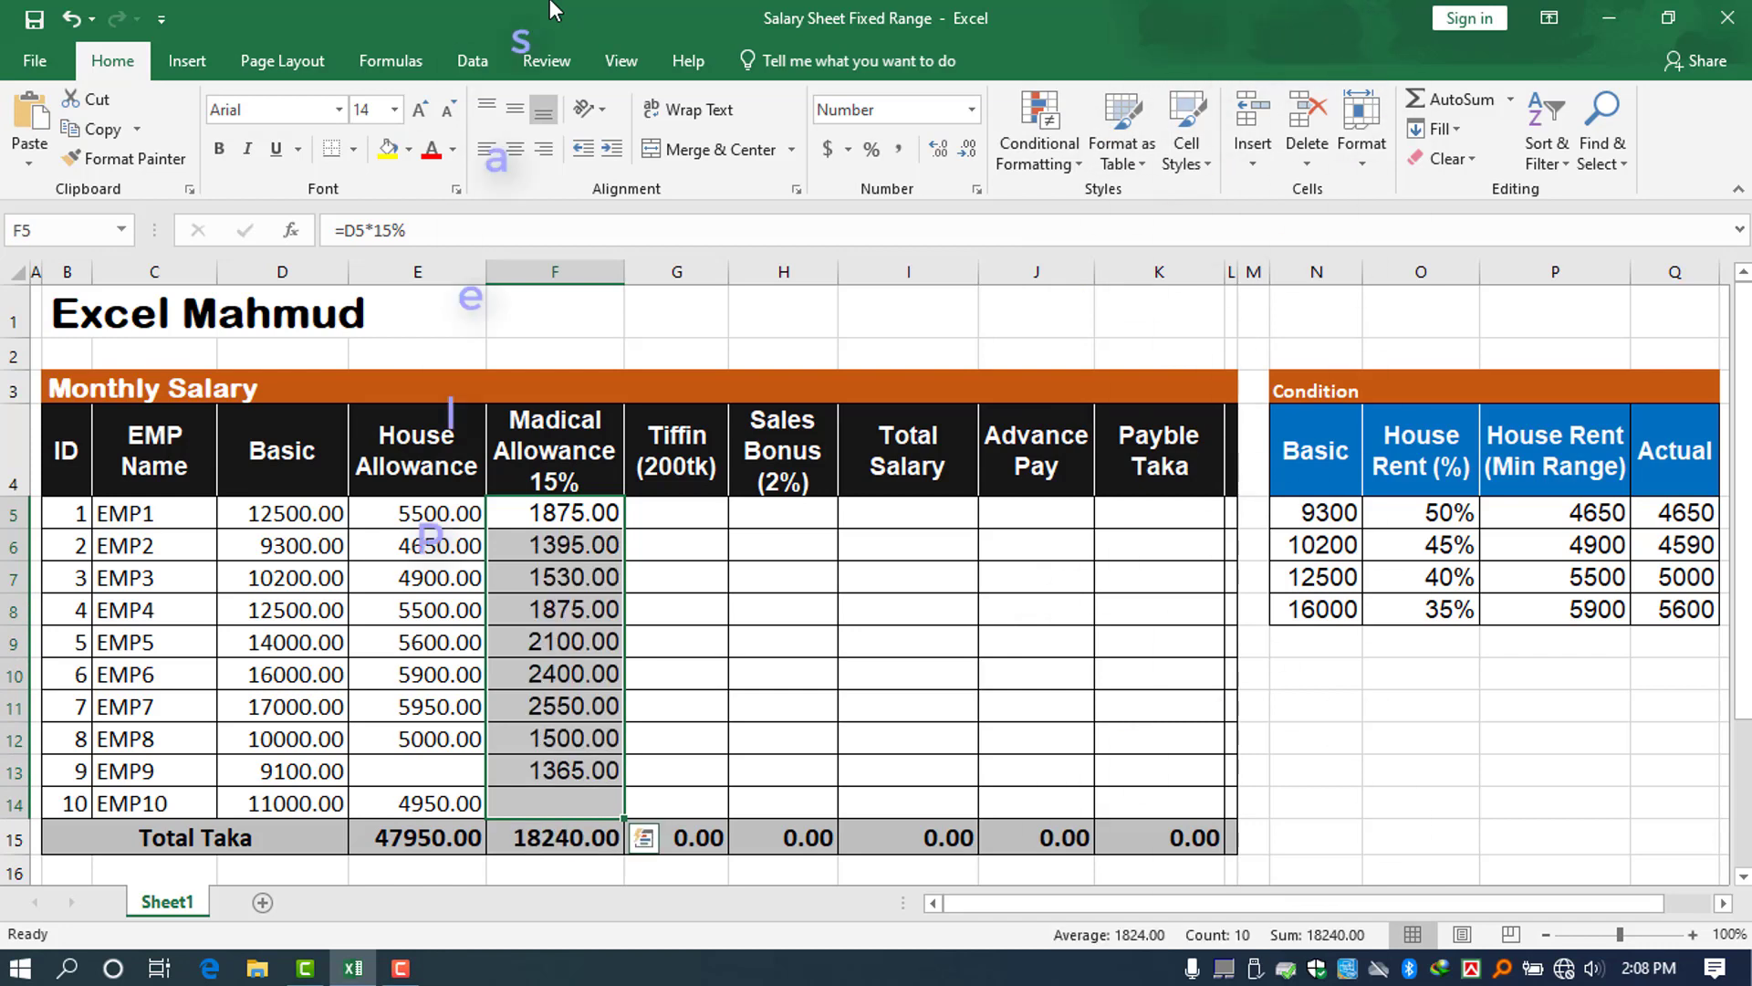
- Enter 200 as EMP1's Tiffin amount
{"action": "left_click", "coordinate": [671, 514]}
{"action": "type", "text": "20"}
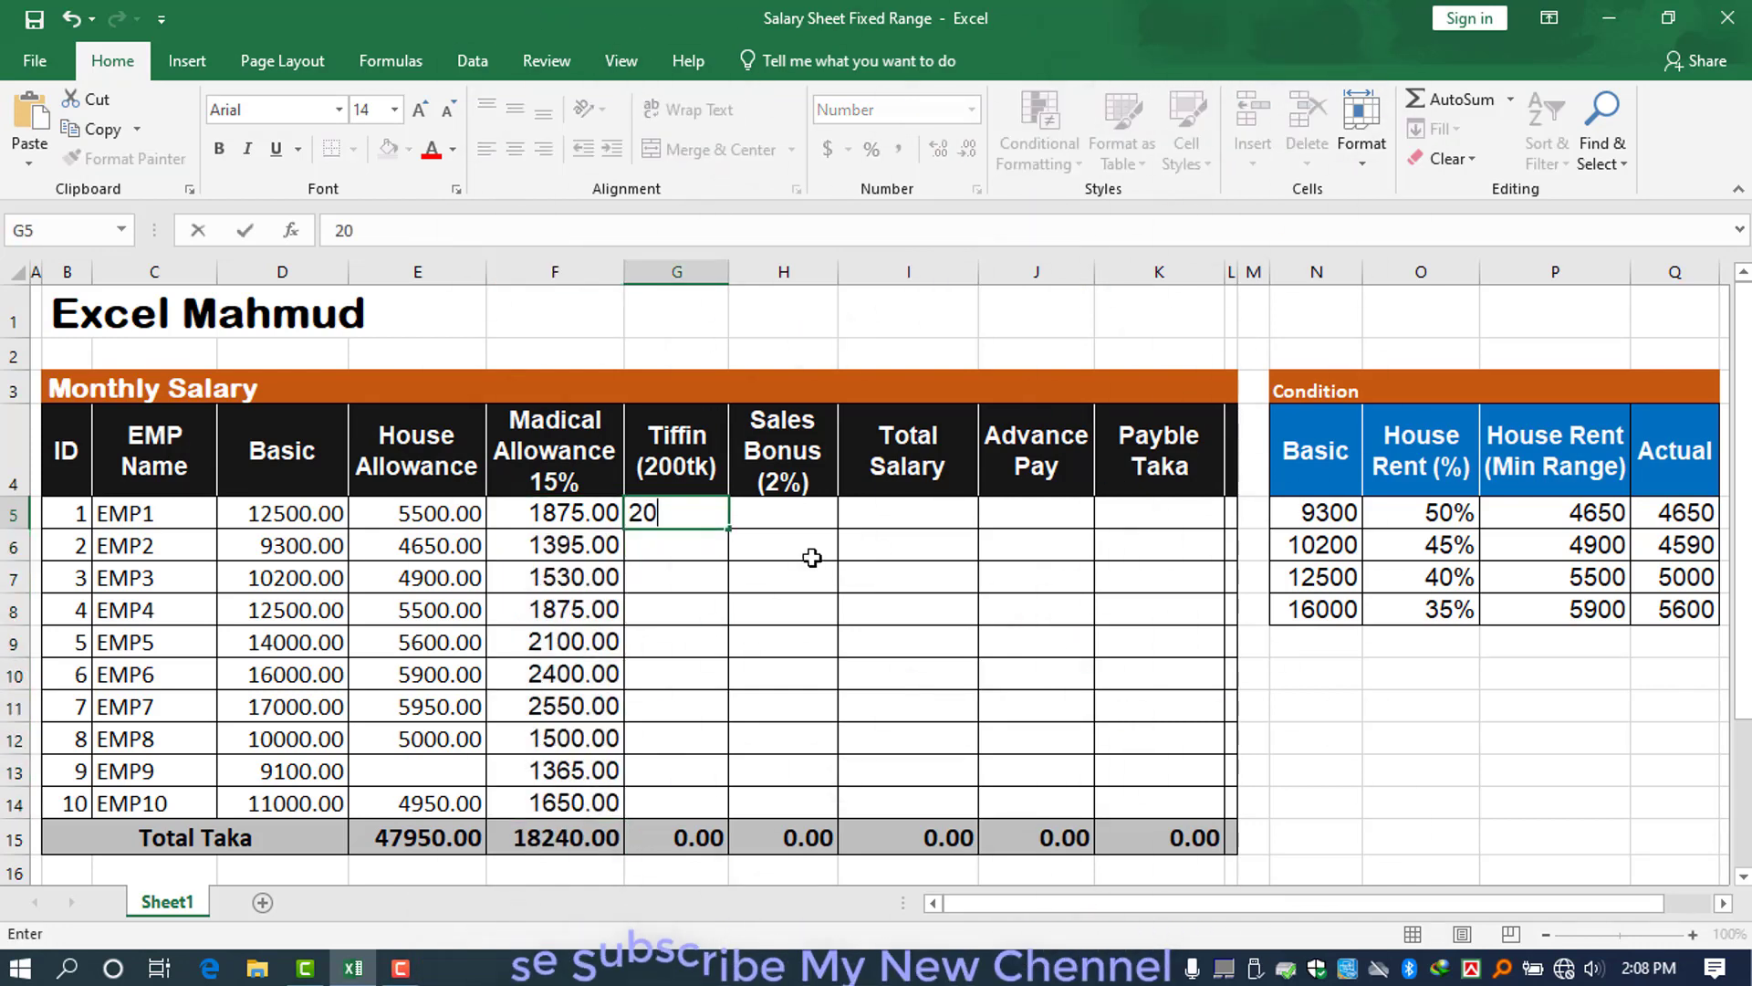
{"action": "type", "text": "0"}
{"action": "key", "text": "Return"}
{"action": "key", "text": "Down"}
- Fill the 200 Tiffin amount down to all ten employees
{"action": "key", "text": "Up"}
{"action": "key", "text": "Up"}
{"action": "key", "text": "Up"}
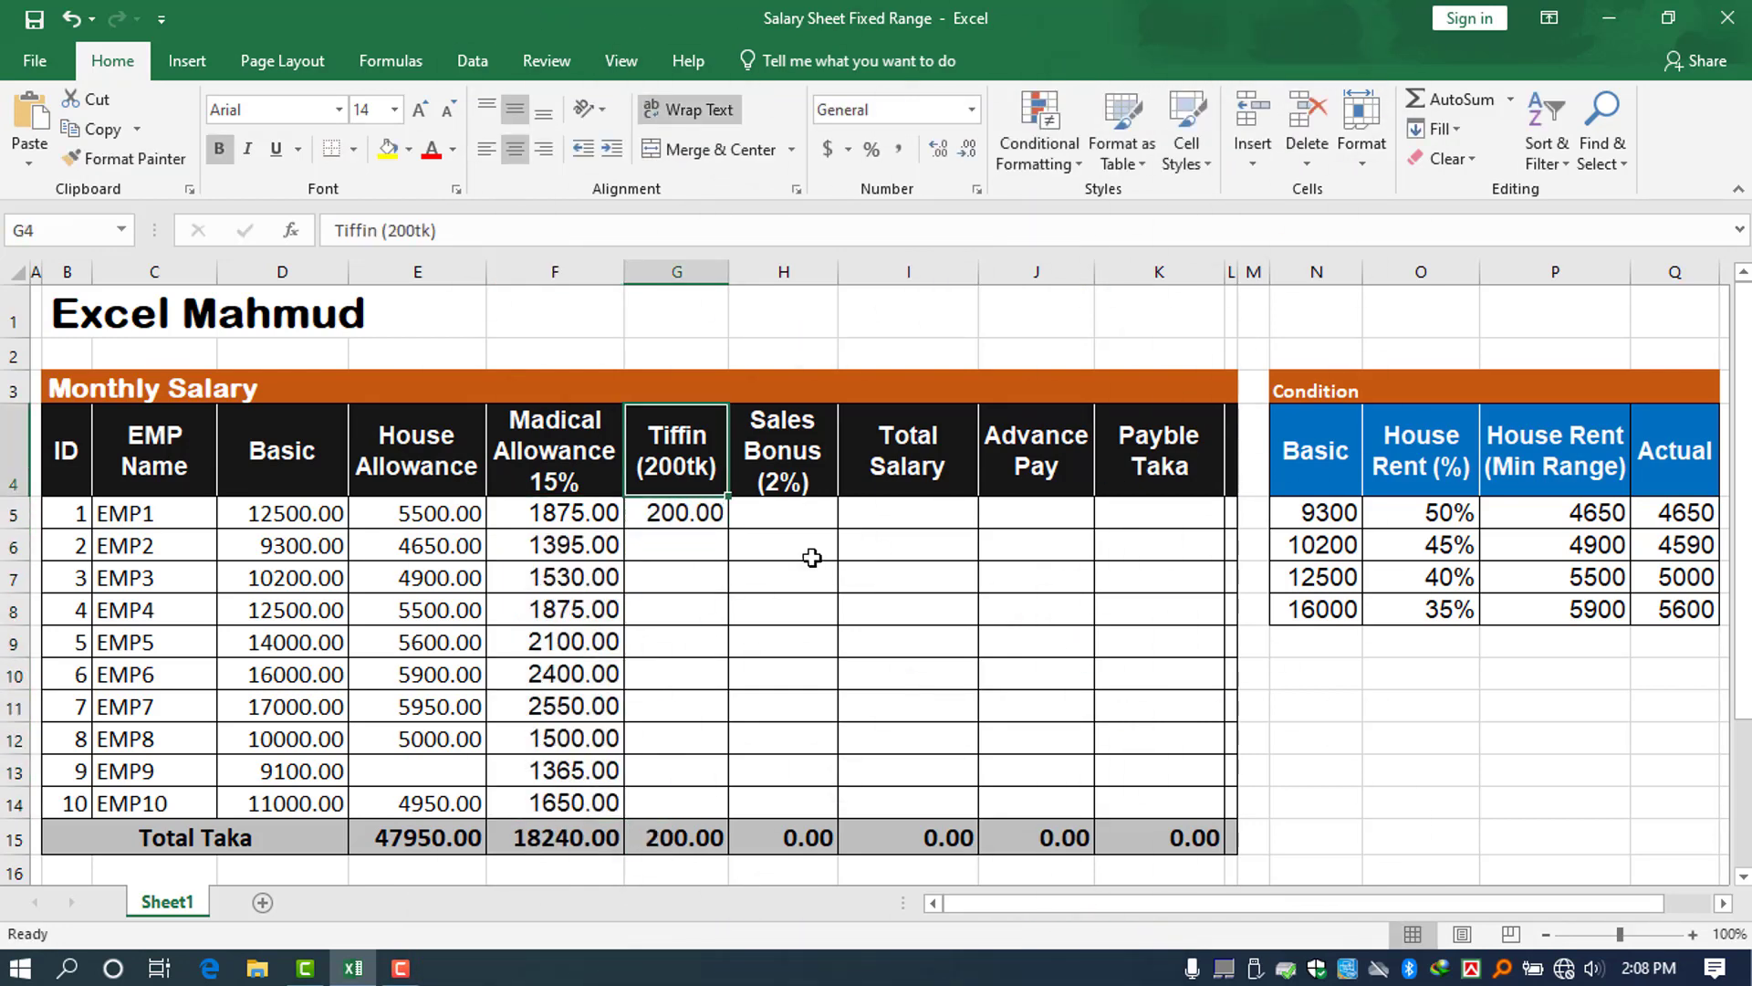
{"action": "key", "text": "Down"}
{"action": "key", "text": "shift+Down"}
{"action": "key", "text": "shift+Down"}
{"action": "key", "text": "shift+Down"}
{"action": "key", "text": "shift+Down"}
{"action": "key", "text": "shift+Down"}
{"action": "key", "text": "shift+Down"}
{"action": "key", "text": "shift+Down"}
{"action": "key", "text": "shift+Down"}
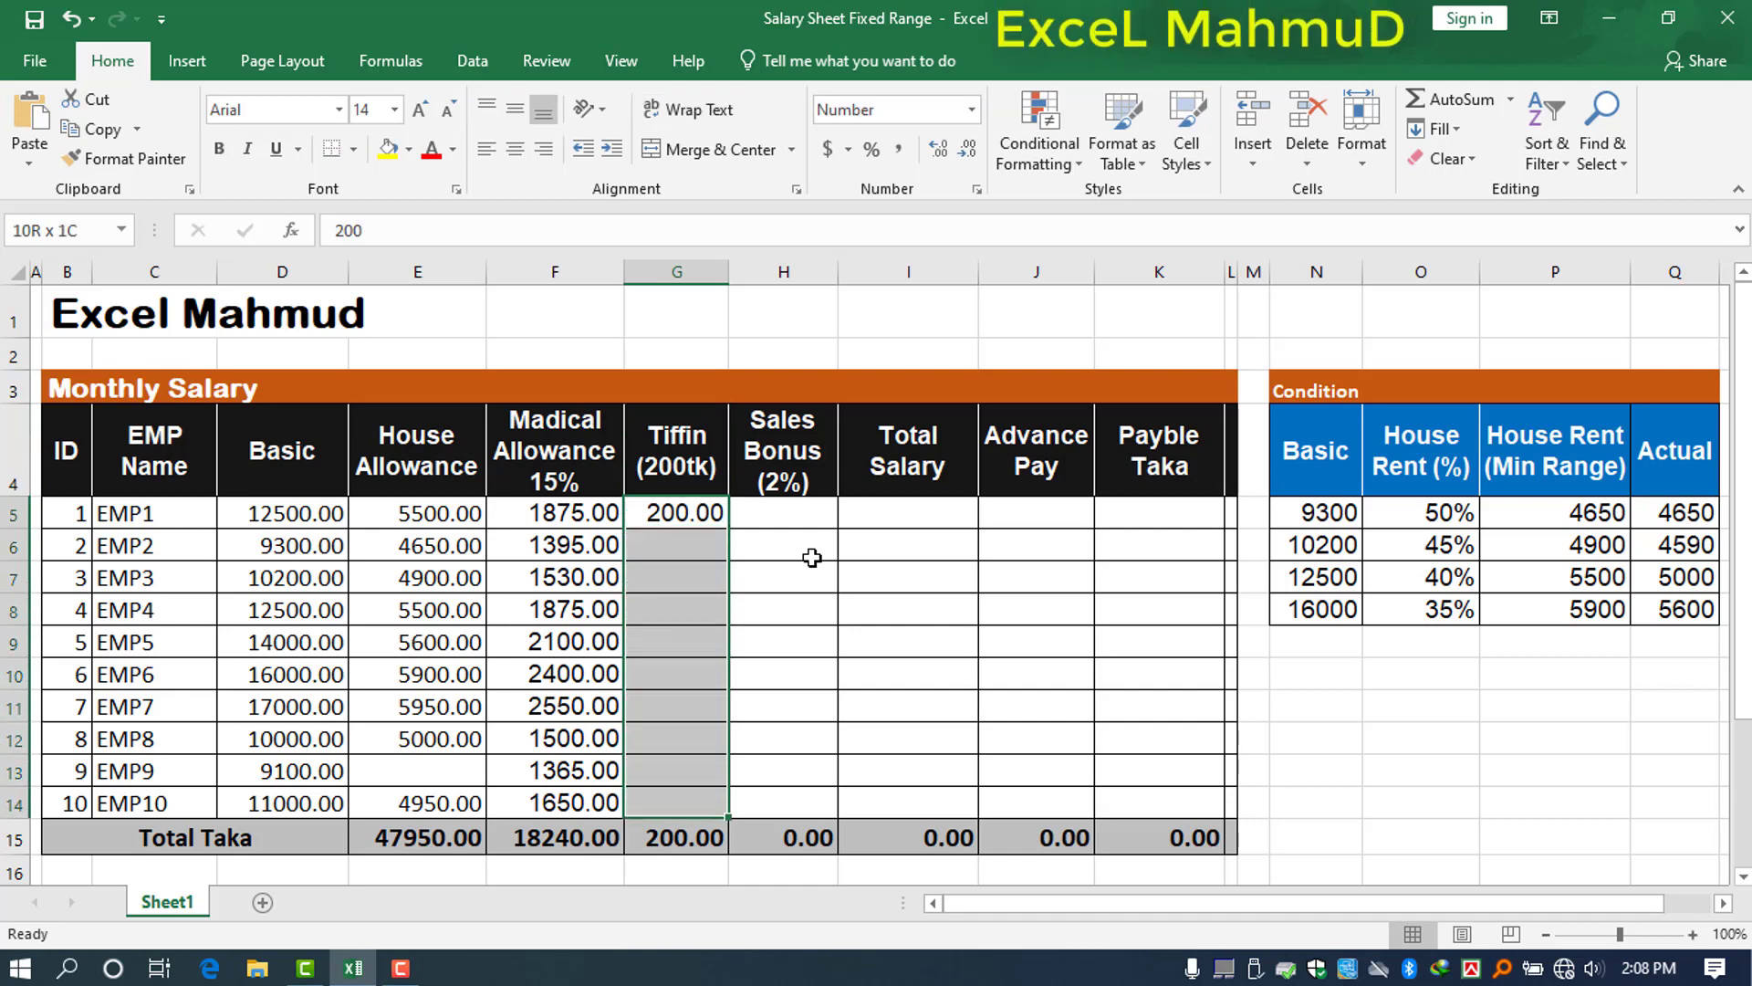
{"action": "key", "text": "ctrl+d"}
- Enter EMP1's Sales Bonus as 2% of Basic (=D5*2%) and fill it down to EMP10
{"action": "key", "text": "Right"}
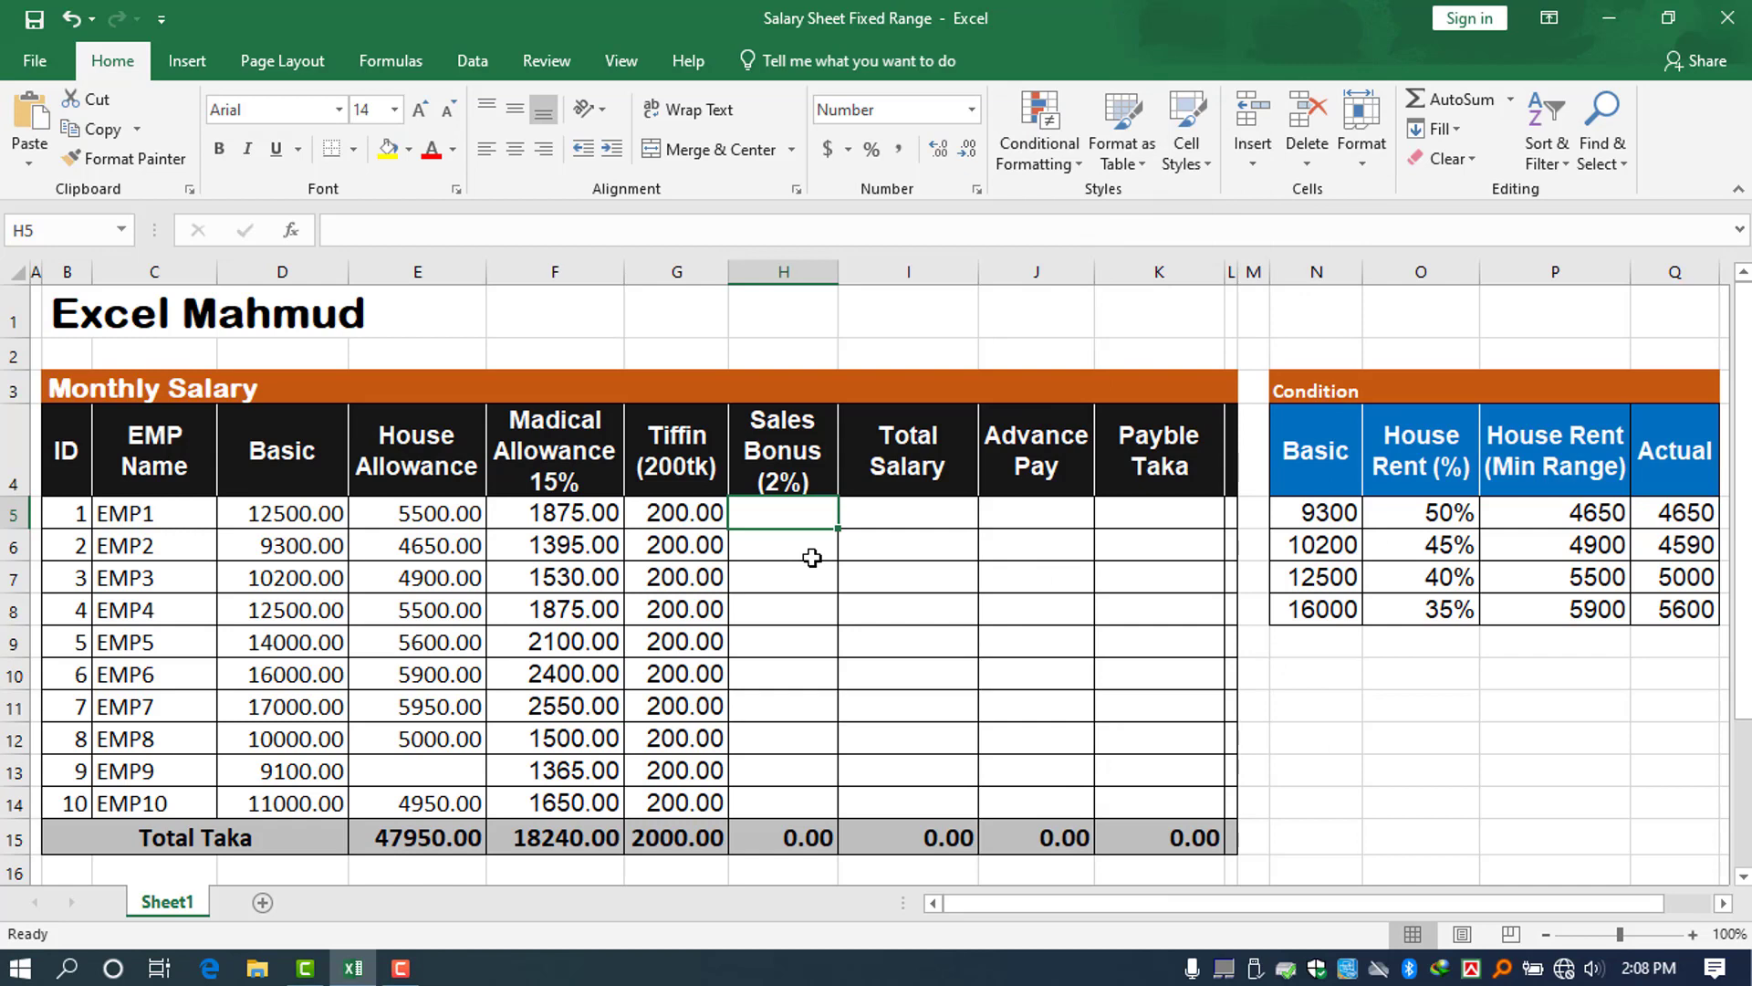
{"action": "type", "text": "="}
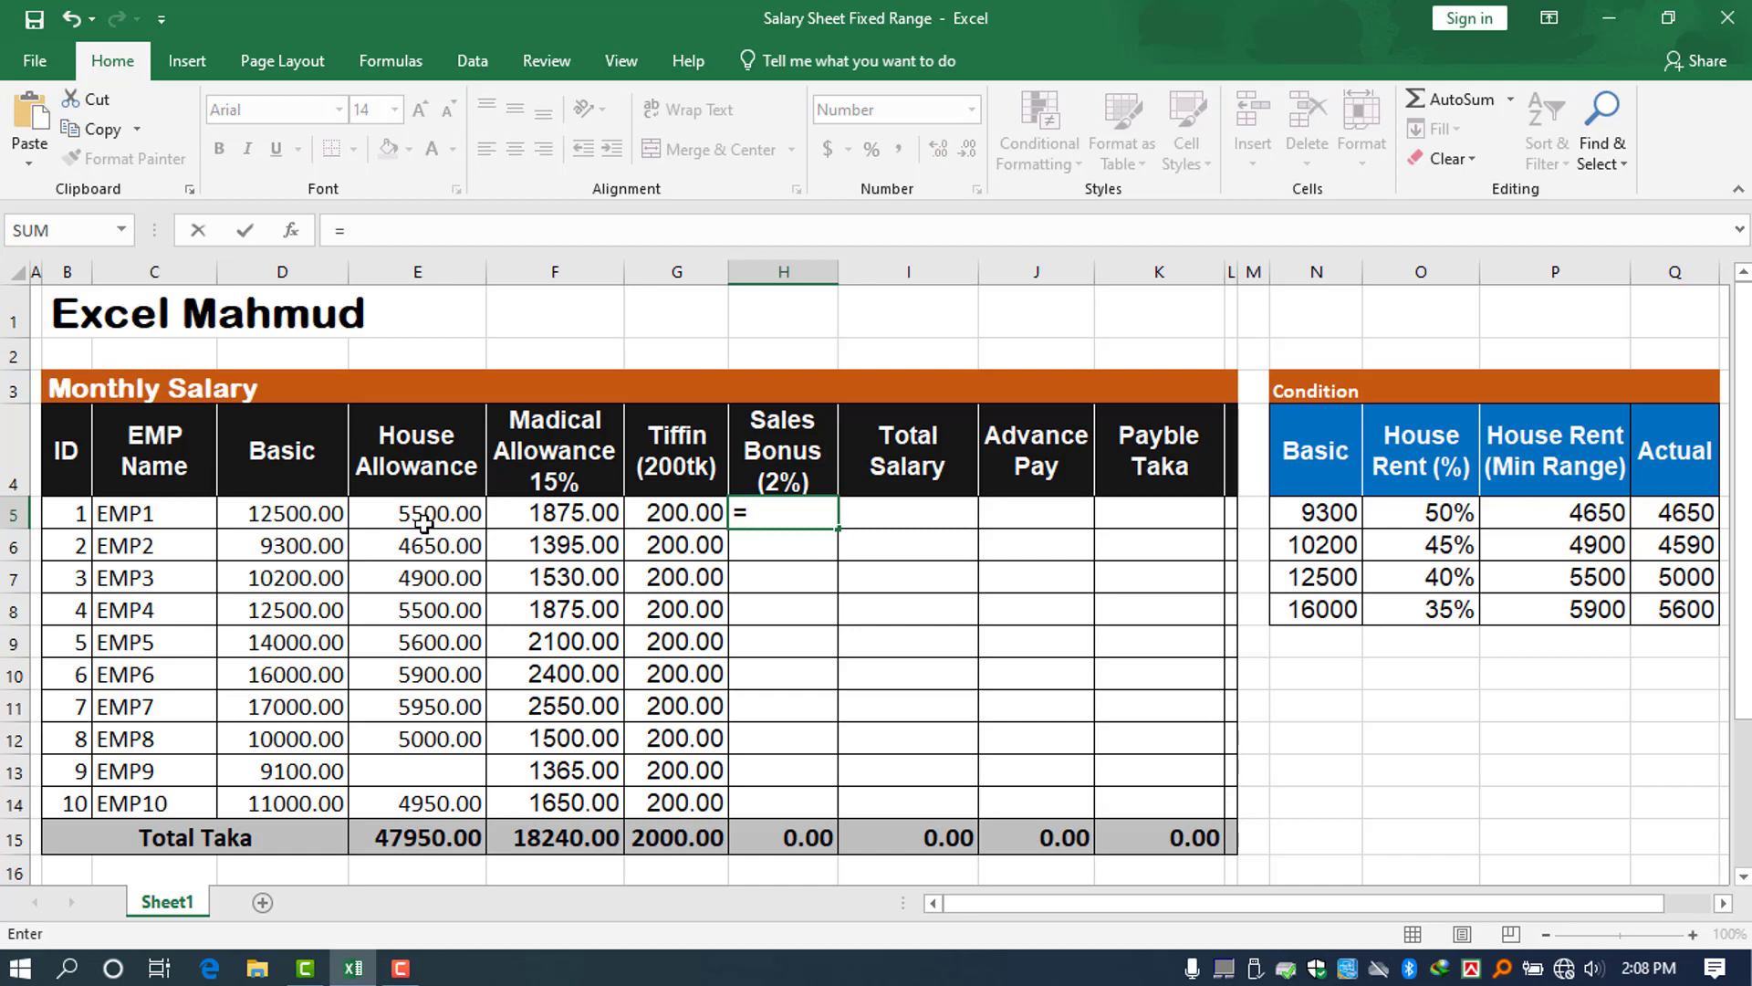
{"action": "key", "text": "Left"}
{"action": "key", "text": "Left"}
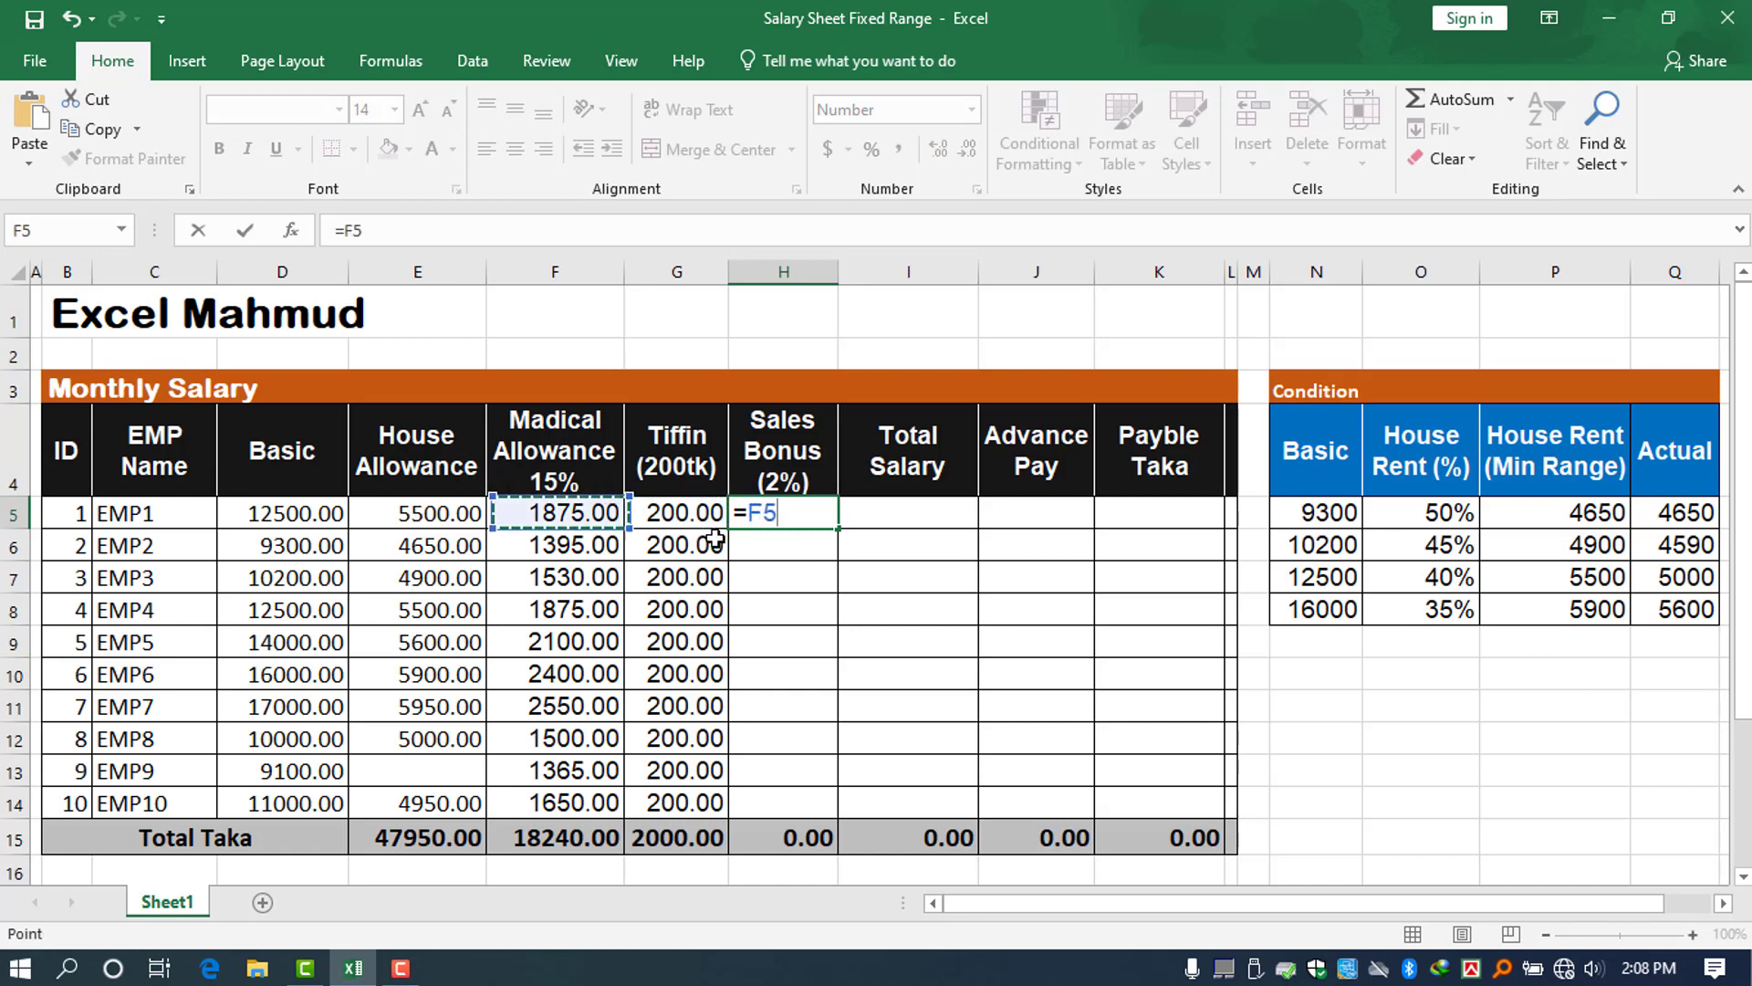
{"action": "key", "text": "Left"}
{"action": "key", "text": "Left"}
{"action": "key", "text": "Left"}
{"action": "key", "text": "Right"}
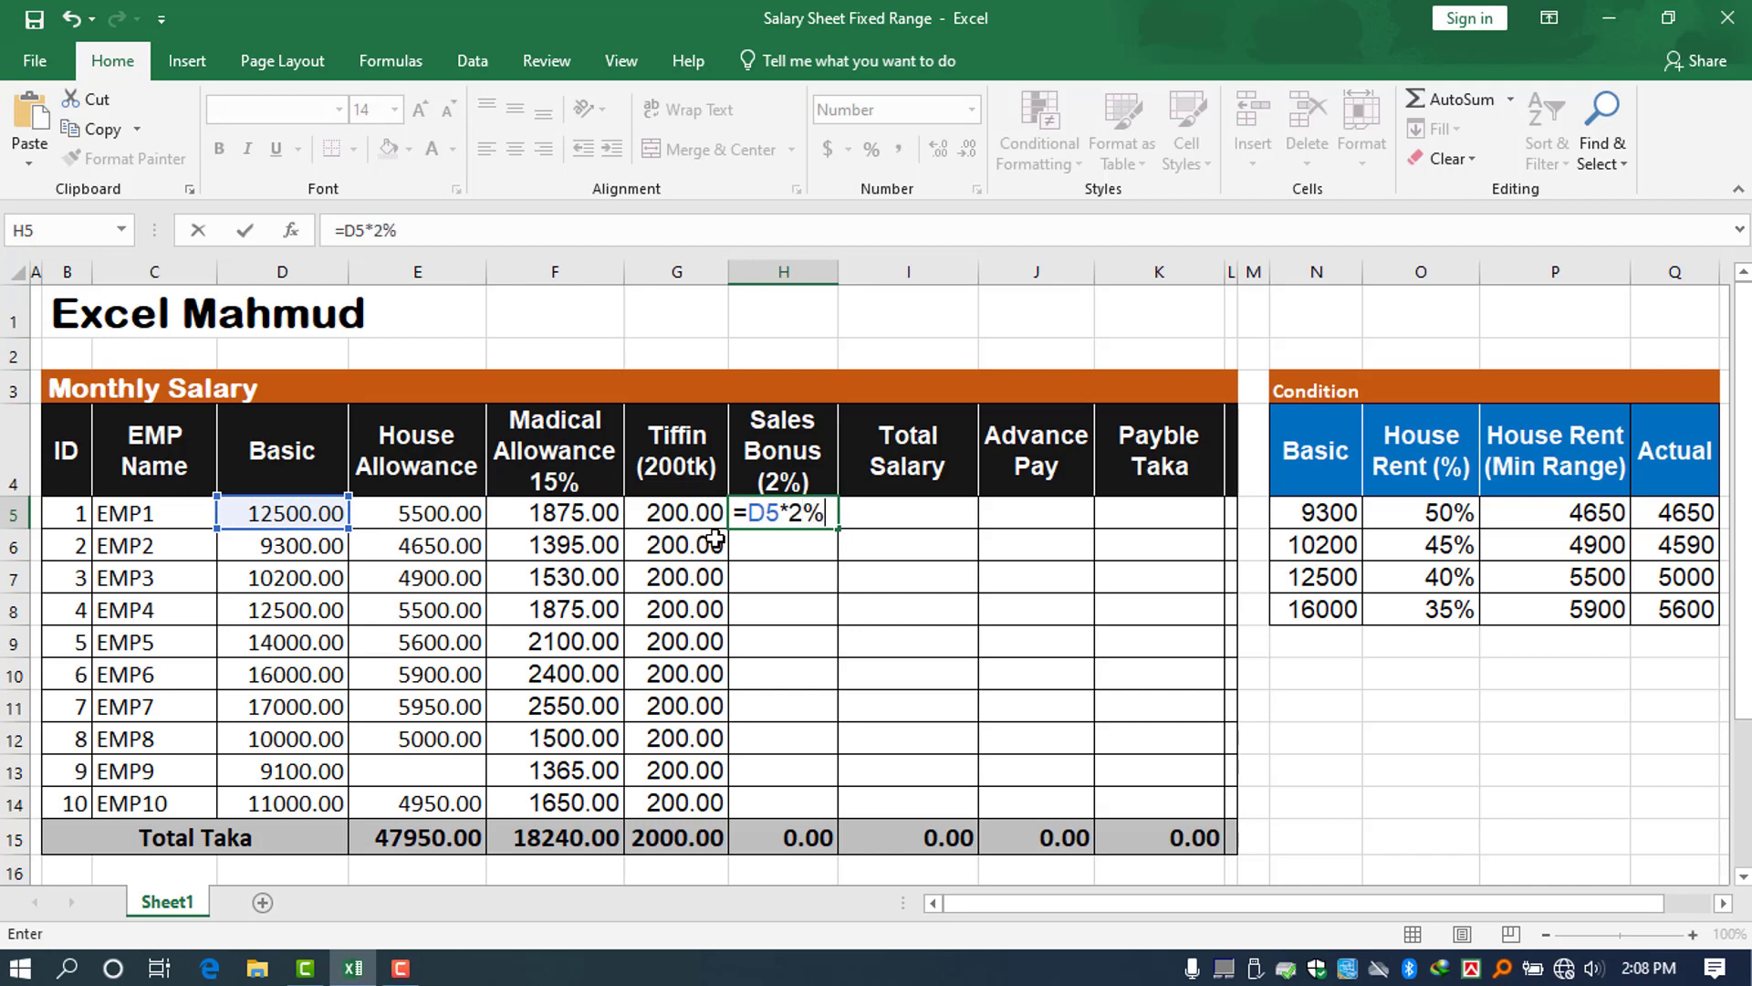
{"action": "key", "text": "Return"}
{"action": "left_click_drag", "start_coordinate": [790, 514], "coordinate": [835, 791]}
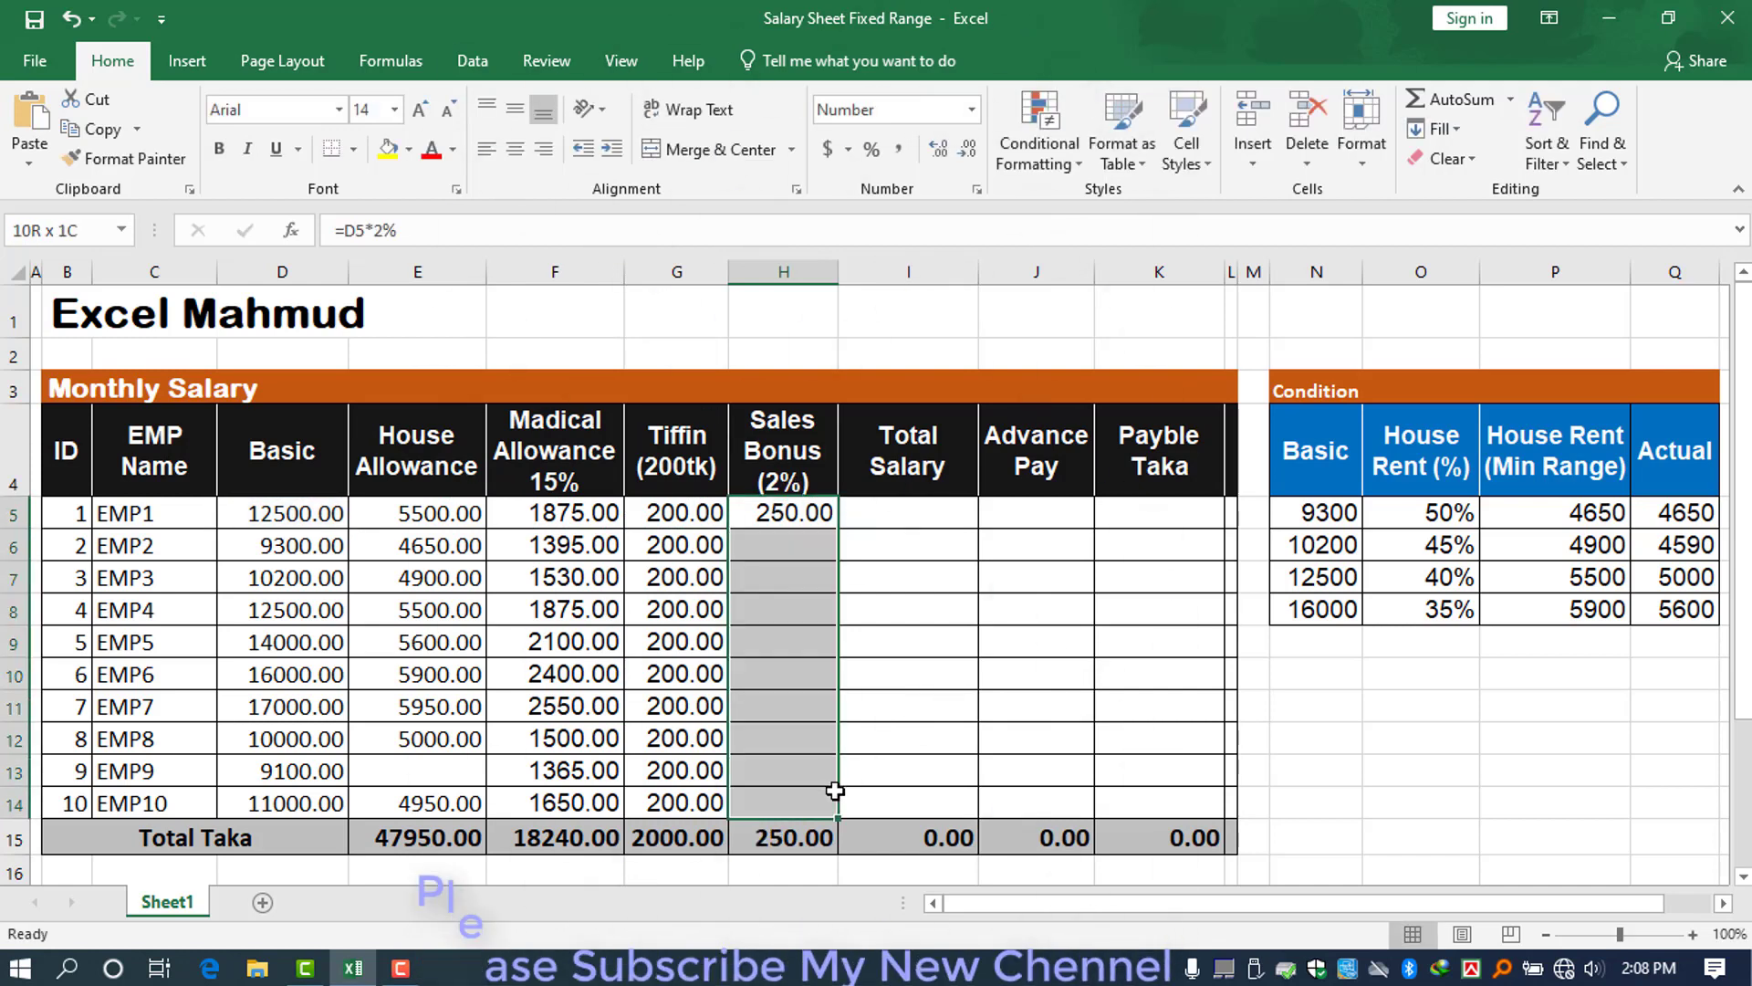
{"action": "key", "text": "ctrl+d"}
- Delete the Sales Bonus for EMP3, EMP6, EMP7 and EMP9
{"action": "mouse_move", "coordinate": [803, 675]}
{"action": "left_mouse_down"}
{"action": "mouse_move", "coordinate": [810, 723]}
{"action": "mouse_move", "coordinate": [812, 687]}
{"action": "left_mouse_up"}
{"action": "key", "text": "Delete"}
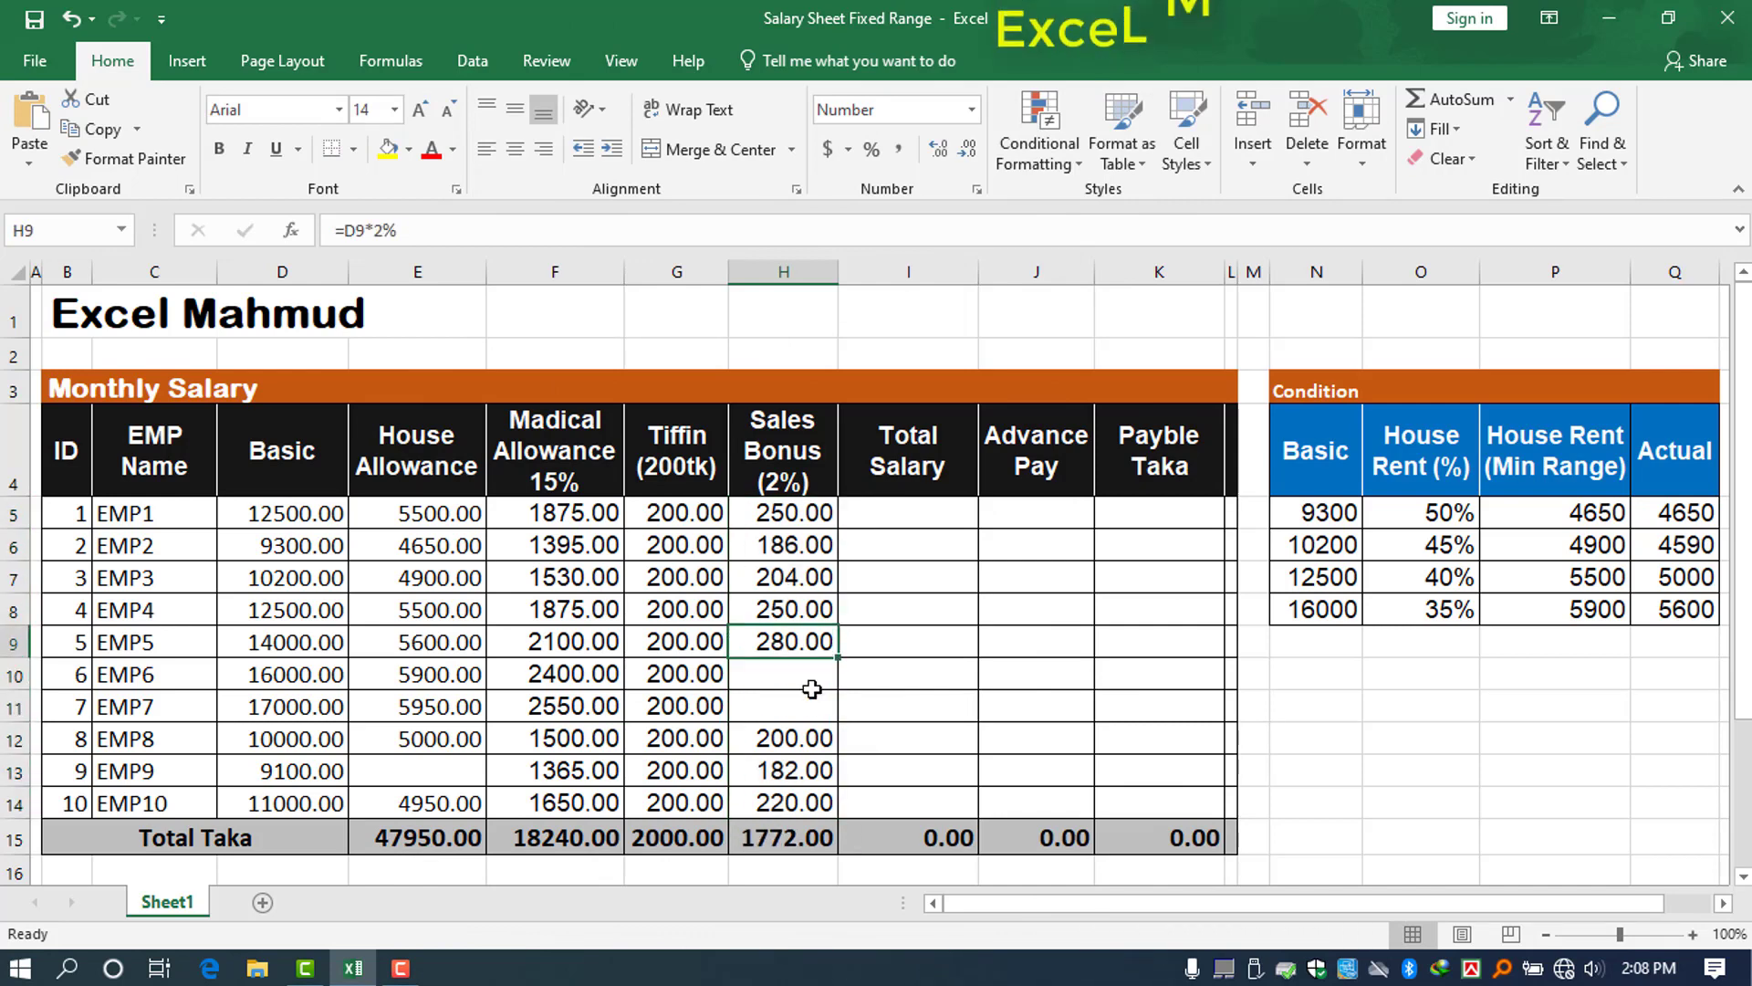
{"action": "key", "text": "Up"}
{"action": "key", "text": "Up"}
{"action": "key", "text": "Up"}
{"action": "key", "text": "Delete"}
{"action": "key", "text": "Down"}
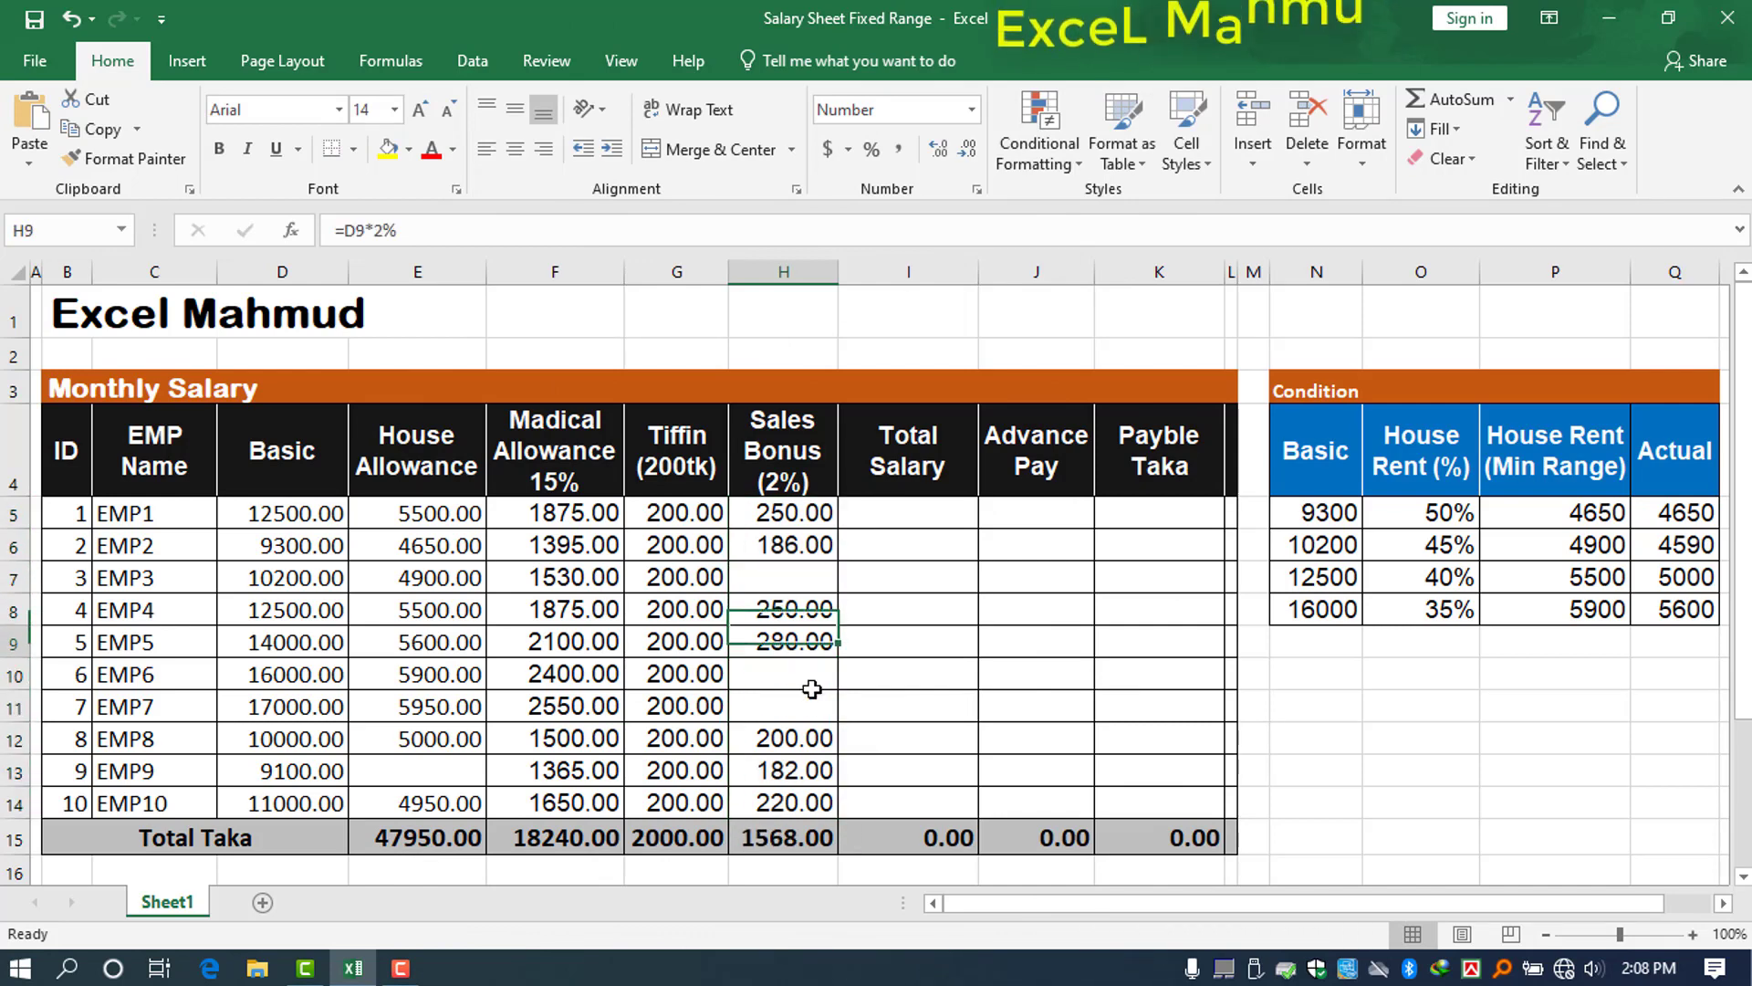
{"action": "key", "text": "Down"}
{"action": "key", "text": "Down"}
{"action": "key", "text": "Down"}
{"action": "key", "text": "Down"}
{"action": "key", "text": "Down"}
{"action": "key", "text": "Up"}
{"action": "key", "text": "Delete"}
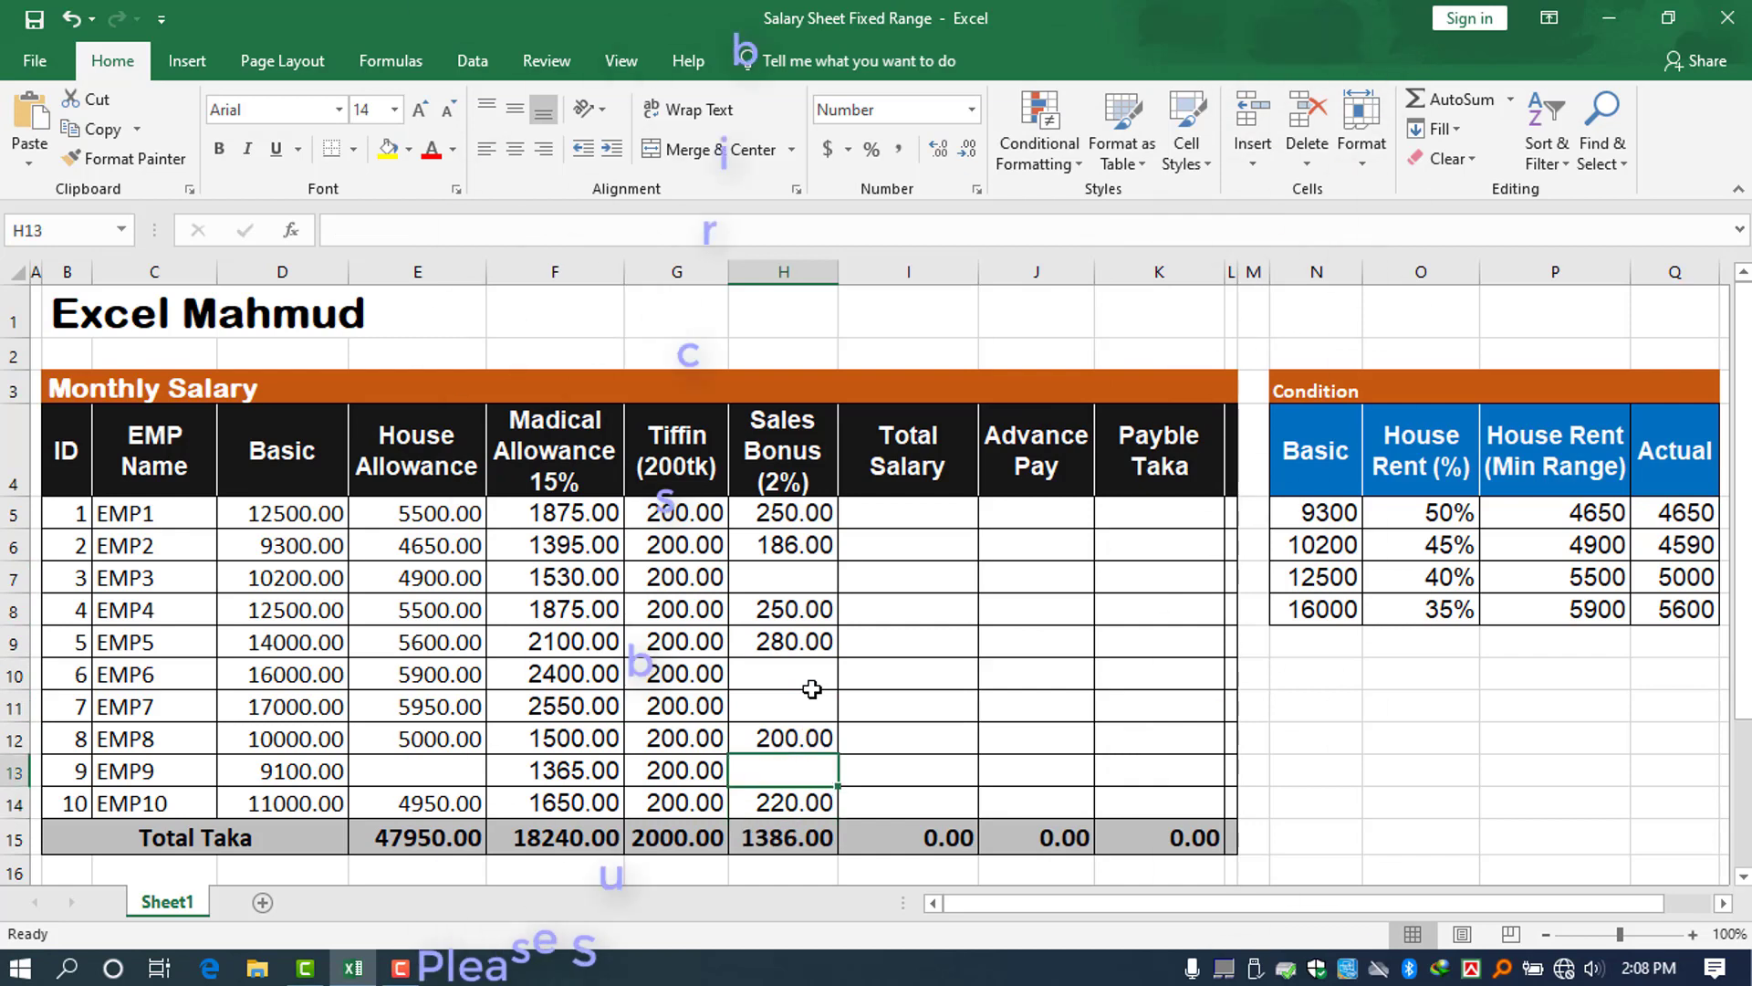
{"action": "left_click", "coordinate": [910, 513]}
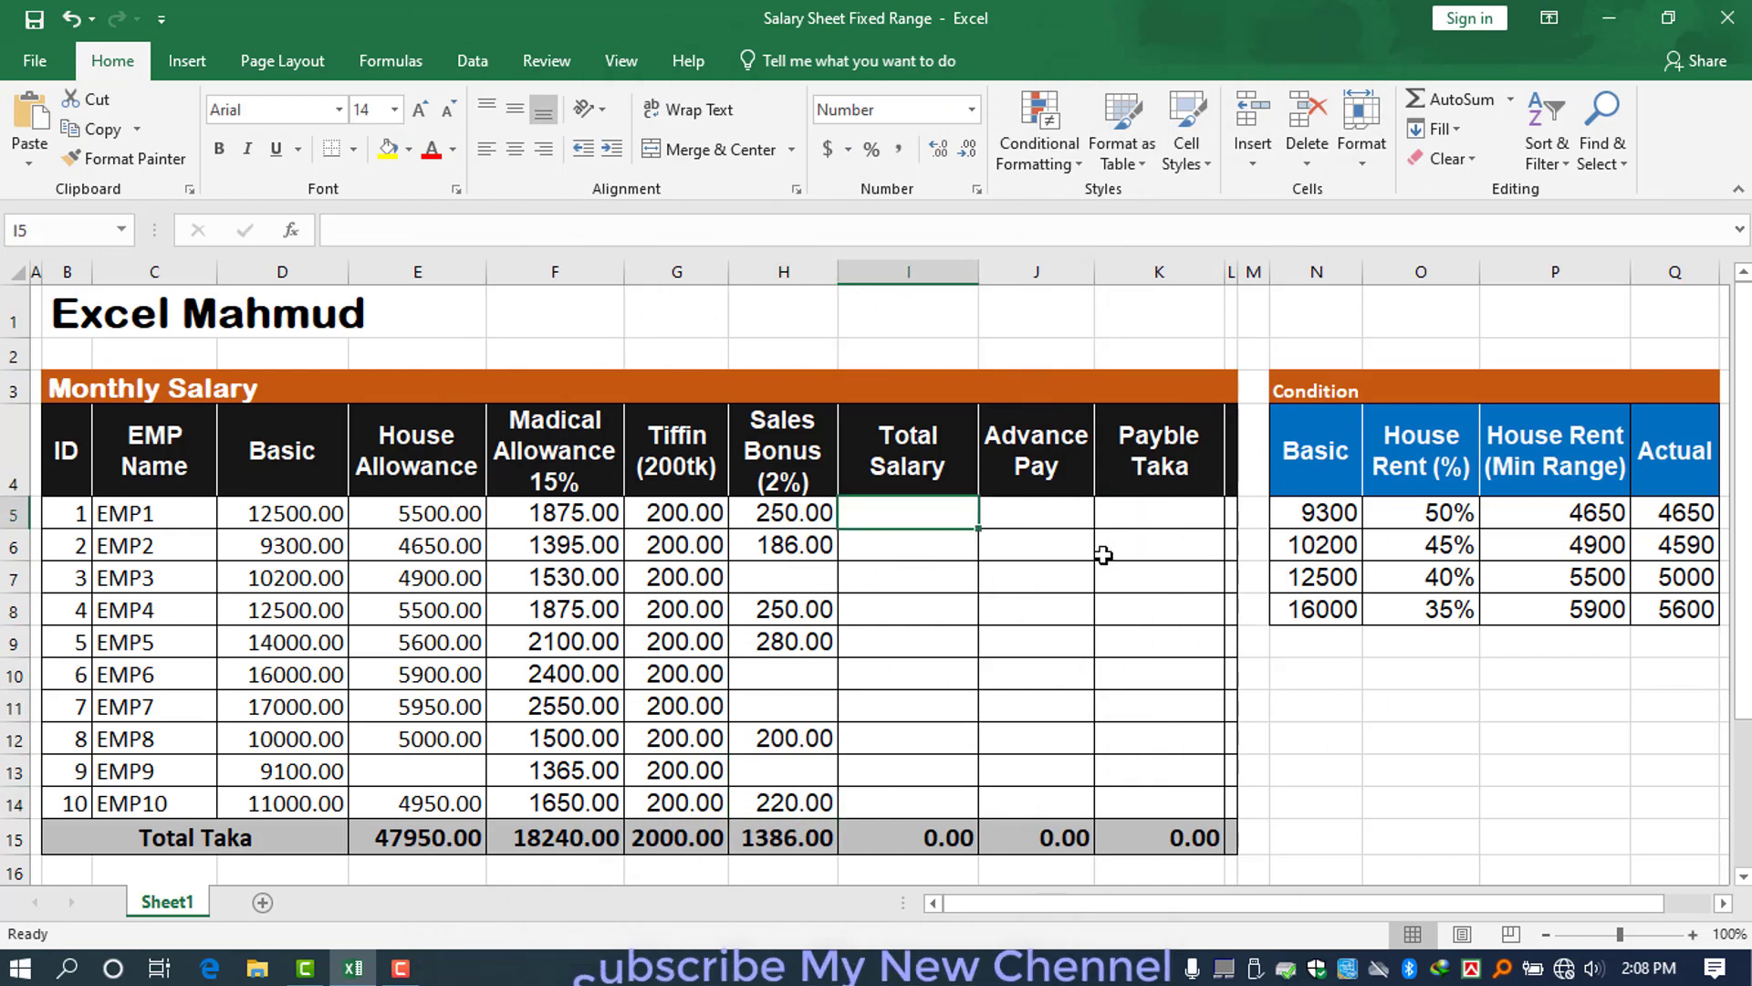
- Sum Basic through Sales Bonus for EMP1 (=SUM(D5:H5)) and fill it down to EMP10
{"action": "key", "text": "alt+equal"}
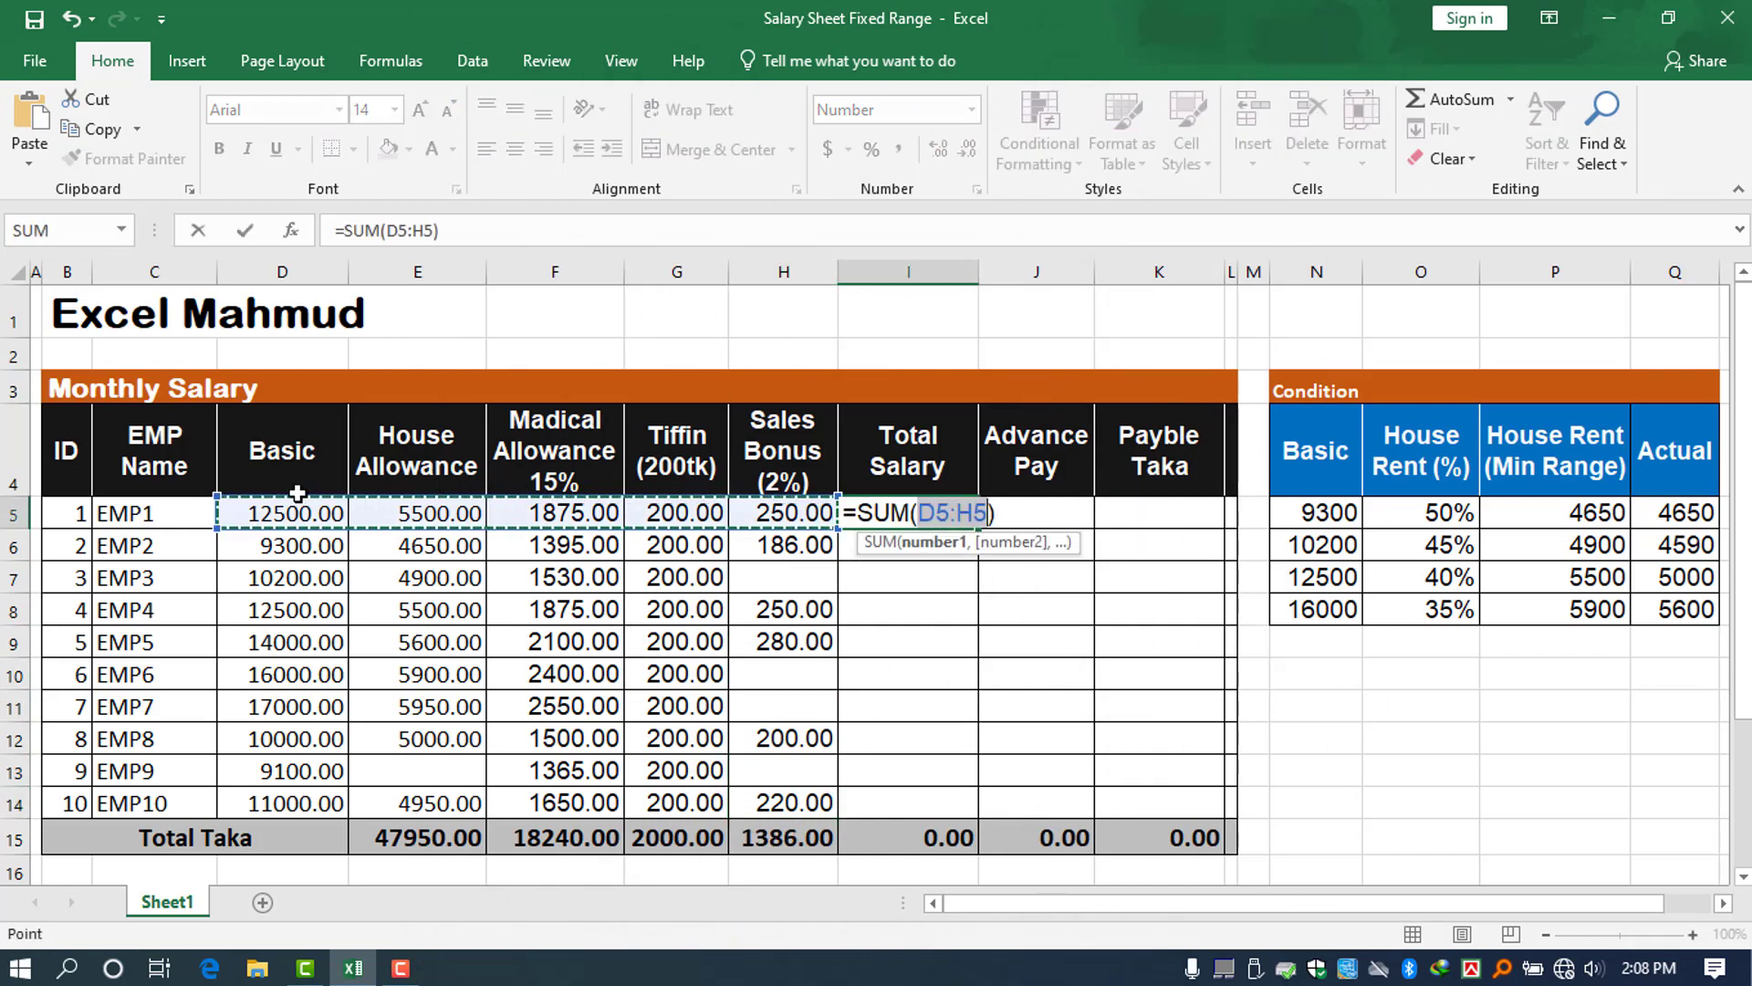
{"action": "left_click_drag", "start_coordinate": [294, 513], "coordinate": [803, 513]}
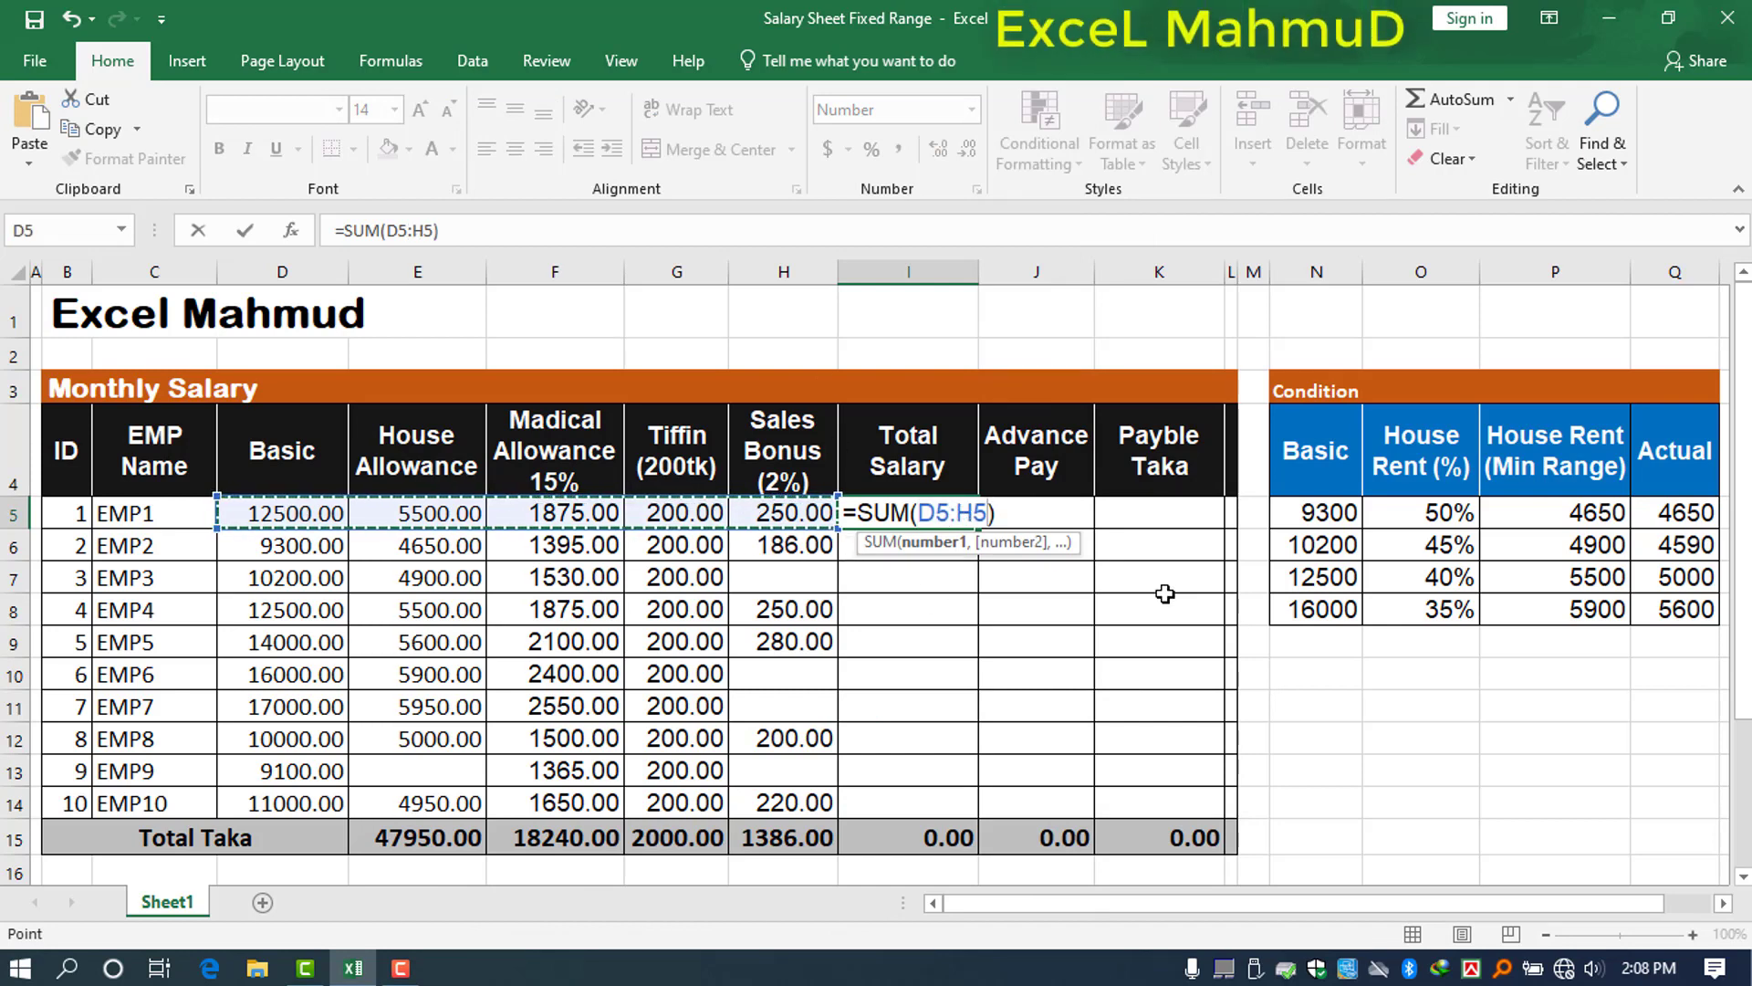
{"action": "key", "text": "Return"}
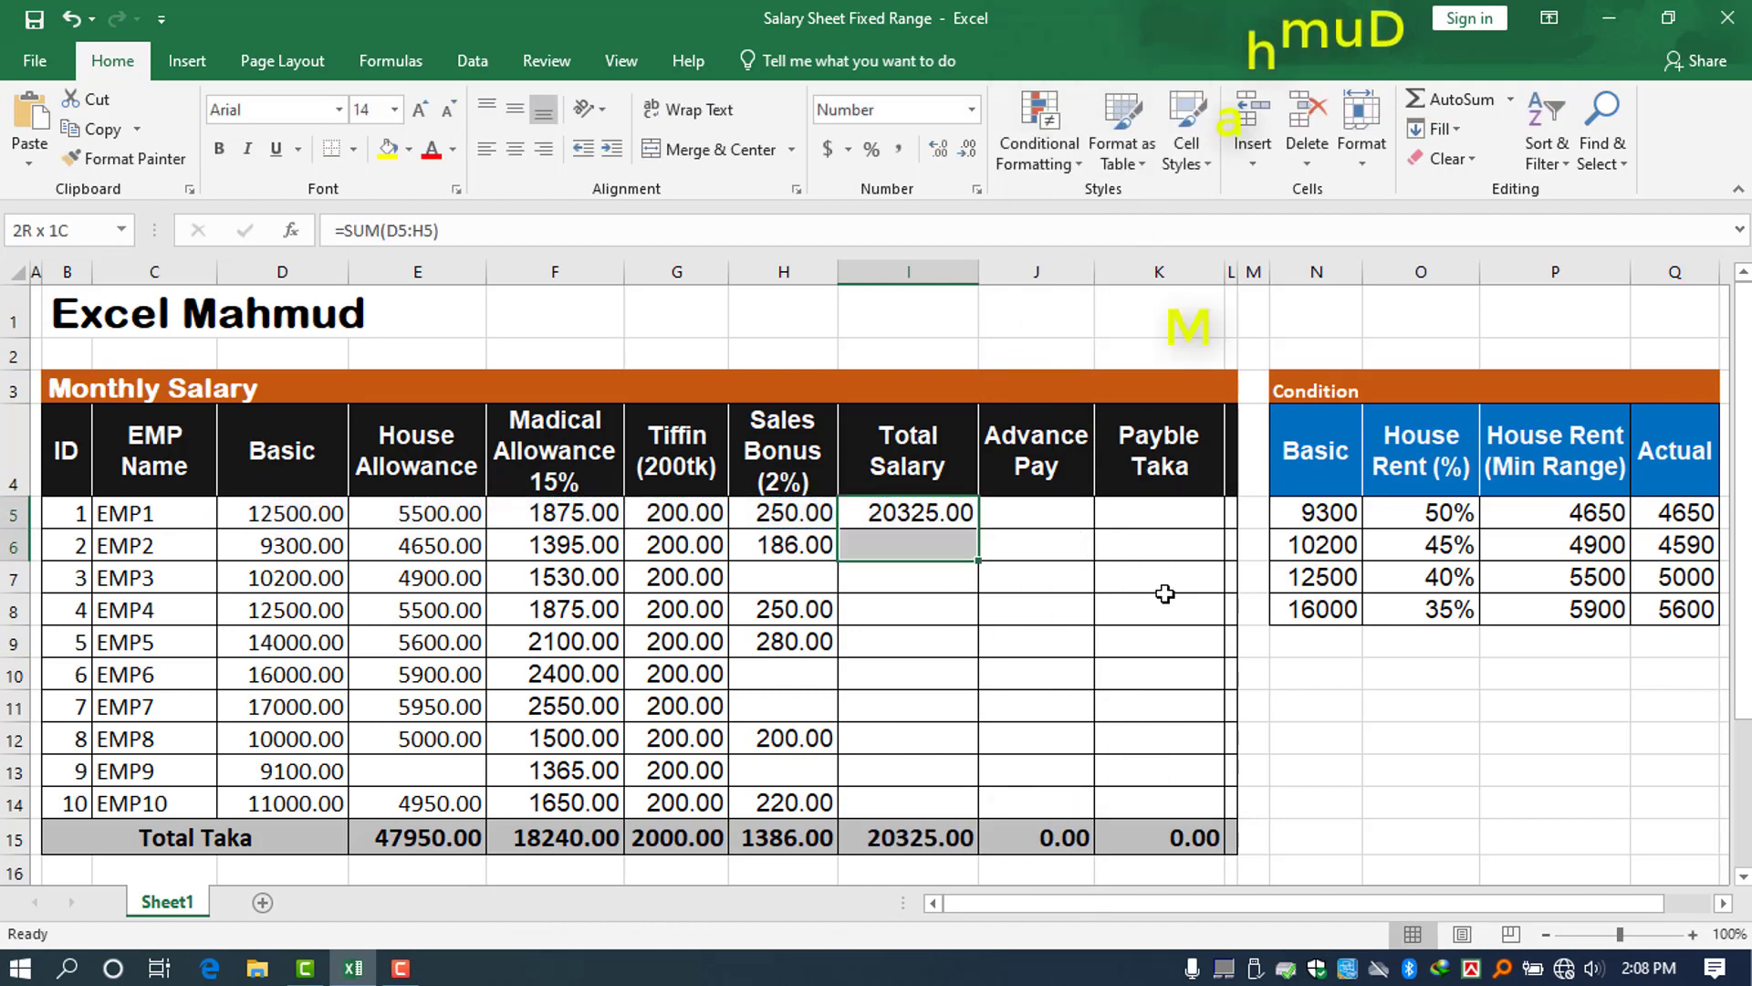
{"action": "key", "text": "shift+Down"}
{"action": "key", "text": "shift+Down"}
{"action": "key", "text": "shift+Down"}
{"action": "key", "text": "shift+Down"}
{"action": "key", "text": "shift+Down"}
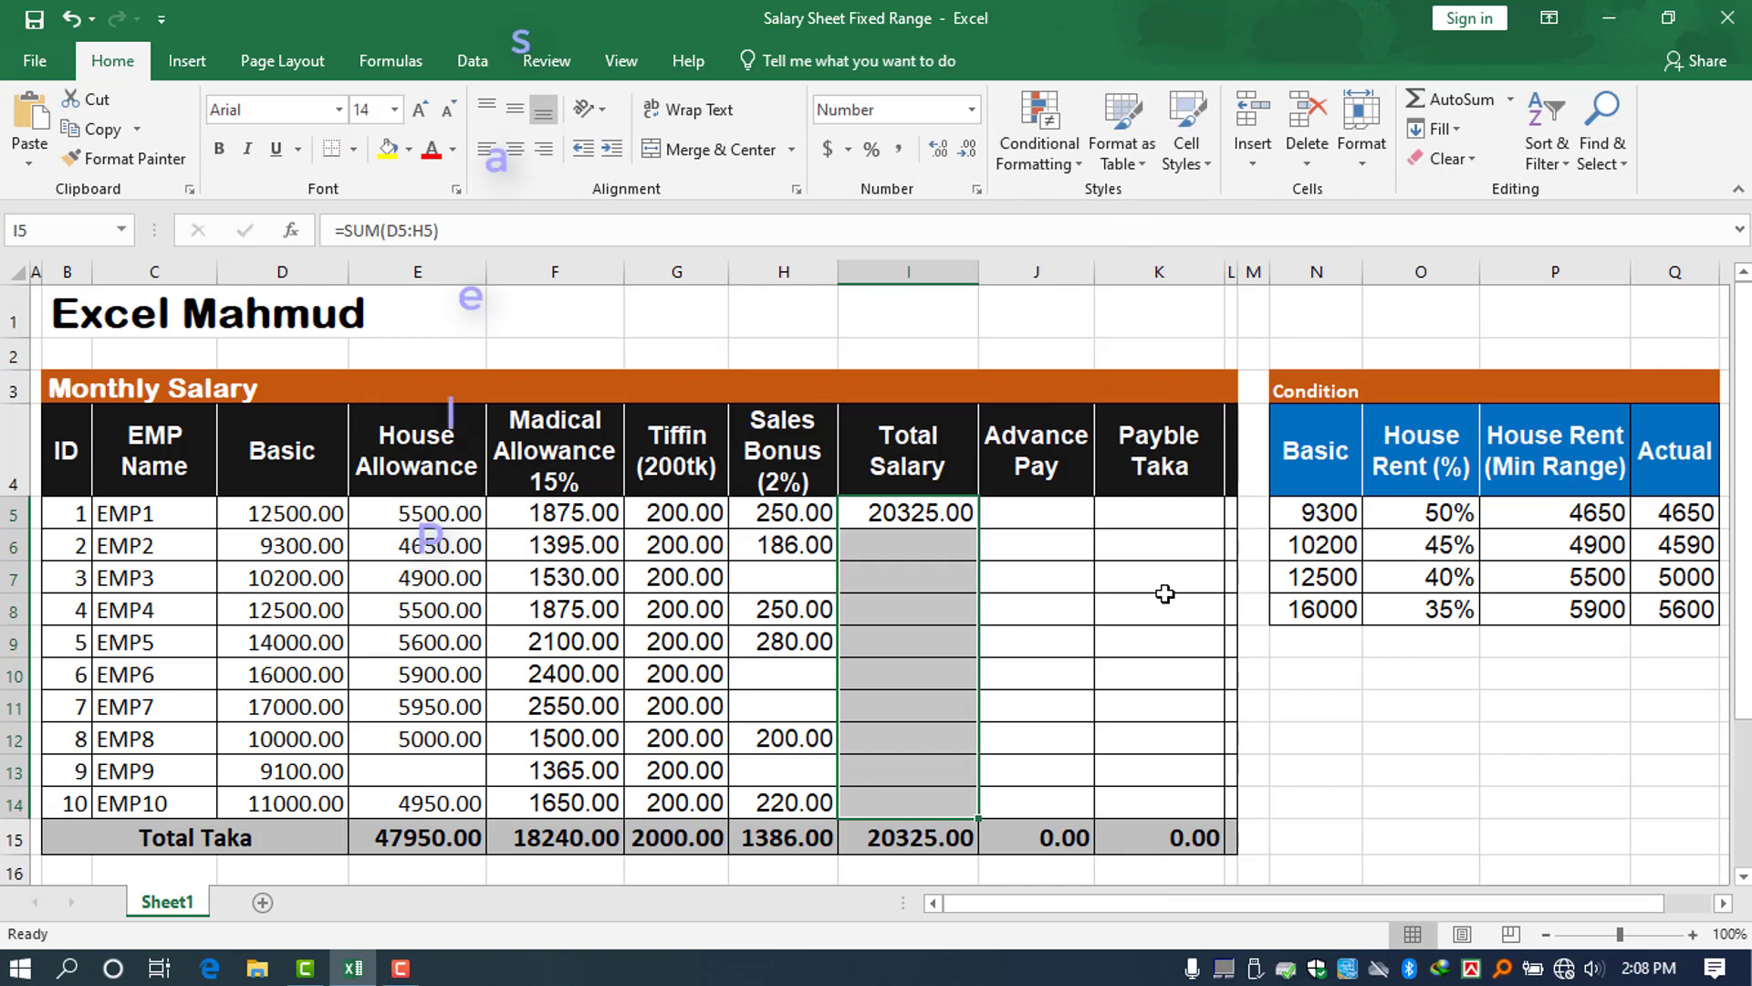
{"action": "key", "text": "ctrl+d"}
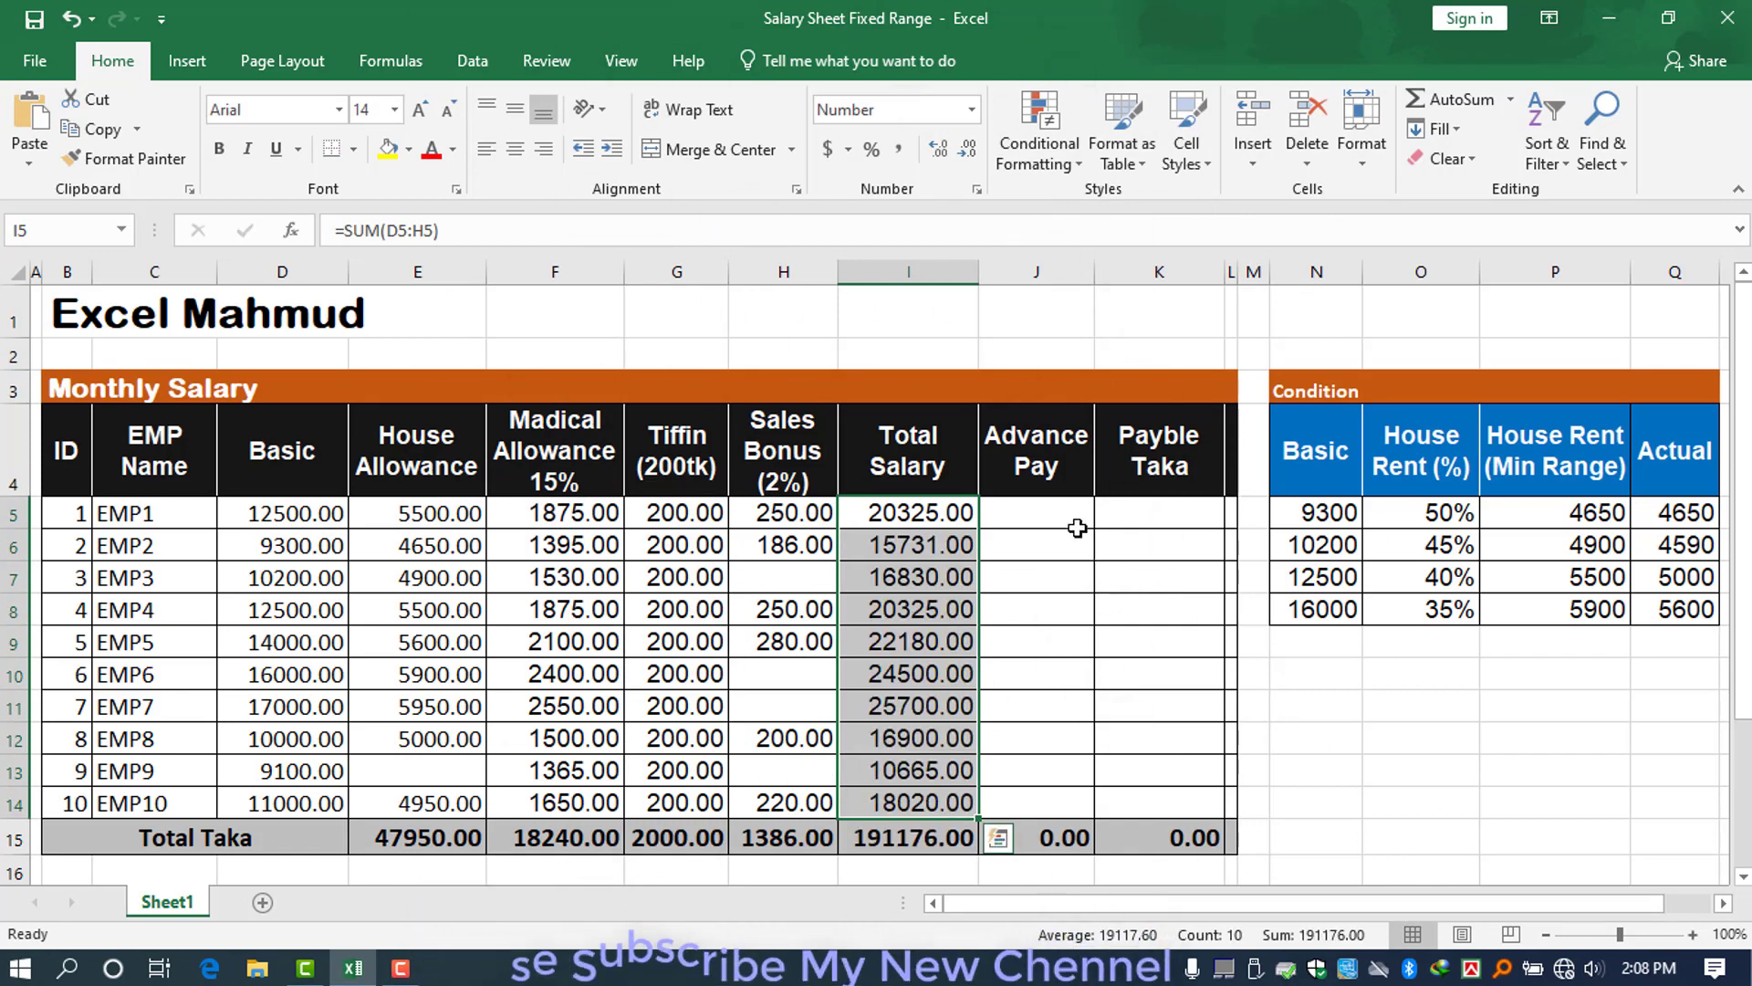
{"action": "left_click", "coordinate": [1077, 528]}
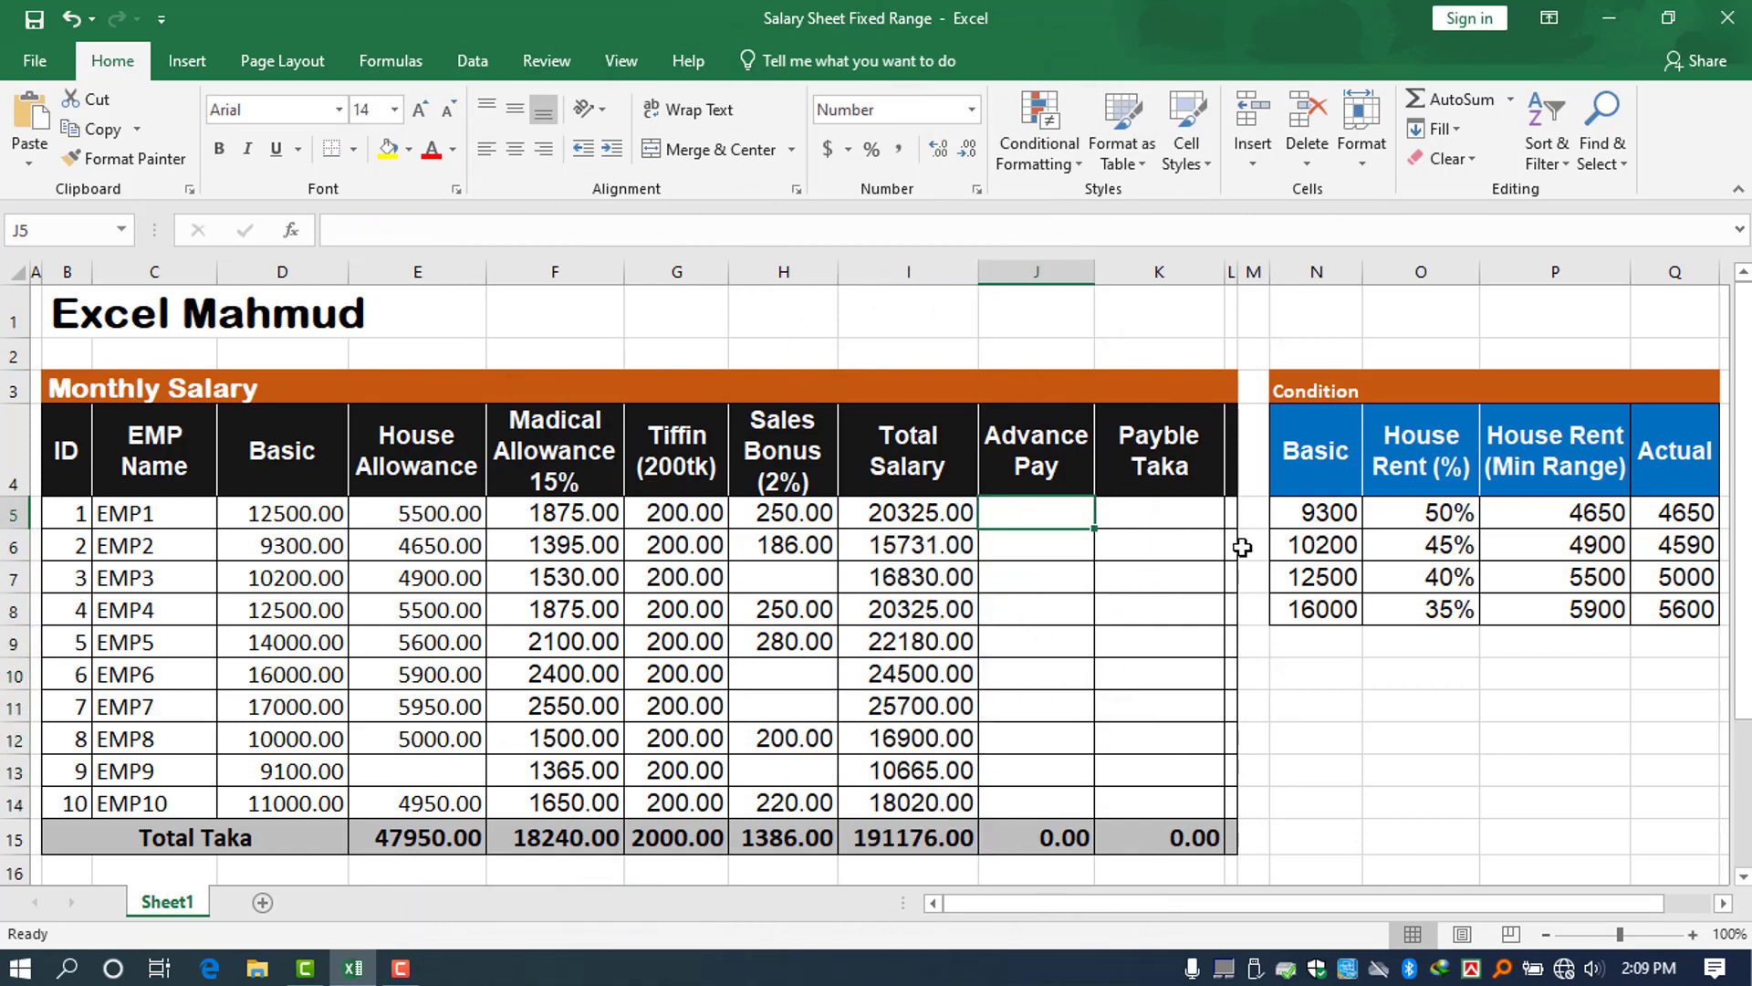
- Enter Advance Pay of 10000 for EMP8 and 12000 for EMP10
{"action": "key", "text": "Down"}
{"action": "key", "text": "Down"}
{"action": "key", "text": "Down"}
{"action": "key", "text": "Down"}
{"action": "key", "text": "Down"}
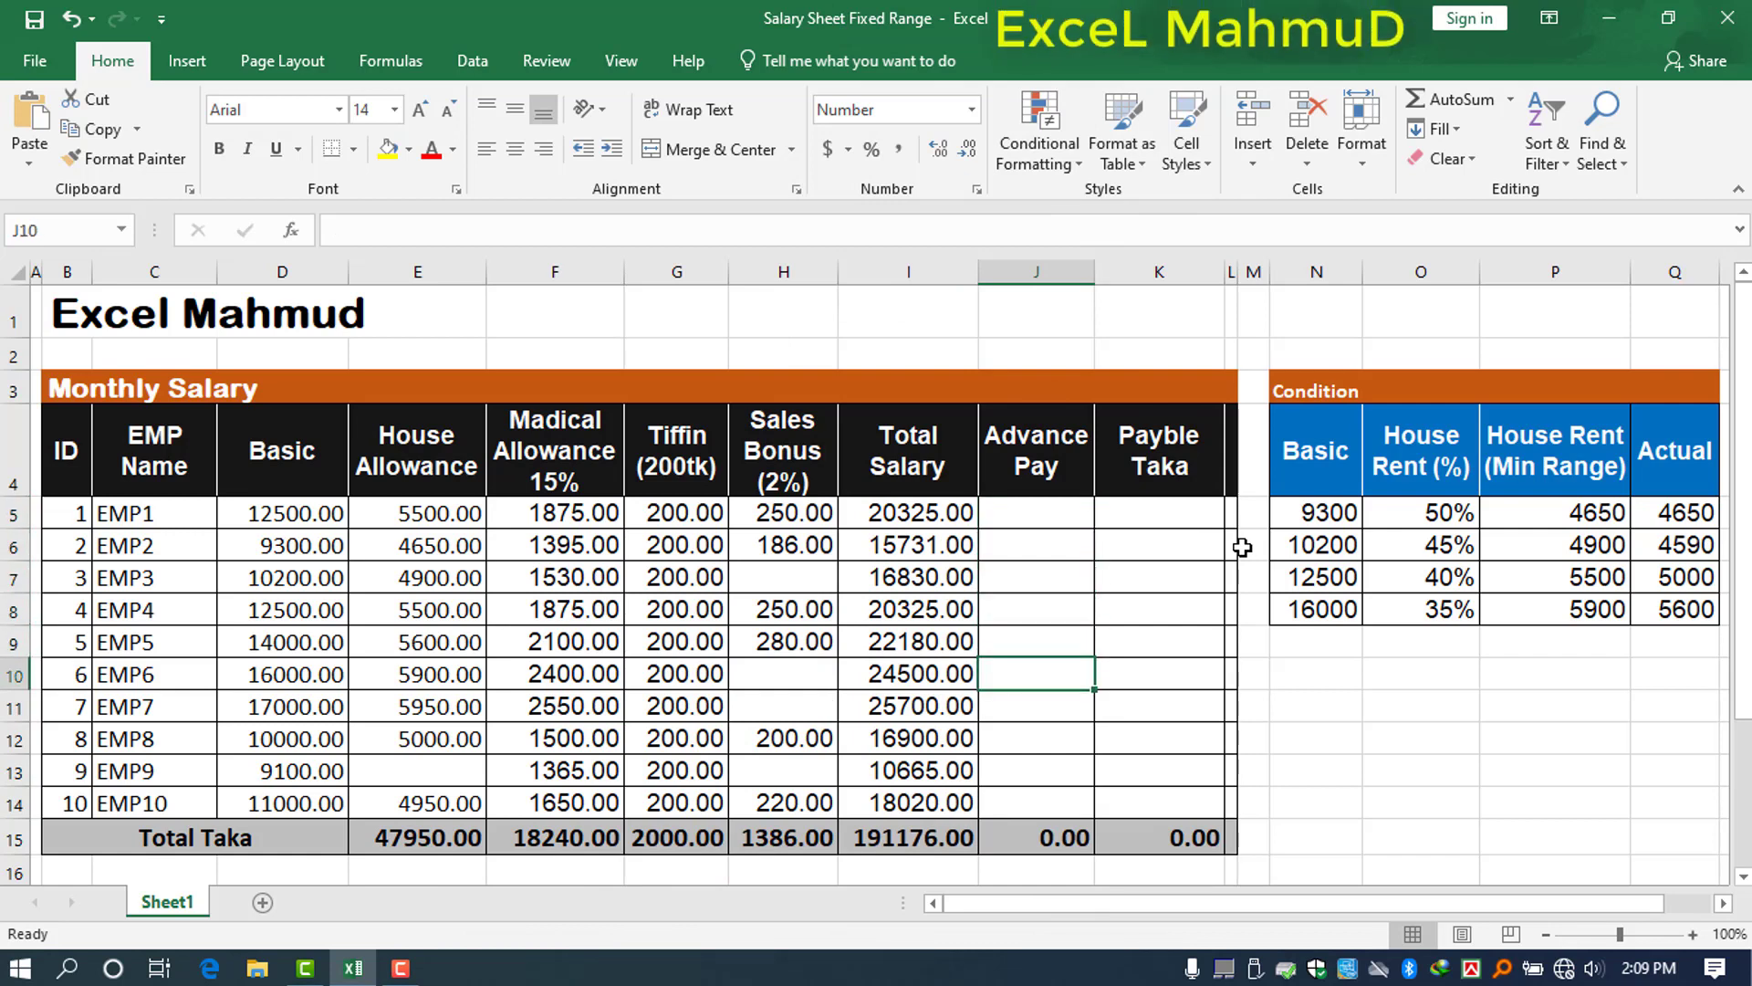
{"action": "key", "text": "Down"}
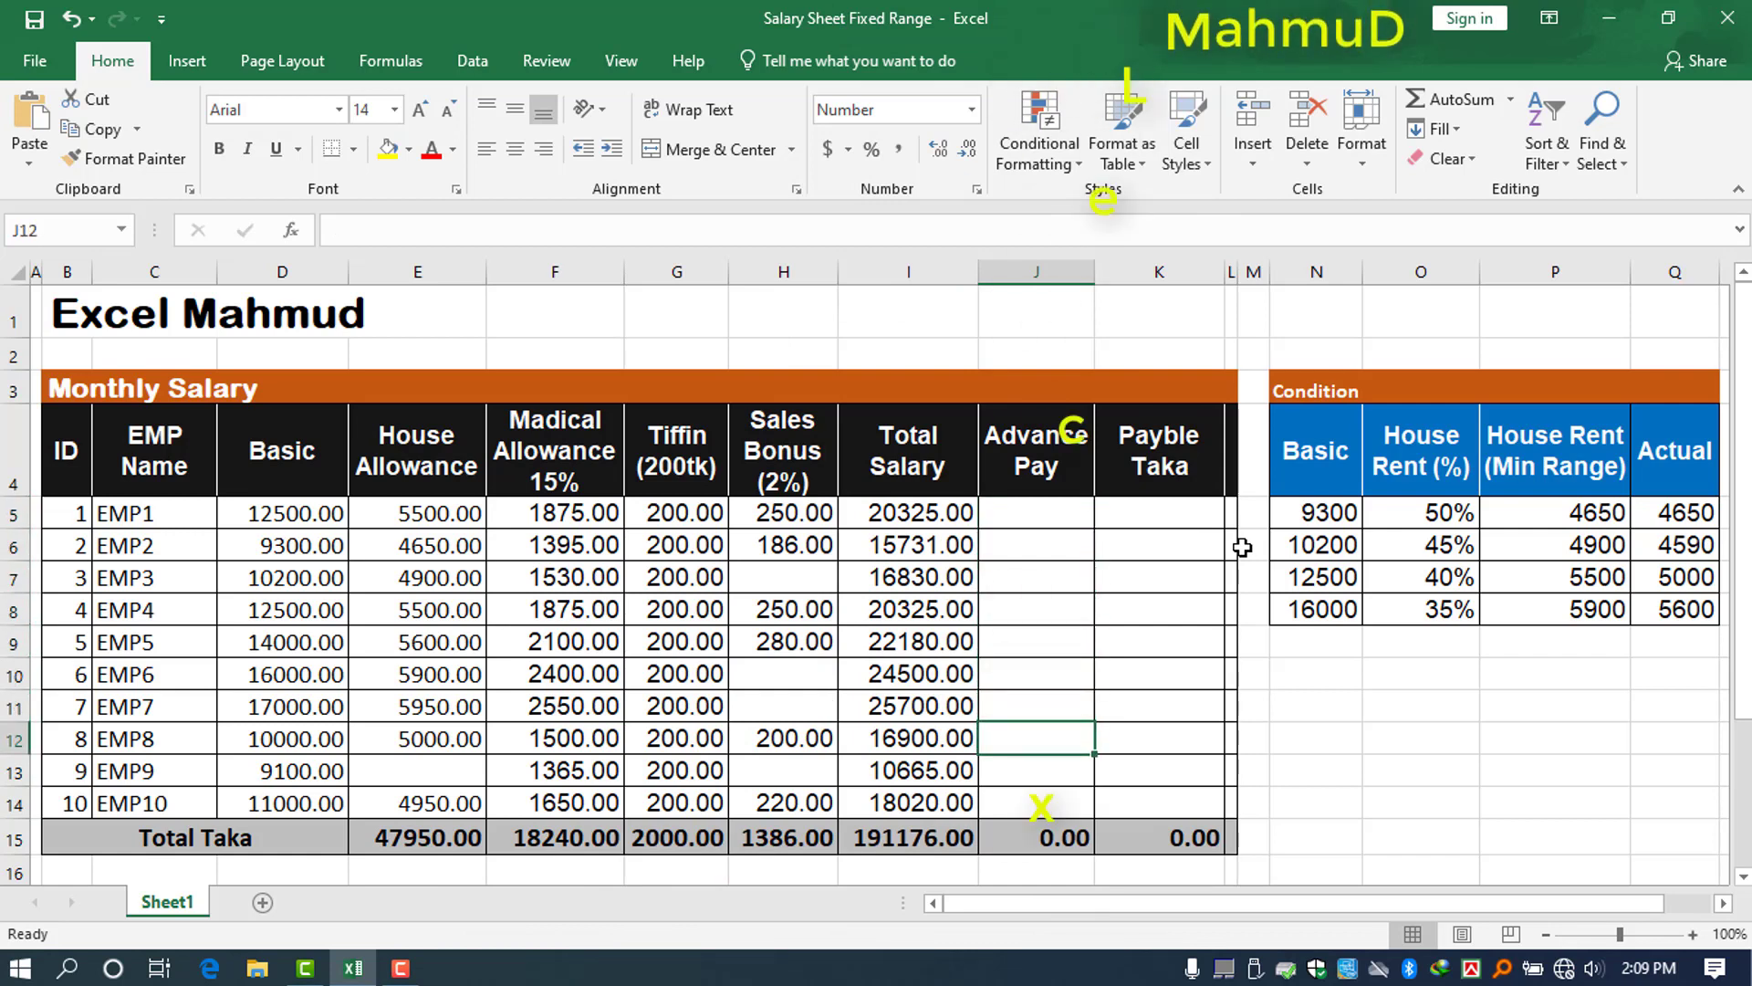
{"action": "type", "text": "10000"}
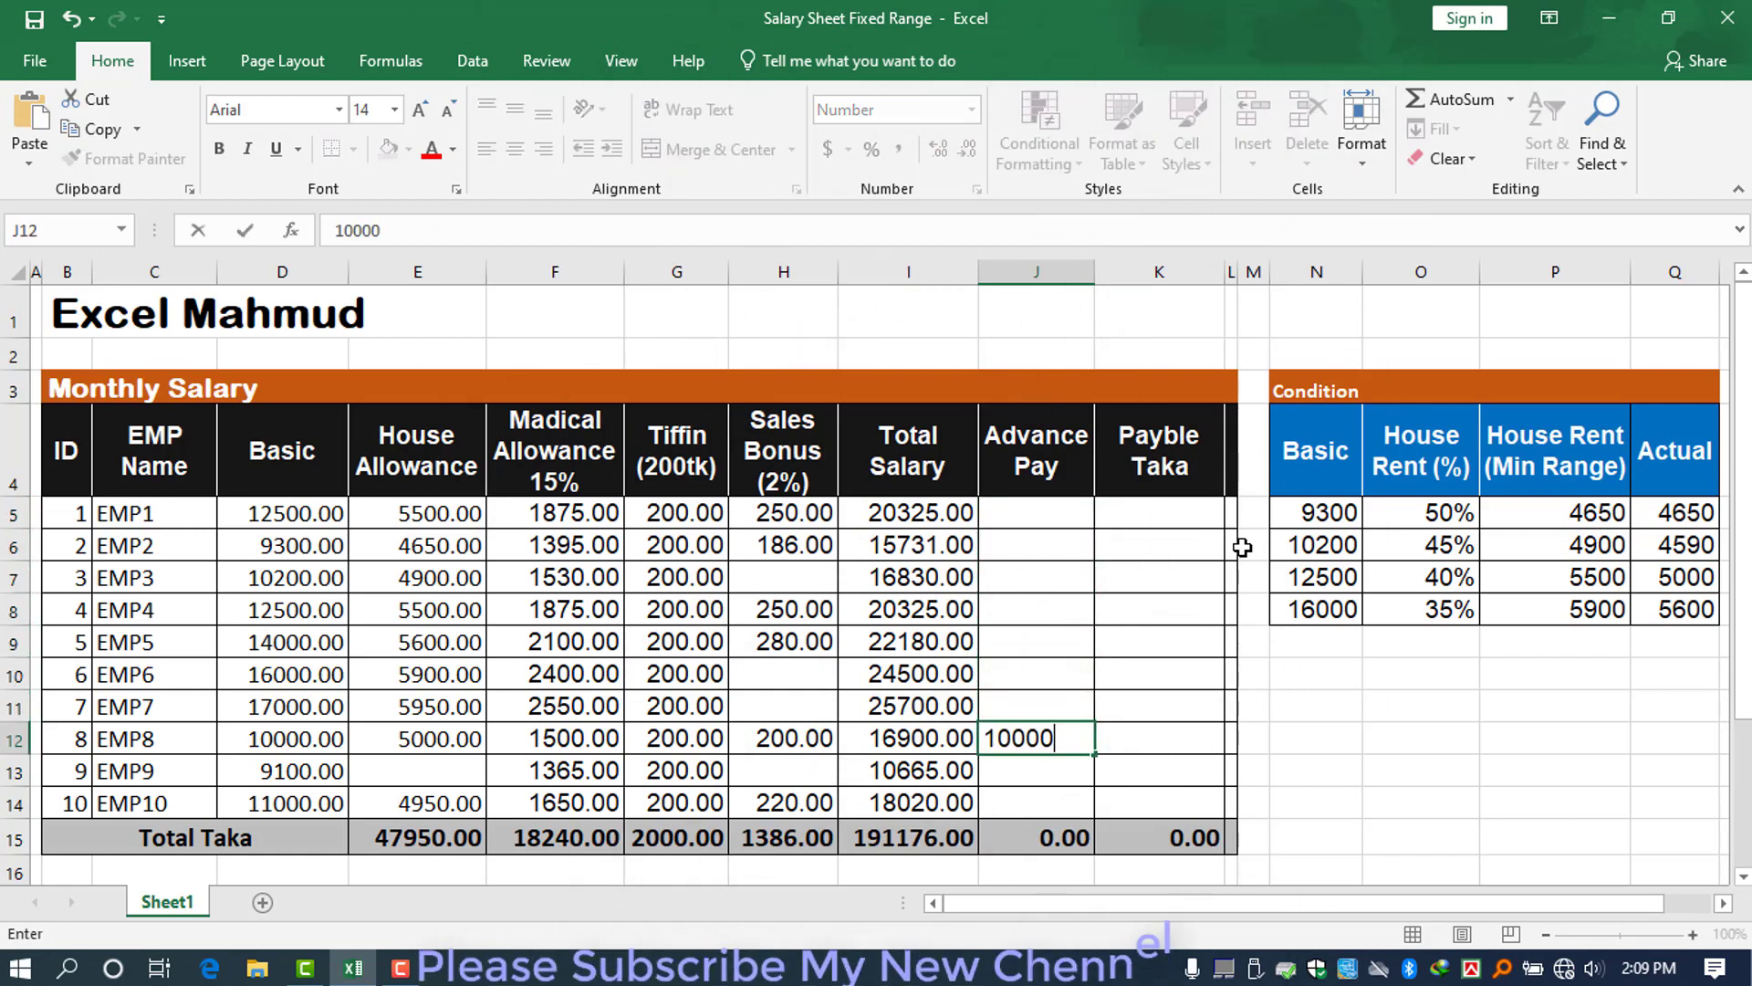
{"action": "key", "text": "Return"}
{"action": "key", "text": "Down"}
{"action": "type", "text": "120"}
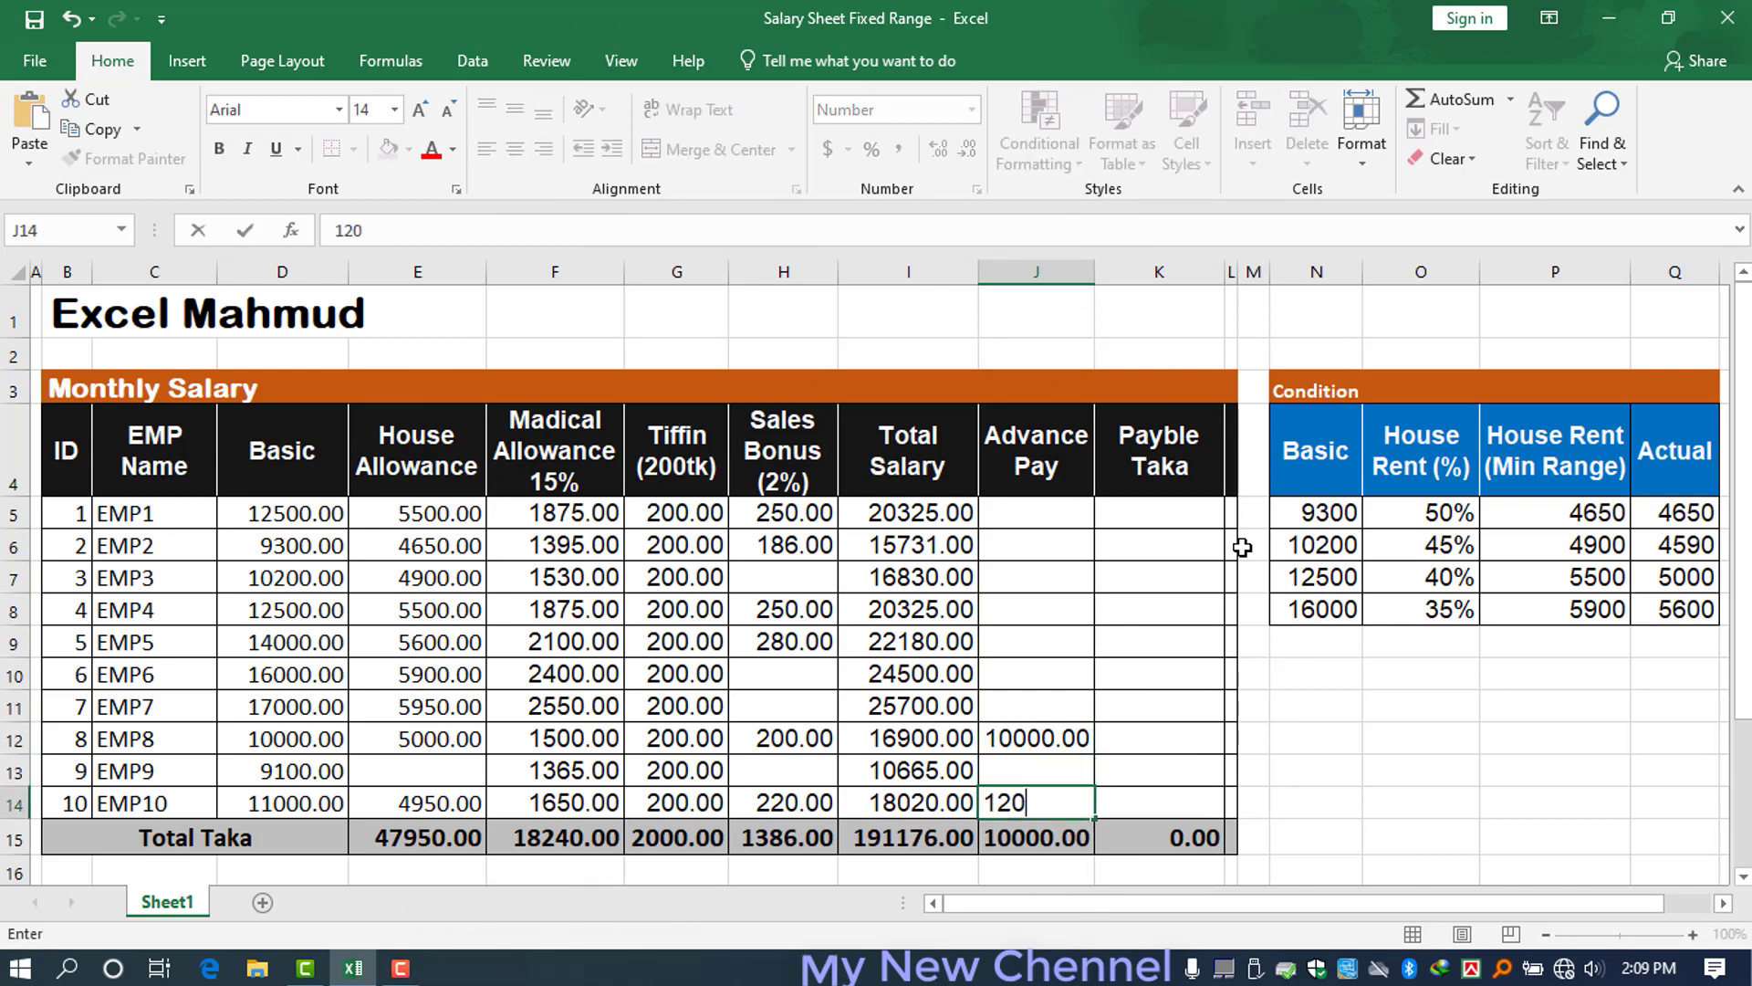
{"action": "key", "text": "Return"}
{"action": "key", "text": "Up"}
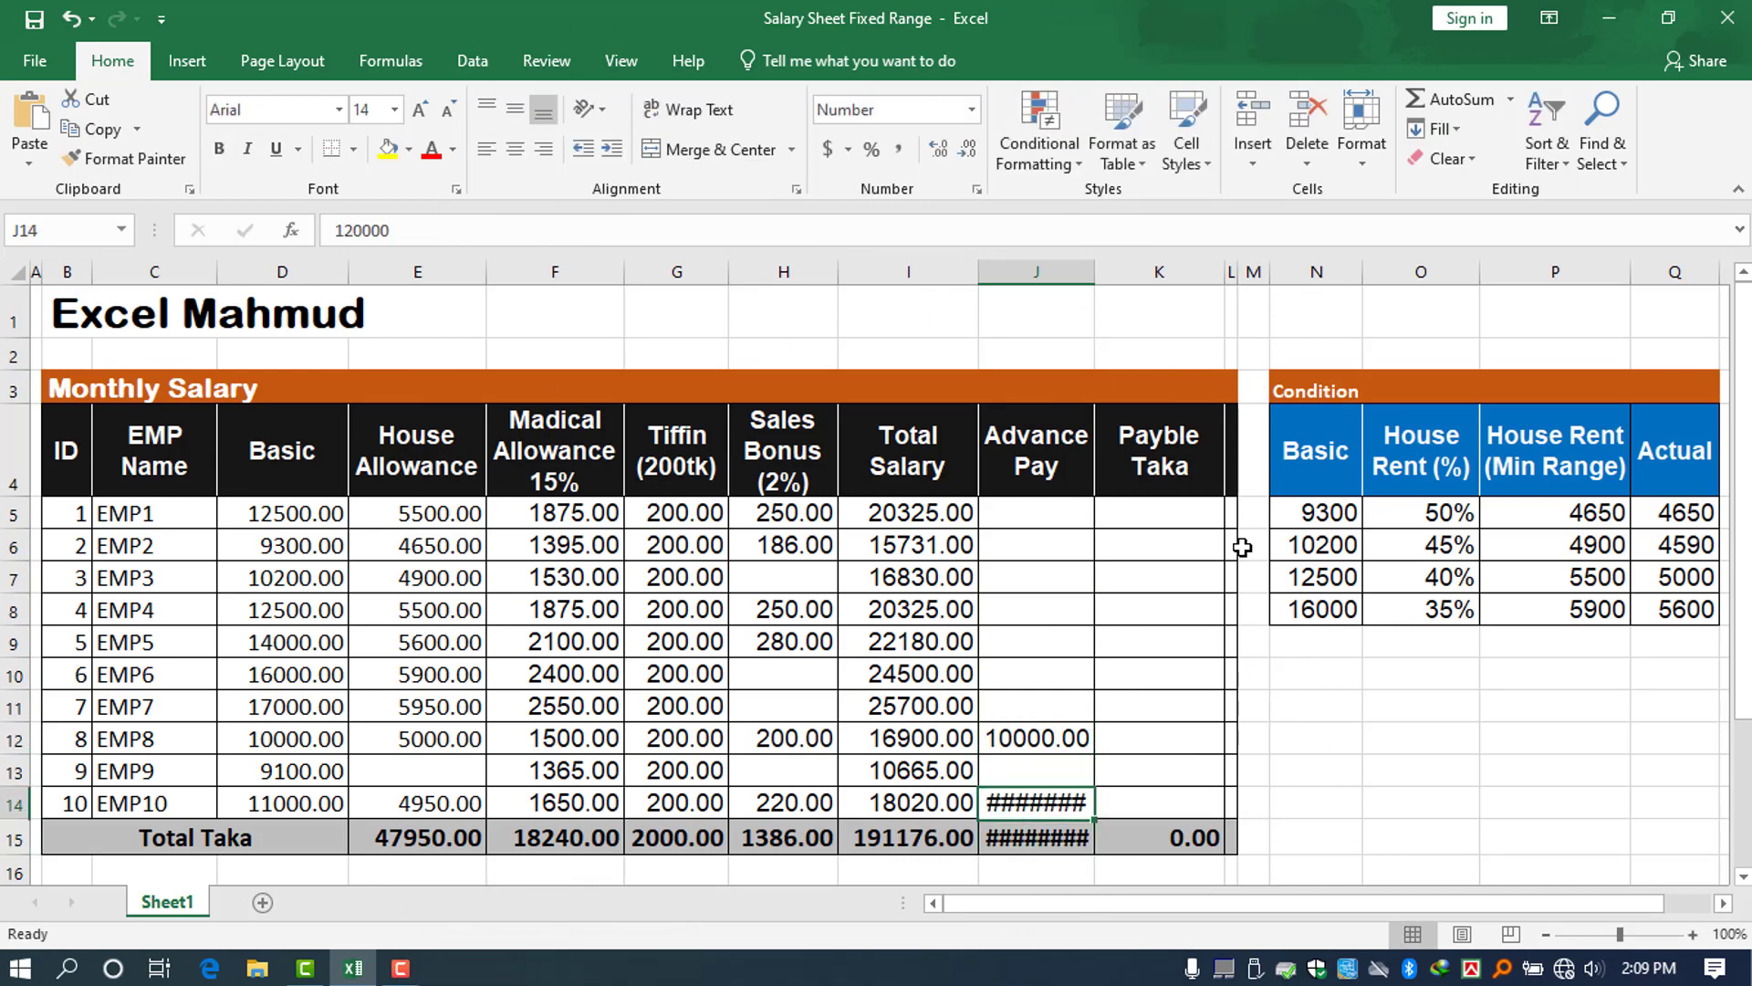
{"action": "type", "text": "120"}
{"action": "key", "text": "Return"}
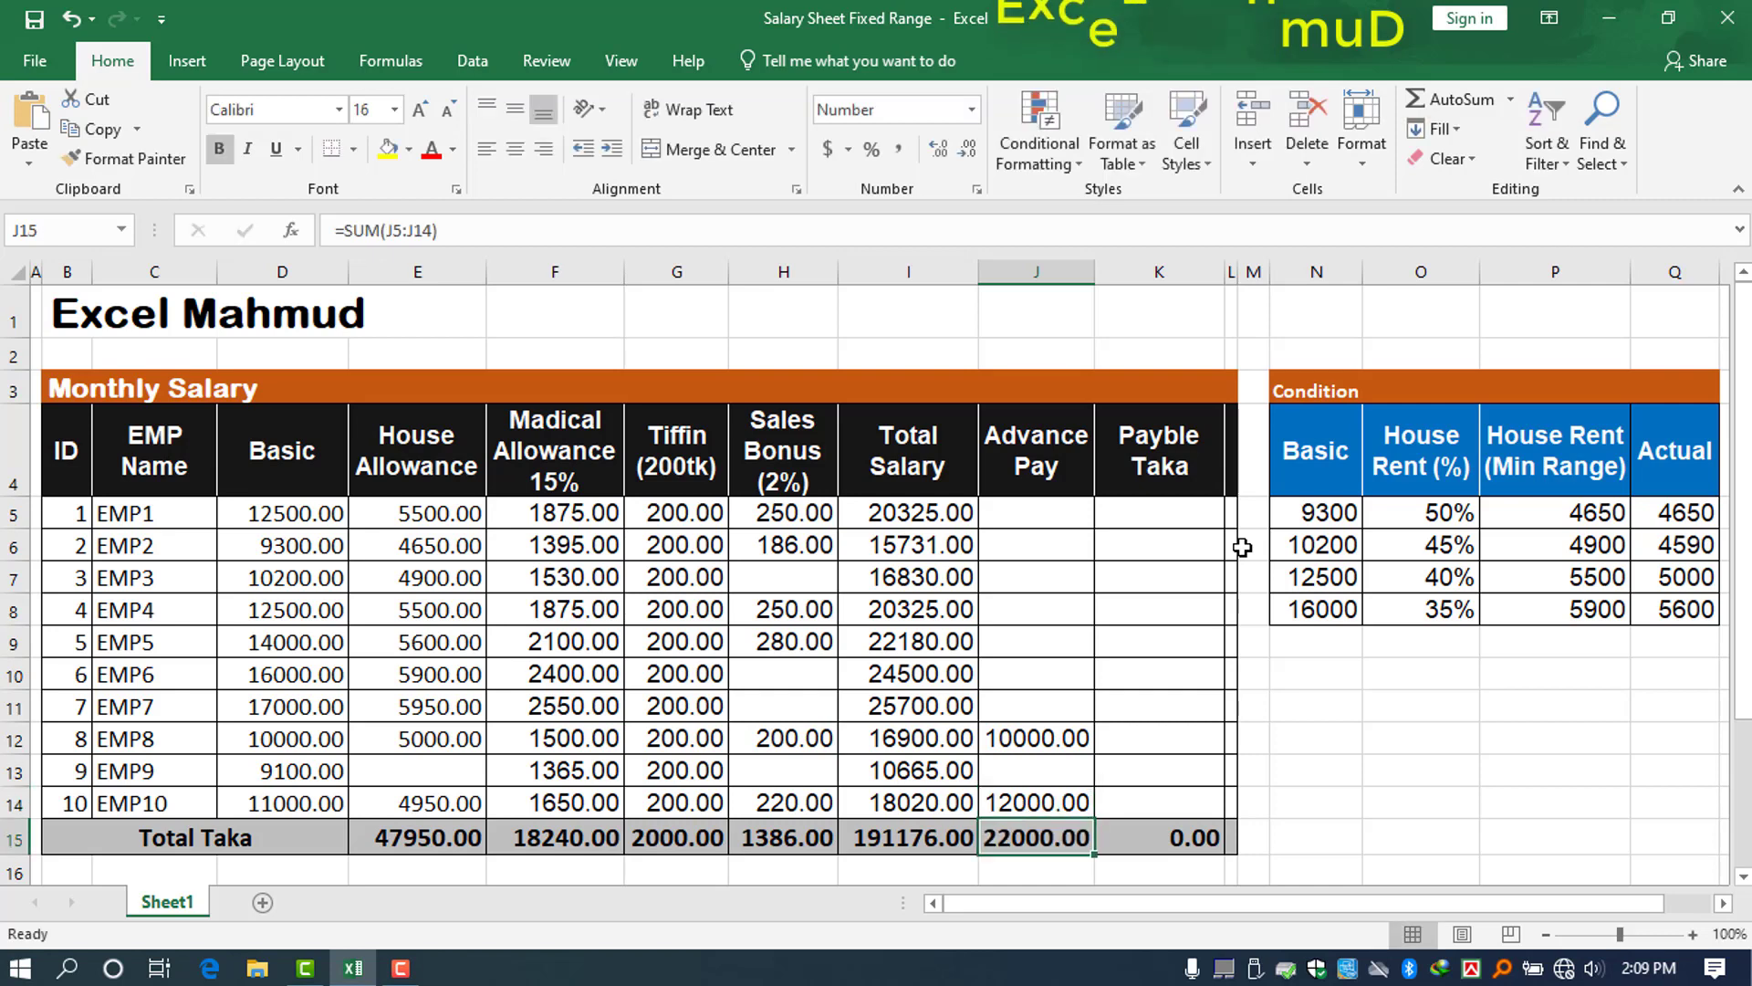
- Enter EMP5's Advance Pay and correct it to 9000, widening the column slightly
{"action": "key", "text": "Up"}
{"action": "key", "text": "Up"}
{"action": "key", "text": "Up"}
{"action": "key", "text": "Up"}
{"action": "key", "text": "Up"}
{"action": "key", "text": "Up"}
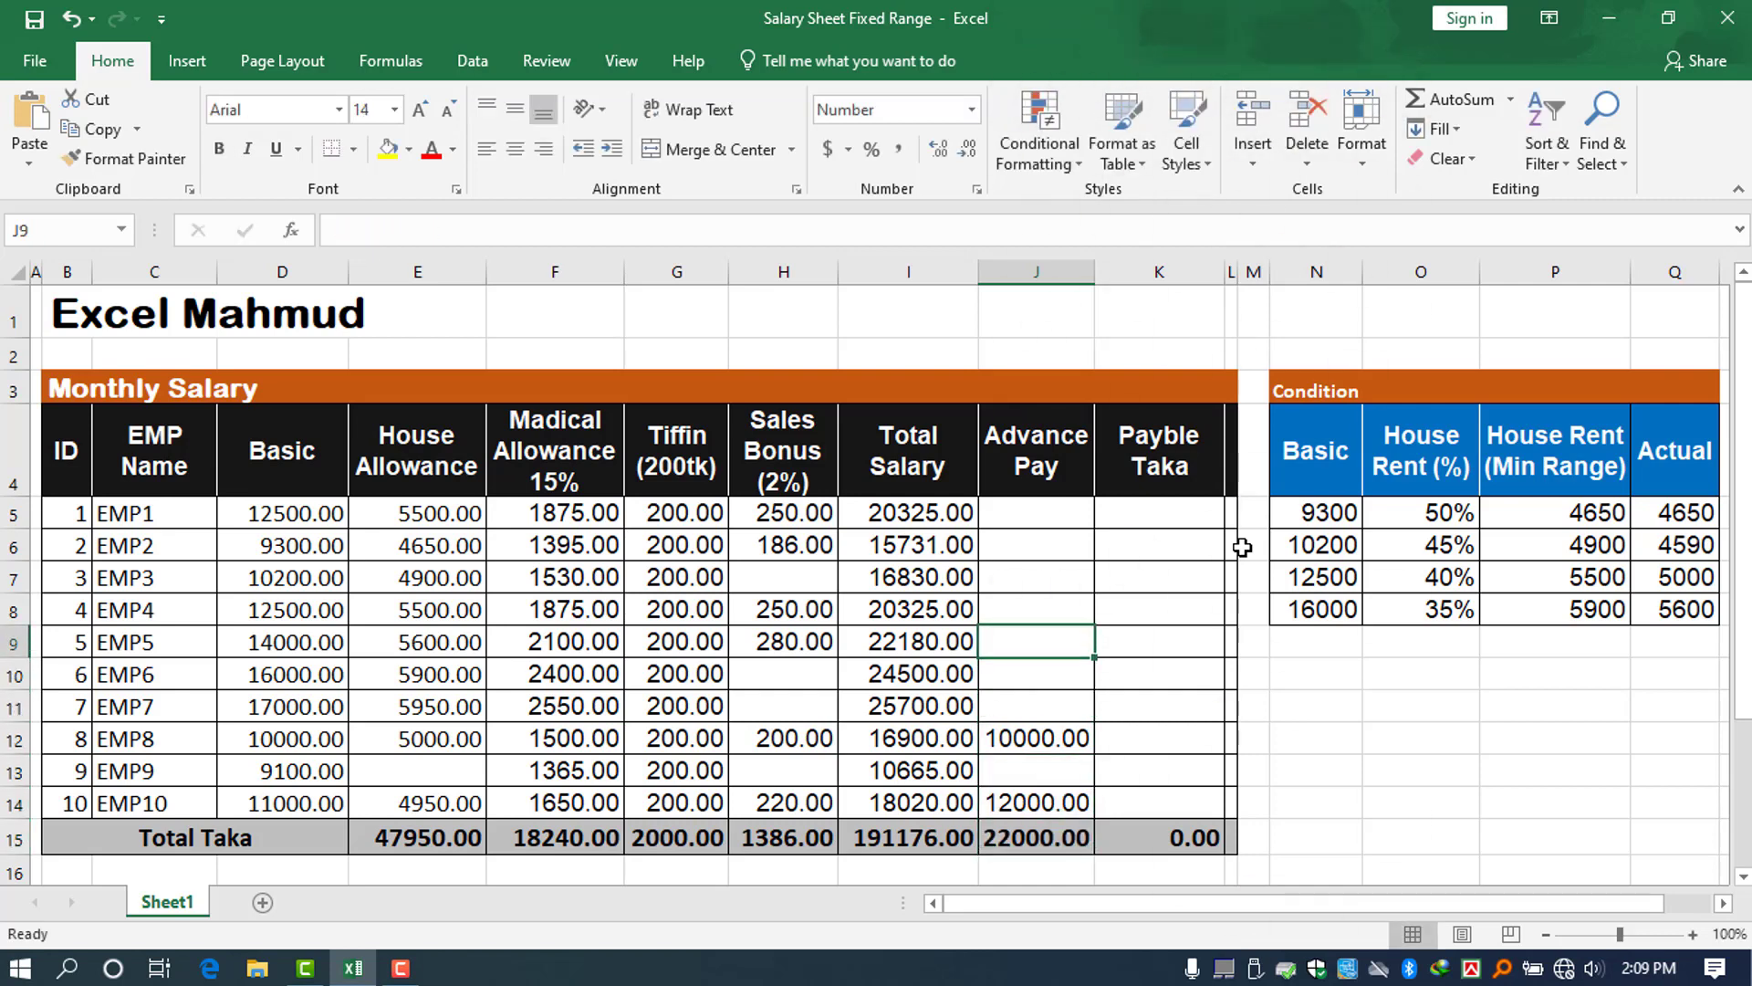
{"action": "type", "text": "10"}
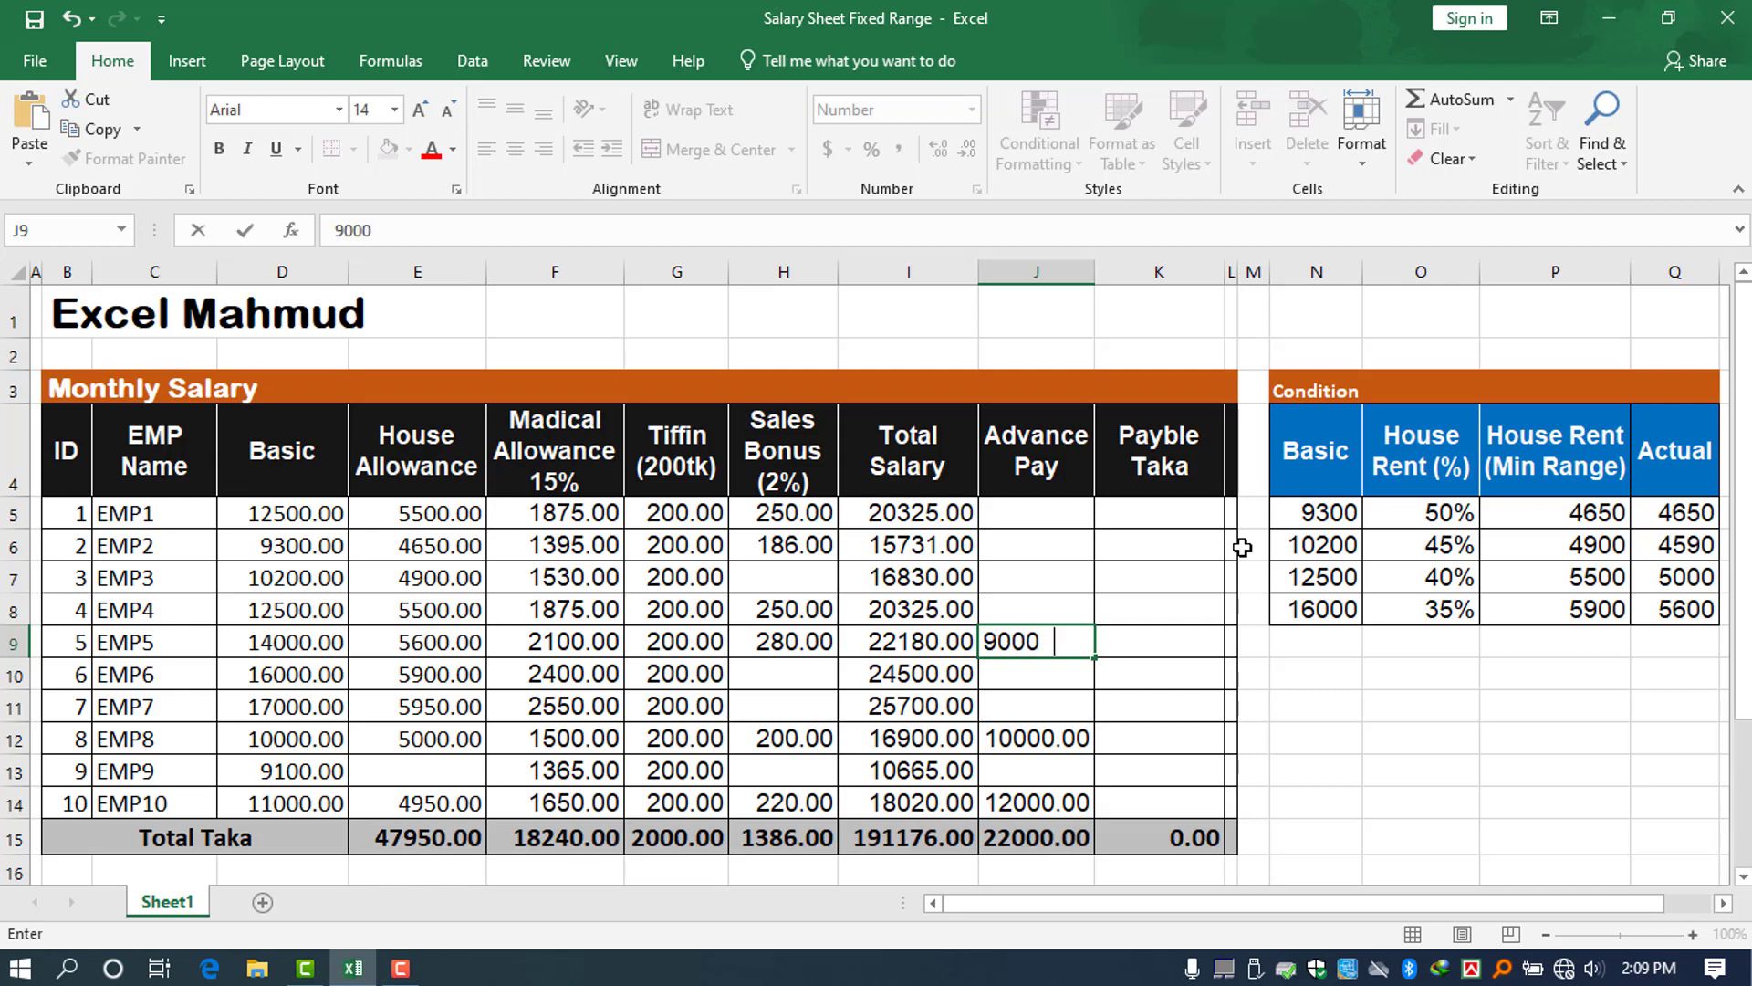
{"action": "type", "text": "0."}
{"action": "key", "text": "Return"}
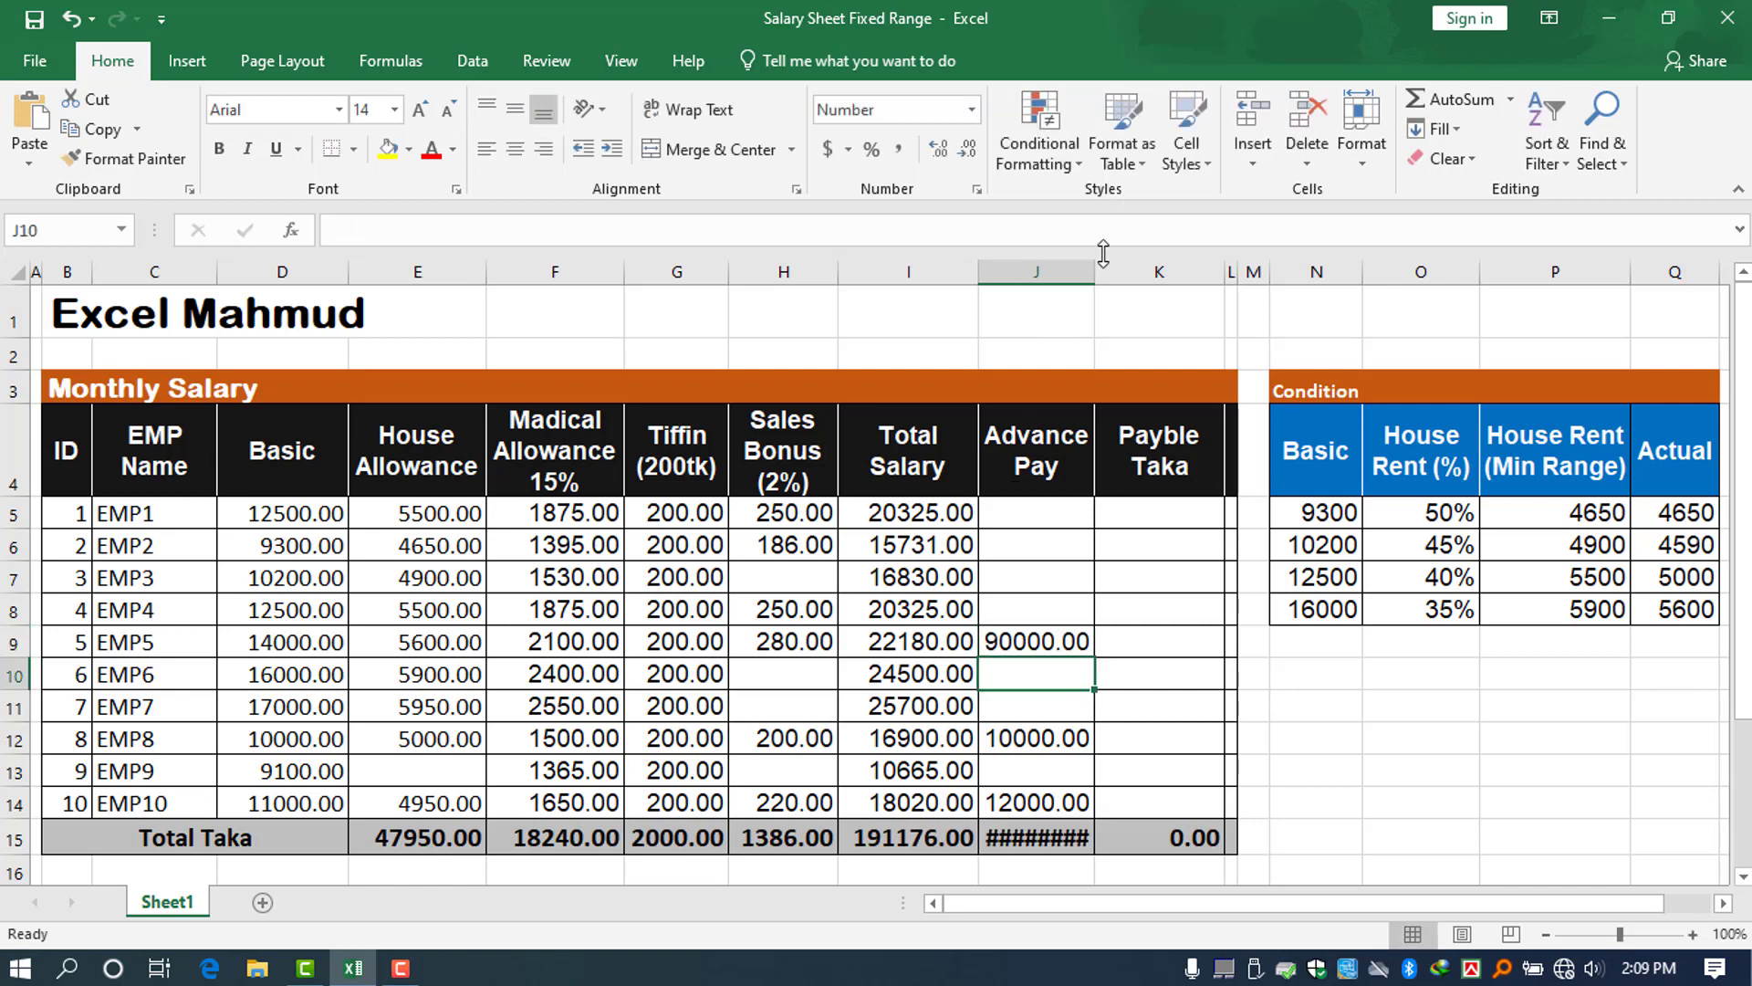
{"action": "left_click_drag", "start_coordinate": [1102, 266], "coordinate": [1104, 266]}
{"action": "double_click", "coordinate": [1033, 642]}
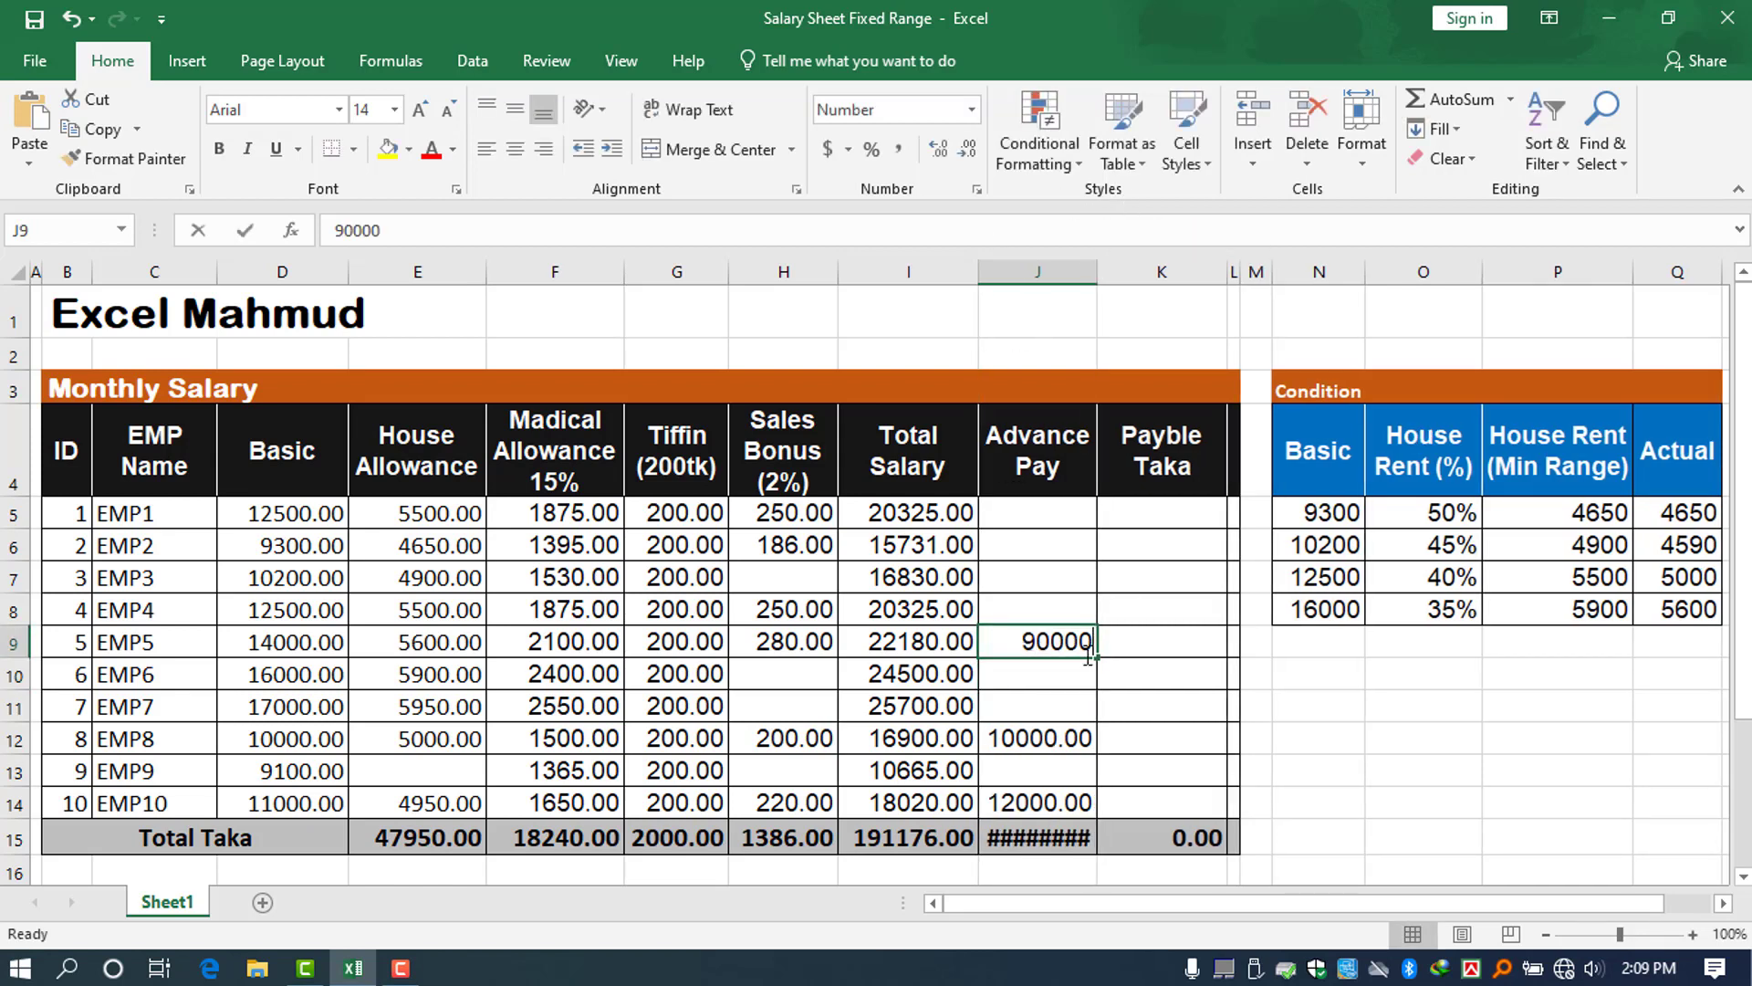
{"action": "key", "text": "Return"}
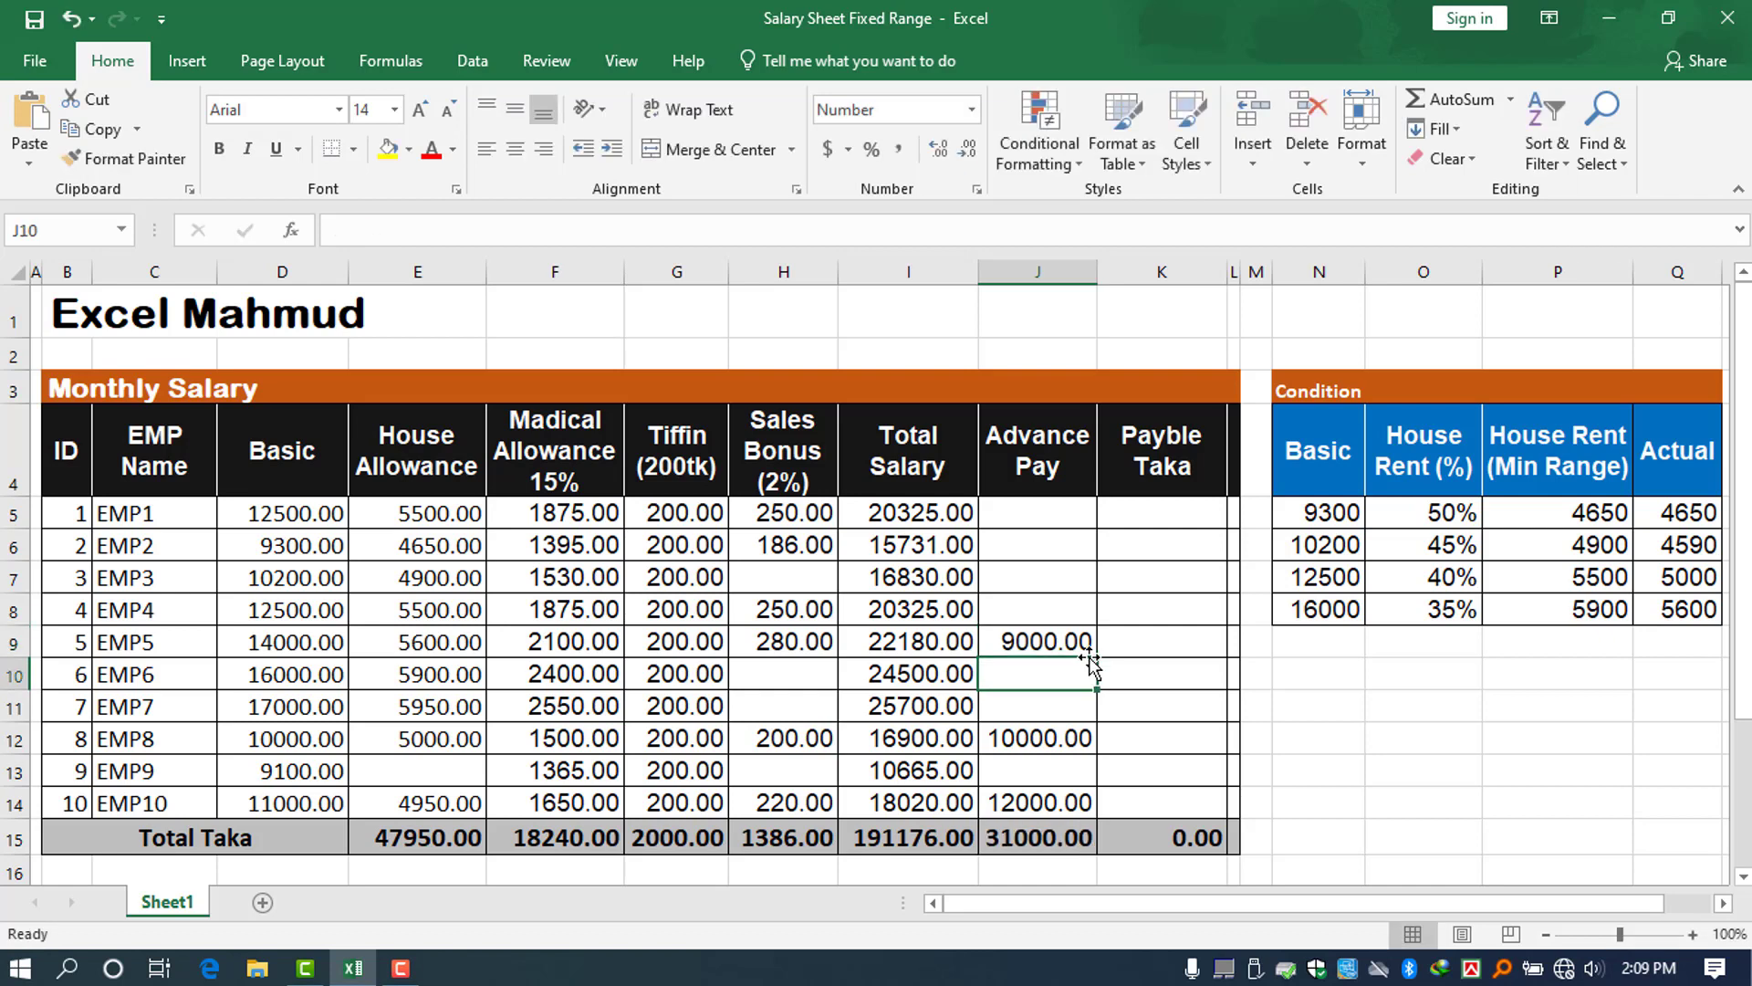
{"action": "left_click", "coordinate": [1137, 518]}
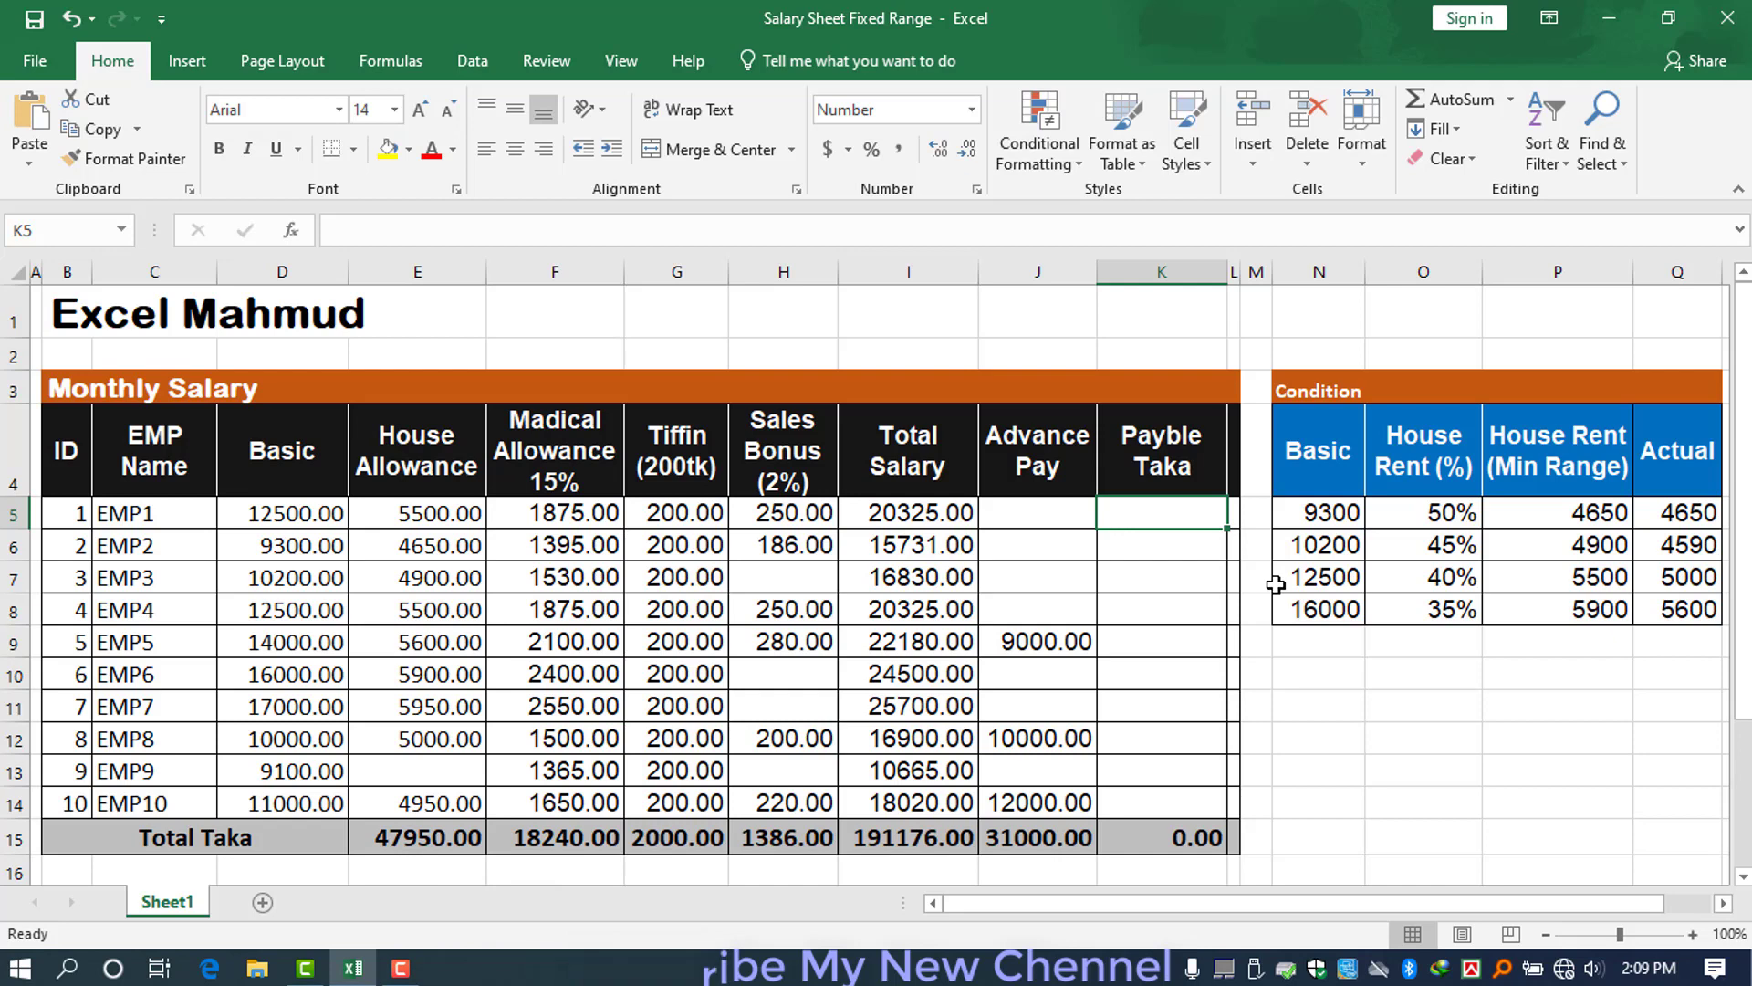
- Enter =I5-J5 in EMP1's Payble Taka and fill it down to all ten employees
{"action": "type", "text": "="}
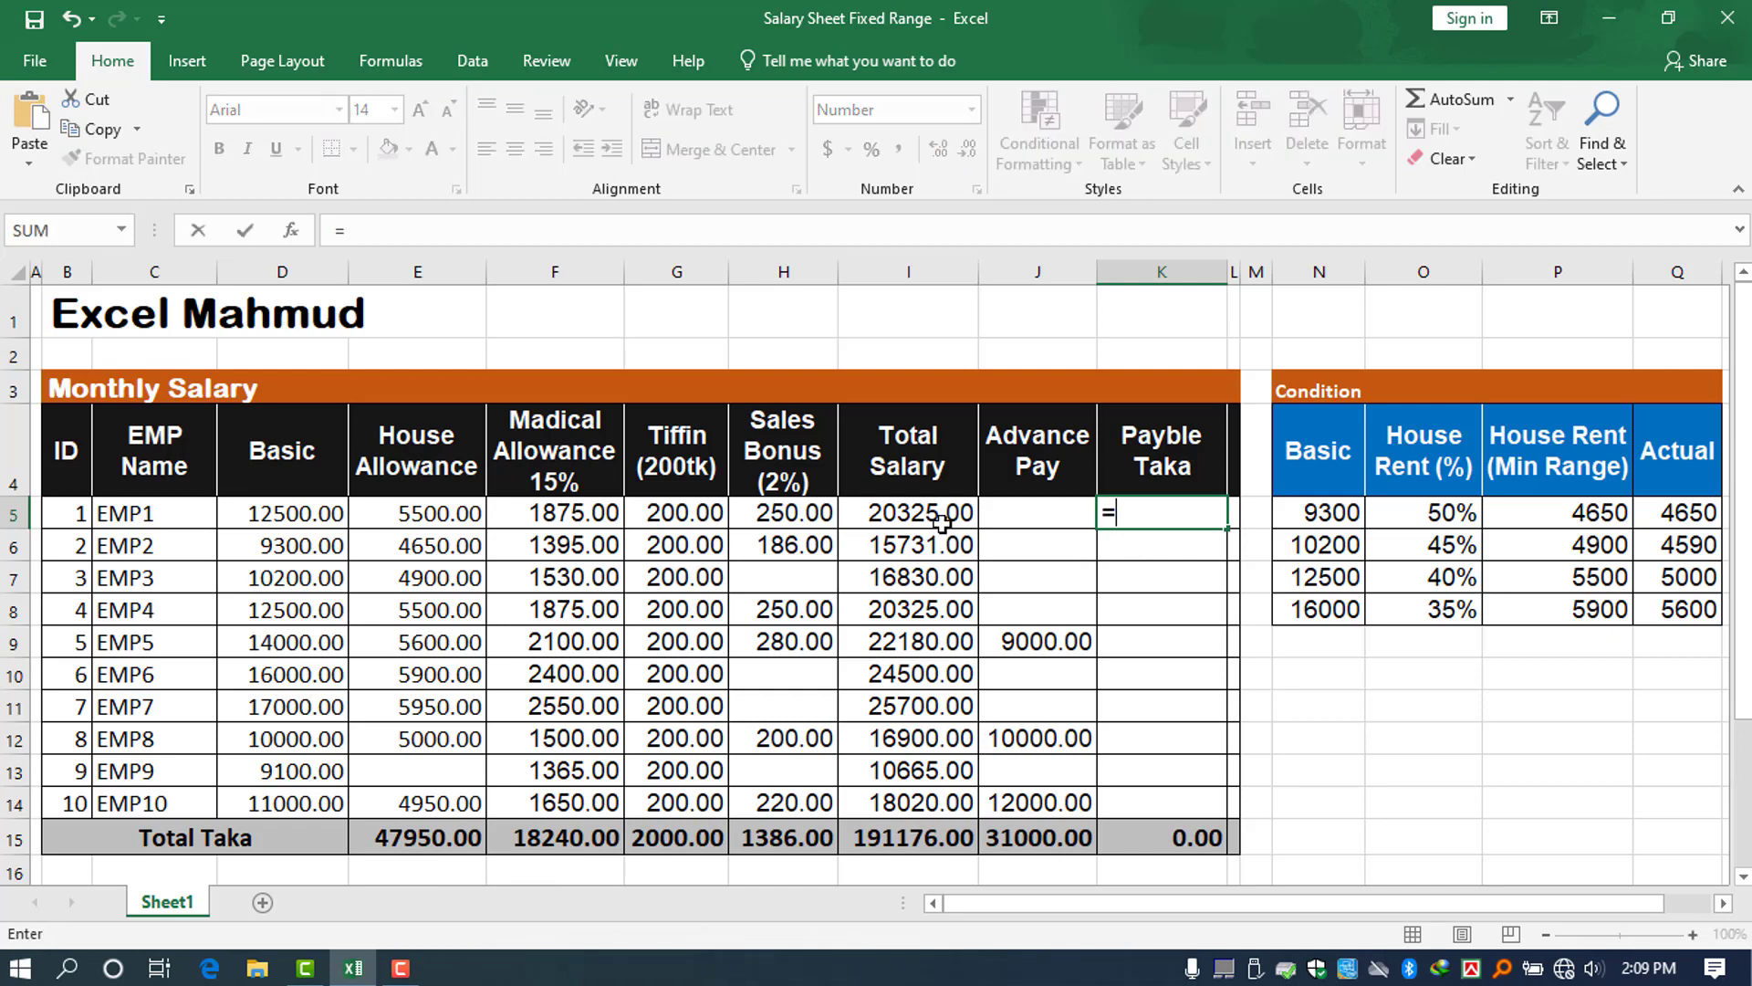
{"action": "left_click", "coordinate": [940, 513]}
{"action": "type", "text": "-"}
{"action": "left_click", "coordinate": [1042, 512]}
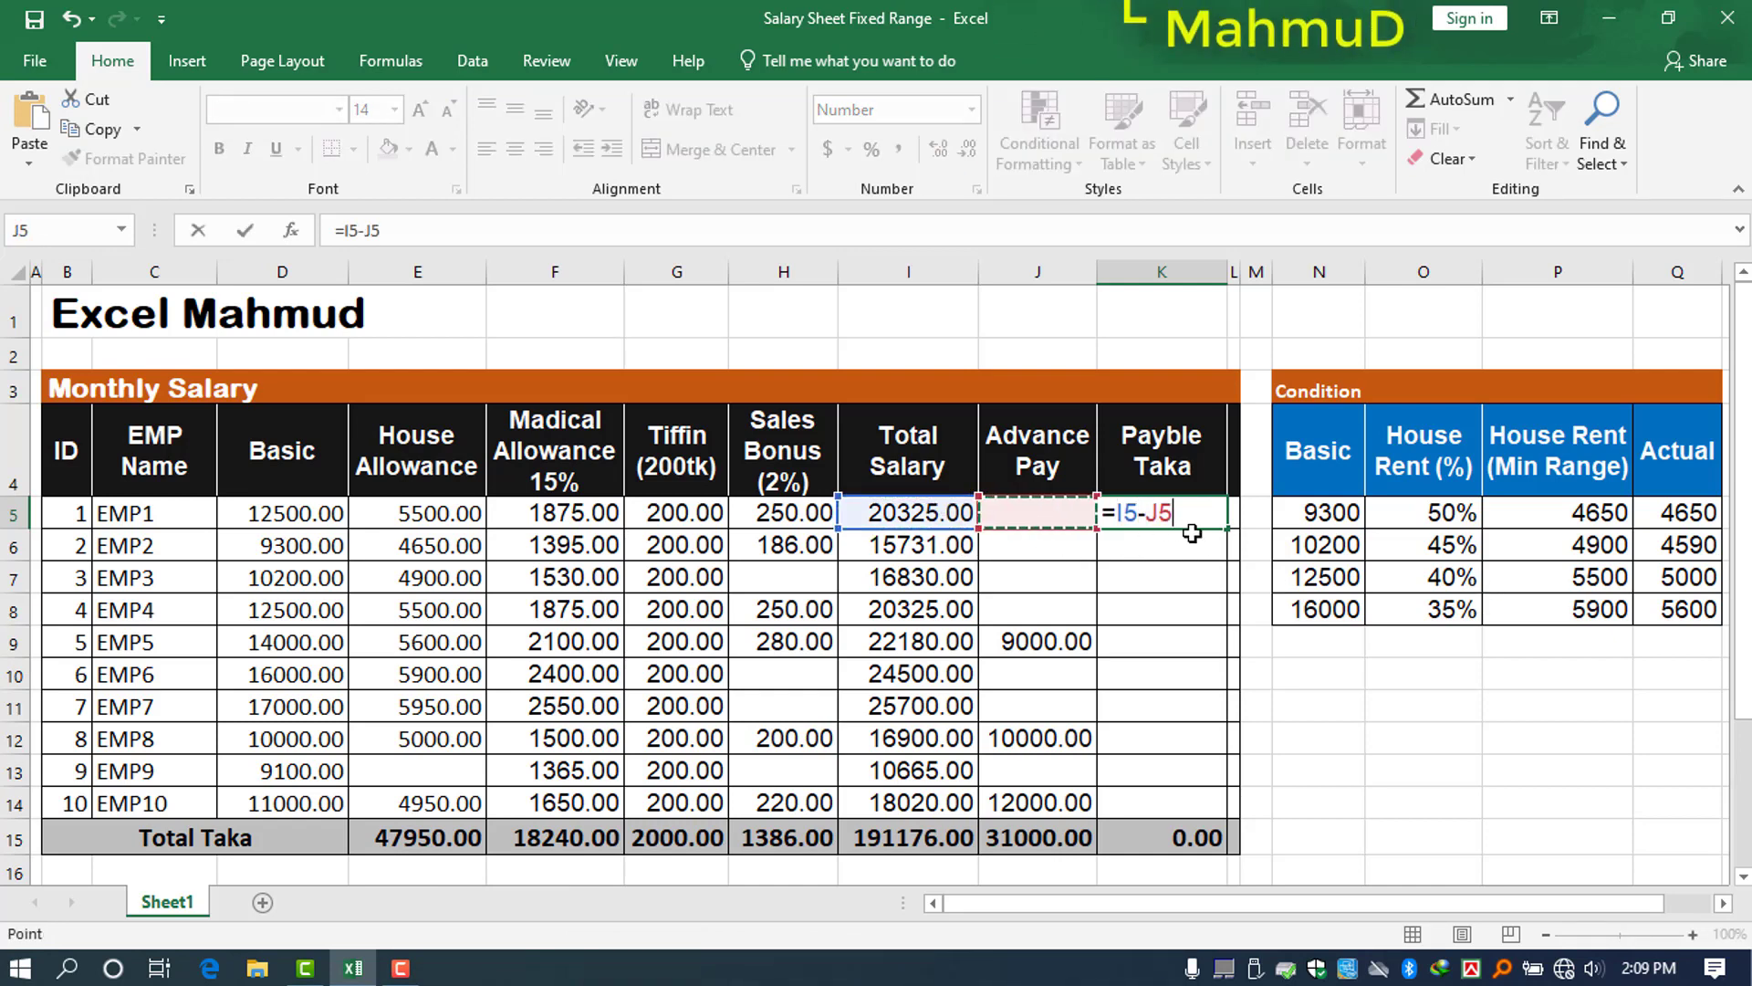
{"action": "key", "text": "Return"}
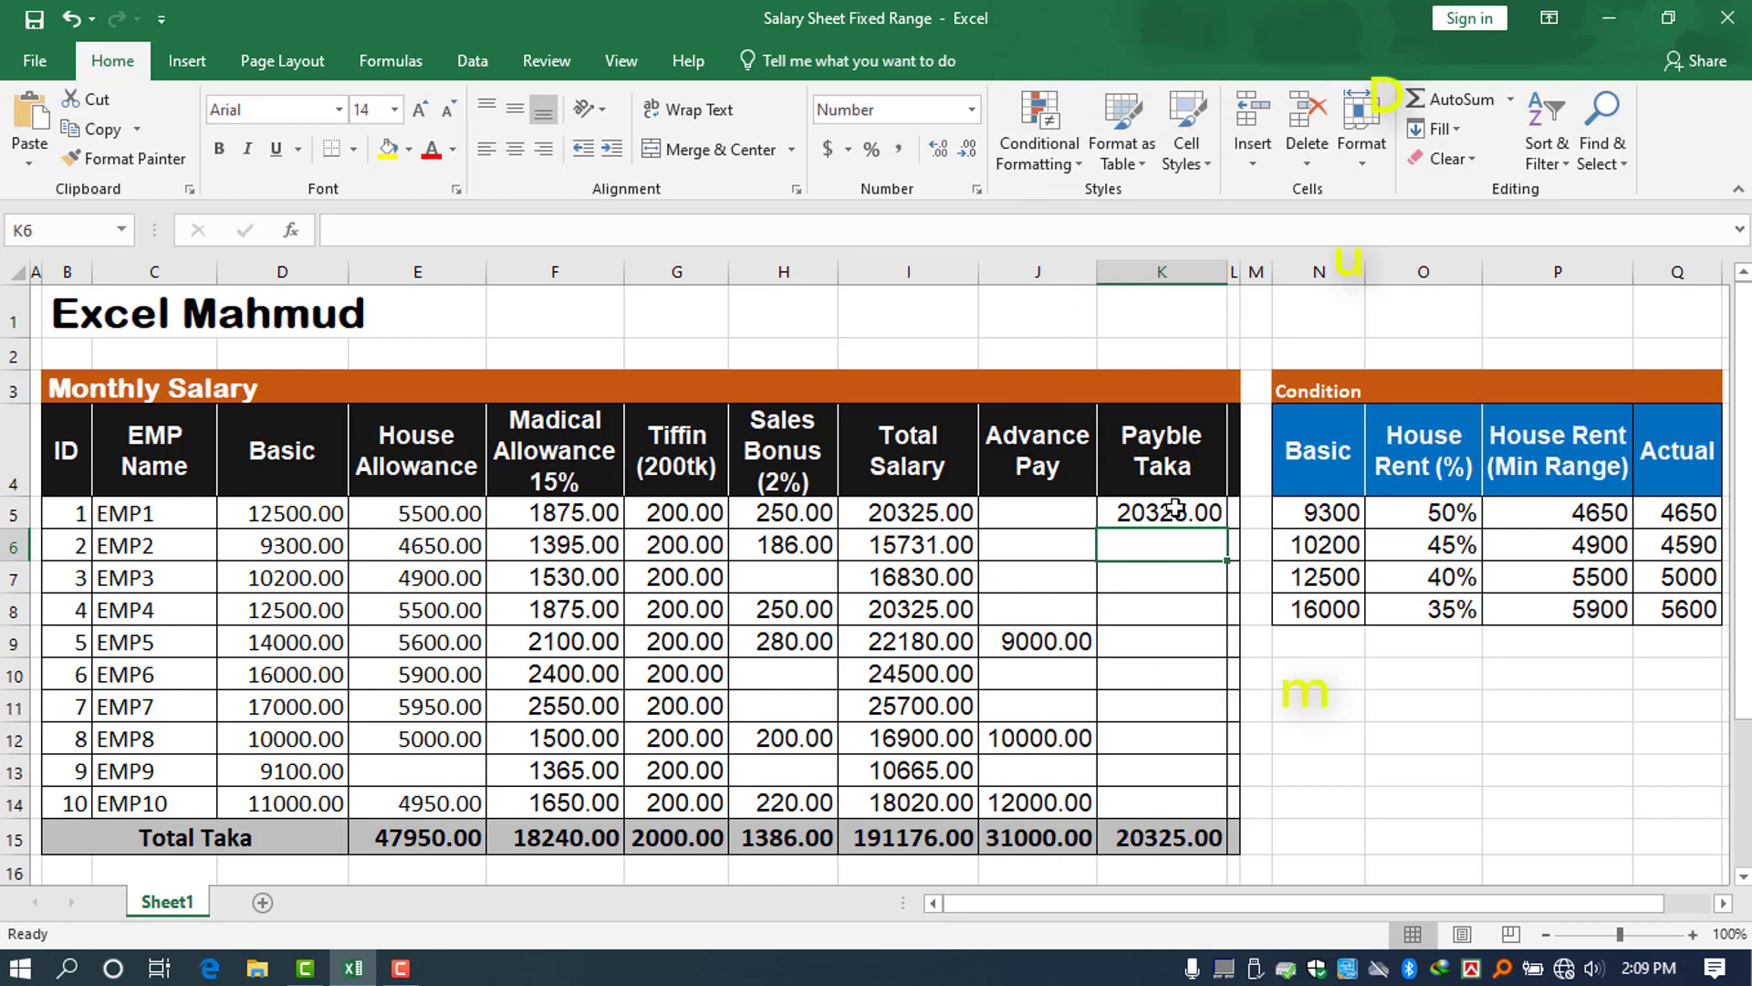
{"action": "left_click_drag", "start_coordinate": [1170, 511], "coordinate": [1175, 800]}
{"action": "key", "text": "ctrl+d"}
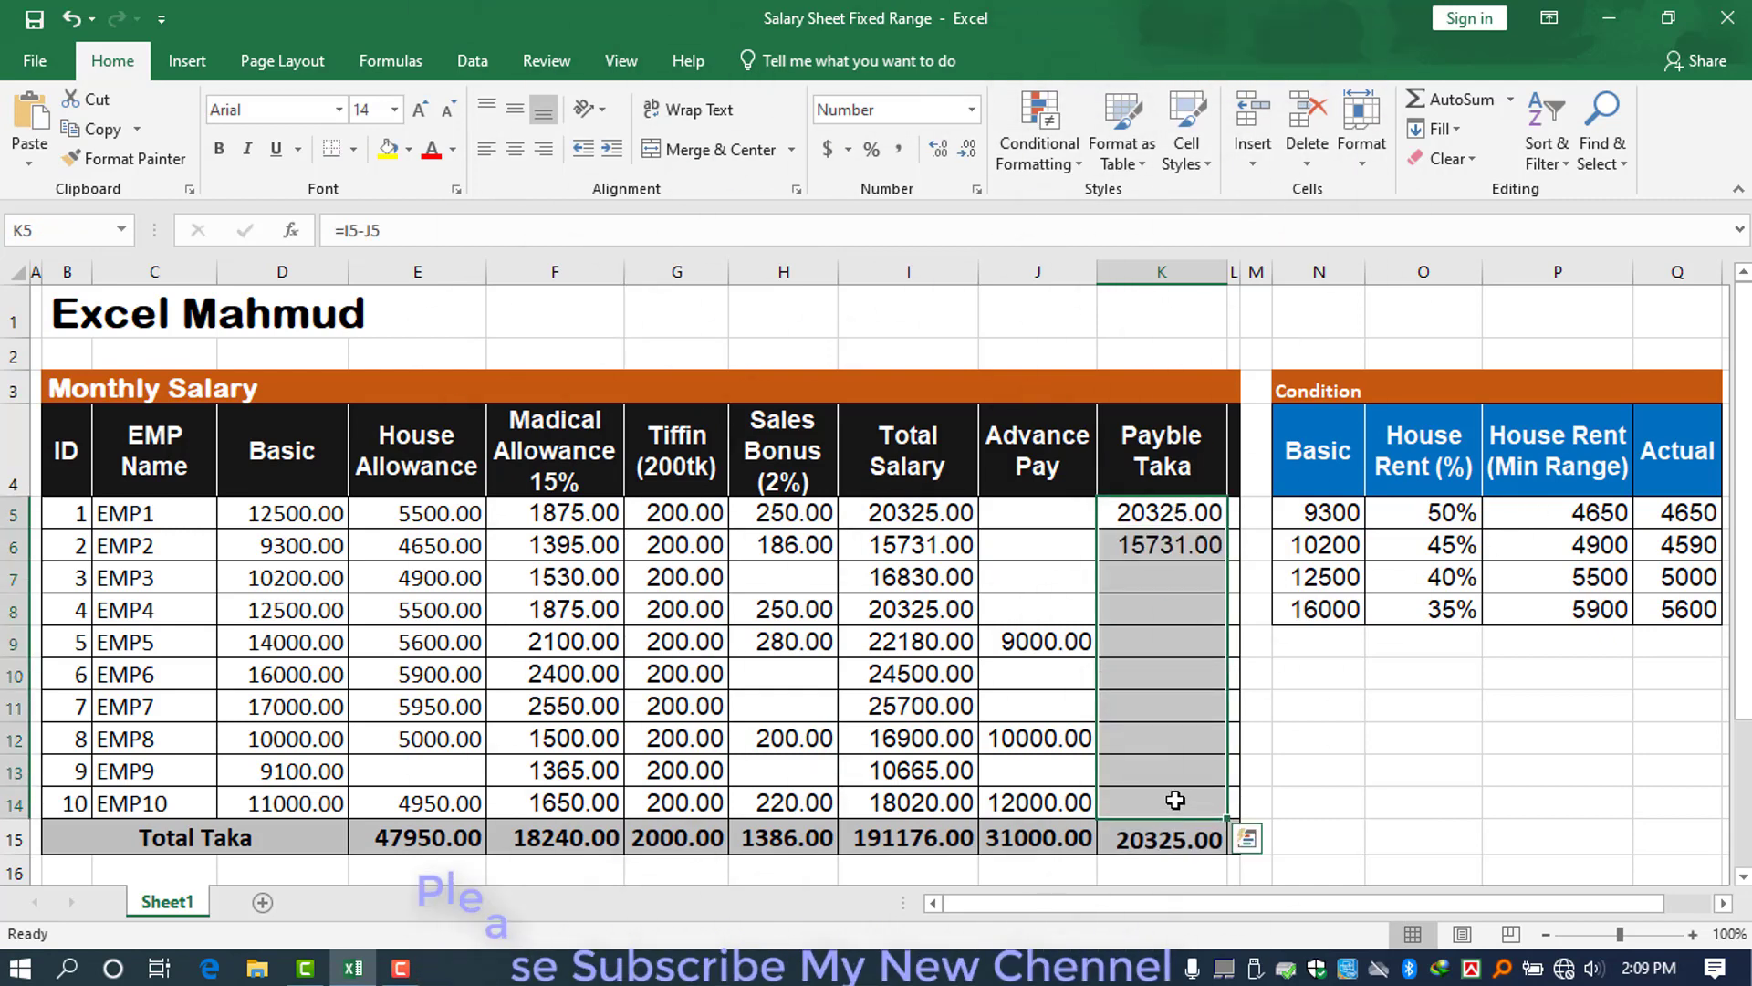
{"action": "left_click", "coordinate": [1379, 834]}
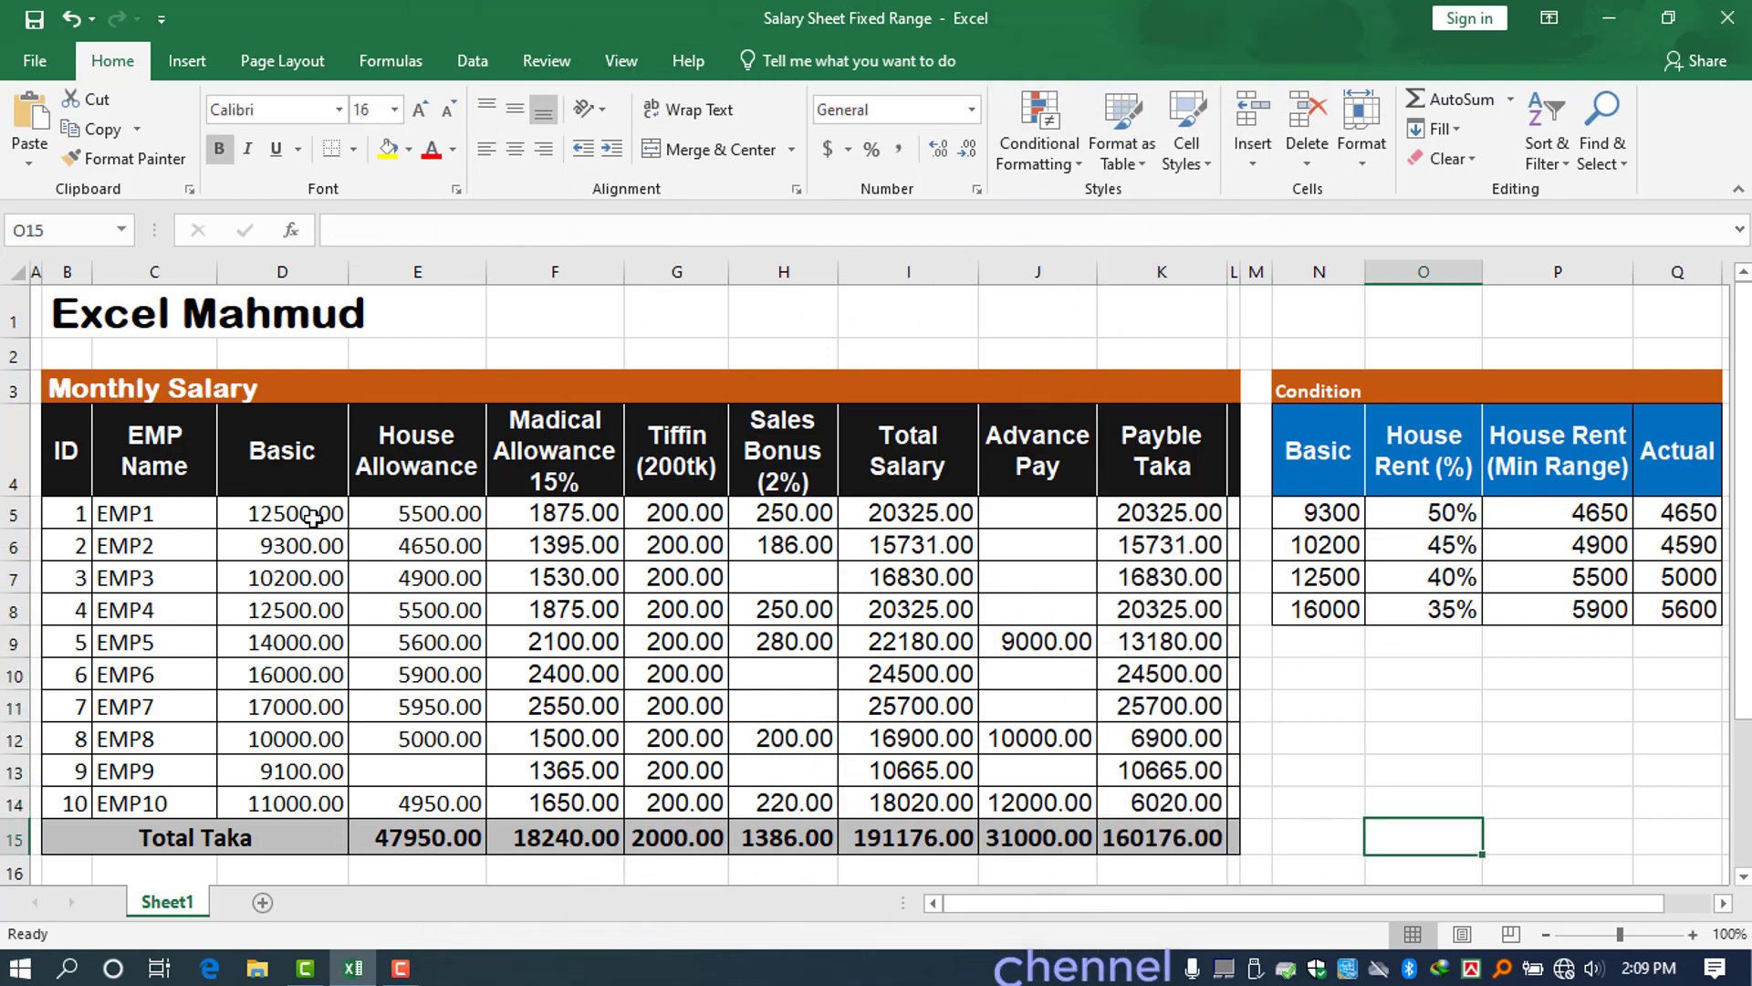
- Check the column sums for Basic, allowances, Sales Bonus and Total Salary, reviewing the Total Salary formulas unchanged
{"action": "left_click_drag", "start_coordinate": [313, 518], "coordinate": [295, 807]}
{"action": "mouse_move", "coordinate": [404, 512]}
{"action": "left_mouse_down"}
{"action": "mouse_move", "coordinate": [462, 766]}
{"action": "mouse_move", "coordinate": [413, 812]}
{"action": "left_mouse_up"}
{"action": "left_click_drag", "start_coordinate": [578, 512], "coordinate": [571, 803]}
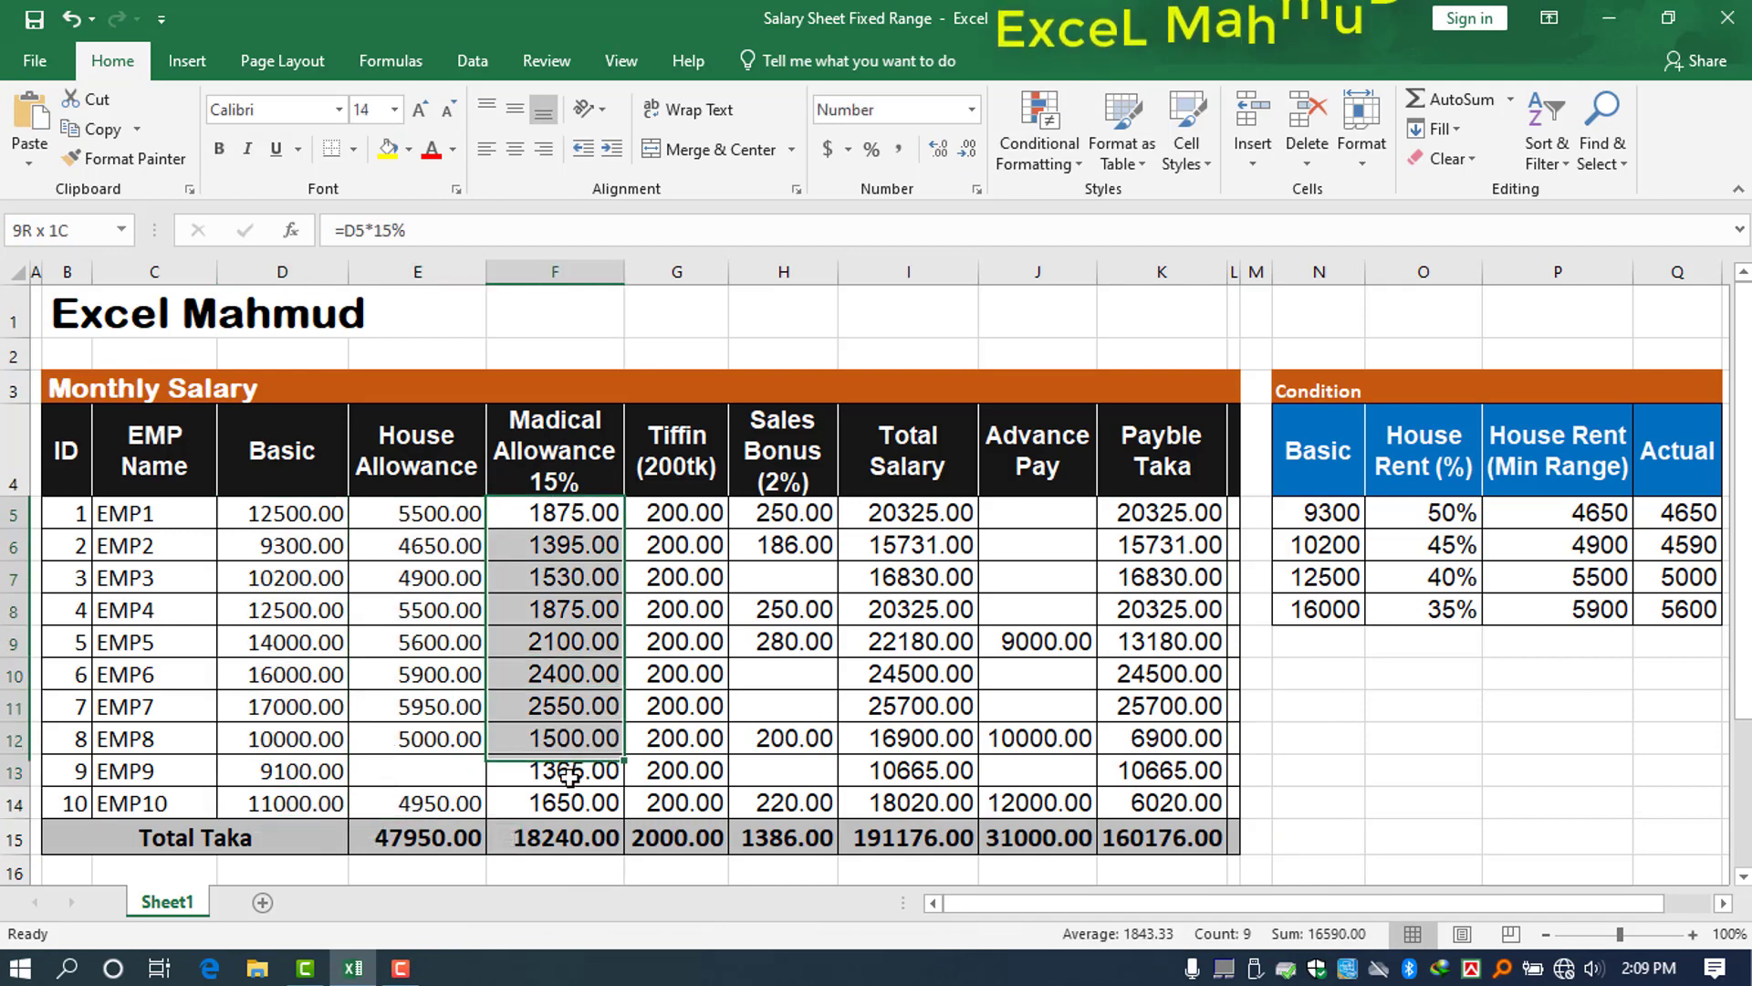
{"action": "left_click_drag", "start_coordinate": [678, 512], "coordinate": [680, 803]}
{"action": "left_click_drag", "start_coordinate": [783, 512], "coordinate": [785, 803]}
{"action": "left_click_drag", "start_coordinate": [918, 511], "coordinate": [917, 803]}
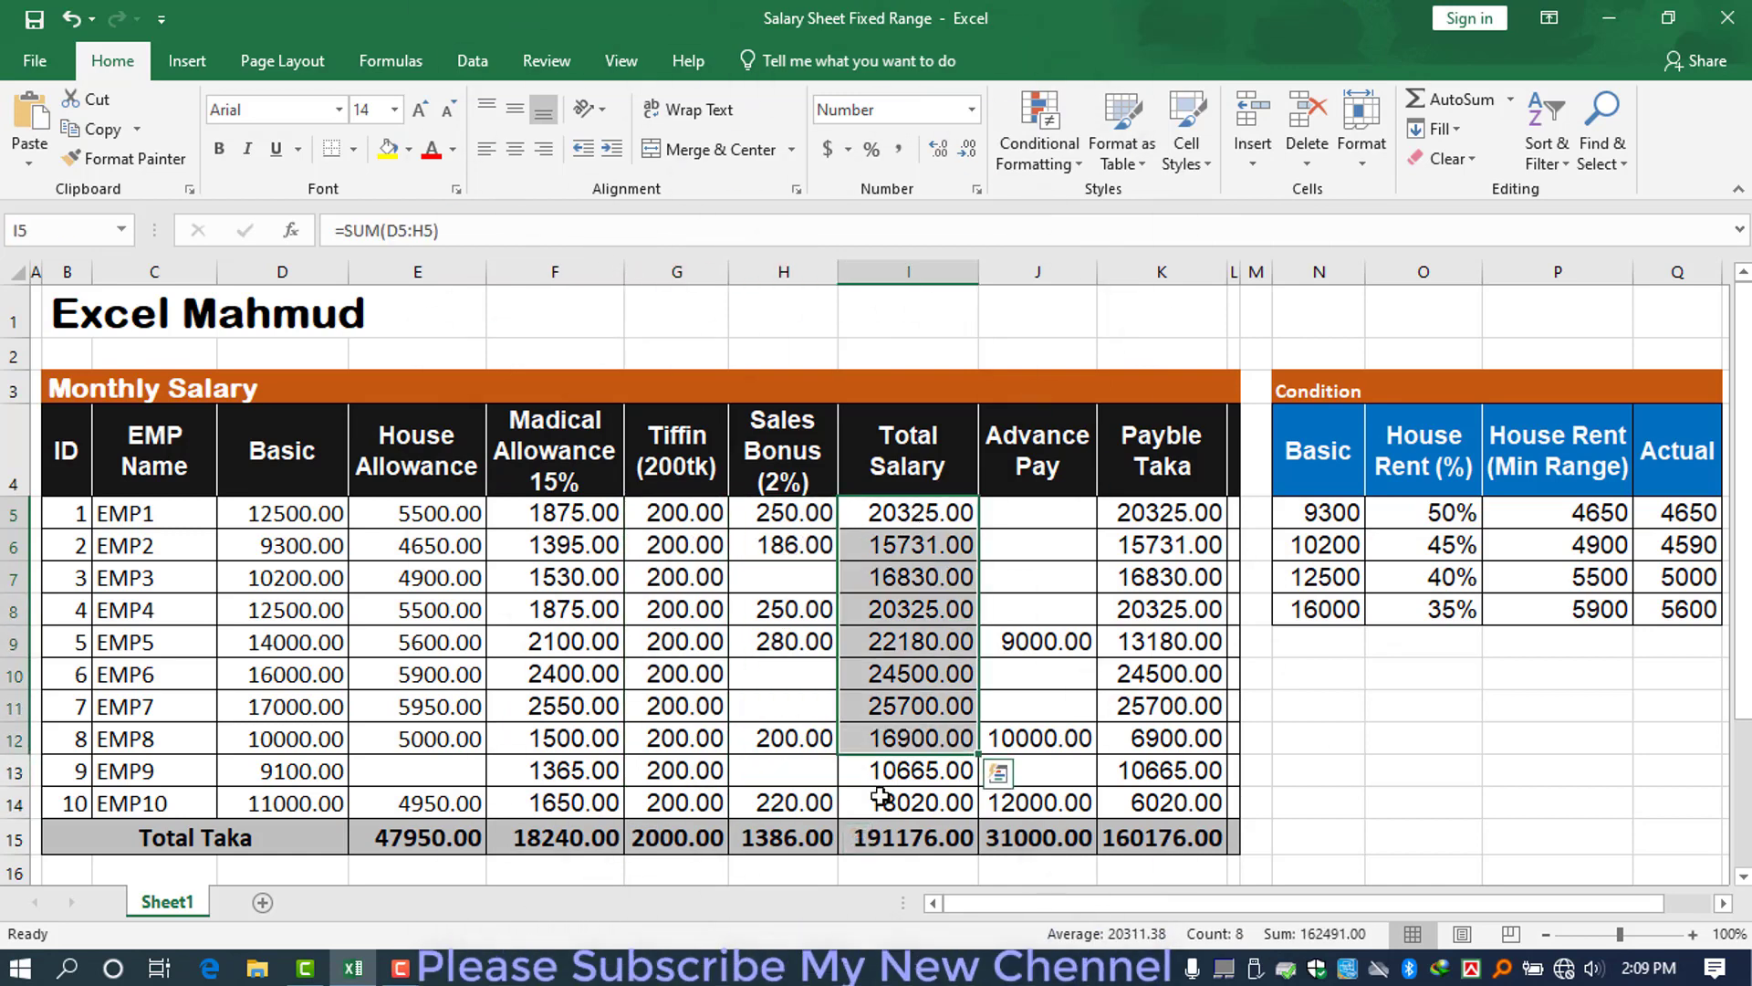
{"action": "left_click", "coordinate": [912, 837]}
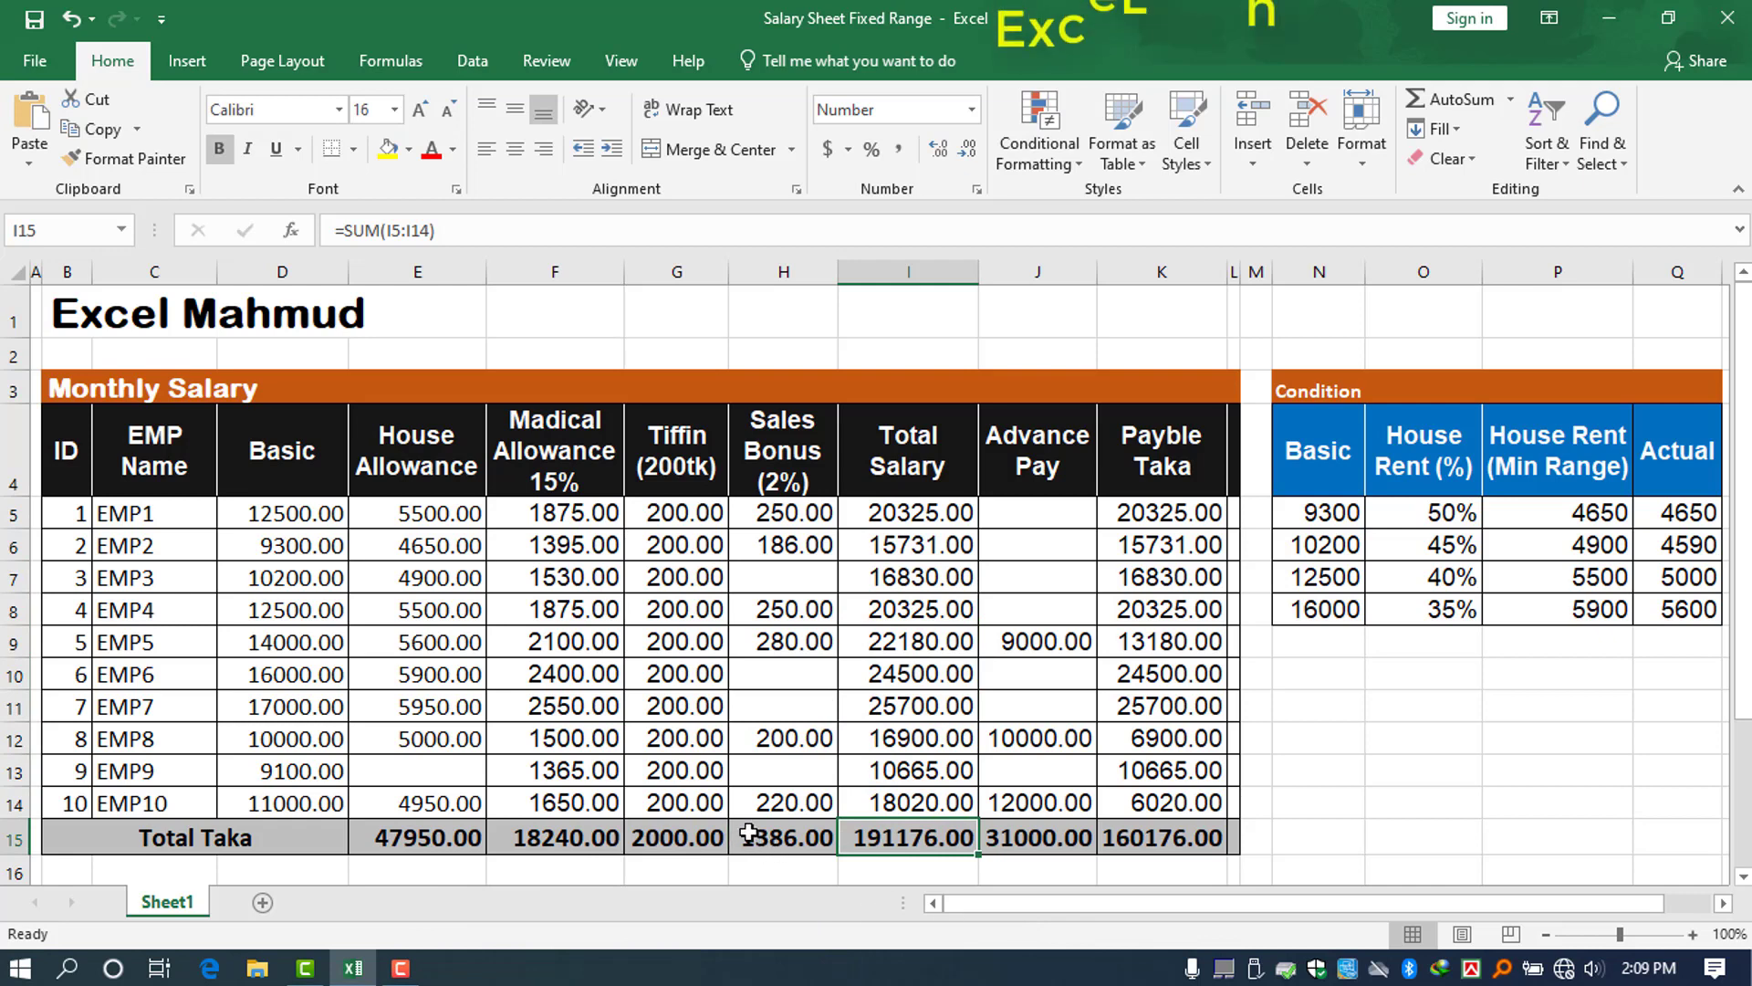
{"action": "left_click_drag", "start_coordinate": [749, 832], "coordinate": [405, 839]}
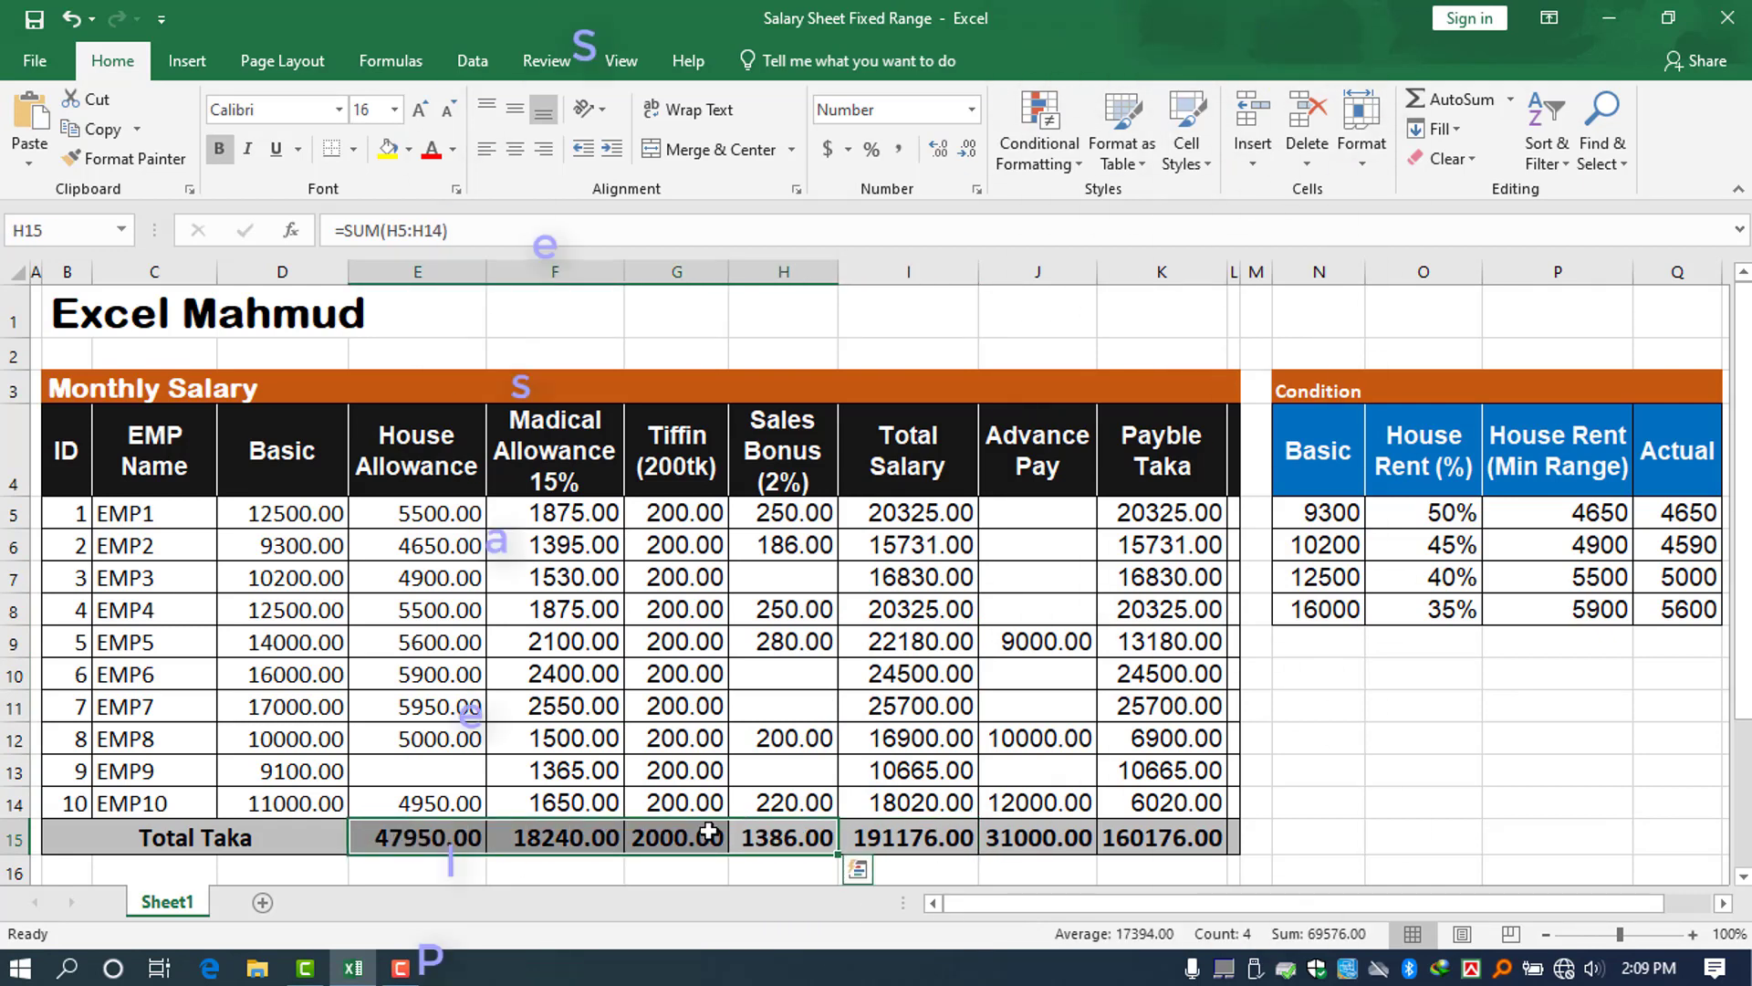
{"action": "left_click", "coordinate": [941, 831]}
{"action": "double_click", "coordinate": [940, 831]}
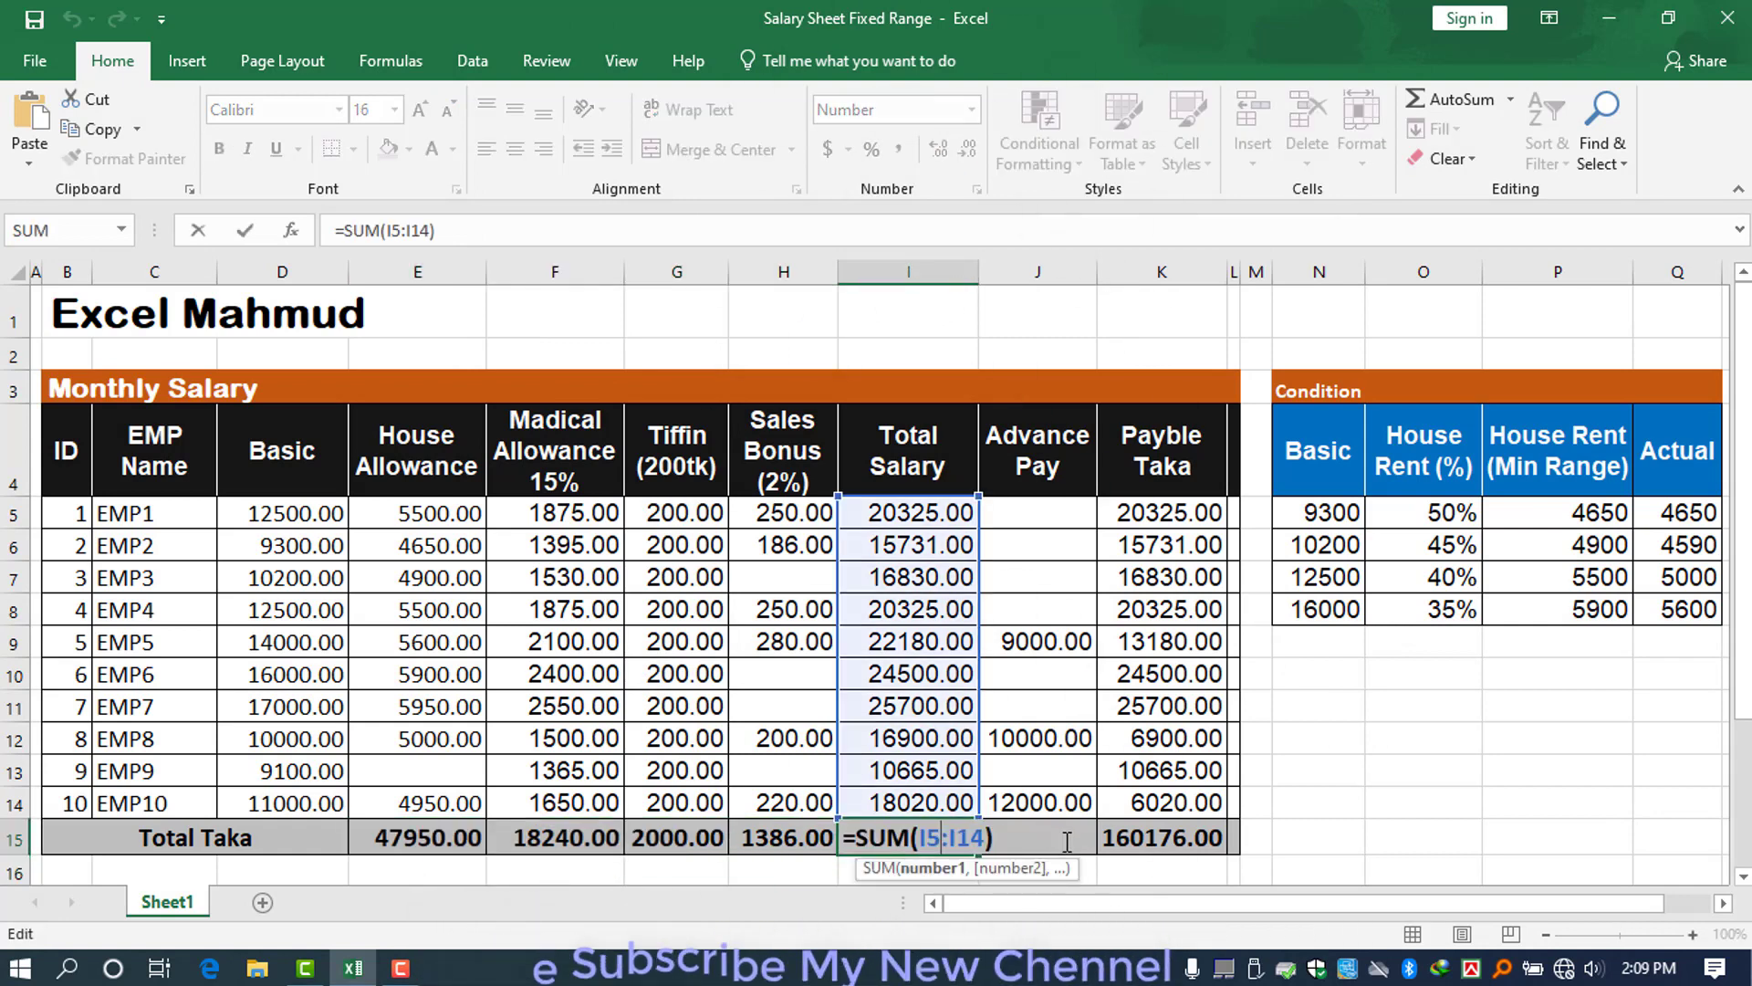
{"action": "key", "text": "Return"}
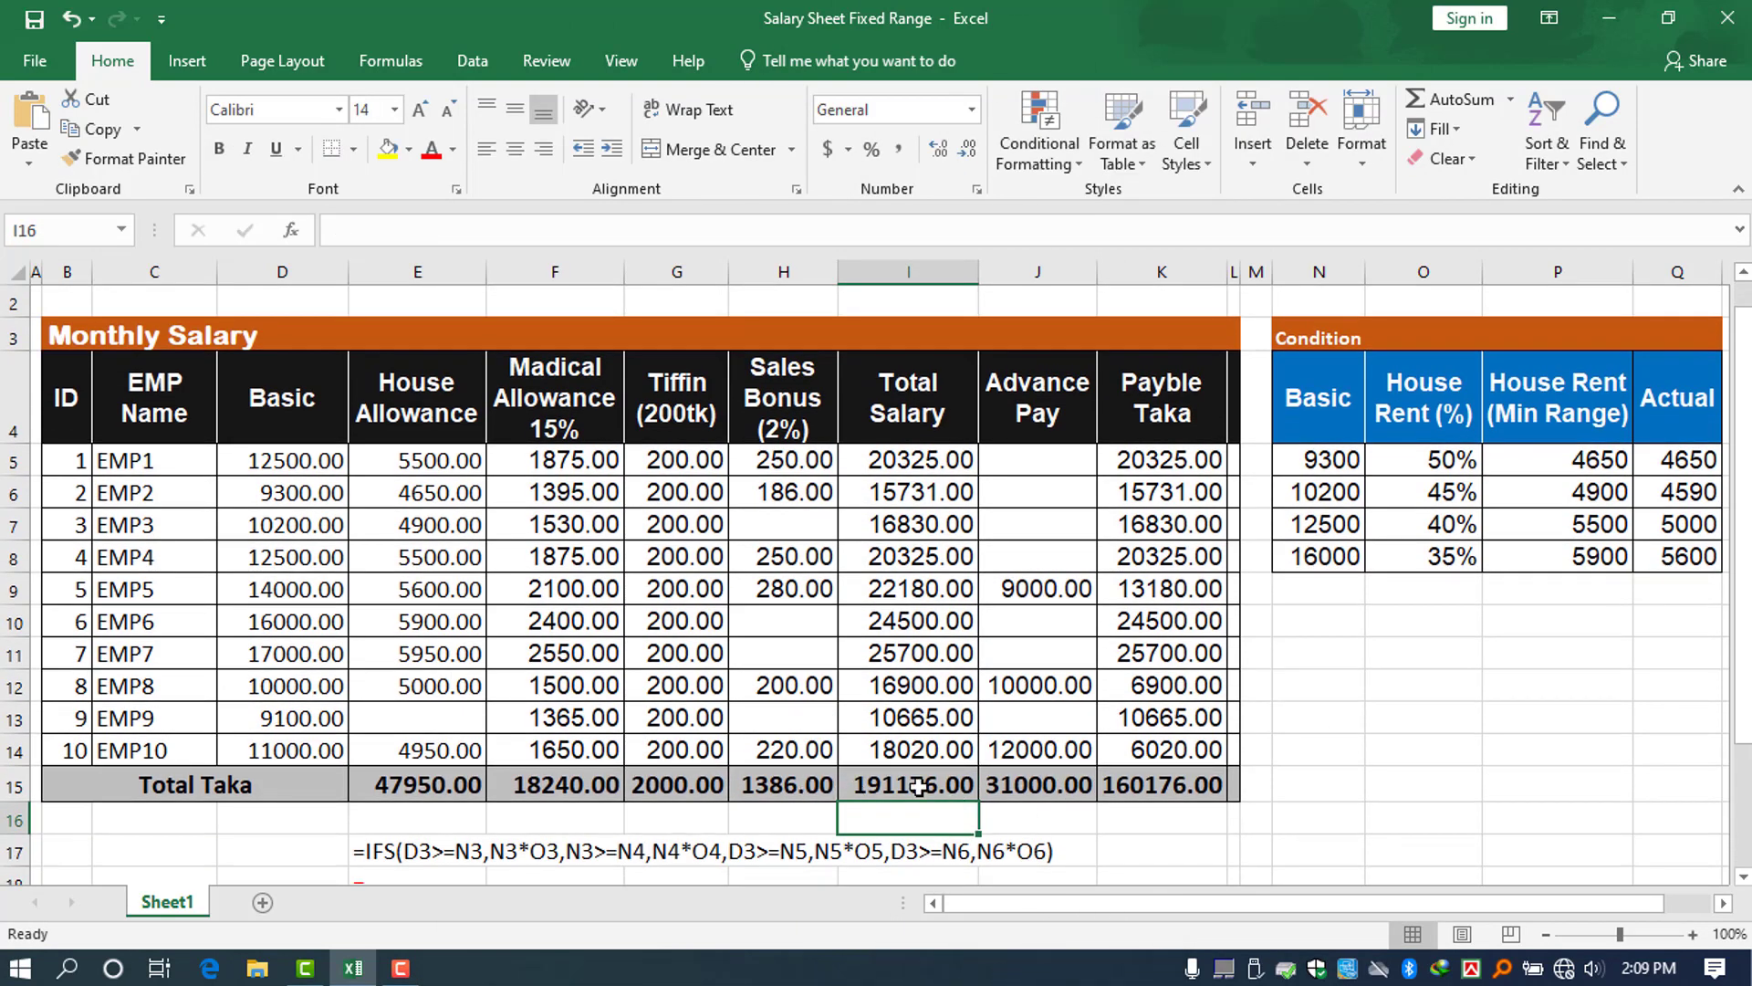
{"action": "double_click", "coordinate": [917, 787]}
{"action": "key", "text": "Return"}
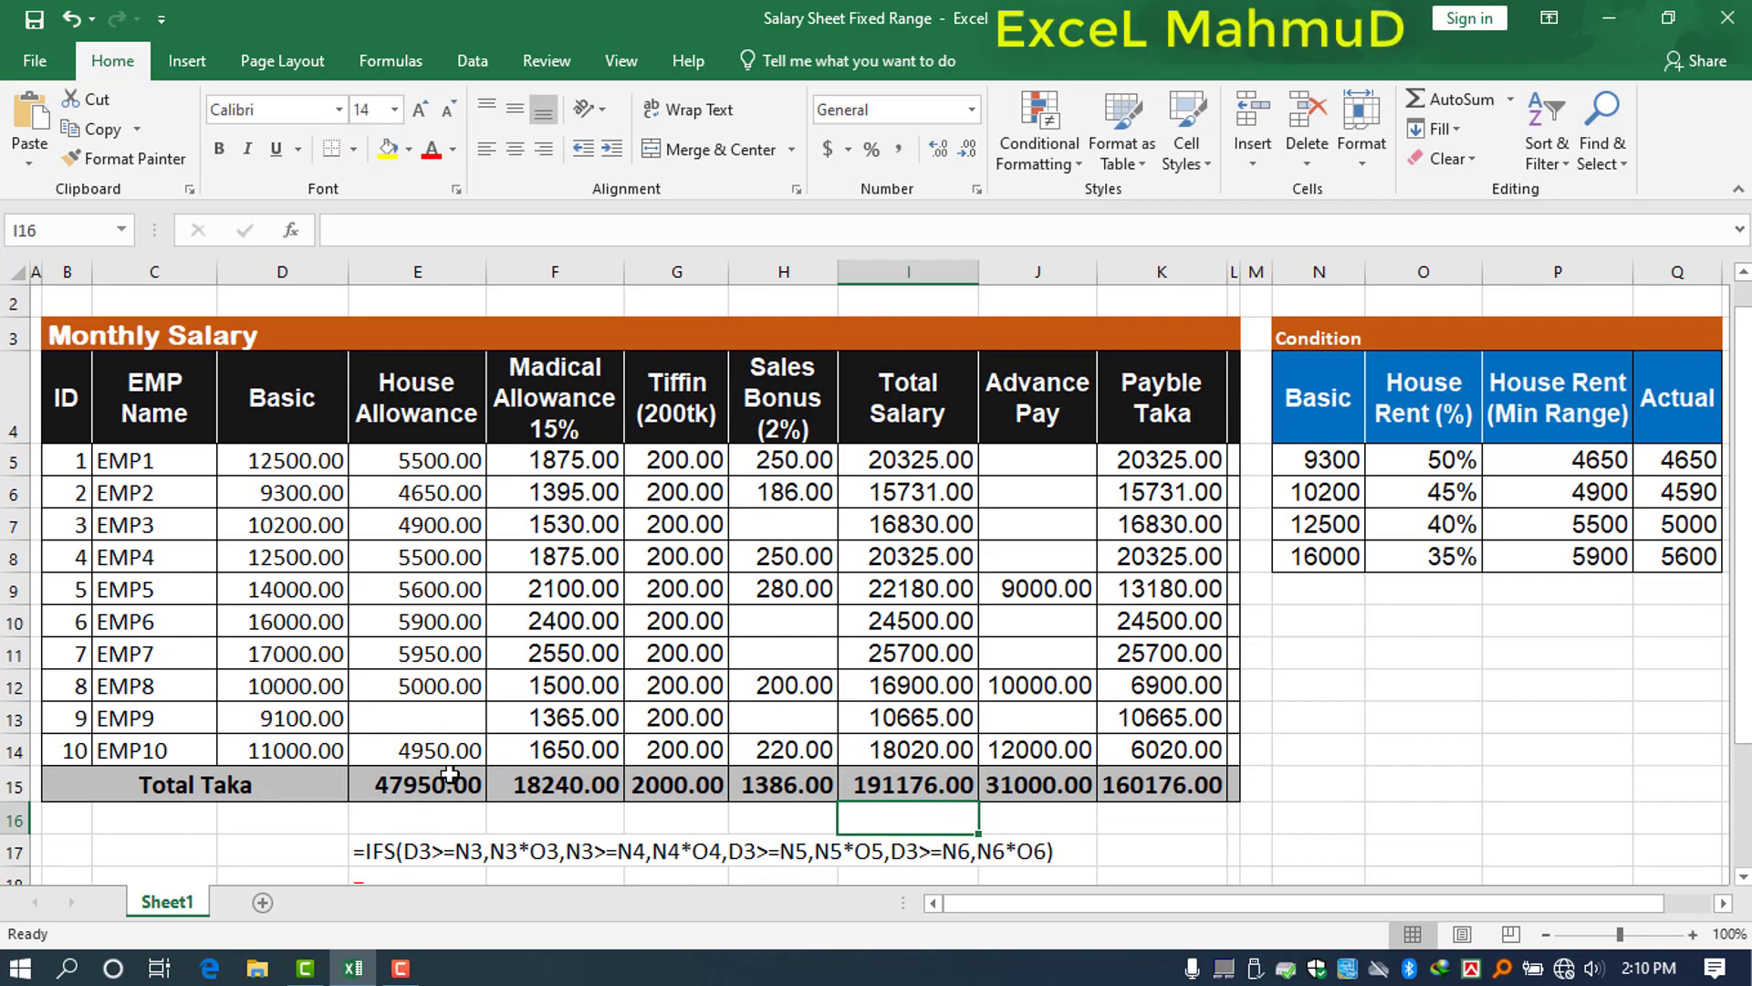
- Review the allowance, Advance Pay, Payble Taka and House Allowance total formulas
{"action": "left_click_drag", "start_coordinate": [438, 787], "coordinate": [649, 775]}
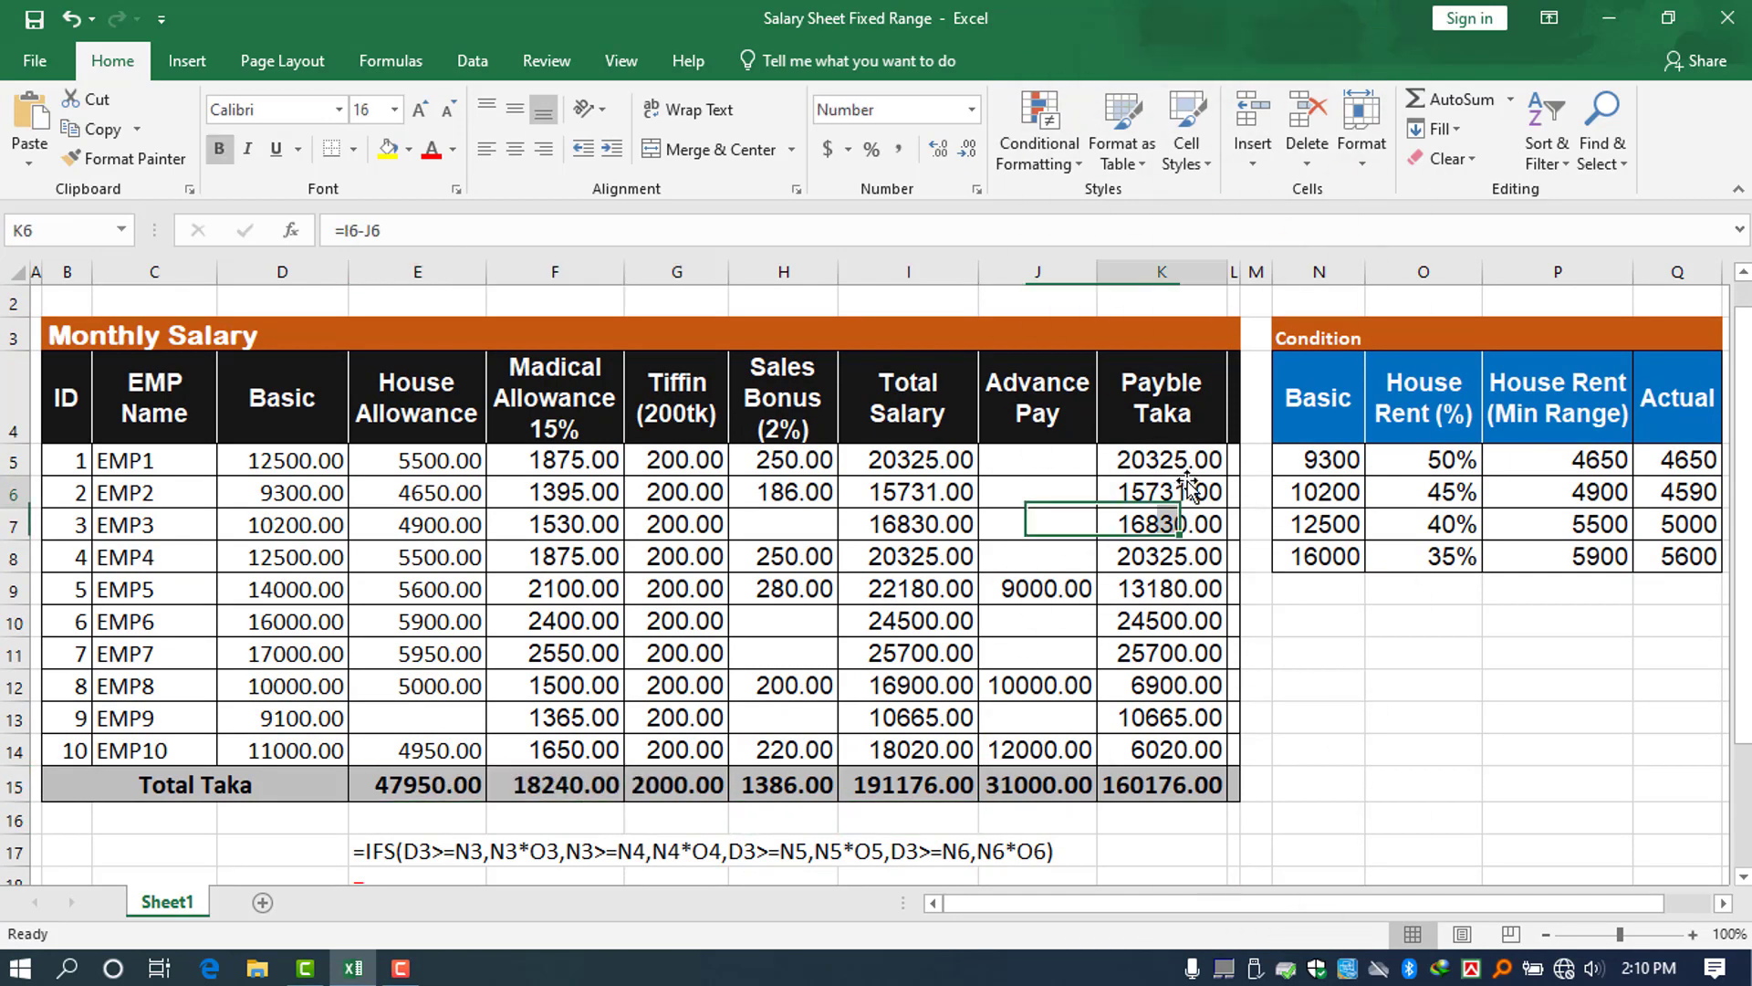
{"action": "left_click", "coordinate": [1163, 785]}
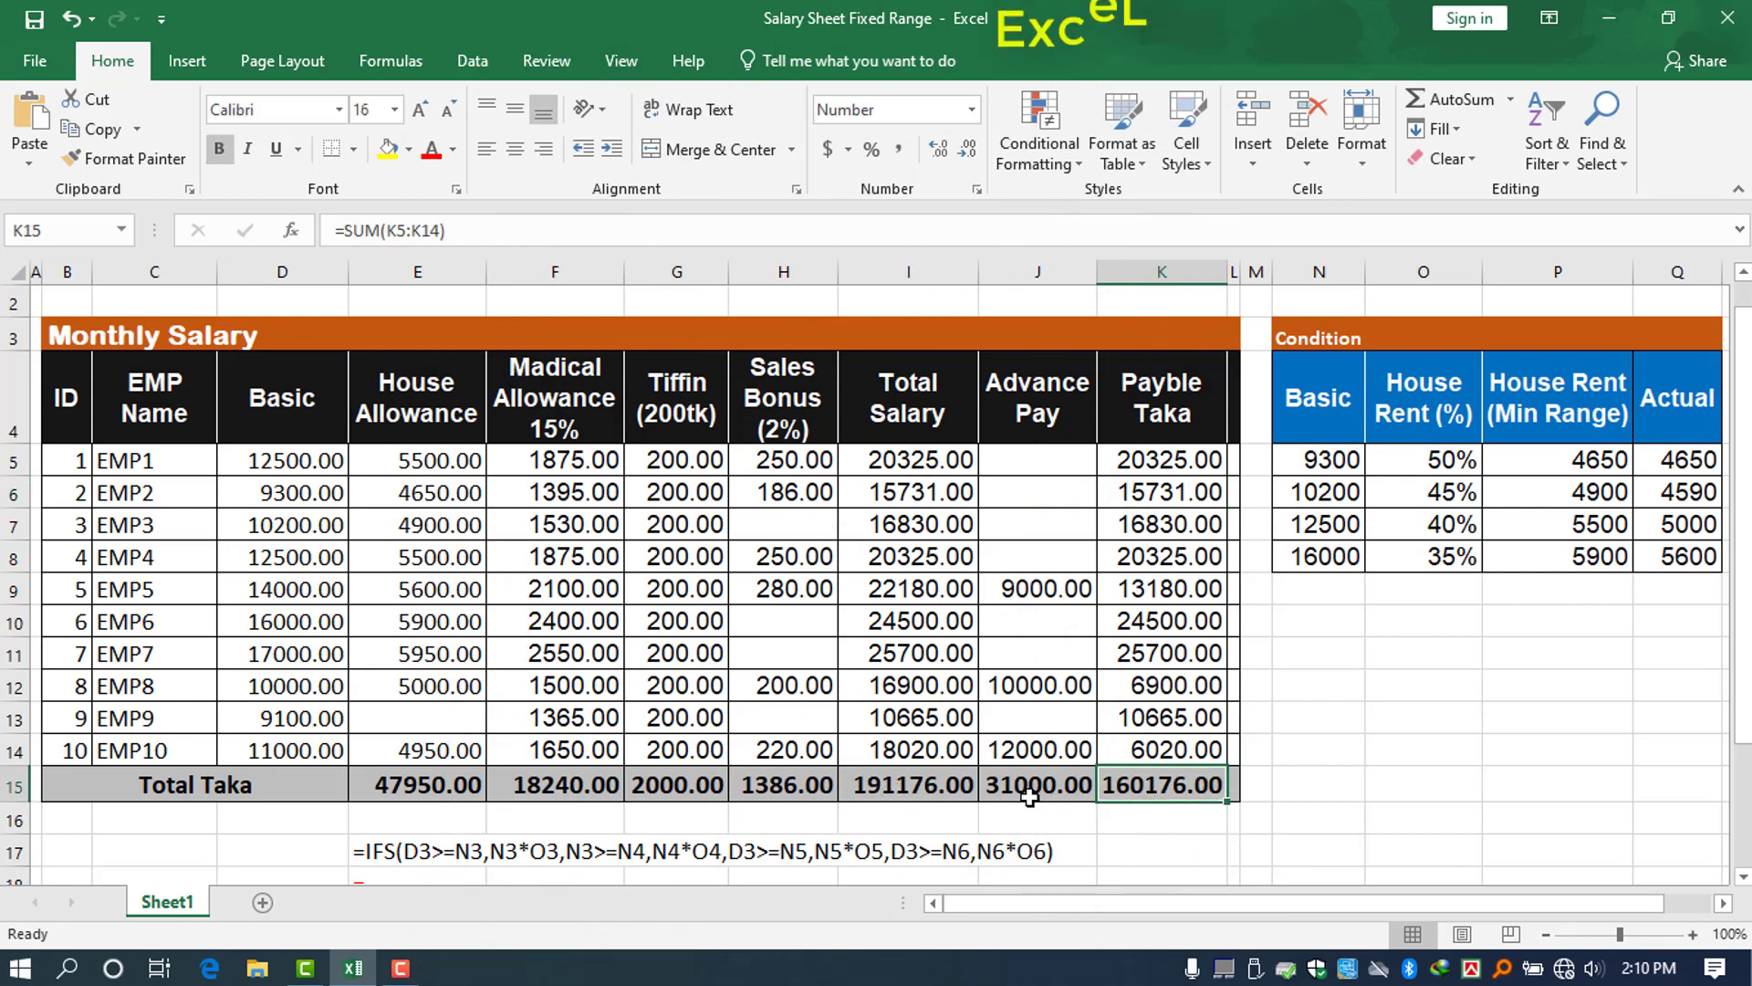
{"action": "left_click_drag", "start_coordinate": [1029, 786], "coordinate": [1169, 785]}
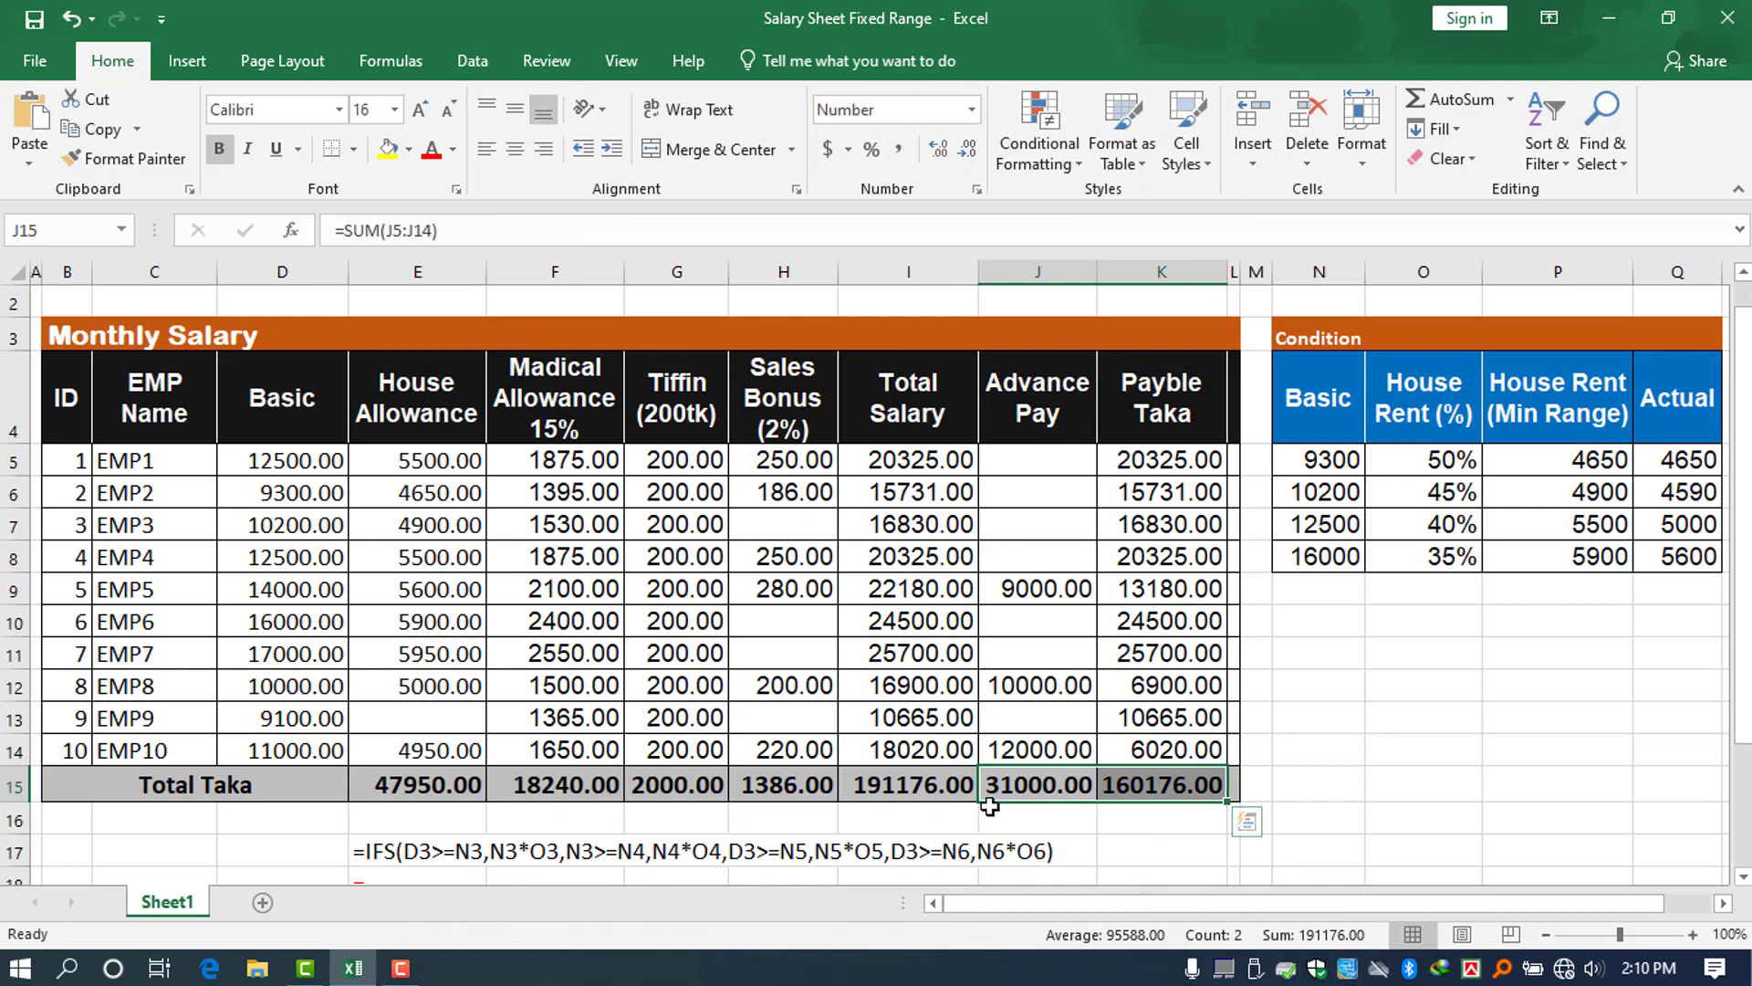
{"action": "left_click_drag", "start_coordinate": [783, 785], "coordinate": [468, 781]}
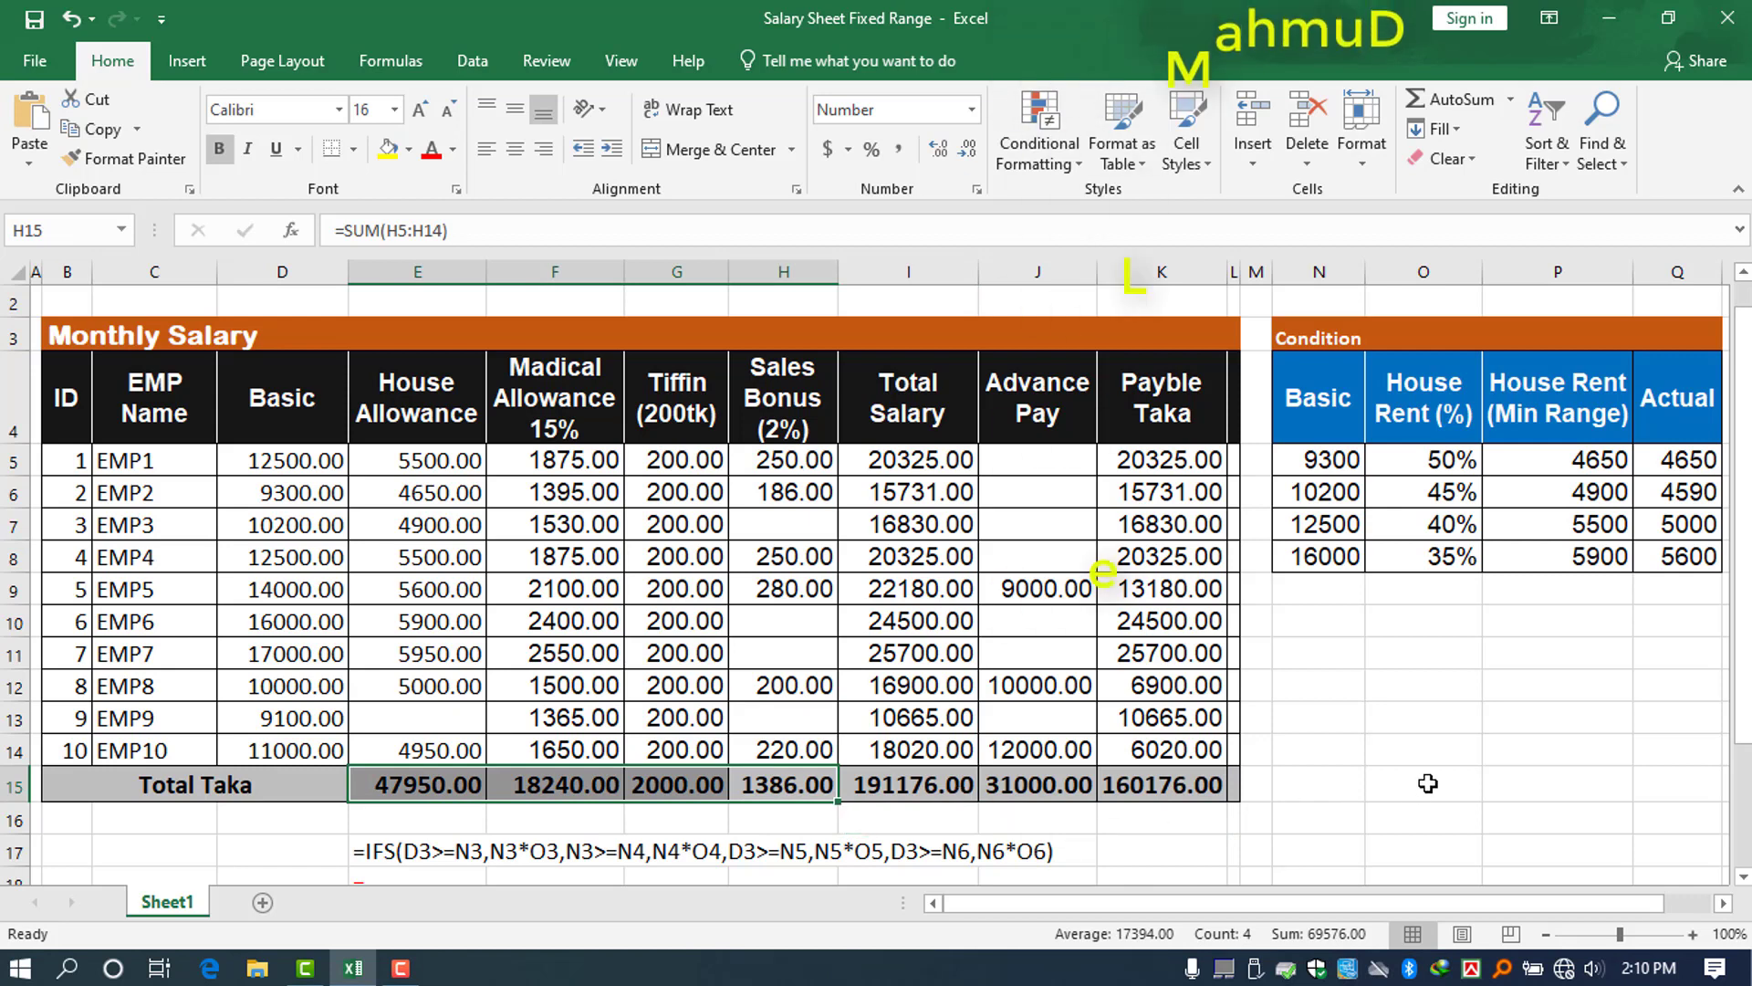
{"action": "left_click", "coordinate": [415, 793]}
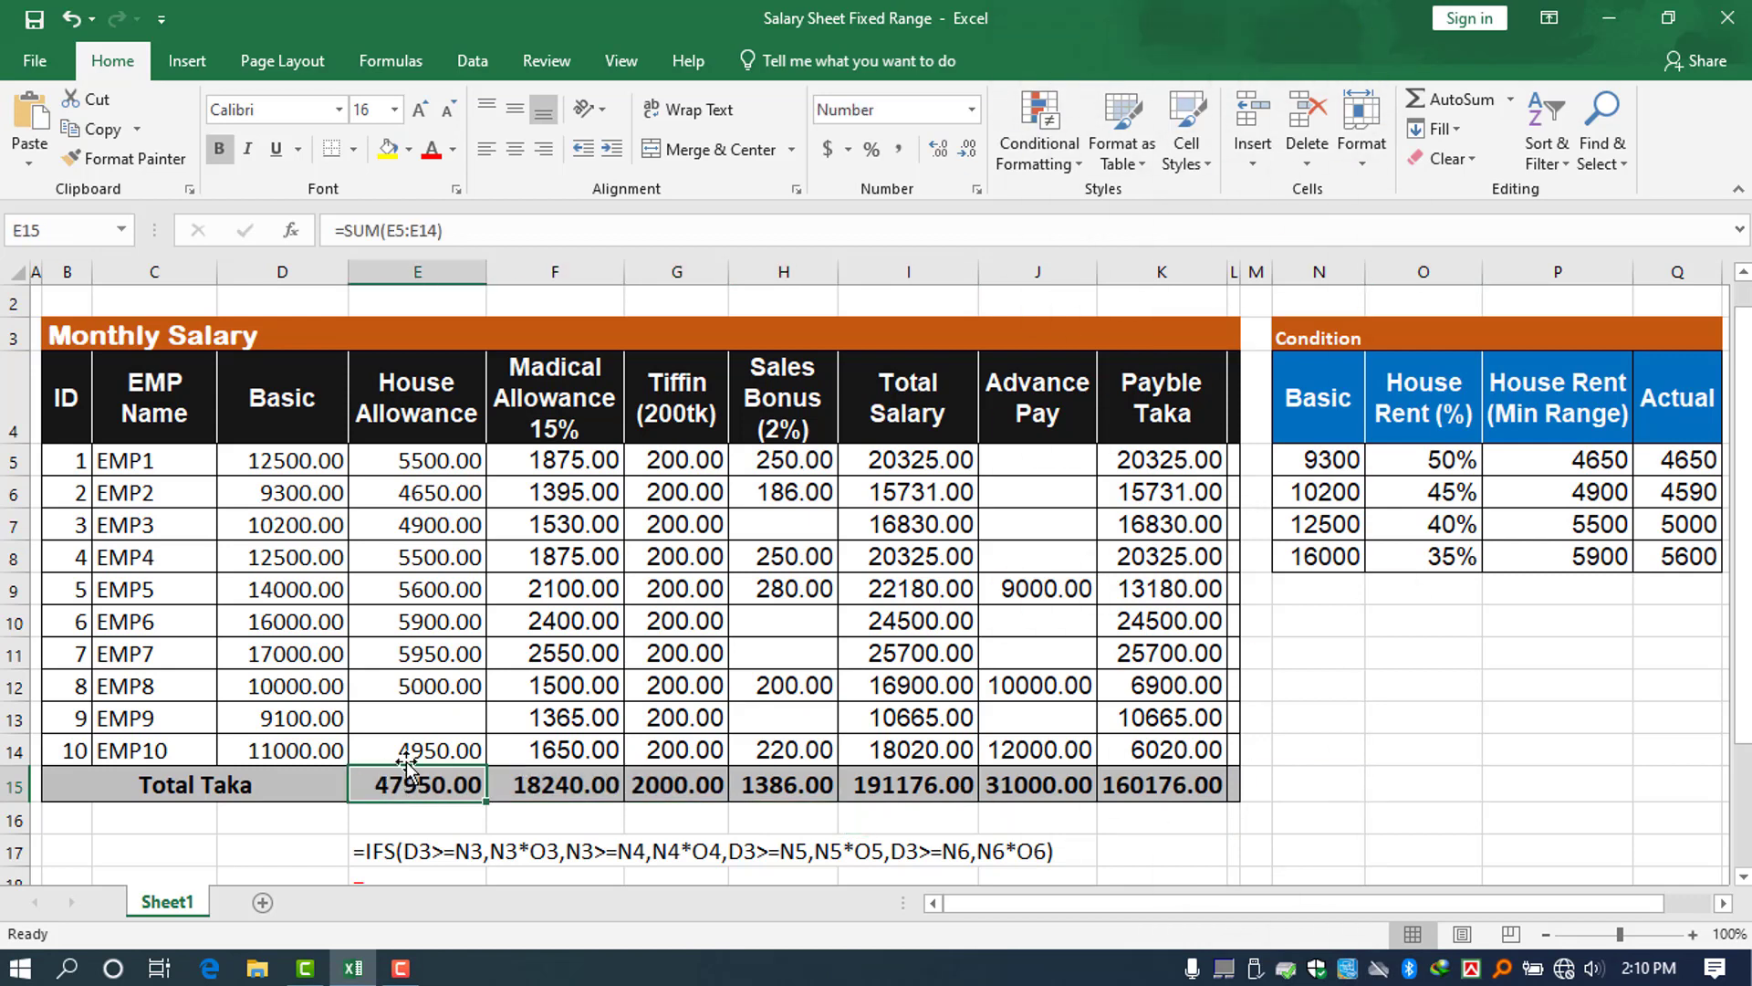
- Inspect EMP9's salary row, confirming its House Allowance cell is empty
{"action": "left_click", "coordinate": [456, 721]}
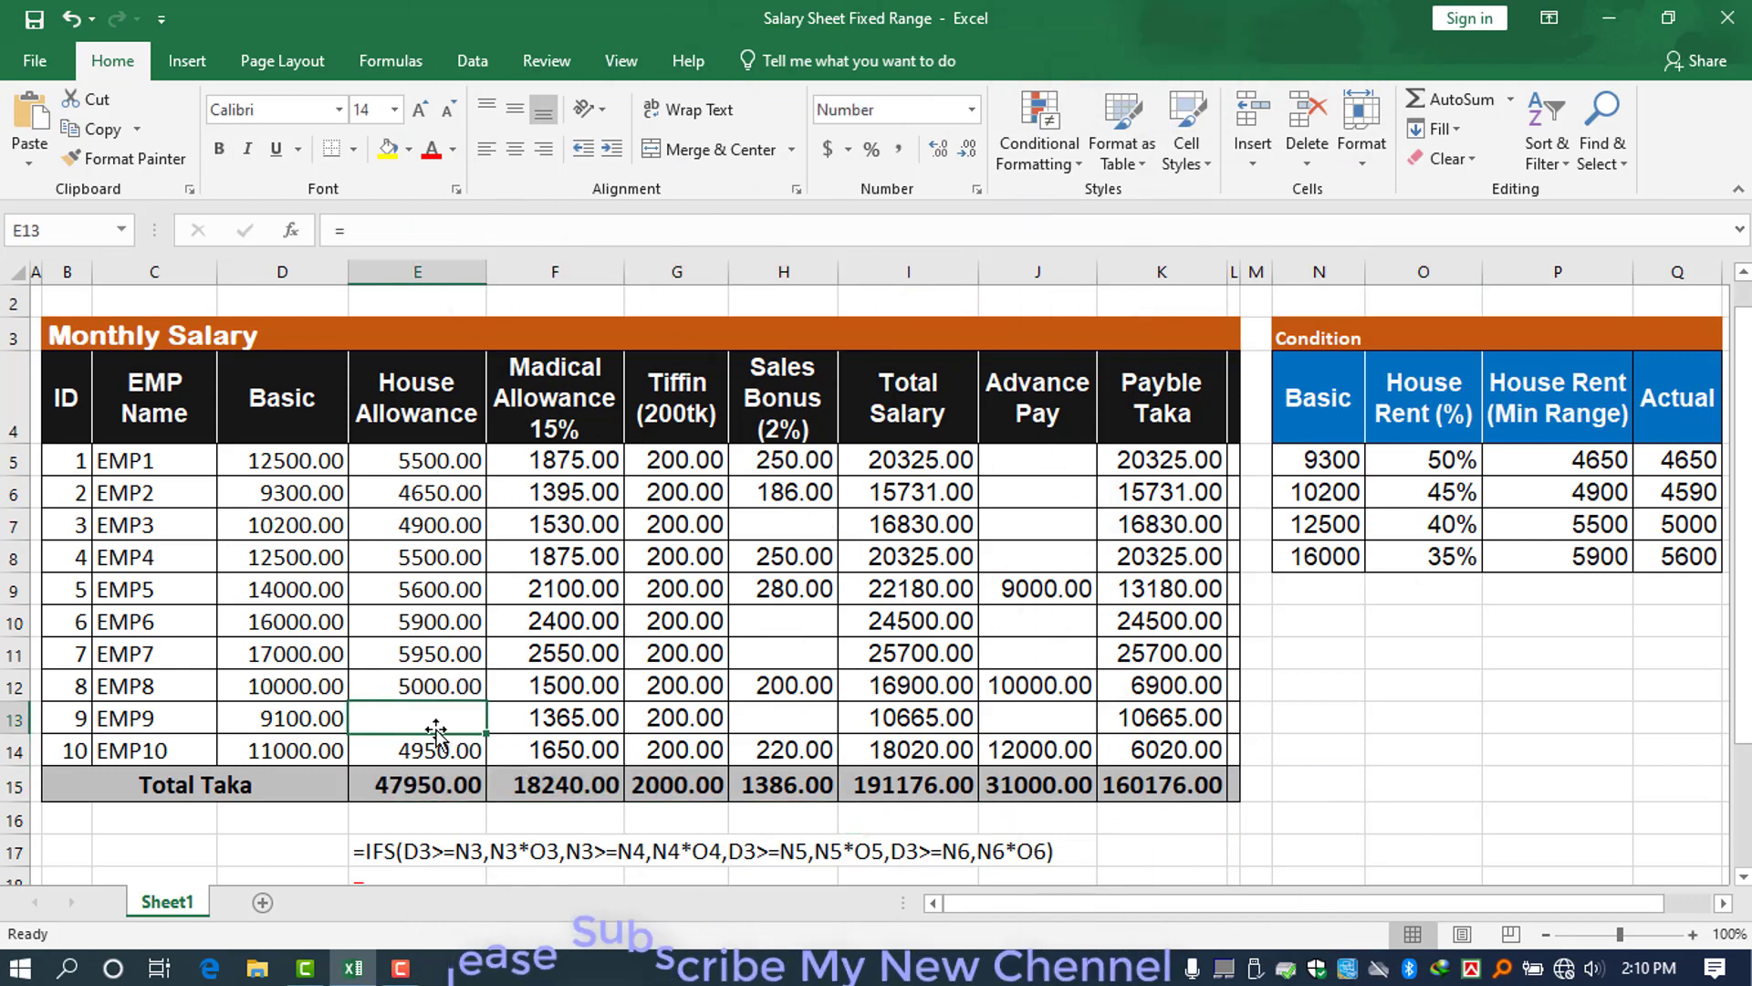
{"action": "left_click", "coordinate": [548, 719]}
{"action": "left_click_drag", "start_coordinate": [290, 717], "coordinate": [1172, 726]}
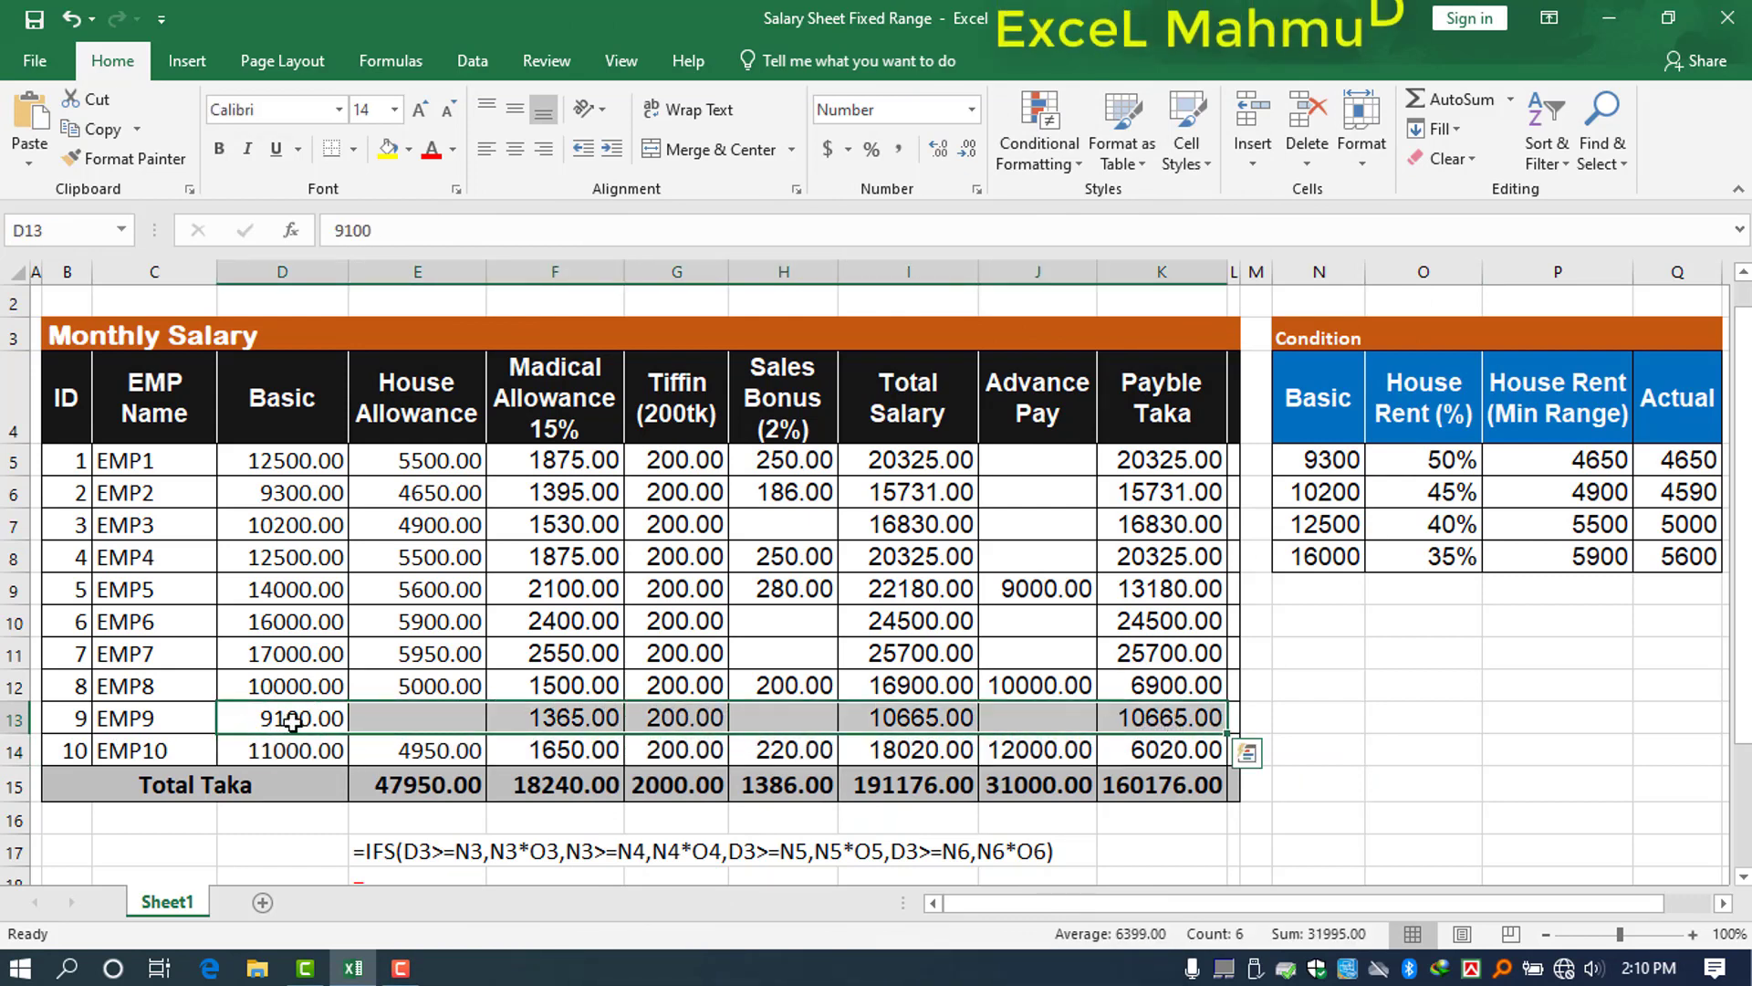
{"action": "left_click_drag", "start_coordinate": [420, 459], "coordinate": [477, 766]}
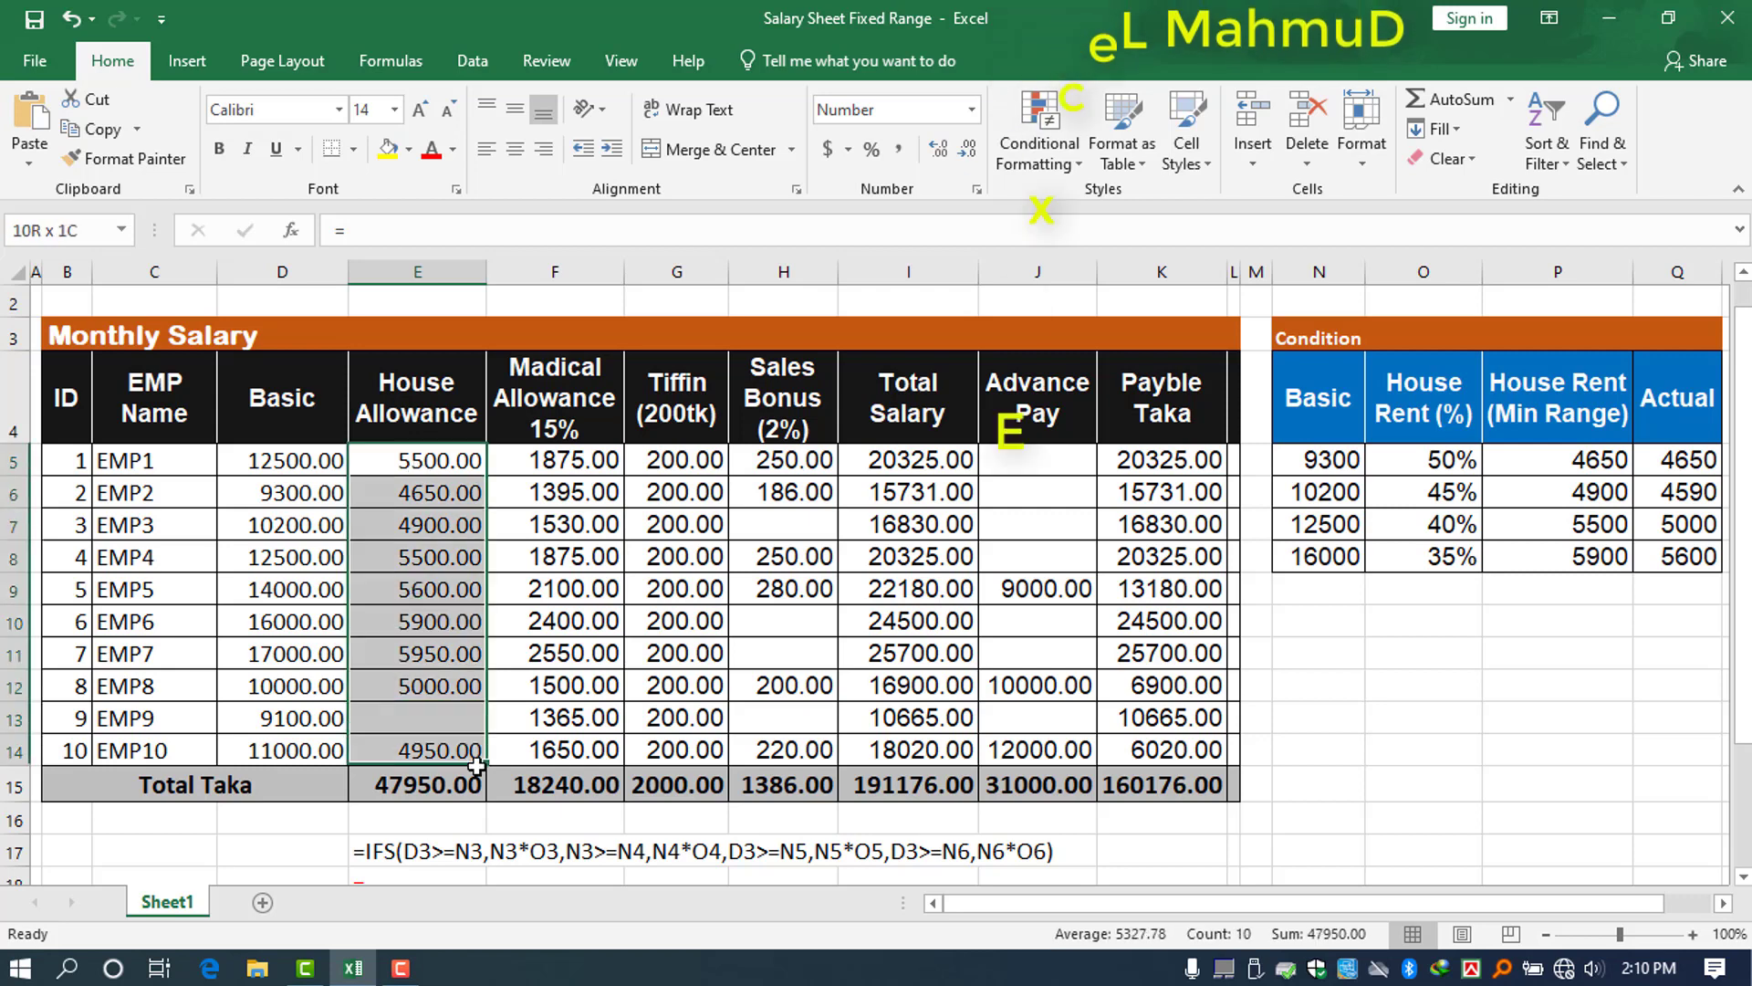
{"action": "left_click", "coordinate": [552, 717]}
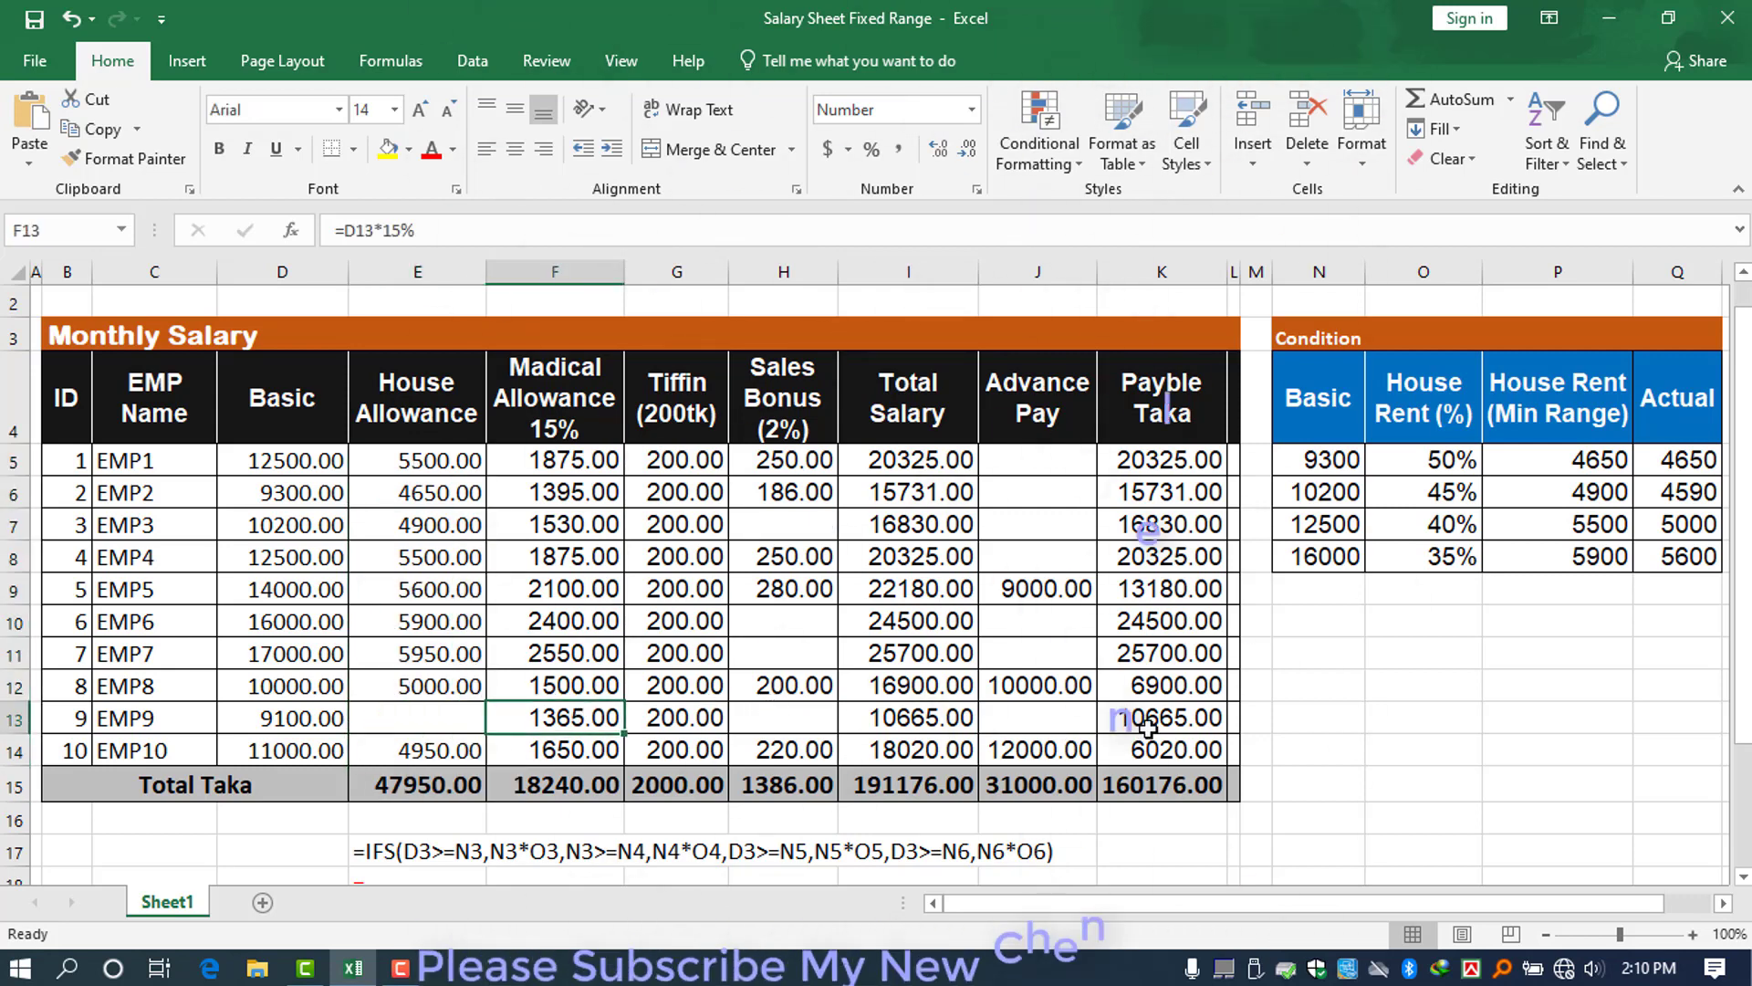
{"action": "left_click_drag", "start_coordinate": [1147, 728], "coordinate": [504, 716]}
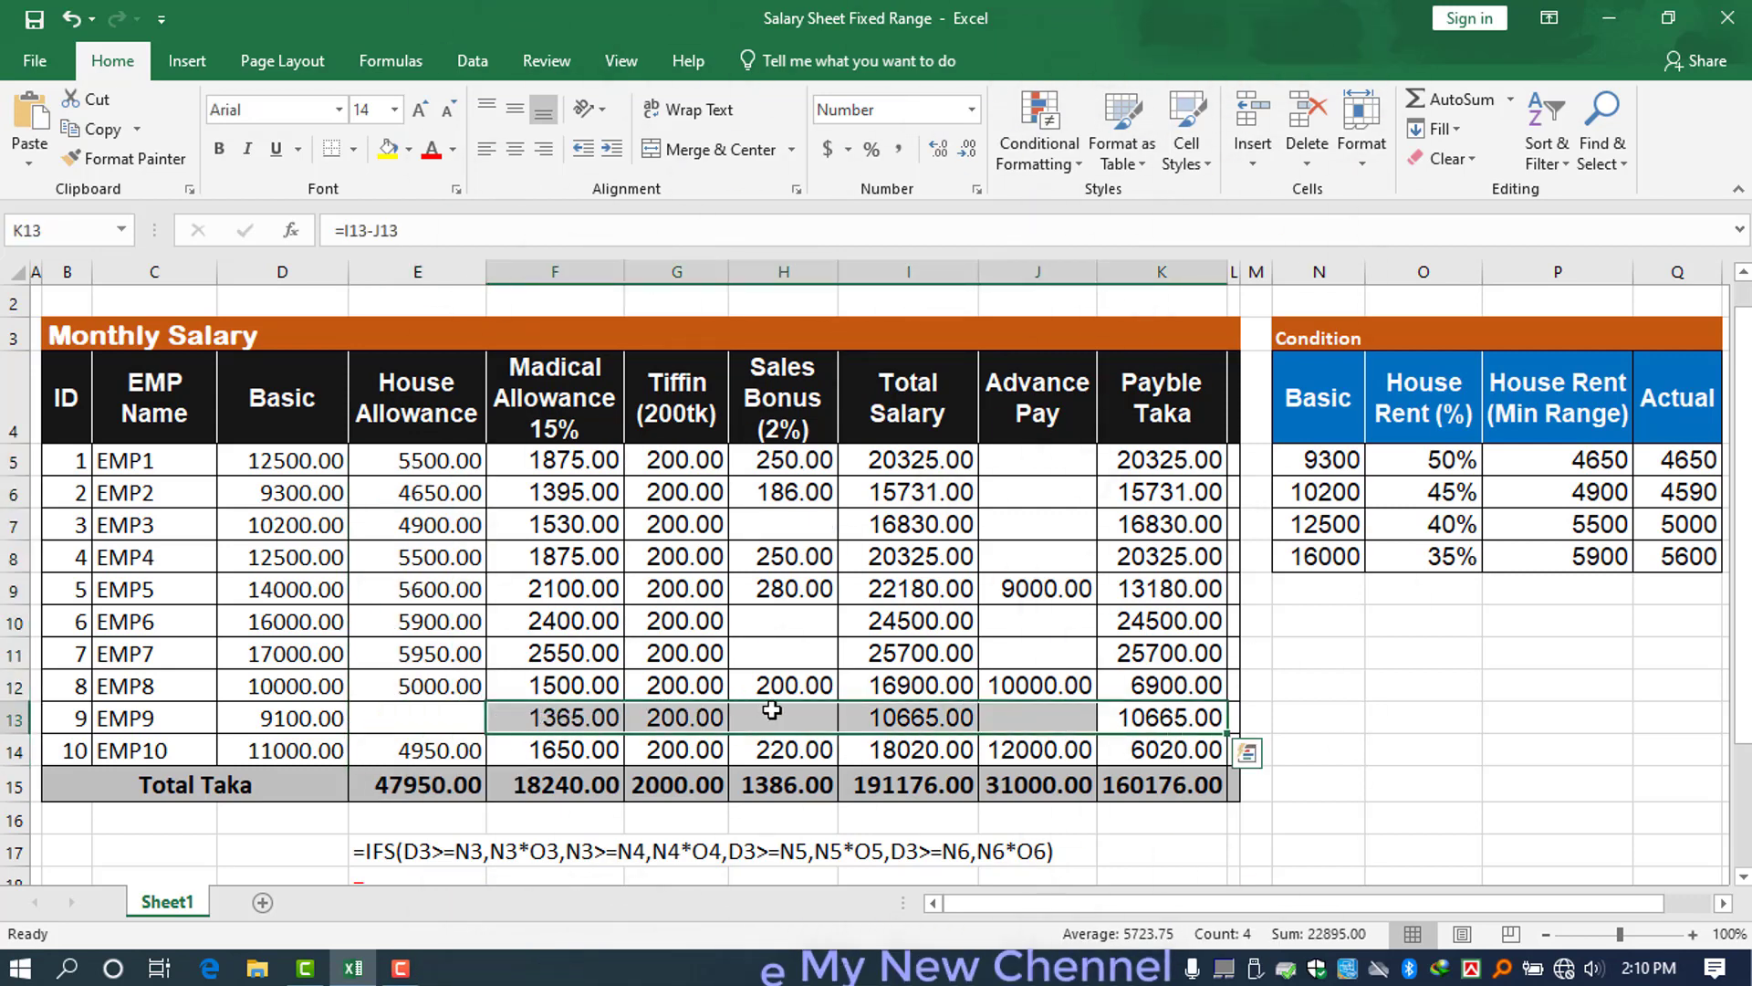
{"action": "left_click", "coordinate": [773, 710]}
{"action": "left_click", "coordinate": [420, 718]}
- Change EMP9's Basic in D13 from 9100 to 9300
{"action": "double_click", "coordinate": [287, 720]}
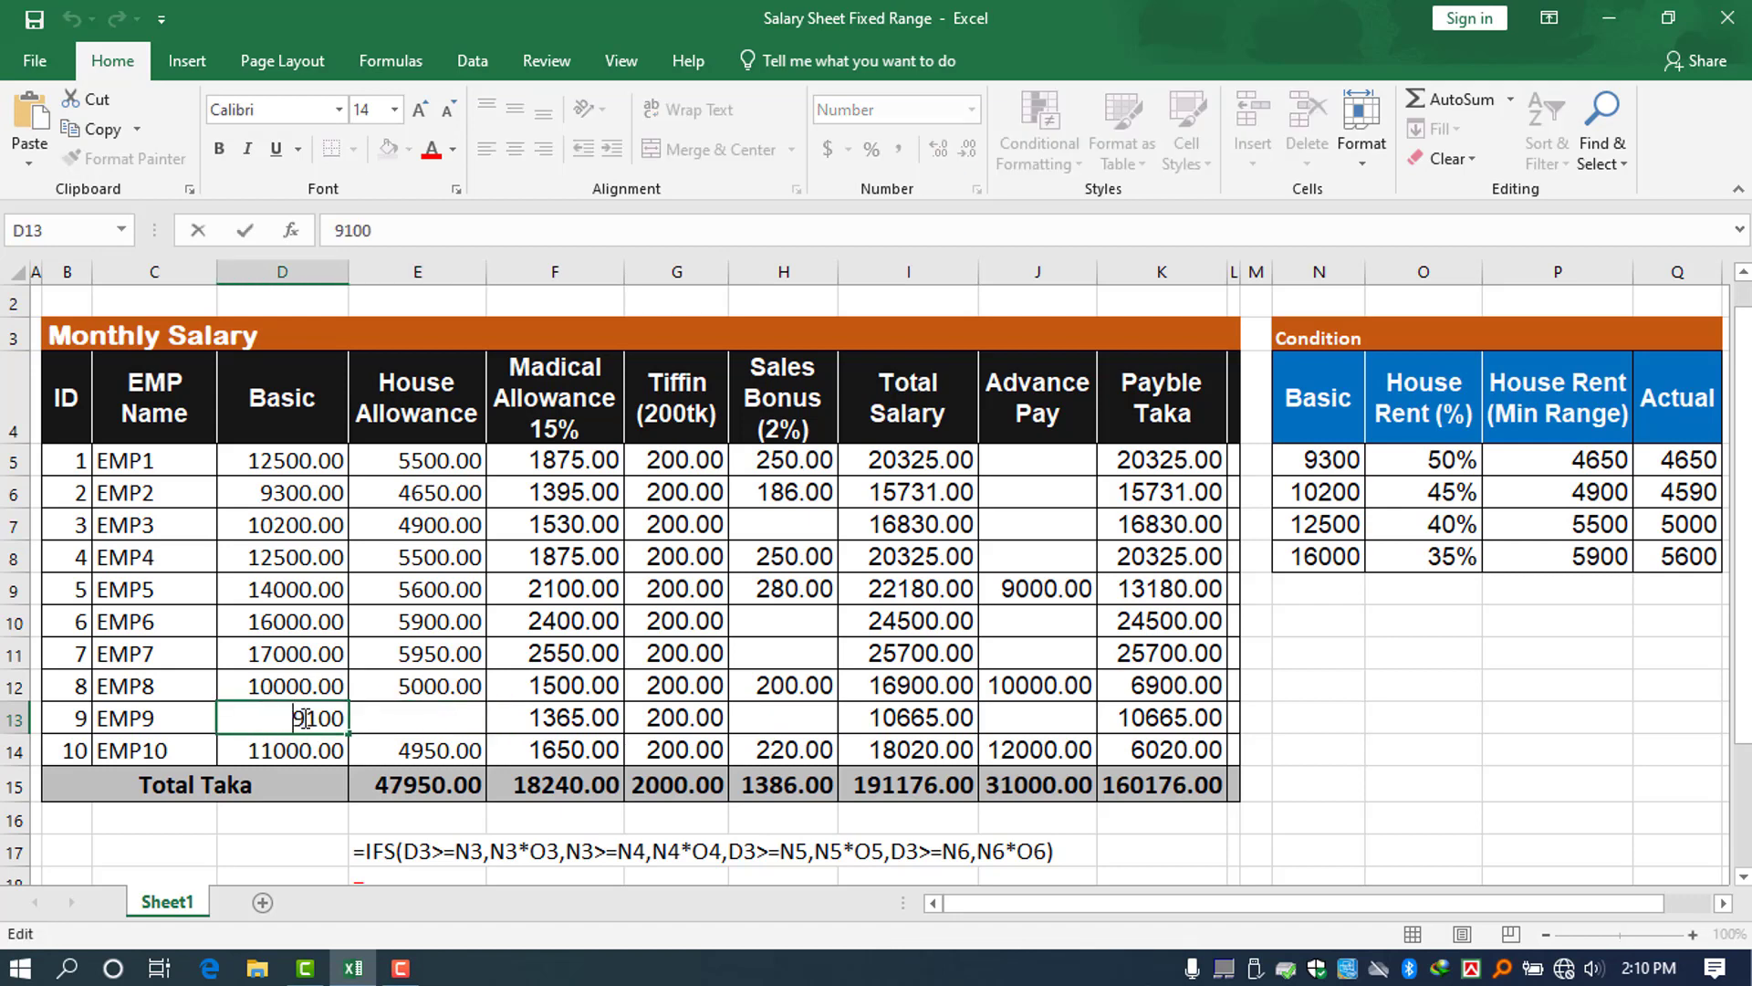
{"action": "left_click_drag", "start_coordinate": [308, 719], "coordinate": [319, 719]}
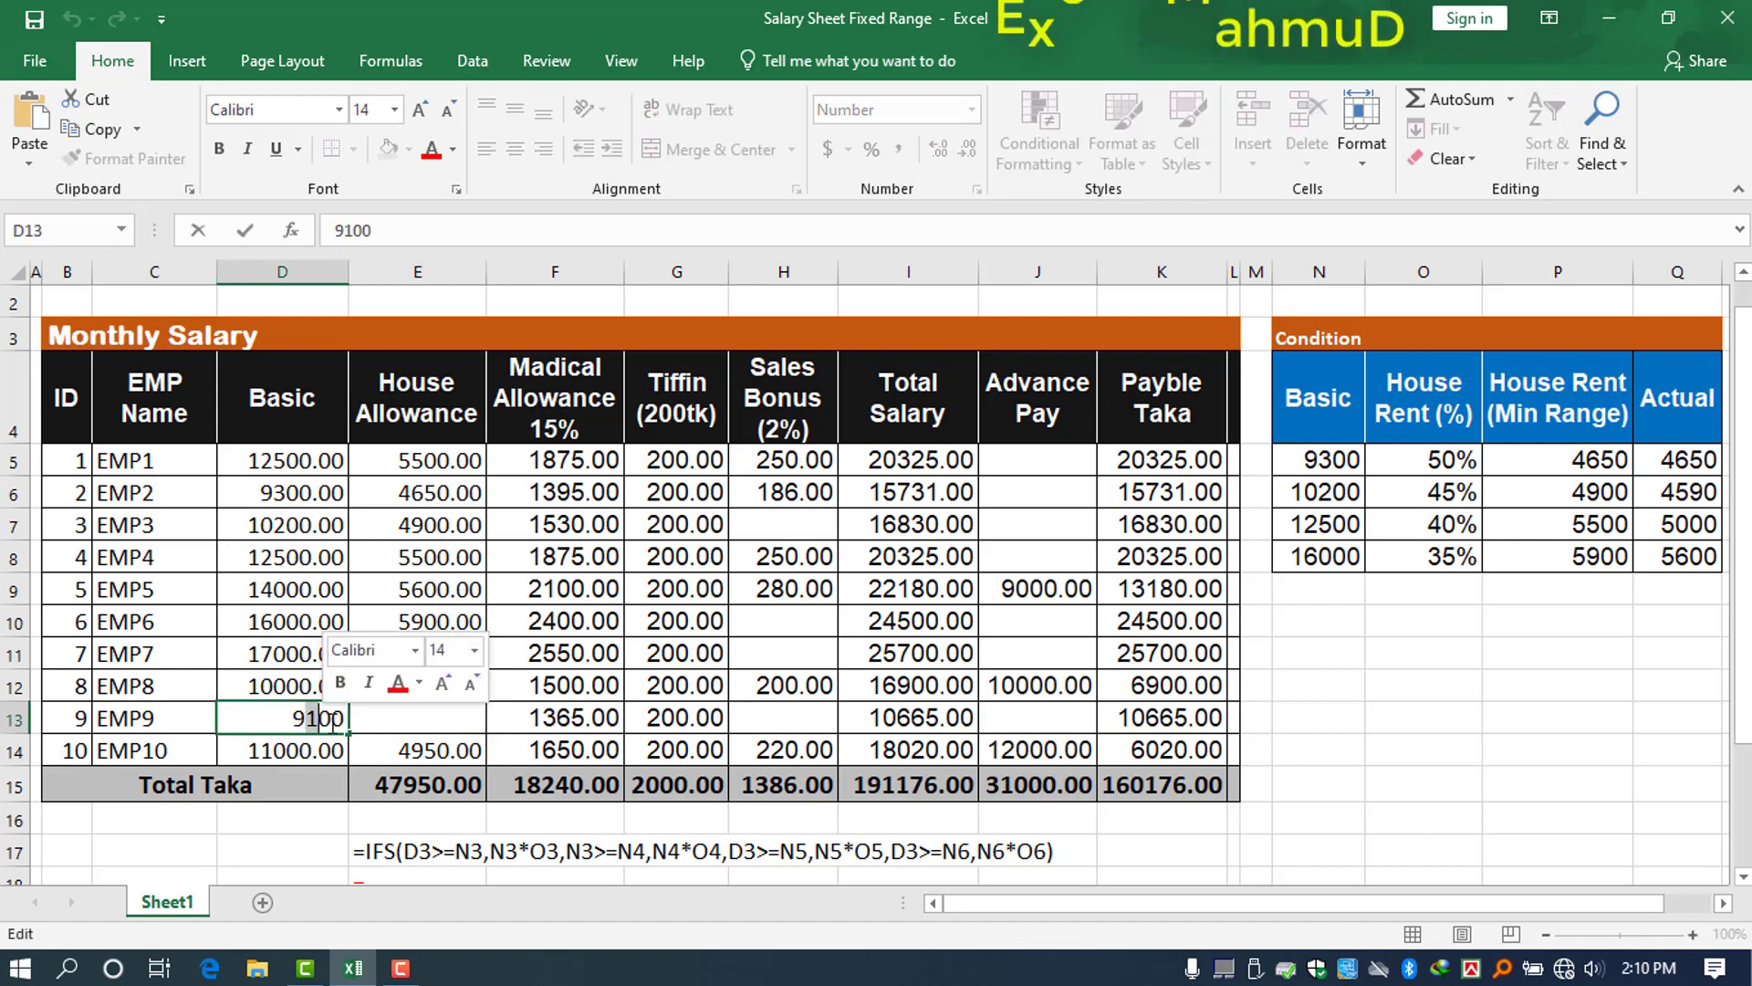
{"action": "type", "text": "3"}
{"action": "key", "text": "Return"}
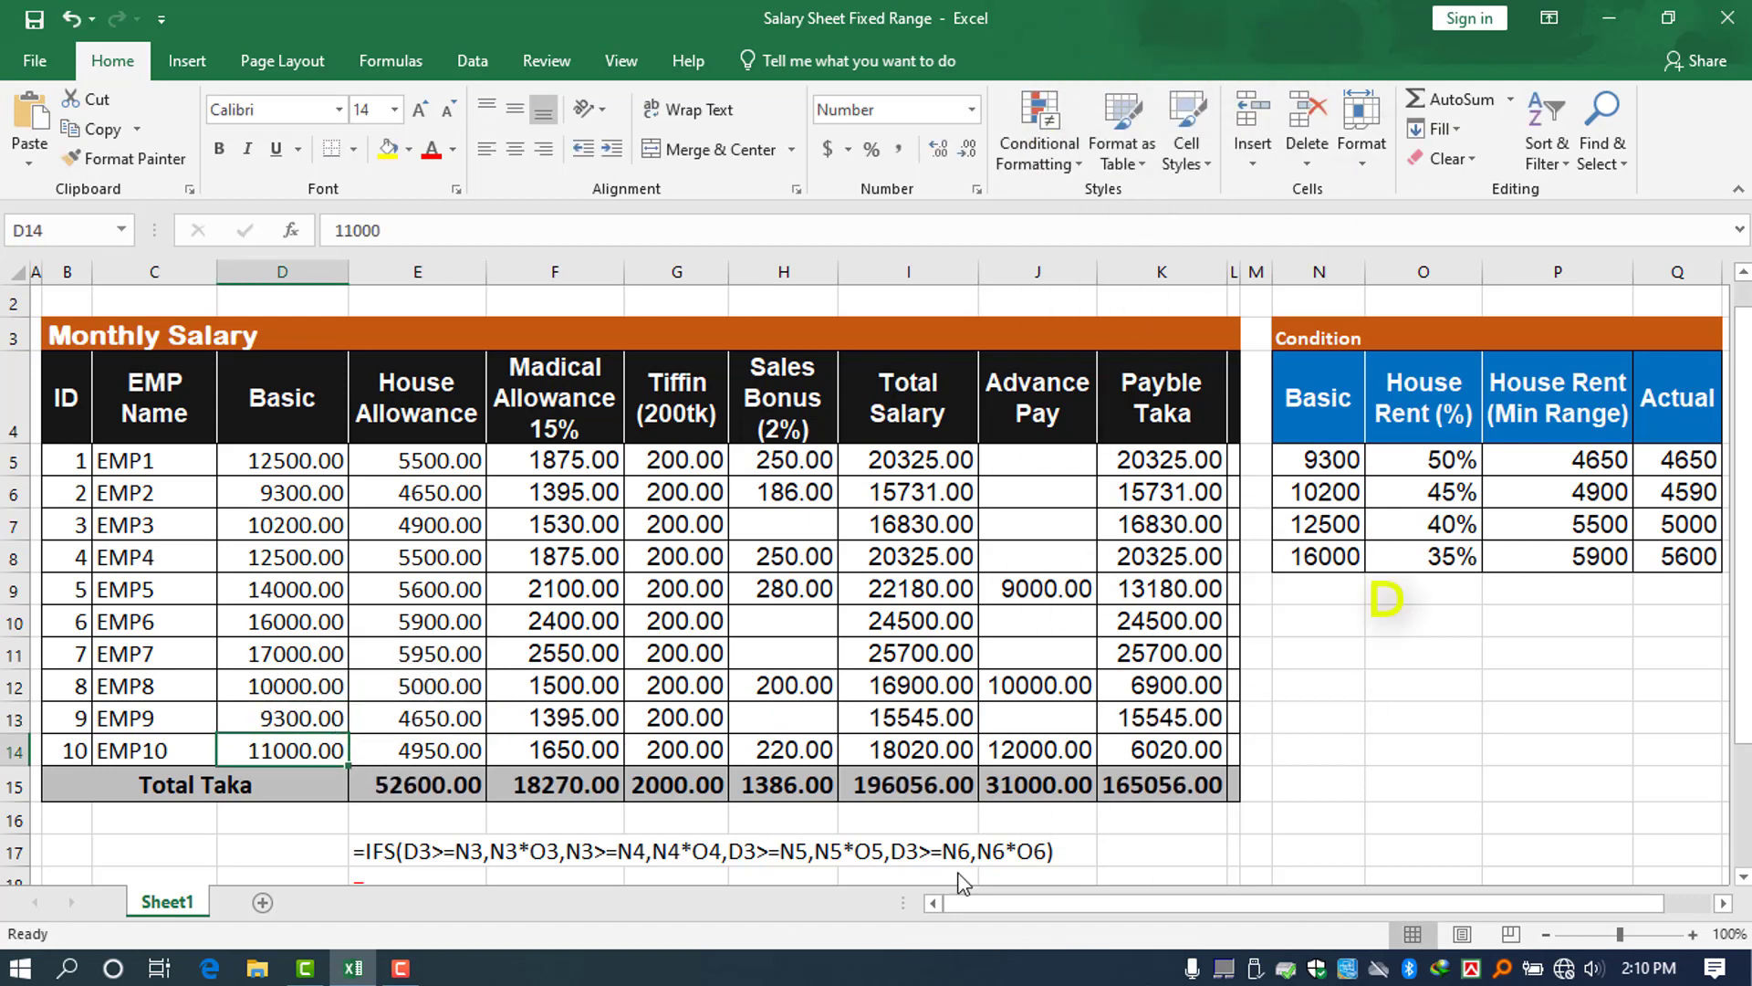
- Select the updated totals and the Basic through Sales Bonus data to review the recalculated figures
{"action": "left_click_drag", "start_coordinate": [400, 789], "coordinate": [769, 784]}
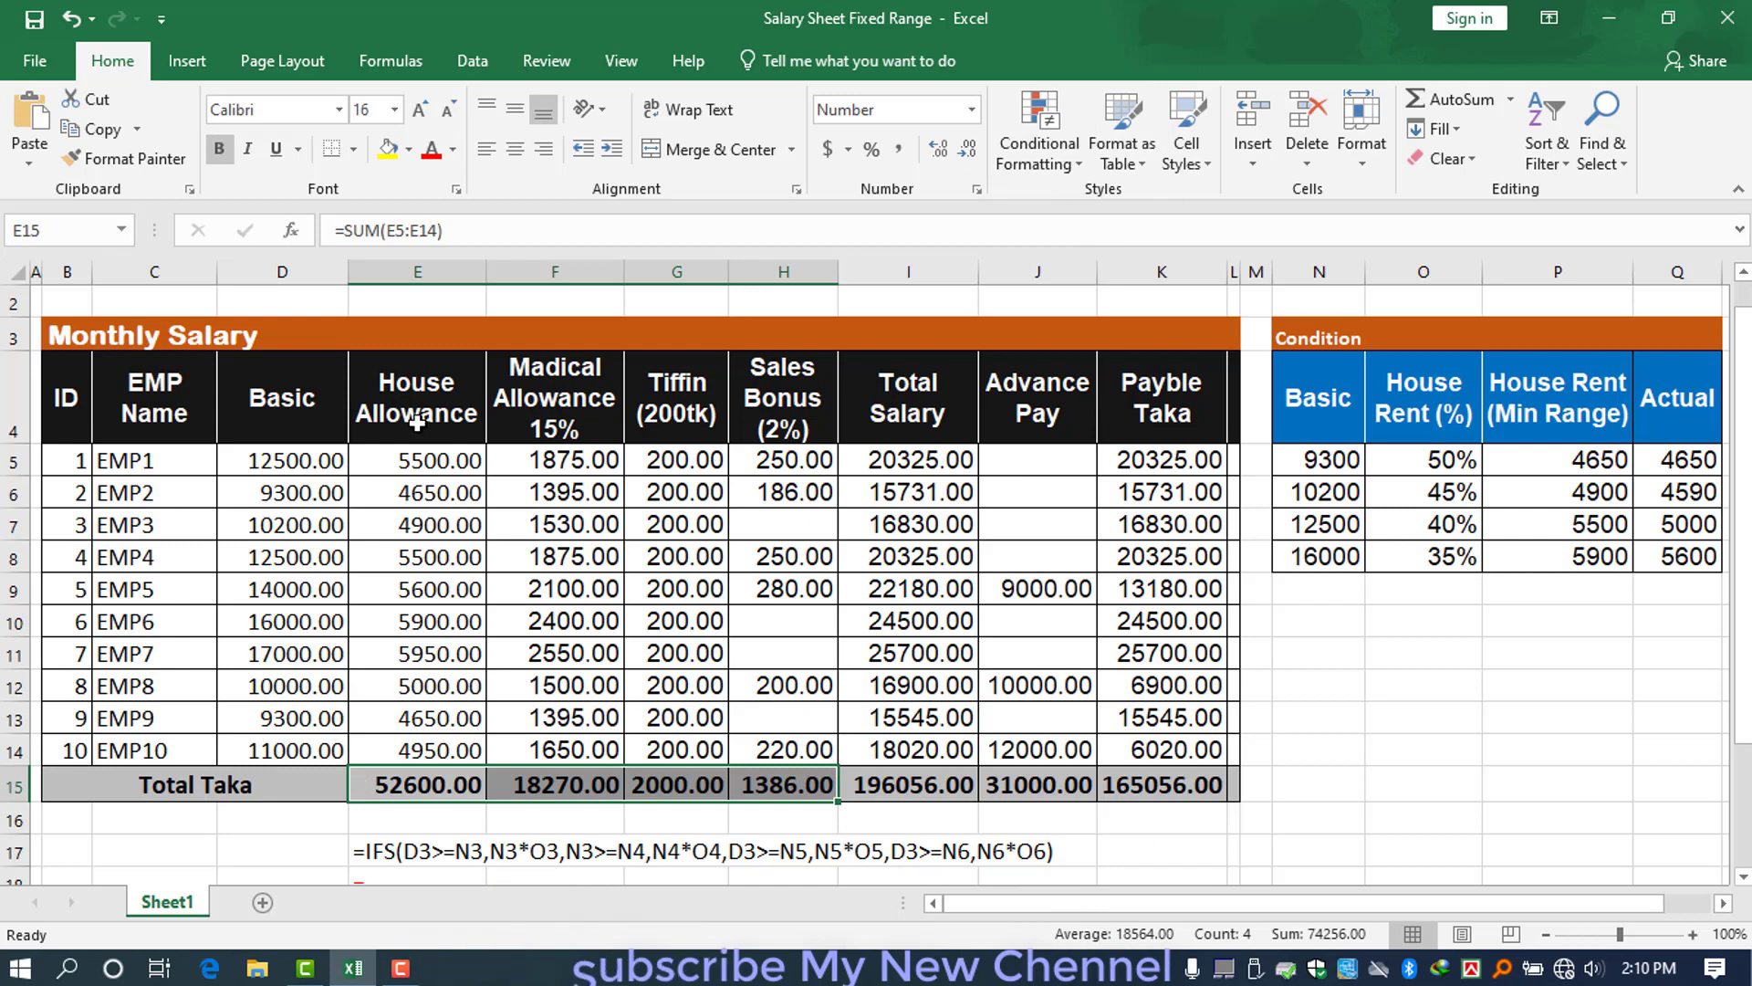
{"action": "left_click_drag", "start_coordinate": [295, 467], "coordinate": [794, 750]}
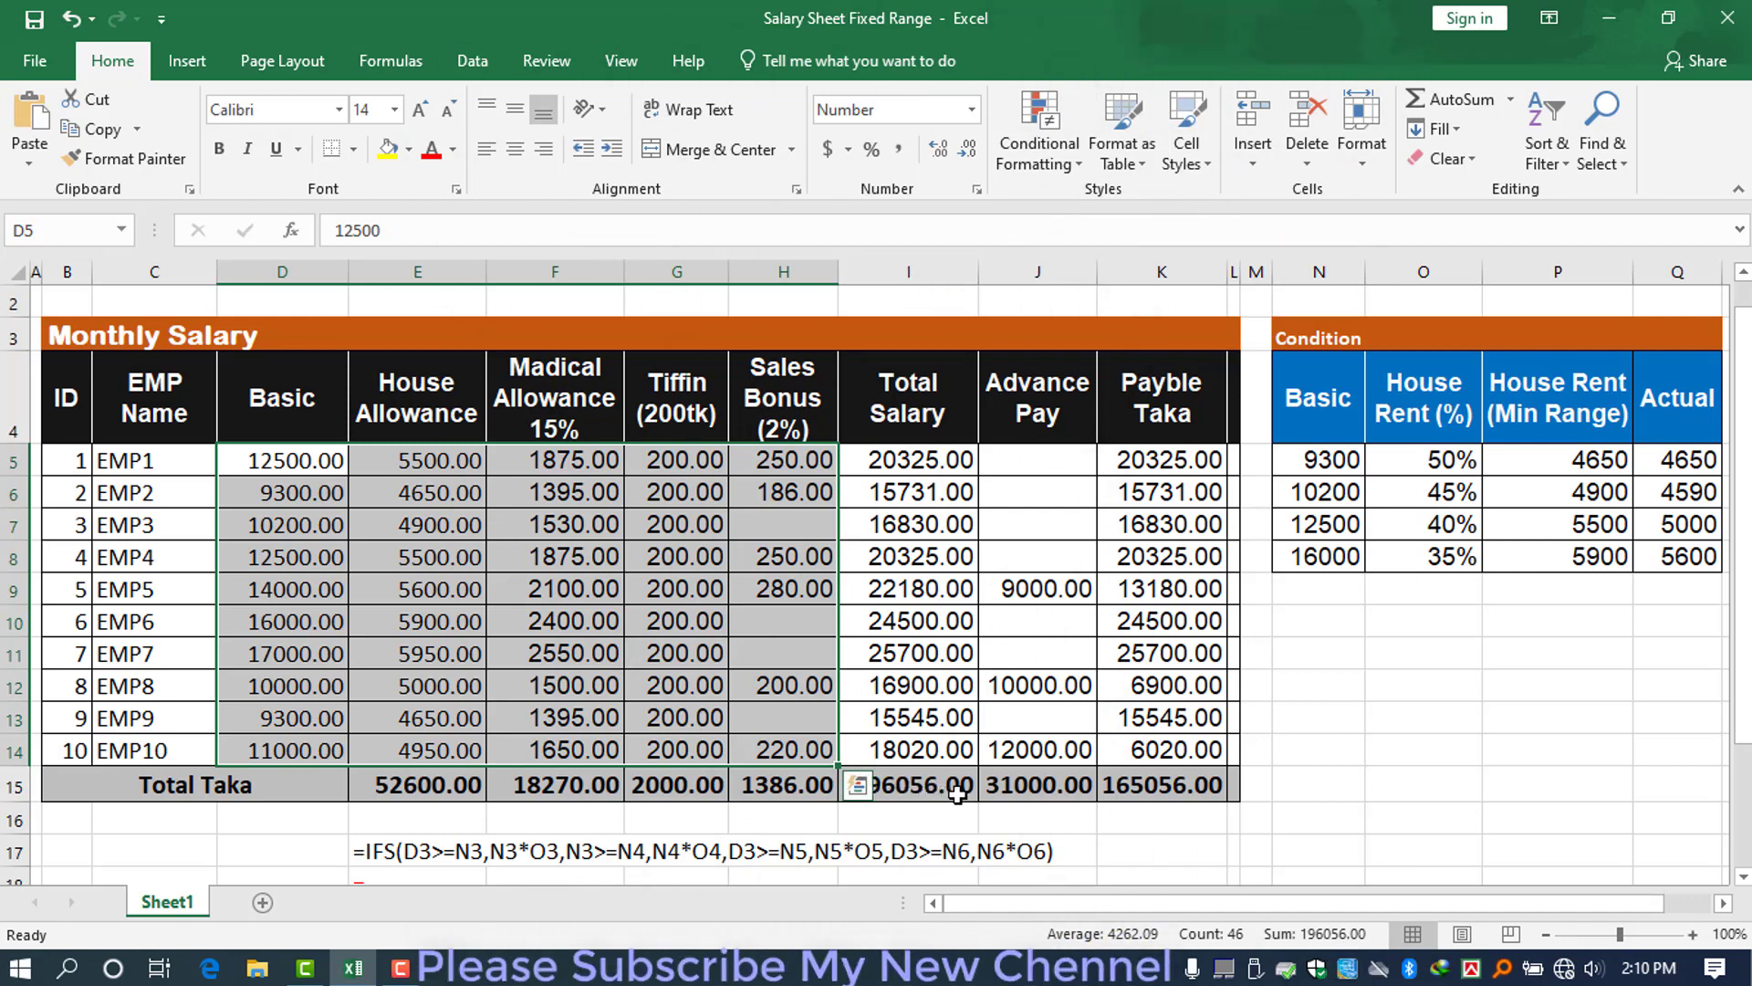
{"action": "left_click", "coordinate": [1415, 773]}
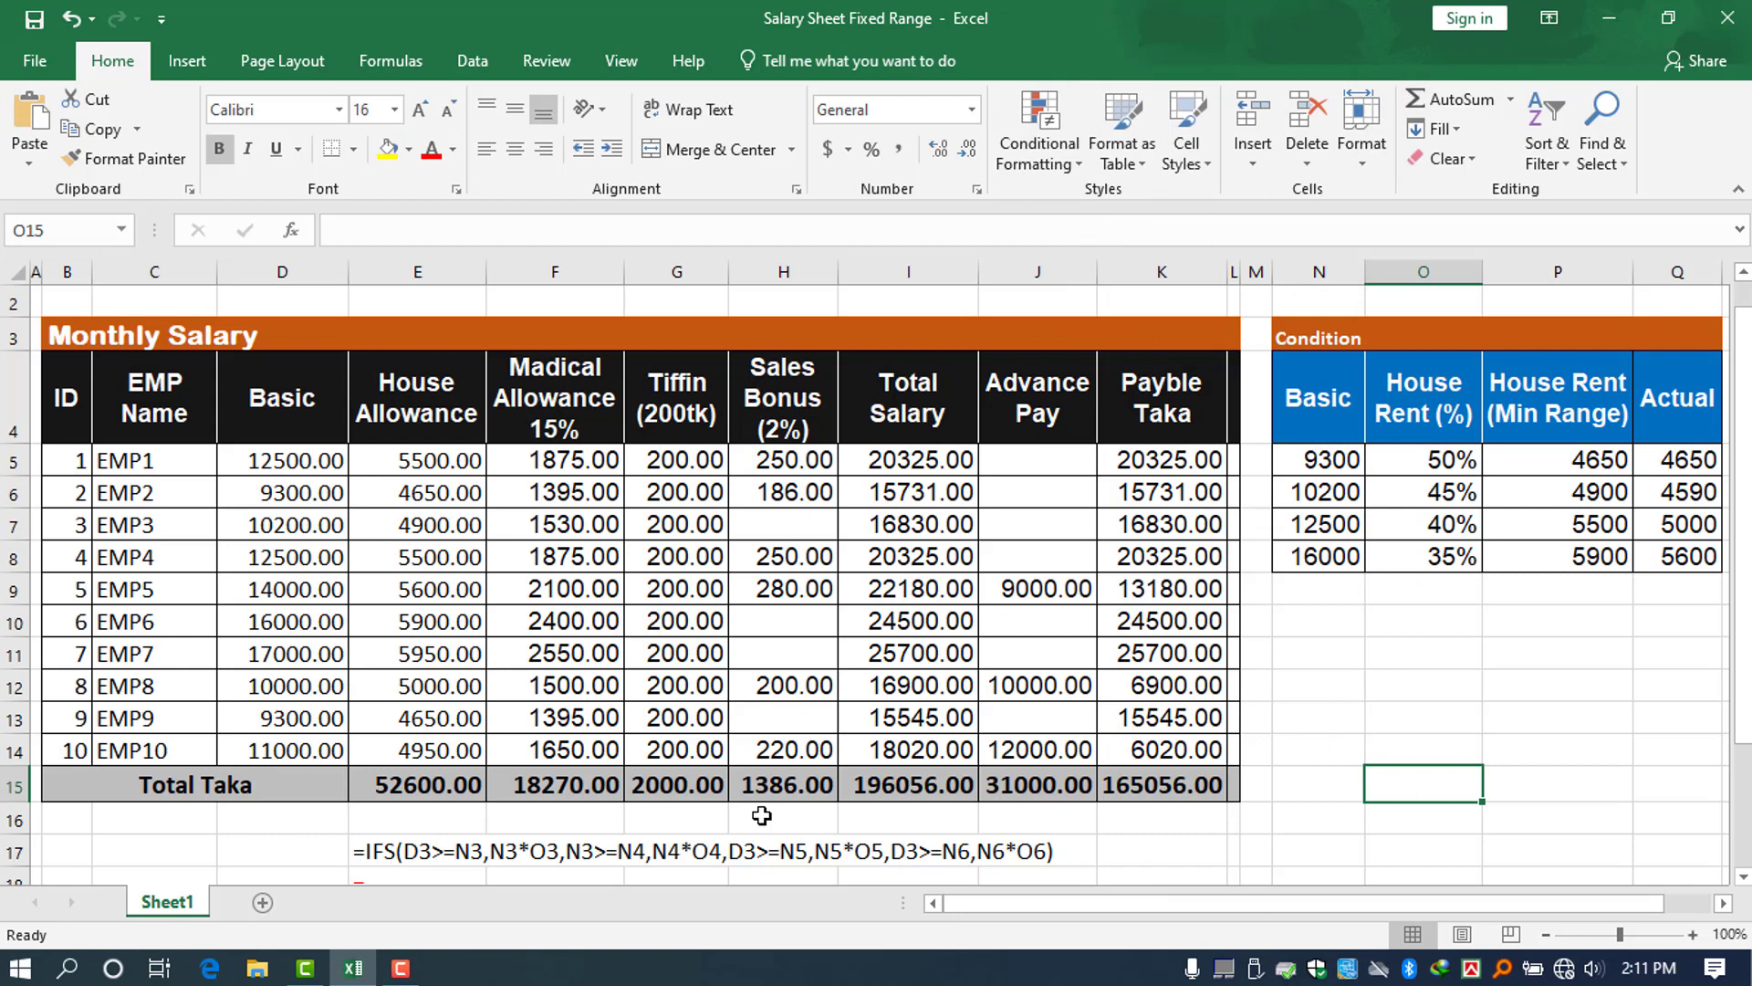
{"action": "left_click_drag", "start_coordinate": [1296, 338], "coordinate": [1680, 553]}
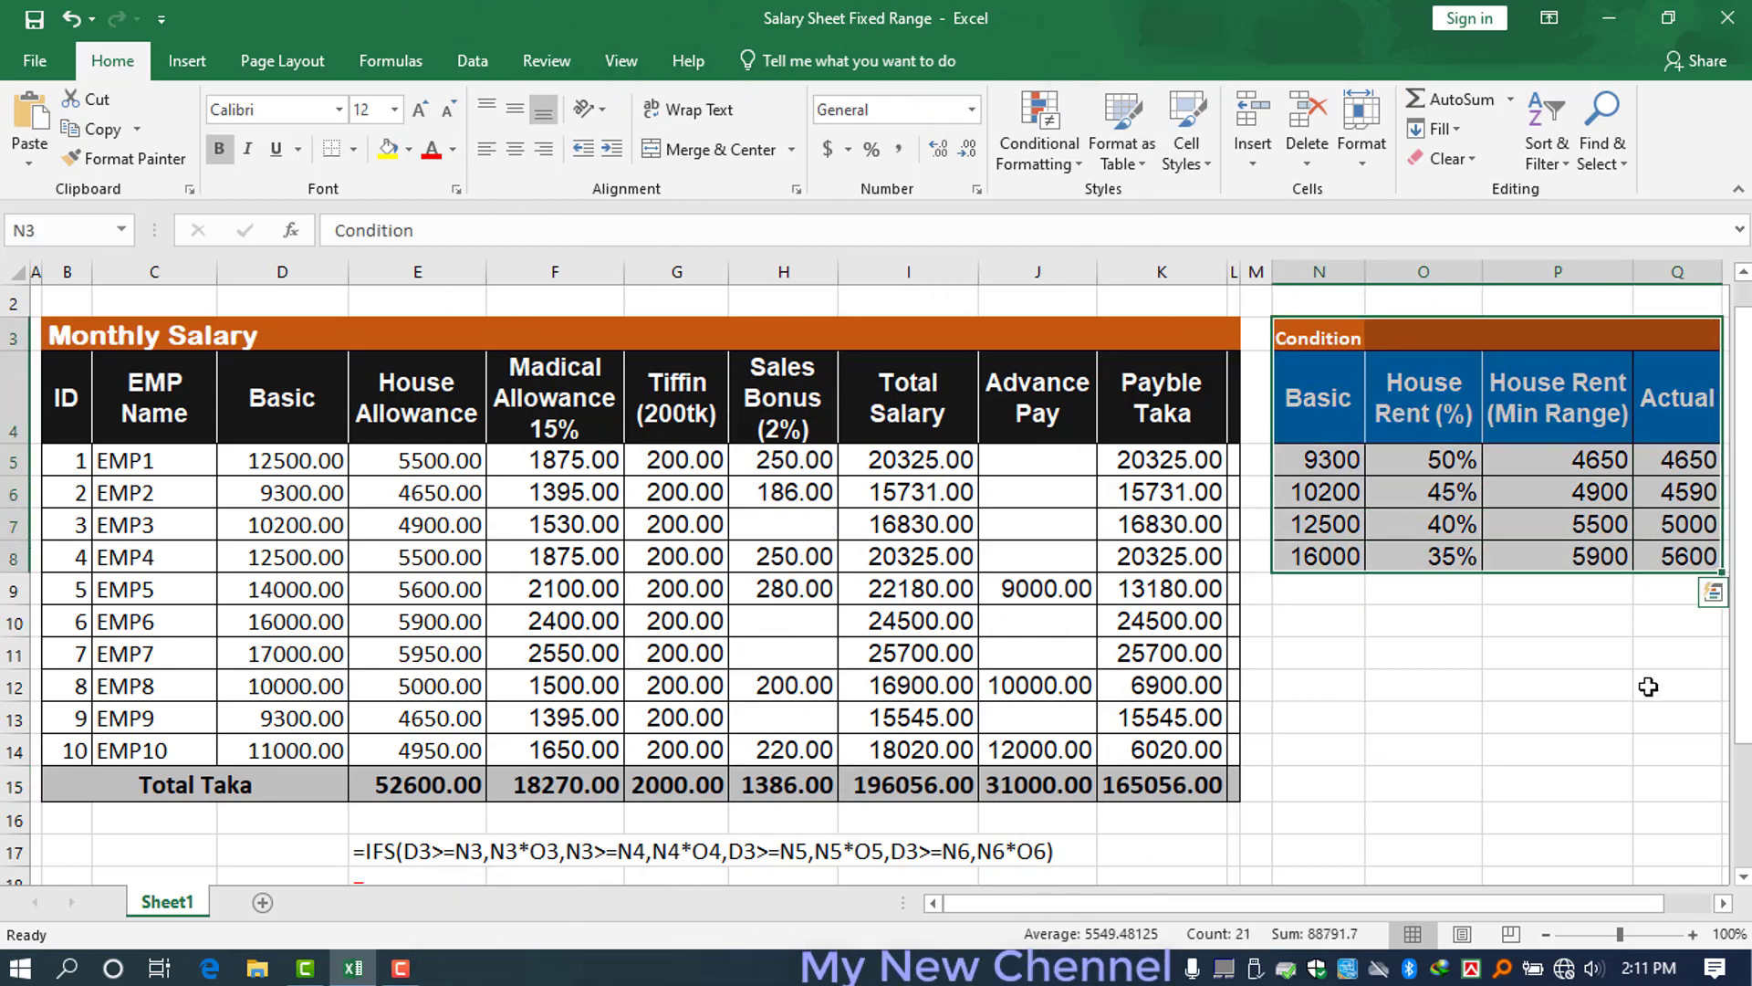
{"action": "left_click", "coordinate": [1345, 458]}
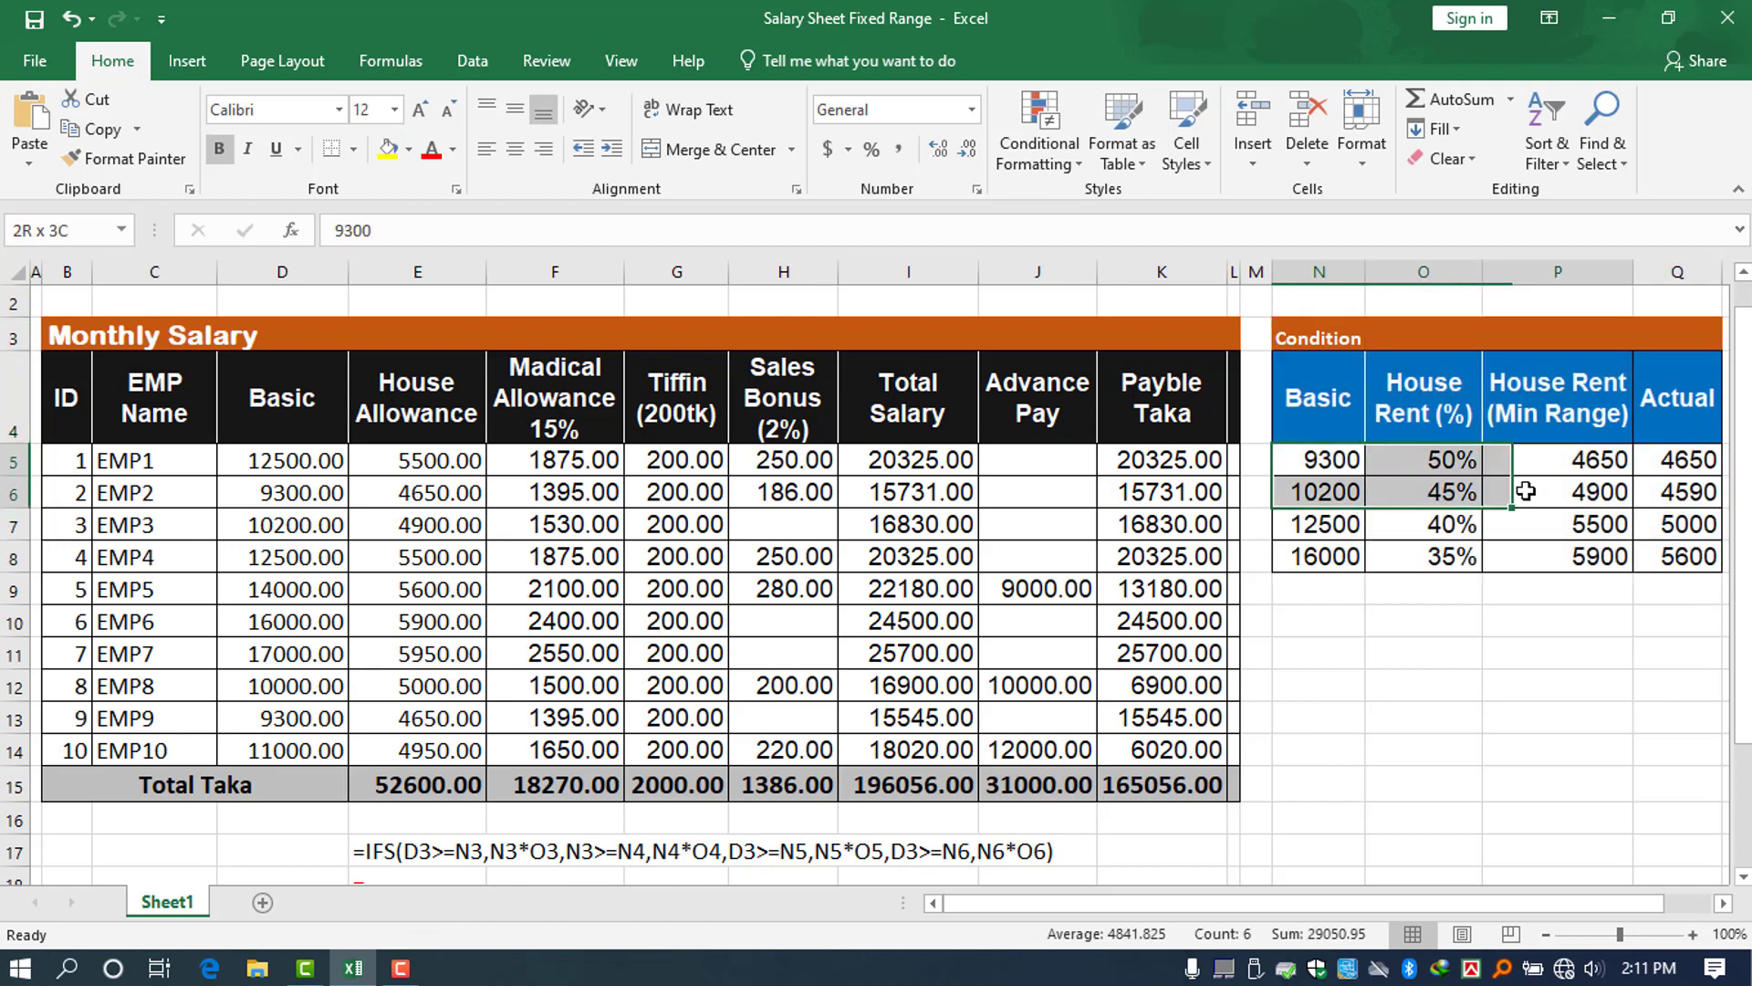
{"action": "mouse_move", "coordinate": [1679, 459]}
{"action": "left_mouse_down"}
{"action": "mouse_move", "coordinate": [1707, 593]}
{"action": "mouse_move", "coordinate": [1714, 552]}
{"action": "left_mouse_up"}
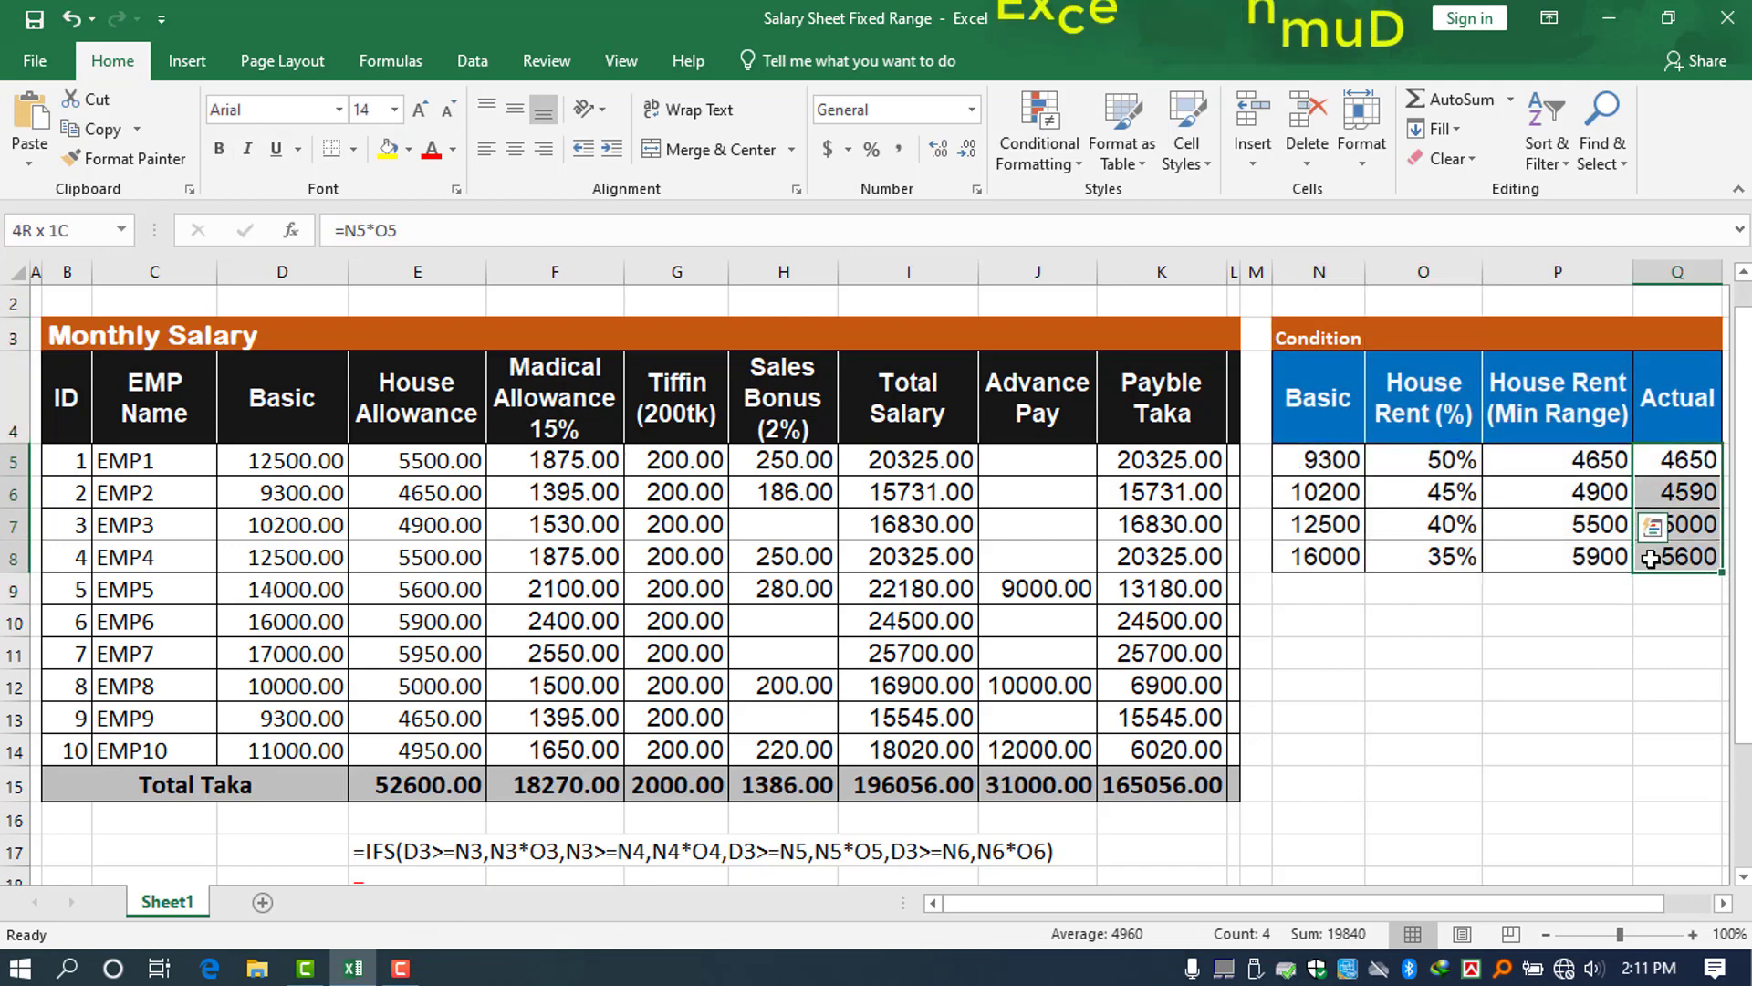
{"action": "left_click_drag", "start_coordinate": [1309, 460], "coordinate": [1543, 553]}
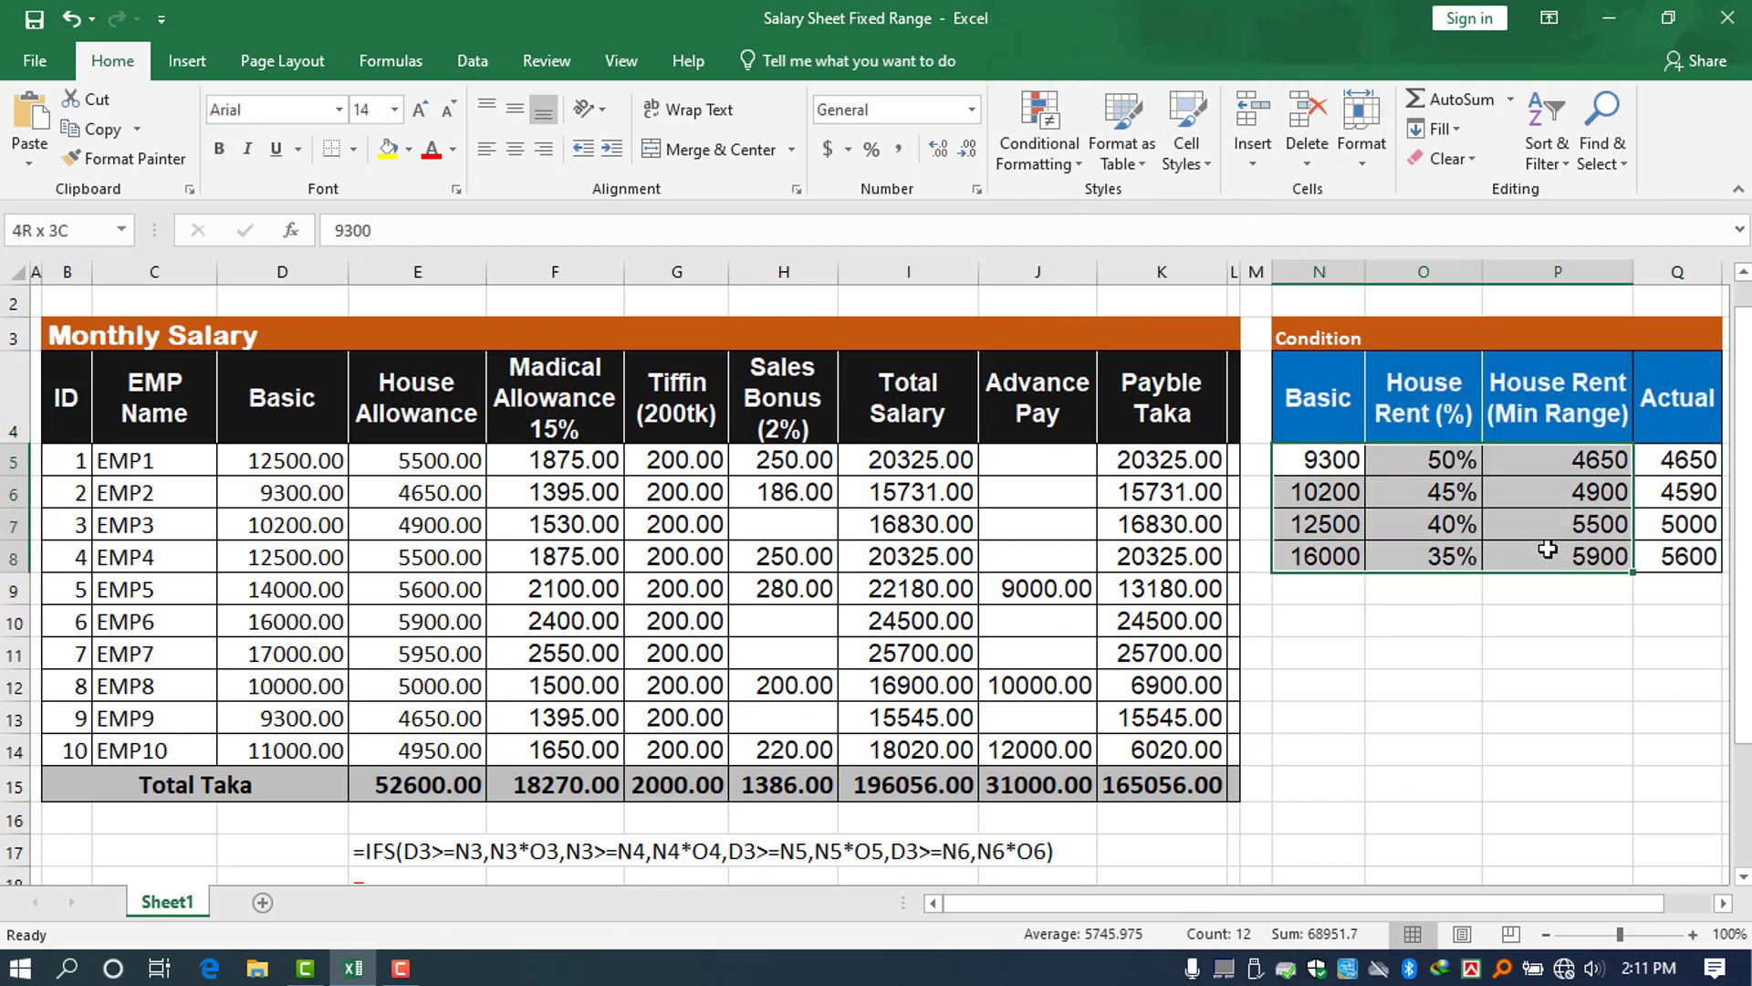
{"action": "left_click", "coordinate": [1558, 652]}
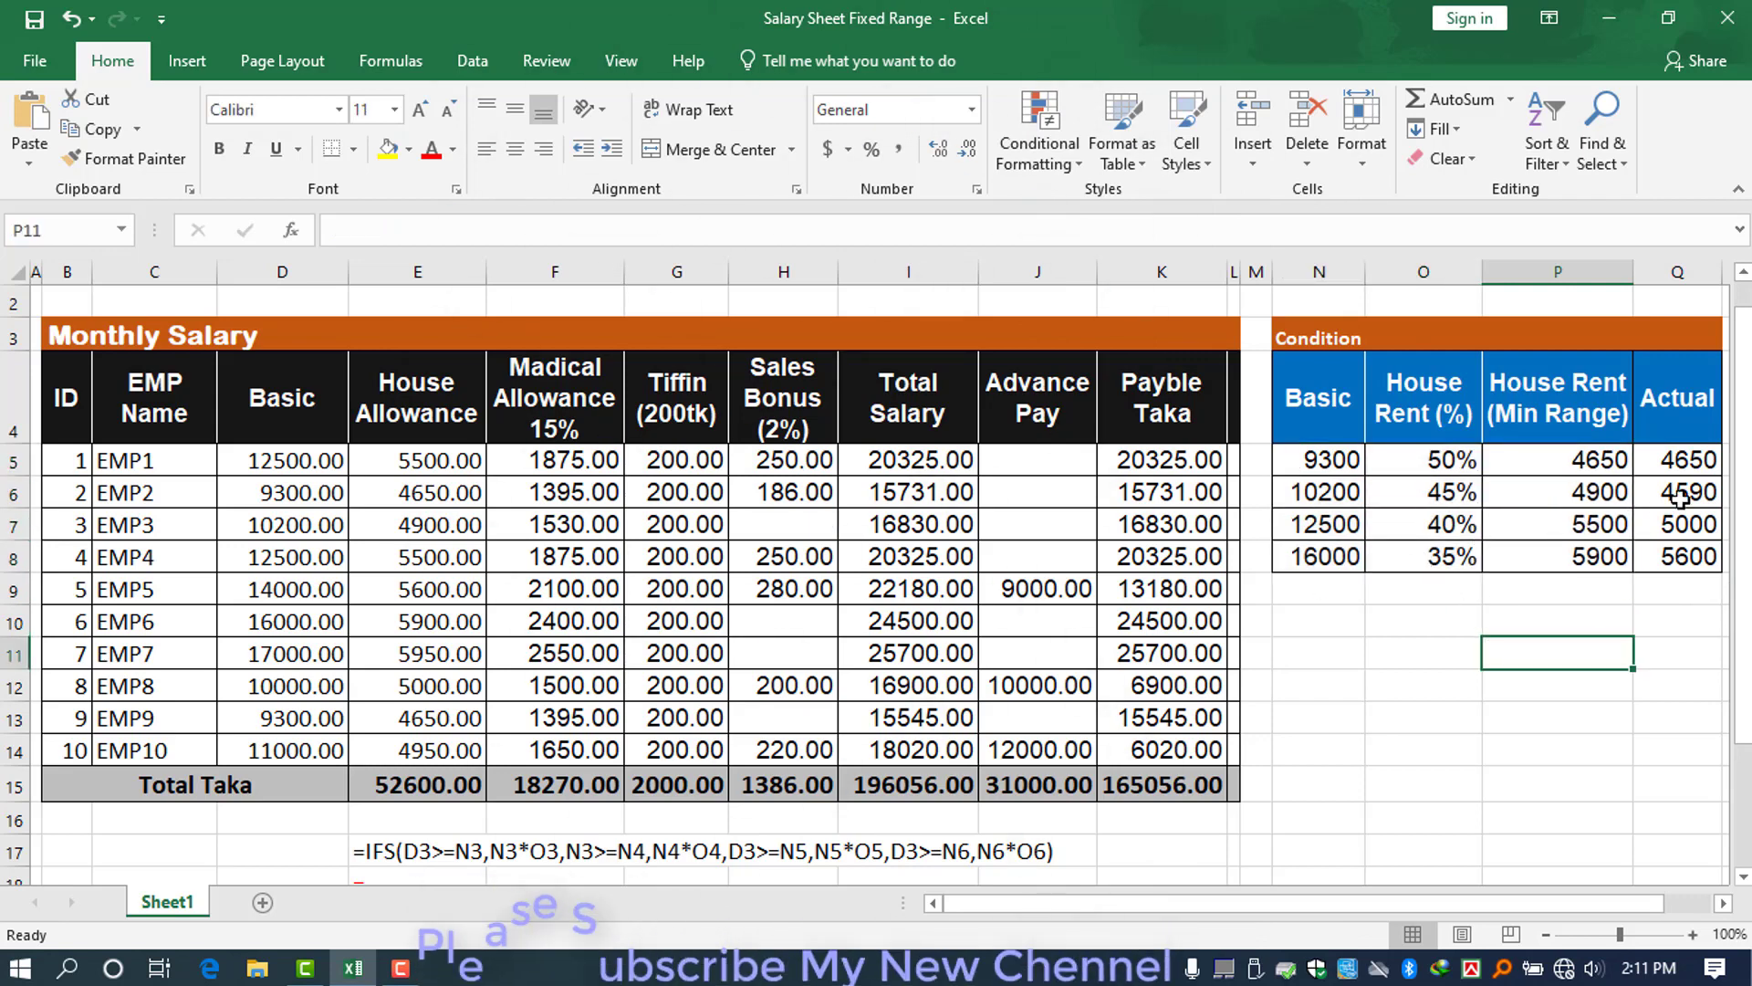
{"action": "left_click_drag", "start_coordinate": [1689, 459], "coordinate": [1714, 548]}
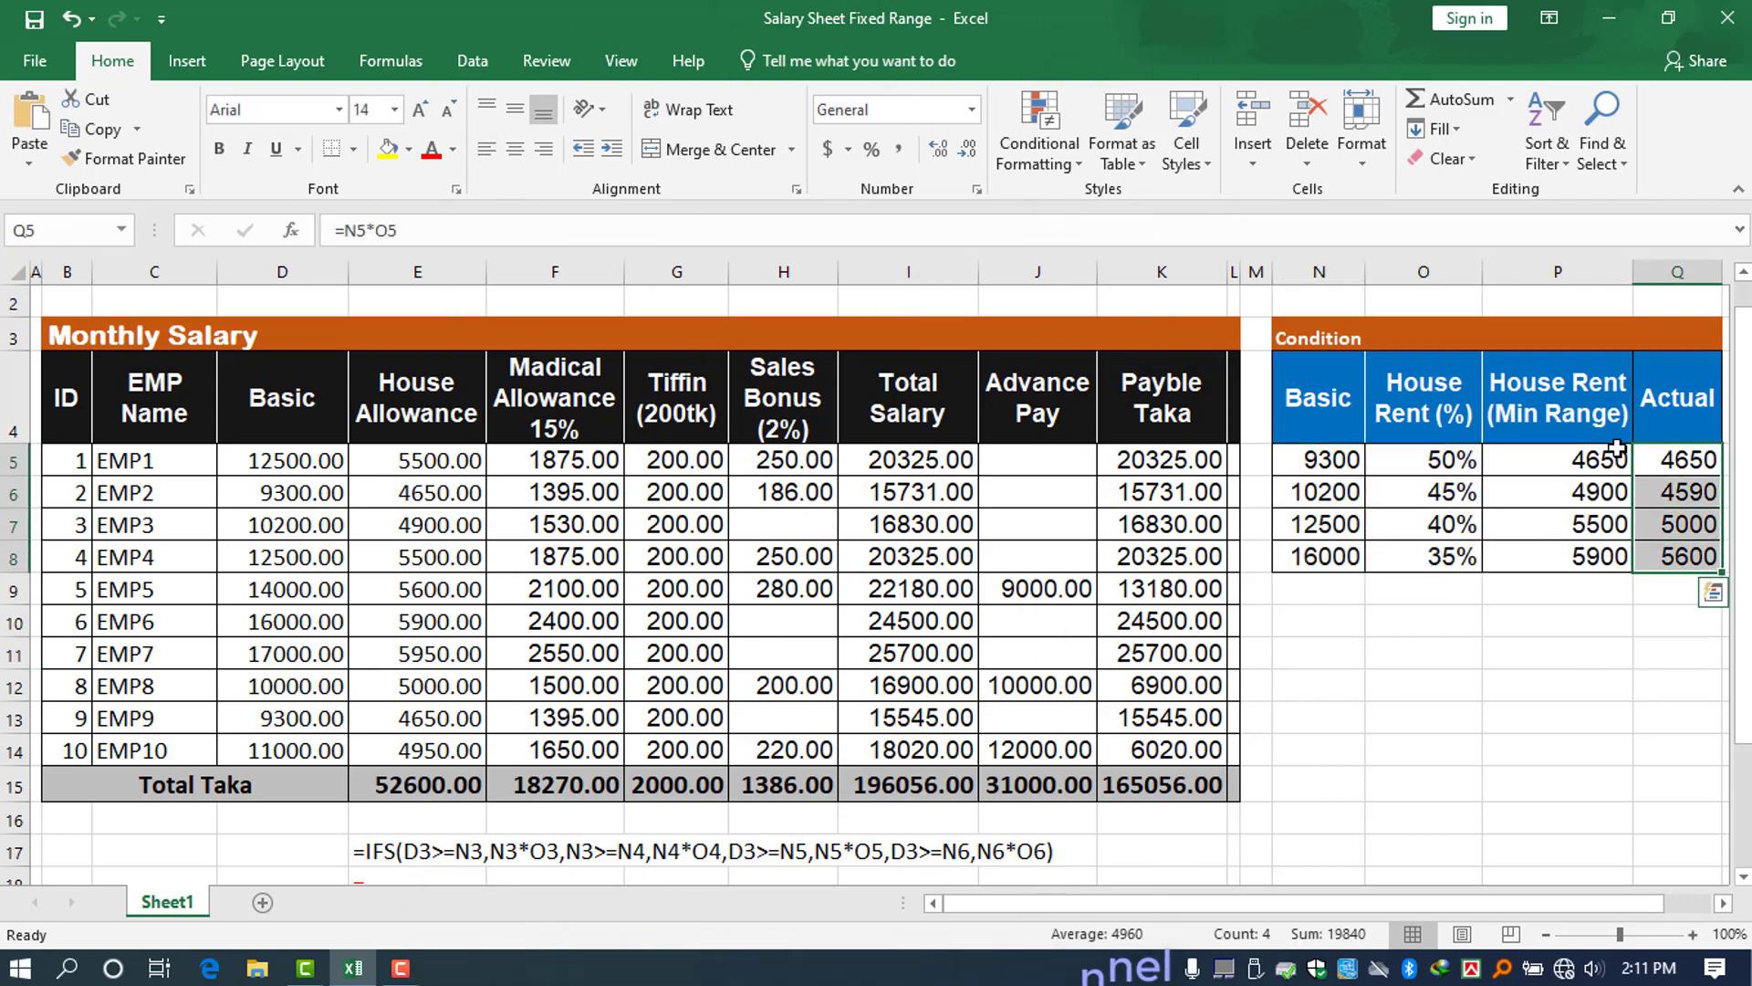
{"action": "left_click_drag", "start_coordinate": [1617, 448], "coordinate": [1606, 556]}
{"action": "left_click_drag", "start_coordinate": [1657, 750], "coordinate": [1656, 720]}
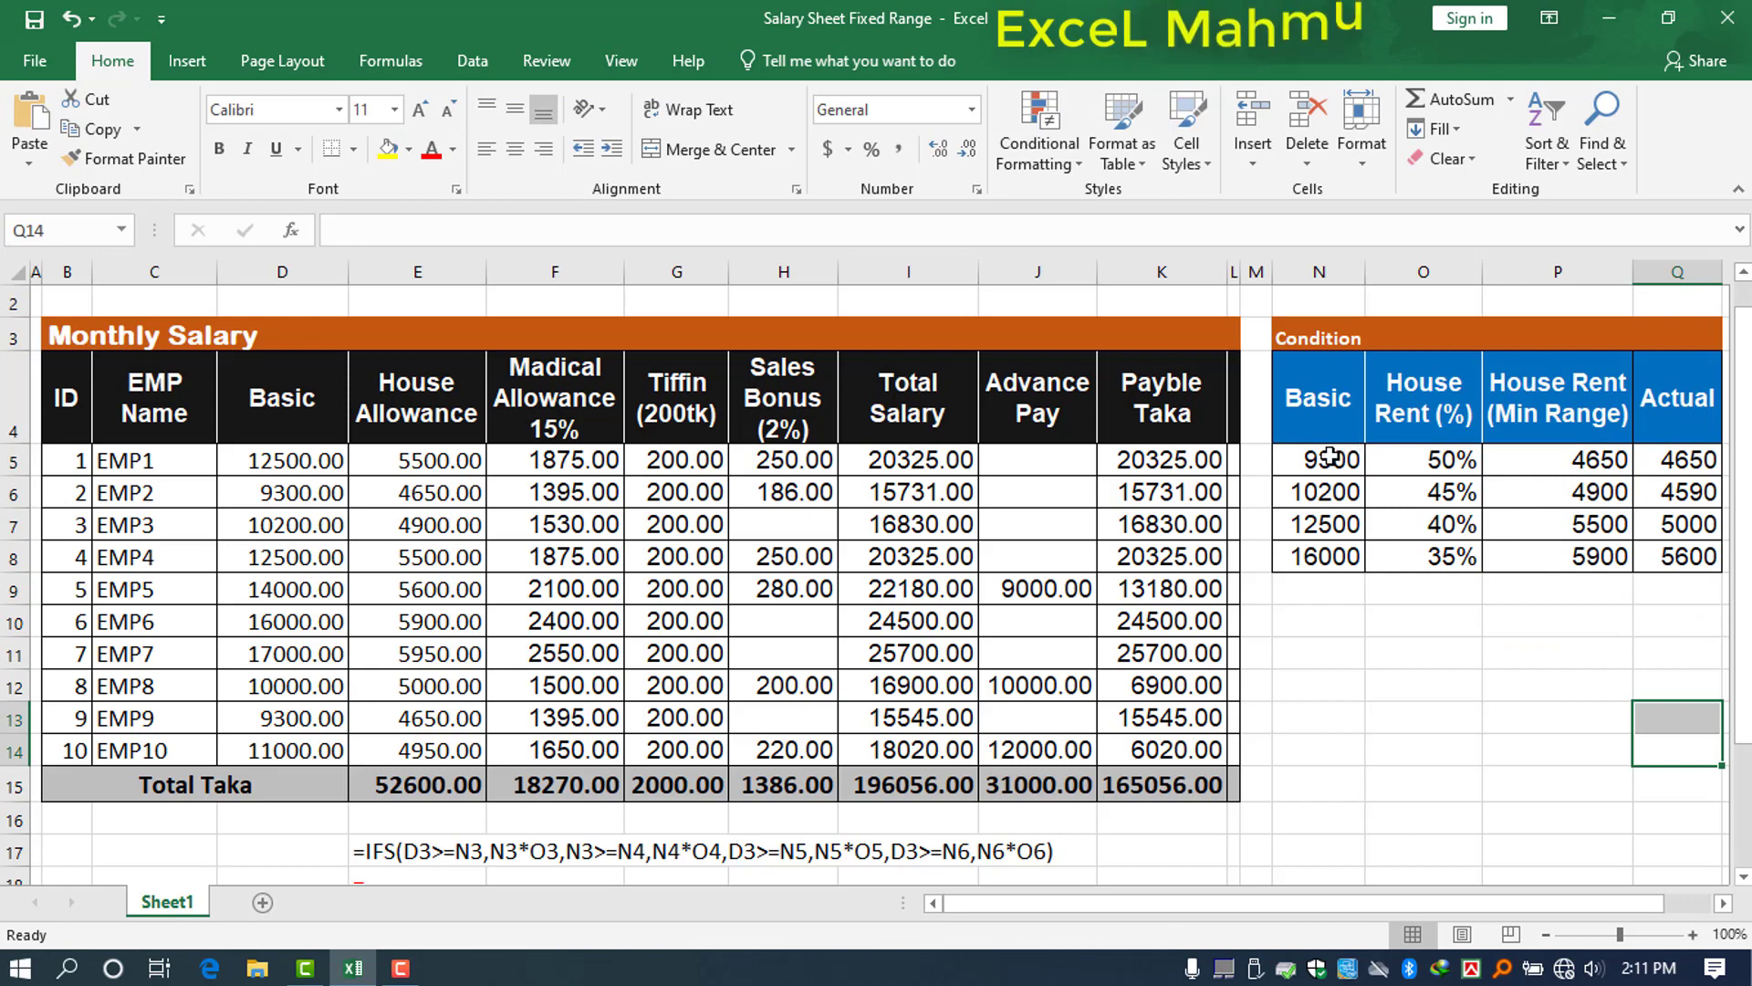
{"action": "mouse_move", "coordinate": [1331, 457]}
{"action": "left_mouse_down"}
{"action": "mouse_move", "coordinate": [1570, 460]}
{"action": "mouse_move", "coordinate": [1611, 557]}
{"action": "left_mouse_up"}
{"action": "left_click_drag", "start_coordinate": [1323, 556], "coordinate": [1580, 558]}
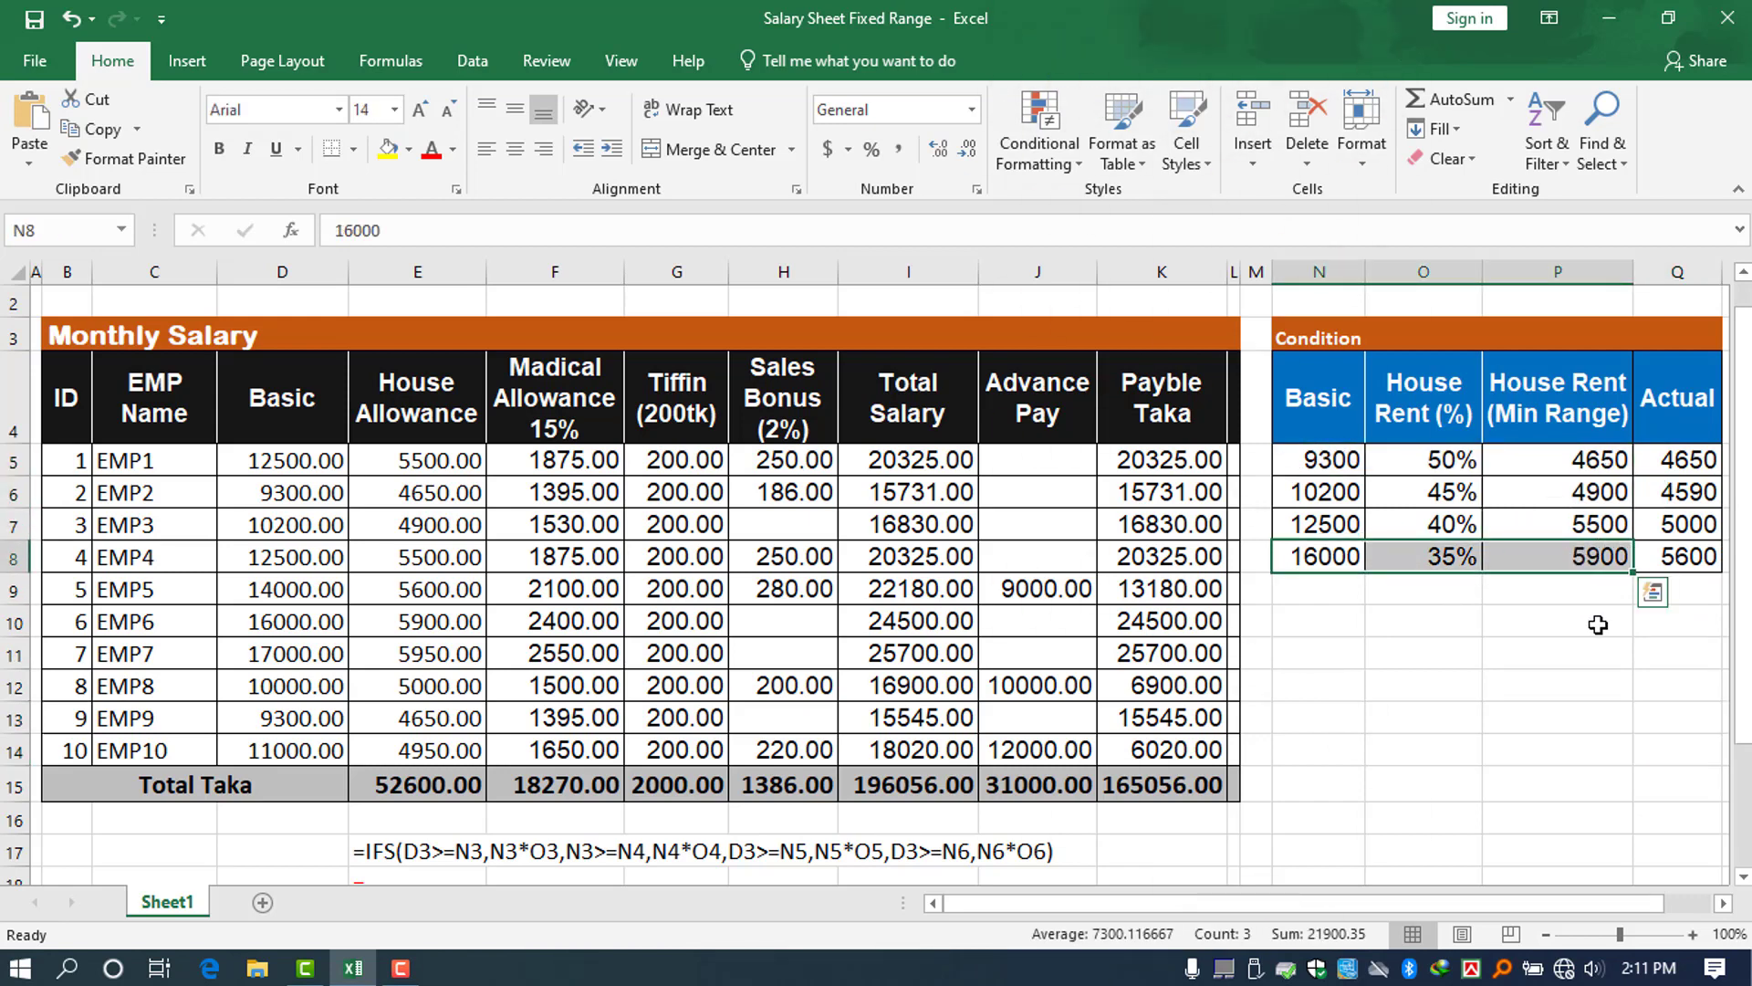
{"action": "left_click", "coordinate": [1652, 549]}
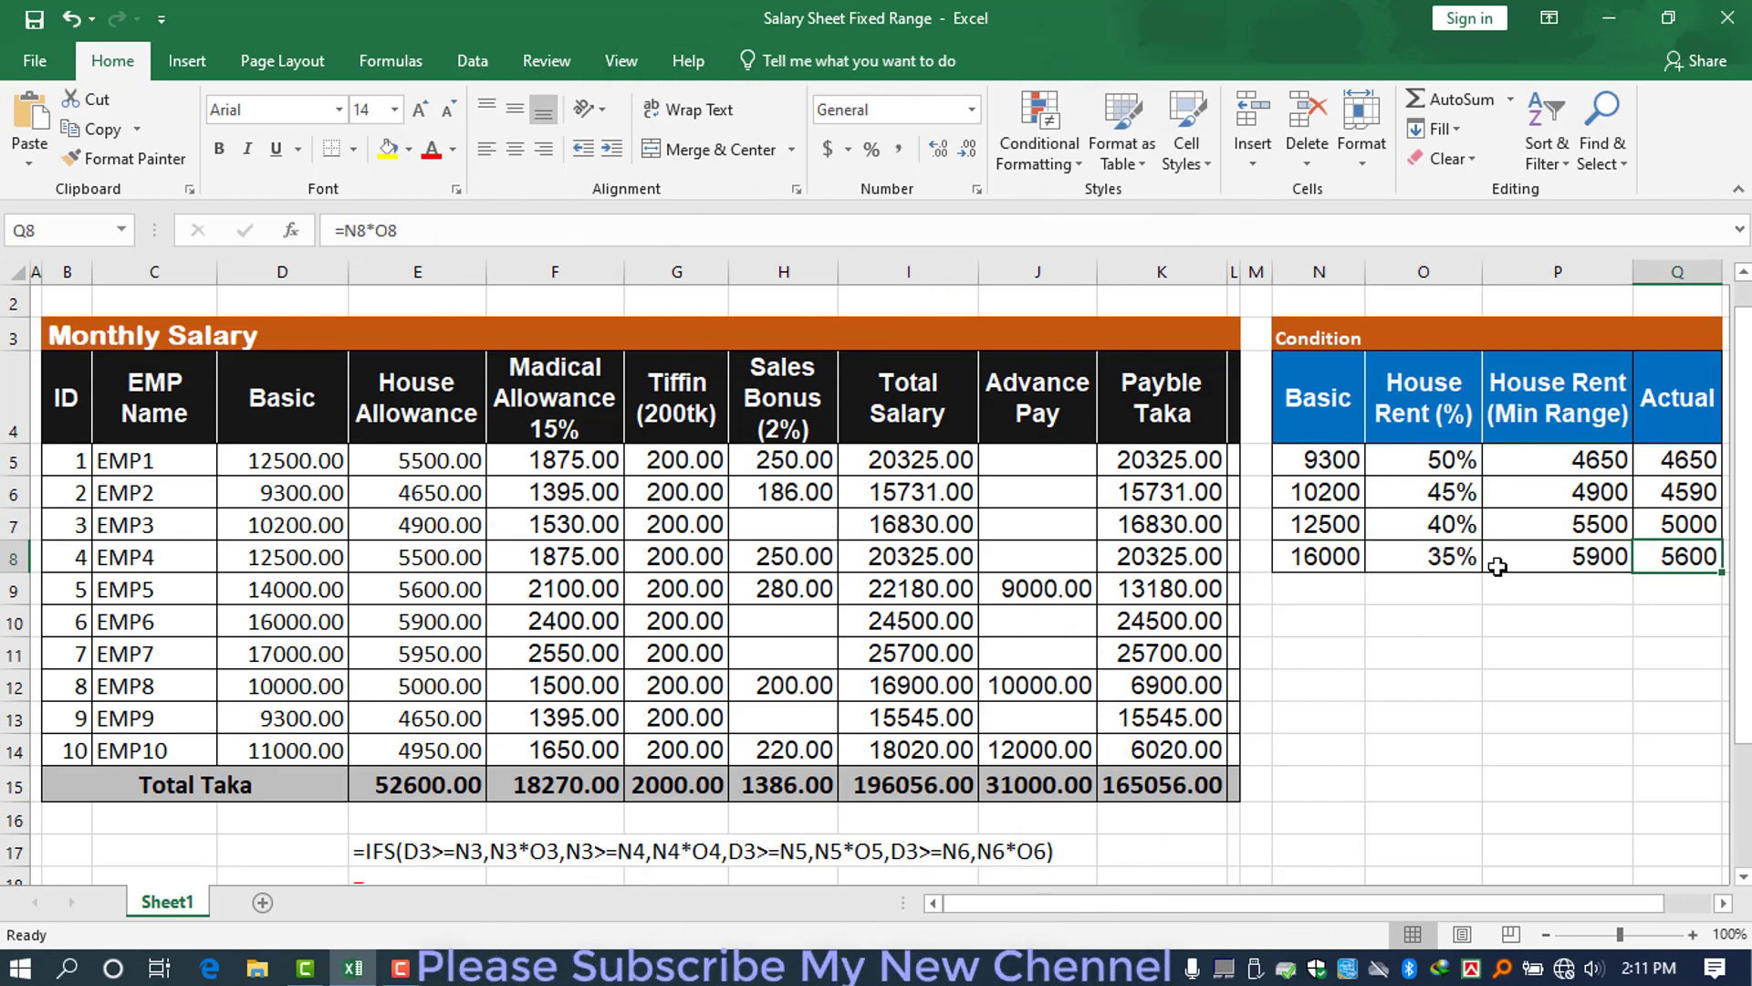
{"action": "left_click_drag", "start_coordinate": [1335, 467], "coordinate": [1445, 558]}
{"action": "left_click_drag", "start_coordinate": [1334, 454], "coordinate": [1463, 568]}
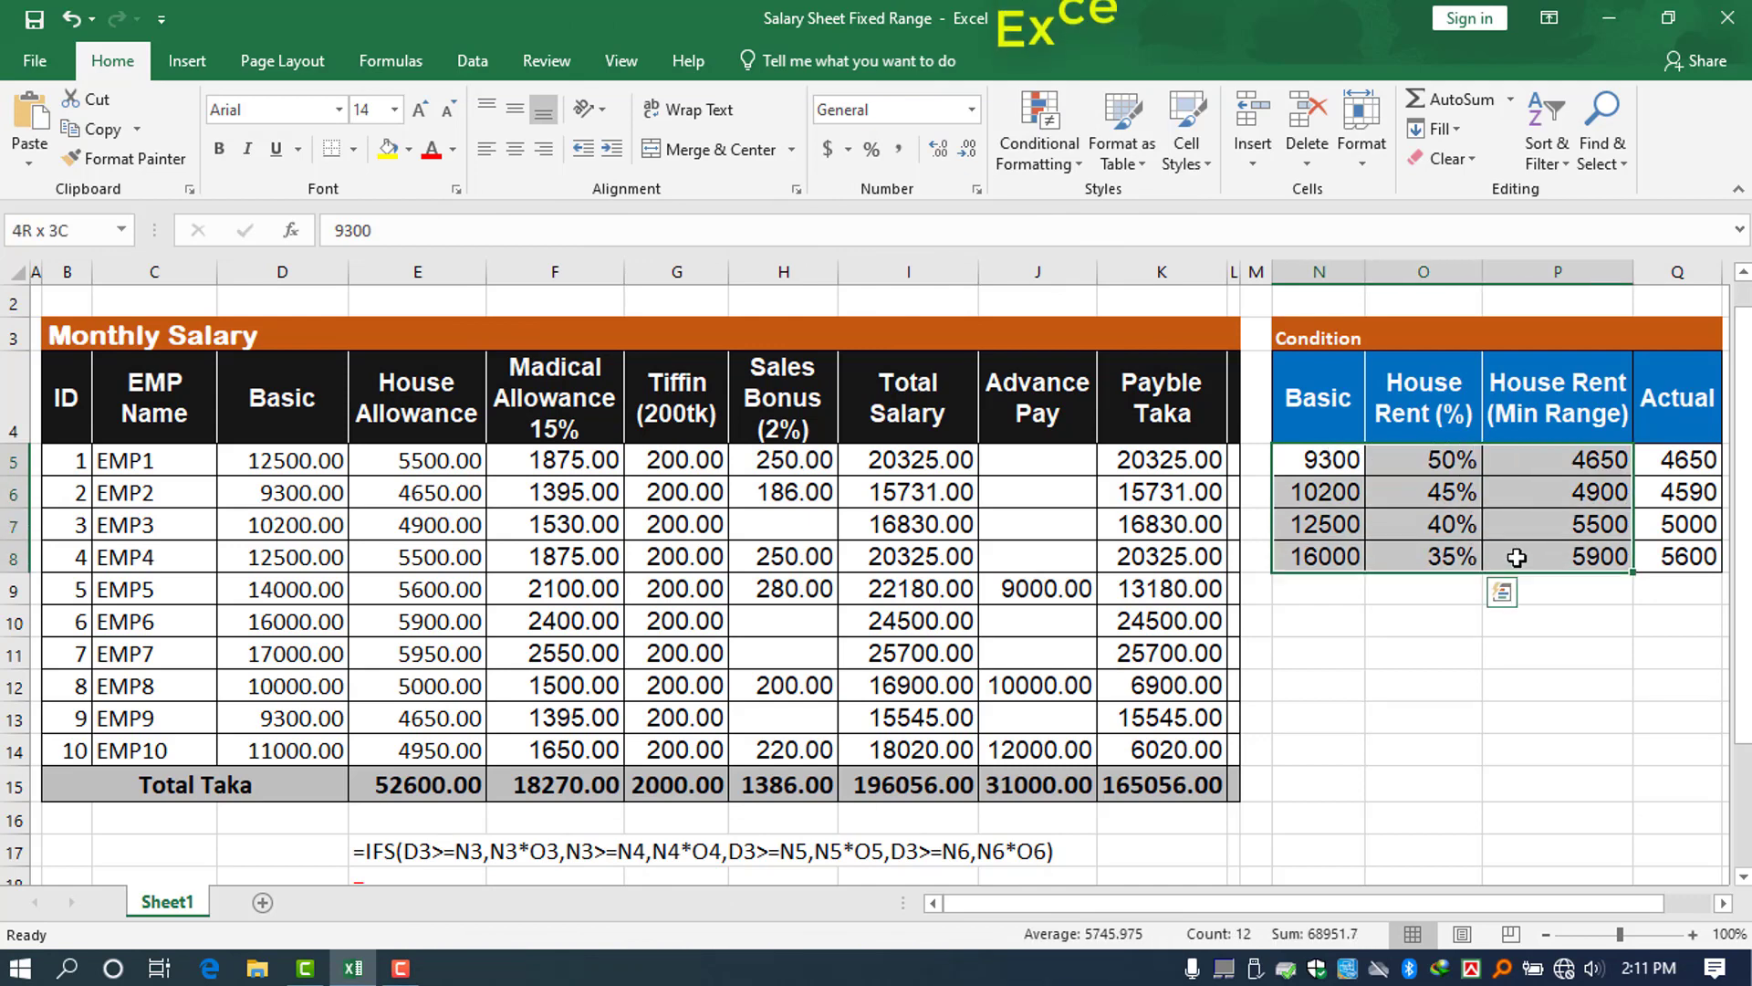
{"action": "left_click", "coordinate": [1436, 675]}
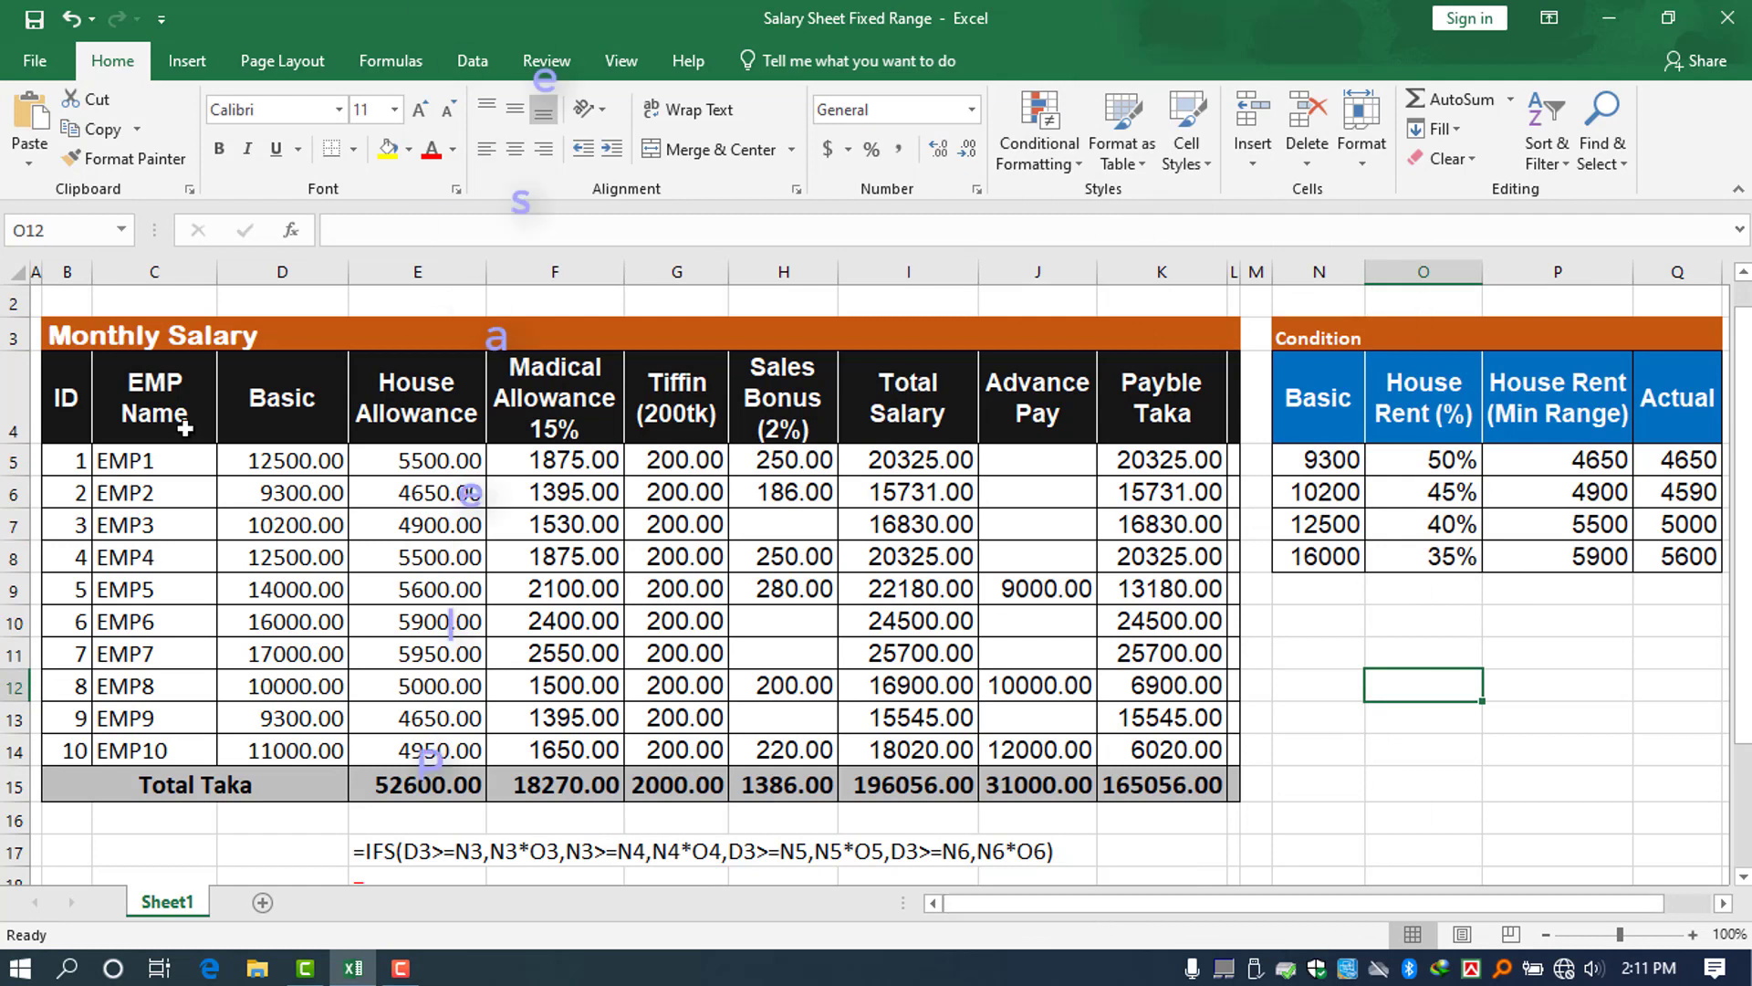
{"action": "mouse_move", "coordinate": [146, 336]}
{"action": "left_mouse_down"}
{"action": "mouse_move", "coordinate": [127, 425]}
{"action": "mouse_move", "coordinate": [1168, 783]}
{"action": "left_mouse_up"}
{"action": "left_click", "coordinate": [1380, 737]}
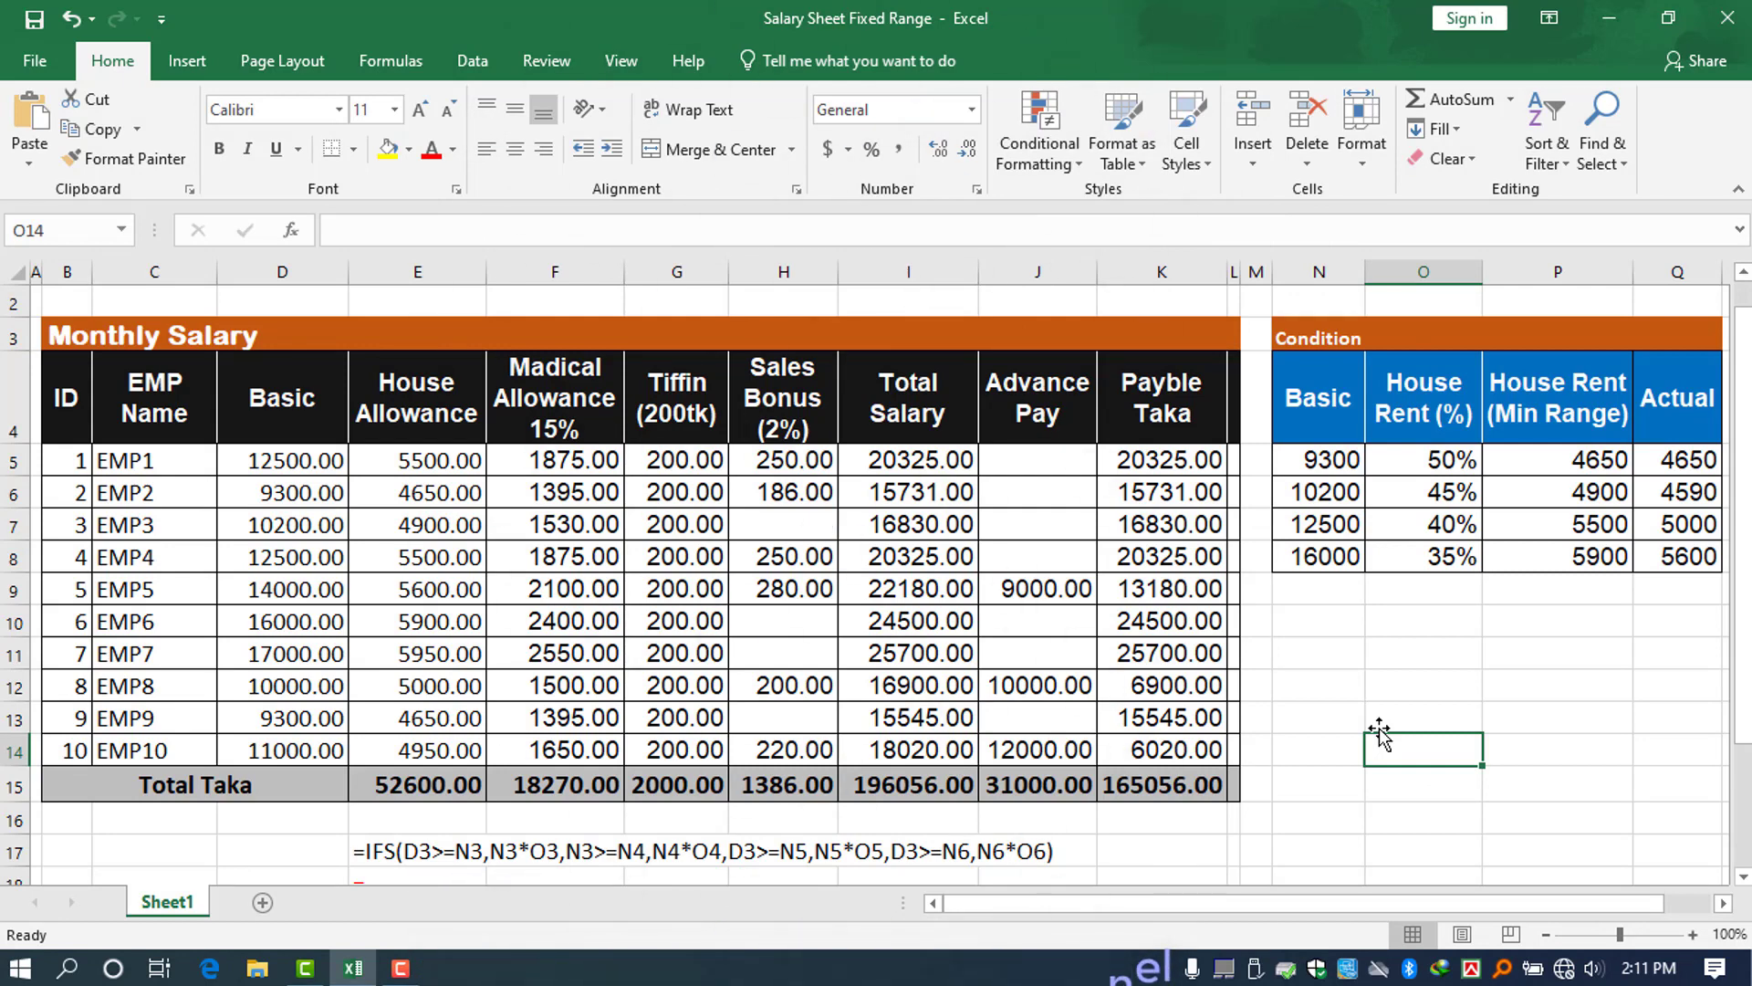
{"action": "left_click", "coordinate": [906, 271]}
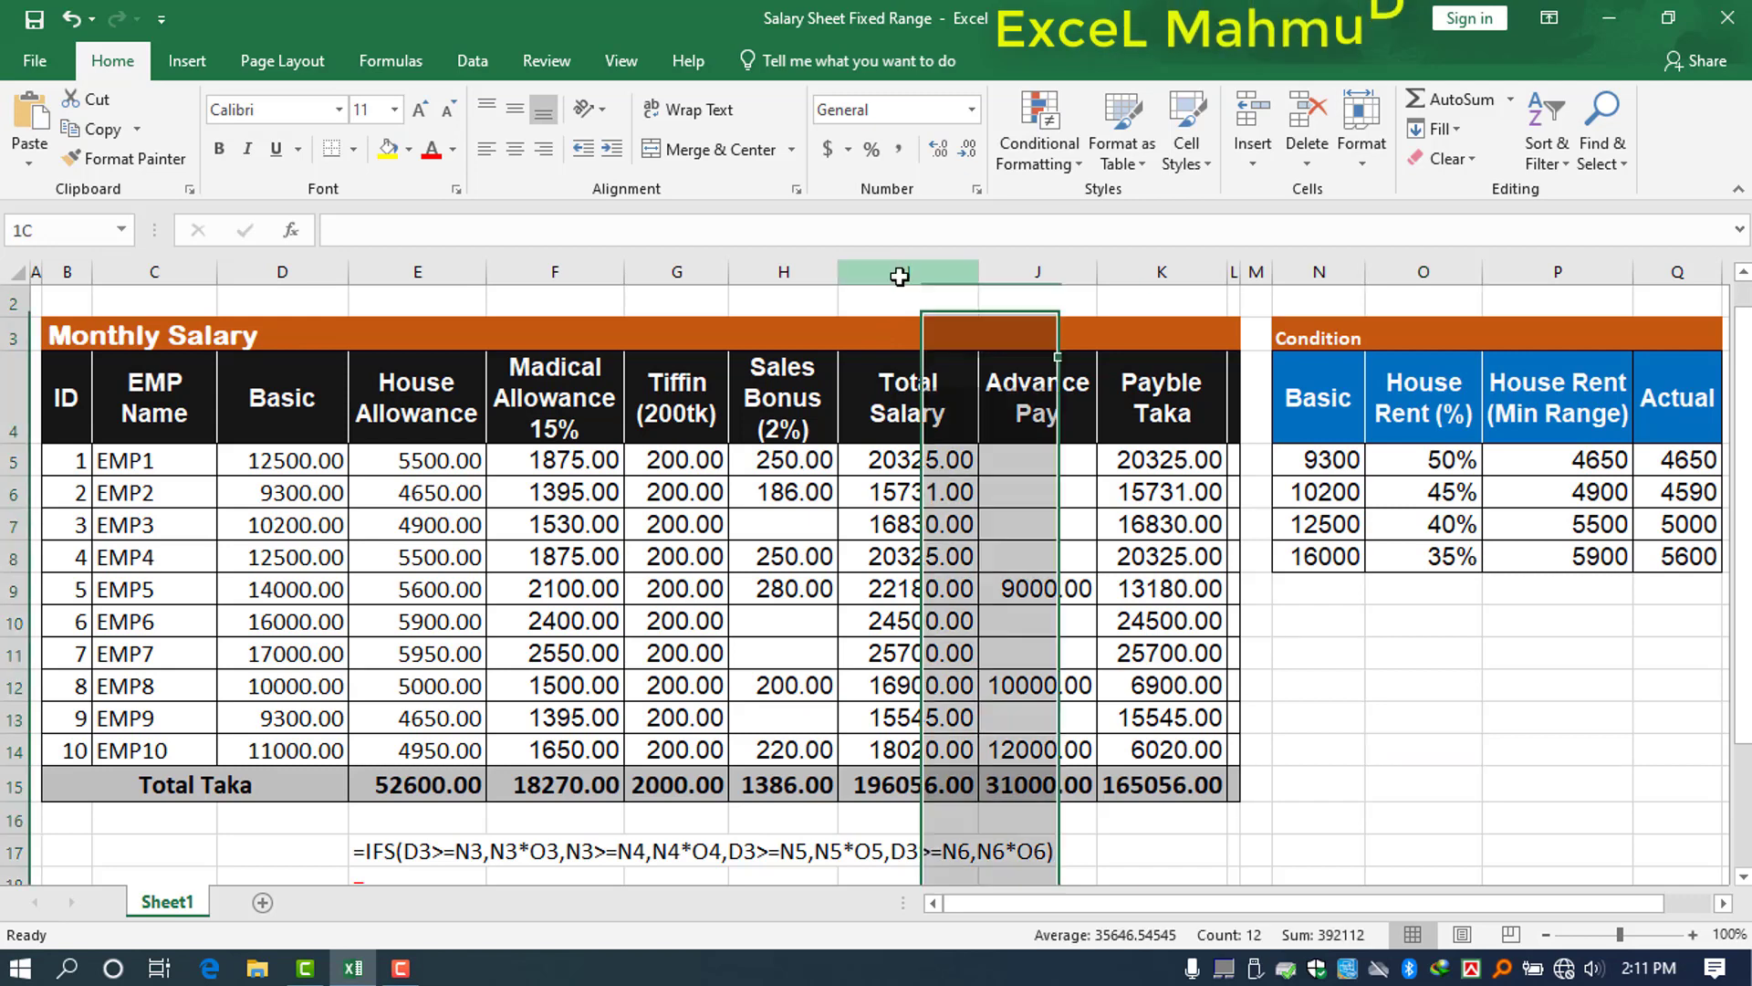
{"action": "left_click", "coordinate": [771, 271]}
{"action": "left_click", "coordinate": [783, 397]}
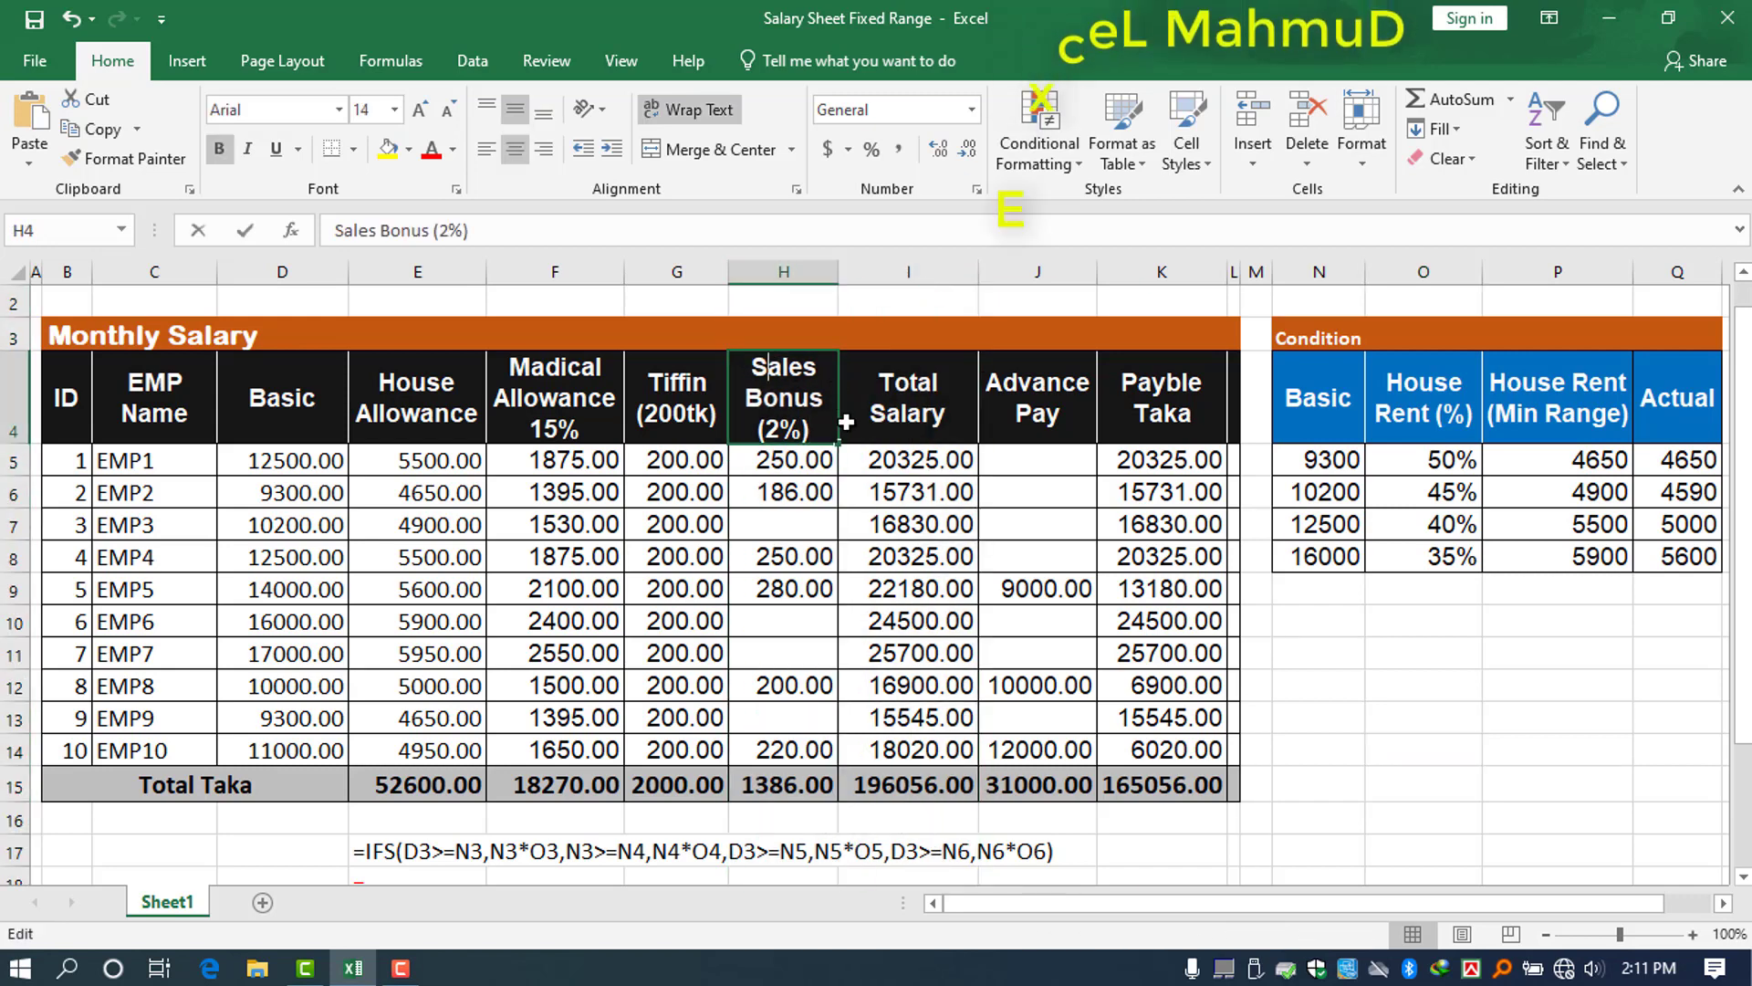
{"action": "key", "text": "Down"}
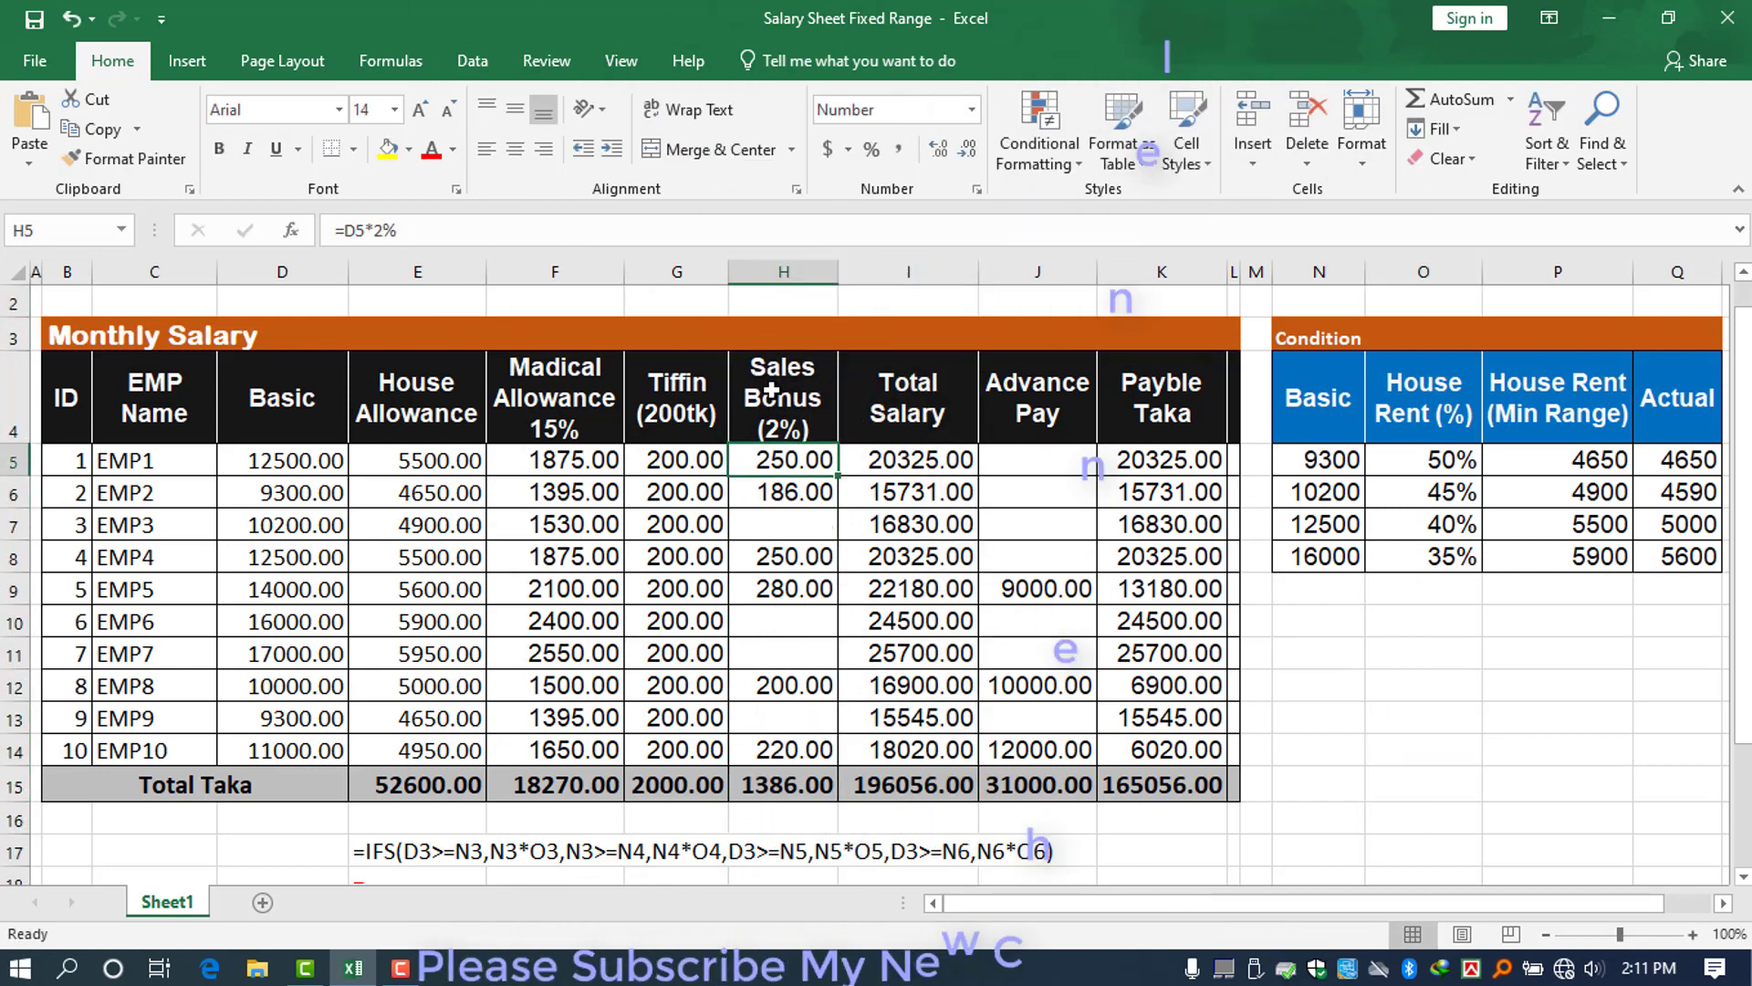
{"action": "key", "text": "Up"}
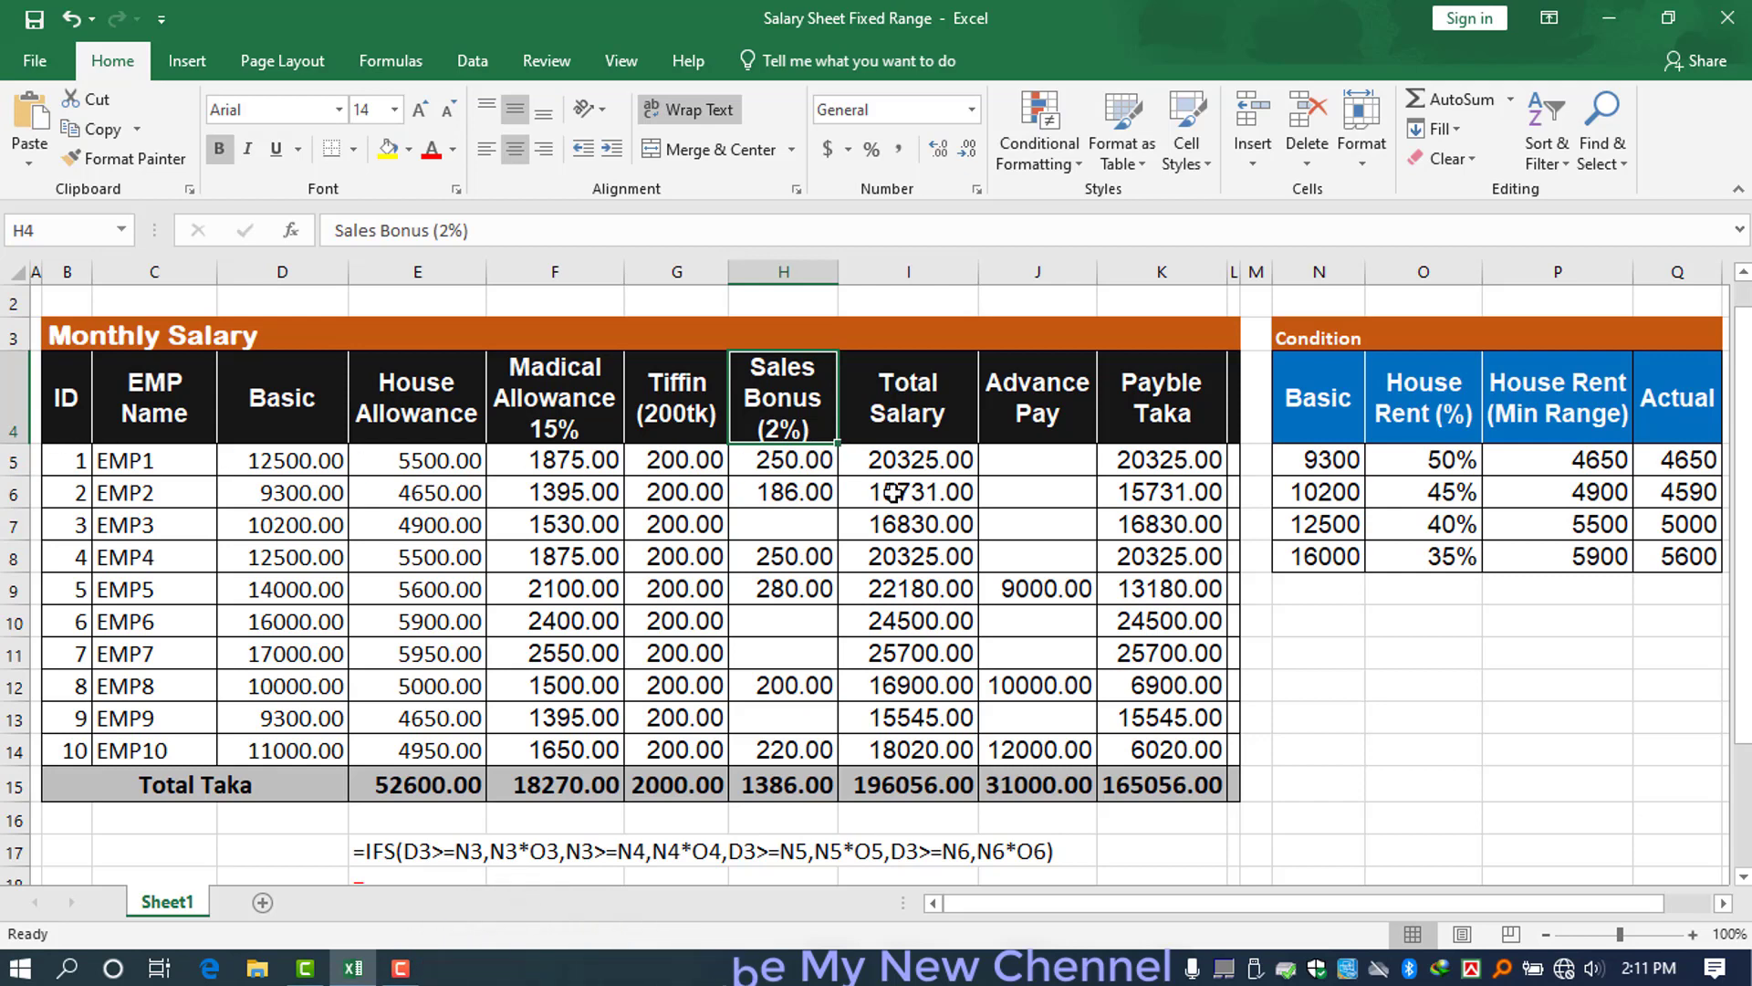
{"action": "left_click_drag", "start_coordinate": [783, 463], "coordinate": [799, 749]}
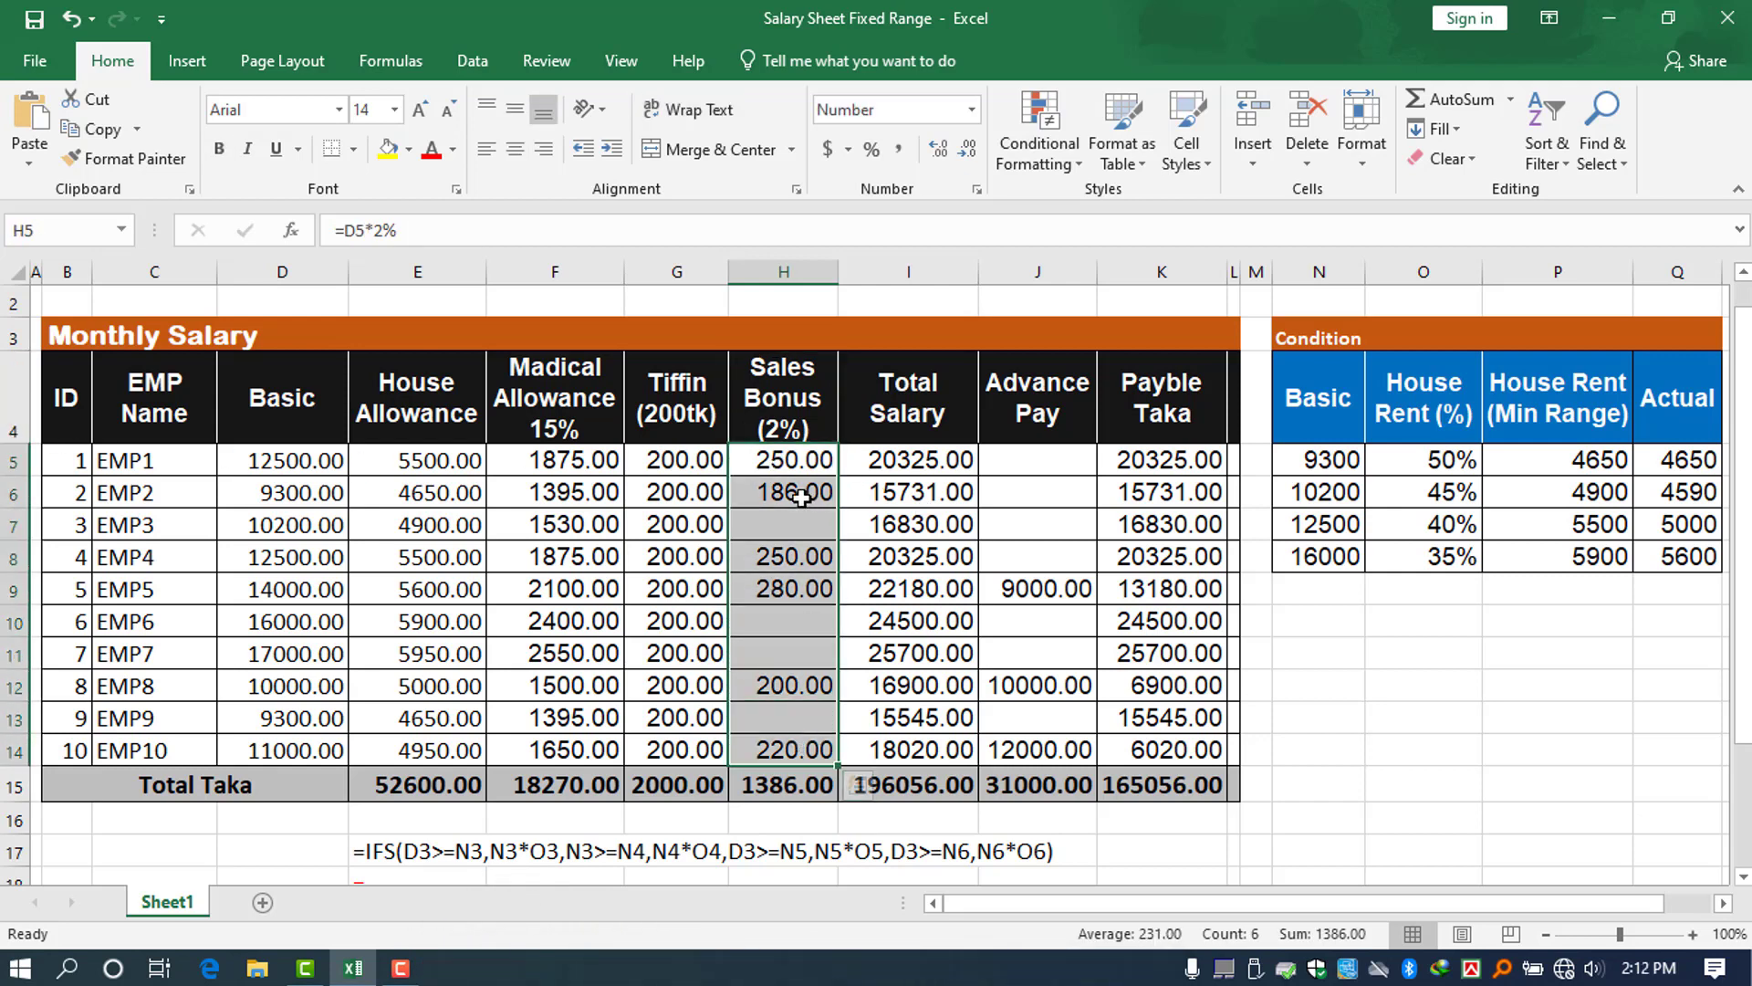
{"action": "left_click_drag", "start_coordinate": [810, 549], "coordinate": [822, 746]}
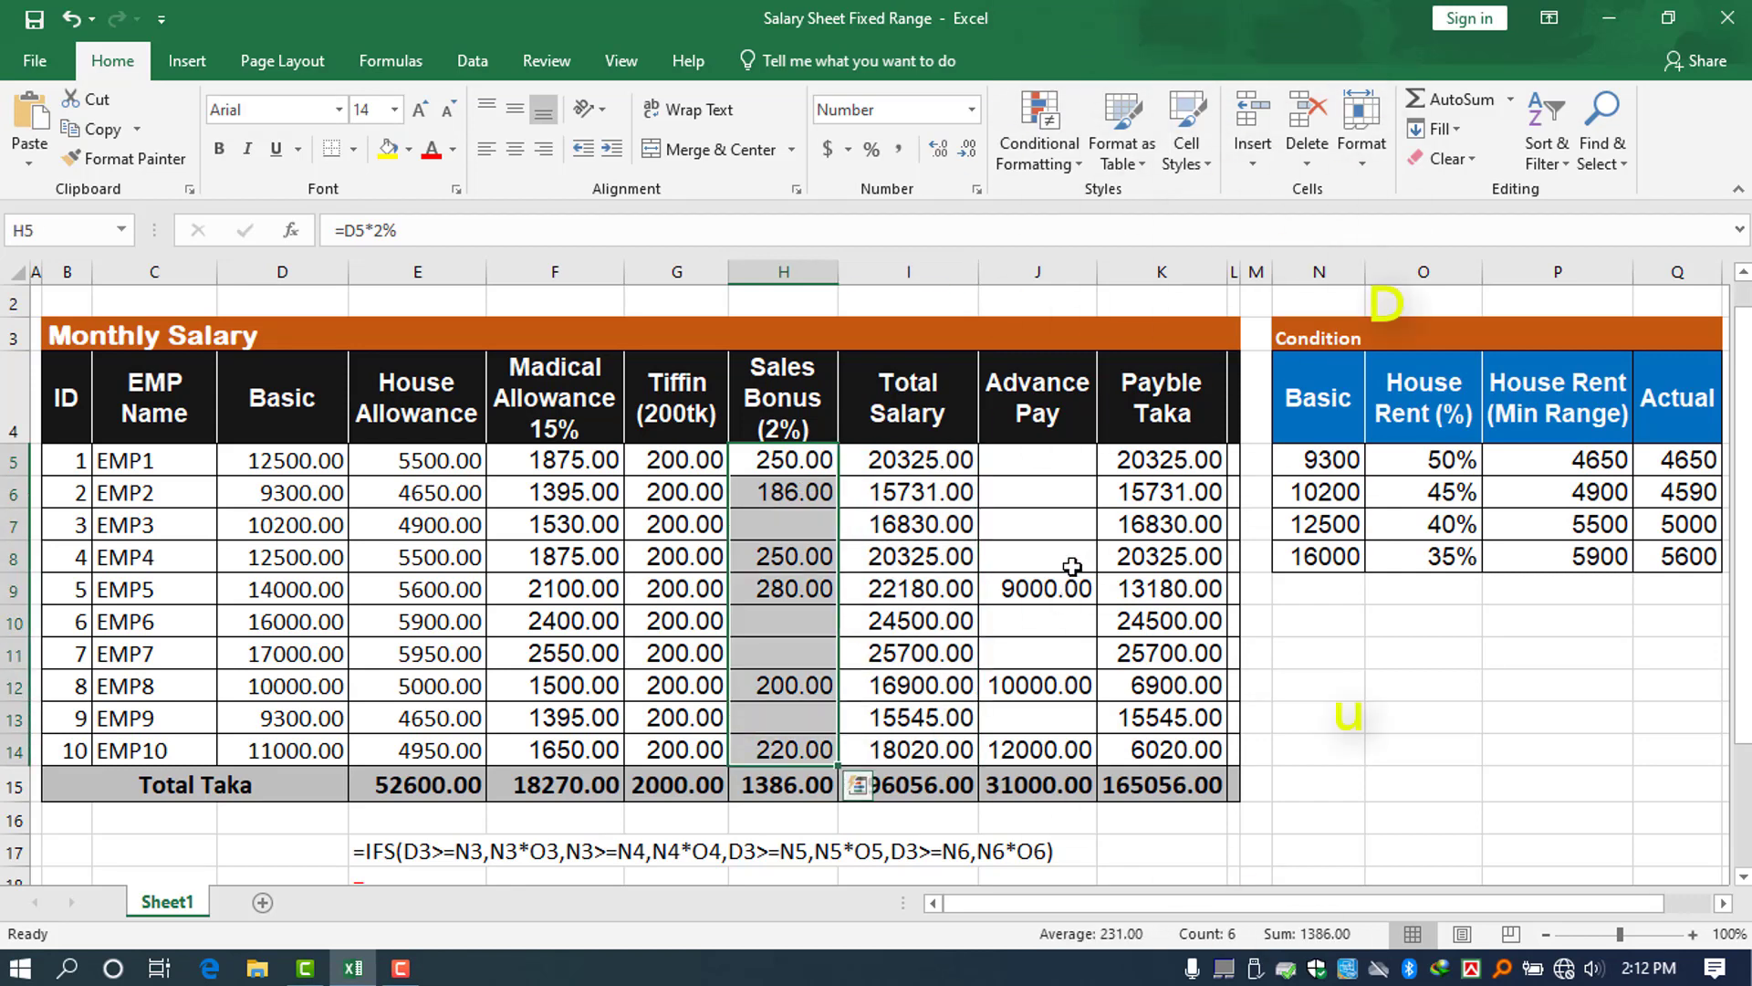
{"action": "left_click", "coordinate": [1082, 494]}
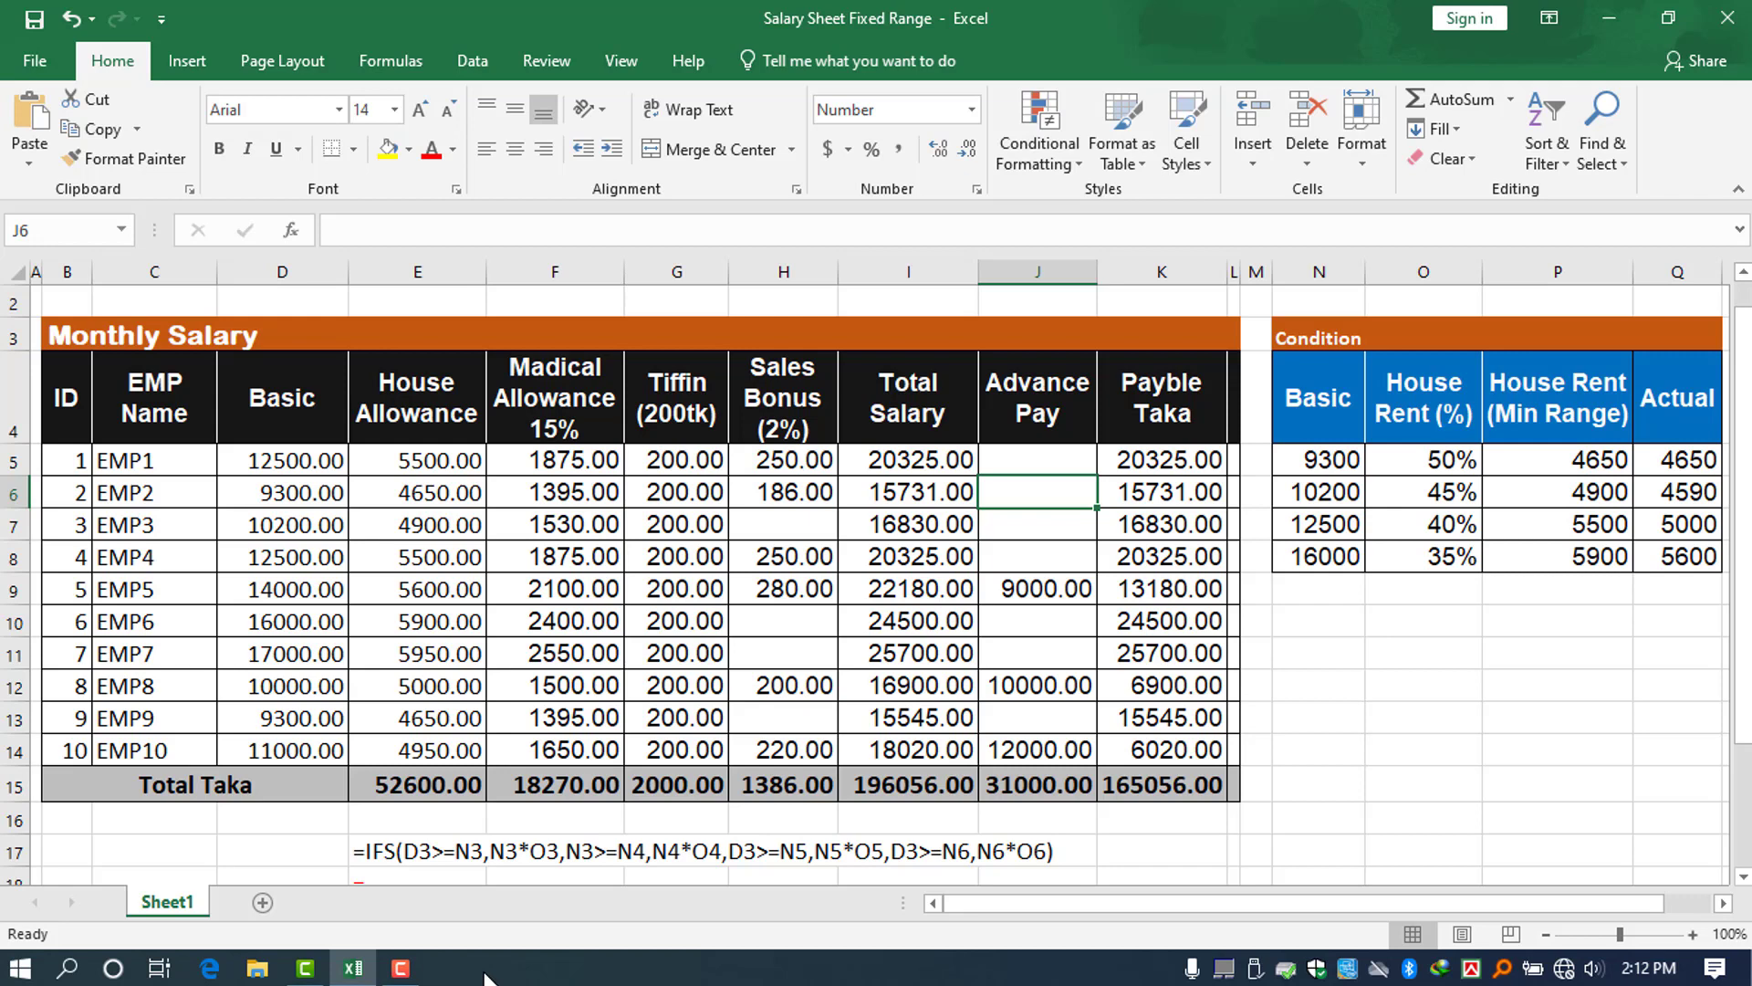
{"action": "left_click_drag", "start_coordinate": [1053, 467], "coordinate": [1064, 758]}
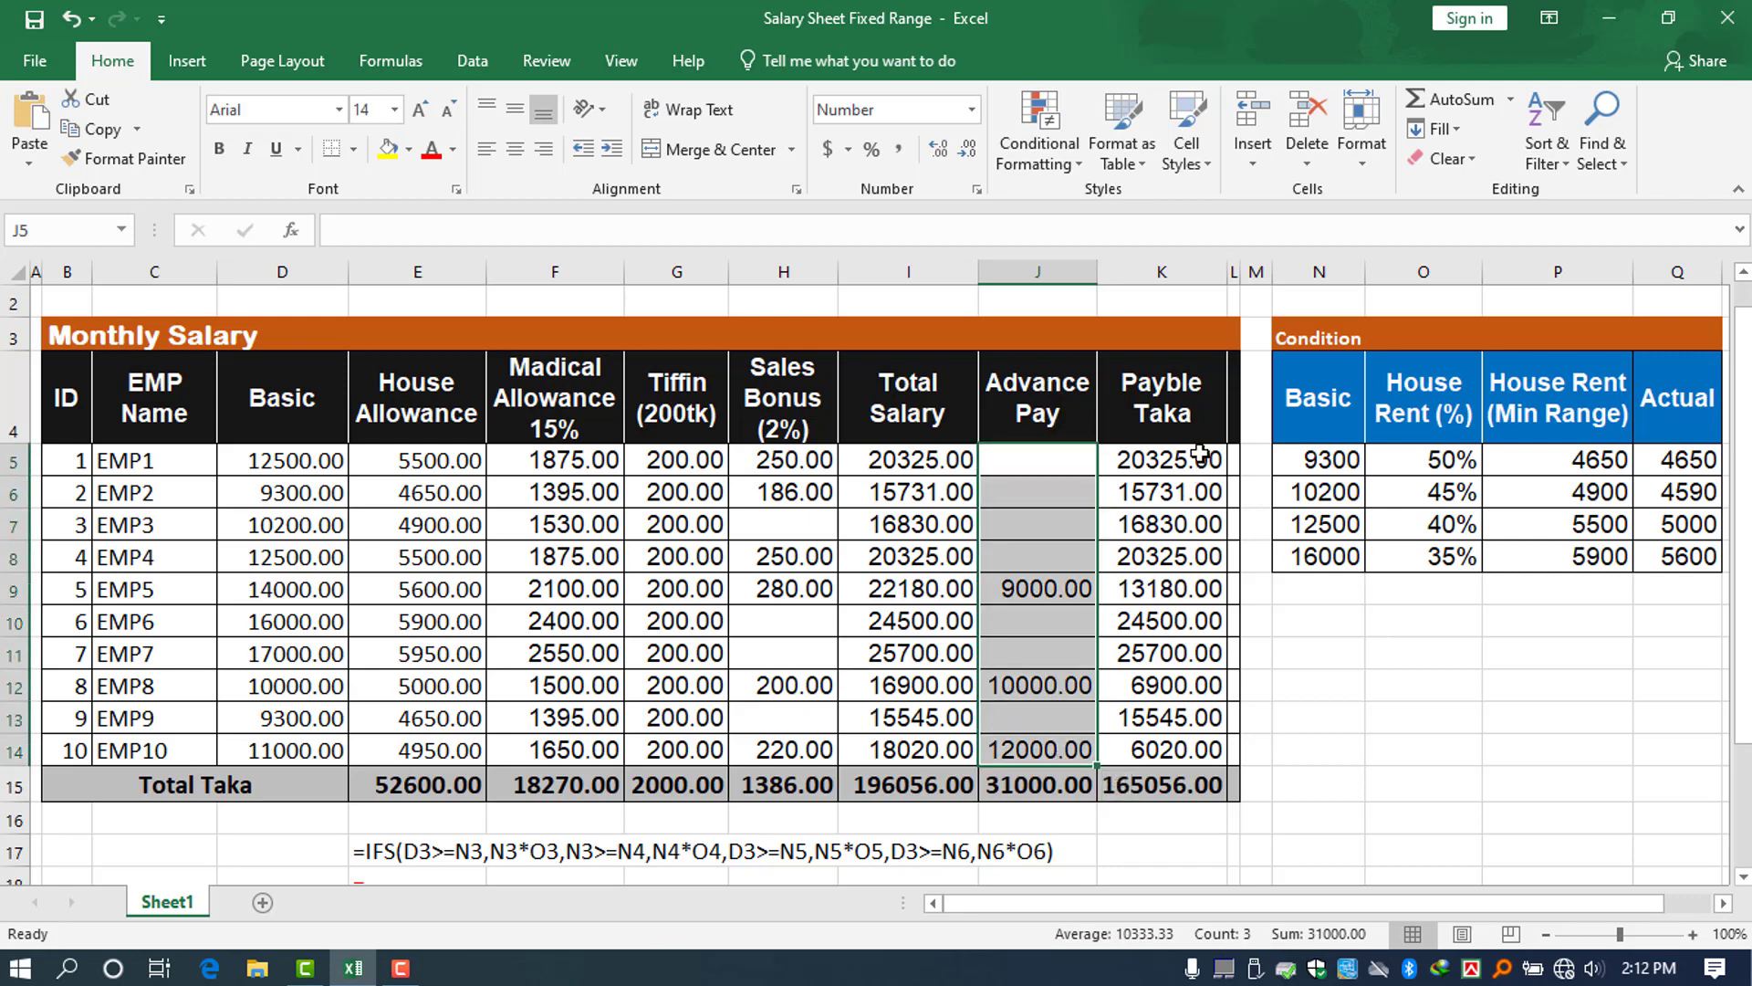
{"action": "mouse_move", "coordinate": [1194, 461]}
{"action": "left_mouse_down"}
{"action": "mouse_move", "coordinate": [592, 714]}
{"action": "mouse_move", "coordinate": [77, 754]}
{"action": "left_mouse_up"}
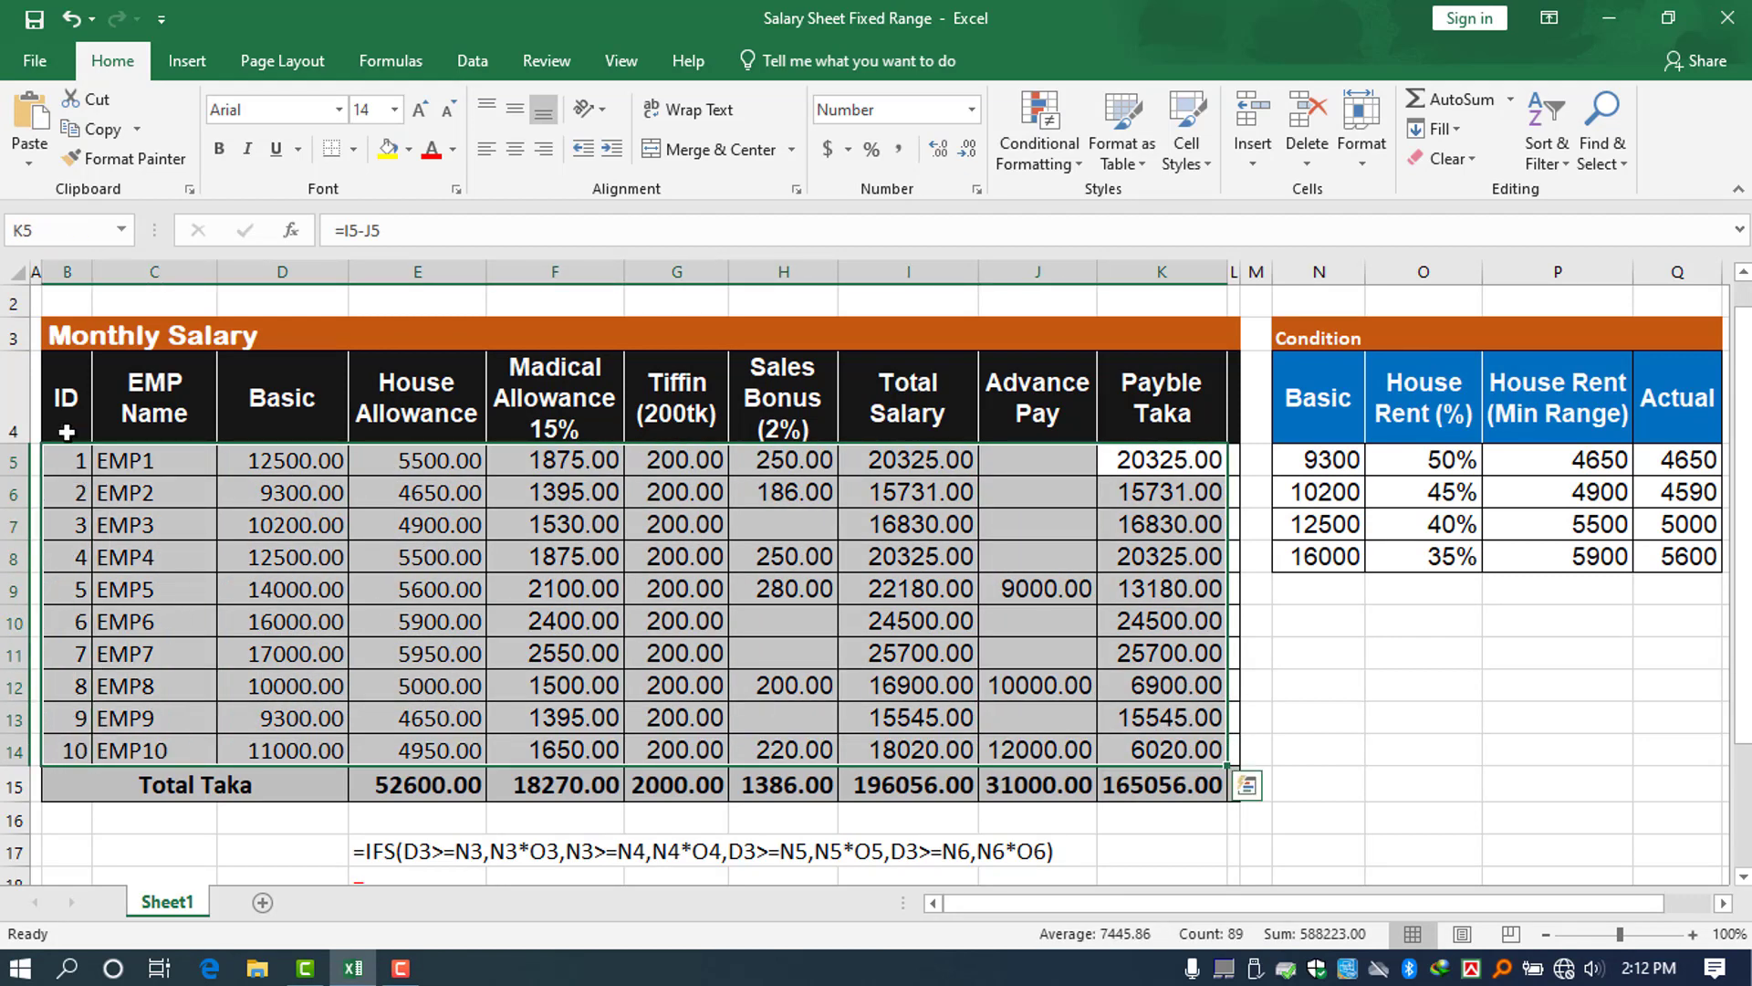
{"action": "left_click_drag", "start_coordinate": [67, 451], "coordinate": [75, 751]}
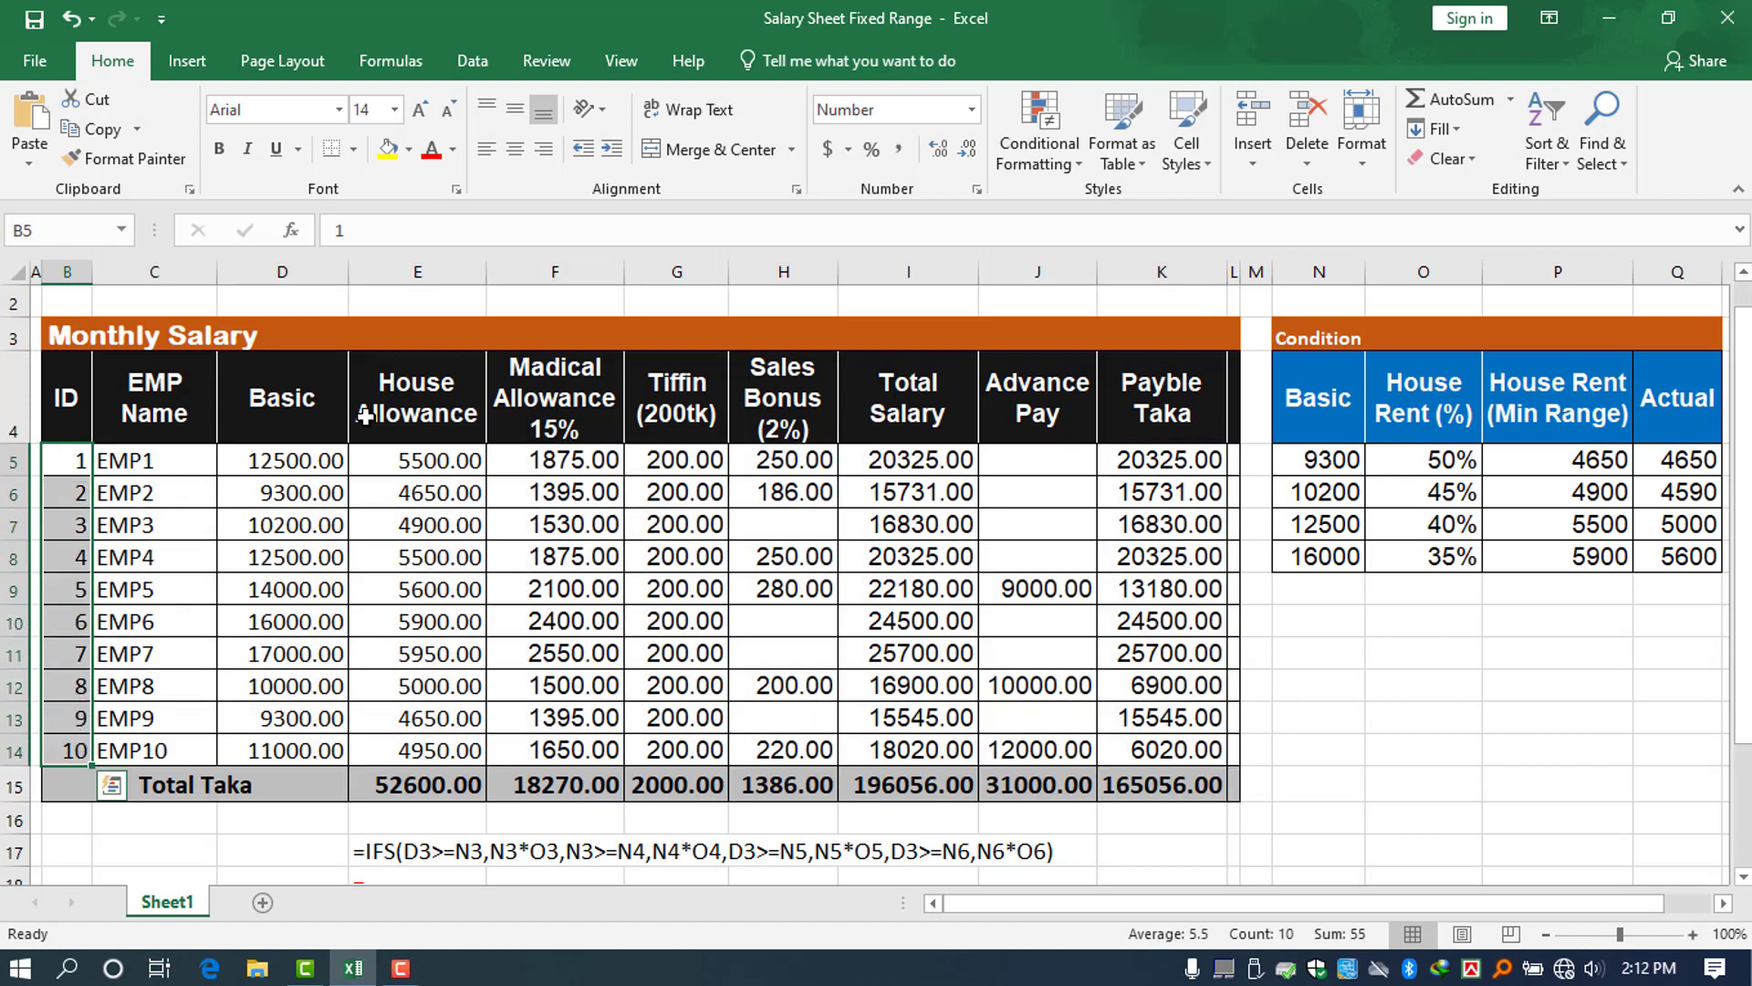